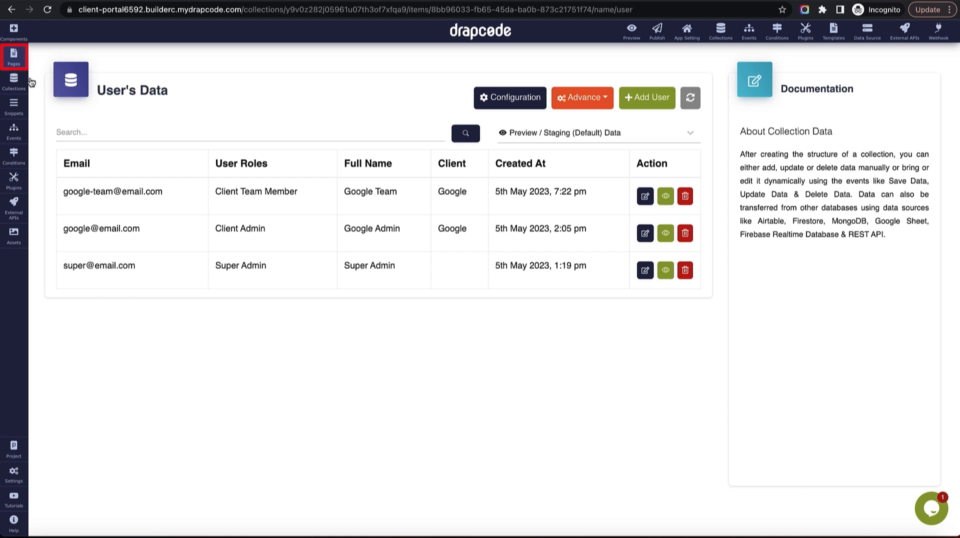
Add a page named 'Client - Project List' that copies its content from Client Dashboard.
{"action": "left_click", "coordinate": [13, 55]}
{"action": "left_click", "coordinate": [165, 58]}
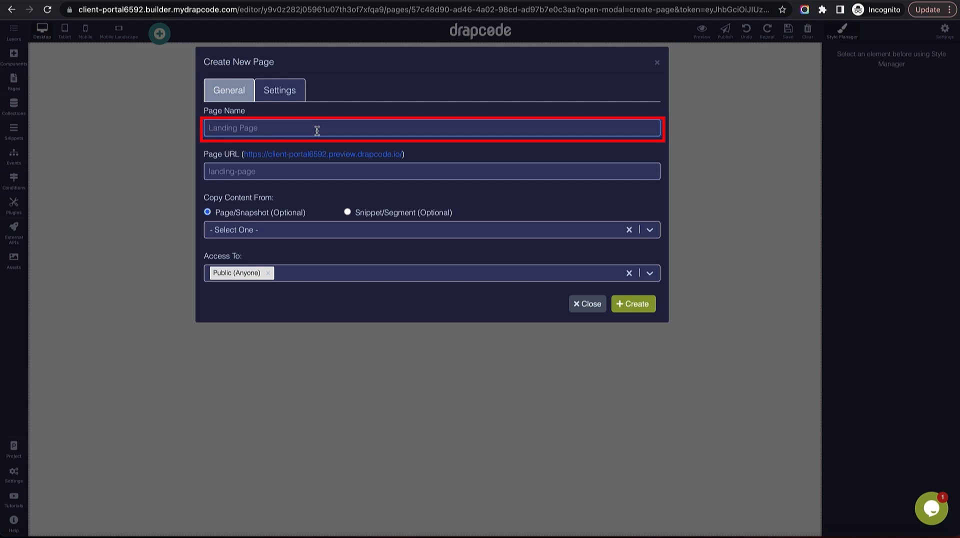
{"action": "type", "text": "Client"}
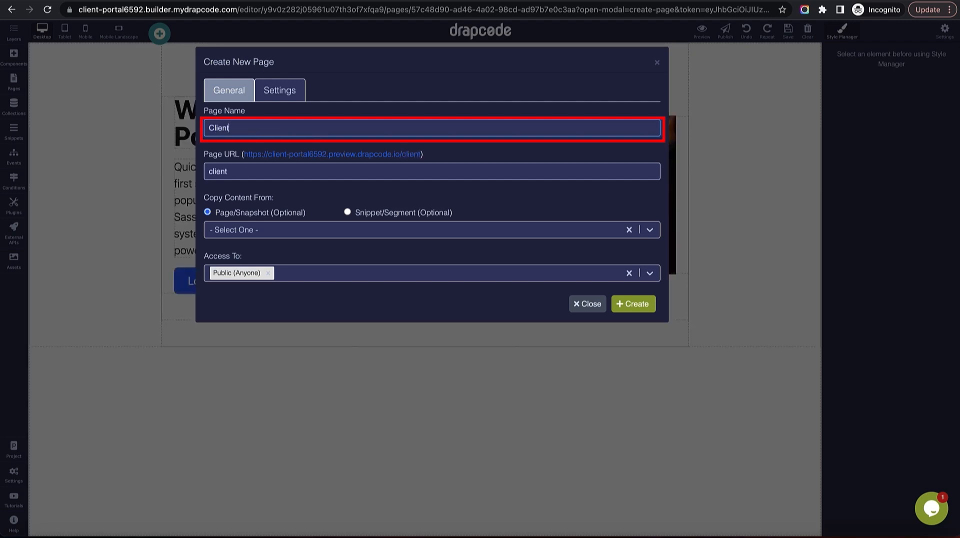
{"action": "type", "text": " - Project List"}
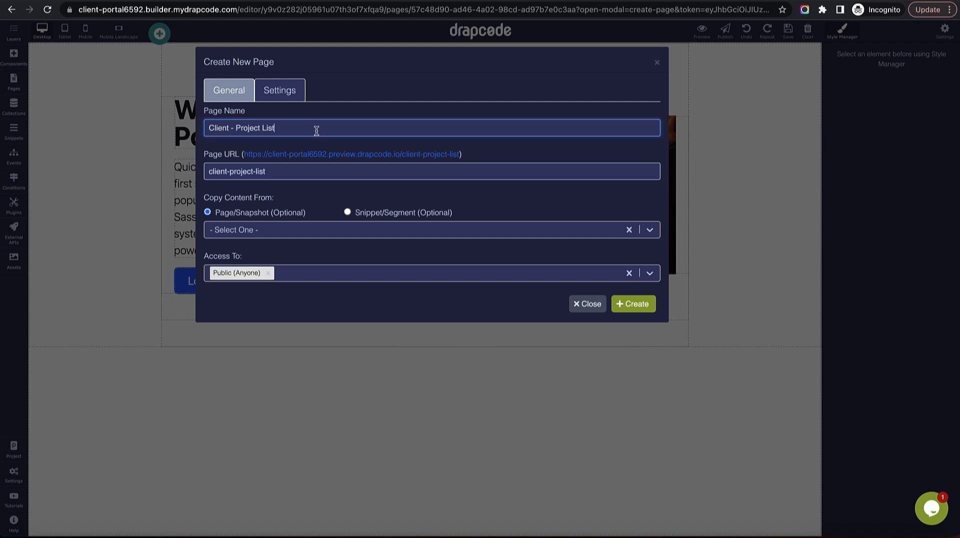
{"action": "left_click", "coordinate": [306, 231]}
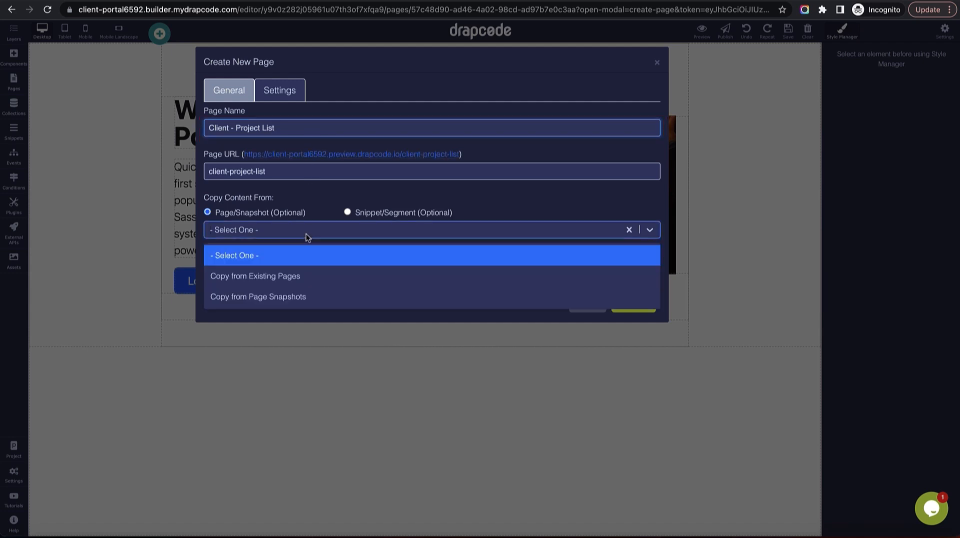
{"action": "left_click", "coordinate": [306, 272]}
{"action": "left_click", "coordinate": [302, 259]}
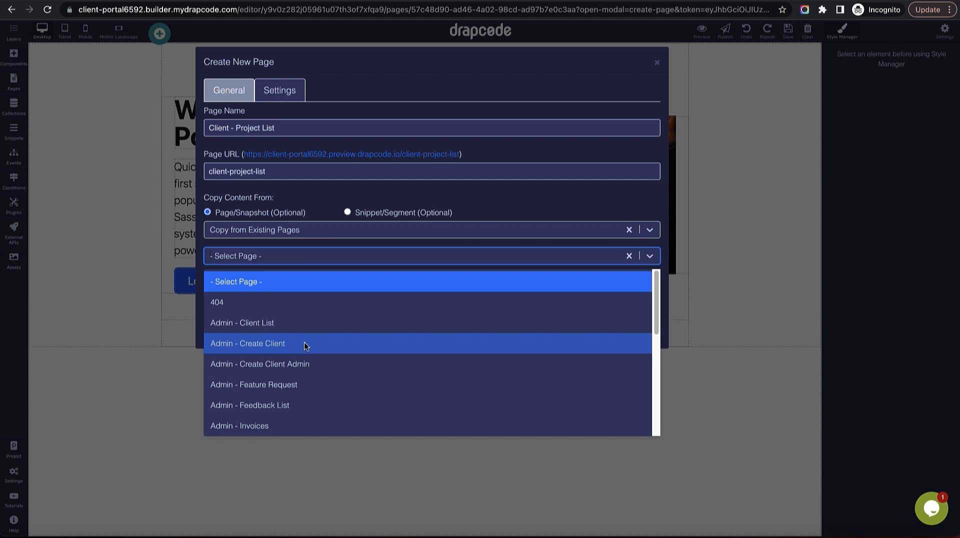
{"action": "type", "text": "c"}
{"action": "scroll", "coordinate": [306, 346], "scroll_direction": "down", "scroll_amount": 5}
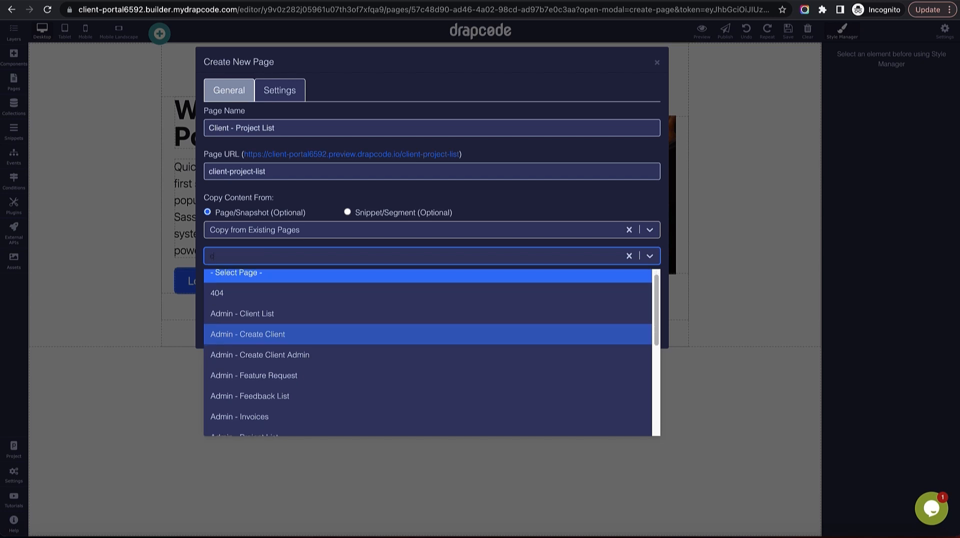
{"action": "scroll", "coordinate": [304, 347], "scroll_direction": "up", "scroll_amount": 2}
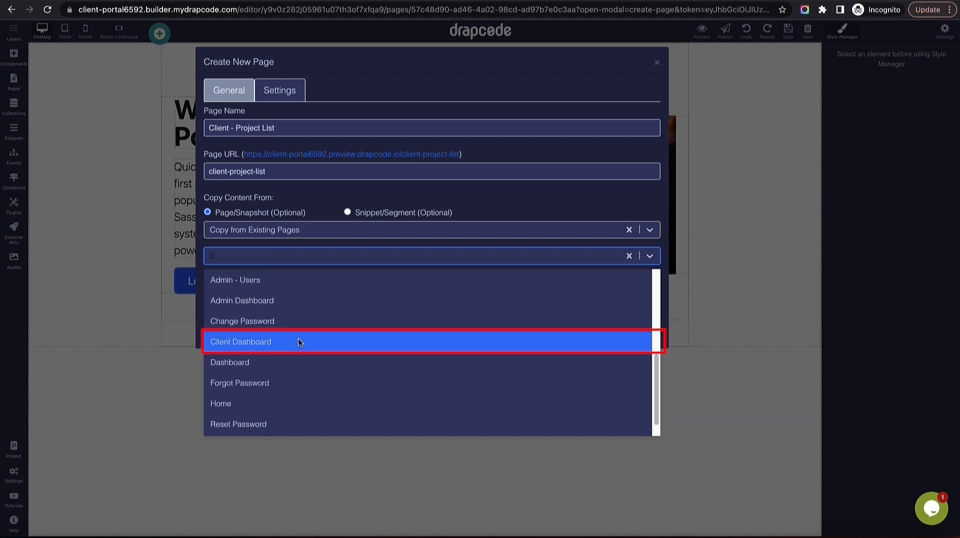
{"action": "left_click", "coordinate": [300, 338]}
Restrict the page to Client Admin and Client Team Member roles and create it.
{"action": "left_click", "coordinate": [296, 301]}
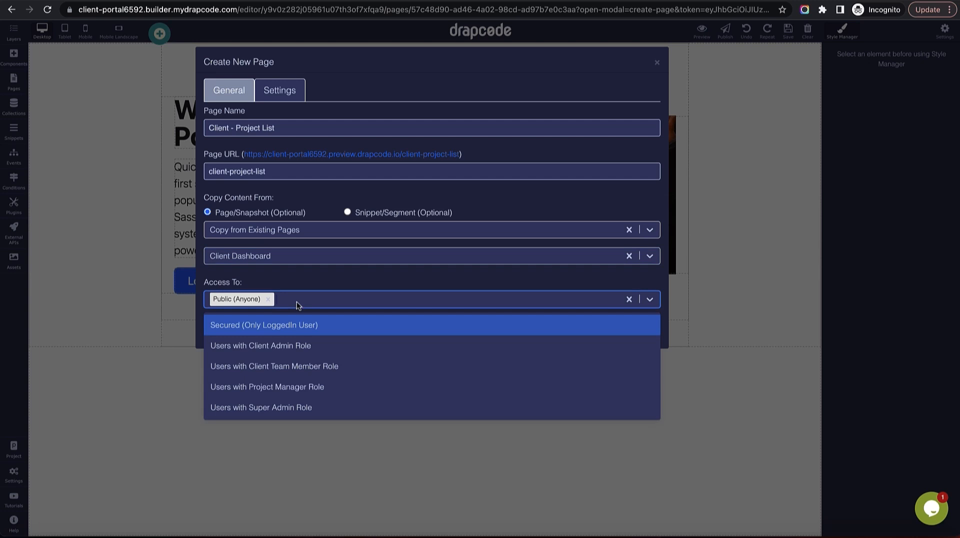
{"action": "left_click", "coordinate": [294, 345]}
{"action": "left_click", "coordinate": [329, 302]}
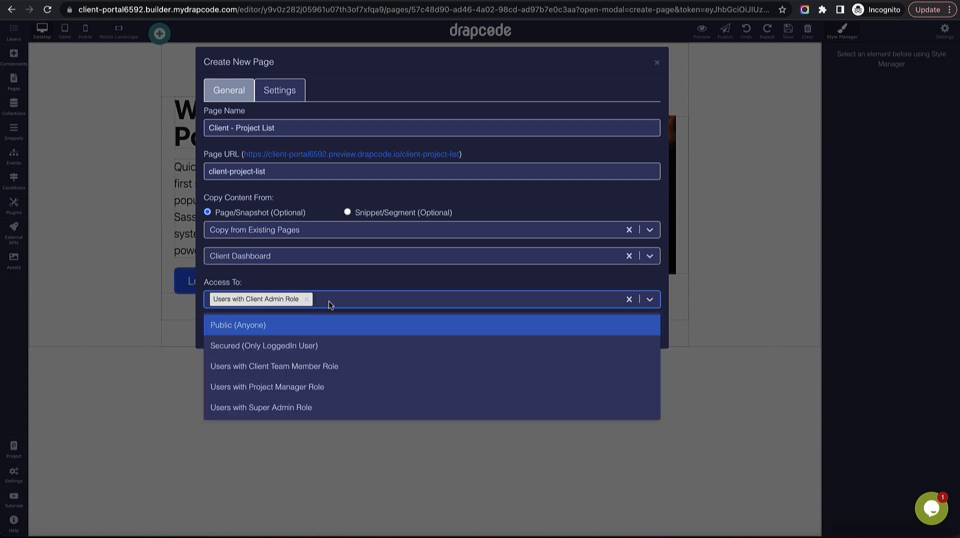
{"action": "left_click", "coordinate": [328, 366]}
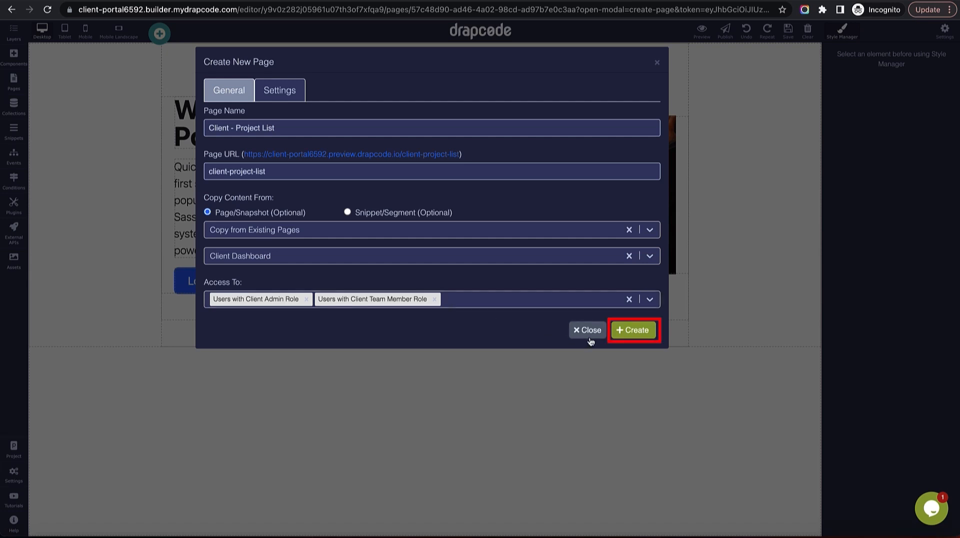
{"action": "left_click", "coordinate": [632, 333]}
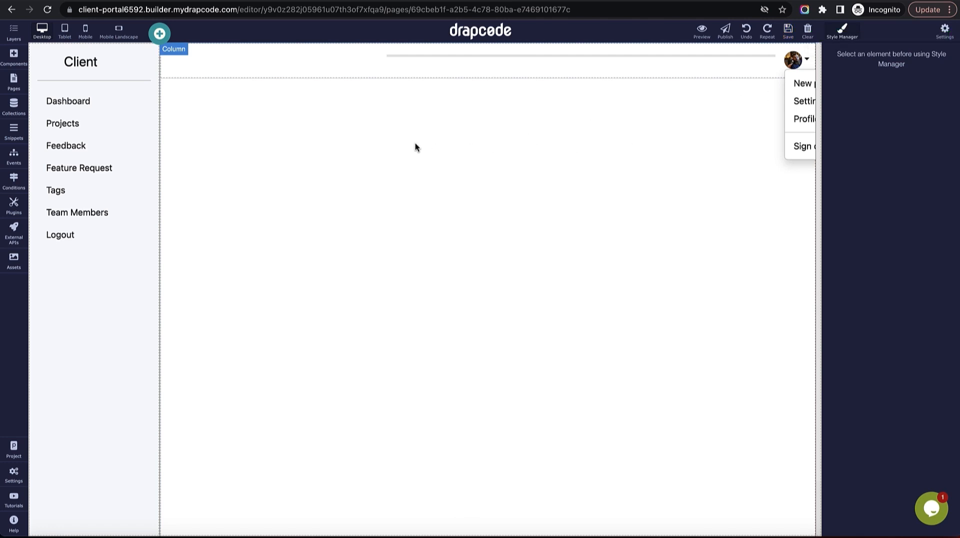
Place a Data Group at the page top that gets its data from the Project collection.
{"action": "left_click", "coordinate": [14, 57]}
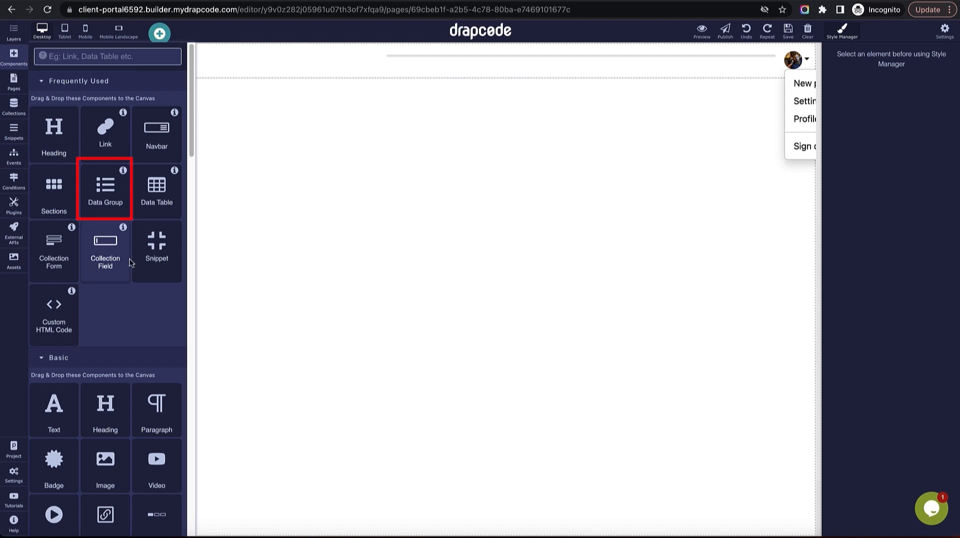
{"action": "left_click_drag", "start_coordinate": [112, 196], "coordinate": [261, 274]}
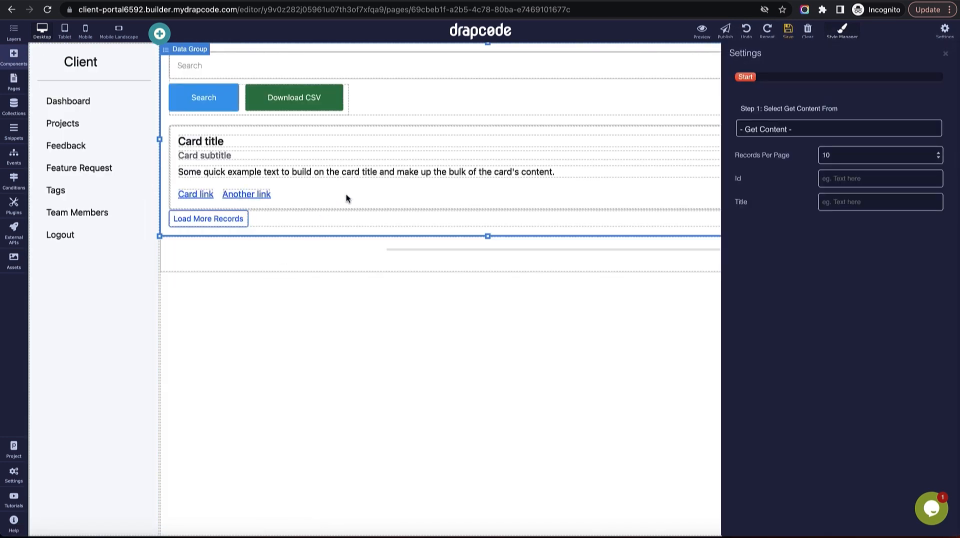
{"action": "left_click", "coordinate": [792, 130]}
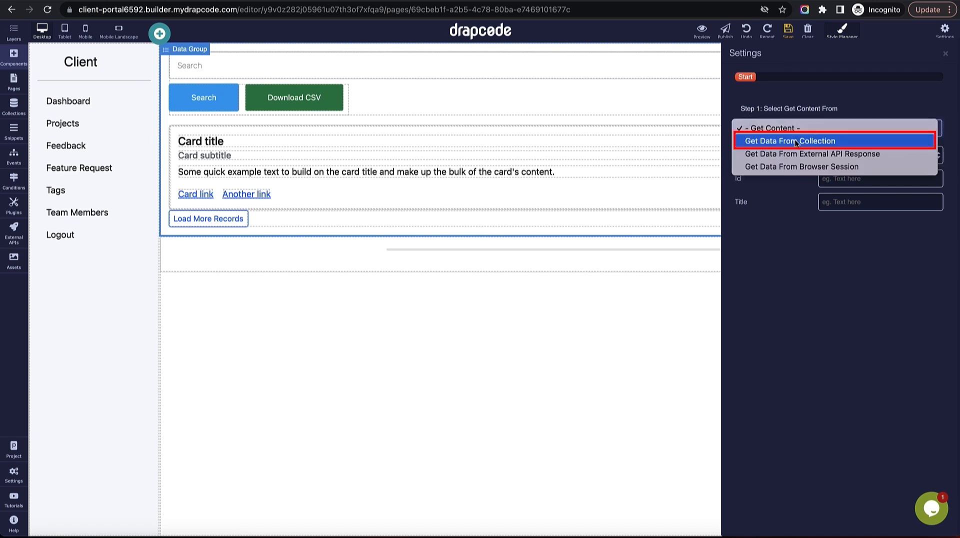
{"action": "left_click", "coordinate": [795, 141]}
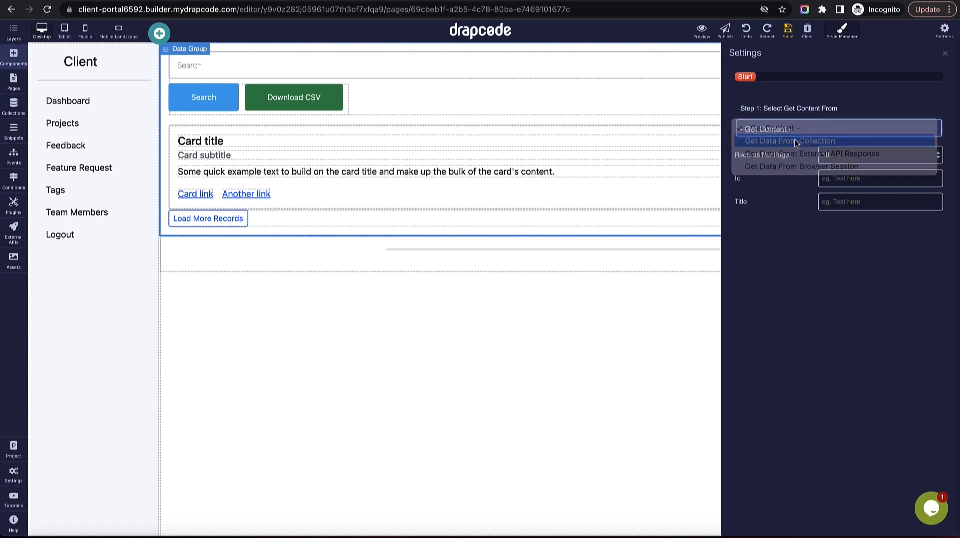
{"action": "left_click", "coordinate": [797, 175]}
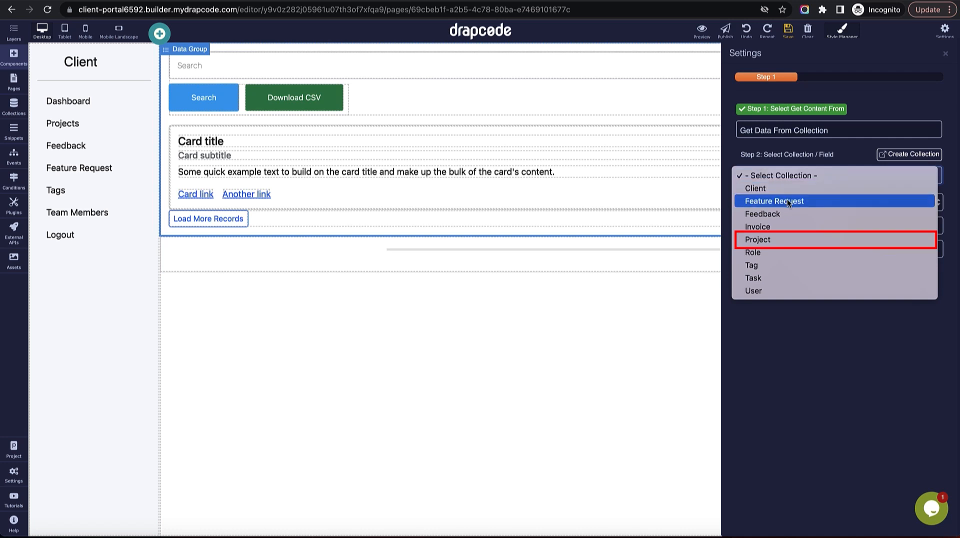
{"action": "left_click", "coordinate": [792, 239]}
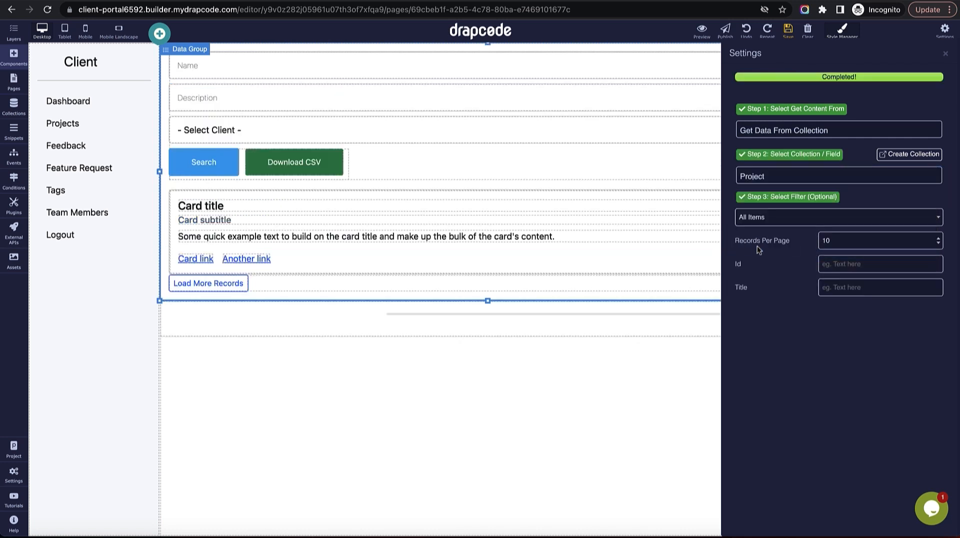
Delete the Data Search Form from the Data Group.
{"action": "left_click", "coordinate": [945, 54]}
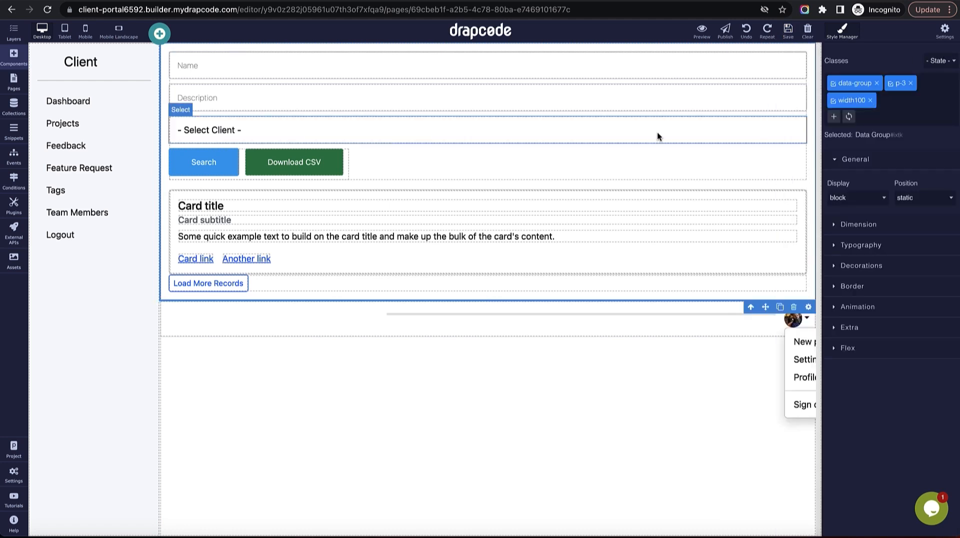
{"action": "left_click", "coordinate": [591, 178]}
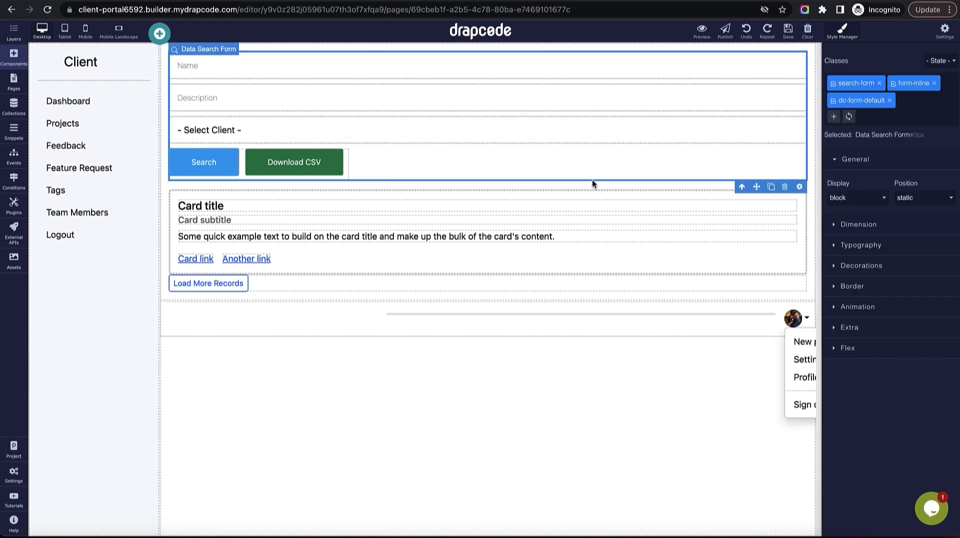
{"action": "left_click", "coordinate": [785, 187]}
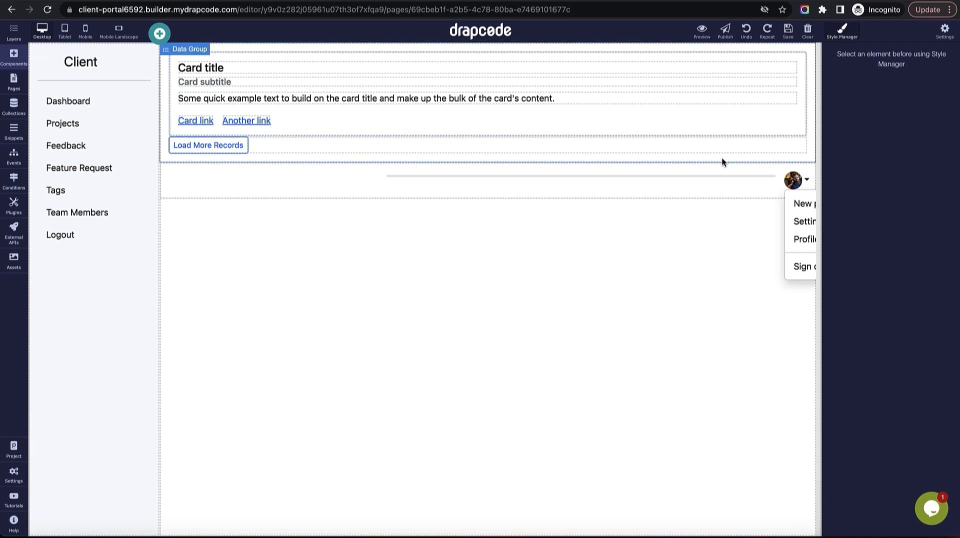
Move the header bar above the project cards and add a 'My Projects' heading above the cards.
{"action": "left_click_drag", "start_coordinate": [716, 48], "coordinate": [715, 42]}
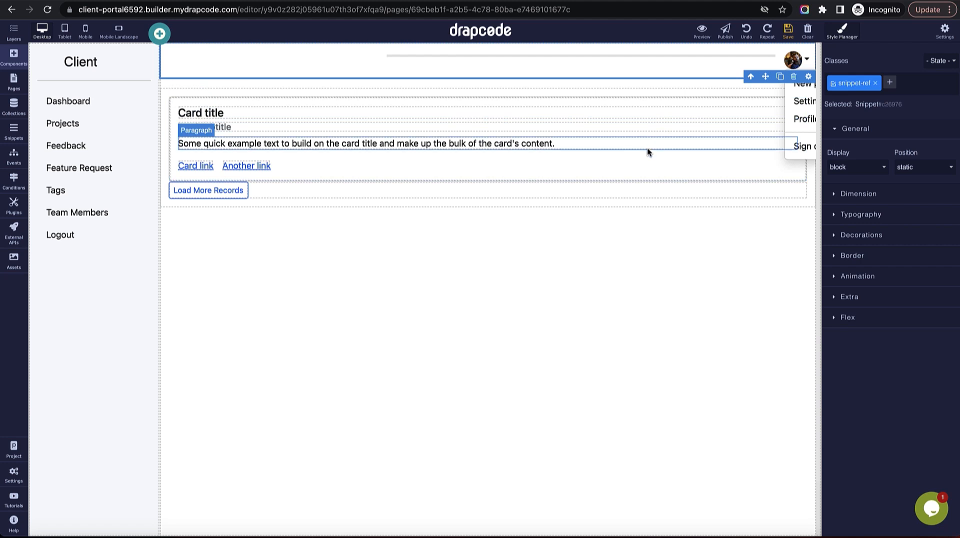
{"action": "left_click", "coordinate": [269, 94]}
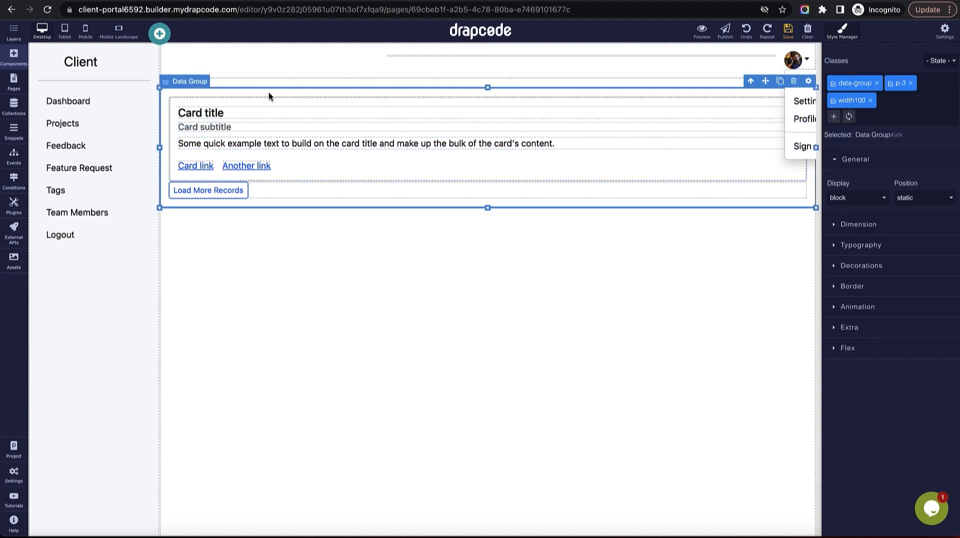
{"action": "left_click", "coordinate": [15, 60]}
{"action": "left_click_drag", "start_coordinate": [53, 133], "coordinate": [226, 97]}
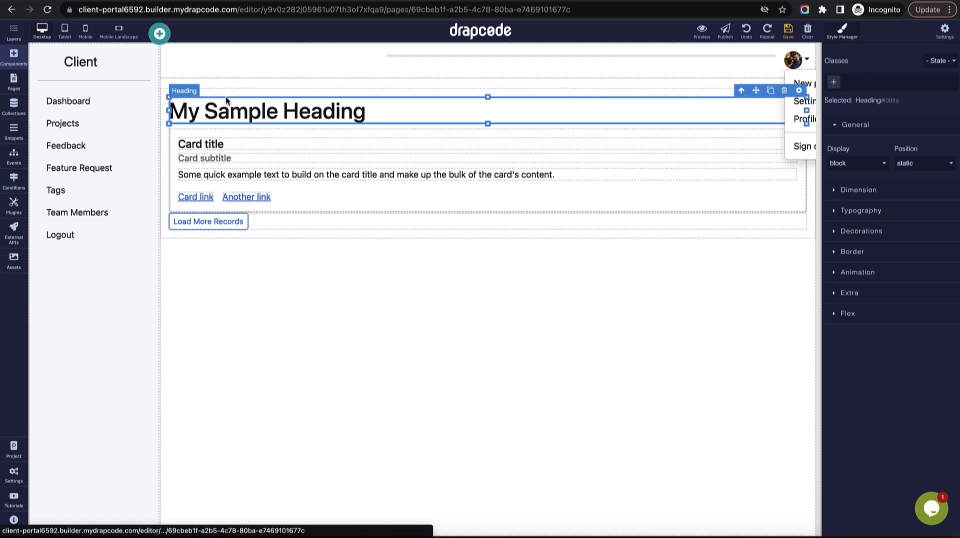
{"action": "triple_click", "coordinate": [347, 118]}
{"action": "type", "text": "M"}
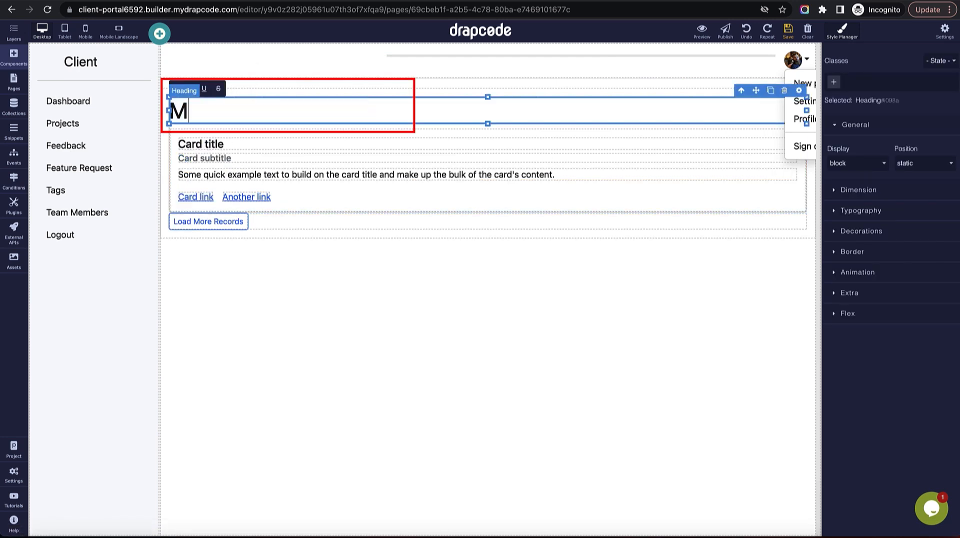
{"action": "type", "text": "y Projects"}
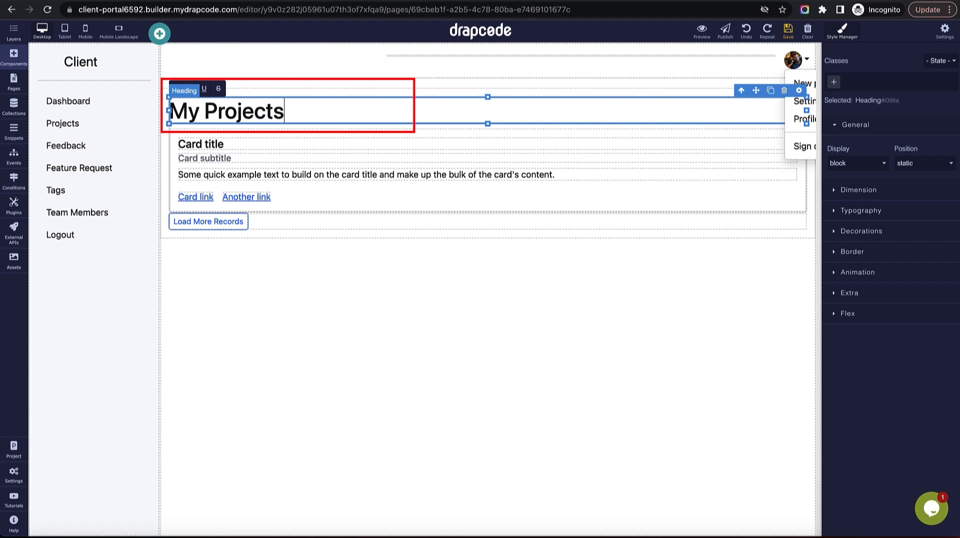
Set the My Projects heading to font size 32 in the ABeeZee font.
{"action": "left_click", "coordinate": [852, 252]}
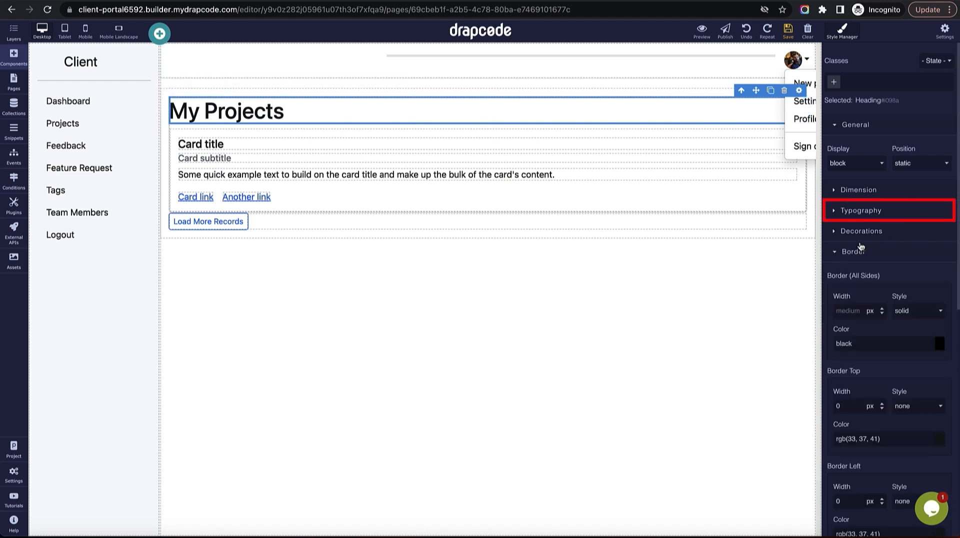
{"action": "left_click", "coordinate": [860, 233]}
{"action": "left_click", "coordinate": [861, 211]}
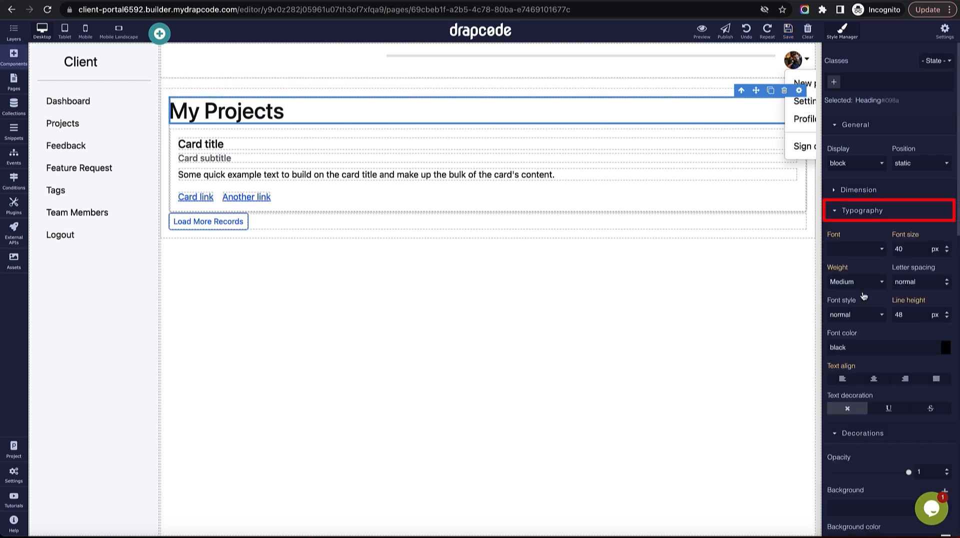
{"action": "left_click", "coordinate": [908, 249]}
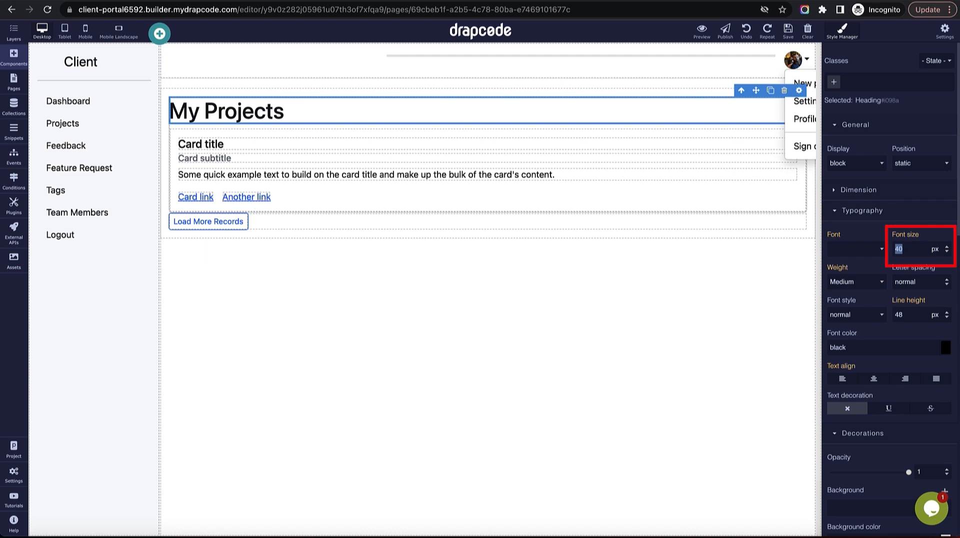
{"action": "type", "text": "32"}
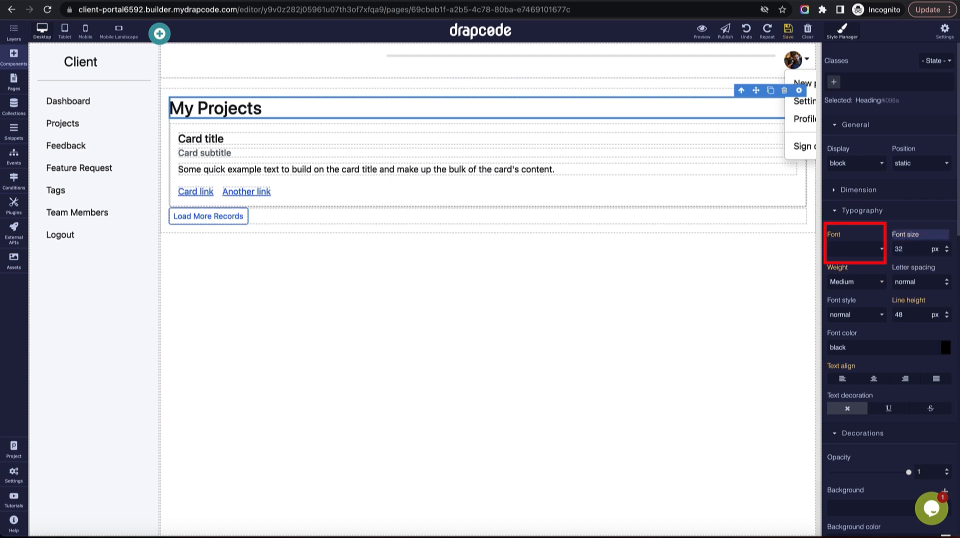
{"action": "left_click", "coordinate": [871, 249]}
{"action": "left_click", "coordinate": [864, 284]}
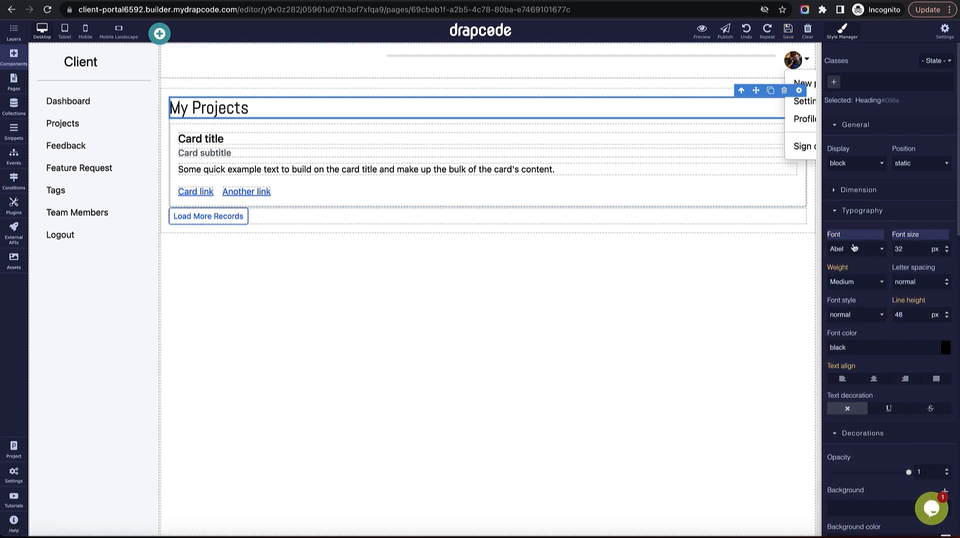
{"action": "left_click", "coordinate": [855, 248]}
{"action": "left_click", "coordinate": [854, 238]}
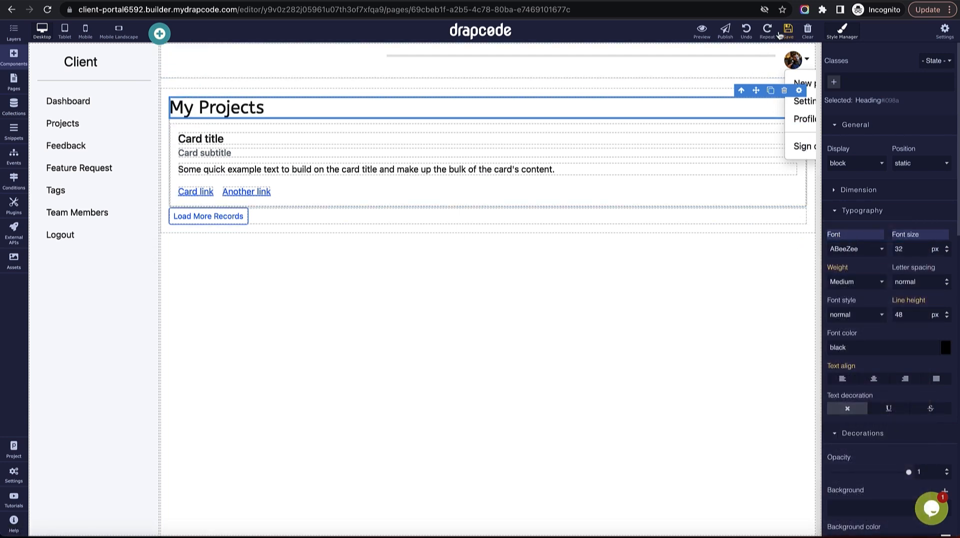
Give the heading a 50 px top margin and a 25 px bottom margin.
{"action": "scroll", "coordinate": [867, 395], "scroll_direction": "down", "scroll_amount": 1}
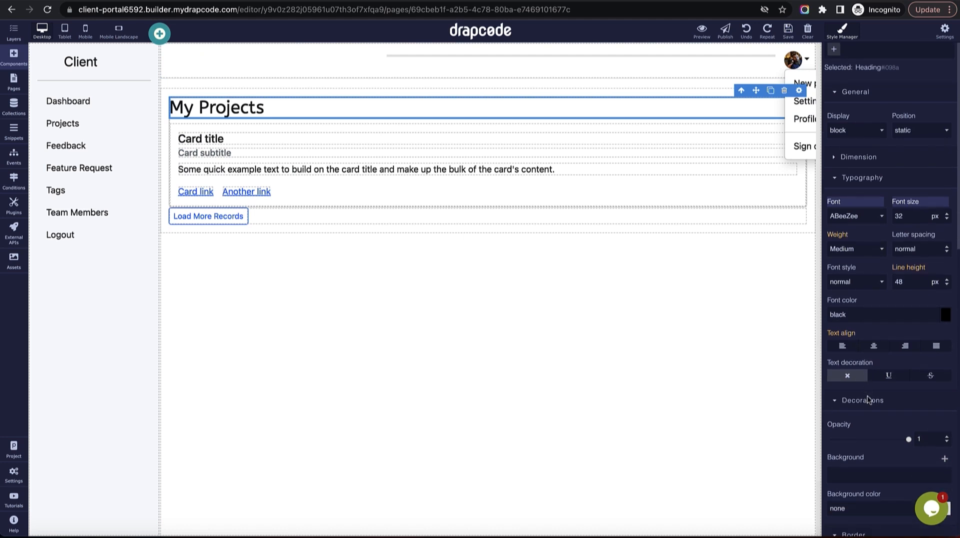
{"action": "scroll", "coordinate": [865, 304], "scroll_direction": "down", "scroll_amount": 2}
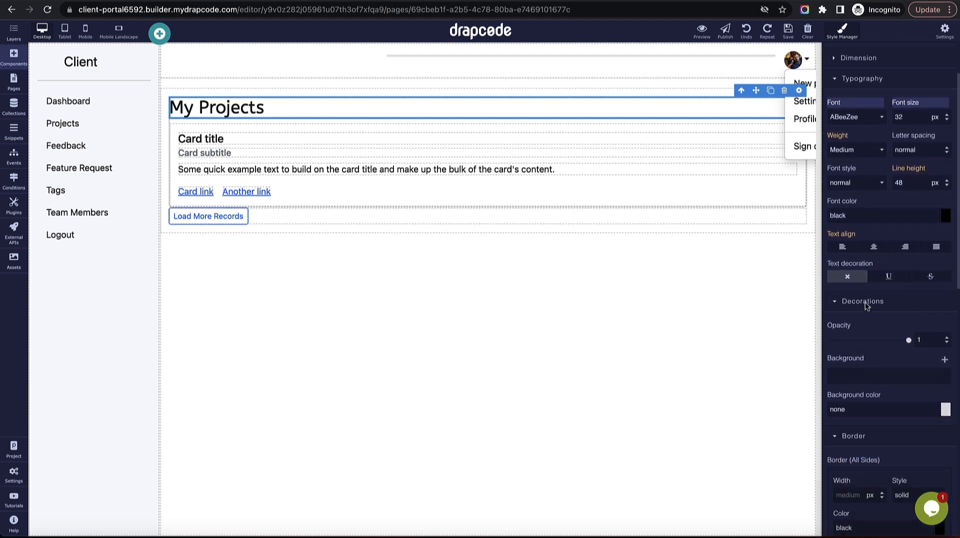
{"action": "scroll", "coordinate": [861, 365], "scroll_direction": "down", "scroll_amount": 2}
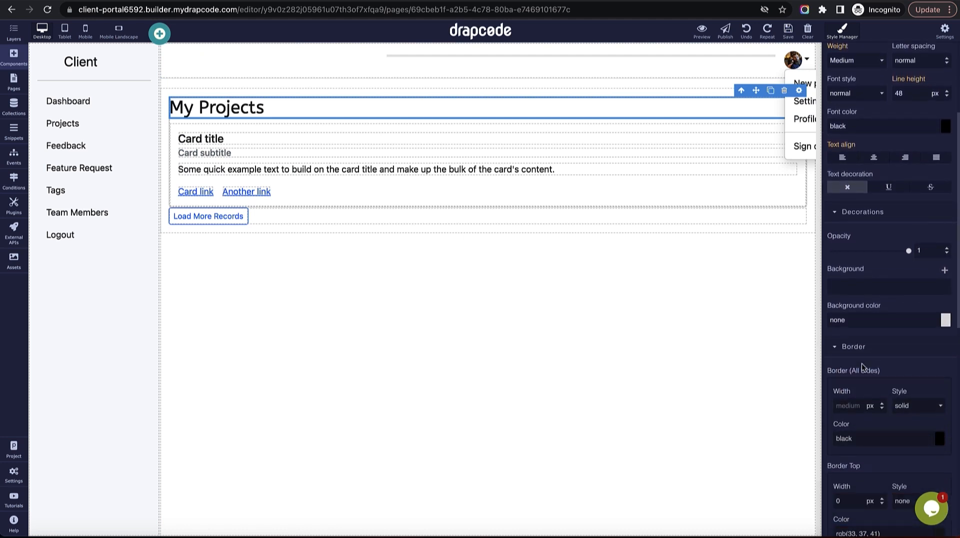
{"action": "scroll", "coordinate": [862, 363], "scroll_direction": "up", "scroll_amount": 5}
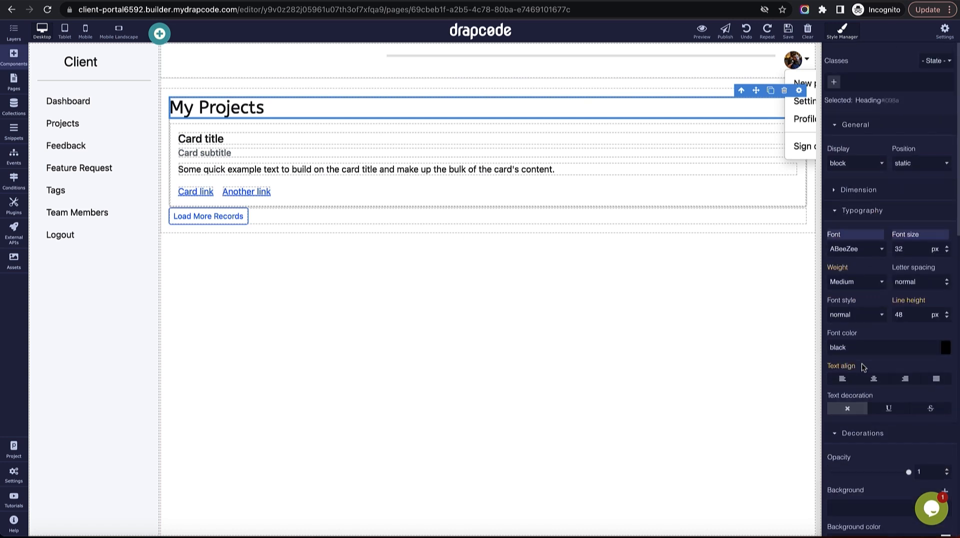
{"action": "left_click", "coordinate": [858, 190]}
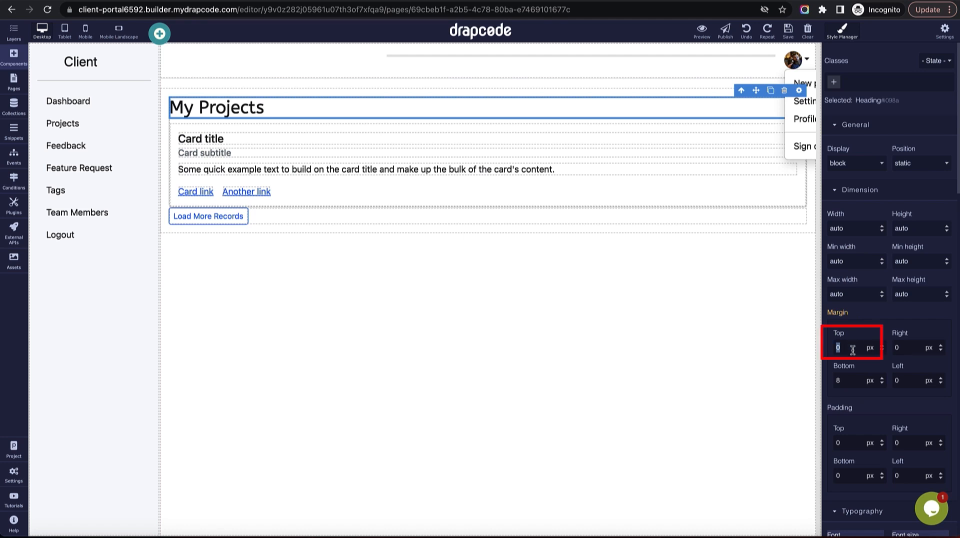
{"action": "type", "text": "4"}
{"action": "key", "text": "Return"}
{"action": "key", "text": "Tab"}
{"action": "key", "text": "Tab"}
{"action": "type", "text": "2"}
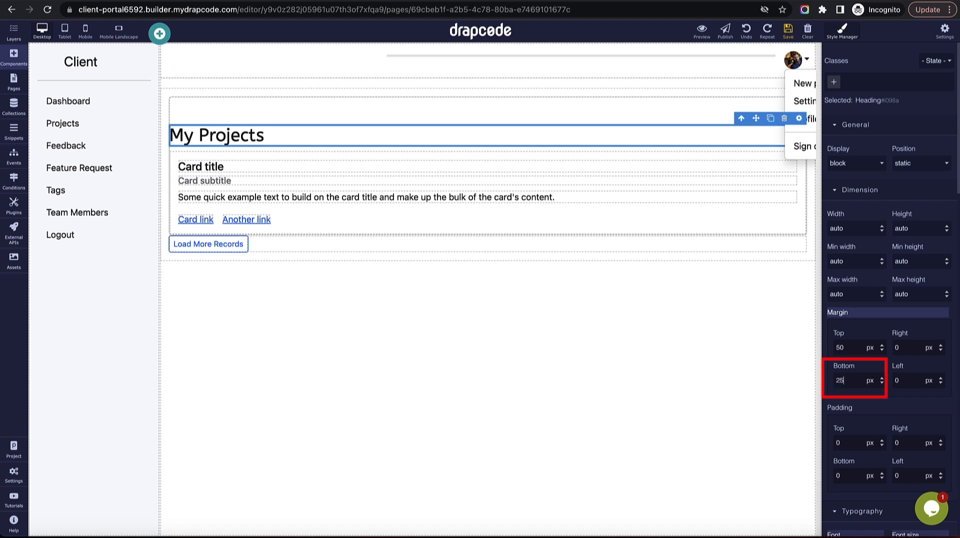
{"action": "type", "text": "5"}
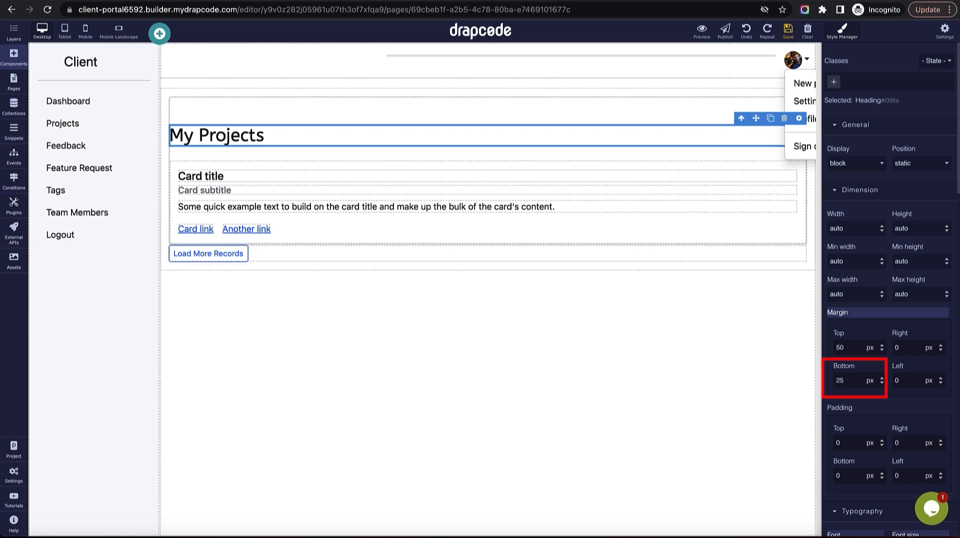
{"action": "left_click", "coordinate": [707, 164]}
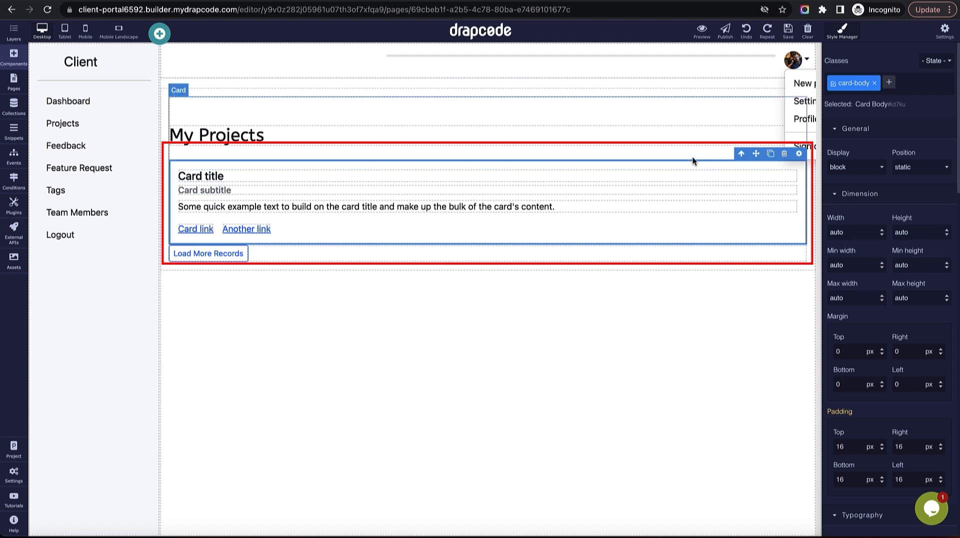
Move the My Projects heading out of the card, between the header Snippet and the Data Group.
{"action": "left_click_drag", "start_coordinate": [688, 142], "coordinate": [682, 91]}
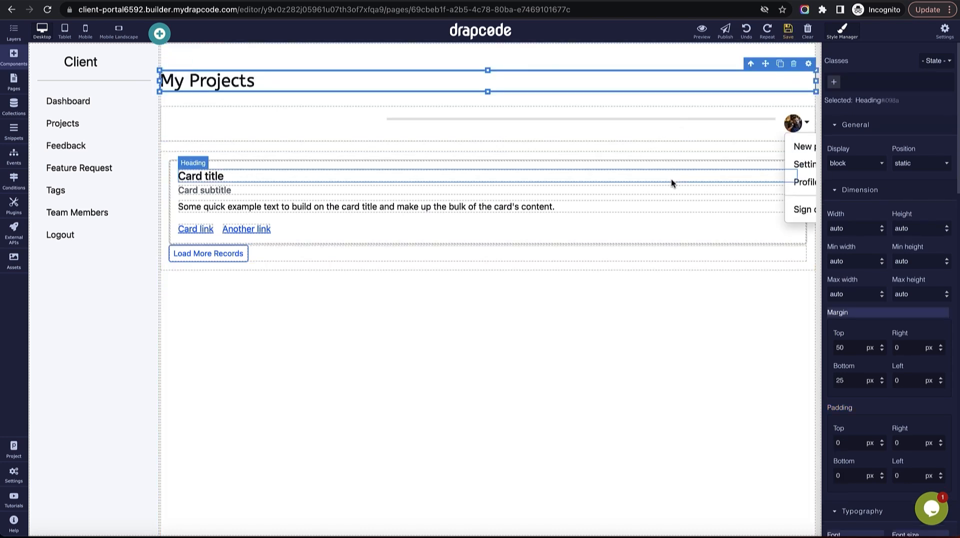
{"action": "left_click", "coordinate": [745, 30]}
{"action": "left_click_drag", "start_coordinate": [645, 137], "coordinate": [640, 104]}
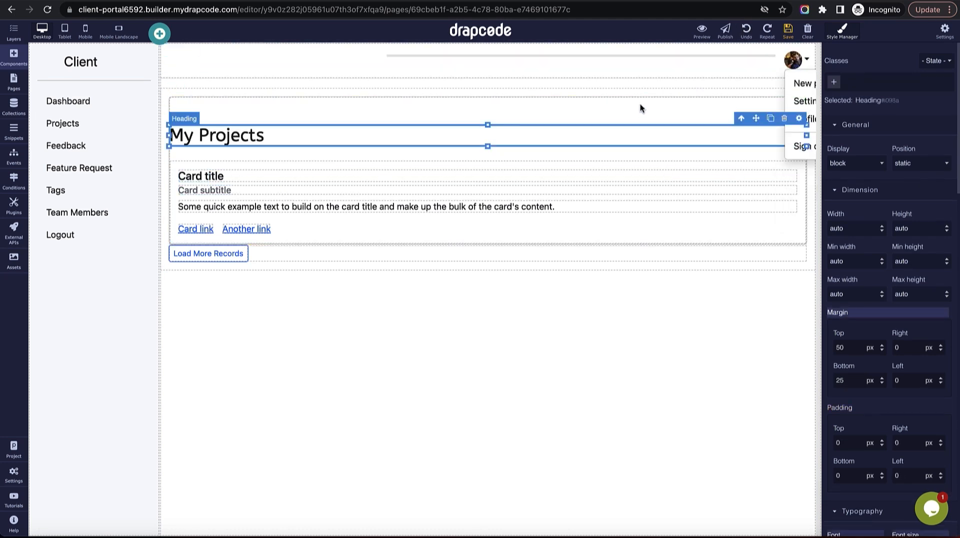
{"action": "left_click", "coordinate": [13, 55]}
{"action": "left_click", "coordinate": [13, 31]}
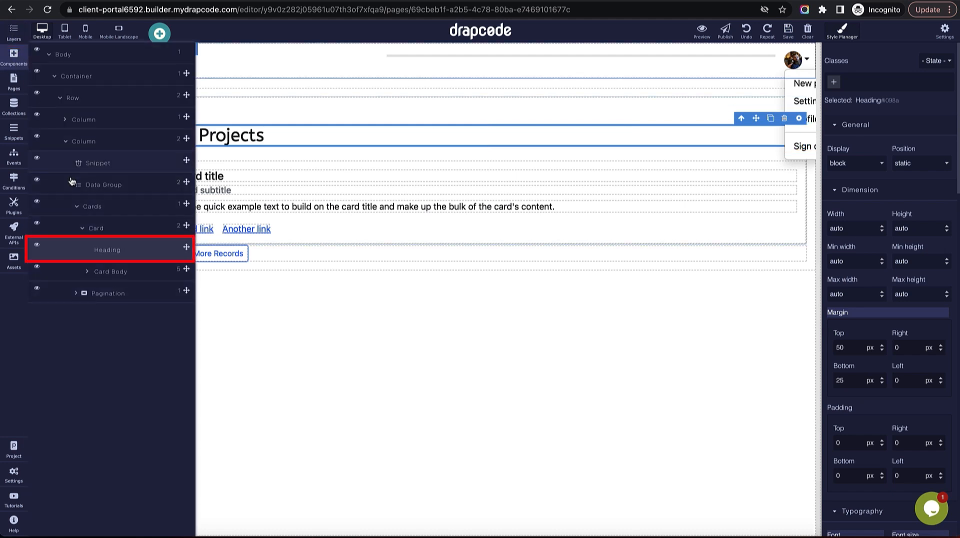
{"action": "left_click_drag", "start_coordinate": [168, 256], "coordinate": [179, 179]}
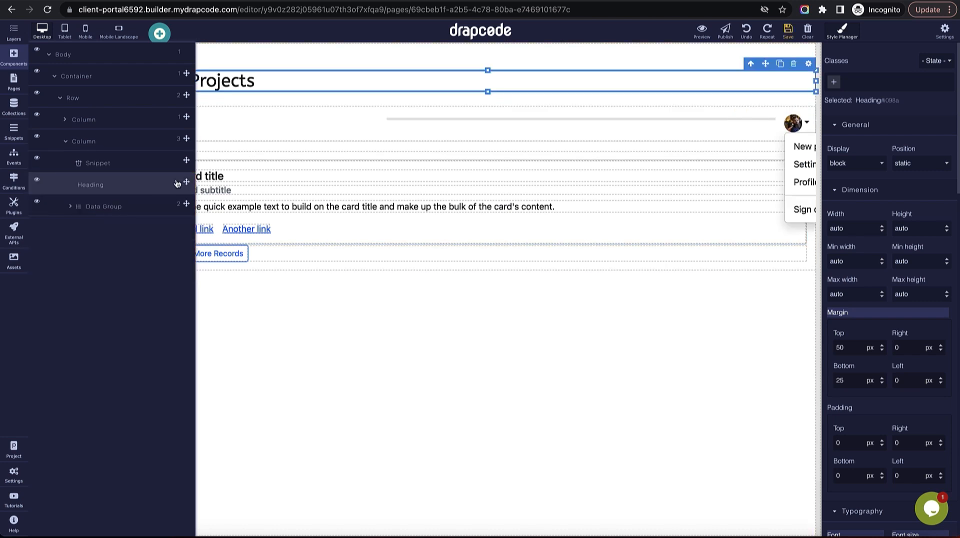
{"action": "left_click_drag", "start_coordinate": [376, 75], "coordinate": [373, 53]}
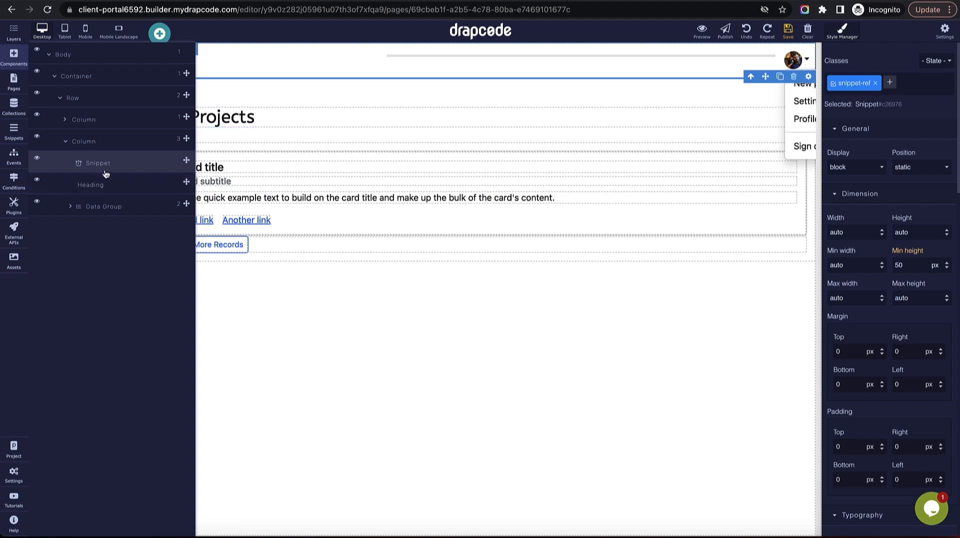
Expand the Data Group layer to check its Cards and Pagination children.
{"action": "left_click", "coordinate": [103, 208]}
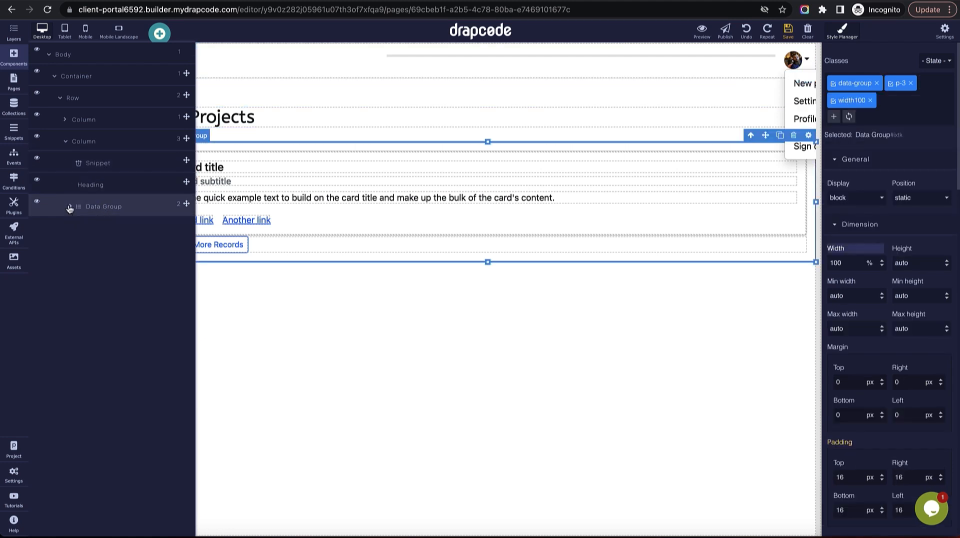
{"action": "left_click", "coordinate": [70, 207]}
{"action": "left_click", "coordinate": [108, 230]}
{"action": "left_click", "coordinate": [117, 254]}
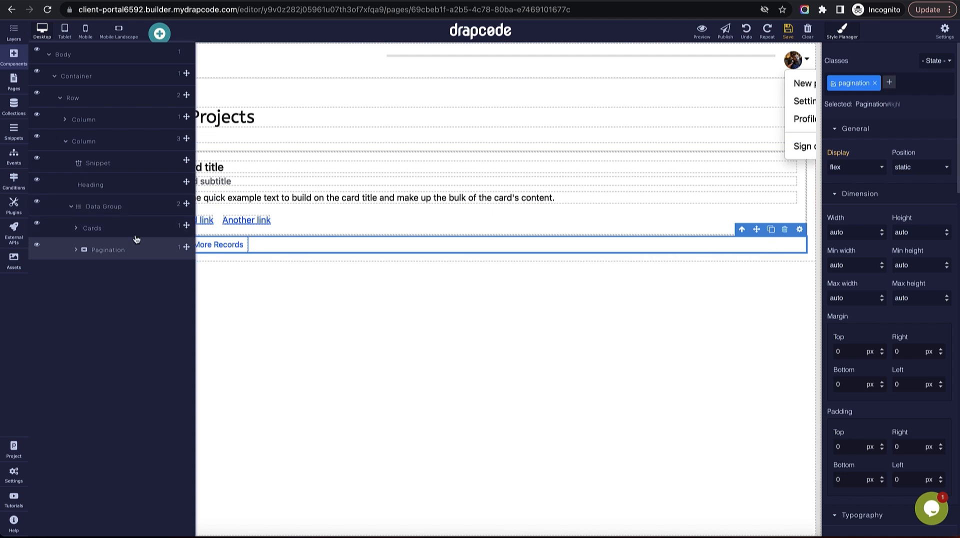
{"action": "left_click", "coordinate": [88, 233]}
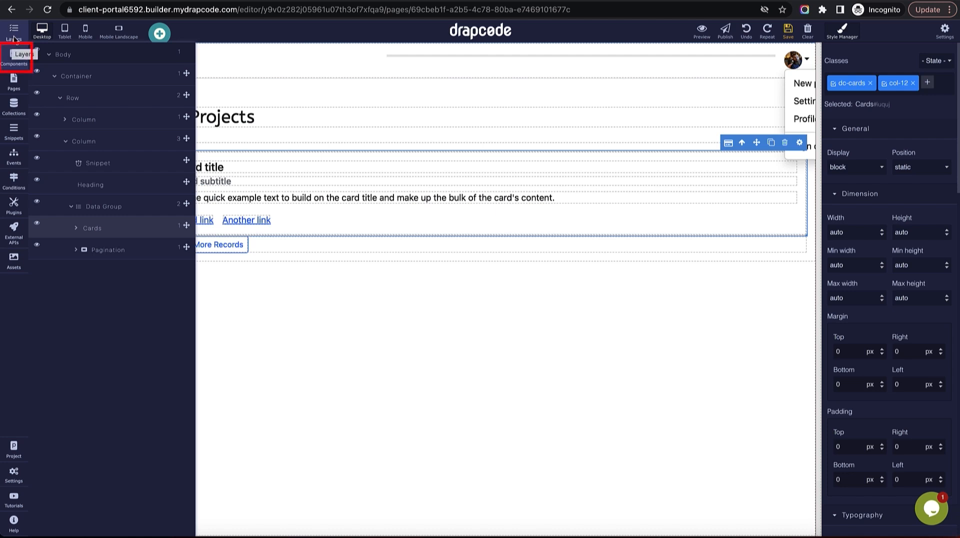
{"action": "left_click", "coordinate": [14, 53]}
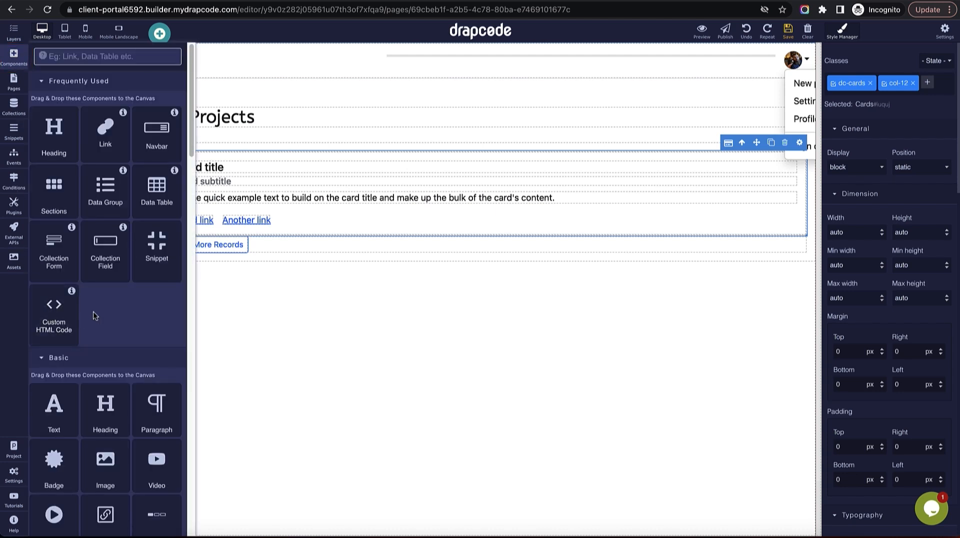
Add a column above the project card with 12/12 width on extra small mobiles.
{"action": "scroll", "coordinate": [94, 312], "scroll_direction": "down", "scroll_amount": 3}
{"action": "scroll", "coordinate": [94, 312], "scroll_direction": "down", "scroll_amount": 5}
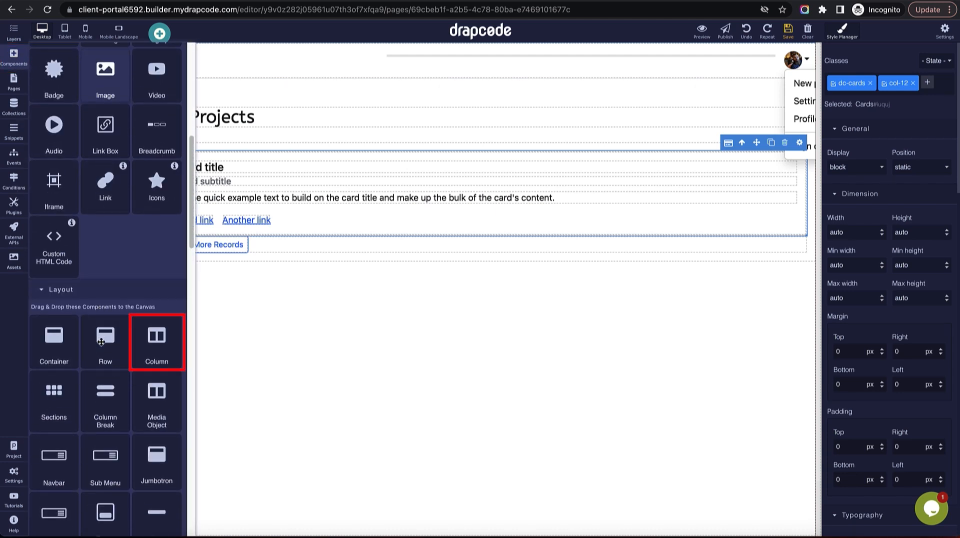
{"action": "left_click_drag", "start_coordinate": [133, 362], "coordinate": [254, 180]}
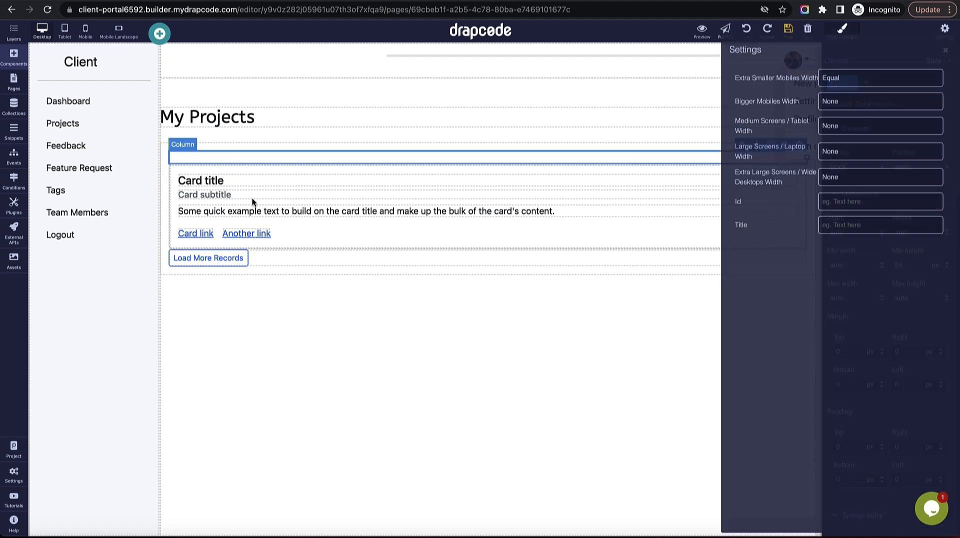
{"action": "left_click", "coordinate": [879, 80]}
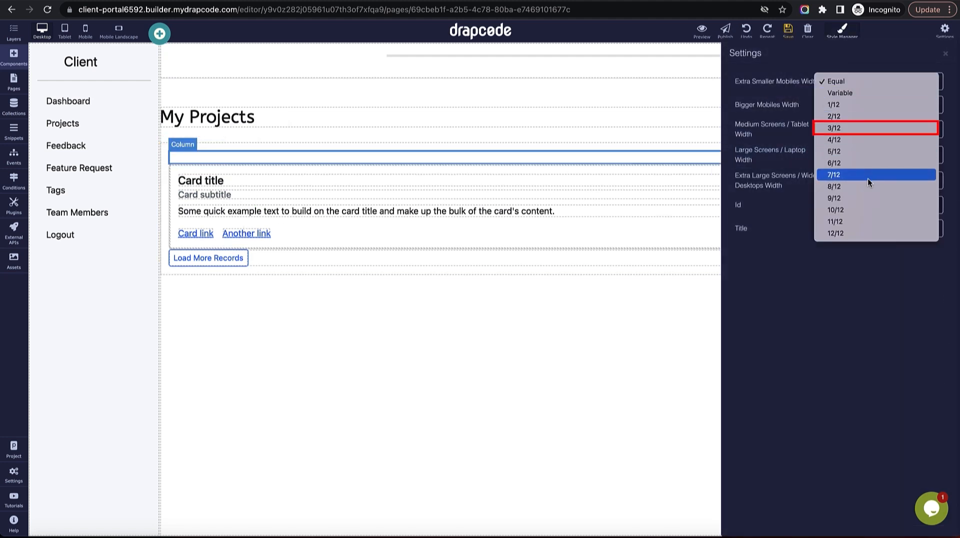
{"action": "left_click", "coordinate": [858, 131]}
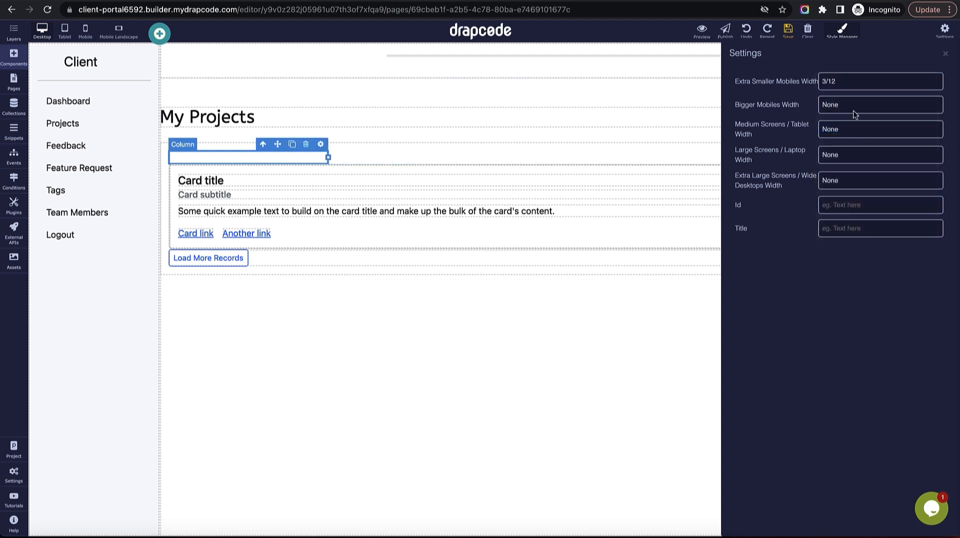
{"action": "left_click", "coordinate": [852, 104]}
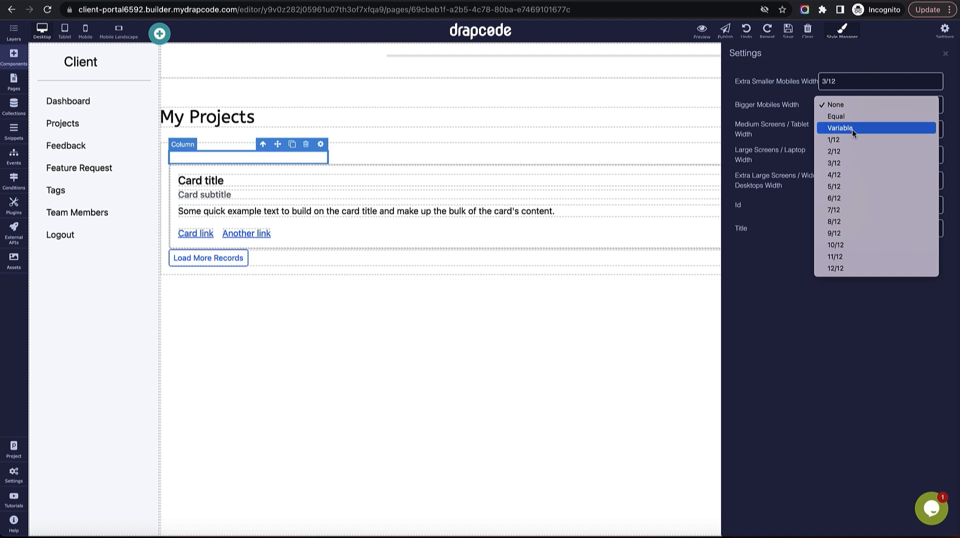
{"action": "left_click", "coordinate": [849, 104]}
{"action": "left_click", "coordinate": [848, 81]}
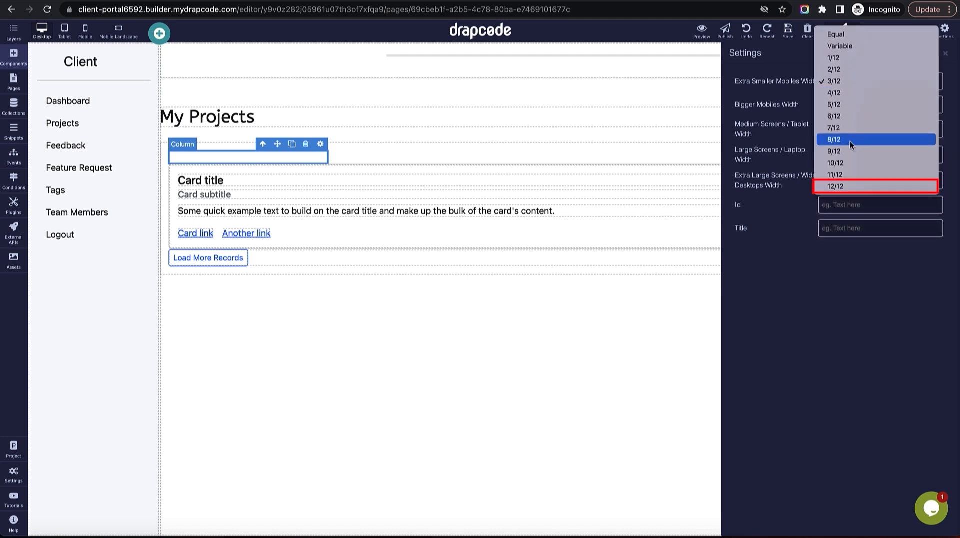
{"action": "left_click", "coordinate": [856, 186]}
Set the column to 12/12 on bigger mobiles, 4/12 on tablets, 3/12 on laptops and wide desktops.
{"action": "left_click", "coordinate": [852, 106]}
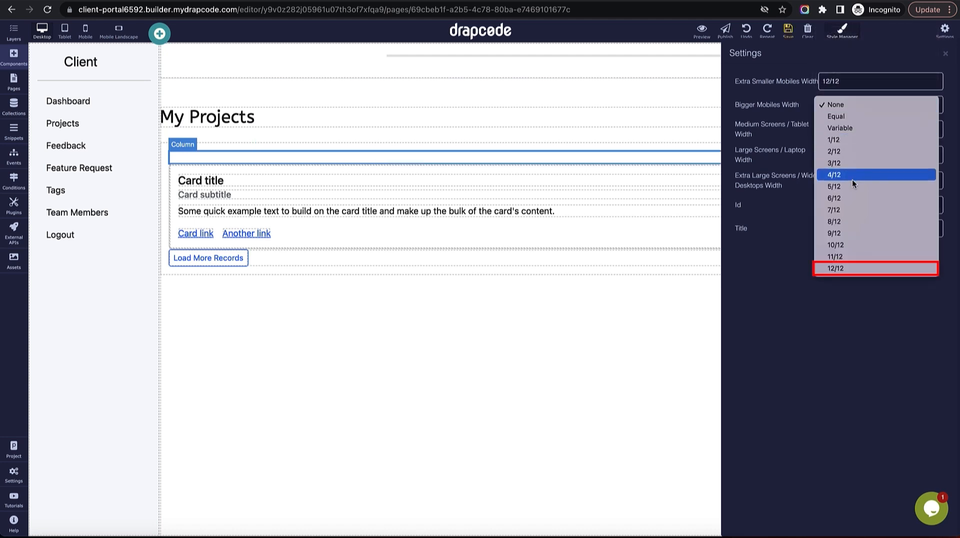
{"action": "left_click", "coordinate": [855, 268]}
{"action": "left_click", "coordinate": [851, 129]}
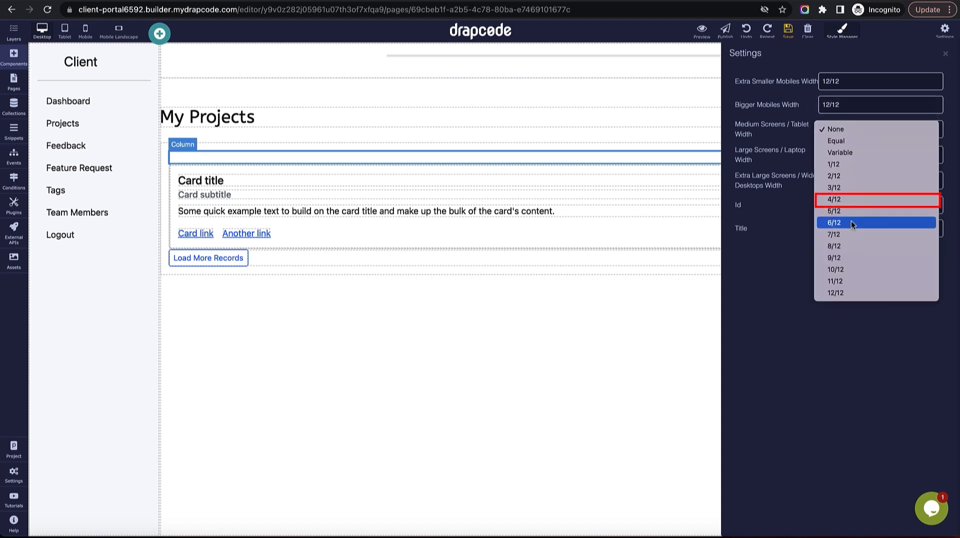
{"action": "left_click", "coordinate": [853, 200]}
{"action": "left_click", "coordinate": [855, 157]}
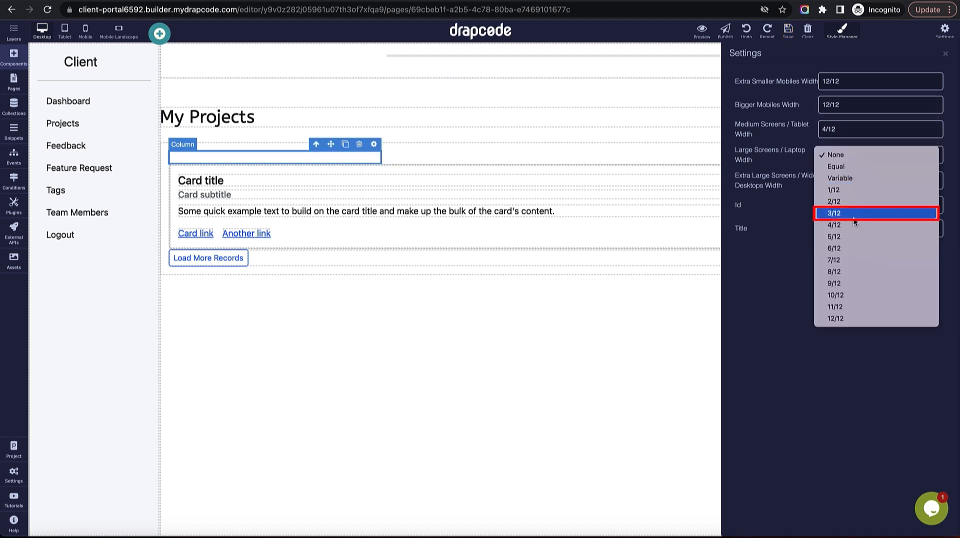
{"action": "left_click", "coordinate": [852, 213]}
{"action": "left_click", "coordinate": [847, 179]}
{"action": "left_click", "coordinate": [849, 238]}
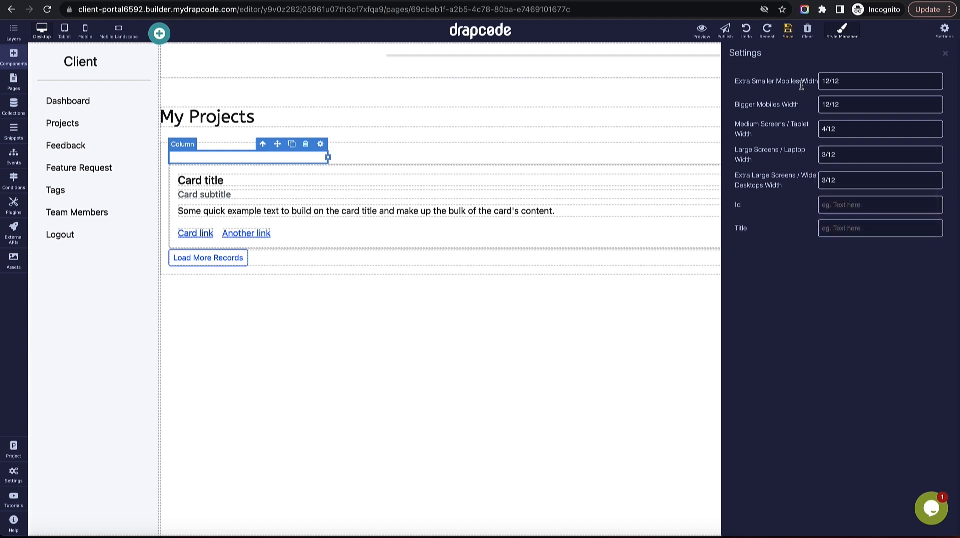
{"action": "left_click", "coordinate": [788, 31]}
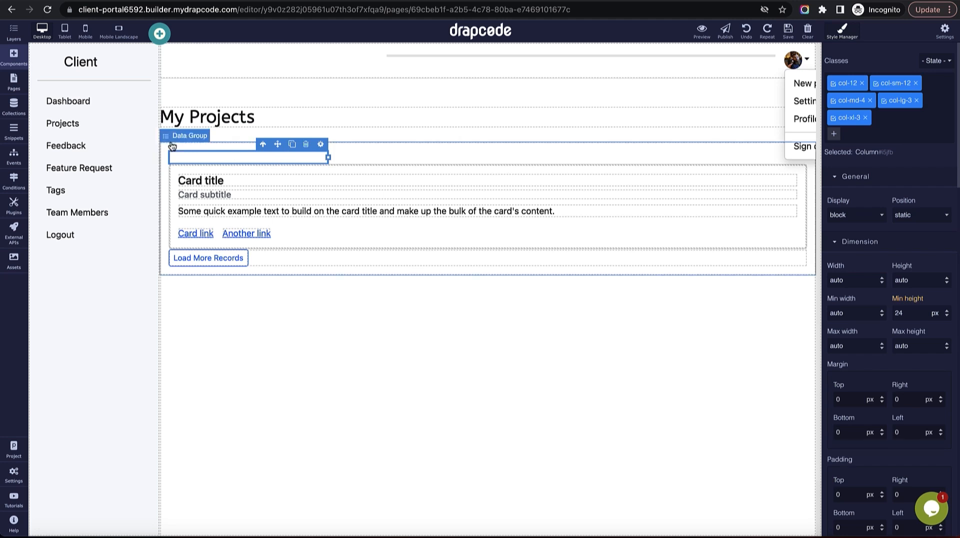
Add a Cards component under My Projects using the image card layout.
{"action": "scroll", "coordinate": [83, 304], "scroll_direction": "down", "scroll_amount": 3}
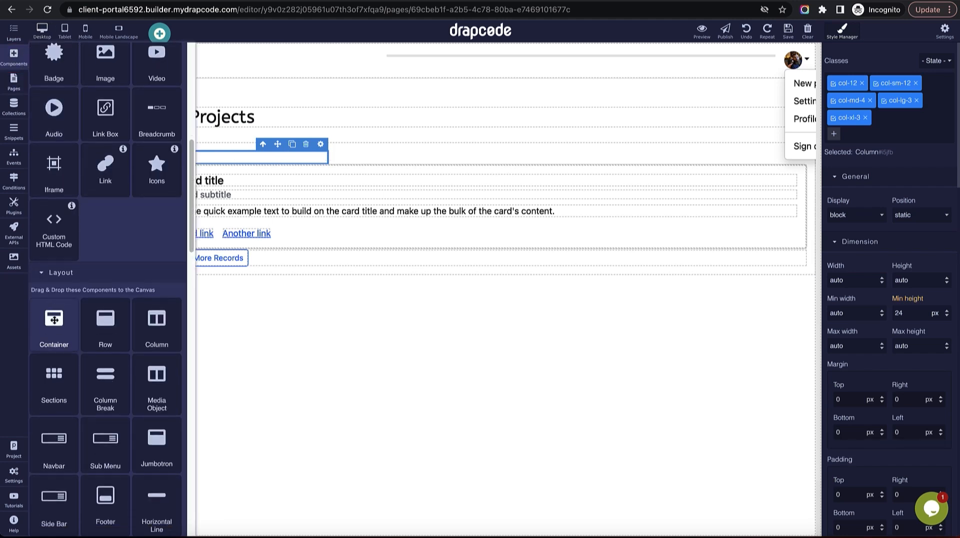
{"action": "scroll", "coordinate": [139, 361], "scroll_direction": "down", "scroll_amount": 15}
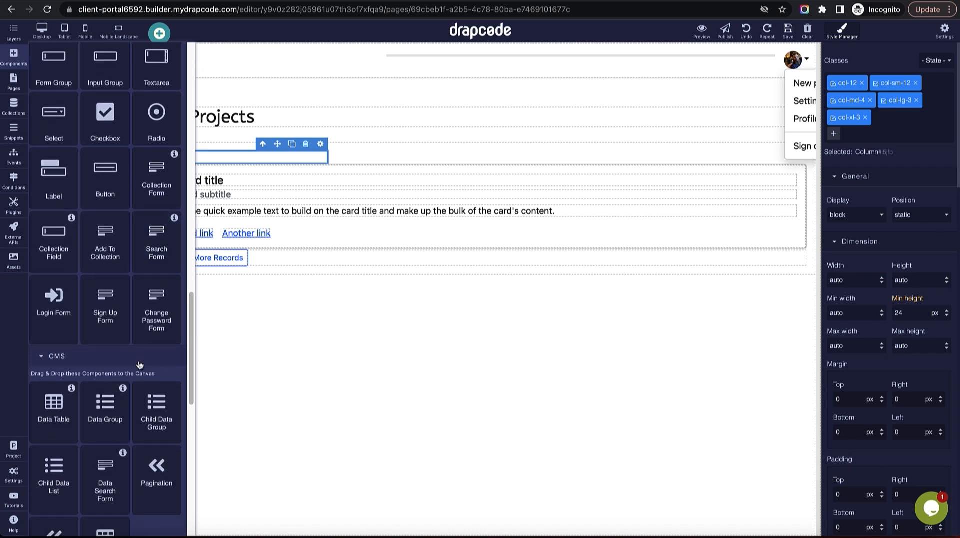
{"action": "scroll", "coordinate": [139, 361], "scroll_direction": "up", "scroll_amount": 20}
{"action": "type", "text": "Card"}
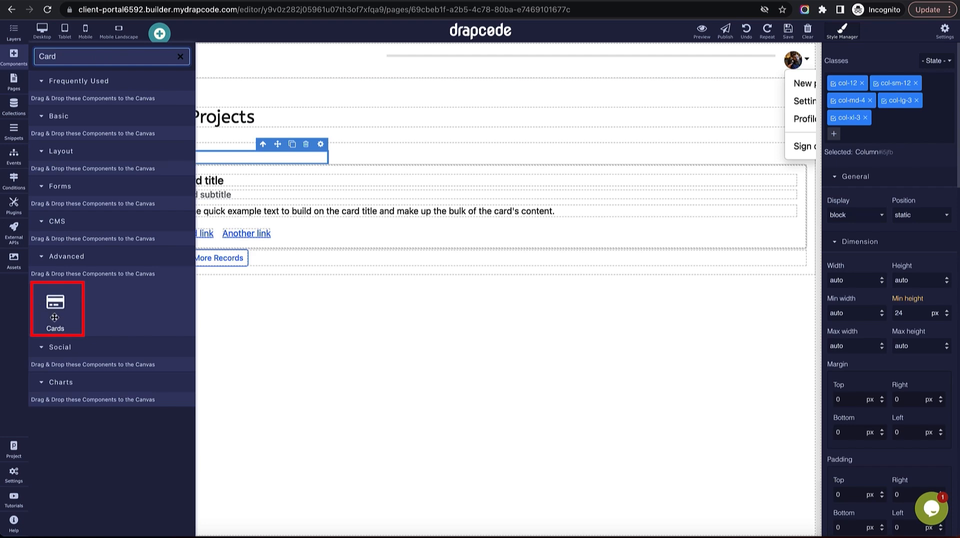
{"action": "left_click_drag", "start_coordinate": [55, 317], "coordinate": [240, 156]}
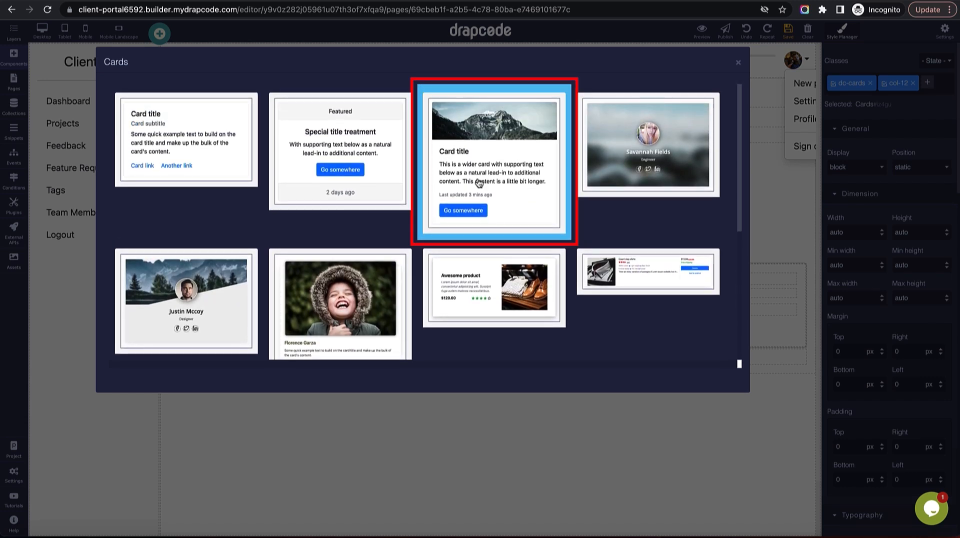
{"action": "left_click", "coordinate": [493, 161]}
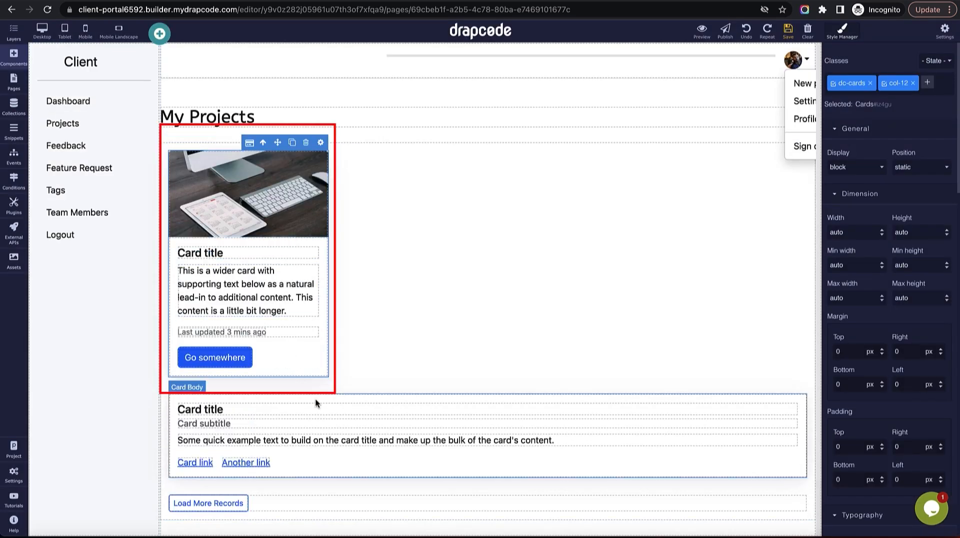
Delete the old text card's body and the leftover empty card.
{"action": "left_click", "coordinate": [358, 398]}
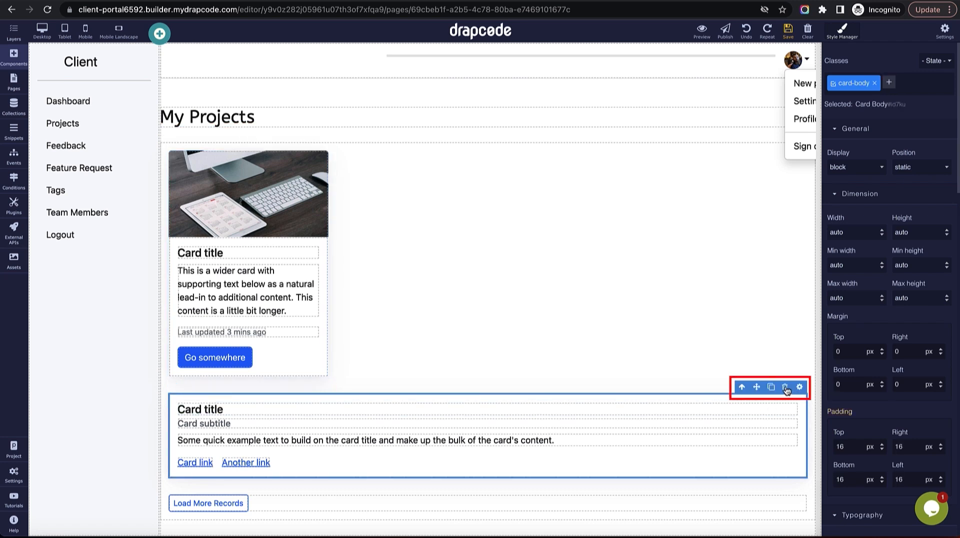
{"action": "left_click", "coordinate": [786, 387]}
{"action": "left_click", "coordinate": [562, 402]}
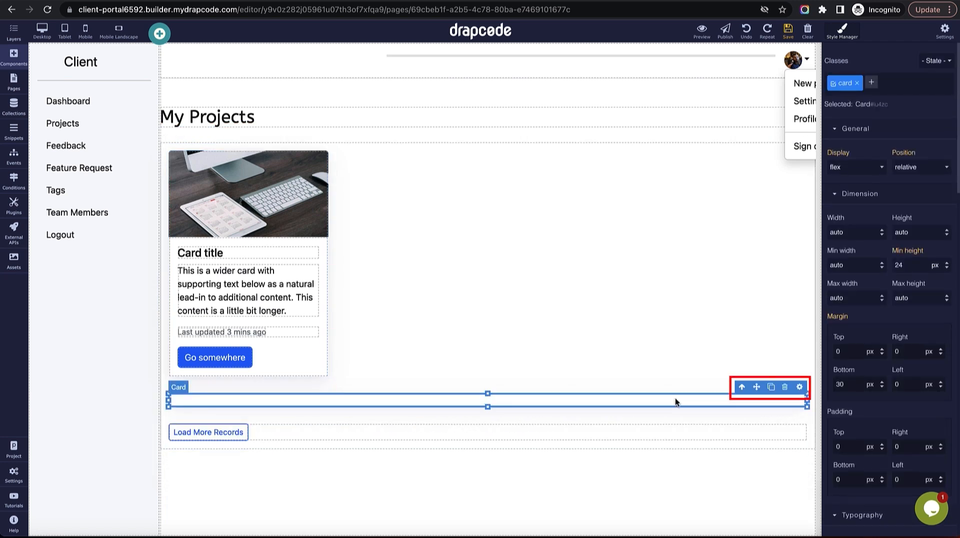
{"action": "left_click", "coordinate": [784, 388]}
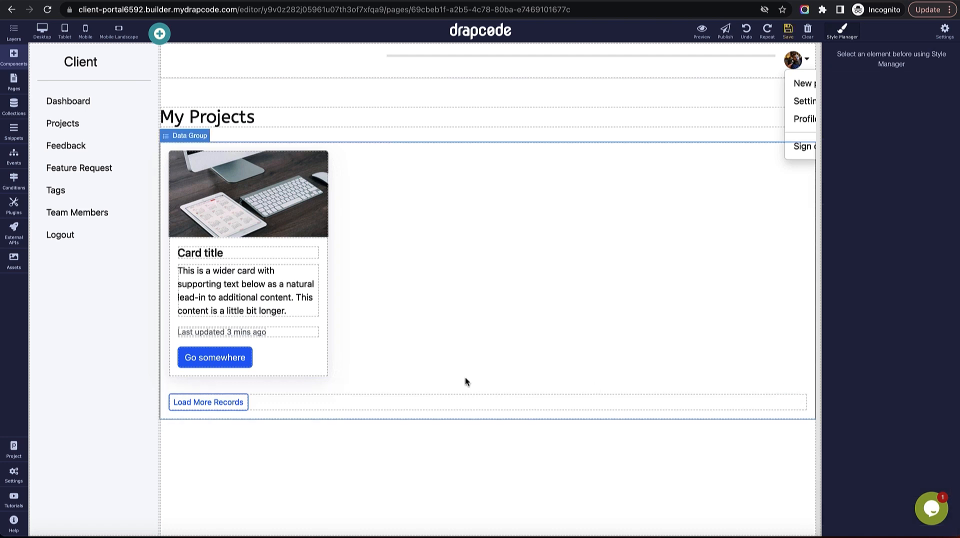
{"action": "left_click", "coordinate": [317, 368]}
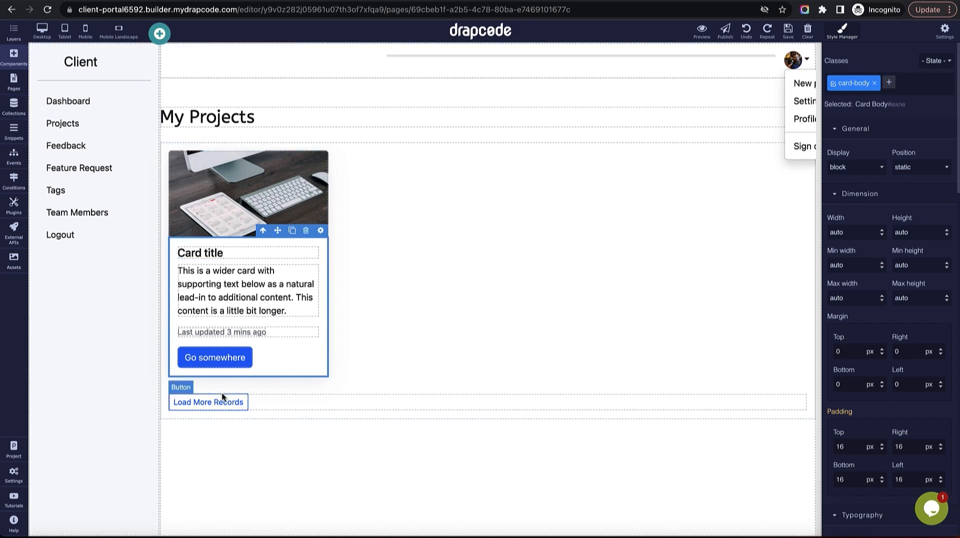
Add a Project record 'Sales Tasks' with the same description and client Microsoft.
{"action": "left_click", "coordinate": [11, 105]}
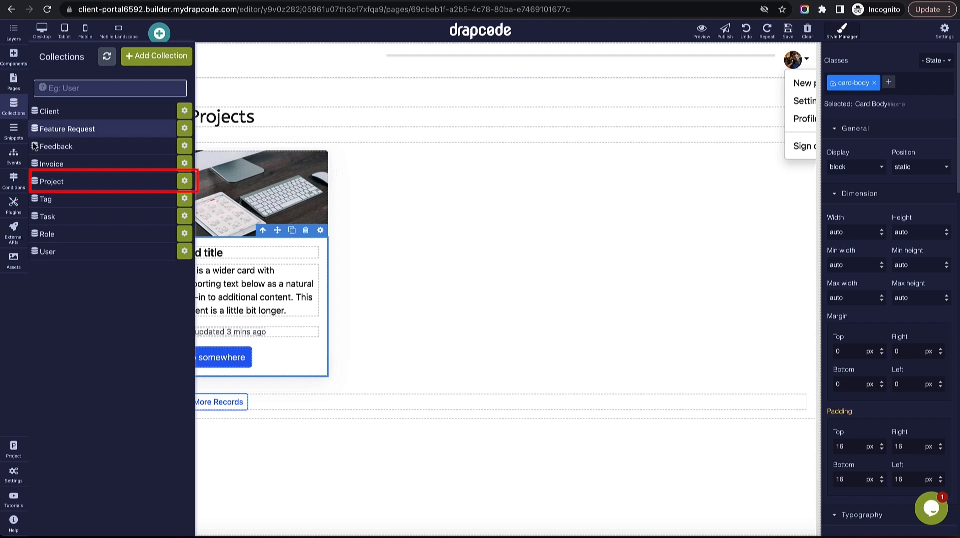
{"action": "left_click", "coordinate": [92, 188]}
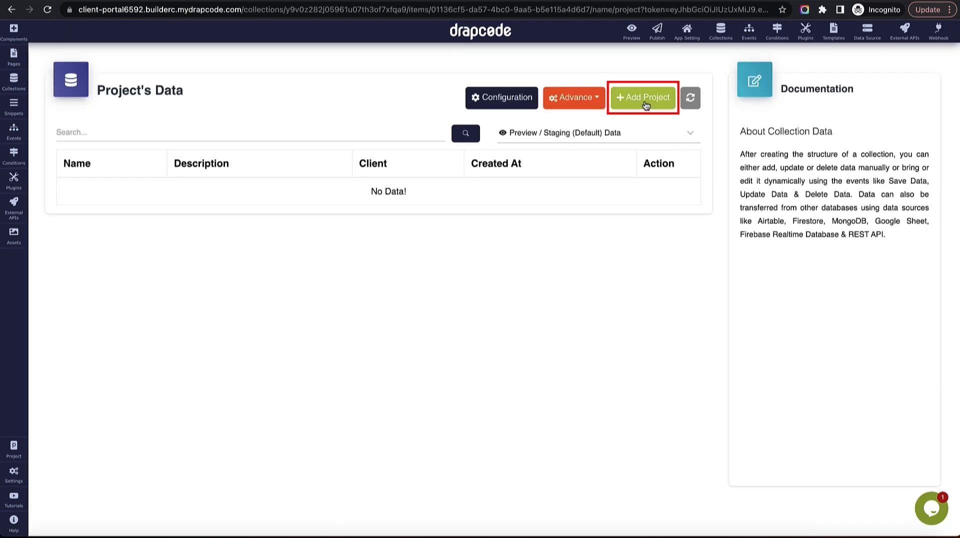
{"action": "left_click", "coordinate": [644, 99]}
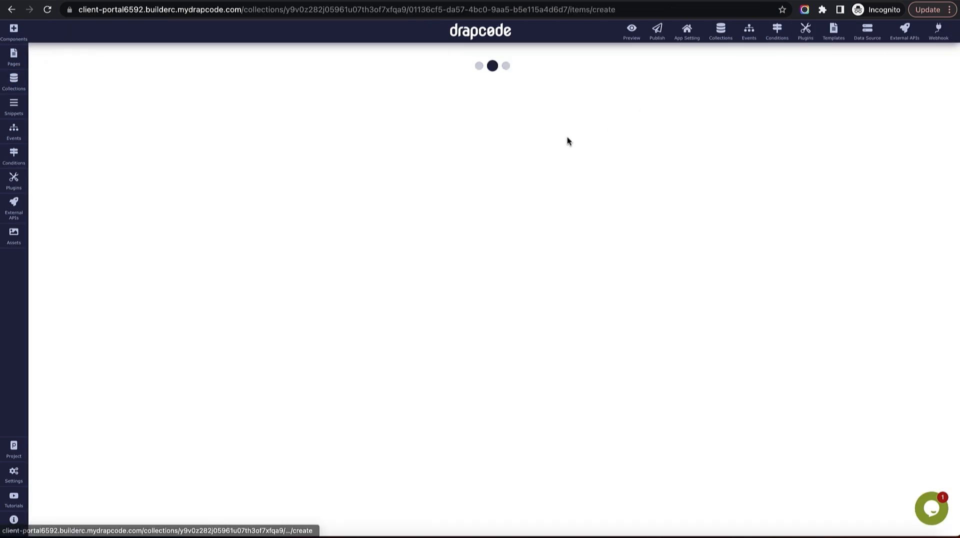
{"action": "left_click", "coordinate": [399, 138]}
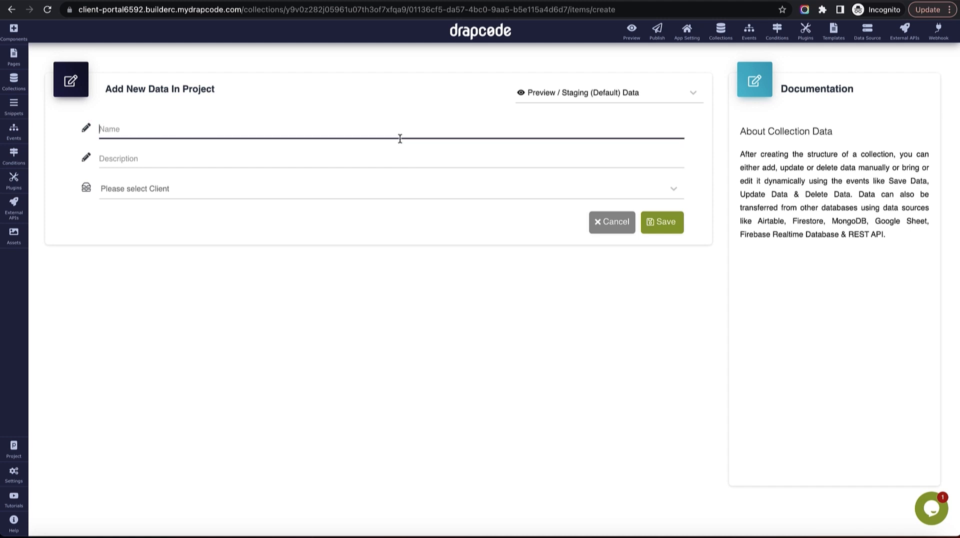
{"action": "type", "text": "Sa"}
{"action": "left_click", "coordinate": [397, 157]}
{"action": "triple_click", "coordinate": [281, 128]}
{"action": "key", "text": "ctrl+c"}
{"action": "left_click", "coordinate": [272, 169]}
{"action": "key", "text": "ctrl+v"}
{"action": "key", "text": "ctrl+v"}
{"action": "key", "text": "ctrl+v"}
{"action": "key", "text": "ctrl+v"}
{"action": "key", "text": "ctrl+v"}
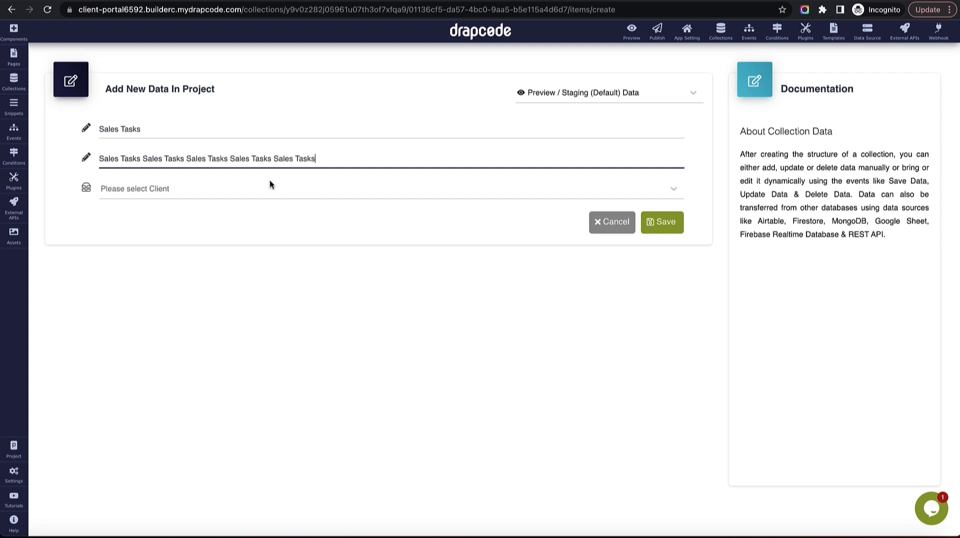
{"action": "left_click", "coordinate": [270, 189]}
{"action": "left_click", "coordinate": [264, 240]}
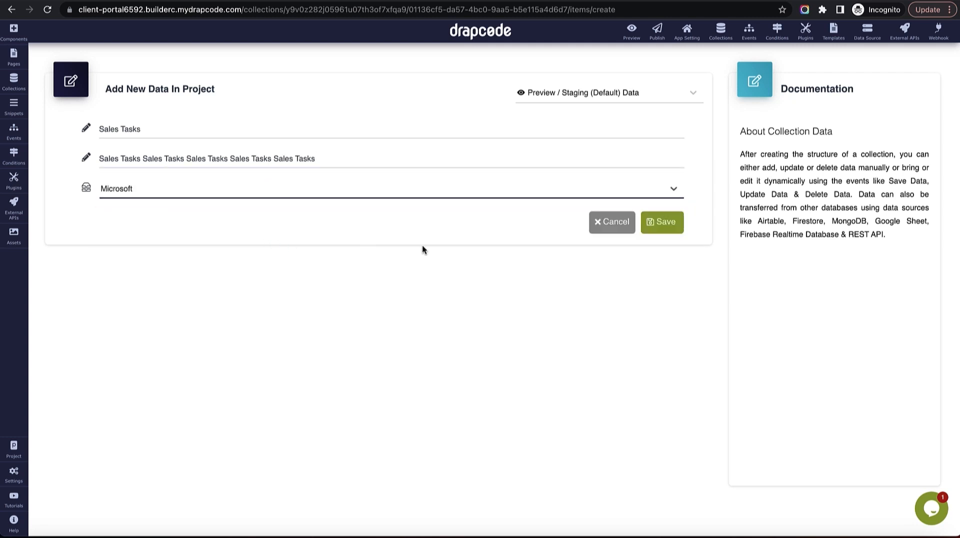
{"action": "left_click", "coordinate": [654, 231]}
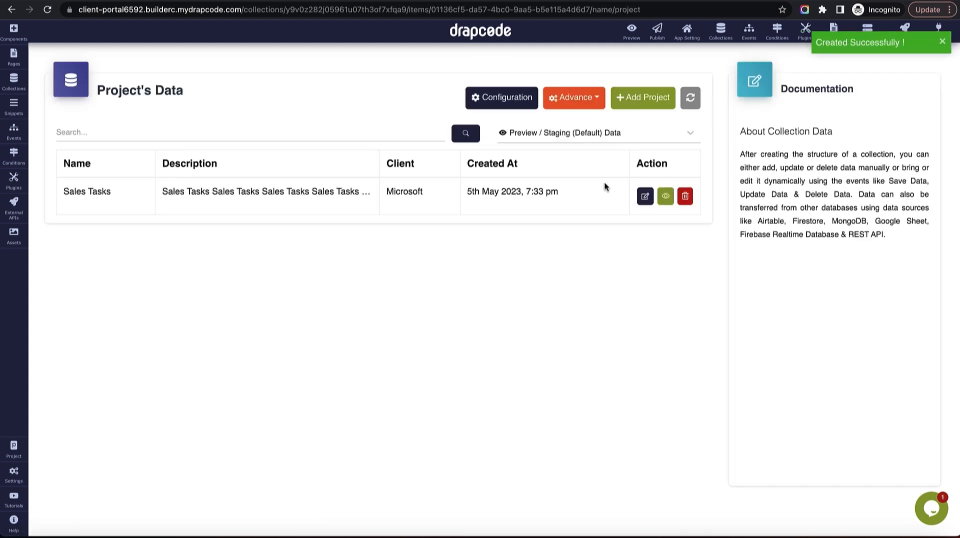
Add a Project record 'Marketing Tasks' with the same description and client Google.
{"action": "left_click", "coordinate": [645, 97]}
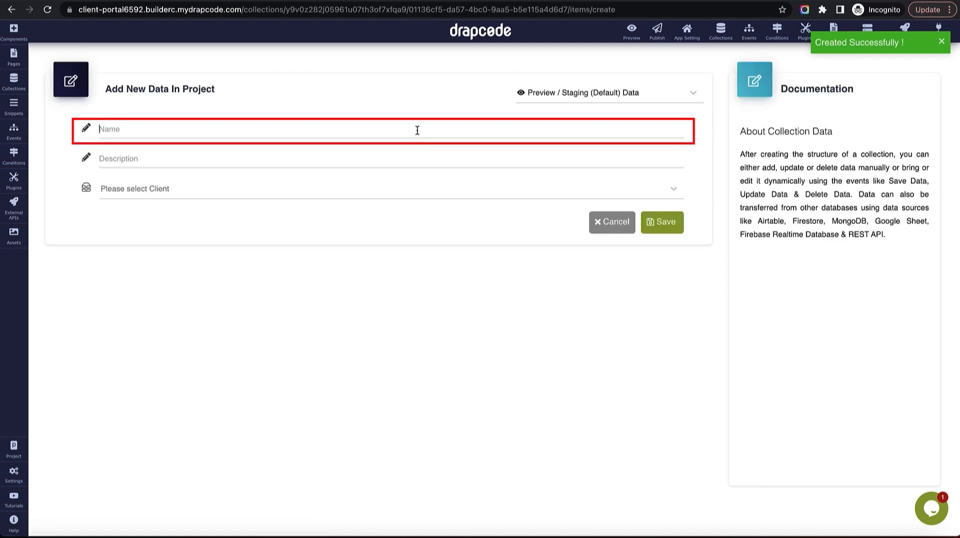
{"action": "left_click", "coordinate": [418, 130]}
{"action": "type", "text": "Marketing"}
{"action": "key", "text": "super+a"}
{"action": "left_click", "coordinate": [414, 131]}
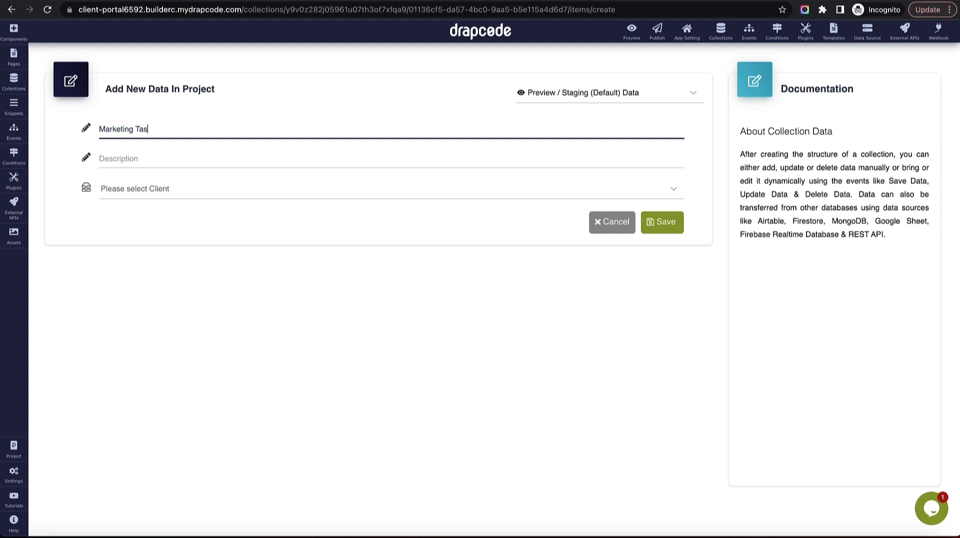
{"action": "key", "text": "super+a"}
{"action": "key", "text": "super+c"}
{"action": "left_click", "coordinate": [408, 161]}
{"action": "key", "text": "super+v"}
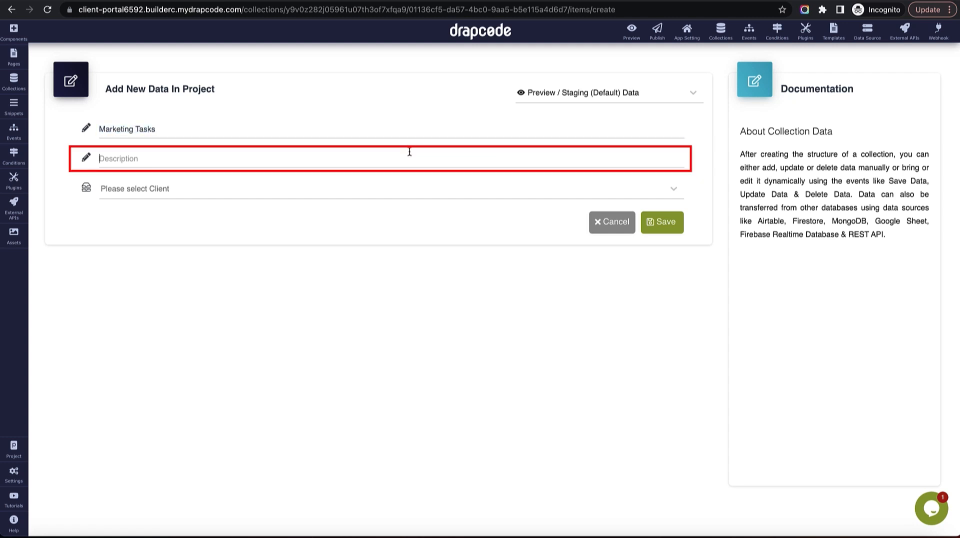
{"action": "key", "text": "super+v"}
{"action": "key", "text": "super+v"}
{"action": "key", "text": "super+v"}
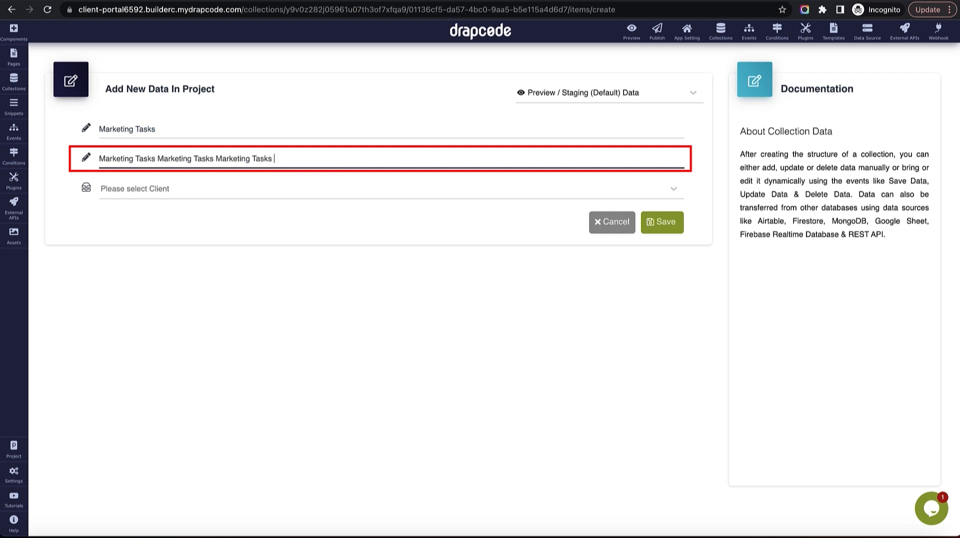
{"action": "left_click", "coordinate": [403, 190]}
{"action": "left_click", "coordinate": [377, 280]}
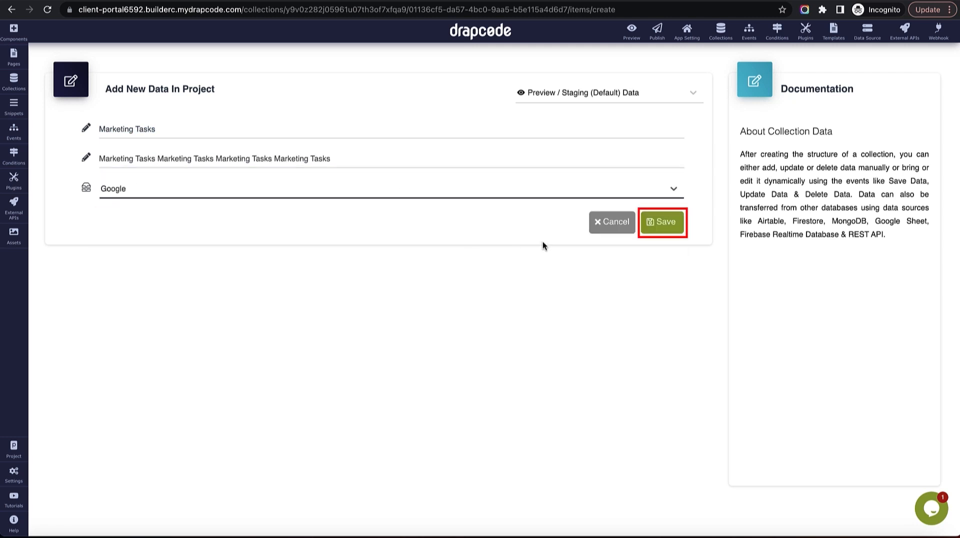
{"action": "left_click", "coordinate": [662, 225]}
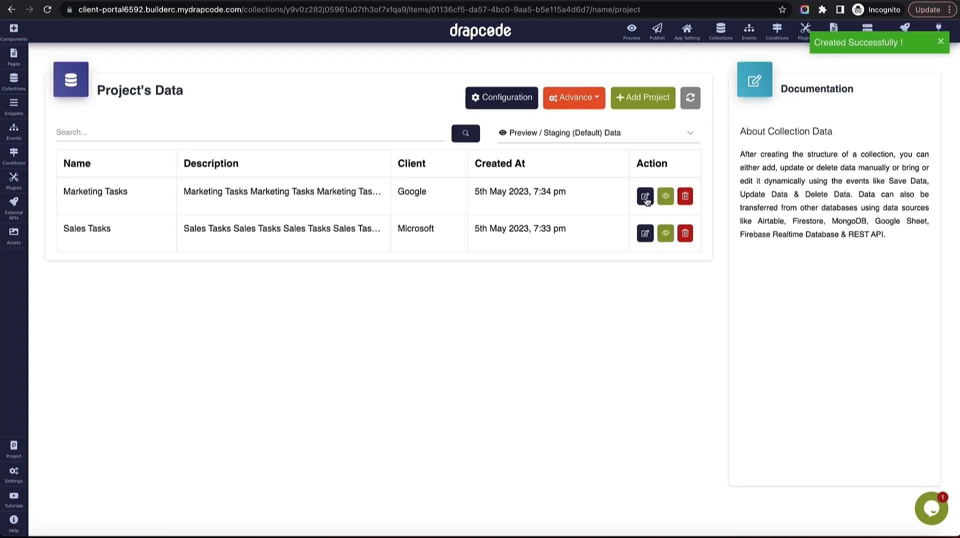
Add a Project record 'Weather App' with the same description and client Google.
{"action": "left_click", "coordinate": [645, 96]}
{"action": "left_click", "coordinate": [449, 132]}
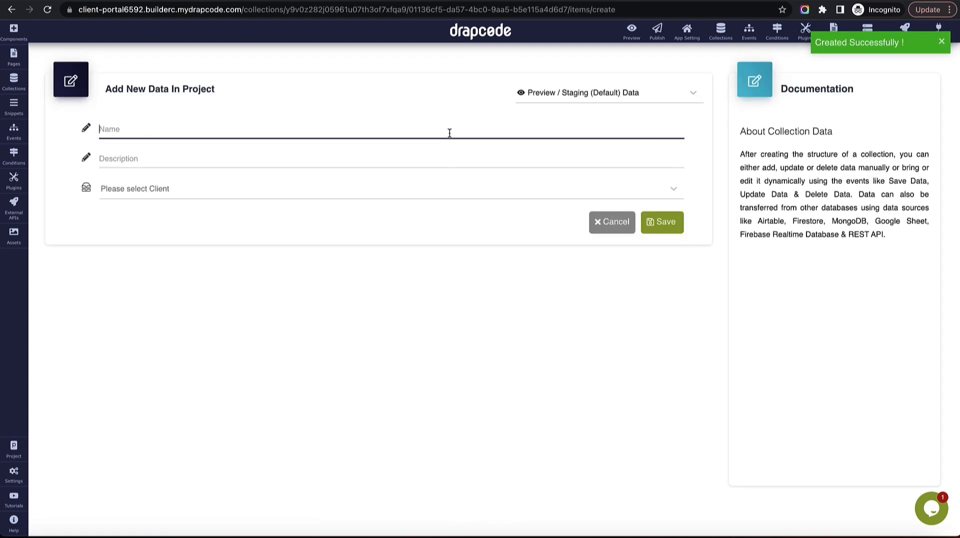
{"action": "type", "text": "Weather App"}
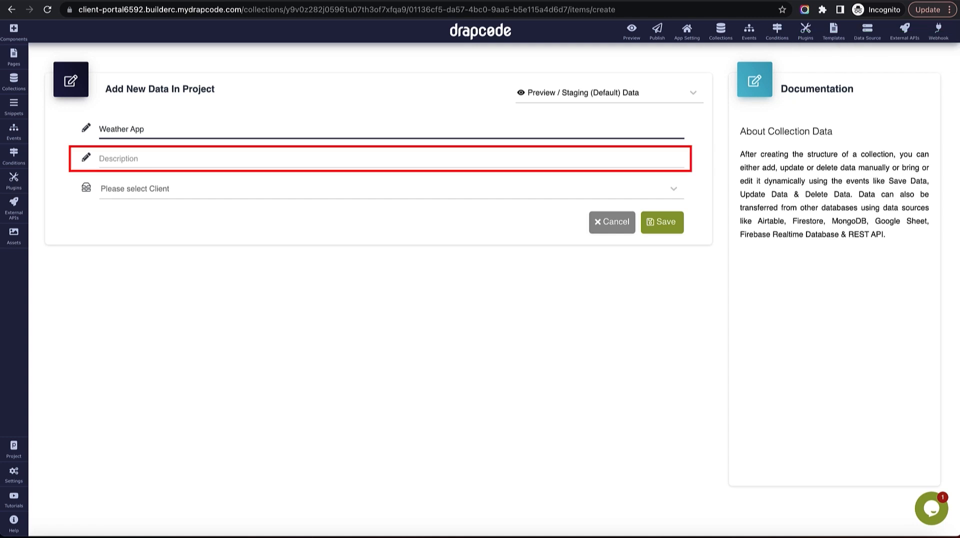
{"action": "key", "text": "ctrl+a"}
{"action": "key", "text": "ctrl+c"}
{"action": "key", "text": "Tab"}
{"action": "key", "text": "ctrl+v"}
{"action": "key", "text": "ctrl+v"}
{"action": "key", "text": "ctrl+v"}
{"action": "key", "text": "ctrl+v"}
{"action": "left_click", "coordinate": [398, 198]}
{"action": "left_click", "coordinate": [388, 279]}
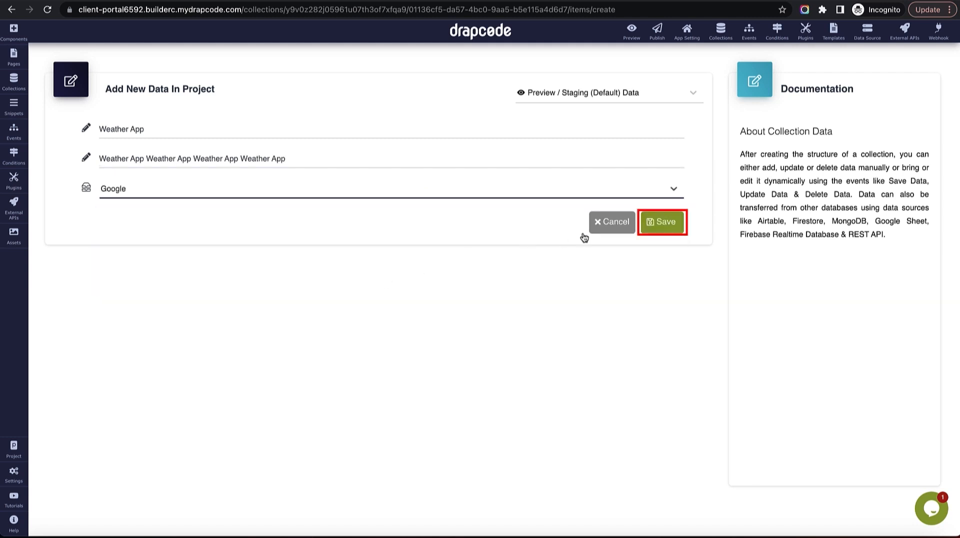
{"action": "left_click", "coordinate": [648, 226]}
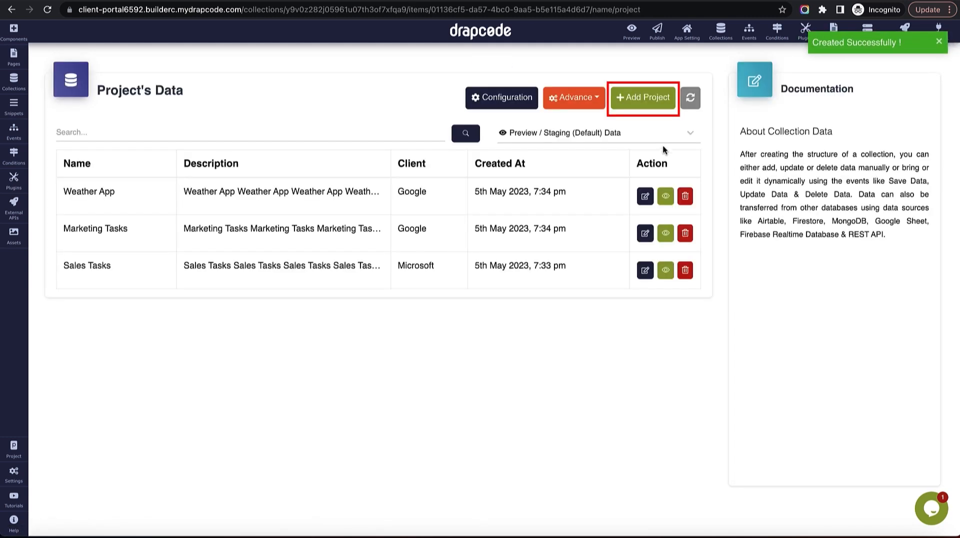
Add a Project record 'Improve iPhone Sound' with the same description and client Apple Inc.
{"action": "left_click", "coordinate": [648, 100]}
{"action": "left_click", "coordinate": [394, 135]}
{"action": "type", "text": "Improve "}
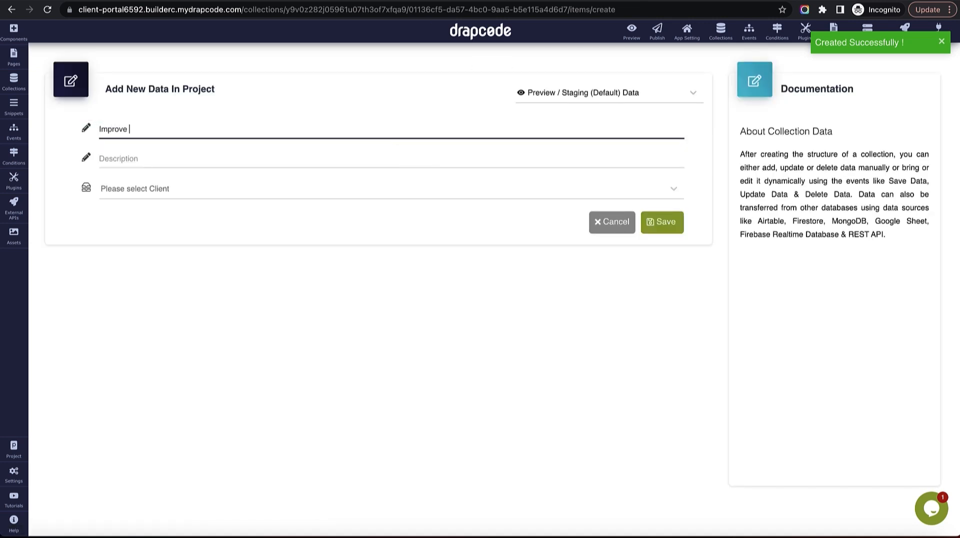
{"action": "type", "text": "iPhone Sound"}
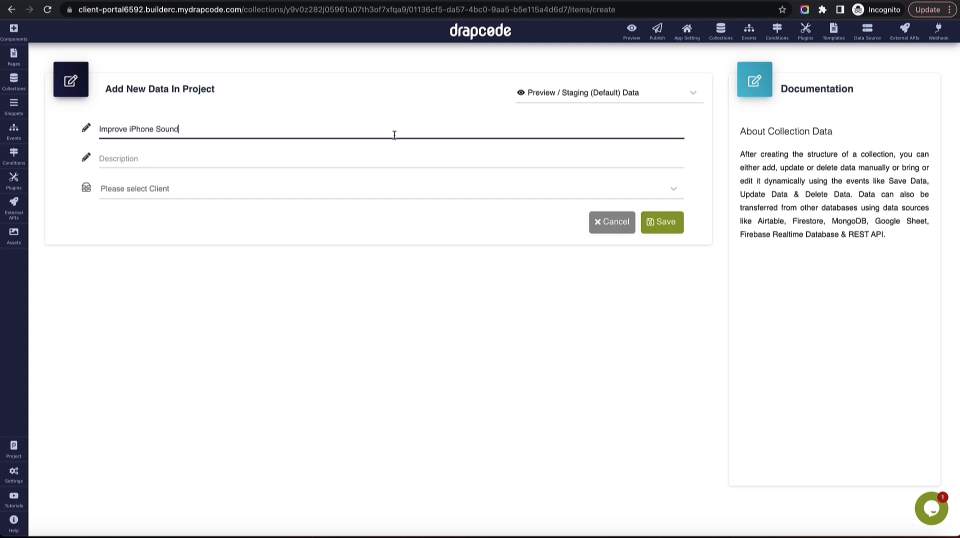
{"action": "triple_click", "coordinate": [353, 131]}
{"action": "key", "text": "ctrl+c"}
{"action": "left_click", "coordinate": [345, 156]}
{"action": "key", "text": "ctrl+v"}
{"action": "key", "text": "ctrl+v"}
{"action": "key", "text": "ctrl+v"}
{"action": "left_click", "coordinate": [304, 193]}
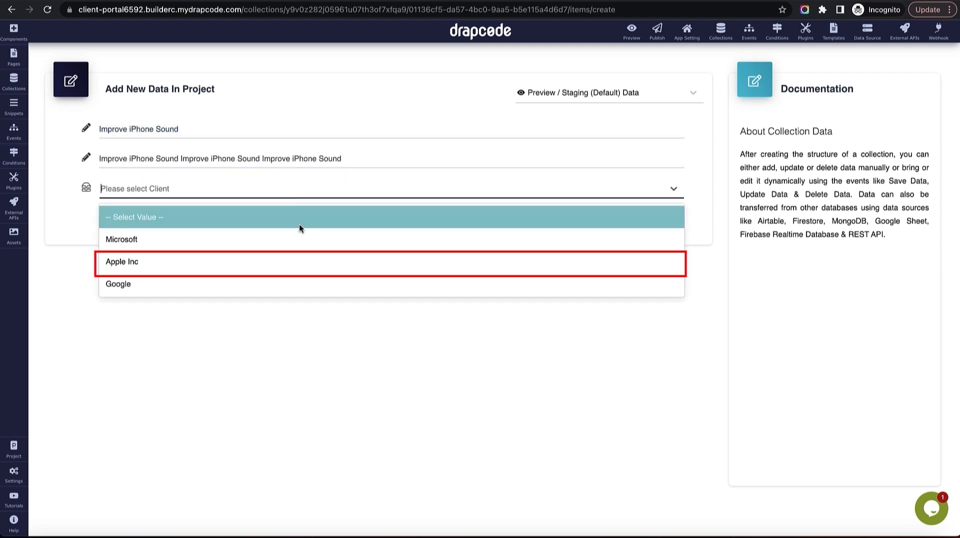
{"action": "left_click", "coordinate": [292, 264]}
{"action": "left_click", "coordinate": [663, 222]}
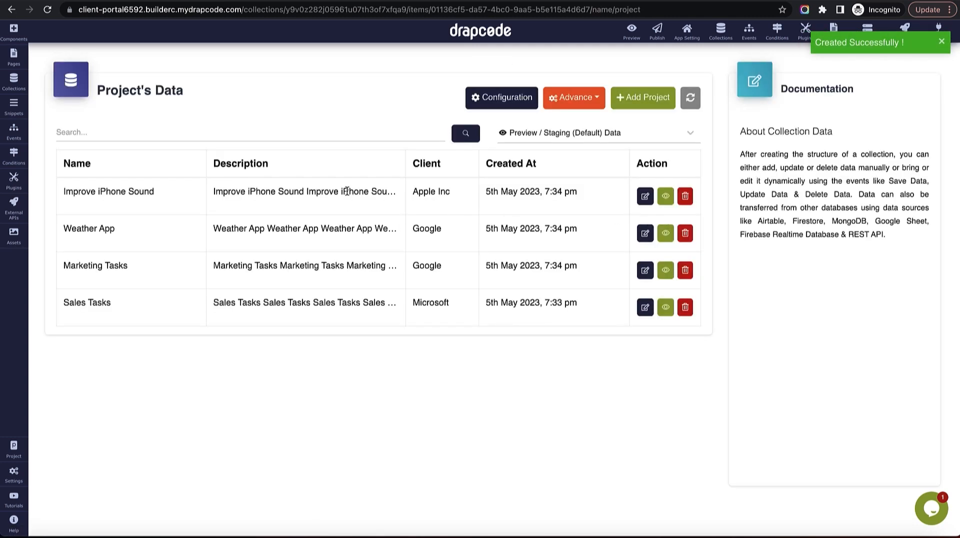
In the Client Sidebar snippet, point the Projects link at the Client - Project List page.
{"action": "left_click", "coordinate": [14, 106]}
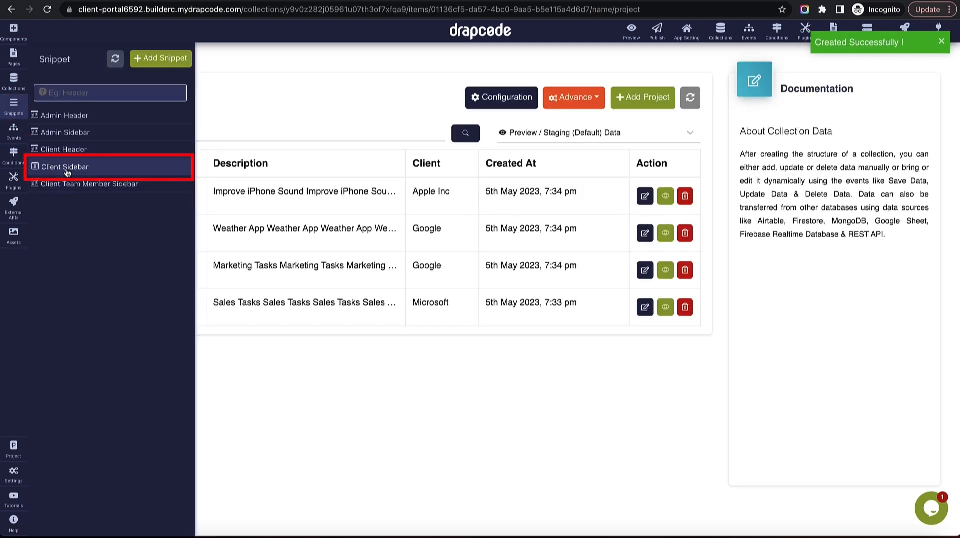
{"action": "left_click", "coordinate": [72, 170]}
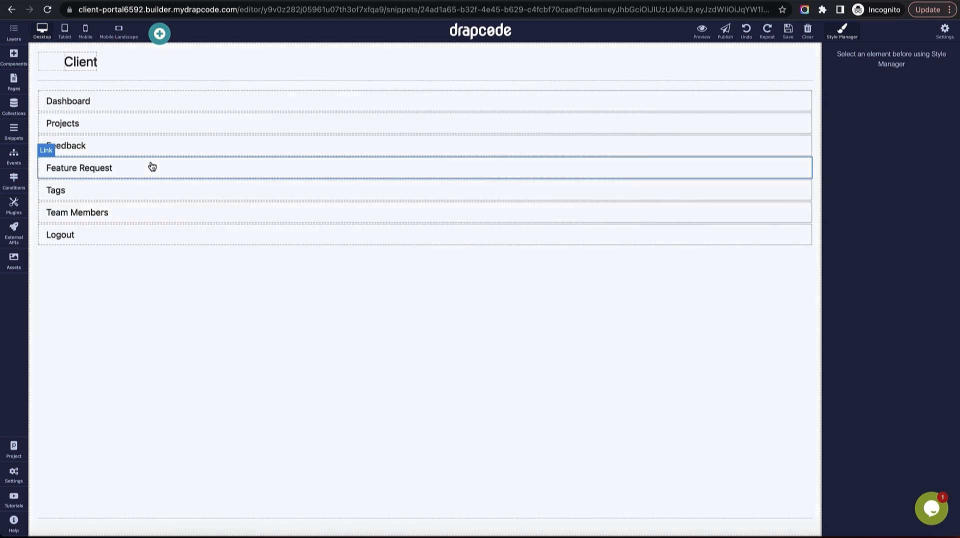
{"action": "left_click", "coordinate": [153, 126]}
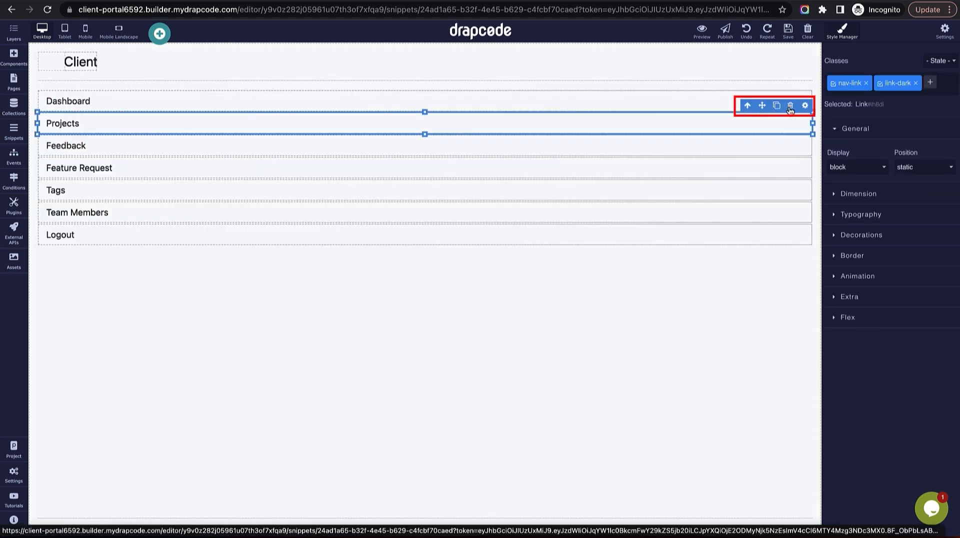
{"action": "left_click", "coordinate": [804, 105]}
{"action": "left_click", "coordinate": [875, 137]}
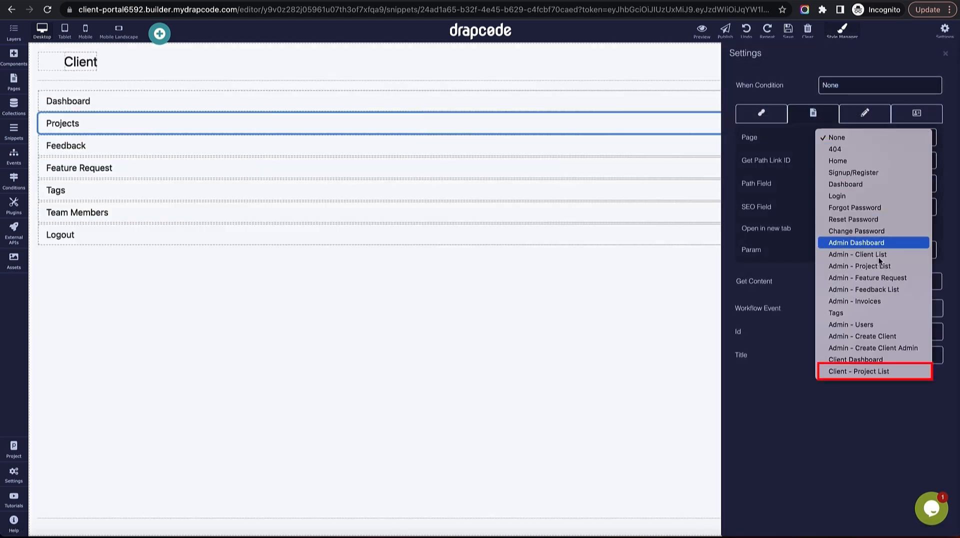
{"action": "left_click", "coordinate": [873, 371]}
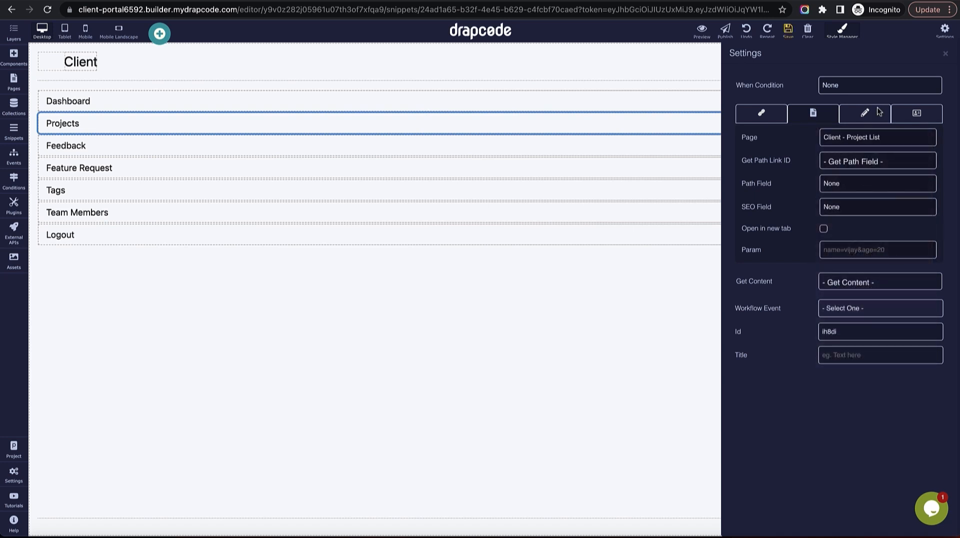
{"action": "left_click", "coordinate": [945, 53]}
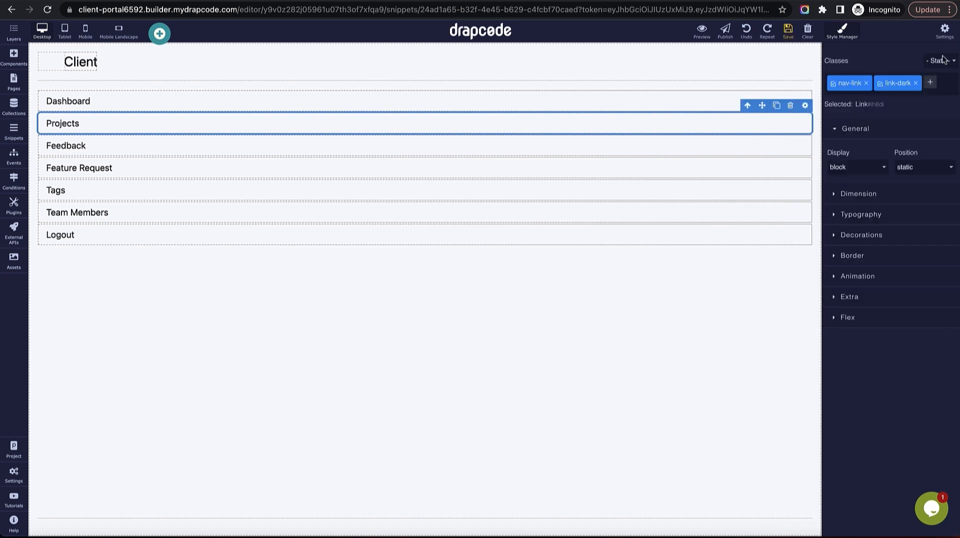
Point the sidebar's Dashboard link at the Client Dashboard page.
{"action": "left_click", "coordinate": [728, 107]}
{"action": "left_click", "coordinate": [805, 82]}
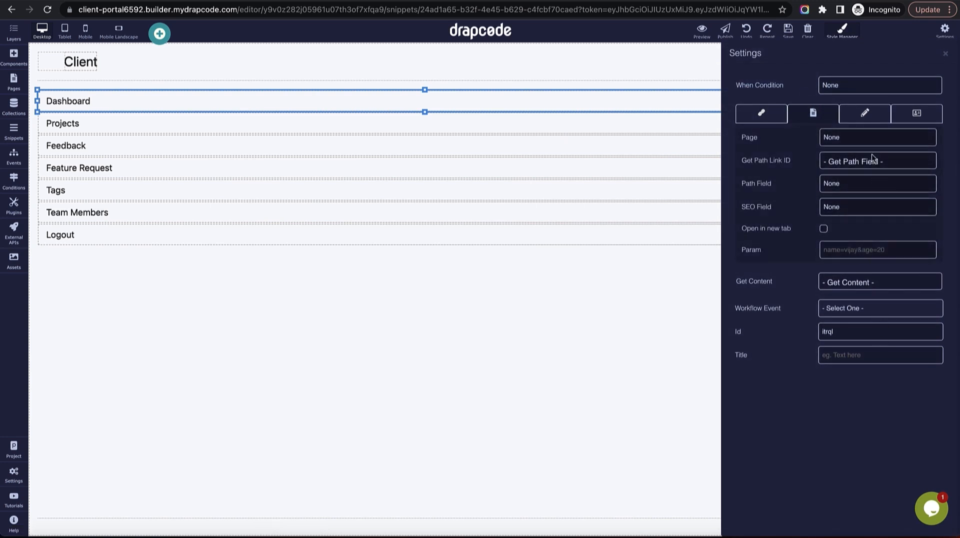
{"action": "left_click", "coordinate": [875, 137]}
{"action": "left_click", "coordinate": [908, 139]}
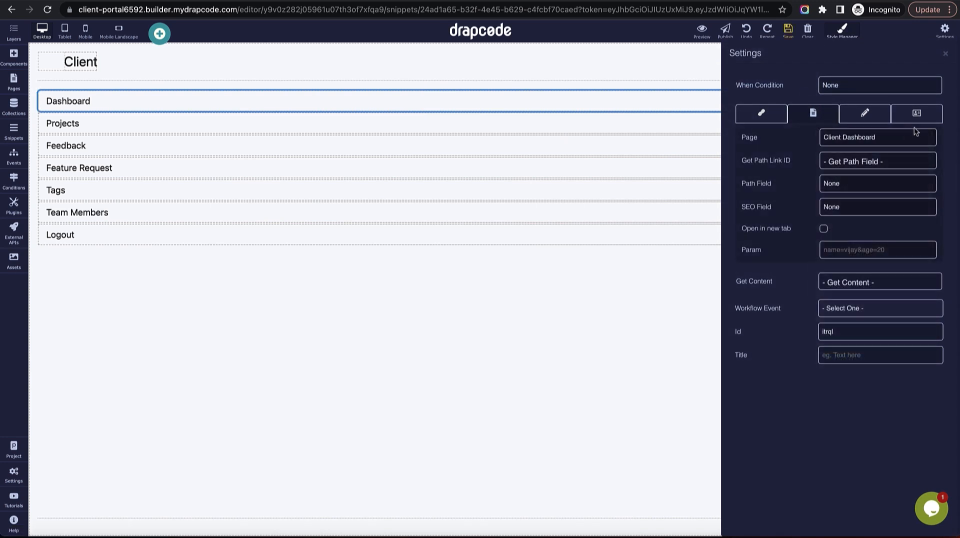
{"action": "left_click", "coordinate": [945, 53]}
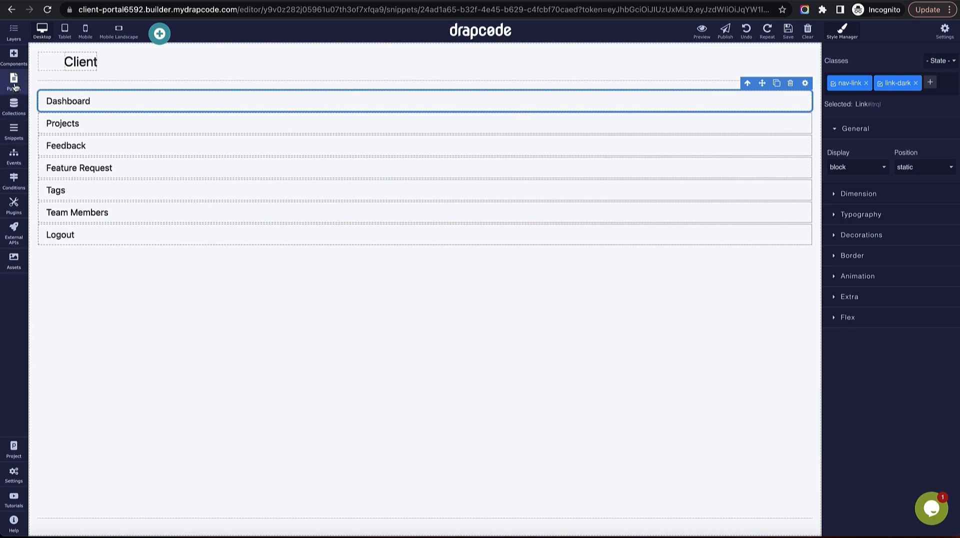
In the Client Team Member Sidebar snippet, point the Dashboard link at Client Dashboard.
{"action": "left_click", "coordinate": [13, 131]}
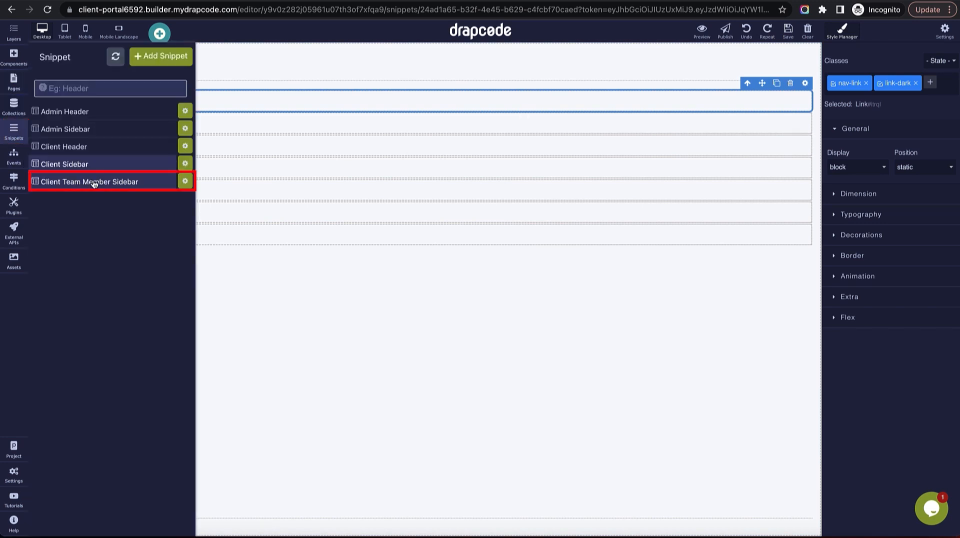
{"action": "left_click", "coordinate": [93, 183]}
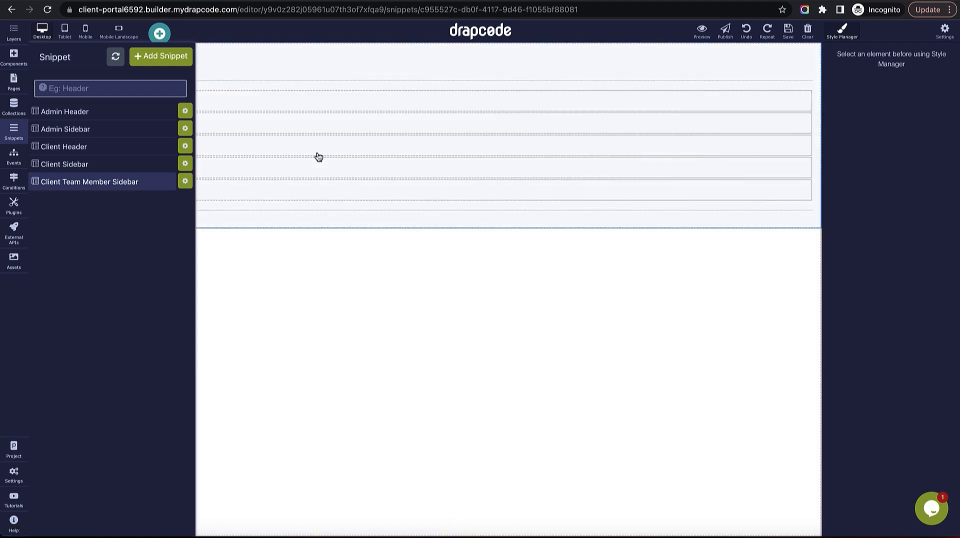
{"action": "left_click", "coordinate": [158, 103]}
{"action": "left_click", "coordinate": [805, 83]}
{"action": "left_click", "coordinate": [878, 137]}
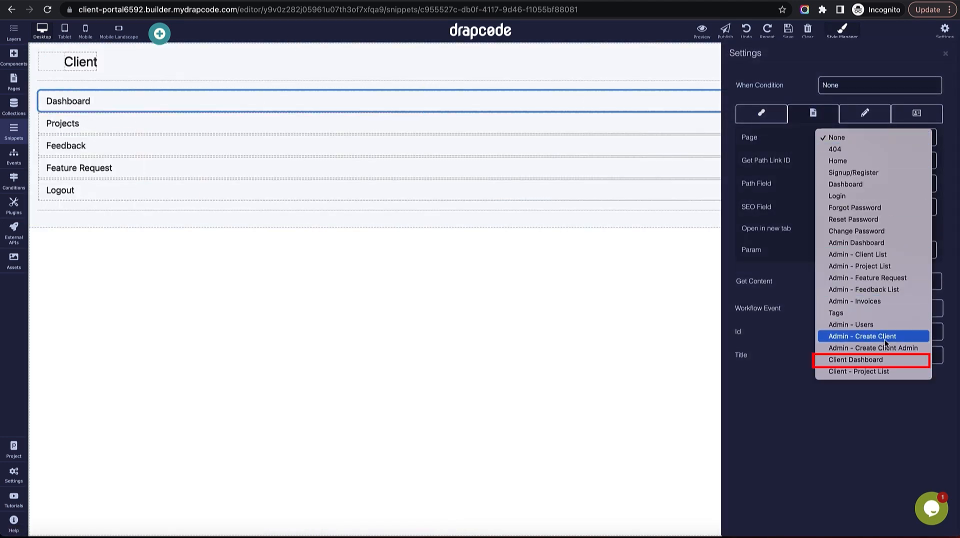
{"action": "left_click", "coordinate": [878, 360]}
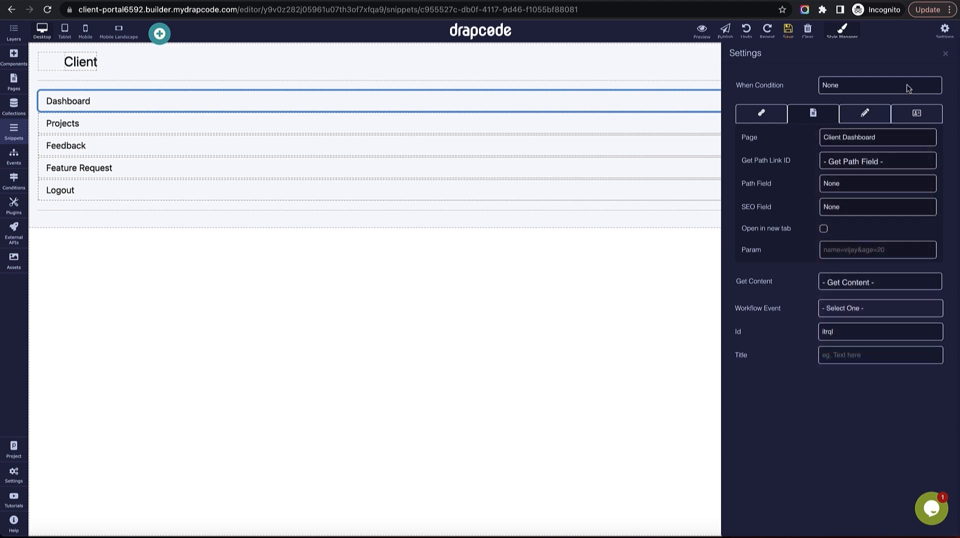
{"action": "left_click", "coordinate": [947, 51]}
Point the Projects link at Client - Project List, save the snippet, and preview the app.
{"action": "left_click", "coordinate": [803, 129]}
{"action": "left_click", "coordinate": [805, 105]}
{"action": "left_click", "coordinate": [871, 139]}
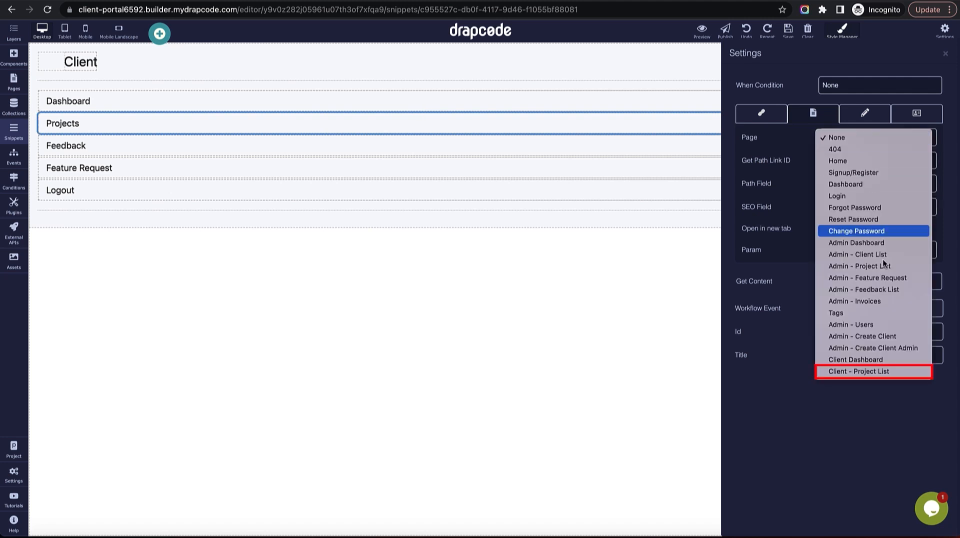
{"action": "left_click", "coordinate": [884, 371]}
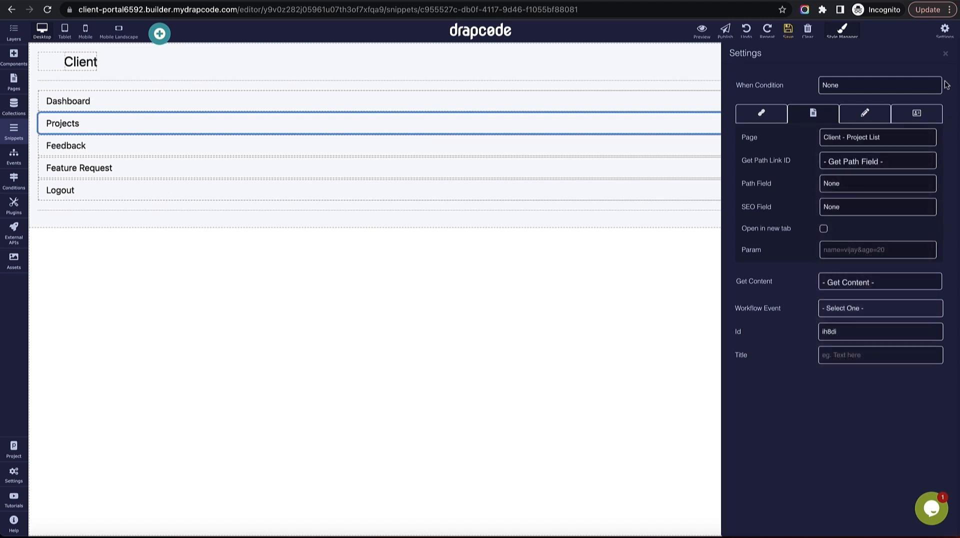
{"action": "left_click", "coordinate": [945, 54]}
{"action": "left_click", "coordinate": [788, 39]}
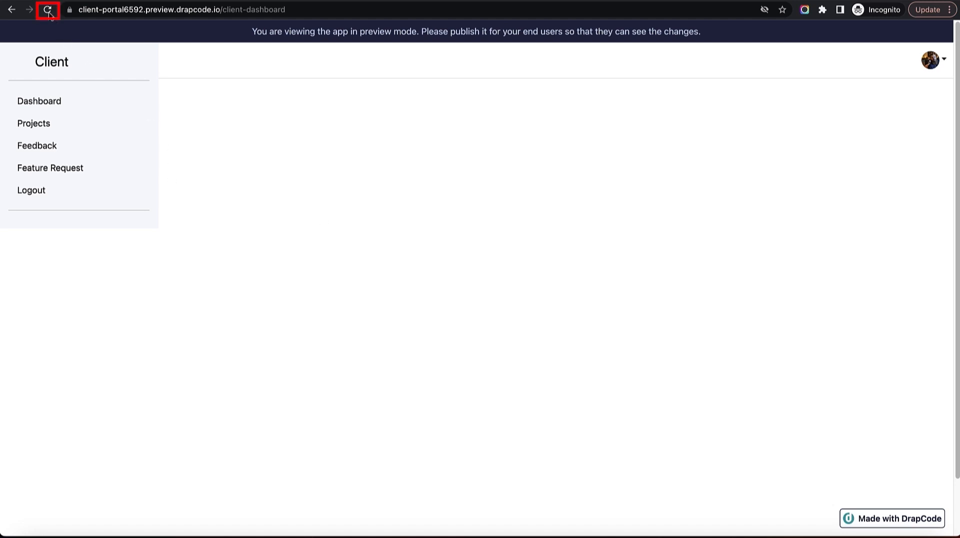
{"action": "left_click", "coordinate": [49, 11]}
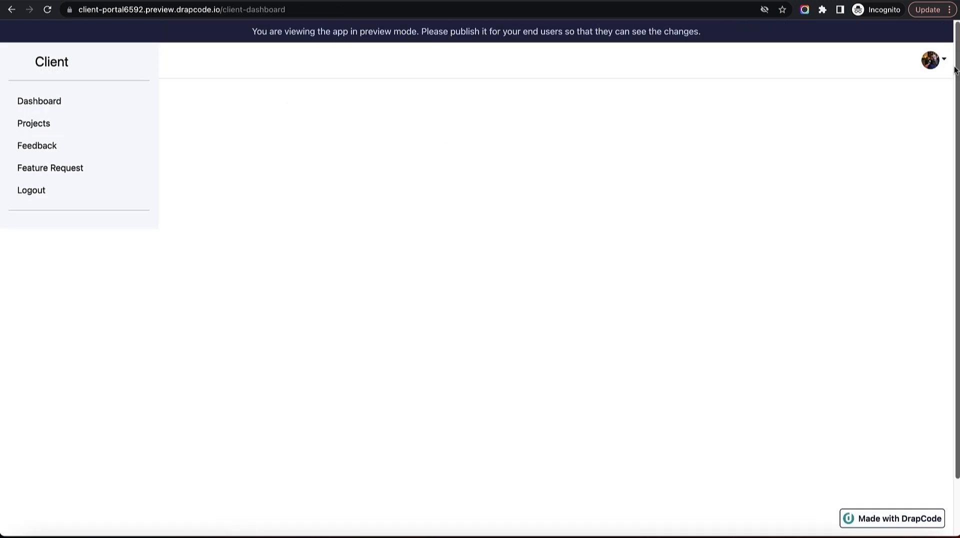
Follow the preview sidebar's Projects link and scroll through the My Projects cards.
{"action": "left_click", "coordinate": [943, 66]}
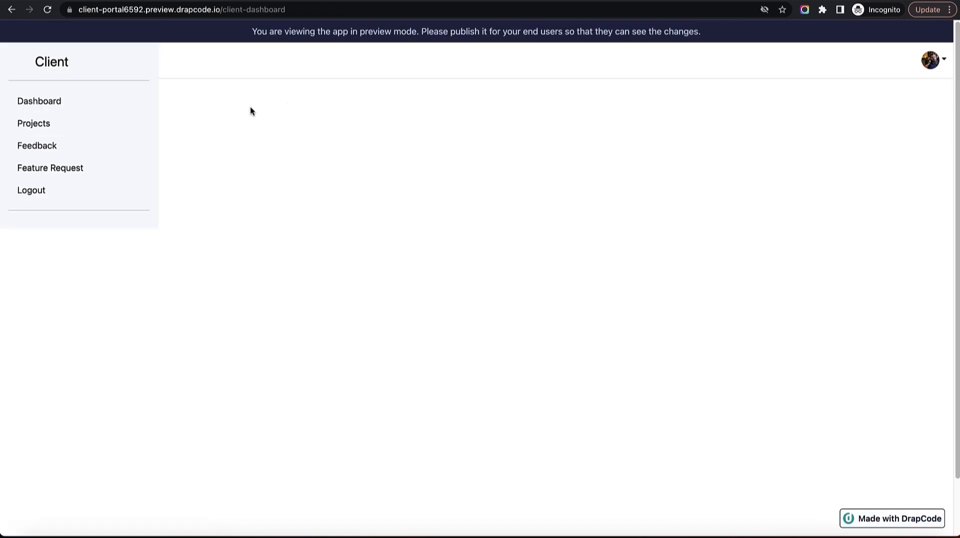
{"action": "left_click", "coordinate": [41, 128]}
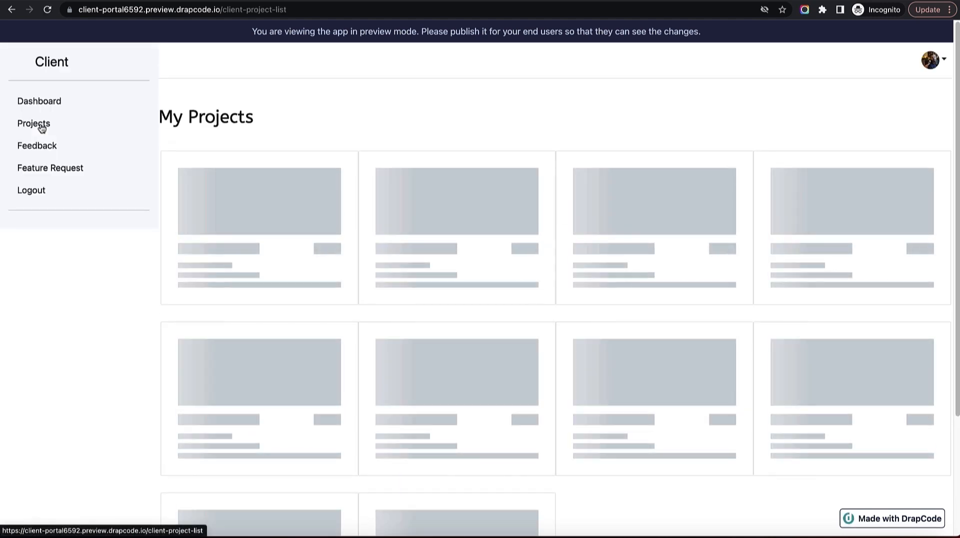
{"action": "scroll", "coordinate": [590, 283], "scroll_direction": "down", "scroll_amount": 5}
{"action": "scroll", "coordinate": [567, 289], "scroll_direction": "down", "scroll_amount": 2}
{"action": "scroll", "coordinate": [565, 287], "scroll_direction": "up", "scroll_amount": 8}
{"action": "scroll", "coordinate": [559, 267], "scroll_direction": "down", "scroll_amount": 3}
{"action": "scroll", "coordinate": [545, 250], "scroll_direction": "up", "scroll_amount": 3}
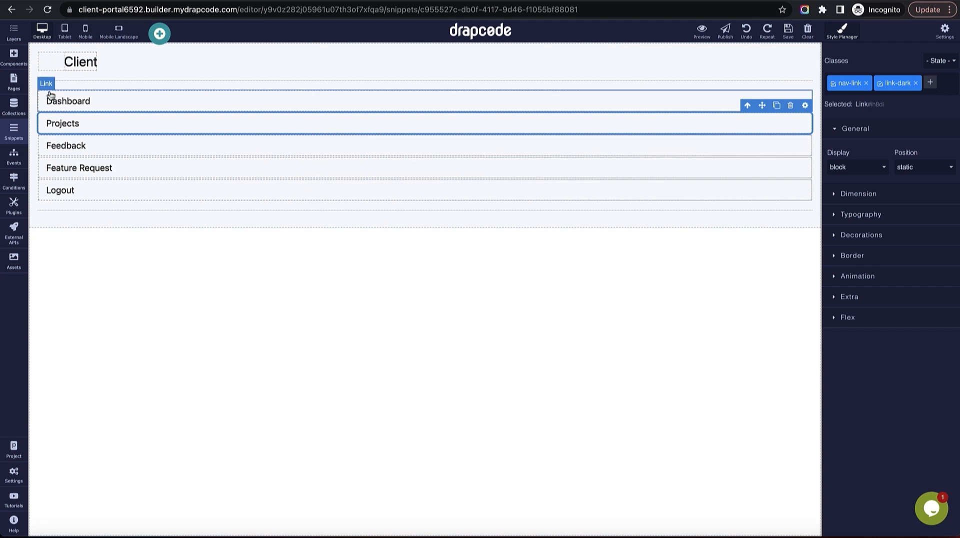
Open the Client - Project List page and select the lower card's body.
{"action": "left_click", "coordinate": [14, 81]}
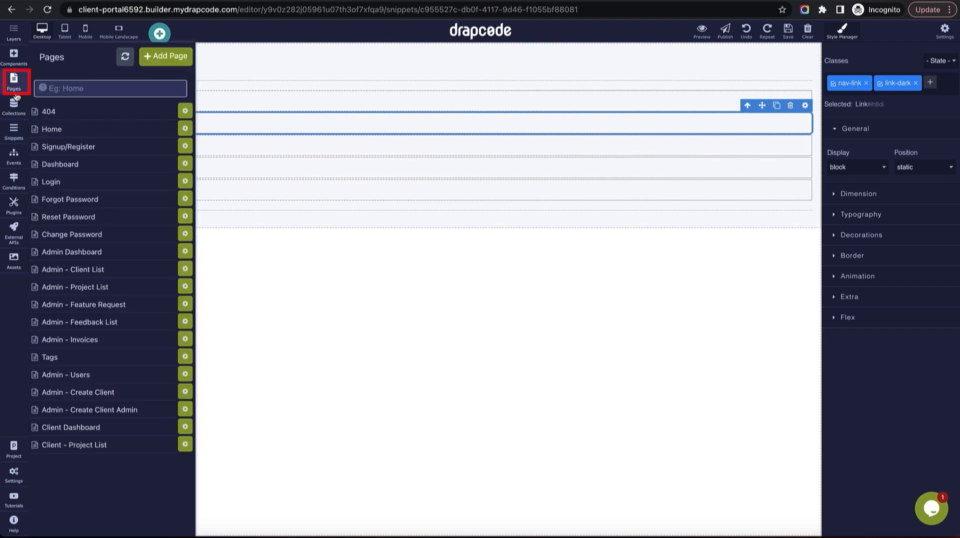
{"action": "left_click", "coordinate": [93, 428]}
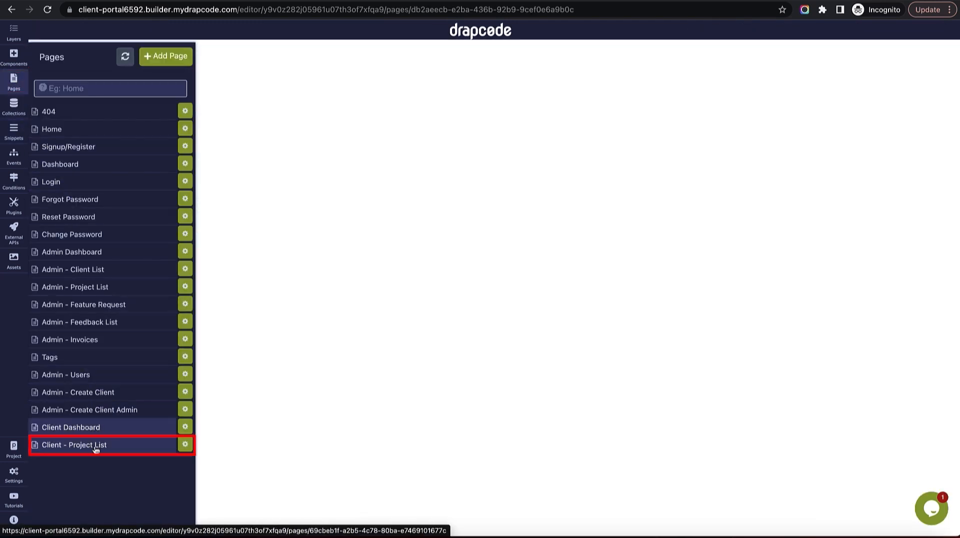
{"action": "left_click", "coordinate": [96, 446]}
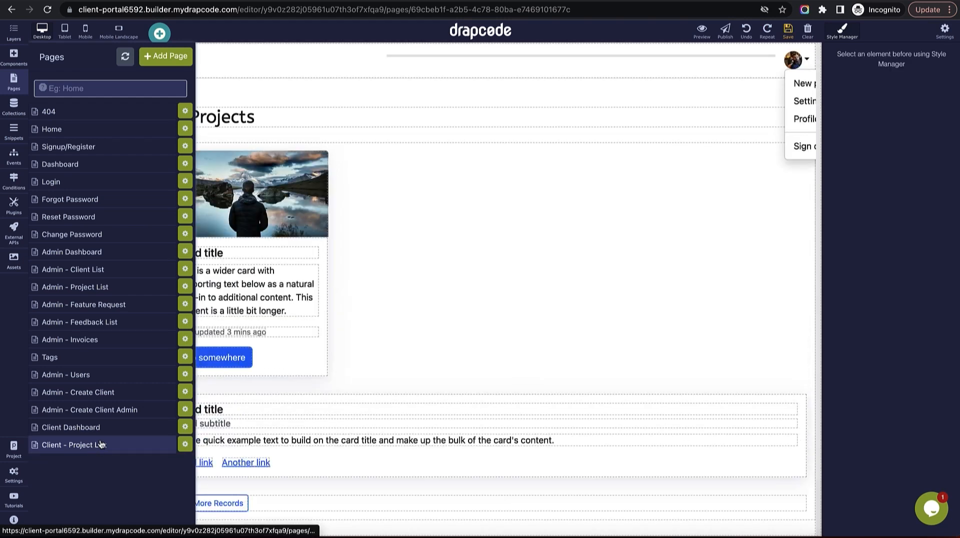
{"action": "left_click", "coordinate": [410, 396]}
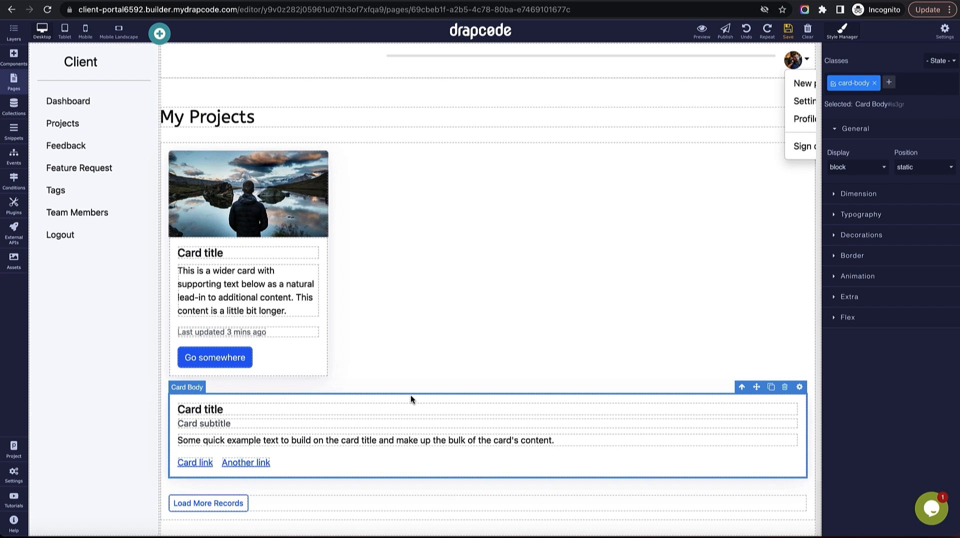
In Layers, expand Column > Cards and drag the Image Card directly into the Column.
{"action": "left_click", "coordinate": [13, 34]}
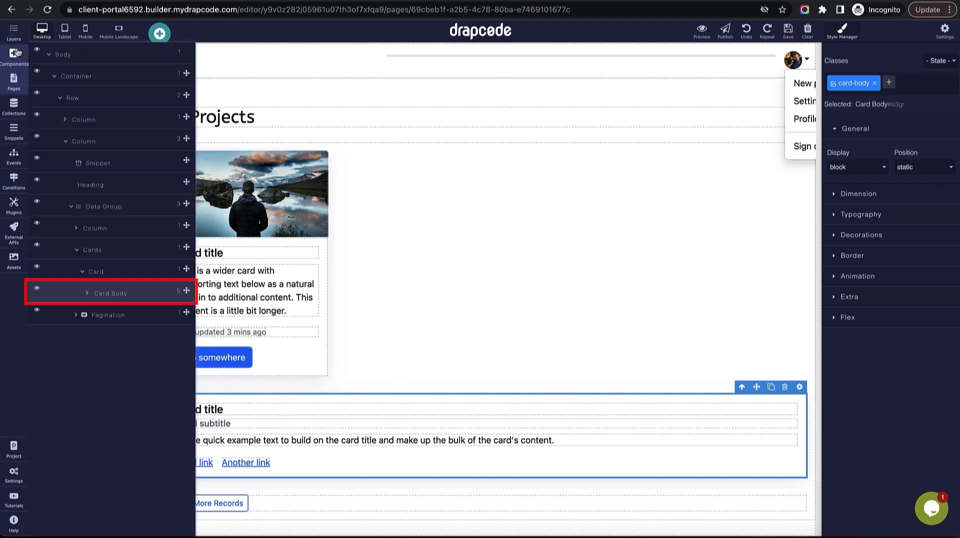
{"action": "left_click", "coordinate": [89, 294]}
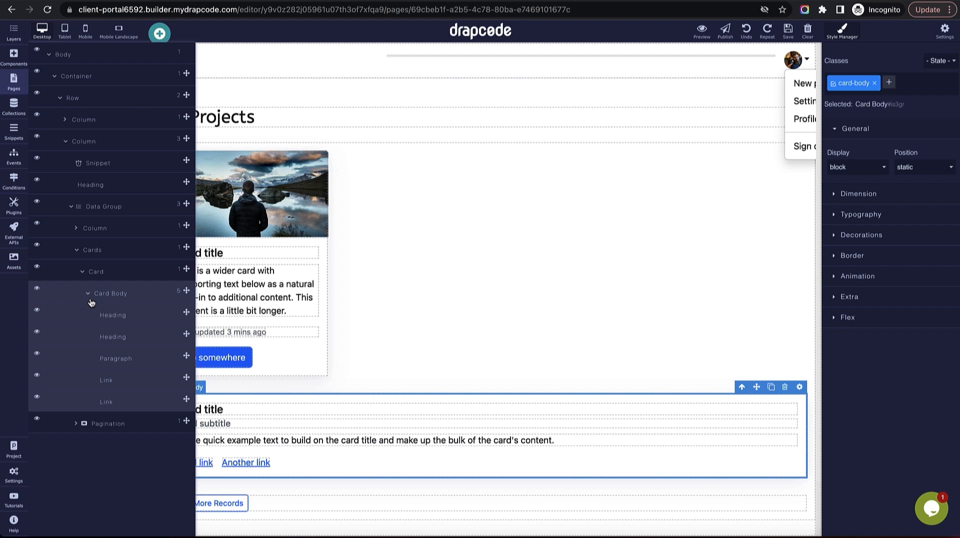
{"action": "left_click", "coordinate": [78, 229]}
{"action": "left_click", "coordinate": [93, 251]}
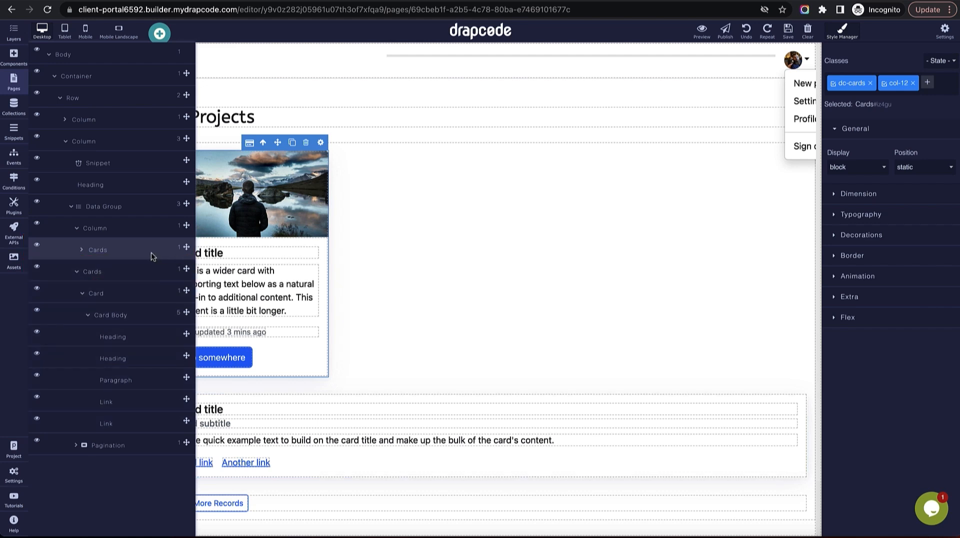
{"action": "left_click", "coordinate": [142, 273]}
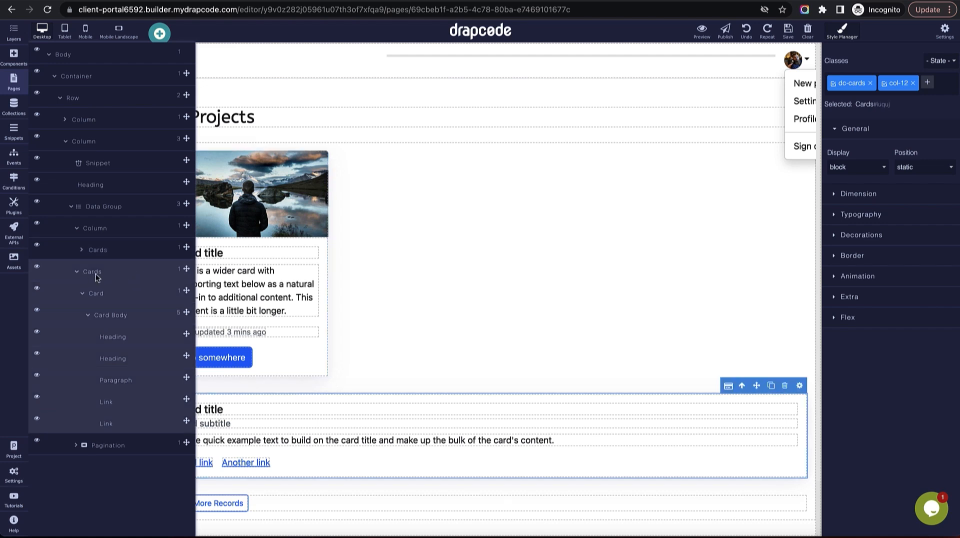
{"action": "left_click", "coordinate": [88, 255]}
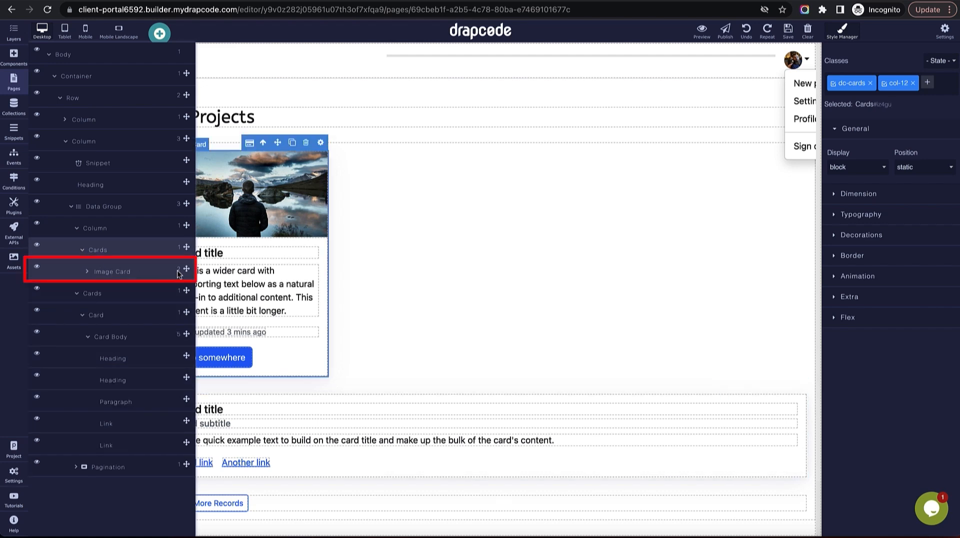
{"action": "left_click_drag", "start_coordinate": [187, 269], "coordinate": [186, 243]}
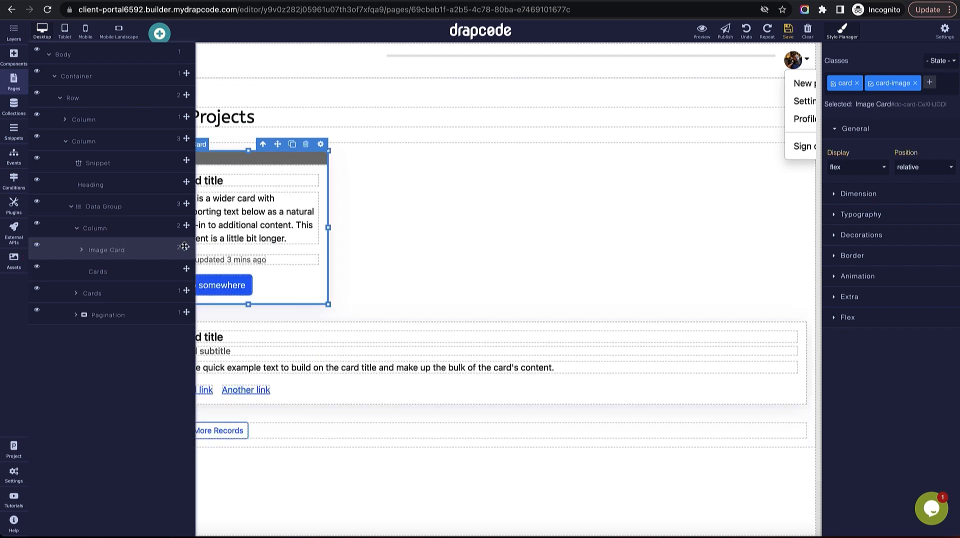
Delete the second static card and then its empty Cards block from the Data Group.
{"action": "left_click", "coordinate": [76, 293]}
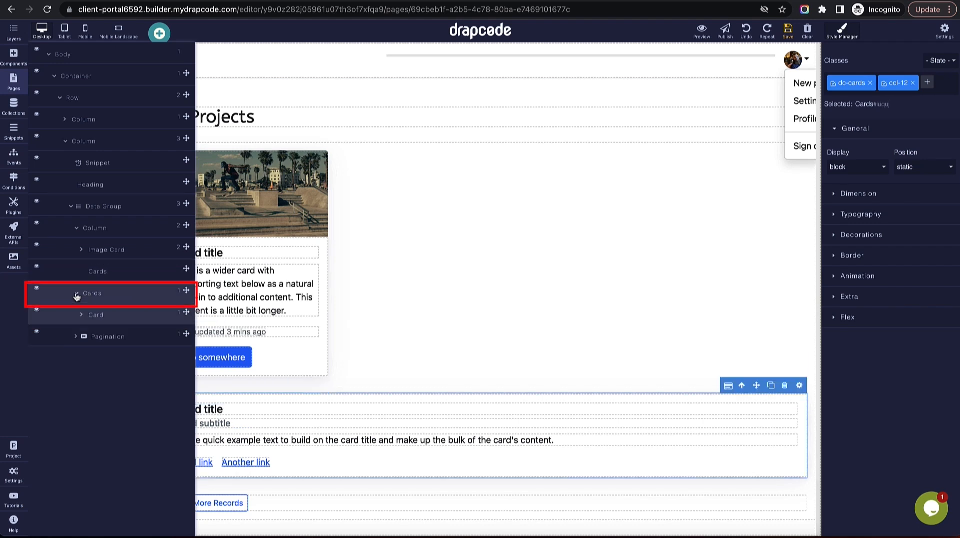
{"action": "mouse_move", "coordinate": [184, 226]}
{"action": "left_mouse_down"}
{"action": "mouse_move", "coordinate": [184, 295]}
{"action": "mouse_move", "coordinate": [185, 220]}
{"action": "left_mouse_up"}
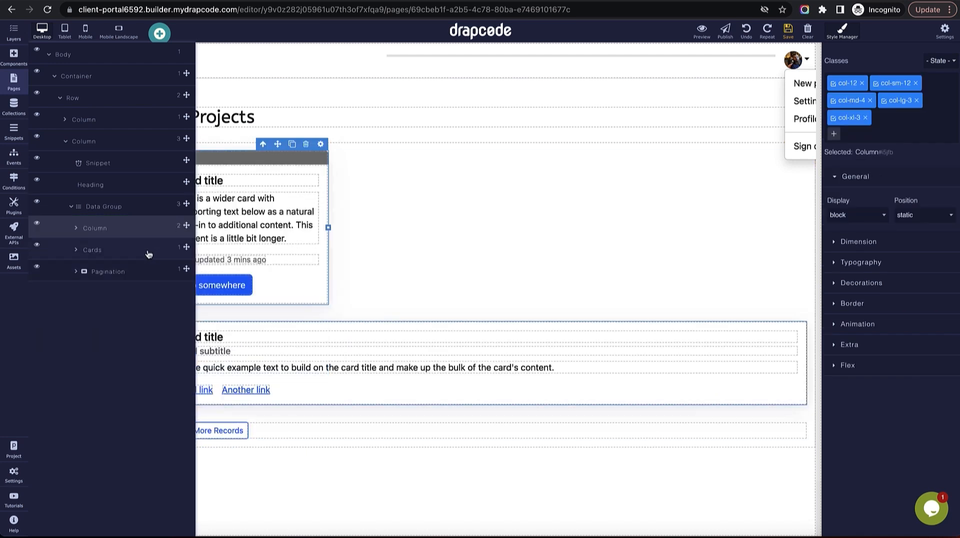
{"action": "left_click", "coordinate": [149, 255]}
{"action": "left_click", "coordinate": [76, 250]}
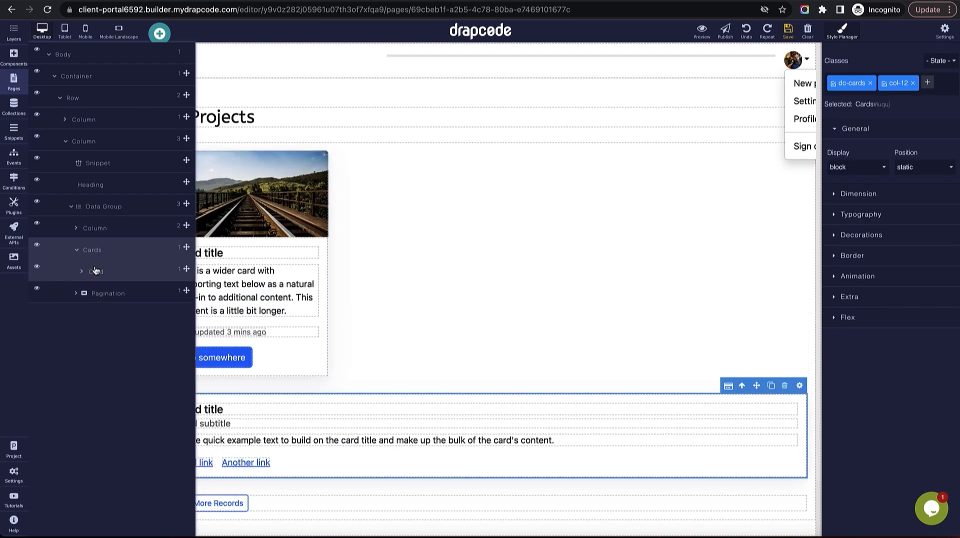
{"action": "left_click", "coordinate": [81, 272]}
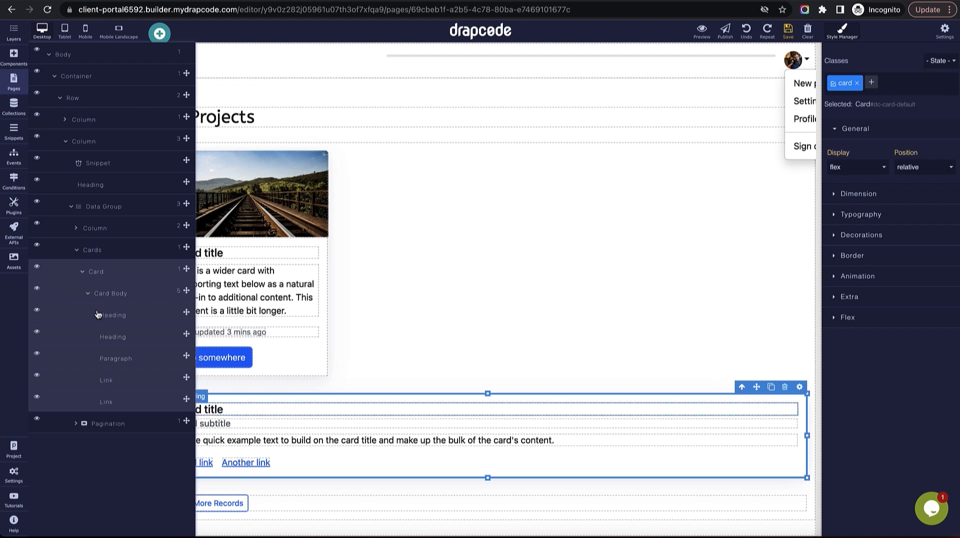
{"action": "left_click", "coordinate": [80, 271]}
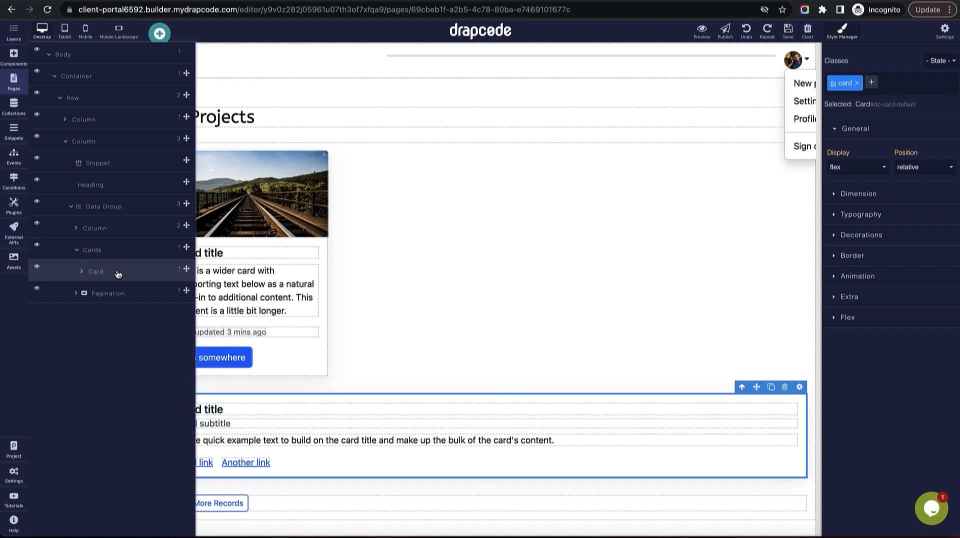
{"action": "left_click", "coordinate": [785, 388]}
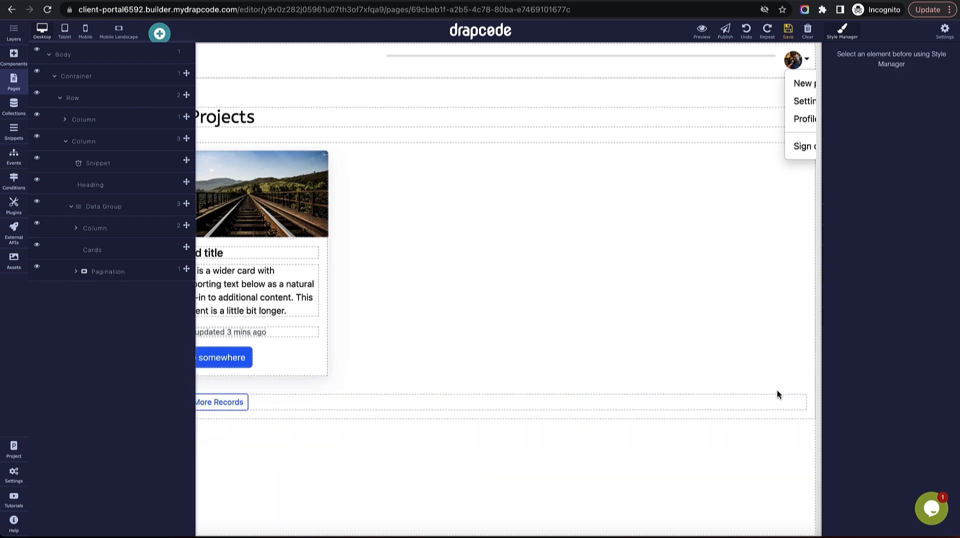
{"action": "left_click", "coordinate": [135, 248]}
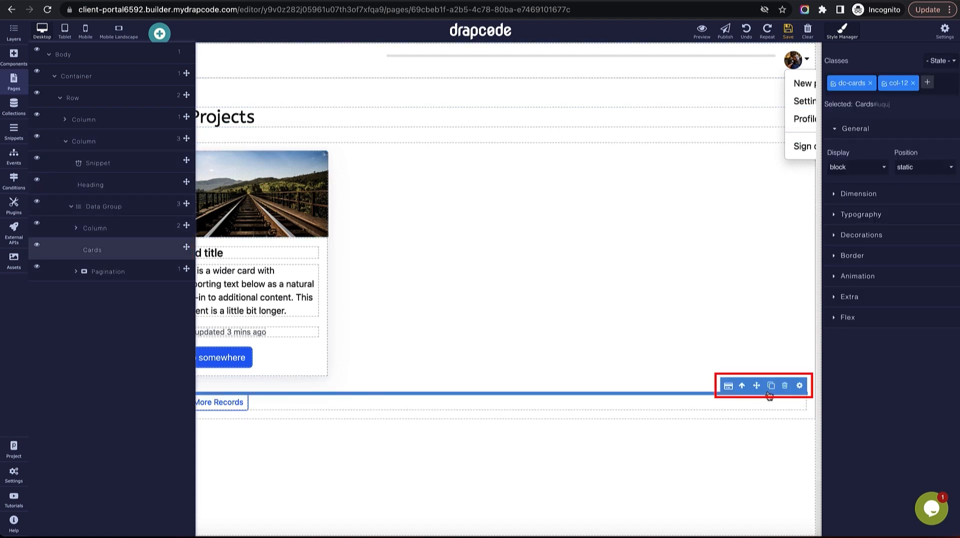
{"action": "left_click", "coordinate": [784, 387]}
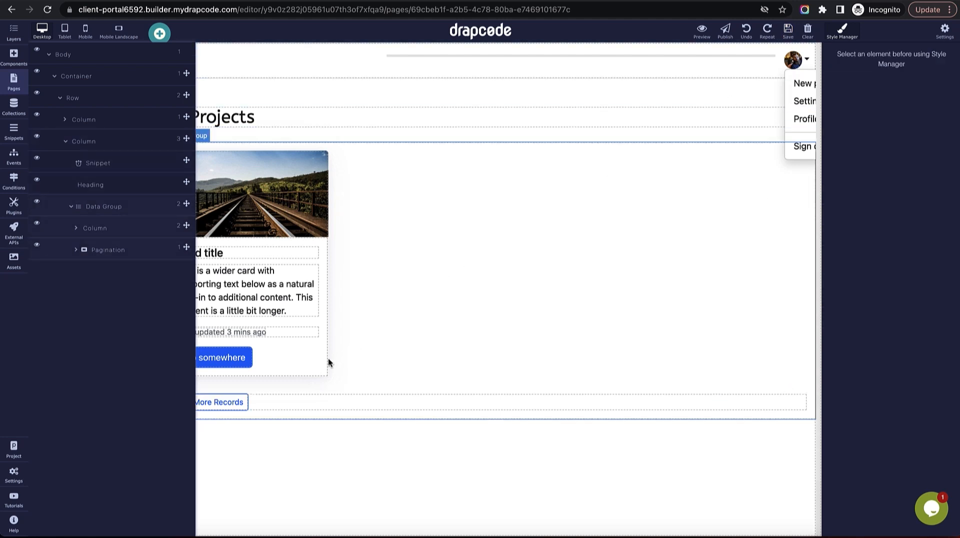
Remove the col-12 class from the card column.
{"action": "left_click", "coordinate": [103, 207]}
{"action": "left_click", "coordinate": [104, 228]}
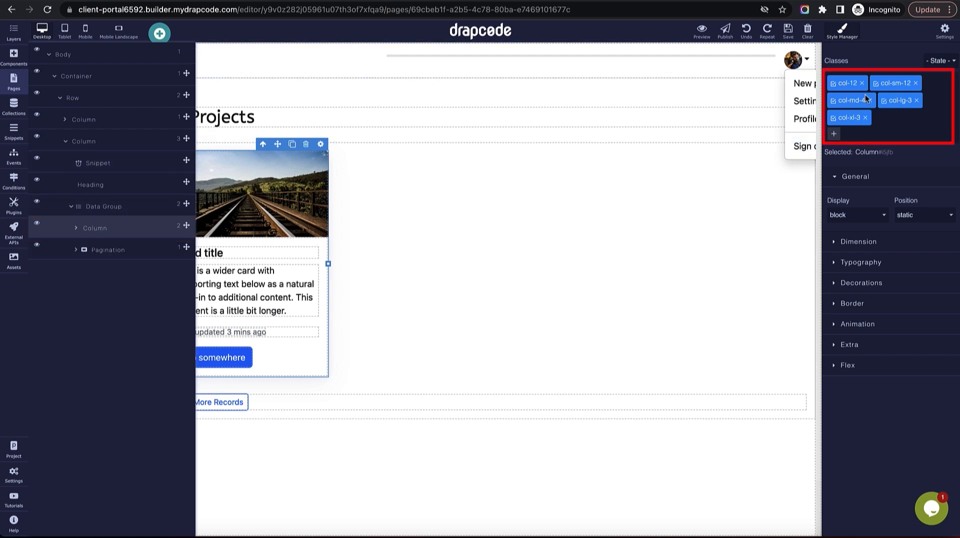
{"action": "left_click", "coordinate": [861, 84]}
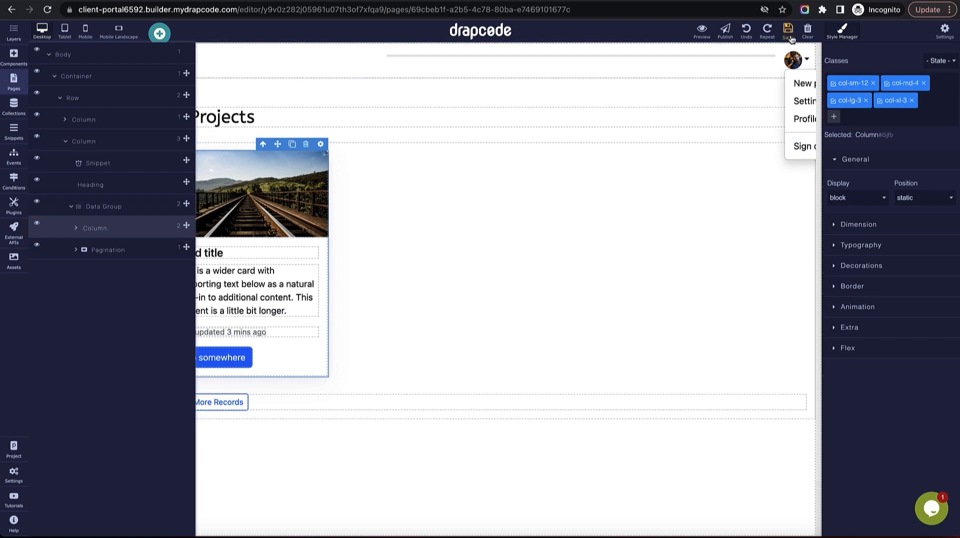
{"action": "left_click", "coordinate": [640, 211]}
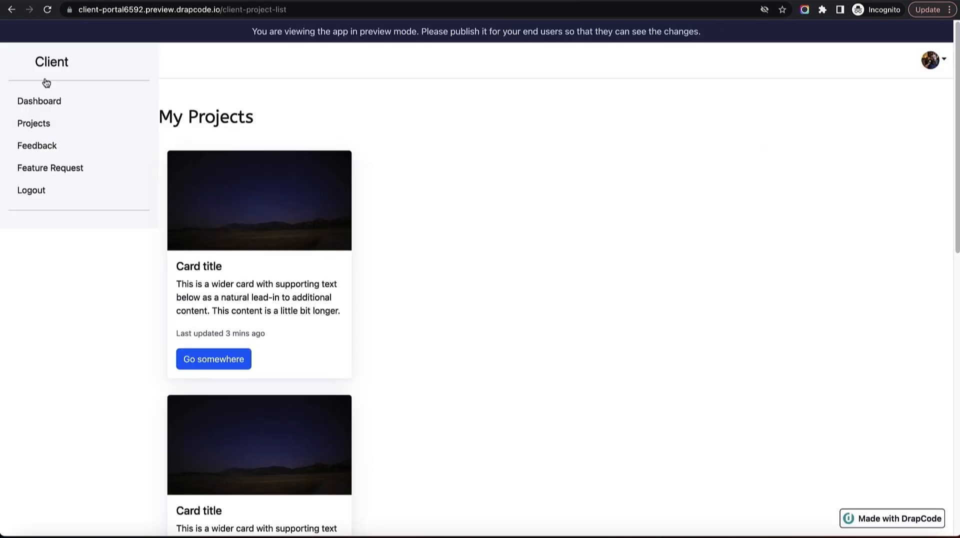
{"action": "left_click", "coordinate": [47, 9]}
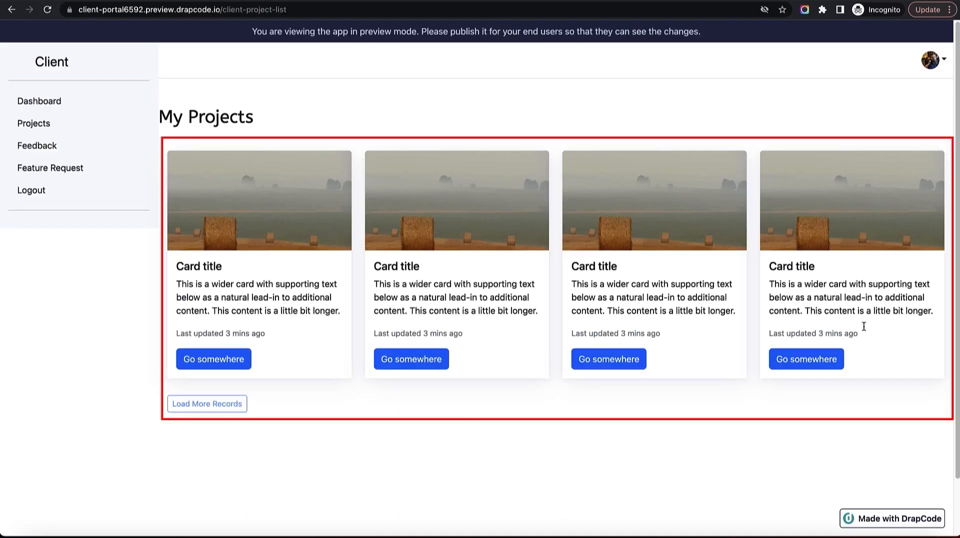
{"action": "left_click_drag", "start_coordinate": [187, 272], "coordinate": [591, 282]}
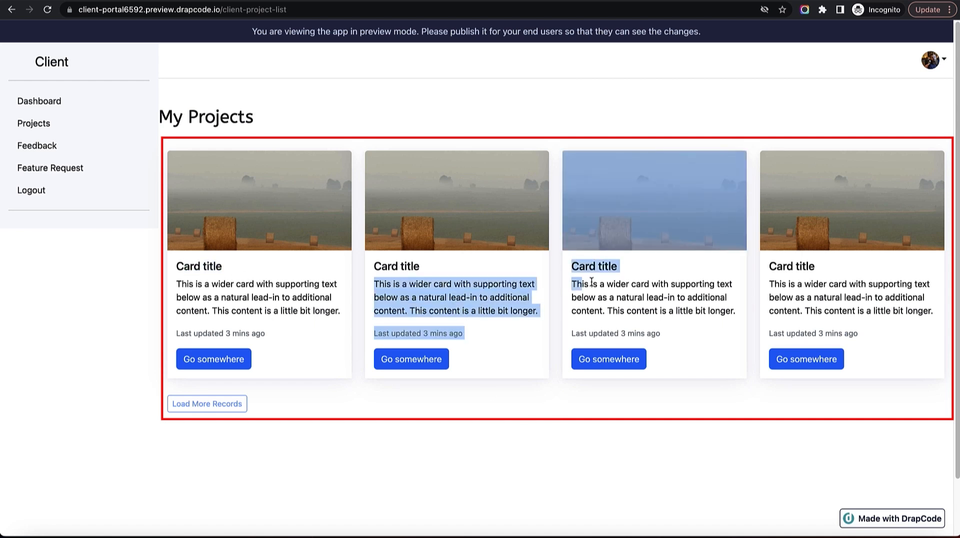
{"action": "left_click", "coordinate": [587, 449]}
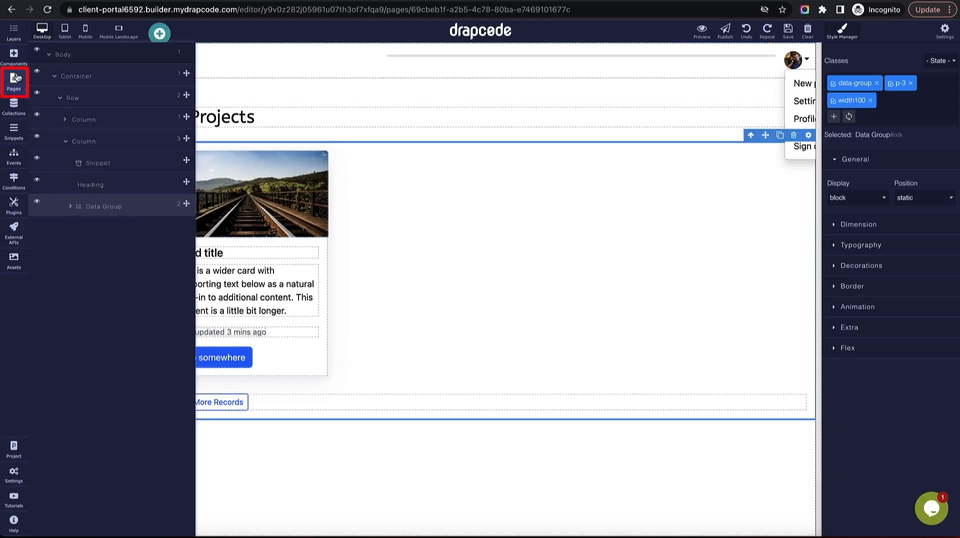
Bind the card's title heading to the Project Name field.
{"action": "left_click", "coordinate": [14, 80]}
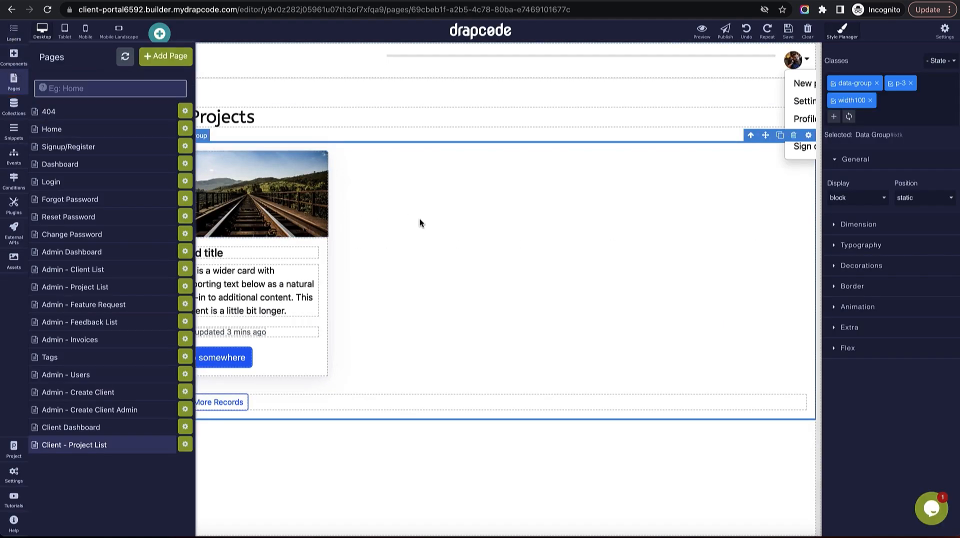
{"action": "left_click", "coordinate": [302, 254]}
{"action": "left_click", "coordinate": [311, 240]}
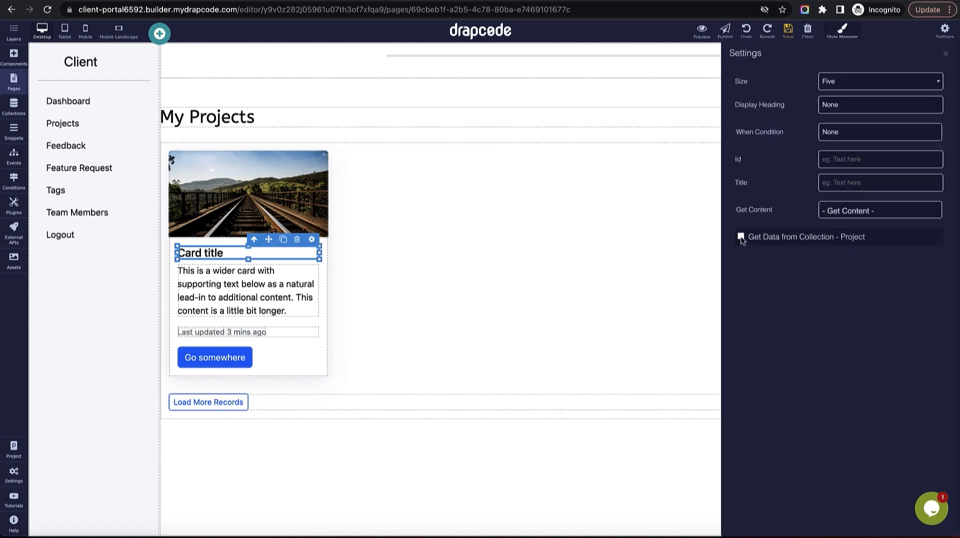
{"action": "left_click", "coordinate": [741, 237]}
{"action": "left_click", "coordinate": [799, 263]}
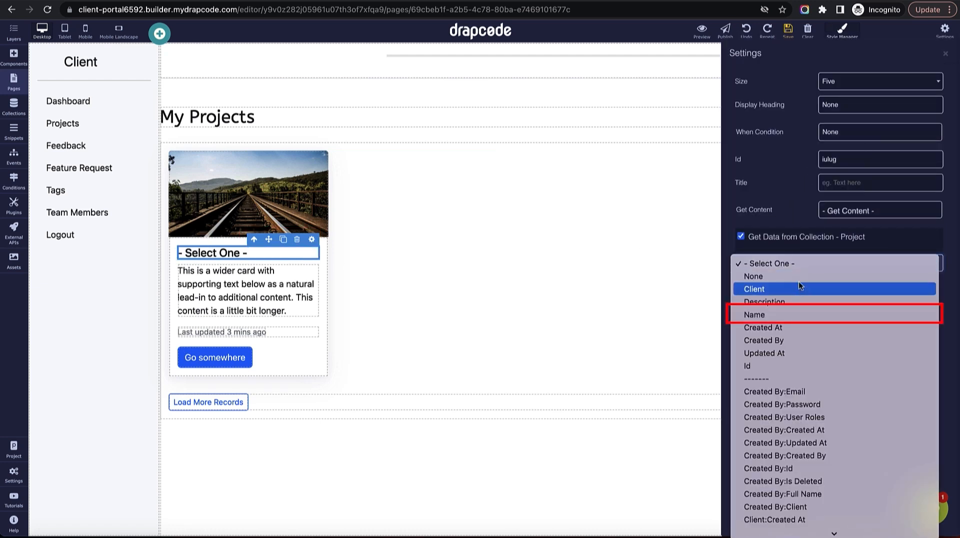
{"action": "left_click", "coordinate": [800, 315]}
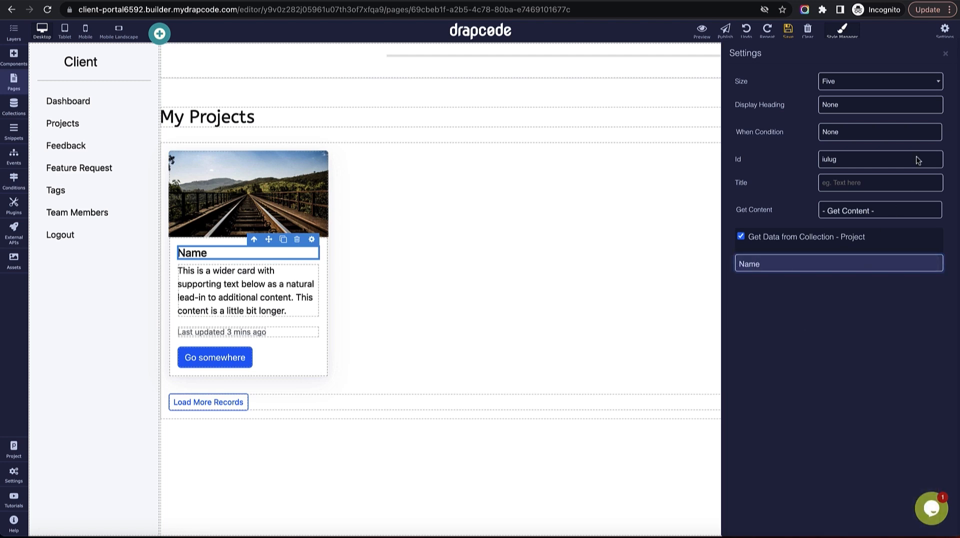
{"action": "left_click", "coordinate": [945, 54]}
Bind the card's description paragraph to the Project Description field.
{"action": "left_click", "coordinate": [283, 276]}
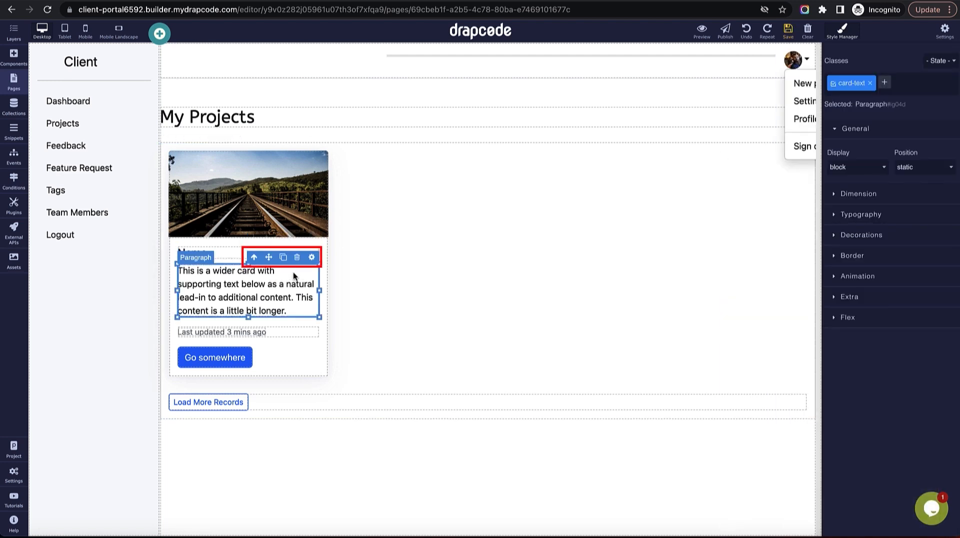
{"action": "left_click", "coordinate": [311, 257]}
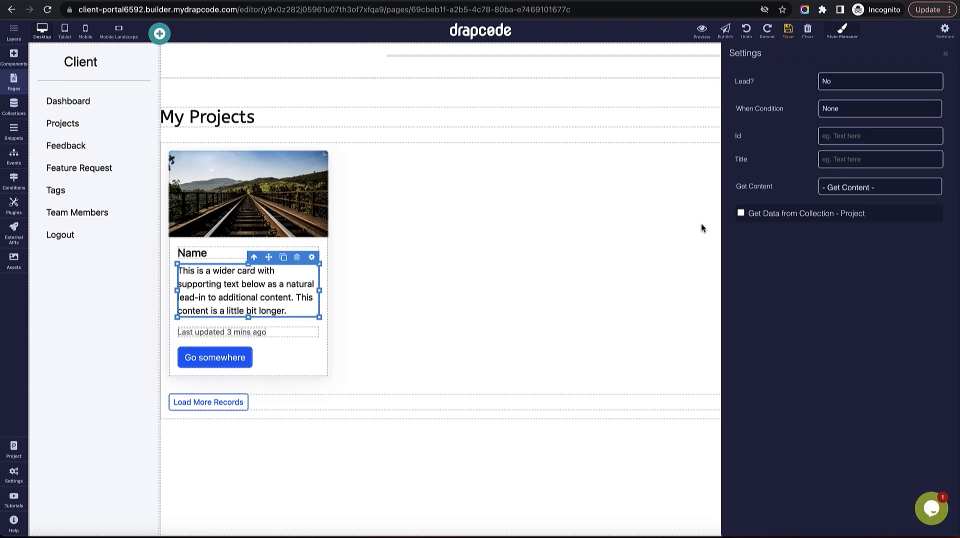
{"action": "left_click", "coordinate": [829, 218]}
{"action": "left_click", "coordinate": [848, 241]}
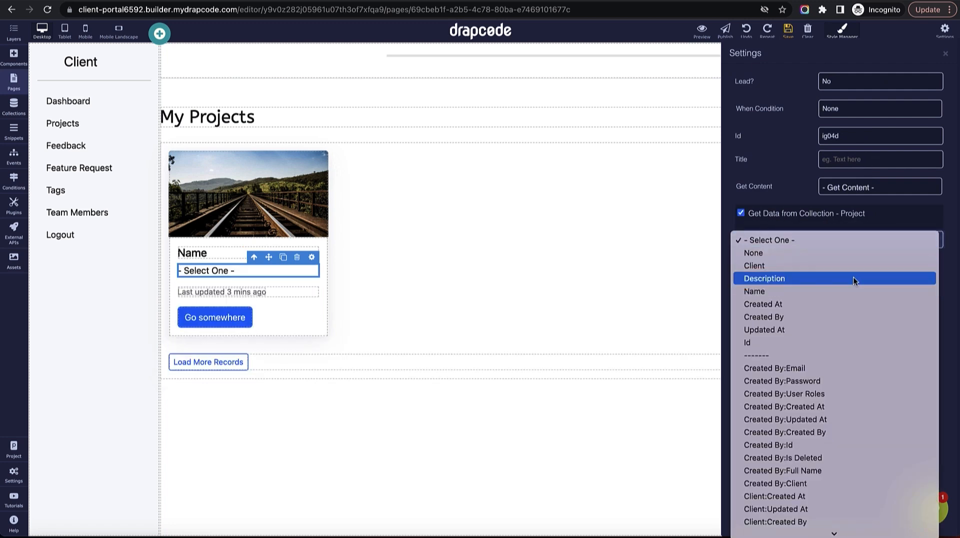
{"action": "left_click", "coordinate": [854, 281]}
{"action": "left_click", "coordinate": [945, 53]}
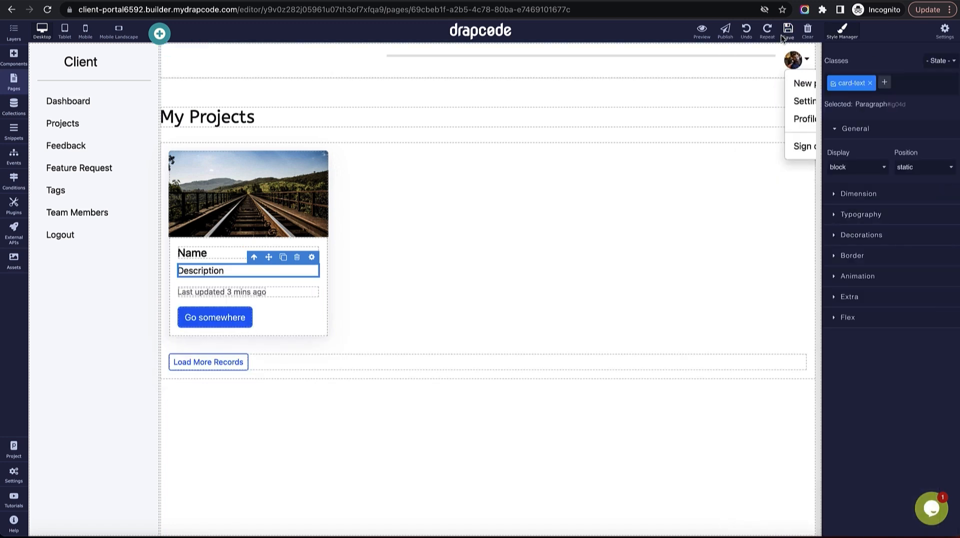
Bind the card's date line to the Project Created At field.
{"action": "left_click", "coordinate": [304, 295]}
{"action": "left_click", "coordinate": [312, 279]}
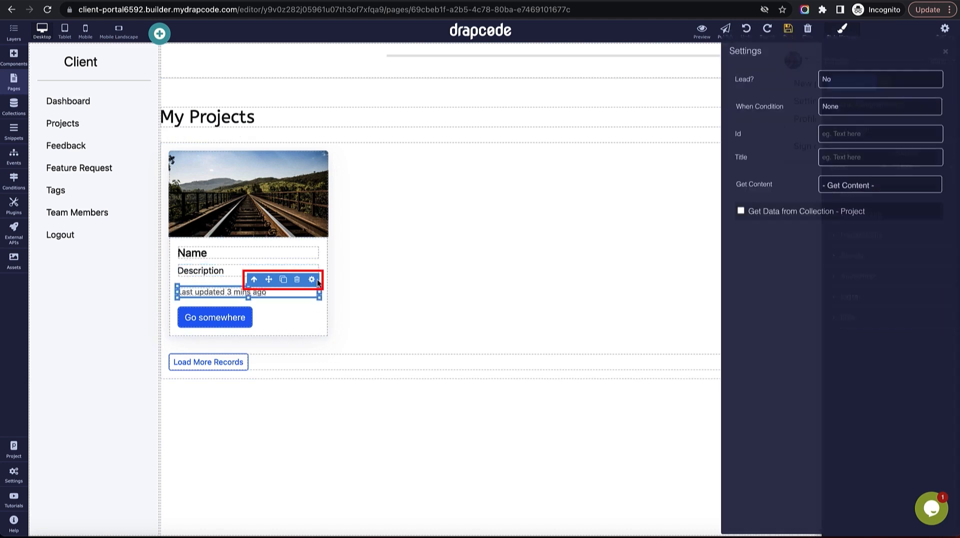
{"action": "left_click", "coordinate": [858, 216]}
{"action": "left_click", "coordinate": [859, 240]}
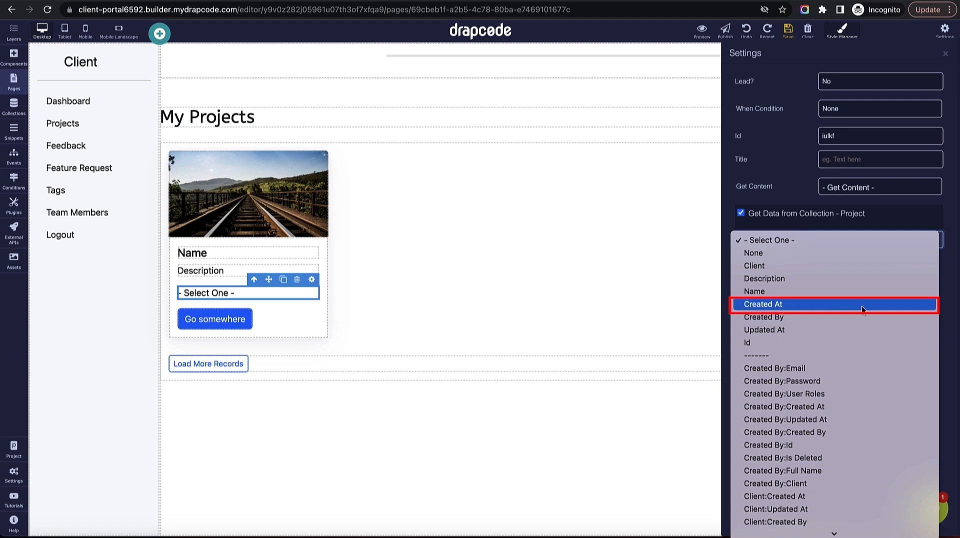
{"action": "left_click", "coordinate": [862, 306]}
{"action": "left_click", "coordinate": [945, 54]}
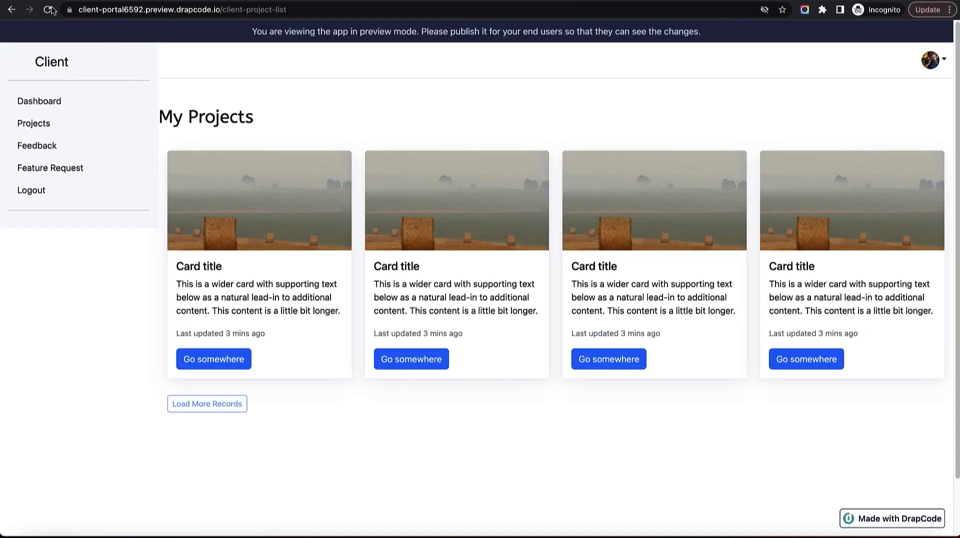
{"action": "left_click", "coordinate": [47, 10]}
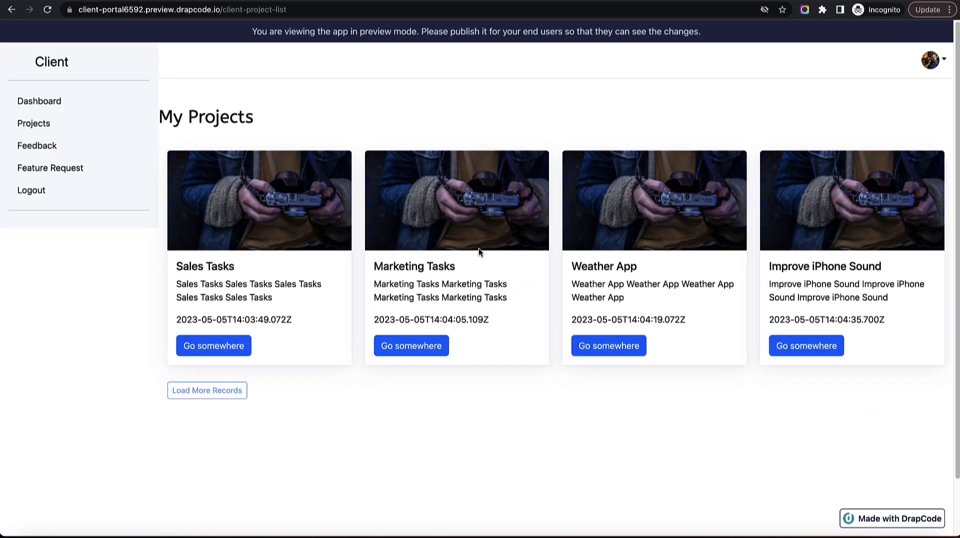
{"action": "left_click_drag", "start_coordinate": [177, 266], "coordinate": [259, 262]}
{"action": "left_click_drag", "start_coordinate": [413, 270], "coordinate": [510, 273]}
{"action": "left_click_drag", "start_coordinate": [600, 269], "coordinate": [736, 271]}
{"action": "left_click_drag", "start_coordinate": [821, 269], "coordinate": [898, 263]}
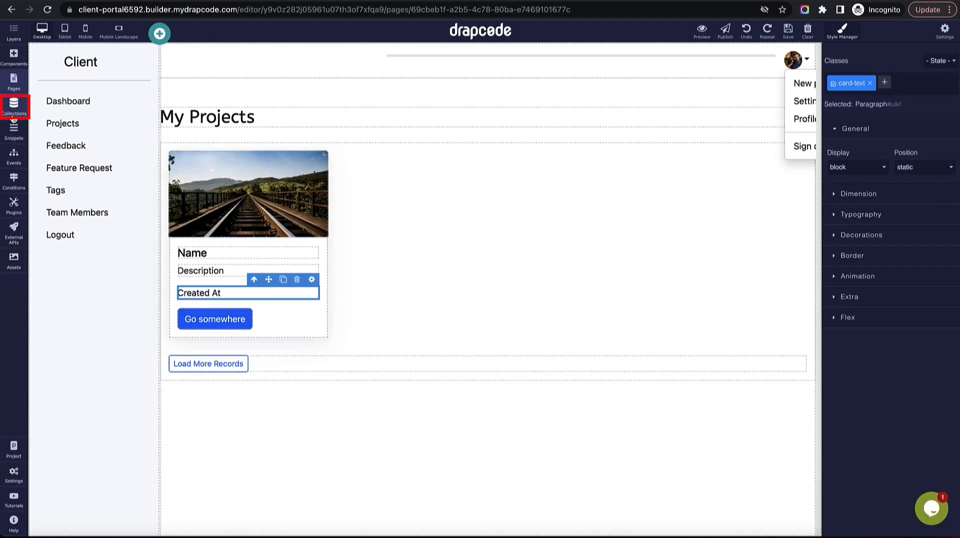
Start a new Project filter named Project of Current LoggedIn User Client, finding all matching data.
{"action": "left_click", "coordinate": [14, 120]}
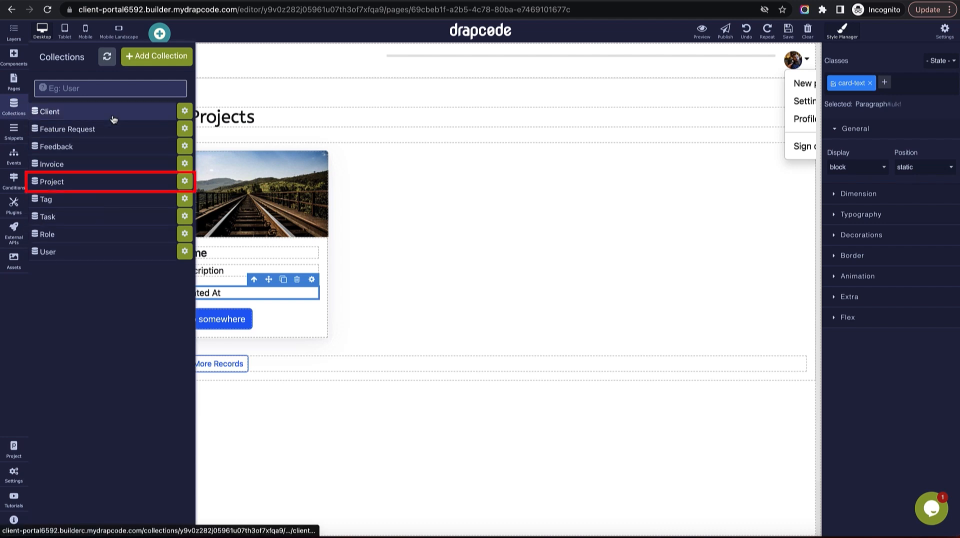
{"action": "left_click", "coordinate": [120, 184]}
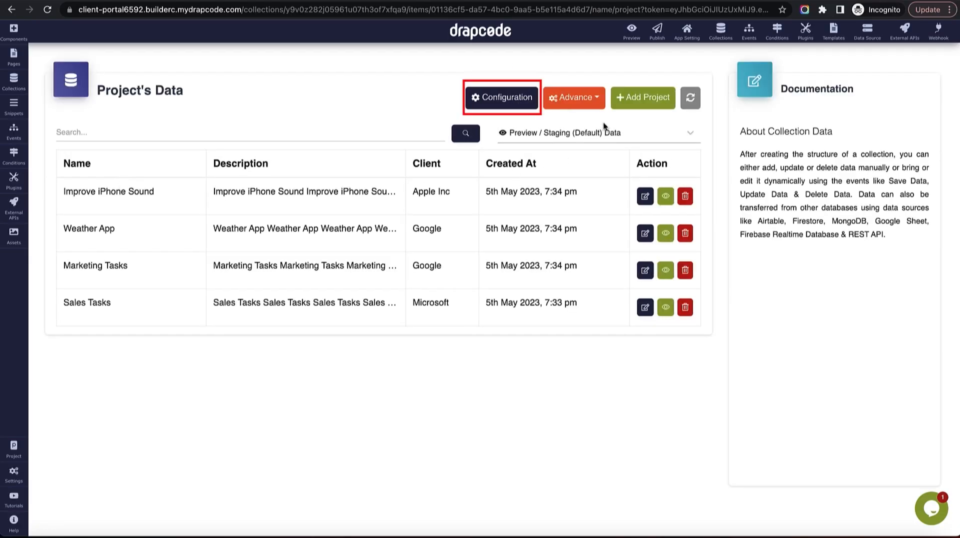
{"action": "left_click", "coordinate": [523, 107]}
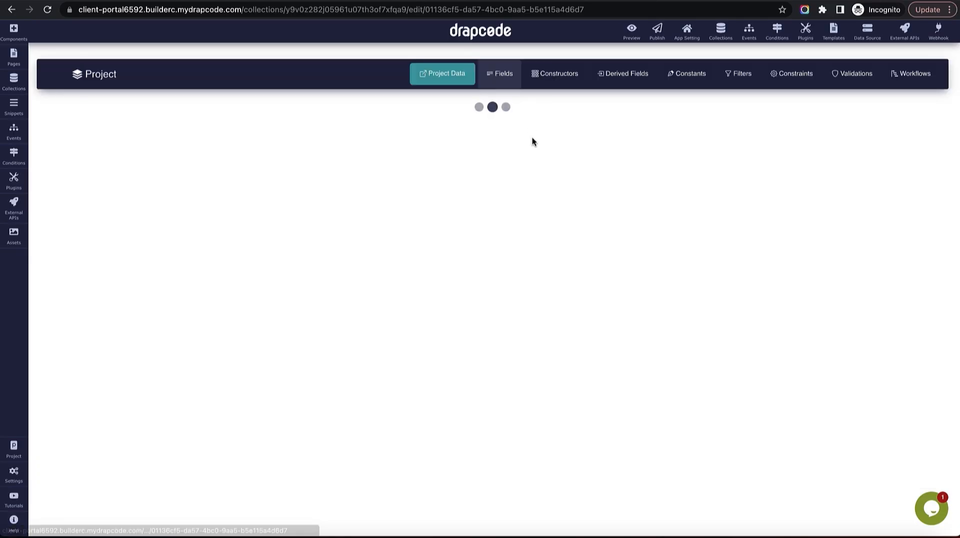
{"action": "left_click", "coordinate": [737, 76]}
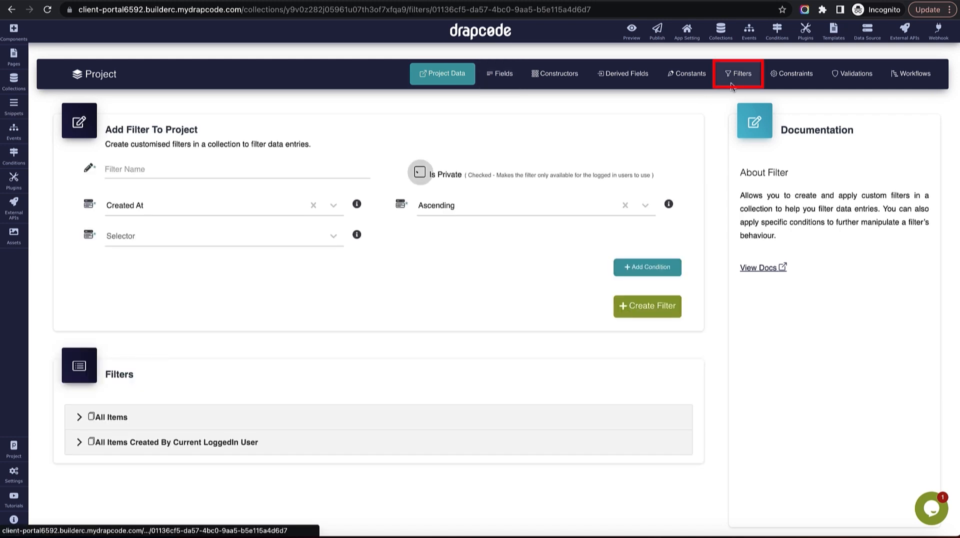
{"action": "left_click", "coordinate": [286, 173]}
{"action": "type", "text": "Project of Current LoggedIn User Client"}
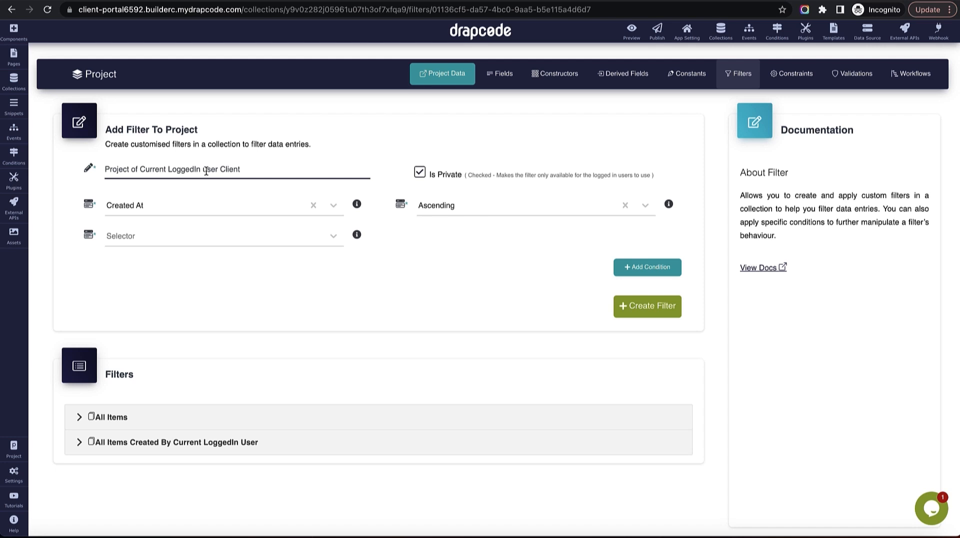
{"action": "type", "text": "U"}
{"action": "left_click", "coordinate": [292, 247]}
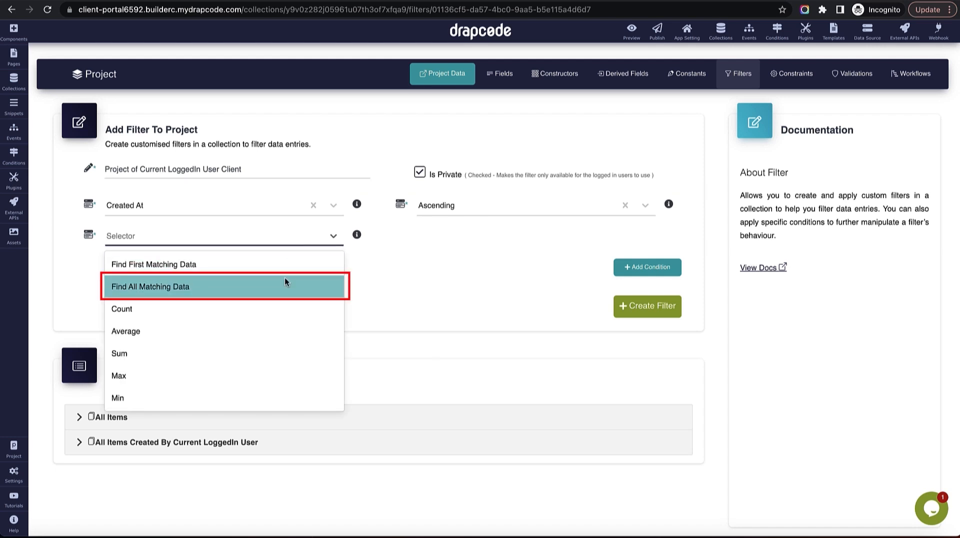
{"action": "left_click", "coordinate": [284, 280]}
Add the condition Client Equals the current logged-in user's Client field.
{"action": "left_click", "coordinate": [648, 333]}
{"action": "scroll", "coordinate": [403, 282], "scroll_direction": "down", "scroll_amount": 3}
{"action": "left_click", "coordinate": [317, 209]}
{"action": "left_click", "coordinate": [303, 232]}
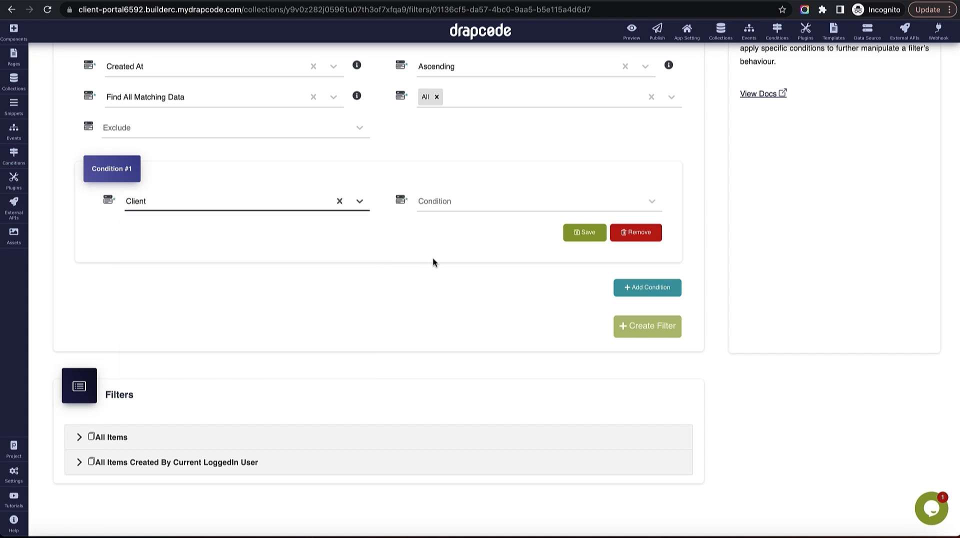
{"action": "left_click", "coordinate": [461, 201]}
{"action": "left_click", "coordinate": [461, 221]}
{"action": "left_click", "coordinate": [280, 234]}
{"action": "left_click", "coordinate": [269, 276]}
{"action": "left_click", "coordinate": [452, 235]}
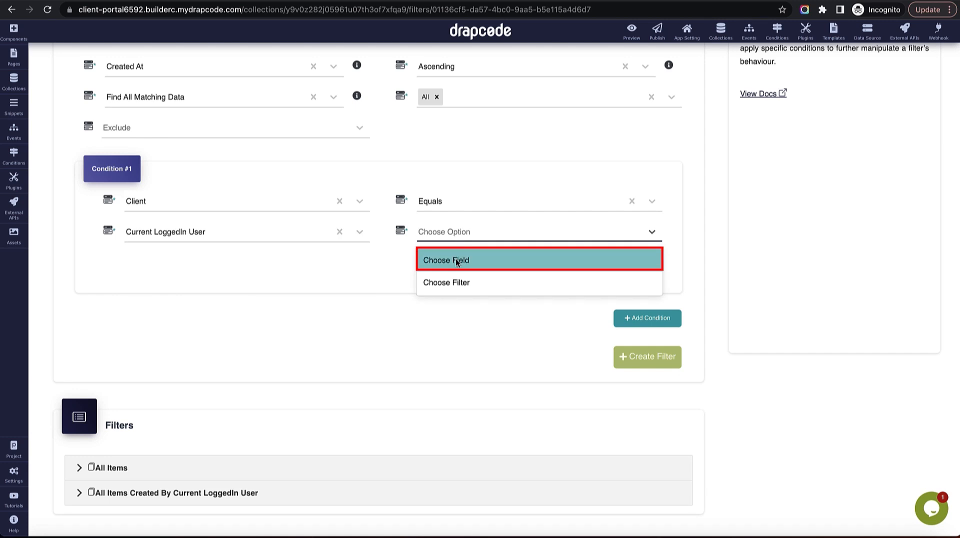
{"action": "left_click", "coordinate": [456, 261]}
{"action": "left_click", "coordinate": [299, 263]}
{"action": "scroll", "coordinate": [288, 320], "scroll_direction": "down", "scroll_amount": 2}
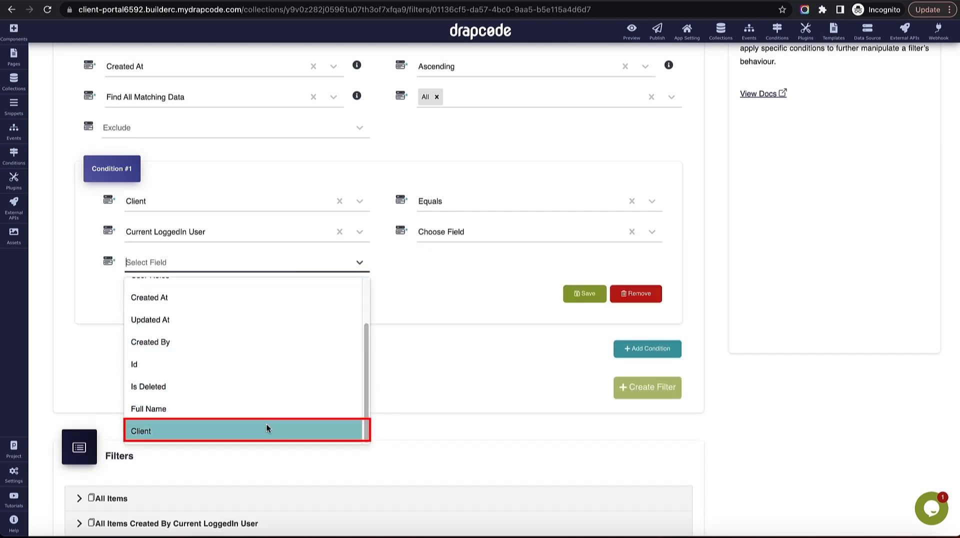
{"action": "left_click", "coordinate": [267, 430]}
{"action": "scroll", "coordinate": [445, 322], "scroll_direction": "up", "scroll_amount": 1}
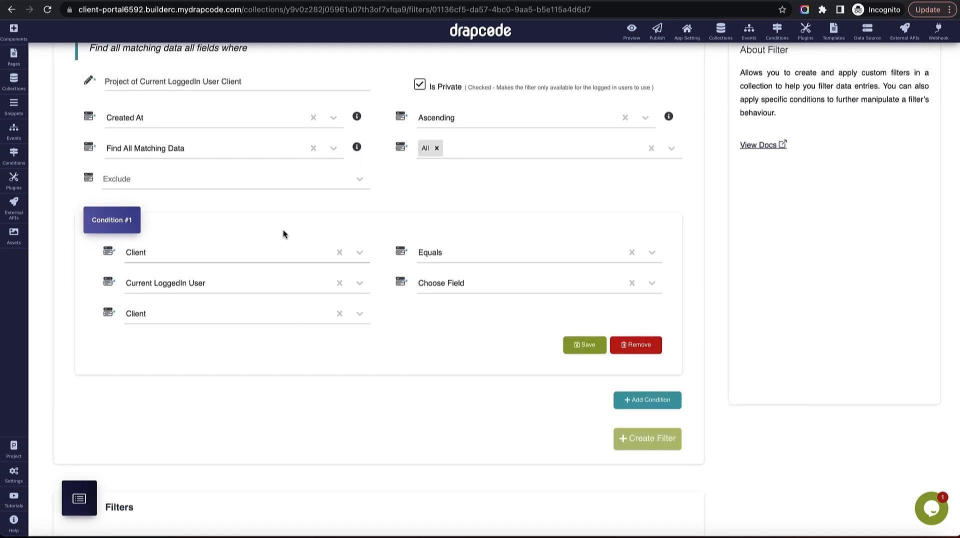
{"action": "scroll", "coordinate": [283, 235], "scroll_direction": "up", "scroll_amount": 1}
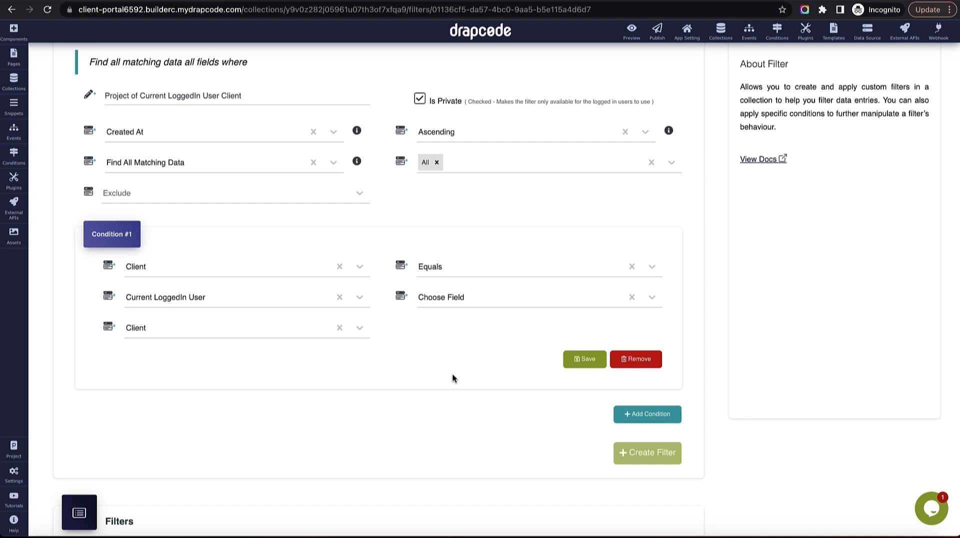
Save the condition and create the filter.
{"action": "left_click", "coordinate": [581, 363]}
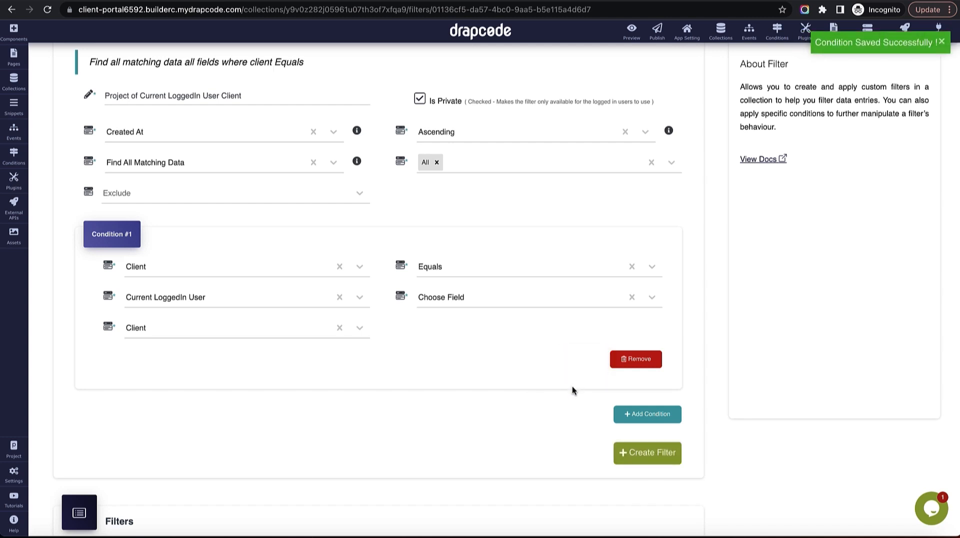
{"action": "scroll", "coordinate": [571, 386], "scroll_direction": "down", "scroll_amount": 1}
{"action": "left_click", "coordinate": [650, 430]}
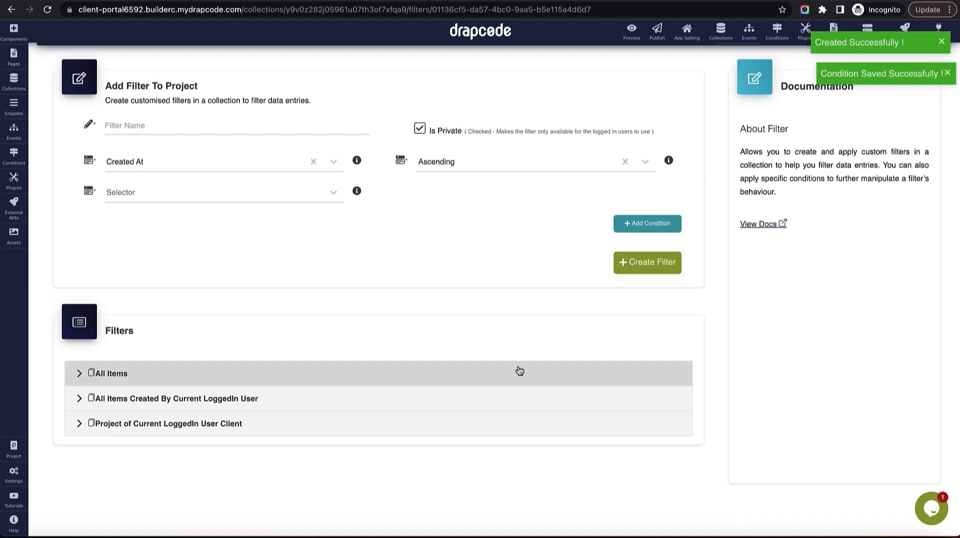
Check the new filter's details, then open the Client - Project List page.
{"action": "left_click", "coordinate": [192, 426]}
{"action": "left_click", "coordinate": [191, 426]}
{"action": "left_click", "coordinate": [13, 56]}
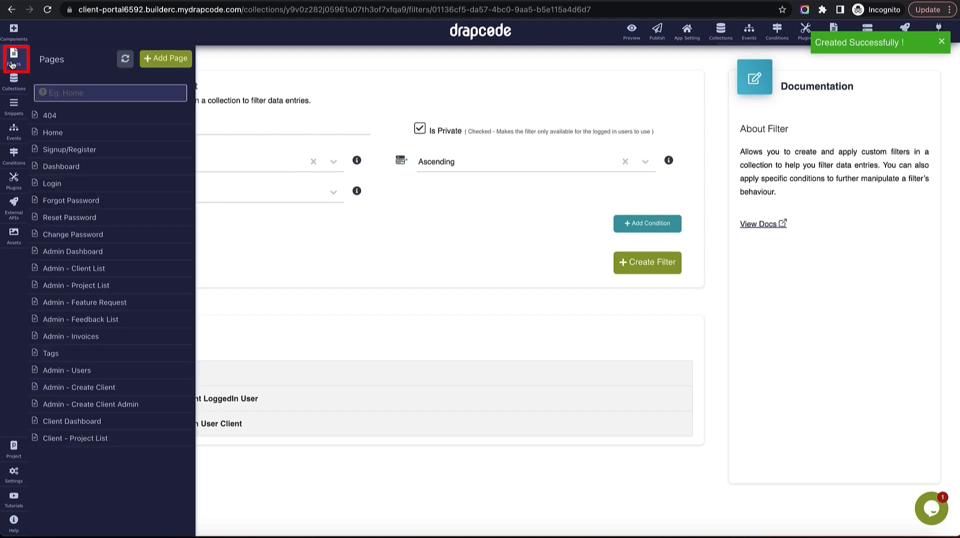
{"action": "left_click", "coordinate": [93, 439]}
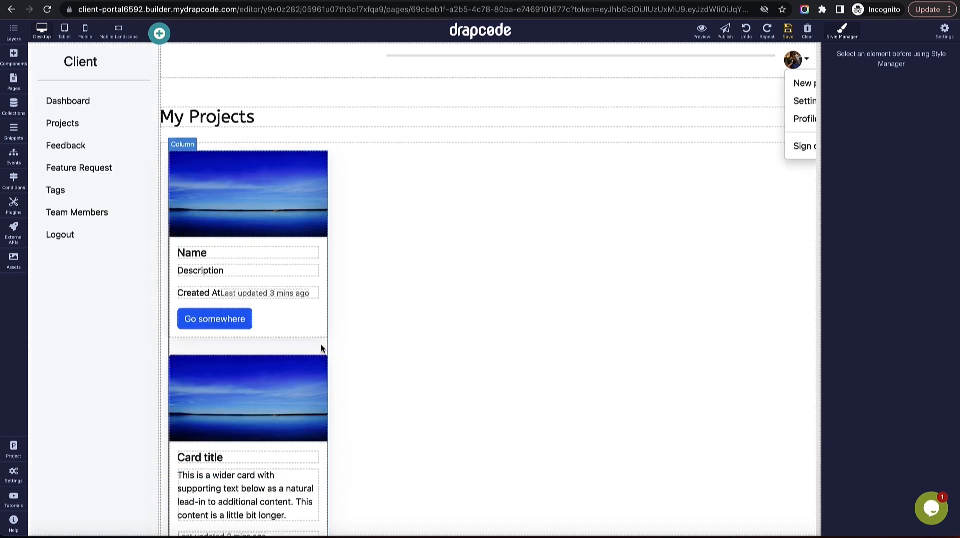
Set the project Data Group's filter to Project of Current LoggedIn User Client.
{"action": "scroll", "coordinate": [458, 331], "scroll_direction": "down", "scroll_amount": 2}
{"action": "scroll", "coordinate": [474, 259], "scroll_direction": "up", "scroll_amount": 2}
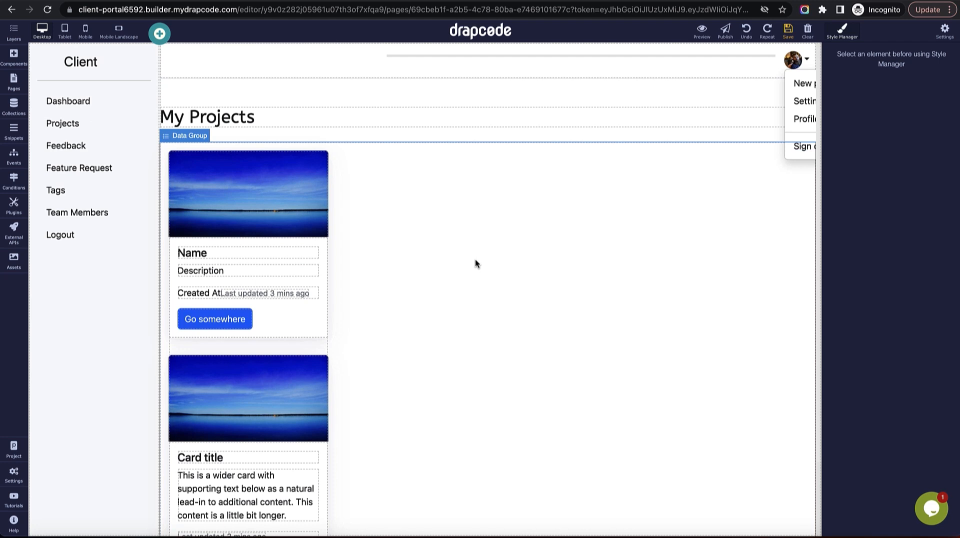
{"action": "left_click", "coordinate": [475, 259]}
{"action": "left_click", "coordinate": [808, 135]}
{"action": "left_click", "coordinate": [832, 218]}
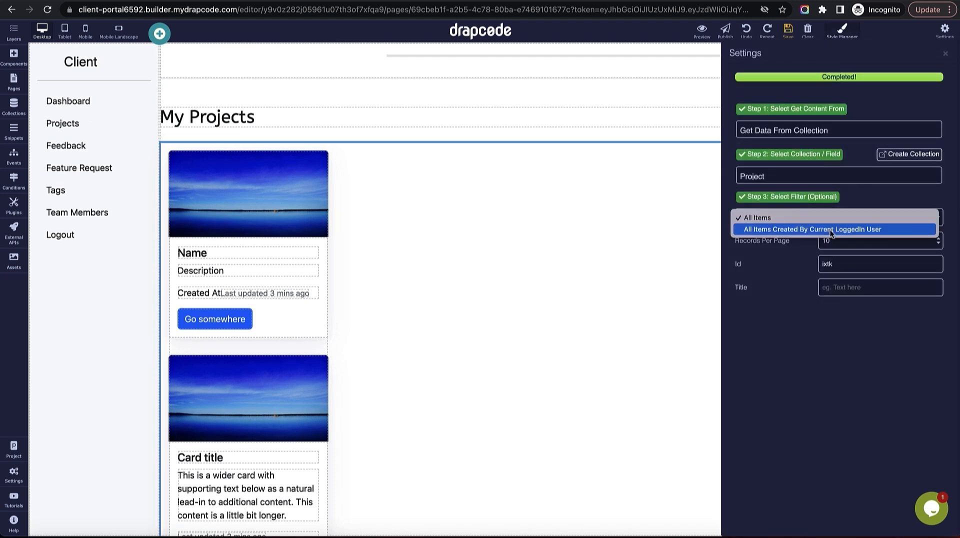
{"action": "left_click", "coordinate": [823, 179]}
{"action": "left_click", "coordinate": [822, 176]}
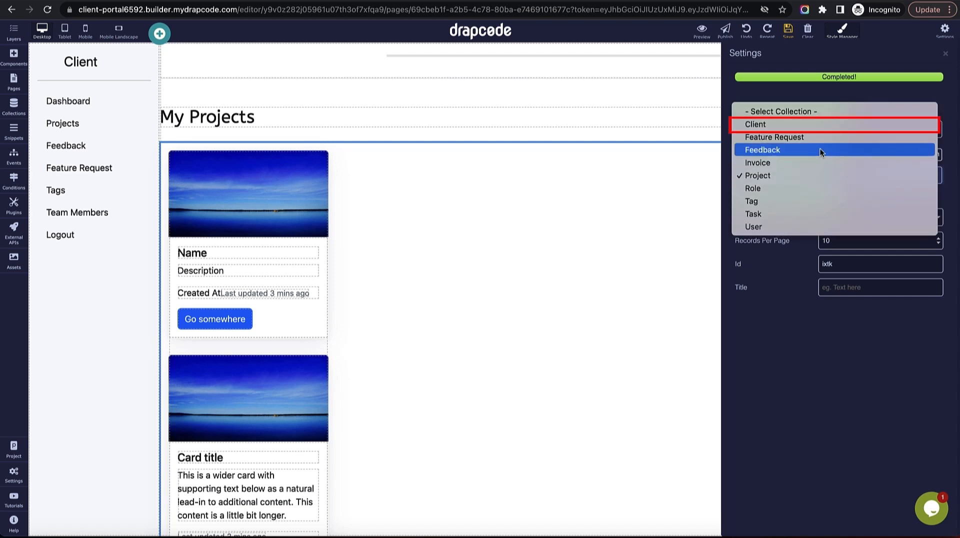
{"action": "left_click", "coordinate": [811, 124]}
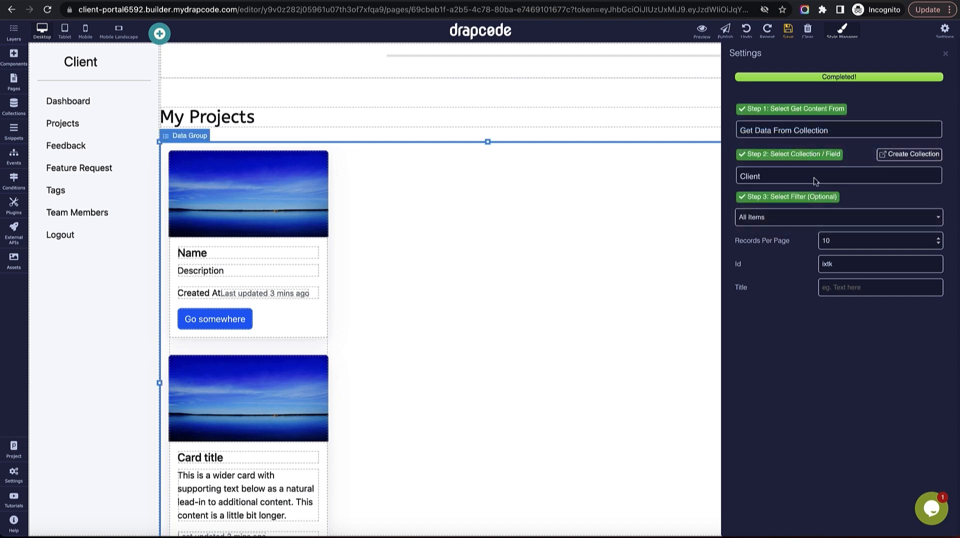
{"action": "left_click", "coordinate": [814, 175]}
{"action": "left_click", "coordinate": [810, 224]}
{"action": "left_click", "coordinate": [812, 216]}
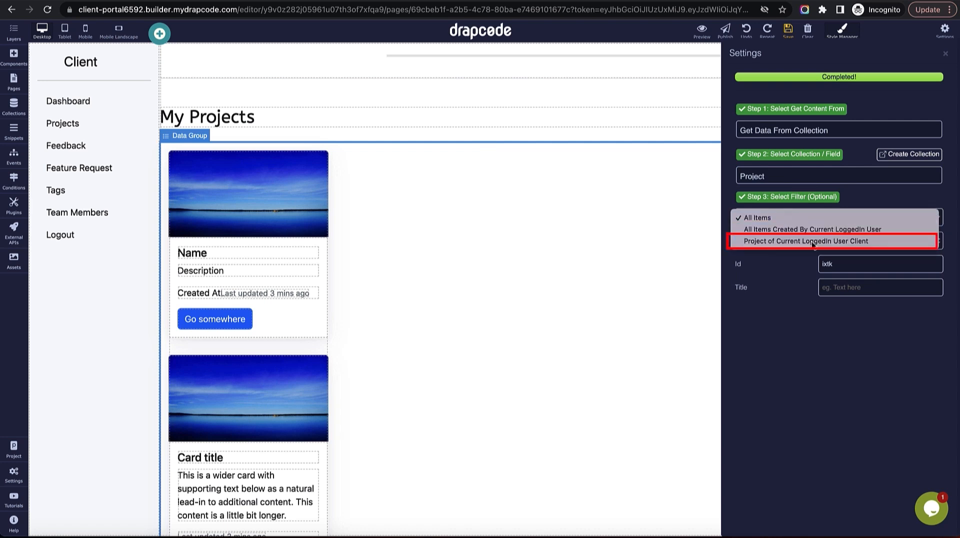
{"action": "left_click", "coordinate": [813, 241]}
{"action": "left_click", "coordinate": [946, 53]}
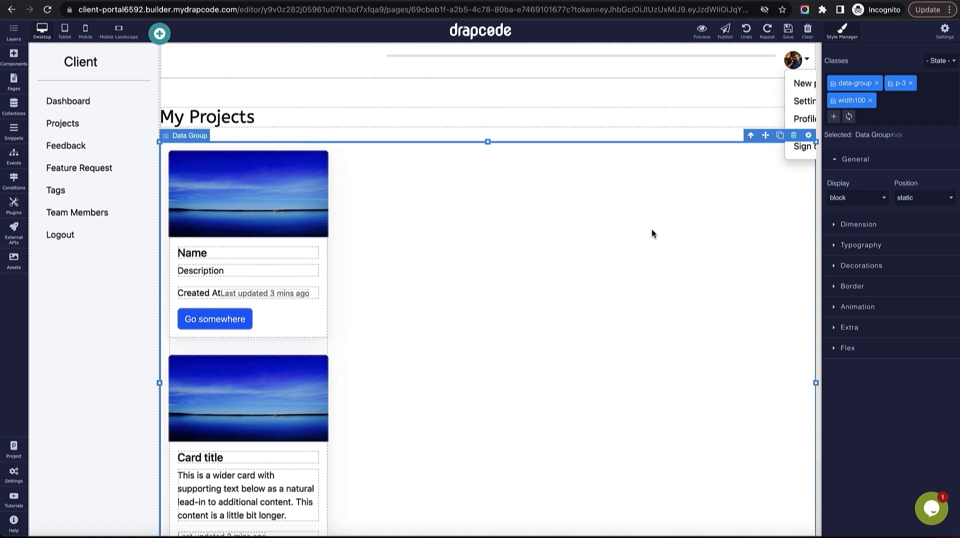
Delete the second placeholder project card.
{"action": "left_click", "coordinate": [294, 371]}
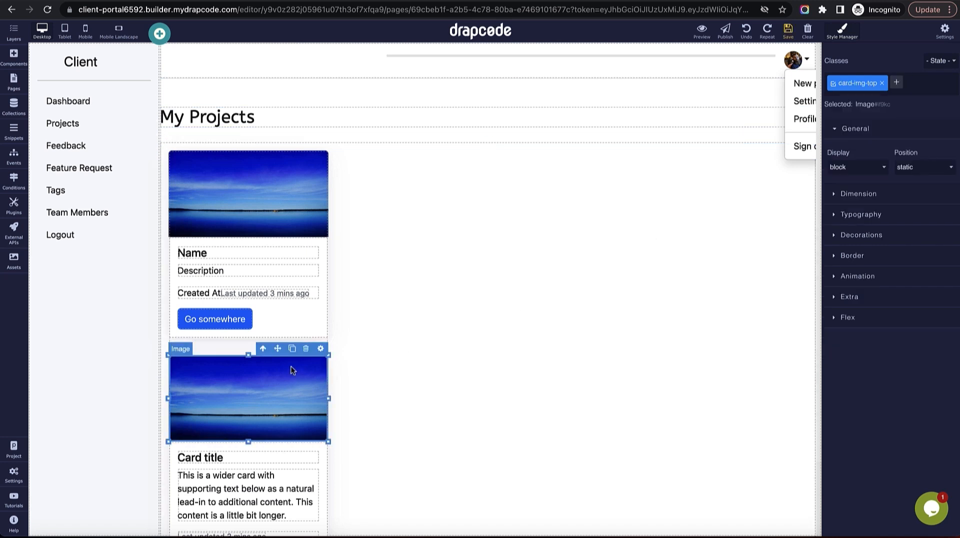
{"action": "left_click", "coordinate": [263, 348]}
{"action": "left_click", "coordinate": [304, 351]}
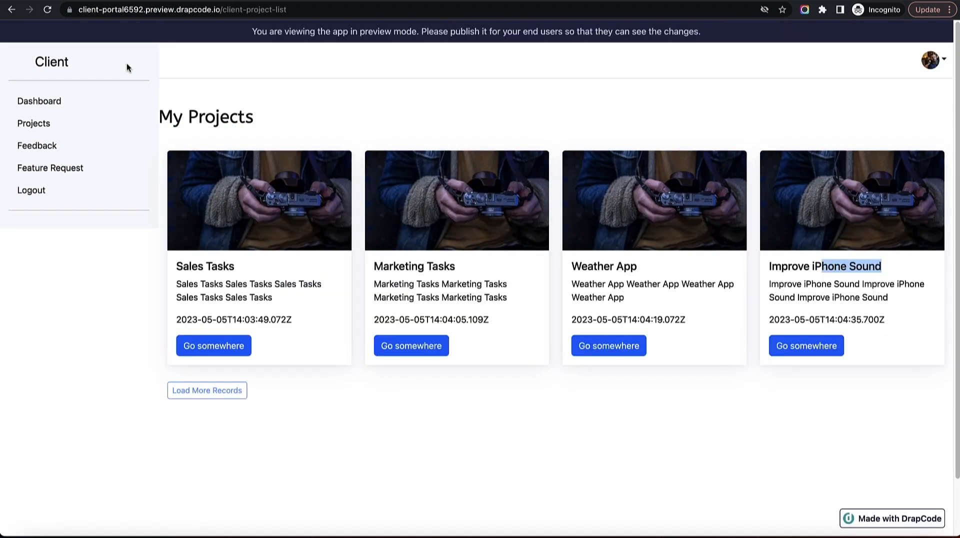
Reload the app preview, then open the Project collection's data list.
{"action": "left_click", "coordinate": [47, 10]}
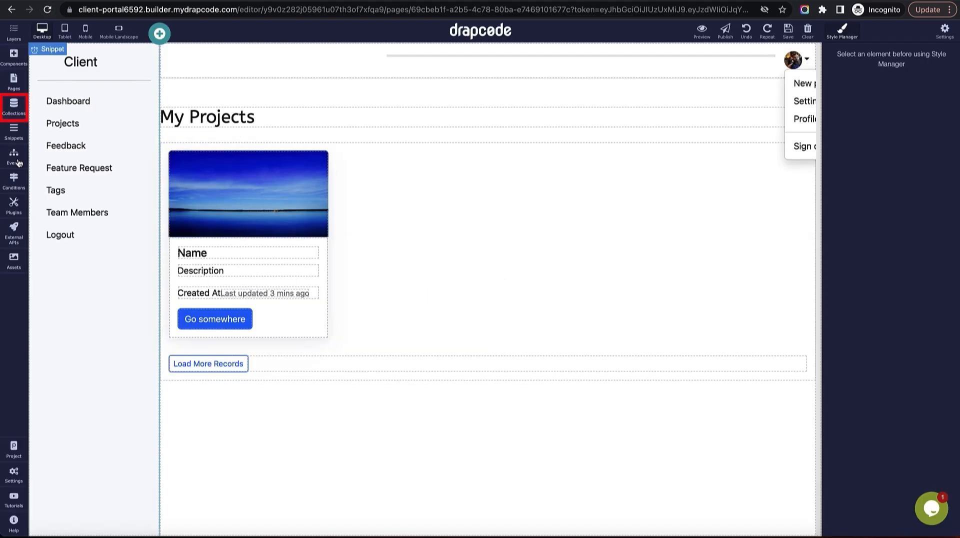
{"action": "left_click", "coordinate": [13, 105]}
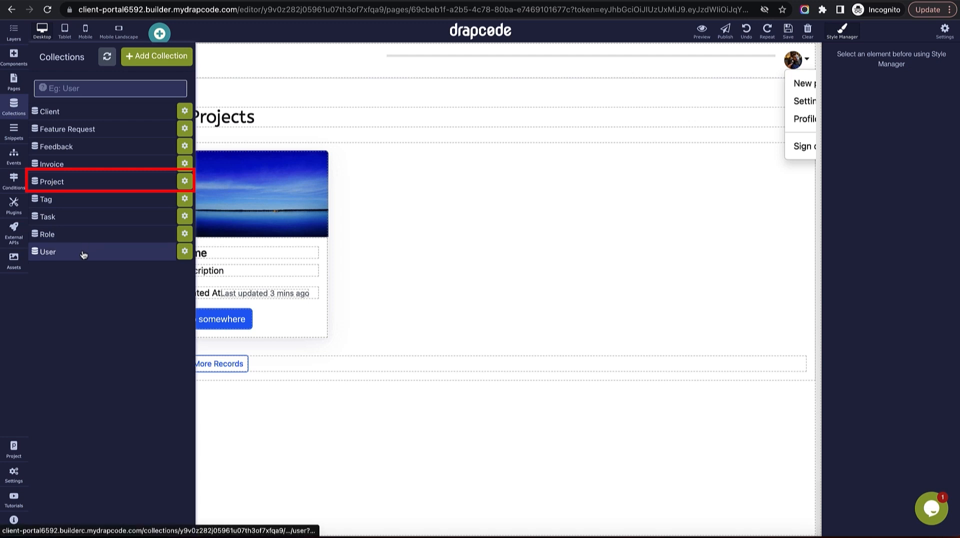
{"action": "left_click", "coordinate": [83, 184]}
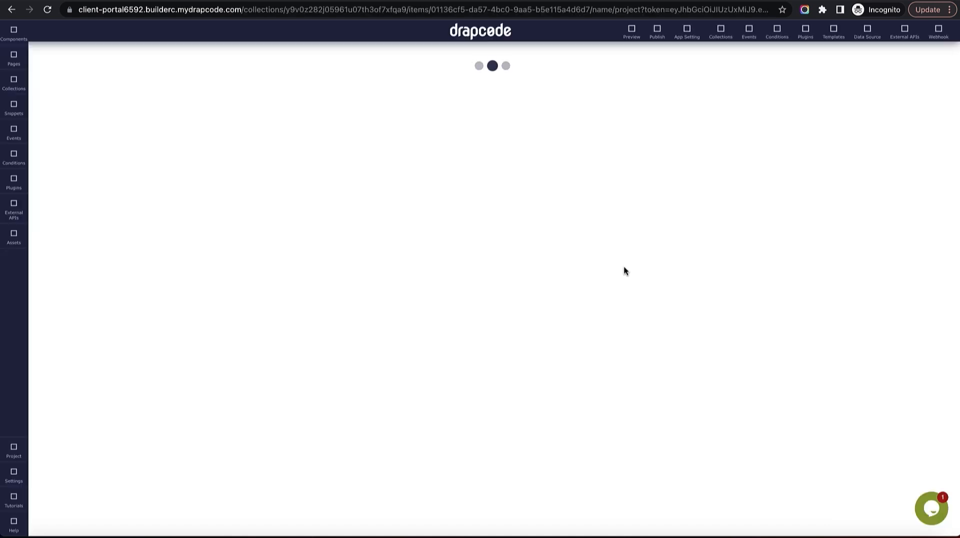
{"action": "left_click_drag", "start_coordinate": [412, 229], "coordinate": [436, 230]}
{"action": "left_click_drag", "start_coordinate": [419, 267], "coordinate": [430, 266]}
Add a project 'Google Maps Issues' with the same description and client Google.
{"action": "left_click", "coordinate": [645, 104]}
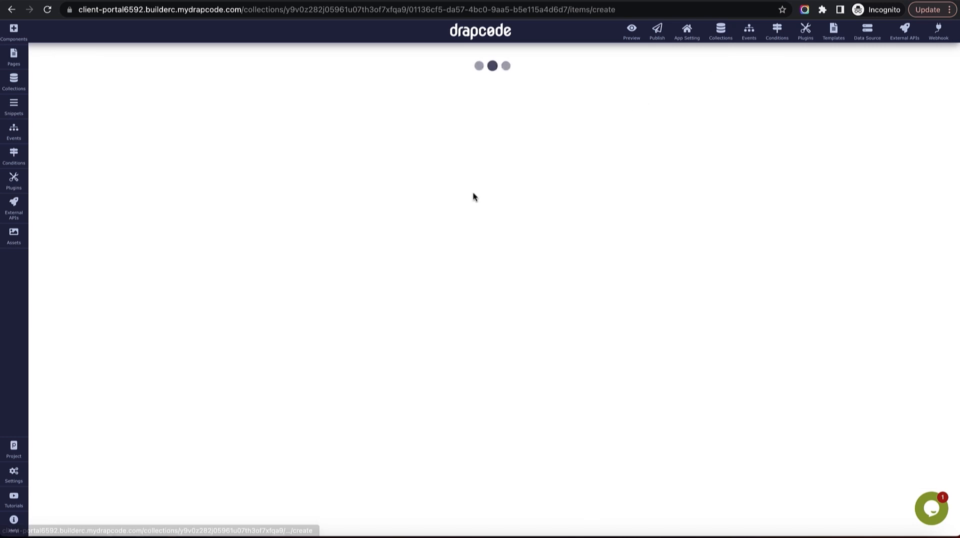
{"action": "left_click", "coordinate": [368, 136]}
{"action": "type", "text": "Google Maps Issue"}
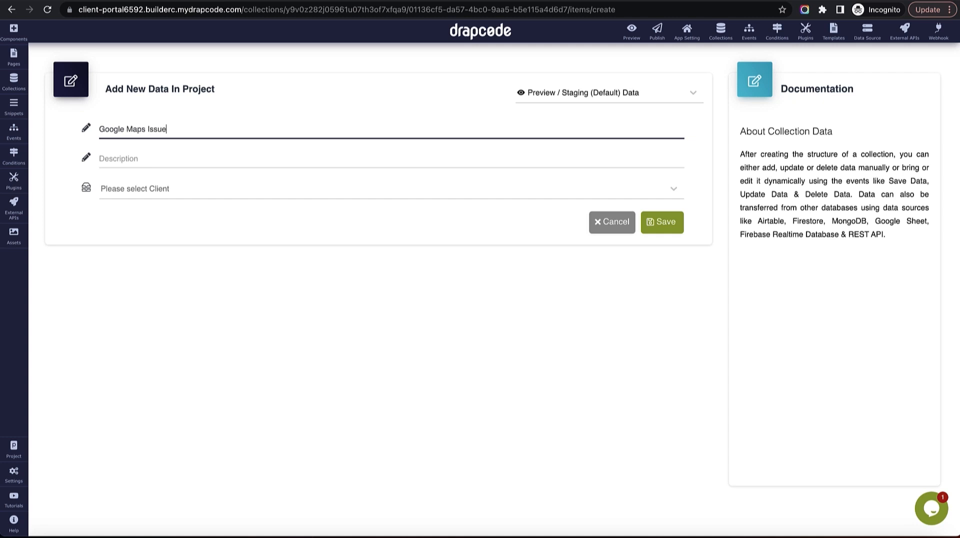
{"action": "key", "text": "ctrl+a"}
{"action": "key", "text": "ctrl+c"}
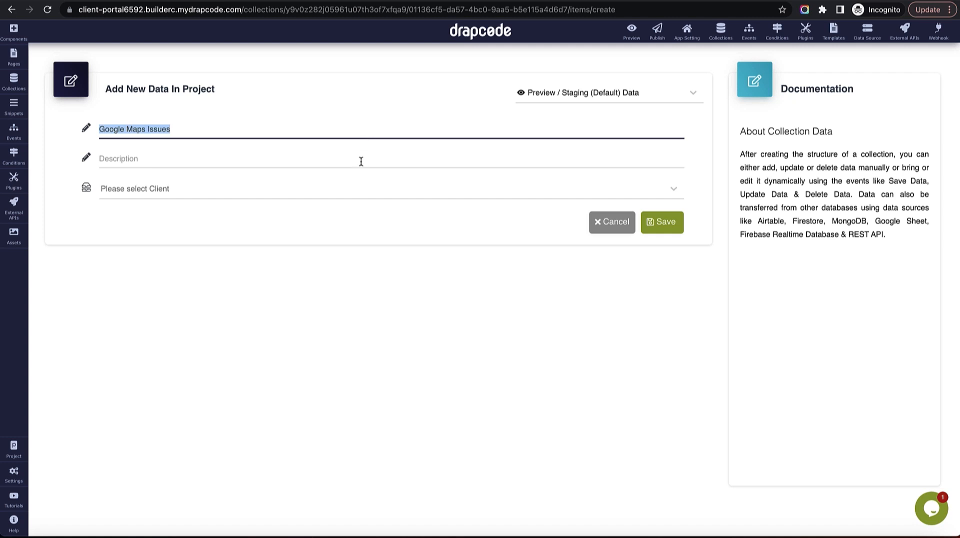
{"action": "left_click", "coordinate": [361, 161]}
{"action": "key", "text": "ctrl+v"}
{"action": "key", "text": "ctrl+v"}
{"action": "key", "text": "ctrl+v"}
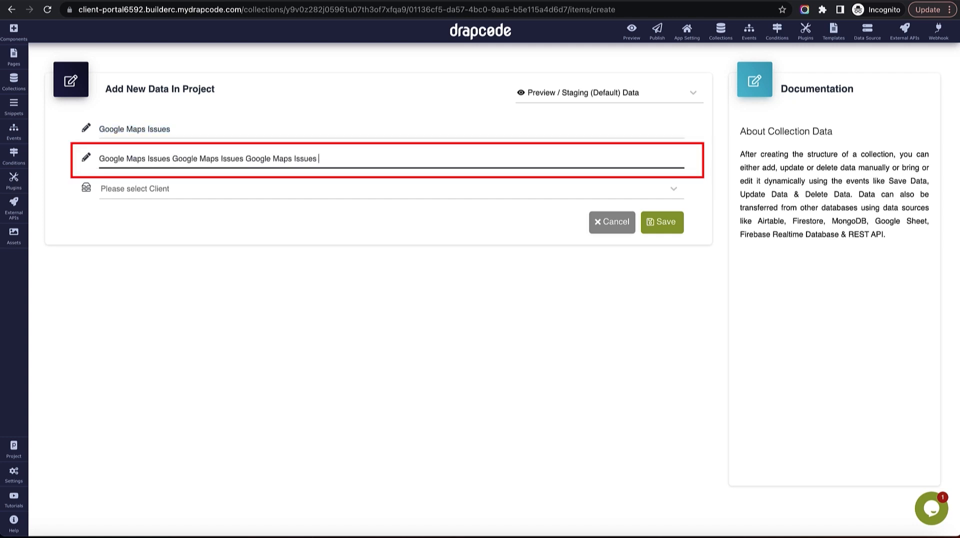
{"action": "key", "text": "ctrl+v"}
{"action": "left_click", "coordinate": [352, 186]}
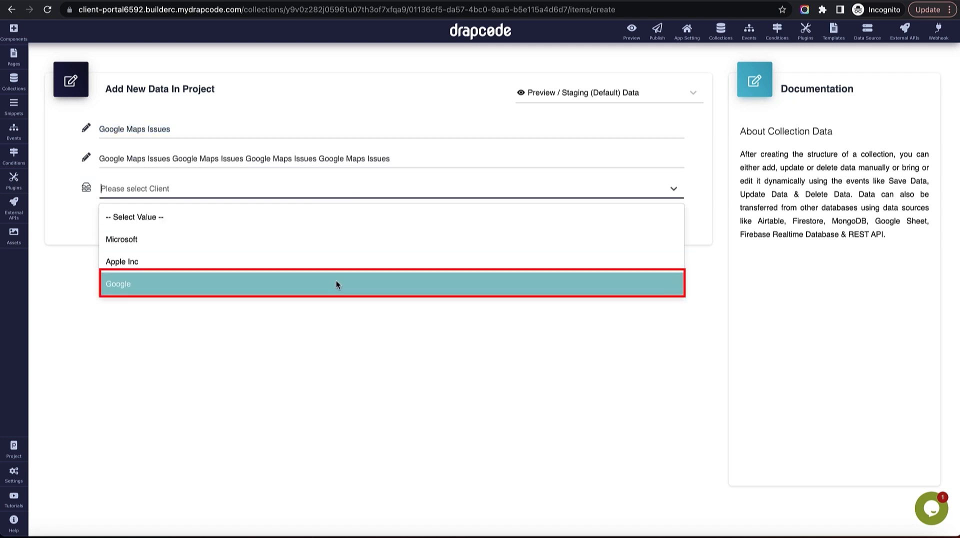
{"action": "left_click", "coordinate": [335, 281]}
{"action": "left_click", "coordinate": [670, 235]}
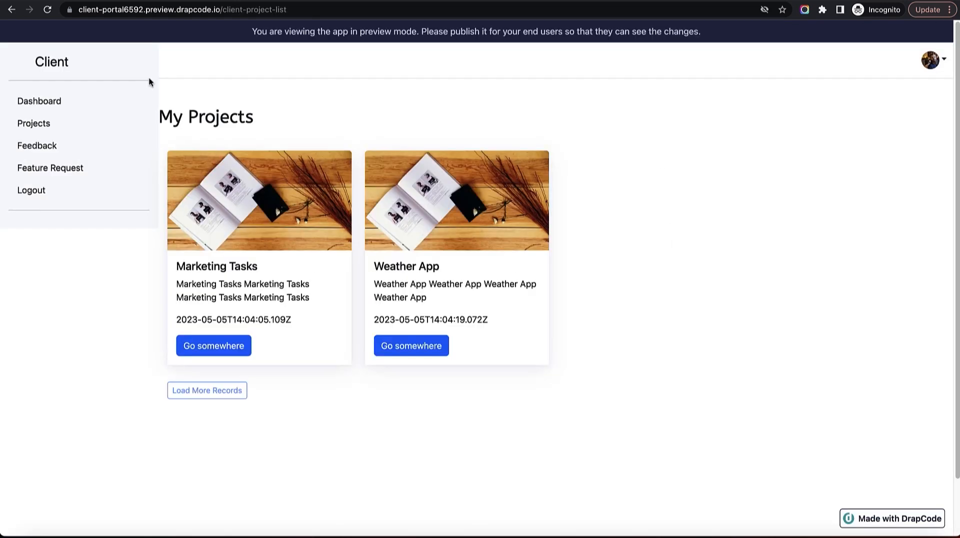
Reload the preview to see the new Google Maps Issues project card.
{"action": "left_click", "coordinate": [47, 9]}
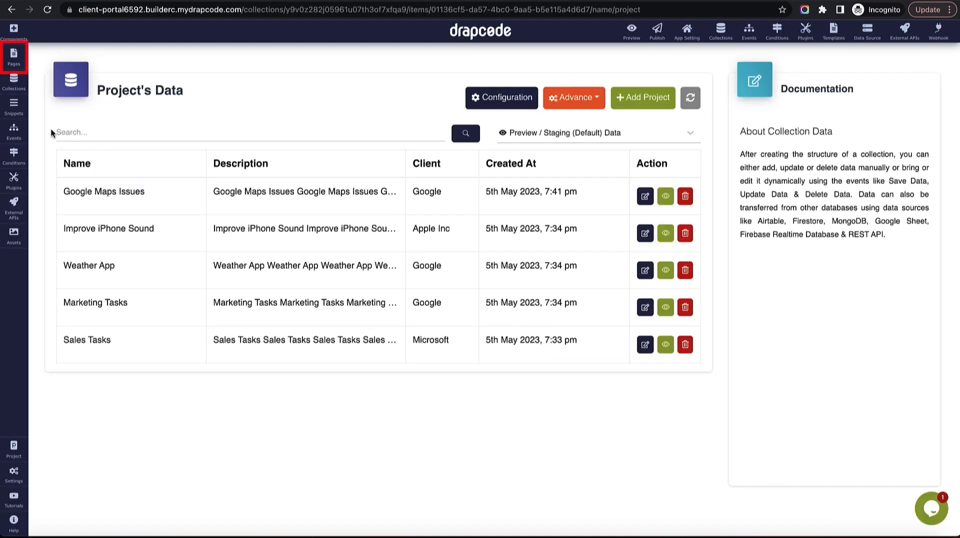
Add a page named 'Client - Project Create' with content copied from Client - Project List.
{"action": "left_click", "coordinate": [13, 55]}
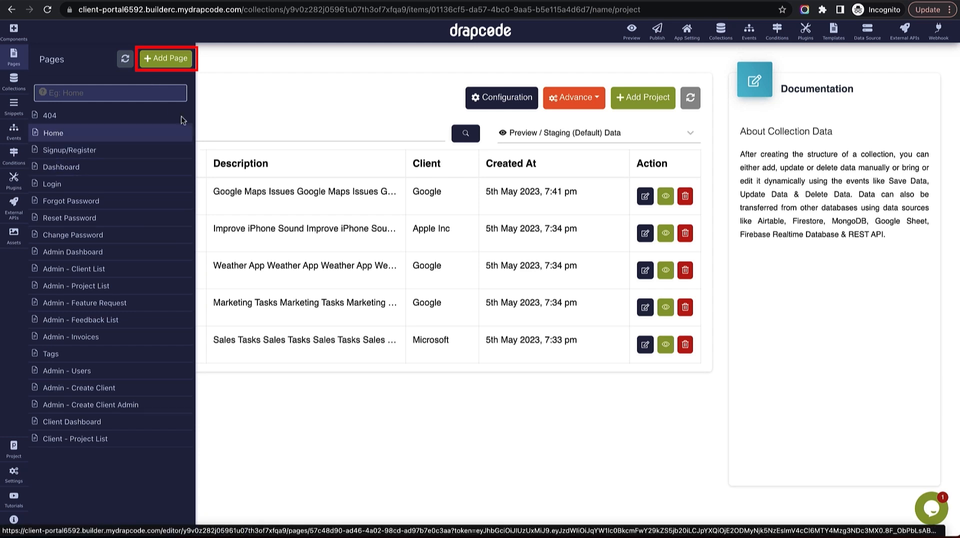
{"action": "left_click", "coordinate": [171, 61]}
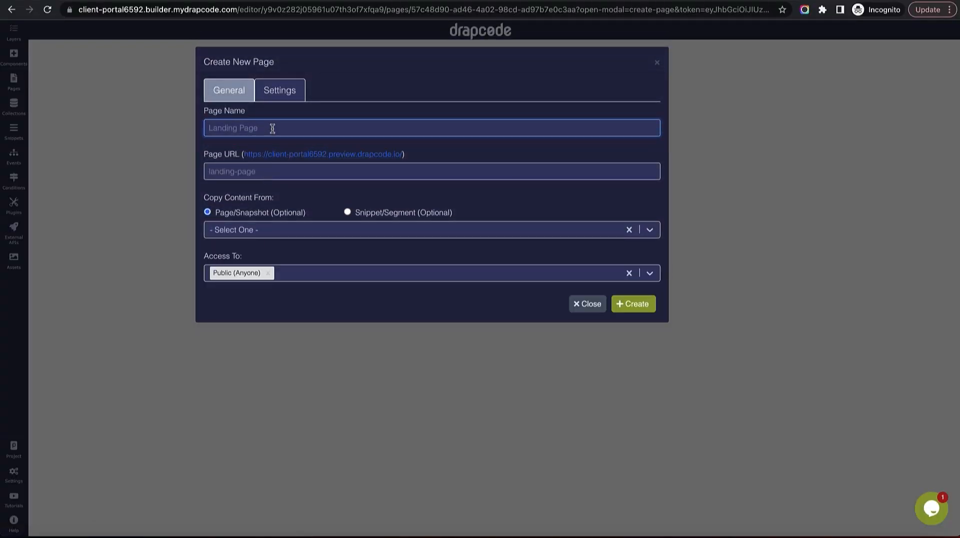
{"action": "type", "text": "Clei"}
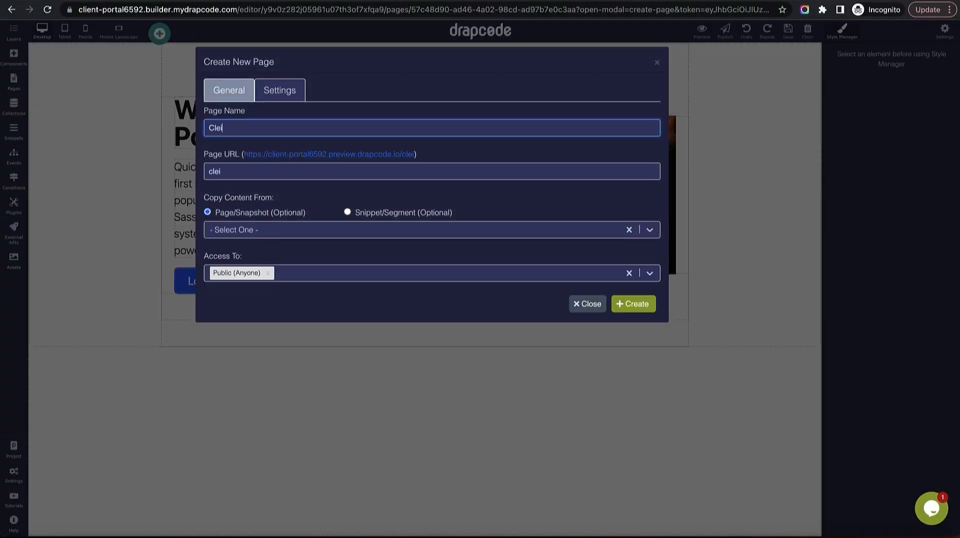
{"action": "key", "text": "BackSpace"}
{"action": "type", "text": "ient - Project Create"}
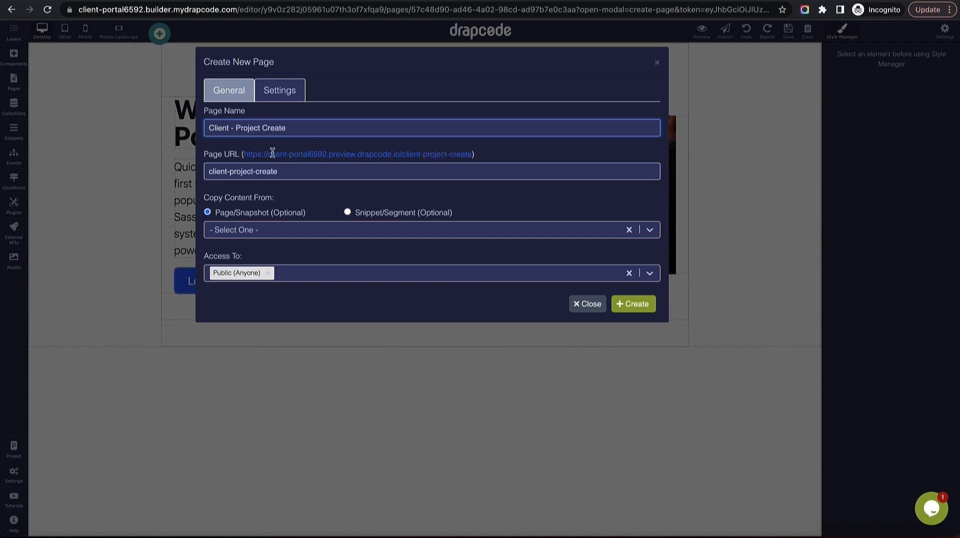
{"action": "left_click", "coordinate": [284, 231]}
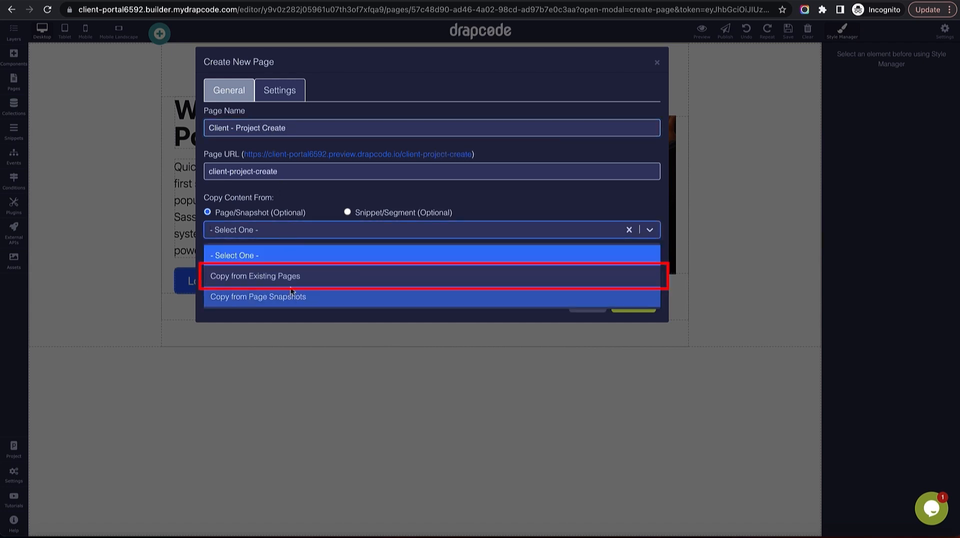
{"action": "left_click", "coordinate": [290, 282]}
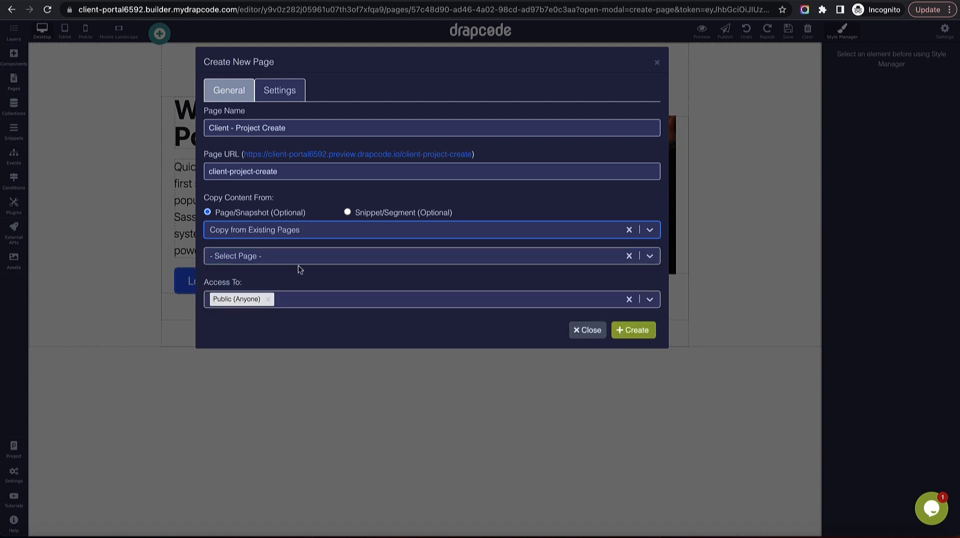
{"action": "left_click", "coordinate": [298, 261]}
{"action": "scroll", "coordinate": [298, 358], "scroll_direction": "down", "scroll_amount": 3}
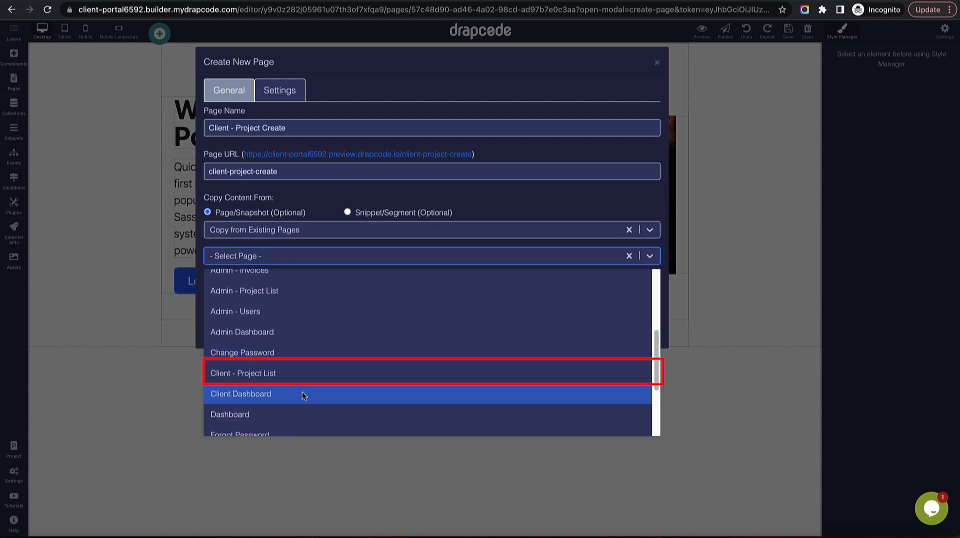
{"action": "left_click", "coordinate": [305, 372]}
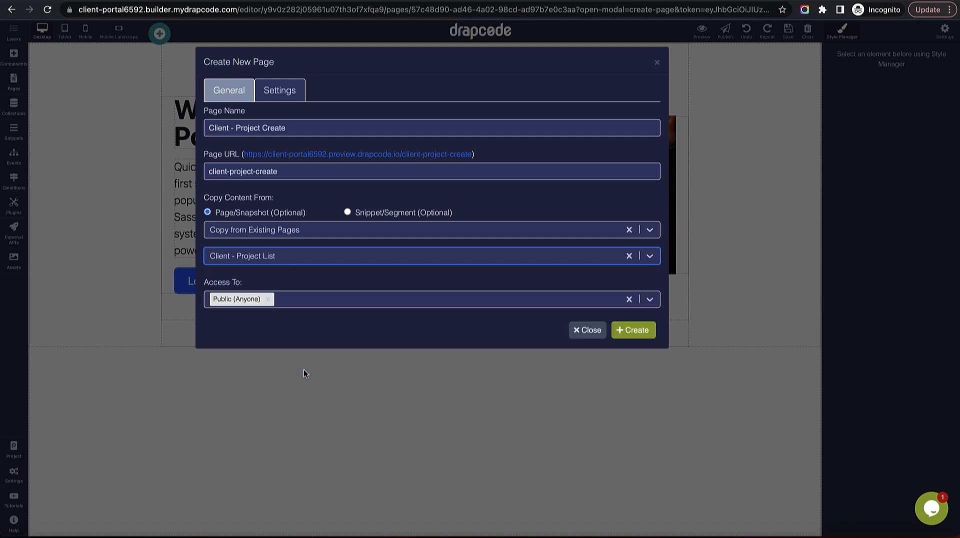
Allow Client Admin and Client Team Member roles, create the page, and delete its project cards group.
{"action": "left_click", "coordinate": [302, 303]}
{"action": "left_click", "coordinate": [298, 345]}
{"action": "left_click", "coordinate": [314, 303]}
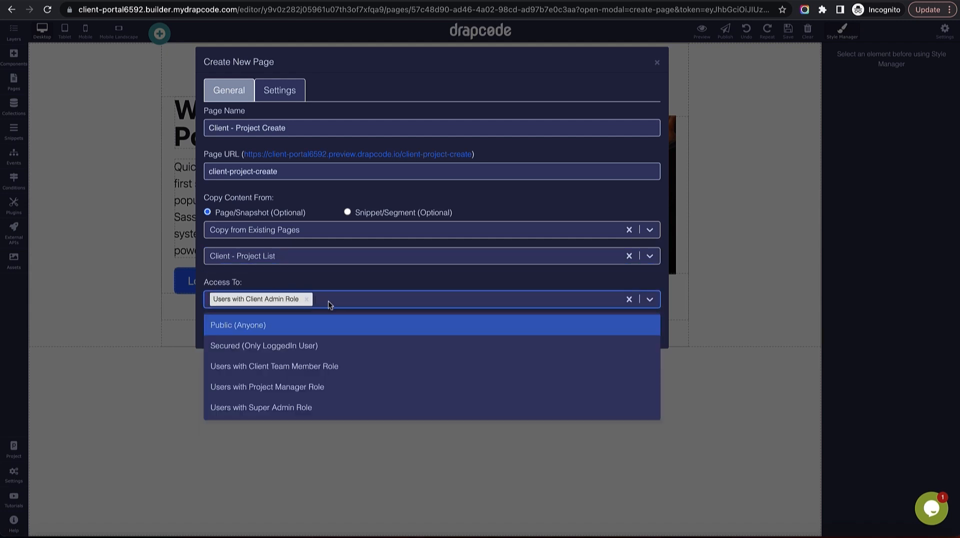
{"action": "left_click", "coordinate": [350, 366]}
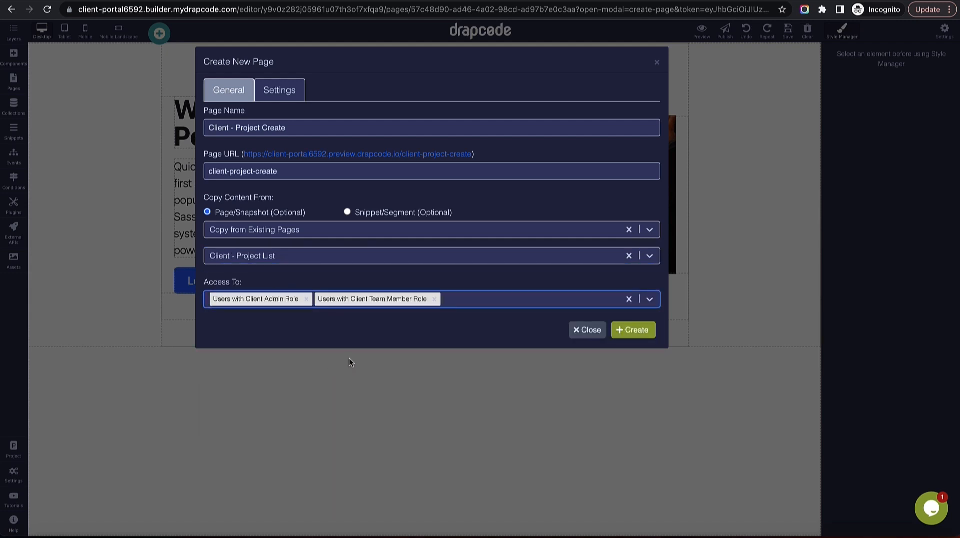
{"action": "left_click", "coordinate": [637, 331]}
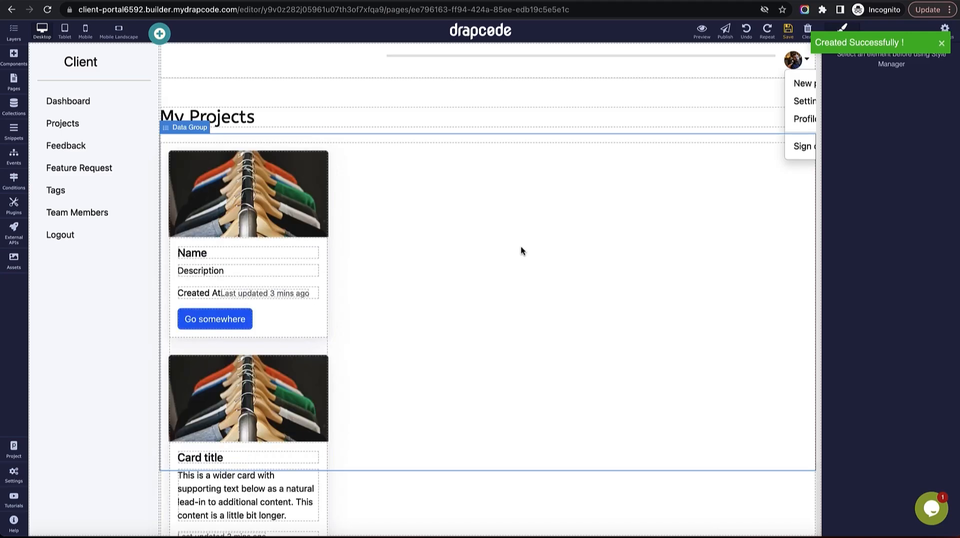
{"action": "left_click", "coordinate": [520, 247]}
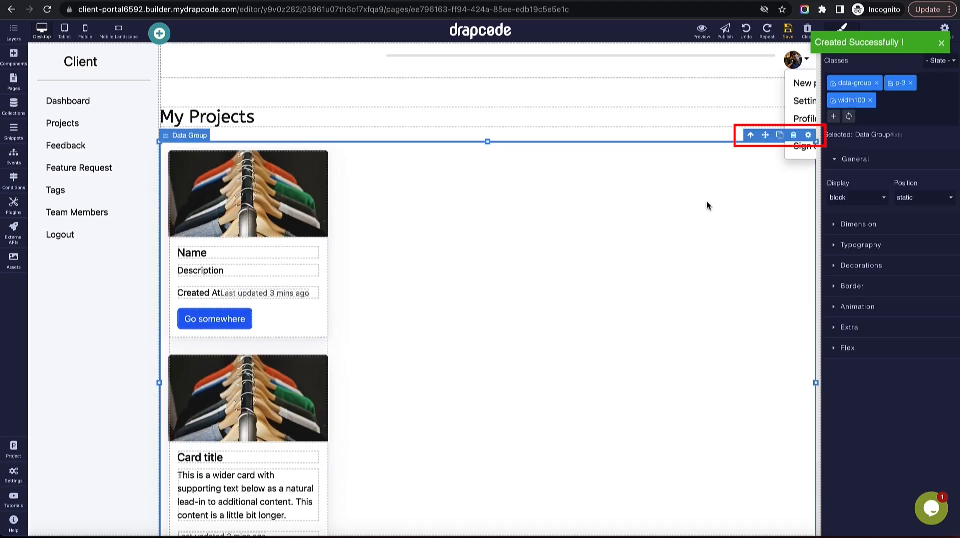
{"action": "left_click", "coordinate": [793, 134]}
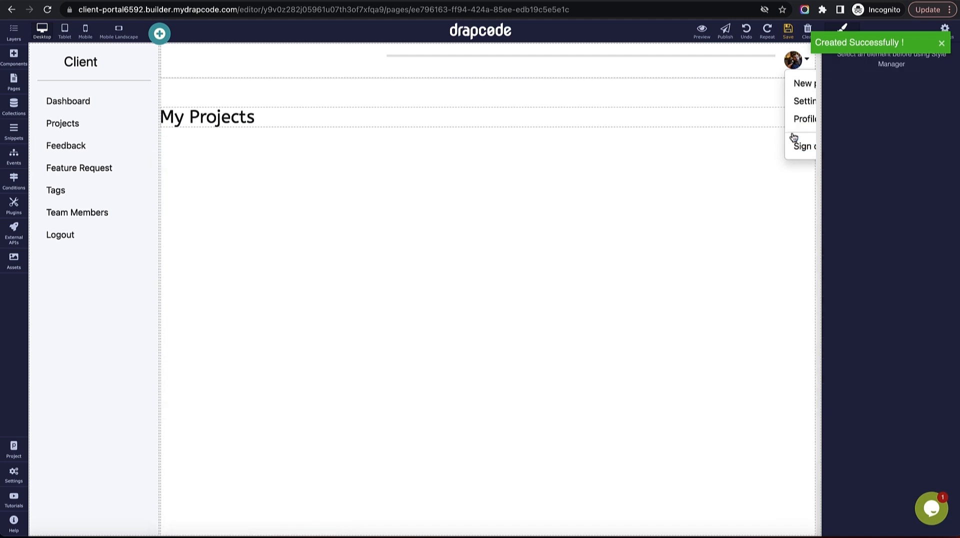
Change the My Projects heading to 'Create Project'.
{"action": "double_click", "coordinate": [287, 117]}
{"action": "type", "text": "Creat"}
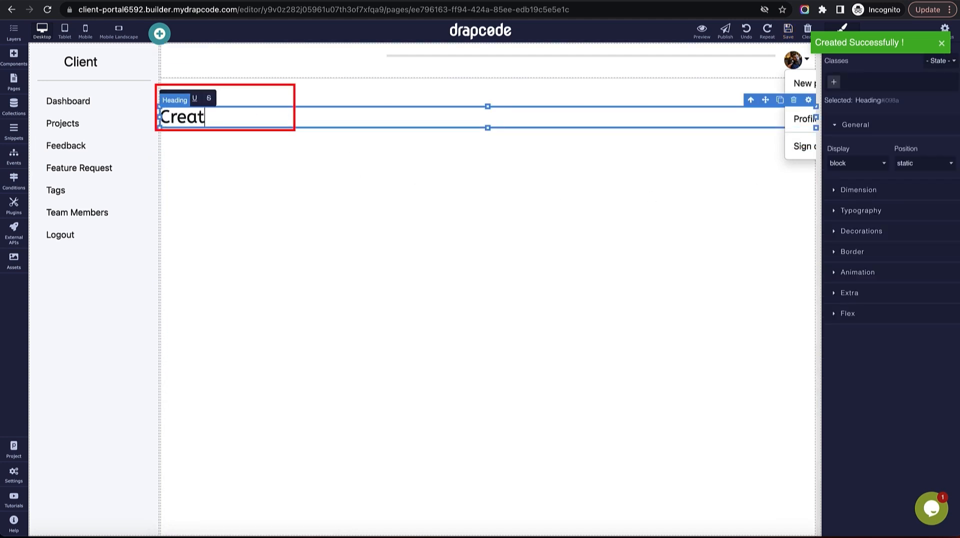
{"action": "type", "text": "e project"}
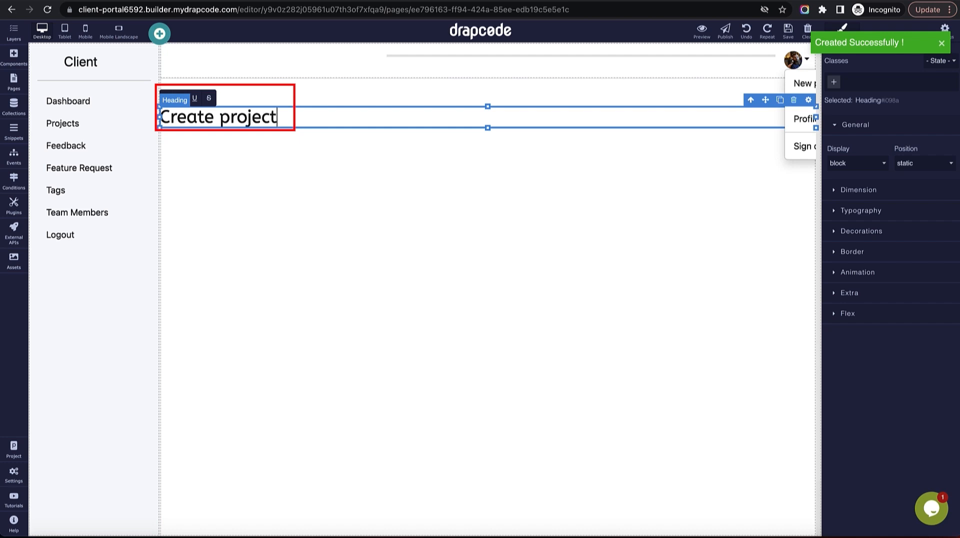
{"action": "key", "text": "Left"}
{"action": "key", "text": "Left"}
{"action": "key", "text": "Left"}
{"action": "key", "text": "shift+Left"}
{"action": "type", "text": "P"}
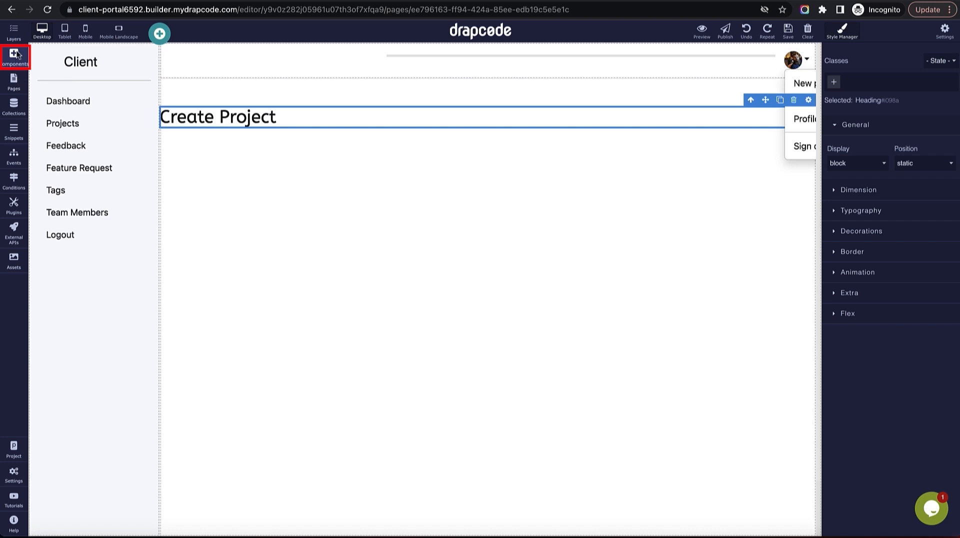
Add a blank two-column Sections block below the heading.
{"action": "left_click", "coordinate": [16, 56]}
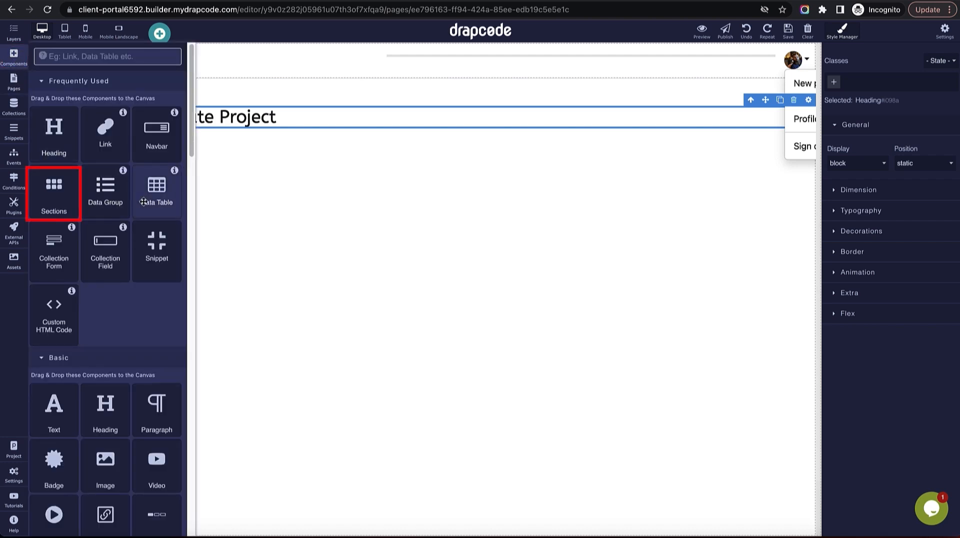
{"action": "left_click_drag", "start_coordinate": [72, 196], "coordinate": [313, 314]}
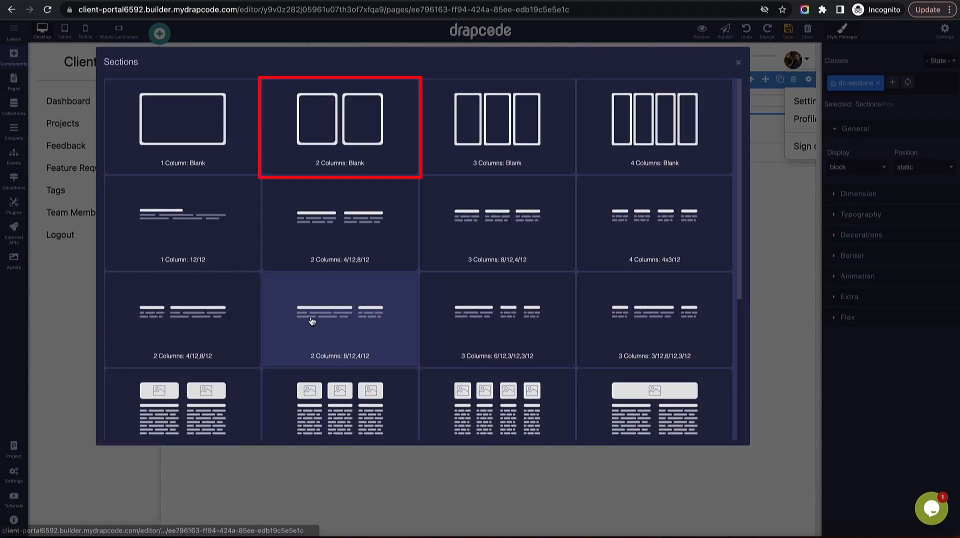
{"action": "left_click", "coordinate": [357, 160]}
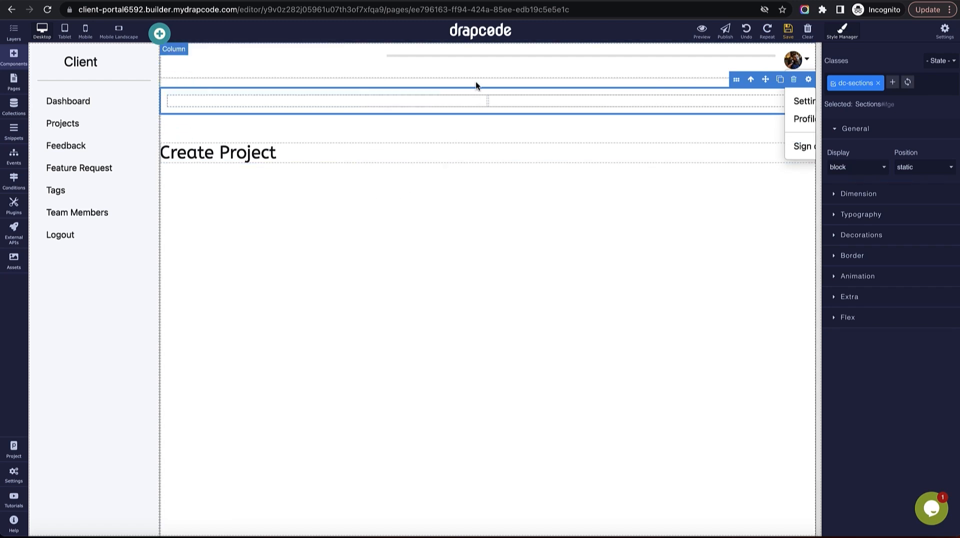
{"action": "left_click", "coordinate": [468, 218]}
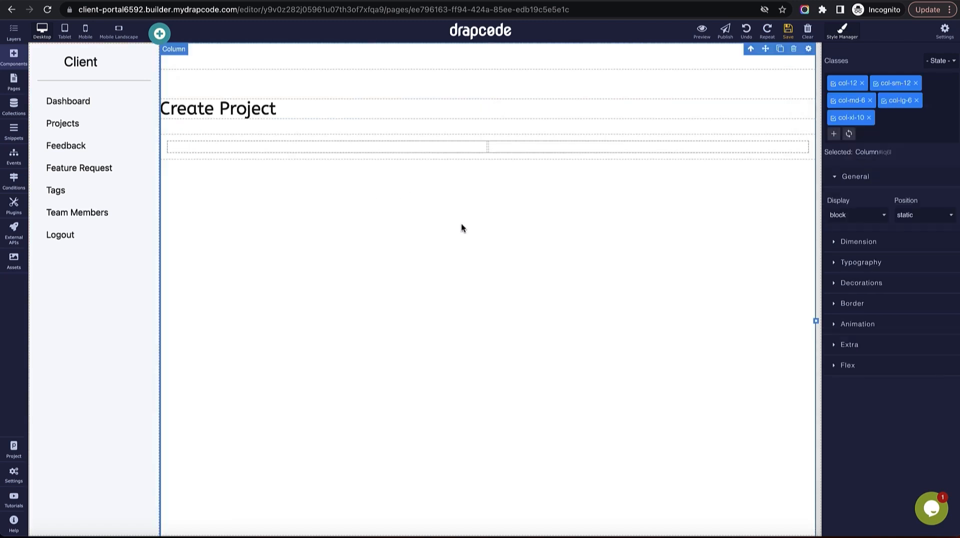
Place a Collection Form in the left column, based on the Project collection.
{"action": "left_click", "coordinate": [14, 54]}
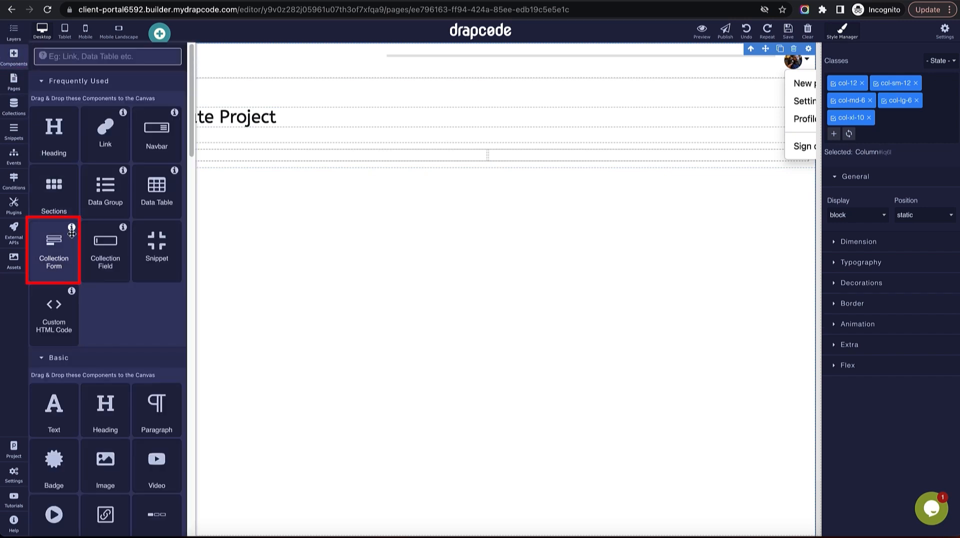
{"action": "left_click_drag", "start_coordinate": [62, 260], "coordinate": [325, 160]}
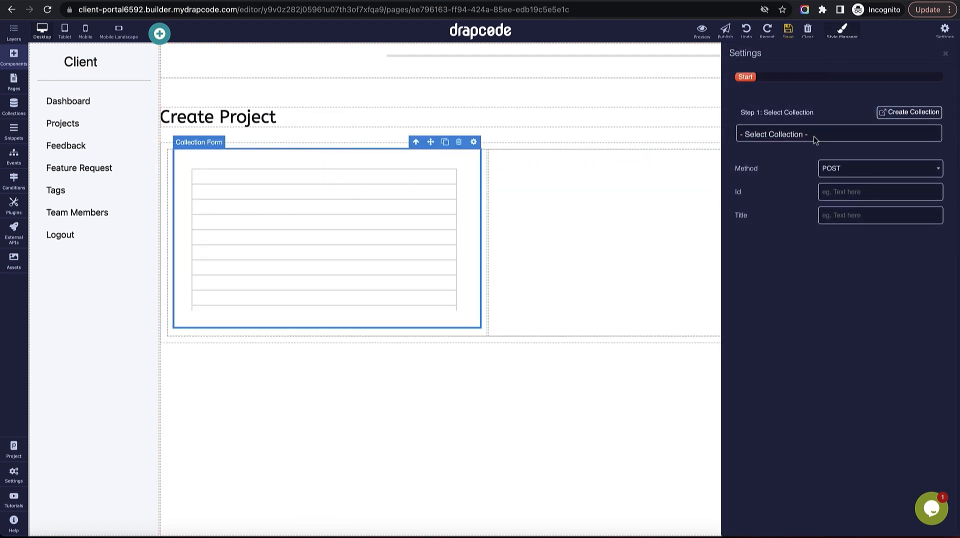
{"action": "left_click", "coordinate": [831, 134]}
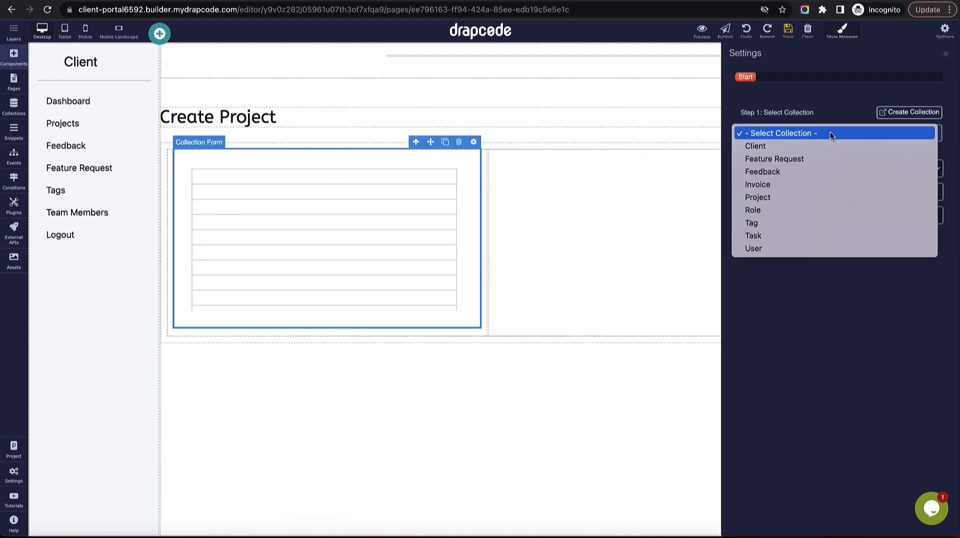
{"action": "left_click", "coordinate": [829, 197]}
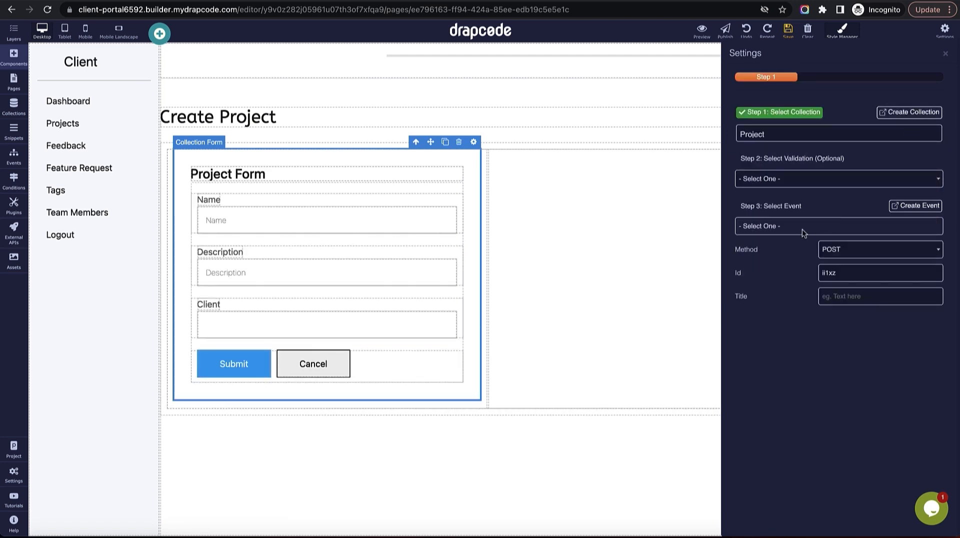
{"action": "left_click", "coordinate": [945, 53]}
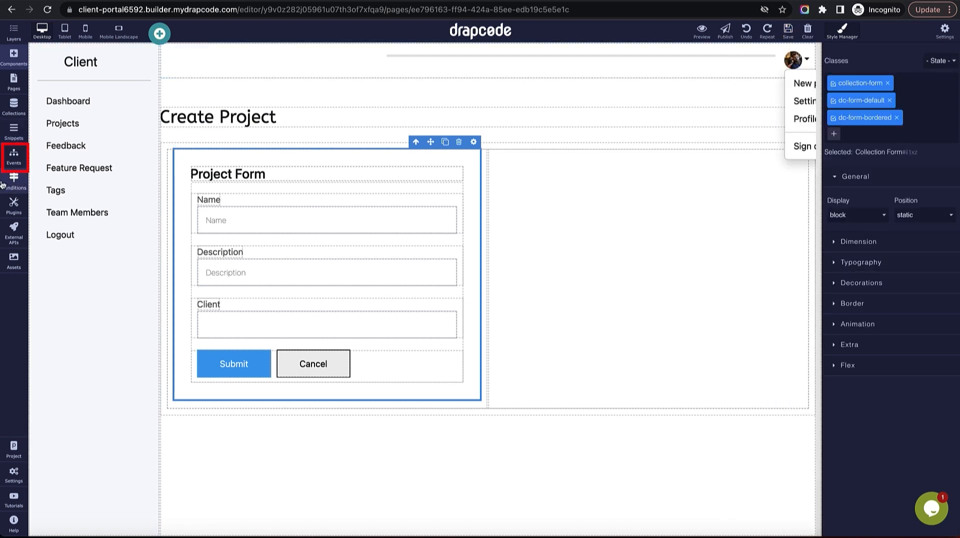
Create a new event named 'Create Project by Client'.
{"action": "left_click", "coordinate": [14, 156]}
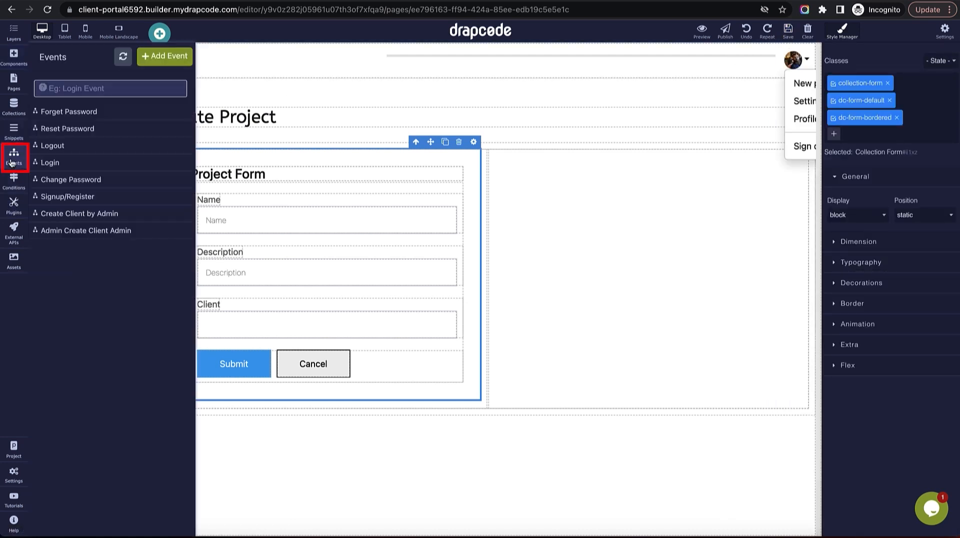
{"action": "left_click", "coordinate": [166, 57]}
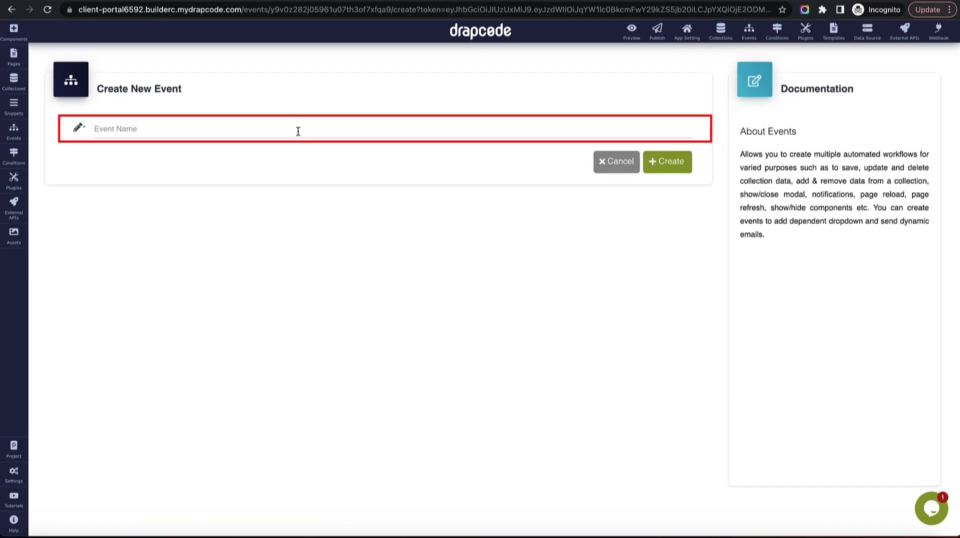
{"action": "left_click", "coordinate": [297, 128]}
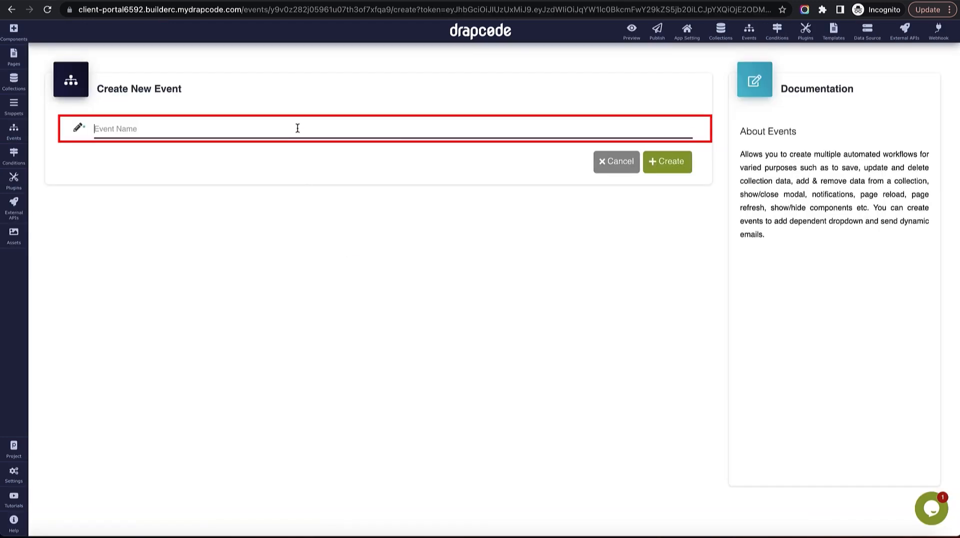
{"action": "type", "text": "Create project by Client"}
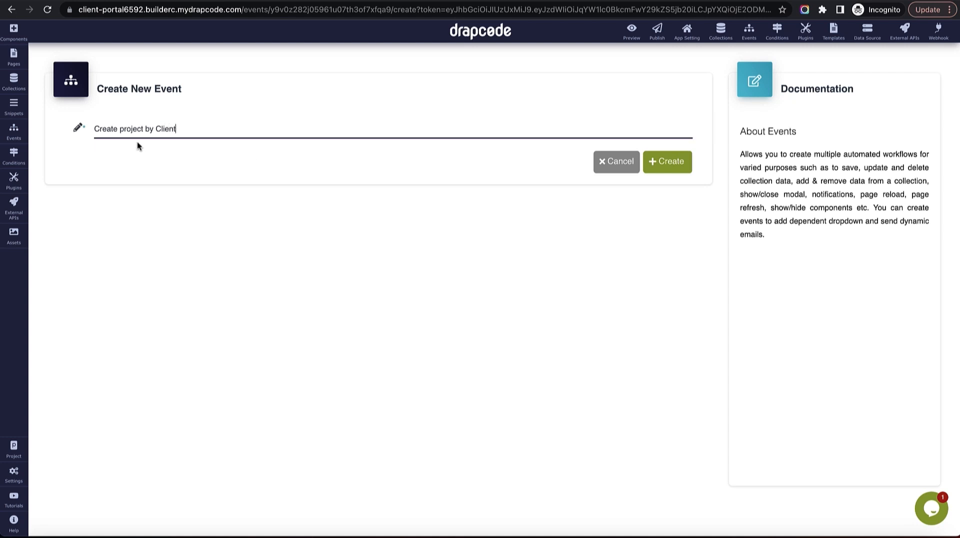
{"action": "type", "text": "P"}
{"action": "left_click", "coordinate": [675, 163]}
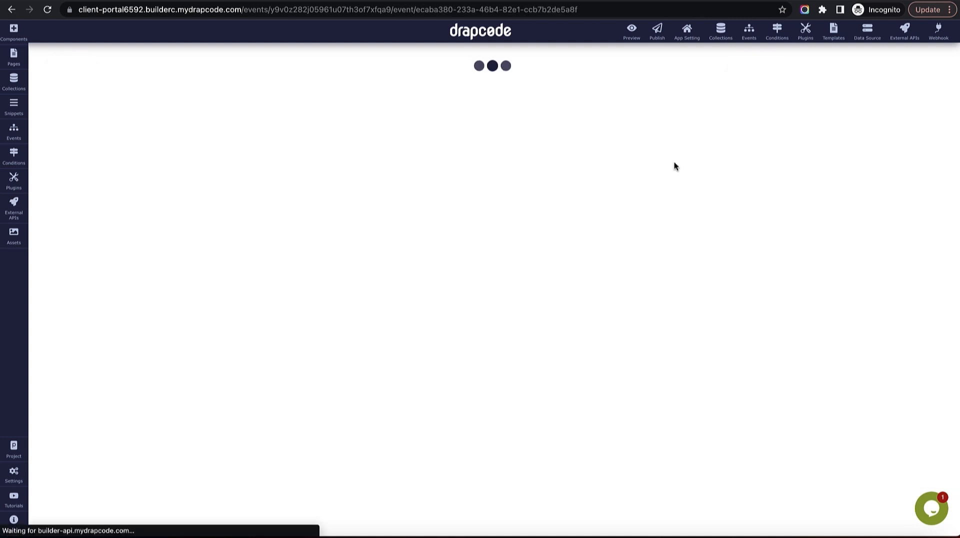
Add a Save Data step for Project with messages 'Project Created Successfully' and 'Error'.
{"action": "left_click", "coordinate": [378, 195]}
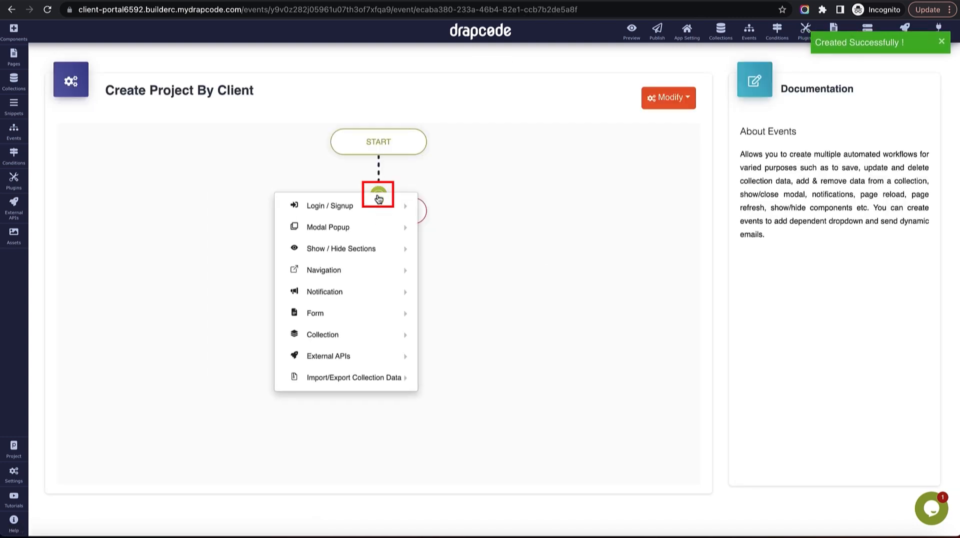
{"action": "mouse_move", "coordinate": [426, 270]}
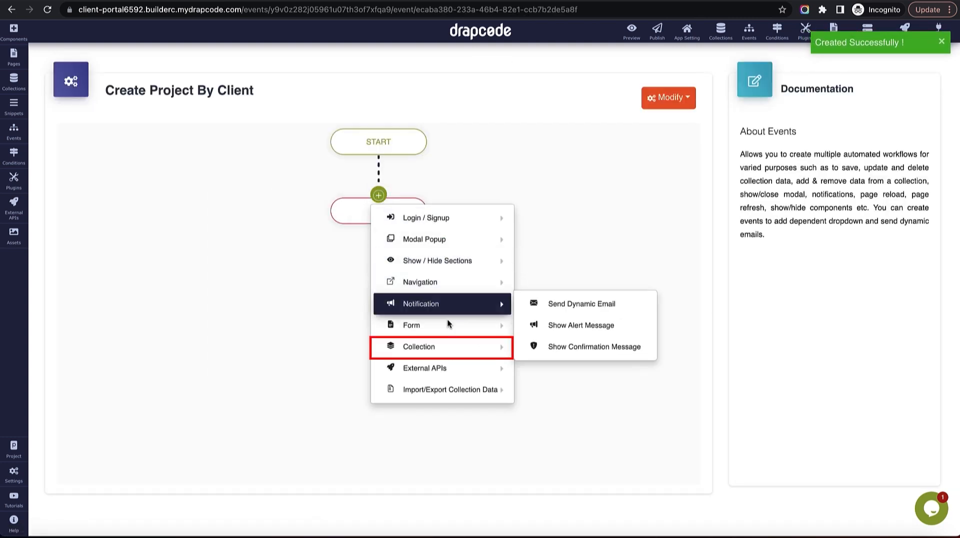
{"action": "mouse_move", "coordinate": [472, 351]}
{"action": "left_click", "coordinate": [574, 345]}
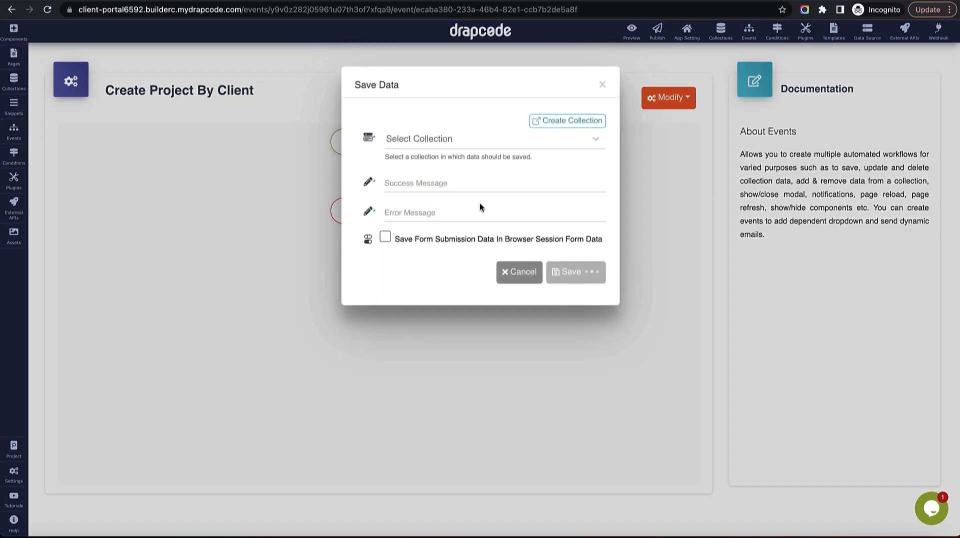
{"action": "left_click", "coordinate": [477, 151]}
{"action": "scroll", "coordinate": [472, 226], "scroll_direction": "down", "scroll_amount": 1}
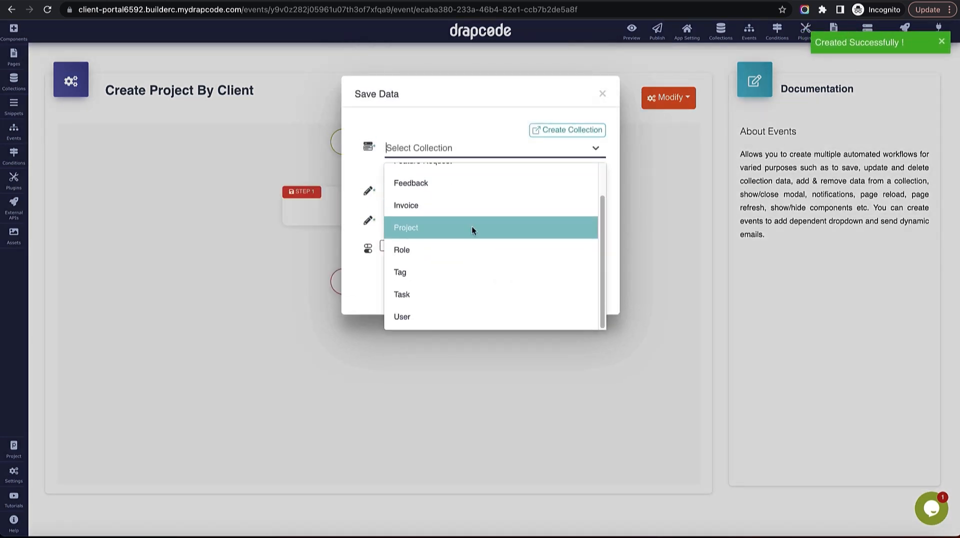
{"action": "left_click", "coordinate": [472, 226]}
{"action": "left_click", "coordinate": [454, 283]}
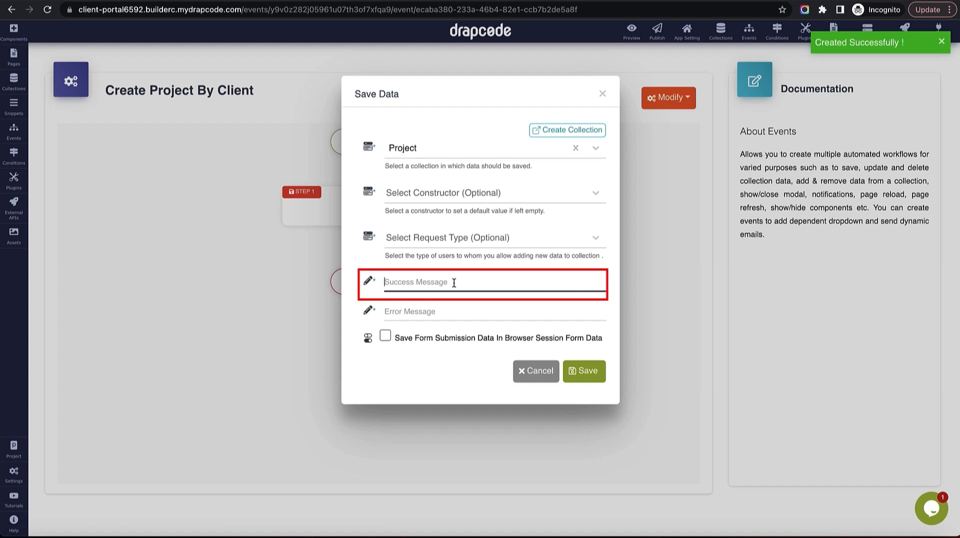
{"action": "type", "text": "Project "}
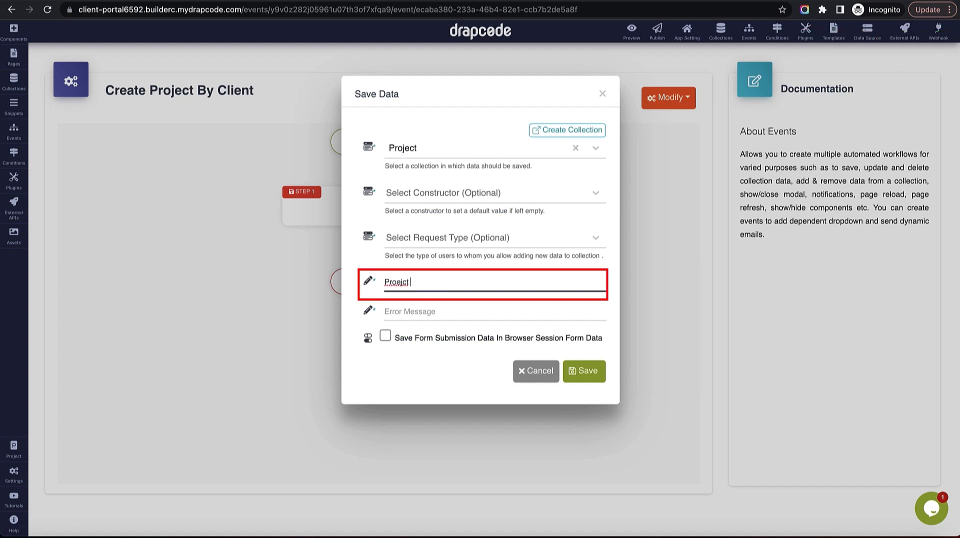
{"action": "type", "text": "Created"}
{"action": "double_click", "coordinate": [400, 282]}
{"action": "type", "text": "Project Created Succe"}
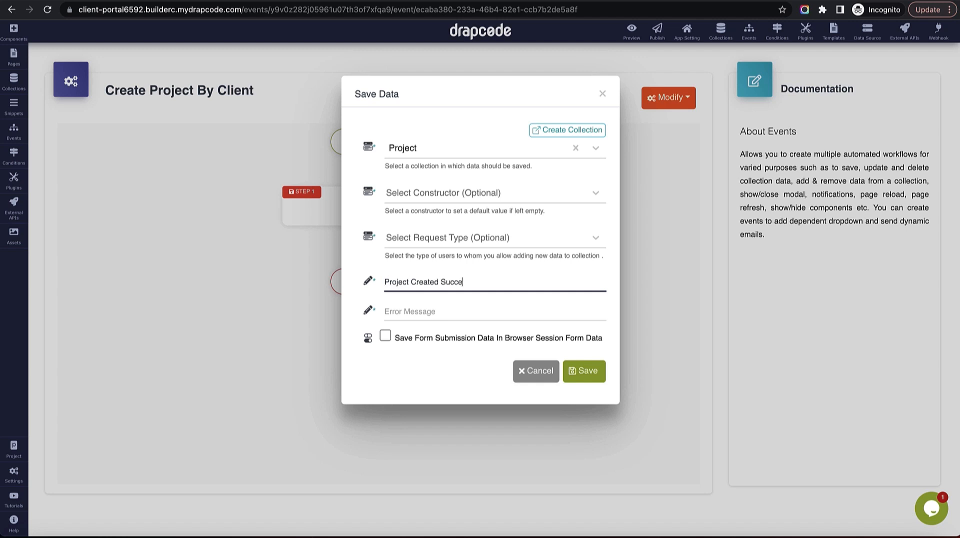
{"action": "type", "text": "ssfully"}
{"action": "key", "text": "Tab"}
{"action": "type", "text": "E"}
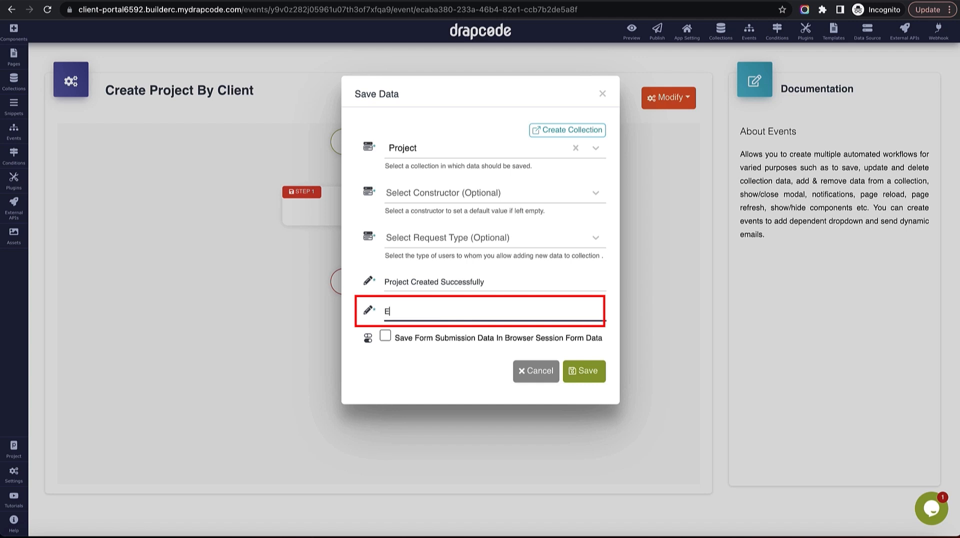
{"action": "type", "text": "rror"}
{"action": "left_click", "coordinate": [582, 373]}
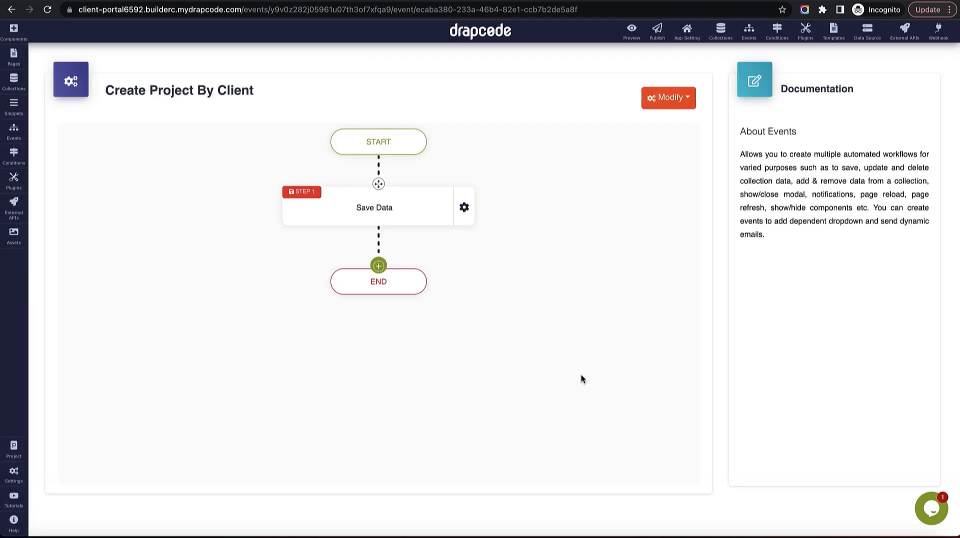
Add a Page Redirect step to the Client - Project List page.
{"action": "left_click", "coordinate": [381, 269]}
{"action": "mouse_move", "coordinate": [409, 335]}
{"action": "mouse_move", "coordinate": [417, 353]}
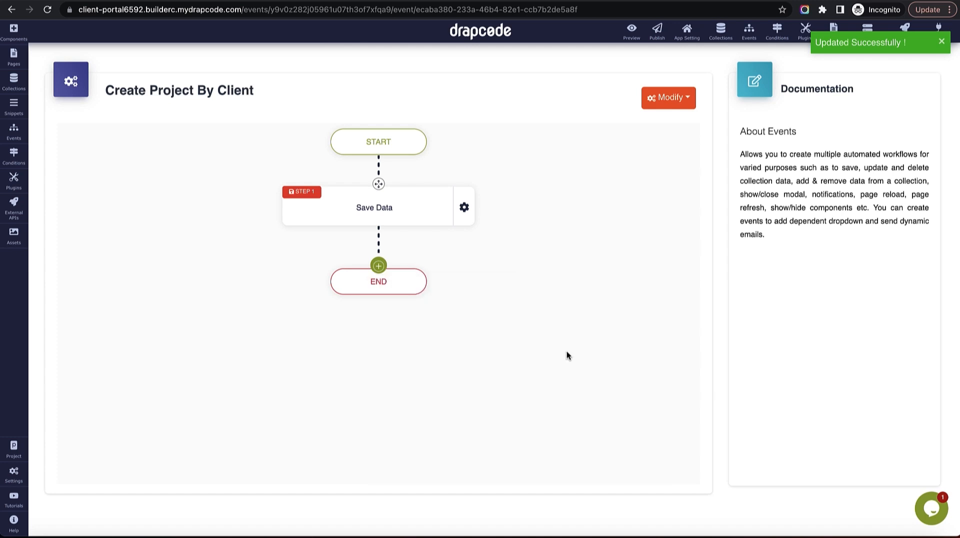
{"action": "left_click", "coordinate": [564, 352]}
{"action": "left_click", "coordinate": [498, 152]}
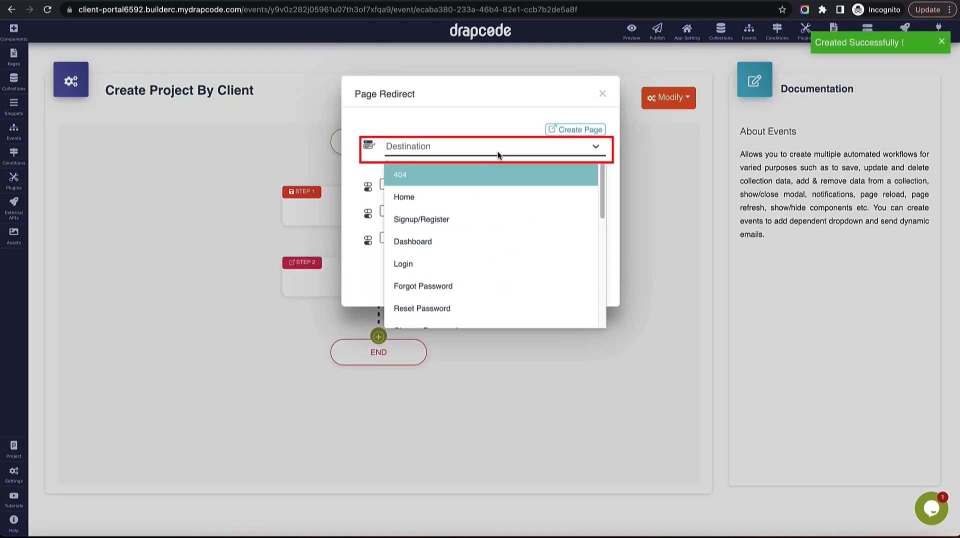
{"action": "type", "text": "proje"}
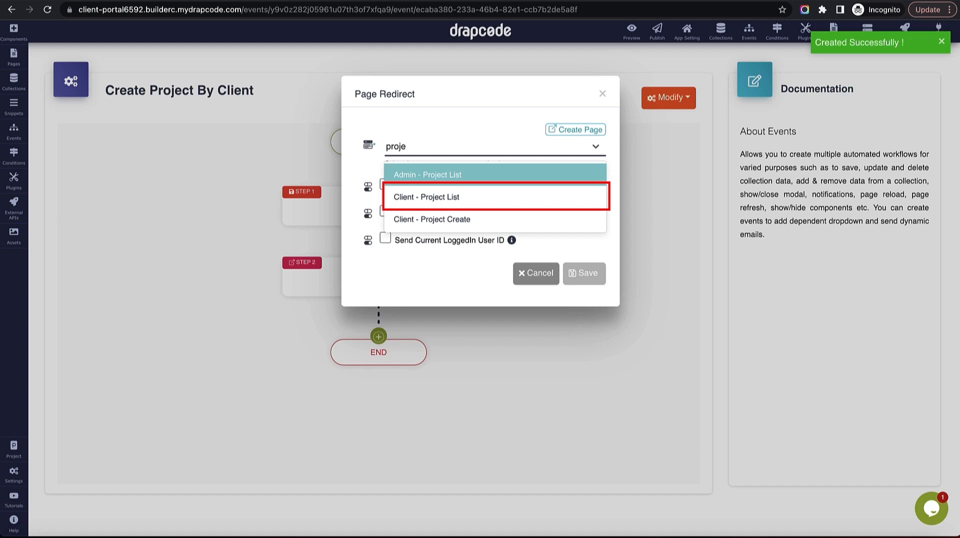
{"action": "left_click", "coordinate": [490, 196]}
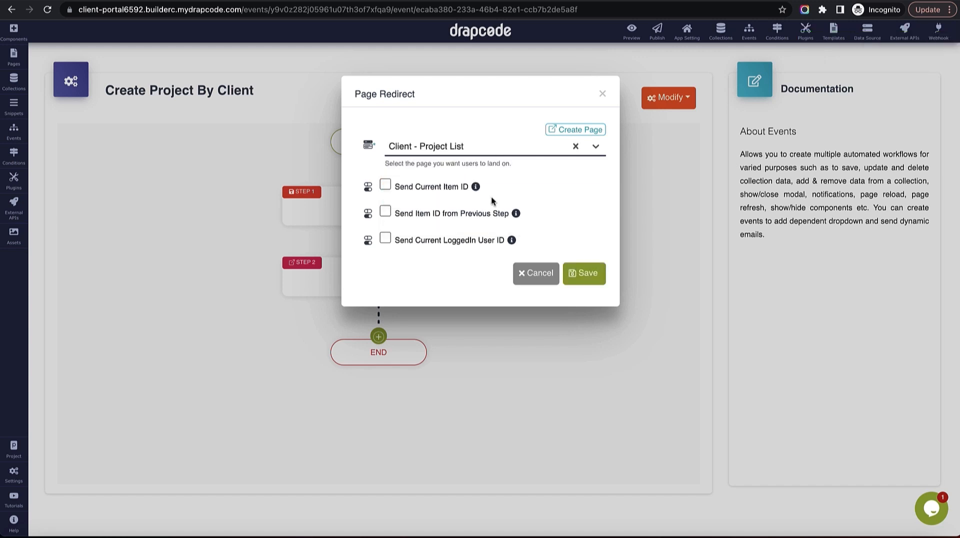
{"action": "left_click", "coordinate": [583, 274]}
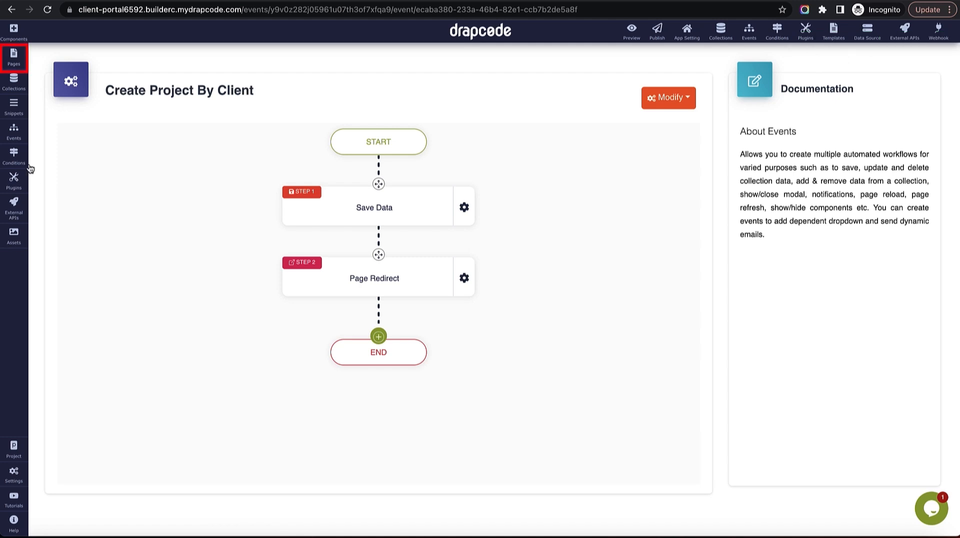
Start a new page named 'Client - Project Details'.
{"action": "left_click", "coordinate": [15, 59]}
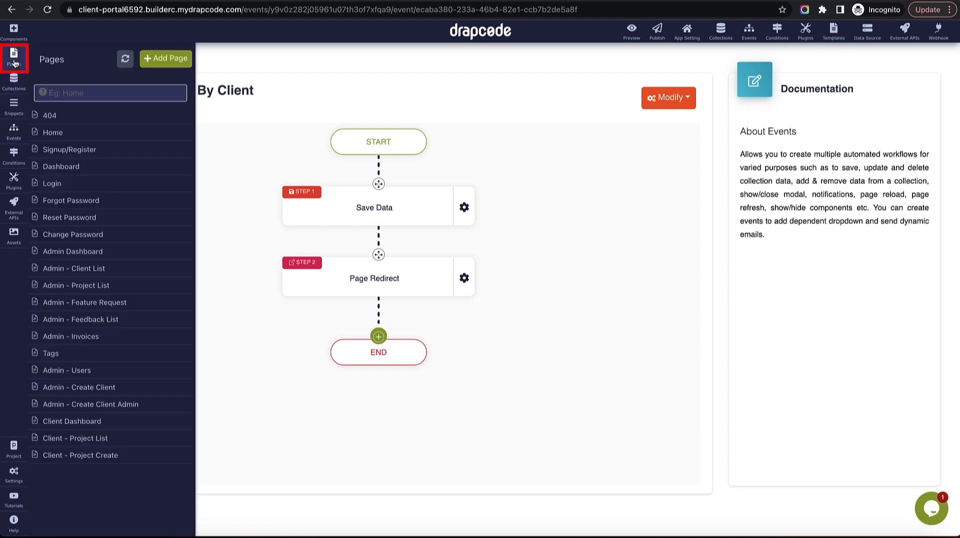
{"action": "left_click", "coordinate": [164, 60]}
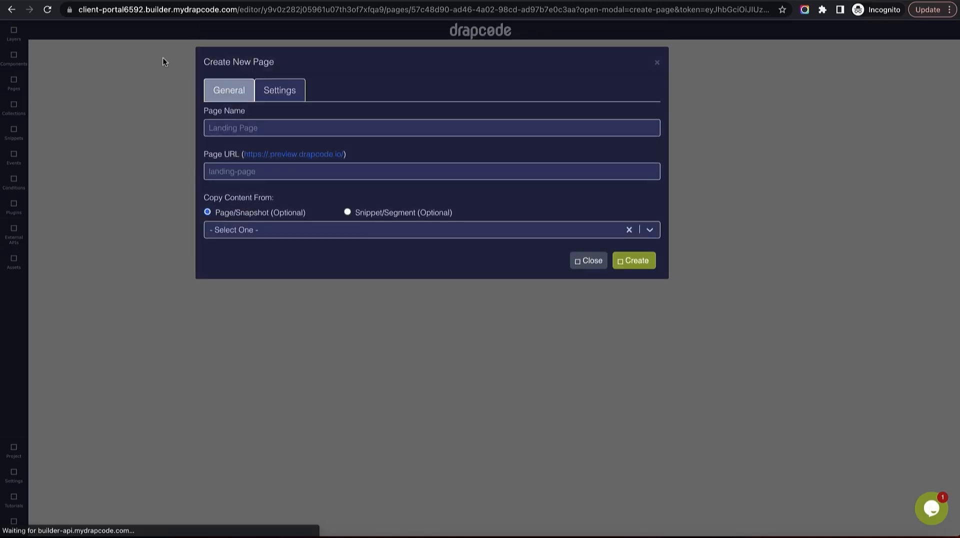
{"action": "left_click", "coordinate": [263, 126]}
{"action": "type", "text": "Clien"}
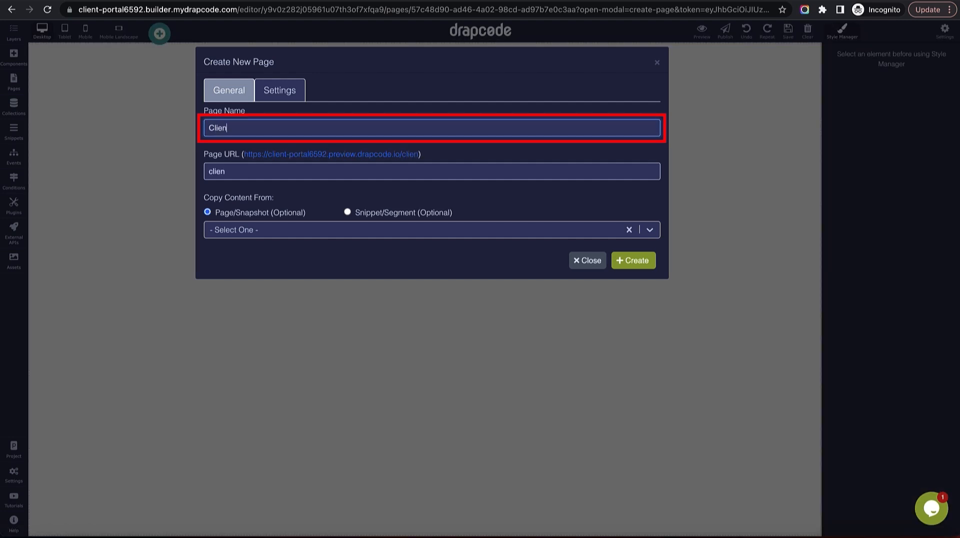
{"action": "type", "text": "t - Proje"}
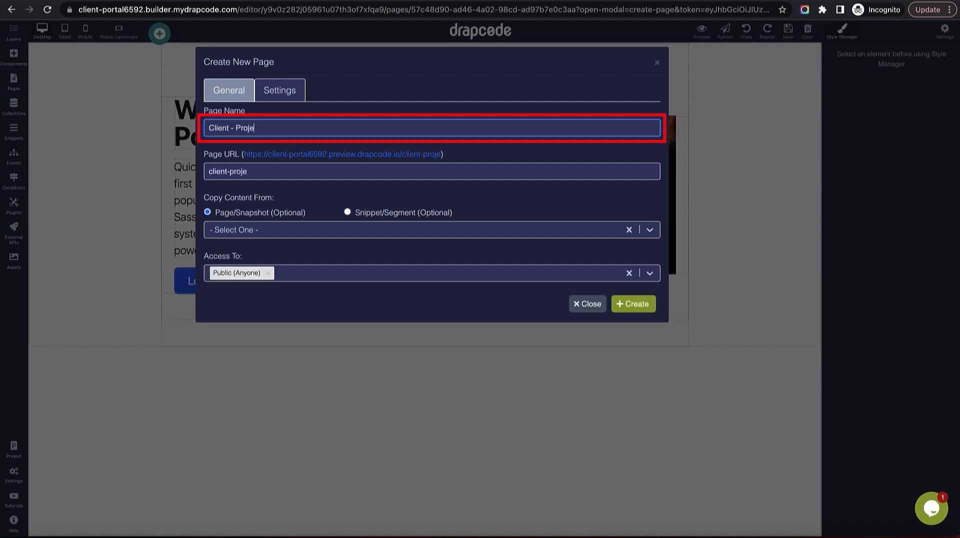
{"action": "type", "text": "ct Details Page"}
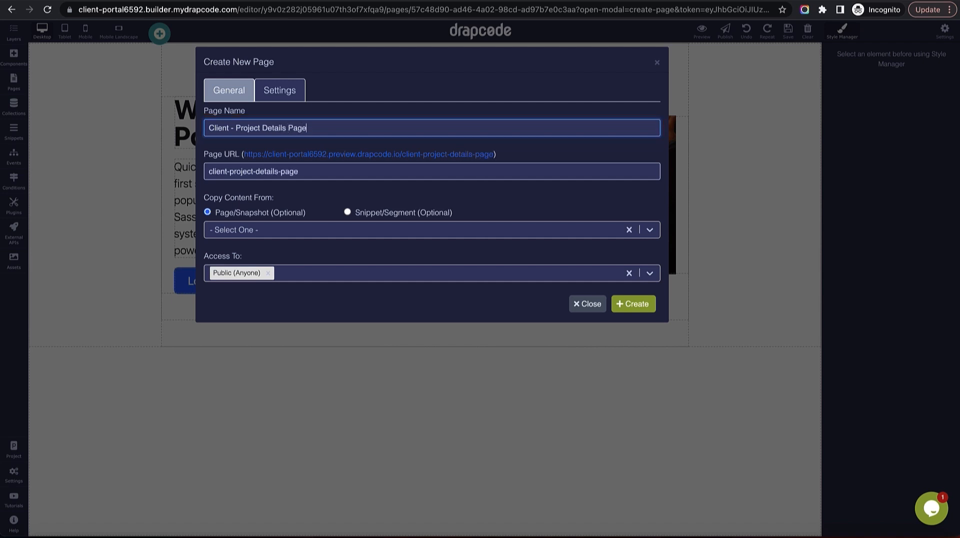
{"action": "key", "text": "BackSpace"}
{"action": "key", "text": "BackSpace"}
{"action": "key", "text": "BackSpace"}
{"action": "key", "text": "BackSpace"}
Copy content from Client Dashboard, allow Client Admin and Client Team Member roles, and create the page.
{"action": "left_click", "coordinate": [281, 230]}
{"action": "left_click", "coordinate": [281, 272]}
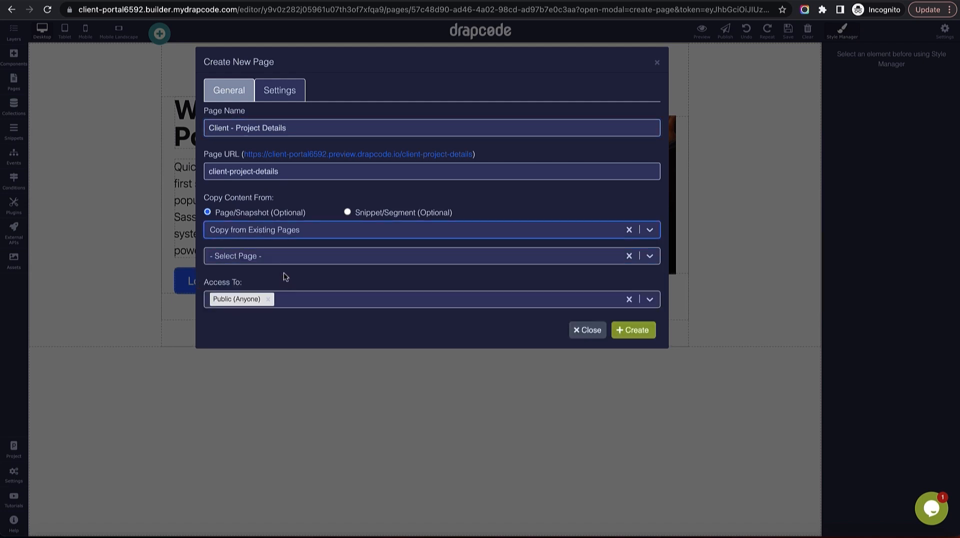
{"action": "left_click", "coordinate": [287, 257]}
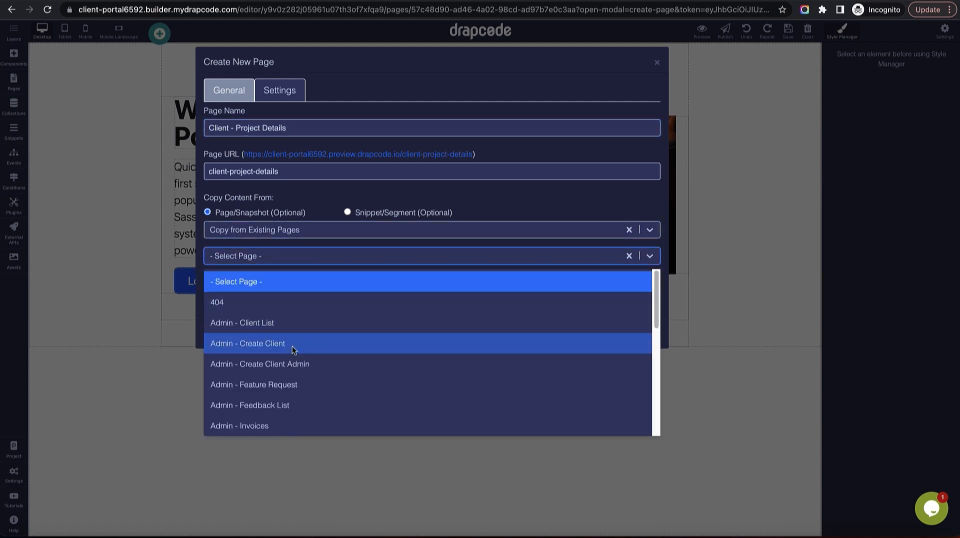
{"action": "scroll", "coordinate": [306, 369], "scroll_direction": "down", "scroll_amount": 3}
{"action": "scroll", "coordinate": [307, 368], "scroll_direction": "down", "scroll_amount": 3}
{"action": "left_click", "coordinate": [306, 317]}
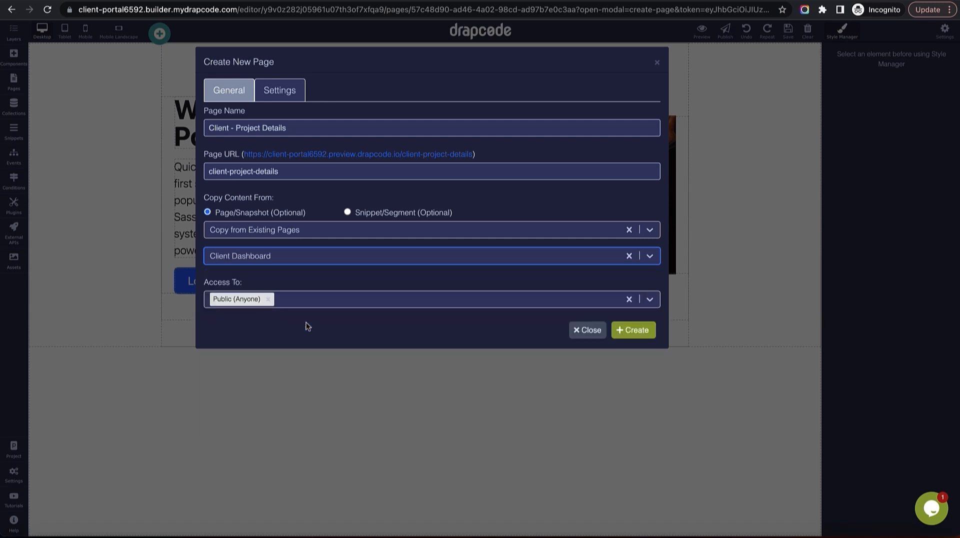
{"action": "left_click", "coordinate": [308, 299]}
{"action": "left_click", "coordinate": [309, 345]}
{"action": "left_click", "coordinate": [339, 303]}
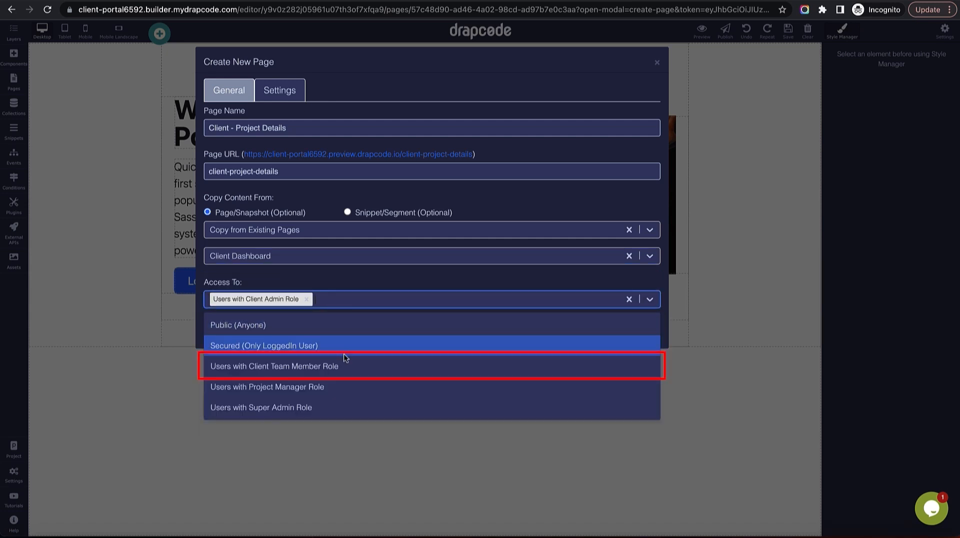
{"action": "left_click", "coordinate": [346, 366]}
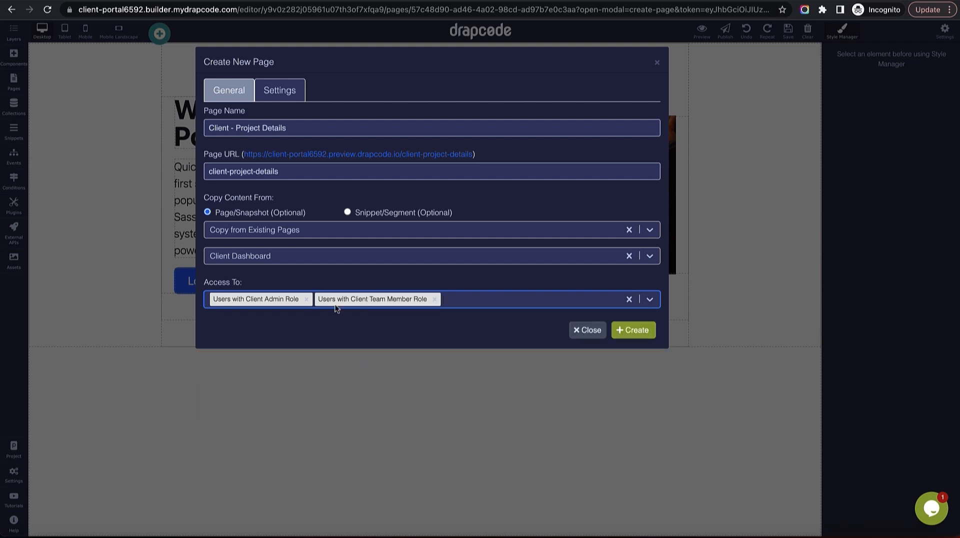
{"action": "left_click", "coordinate": [642, 332]}
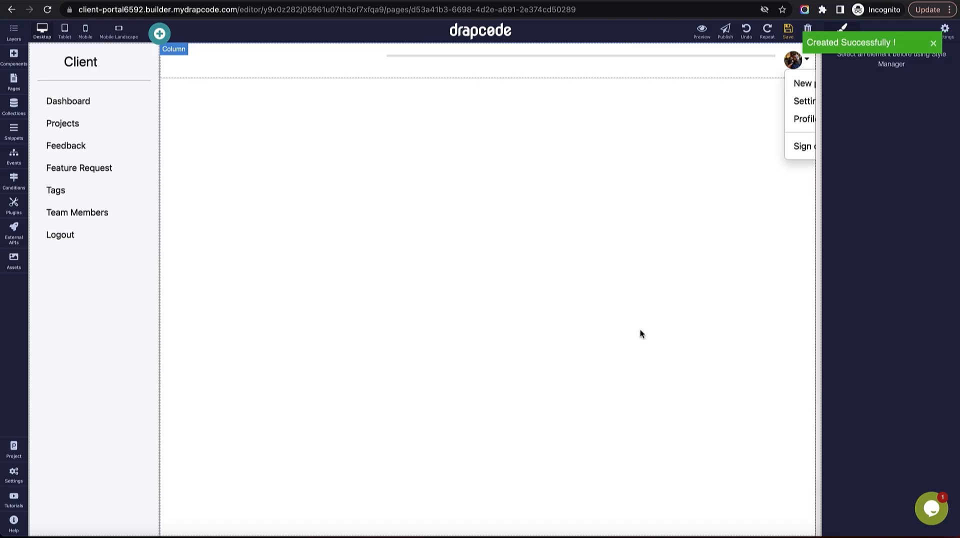
On Client - Project Create, set the Project Form's event to Create Project by Client.
{"action": "left_click", "coordinate": [15, 84]}
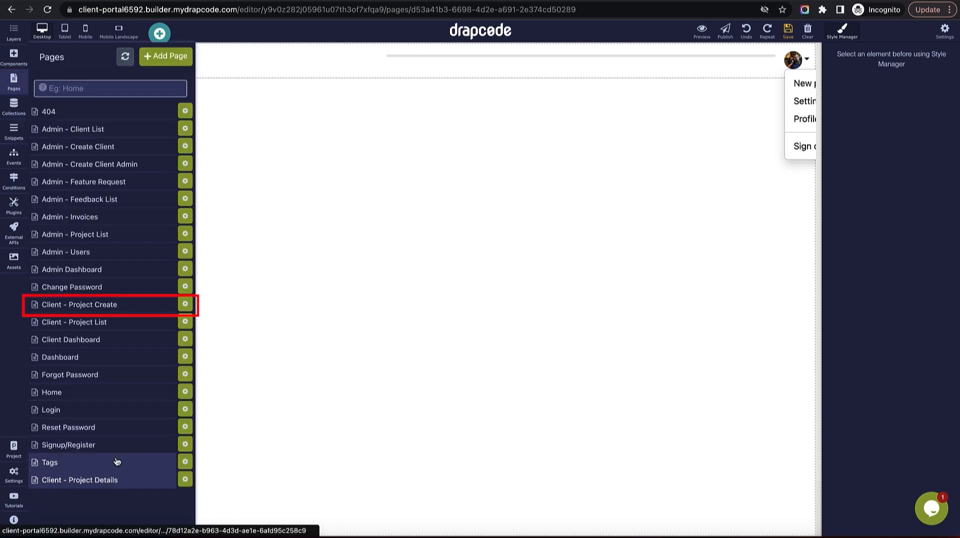
{"action": "left_click", "coordinate": [120, 310]}
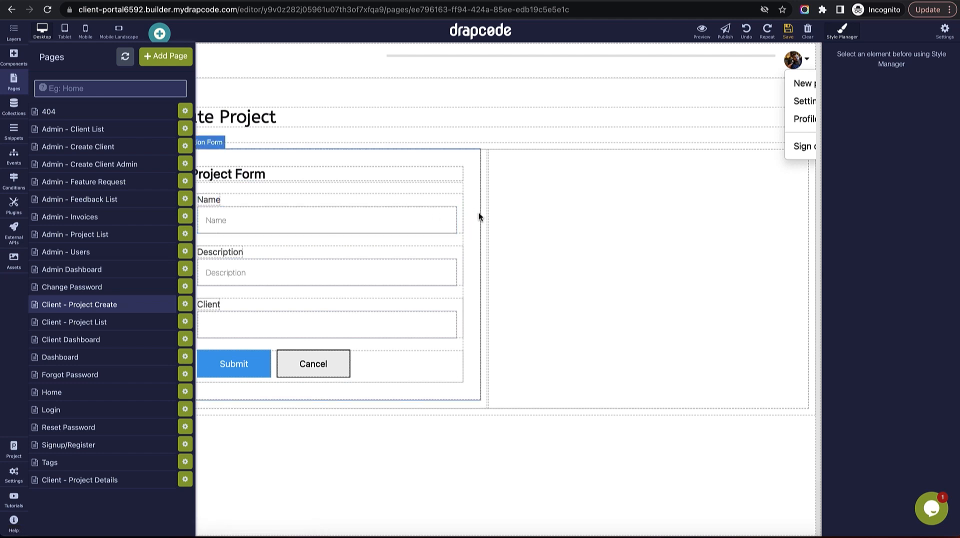
{"action": "left_click", "coordinate": [478, 215]}
{"action": "left_click", "coordinate": [474, 142]}
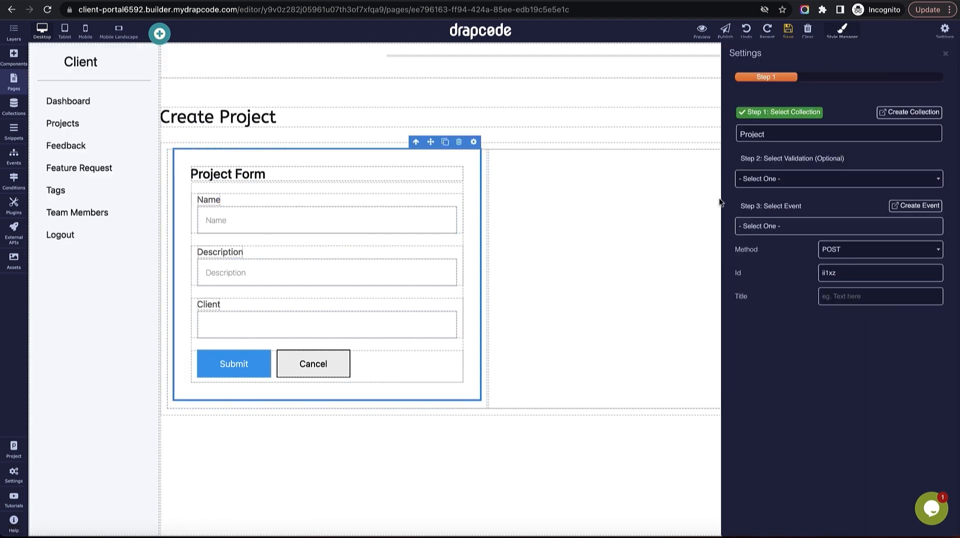
{"action": "left_click", "coordinate": [792, 227]}
{"action": "left_click", "coordinate": [797, 342]}
{"action": "left_click", "coordinate": [945, 54]}
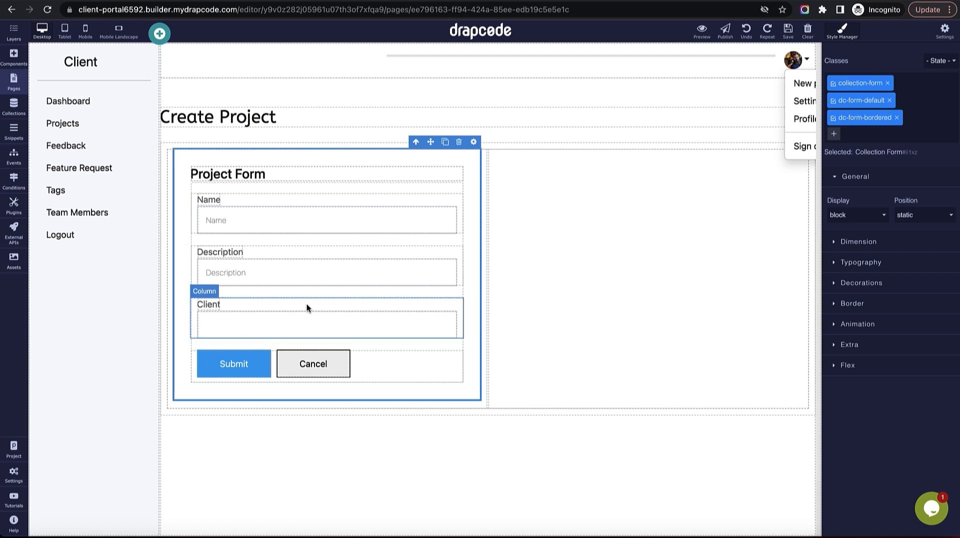
{"action": "left_click", "coordinate": [313, 318]}
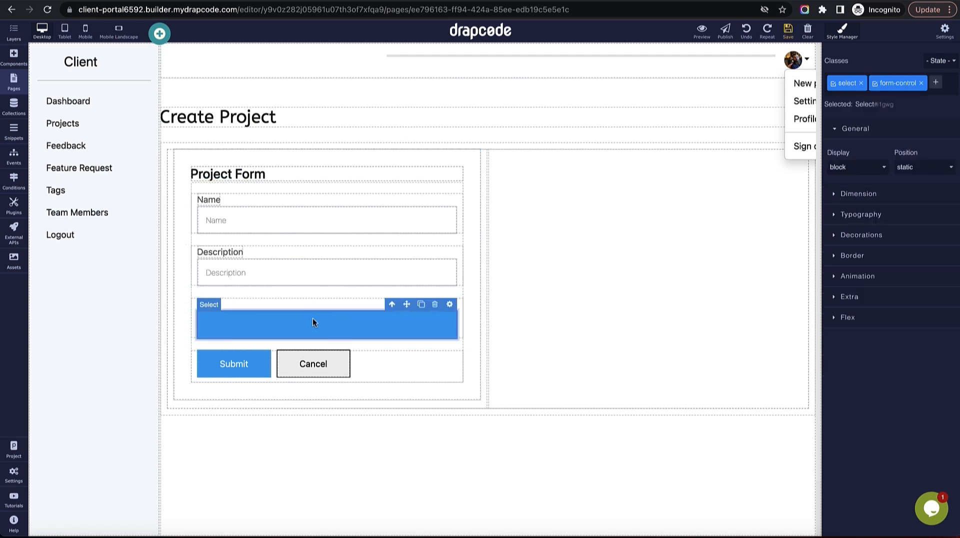
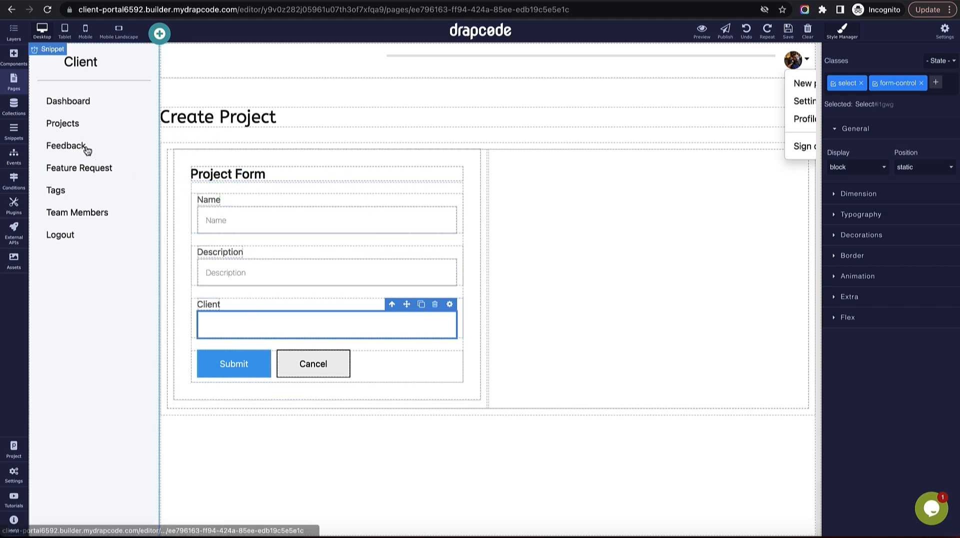
Open Client - Project List and delete the second sample card along with its image.
{"action": "left_click", "coordinate": [13, 81]}
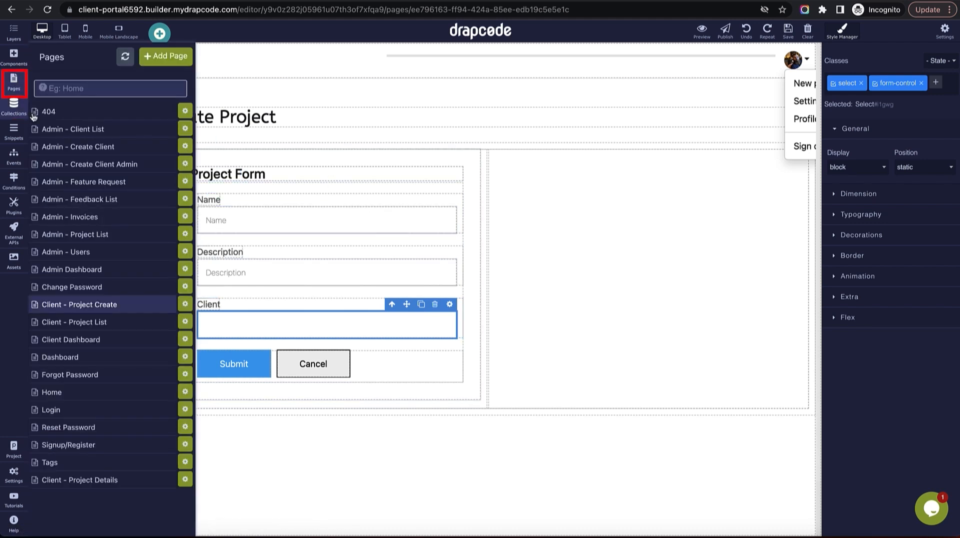
{"action": "left_click", "coordinate": [90, 325]}
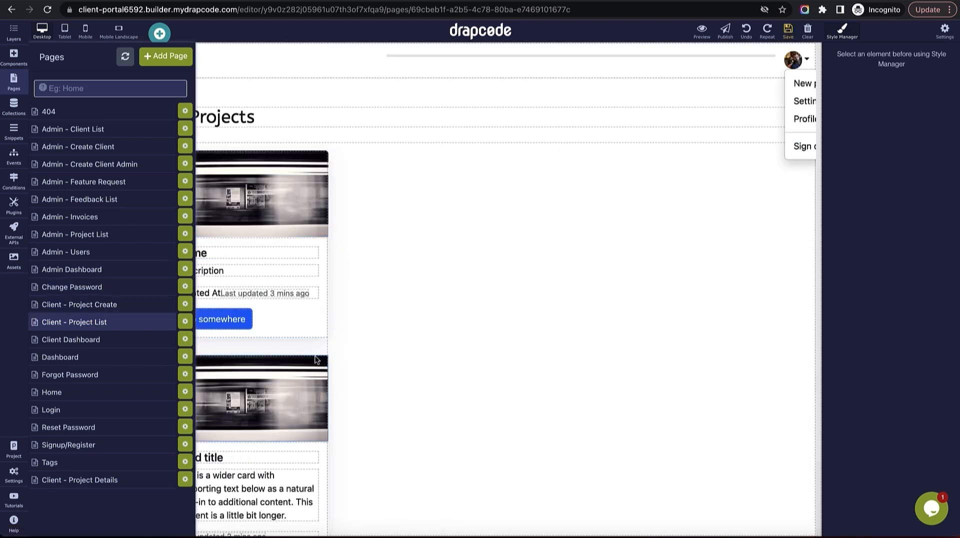
{"action": "left_click", "coordinate": [315, 360]}
{"action": "left_click", "coordinate": [306, 349]}
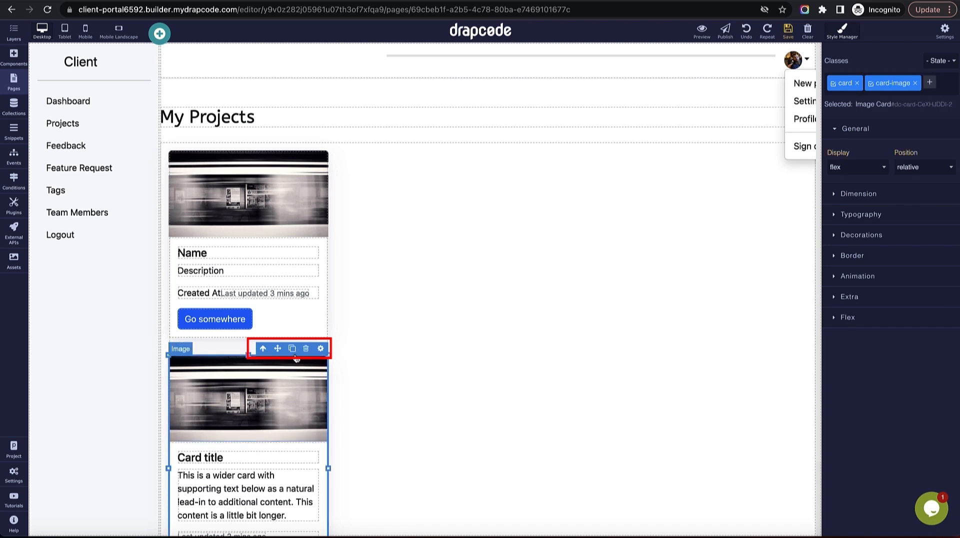
{"action": "left_click", "coordinate": [306, 348]}
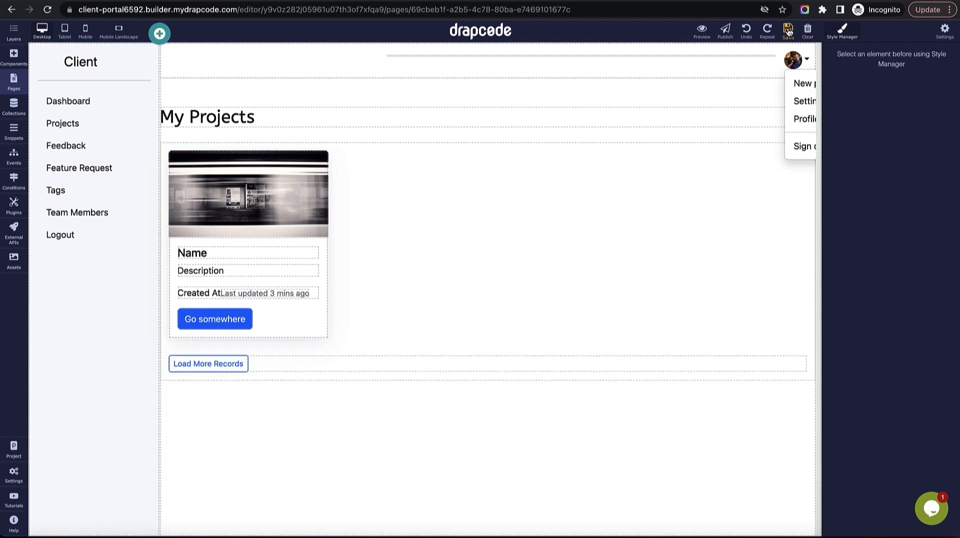
Add a blank two-column section at the top of the page.
{"action": "left_click", "coordinate": [9, 57]}
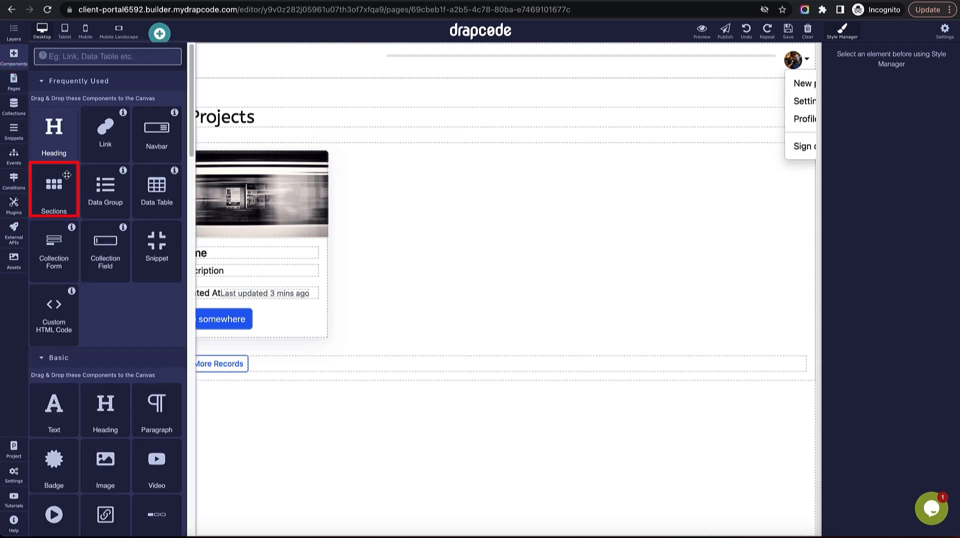
{"action": "left_click_drag", "start_coordinate": [56, 199], "coordinate": [280, 145]}
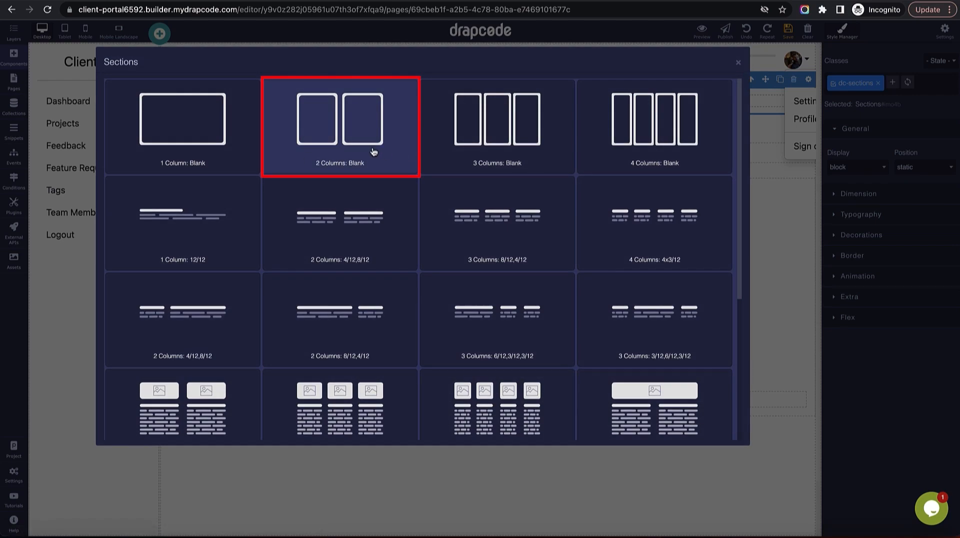
{"action": "left_click", "coordinate": [335, 145]}
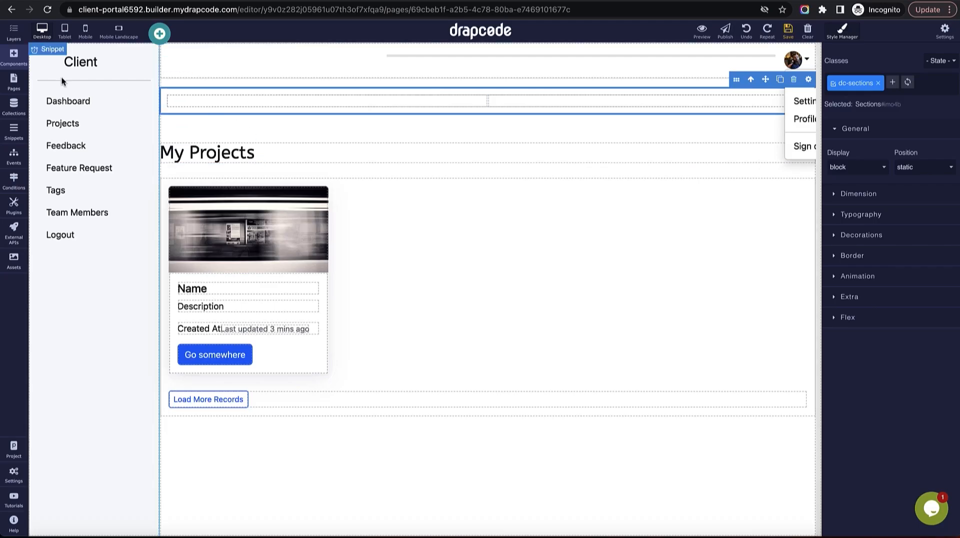
Place a link in the right column pointing to Client - Project Create.
{"action": "left_click", "coordinate": [15, 59]}
{"action": "left_click_drag", "start_coordinate": [104, 134], "coordinate": [594, 100]}
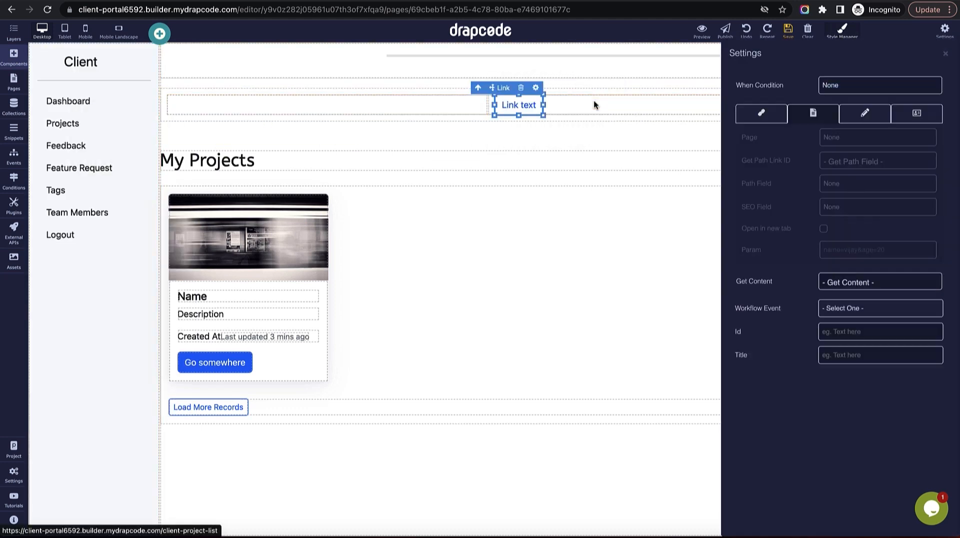
{"action": "left_click", "coordinate": [849, 137]}
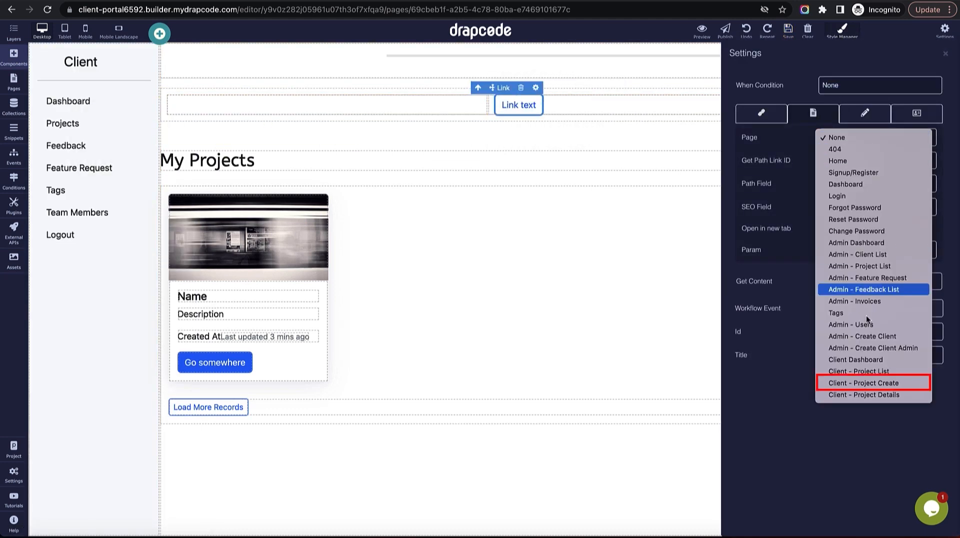
{"action": "left_click", "coordinate": [865, 382]}
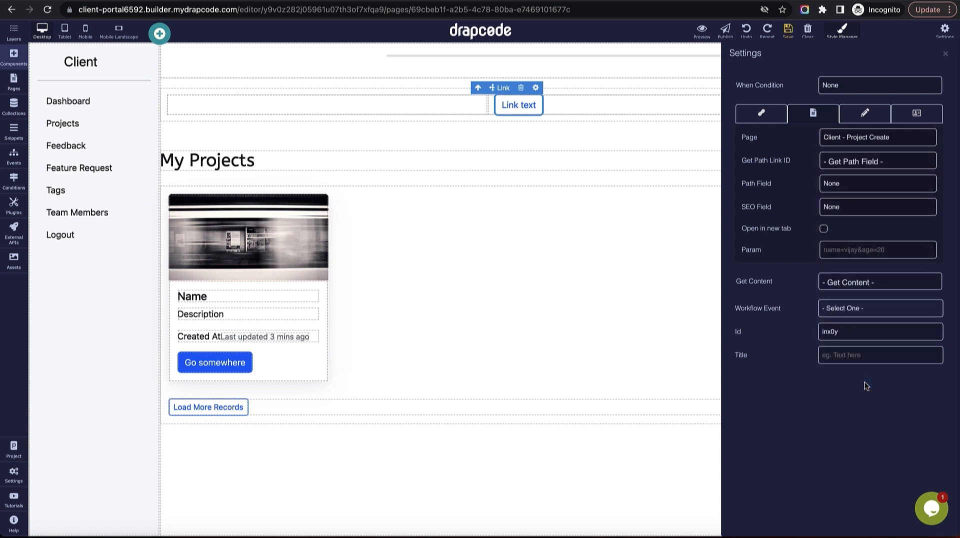
{"action": "left_click", "coordinate": [945, 55]}
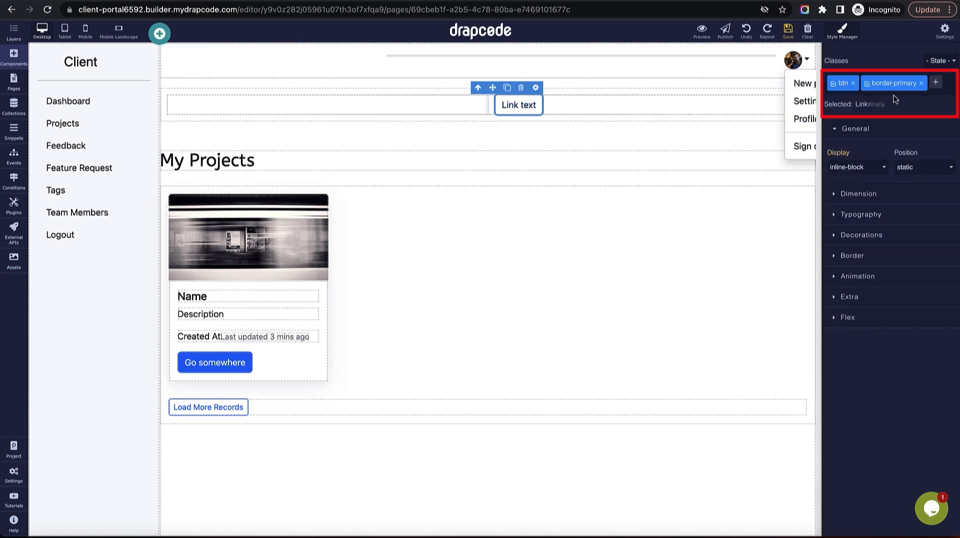
Replace the link's border-primary class with btn-primary.
{"action": "left_click", "coordinate": [921, 83]}
{"action": "left_click", "coordinate": [872, 83]}
{"action": "type", "text": "btn-"}
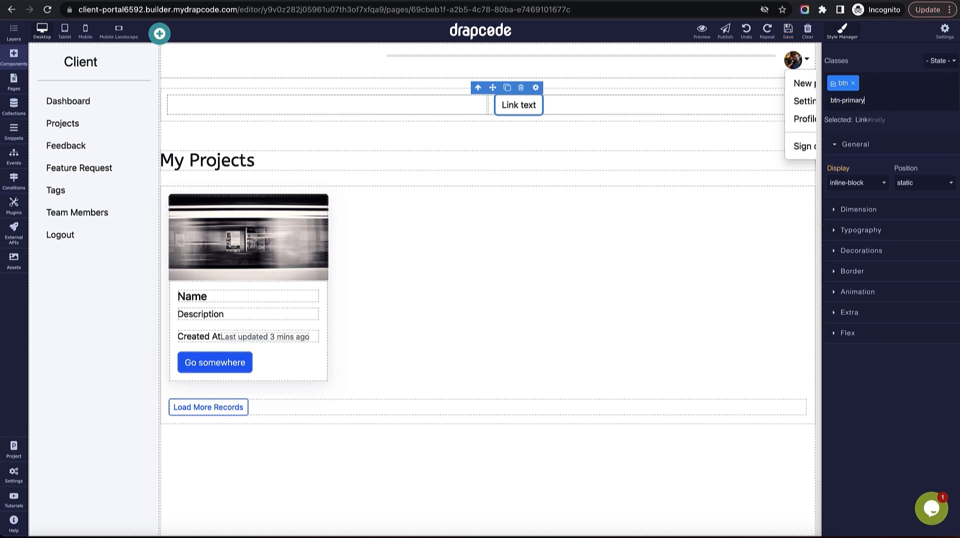
{"action": "type", "text": "primary"}
{"action": "key", "text": "Return"}
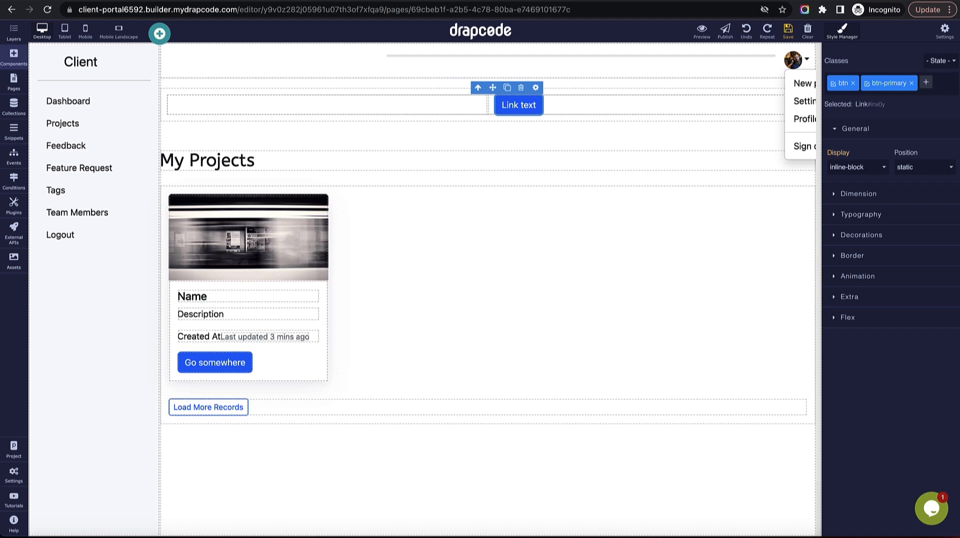
Change the link text to 'Create Project'.
{"action": "double_click", "coordinate": [515, 111]}
{"action": "key", "text": "ctrl+a"}
{"action": "type", "text": "Cre"}
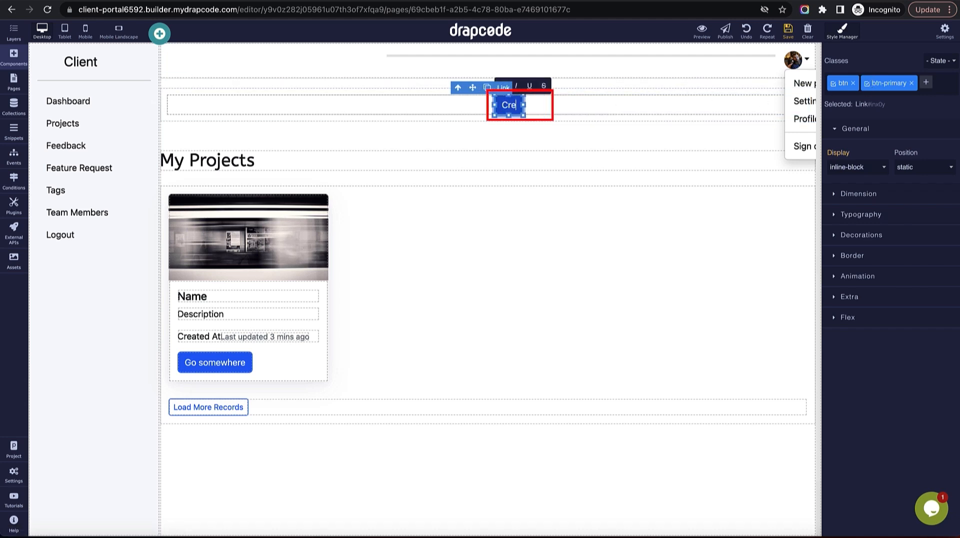
{"action": "type", "text": "ate project"}
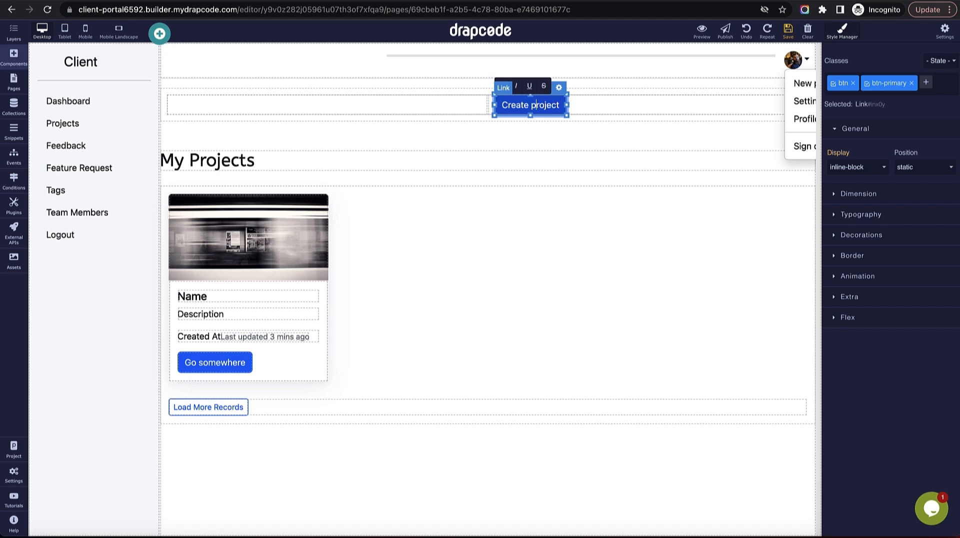
{"action": "type", "text": "P"}
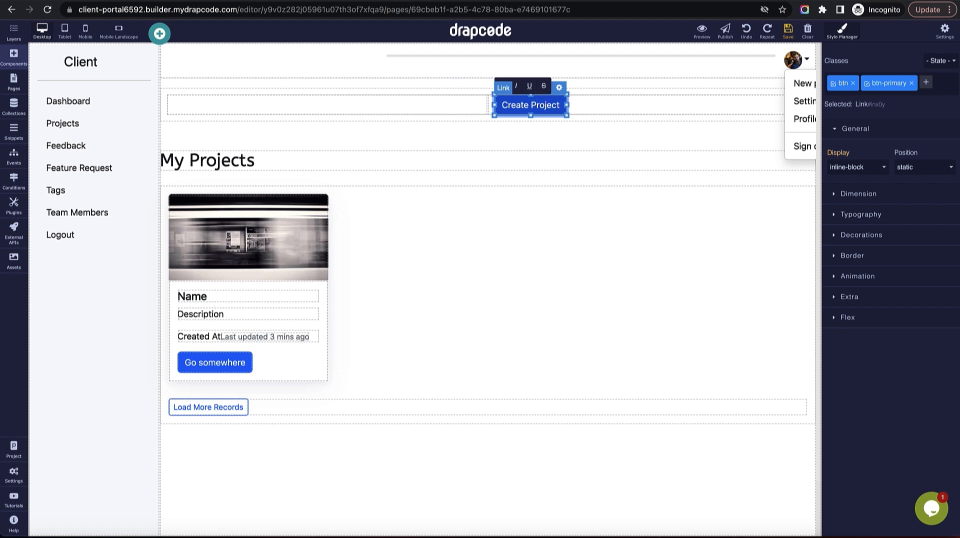
Right-align the text in the button's column.
{"action": "left_click", "coordinate": [614, 101]}
{"action": "left_click", "coordinate": [877, 285]}
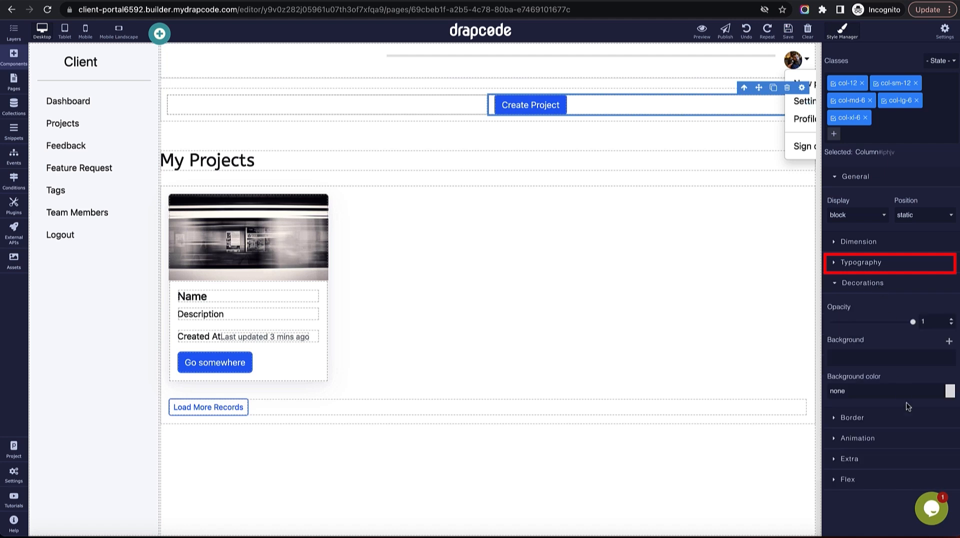
{"action": "left_click", "coordinate": [885, 268]}
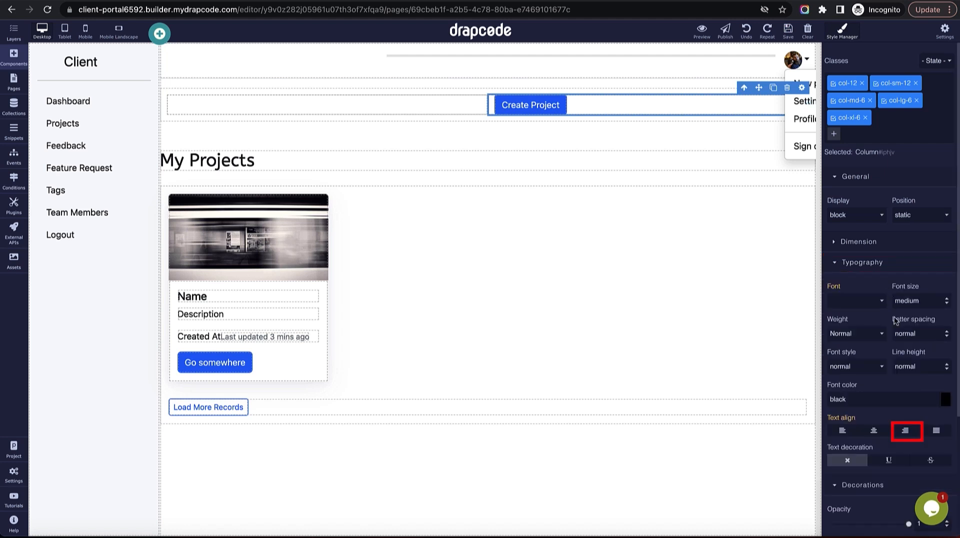
{"action": "left_click", "coordinate": [907, 431]}
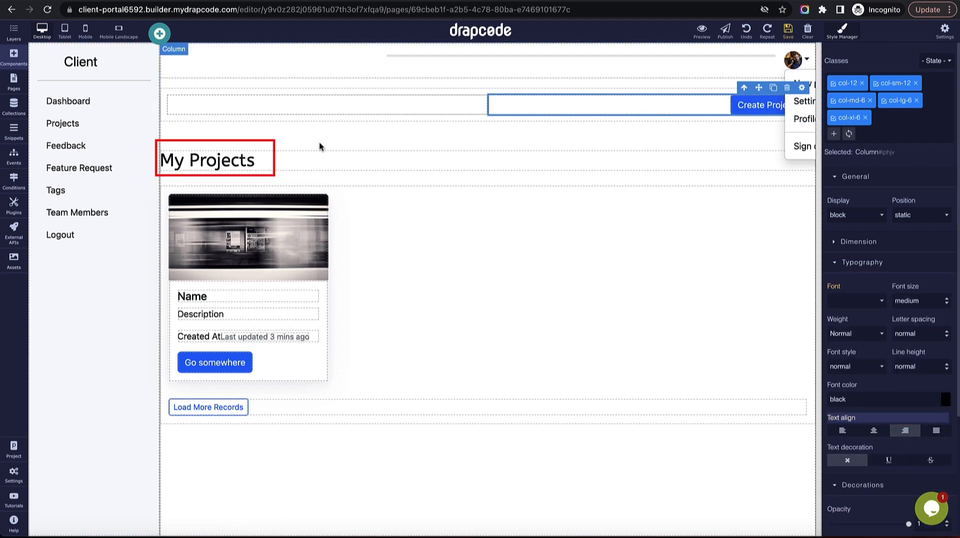
Move My Projects into the left column and give the Create Project button a 50 px top margin.
{"action": "left_click_drag", "start_coordinate": [316, 156], "coordinate": [301, 101]}
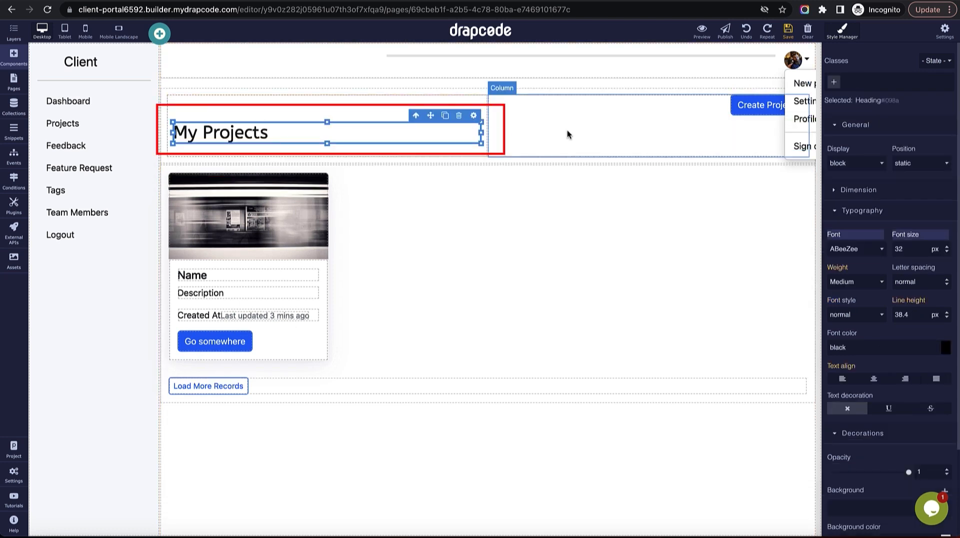
{"action": "left_click", "coordinate": [363, 107]}
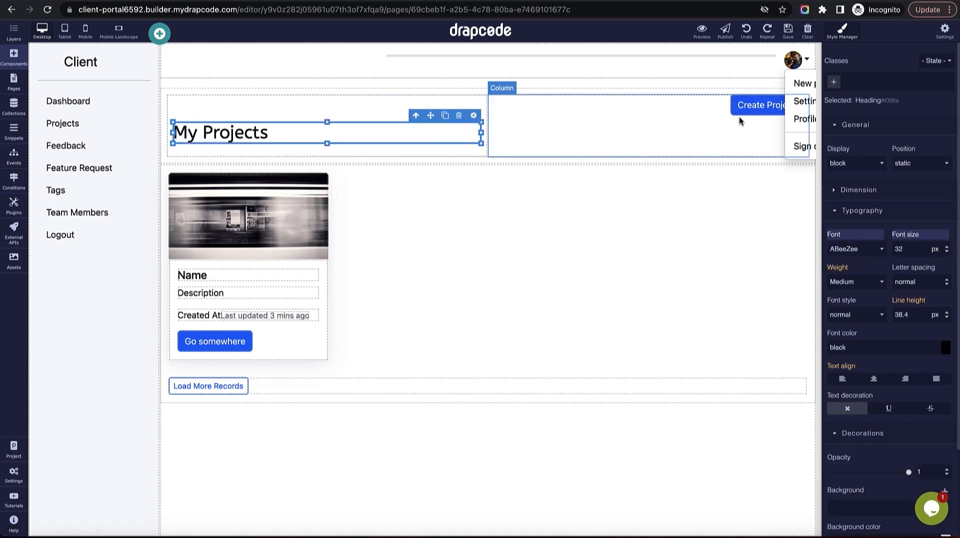
{"action": "left_click", "coordinate": [750, 106]}
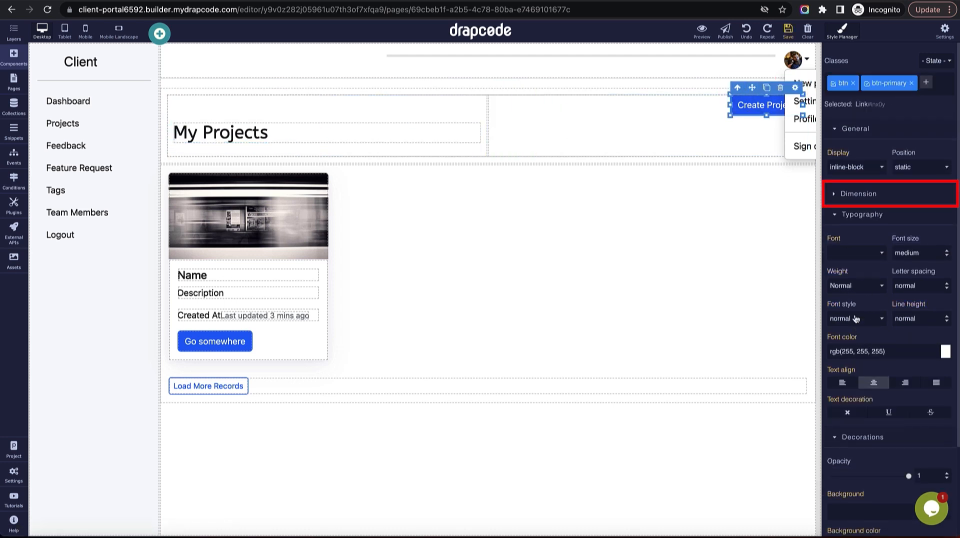
{"action": "left_click", "coordinate": [852, 196]}
{"action": "left_click", "coordinate": [852, 354]}
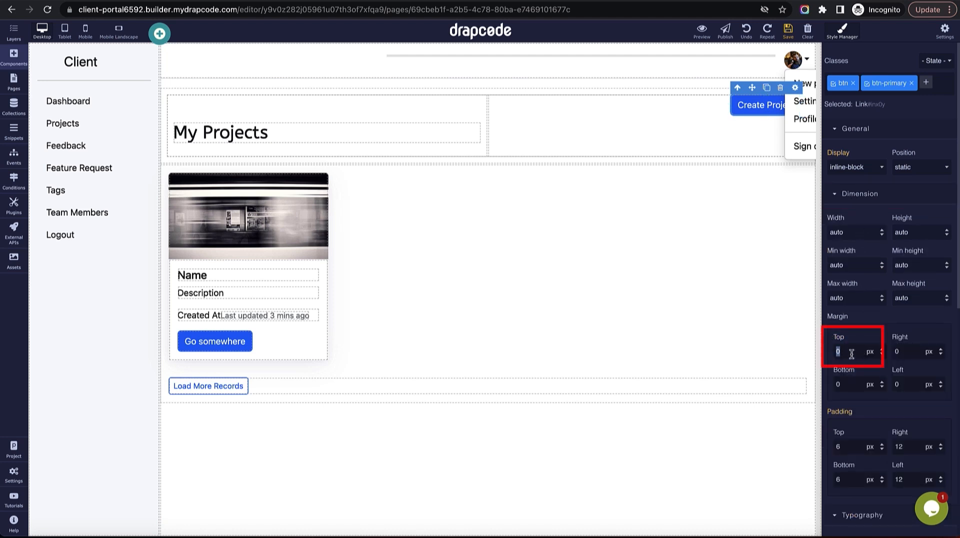
{"action": "type", "text": "50"}
{"action": "key", "text": "Return"}
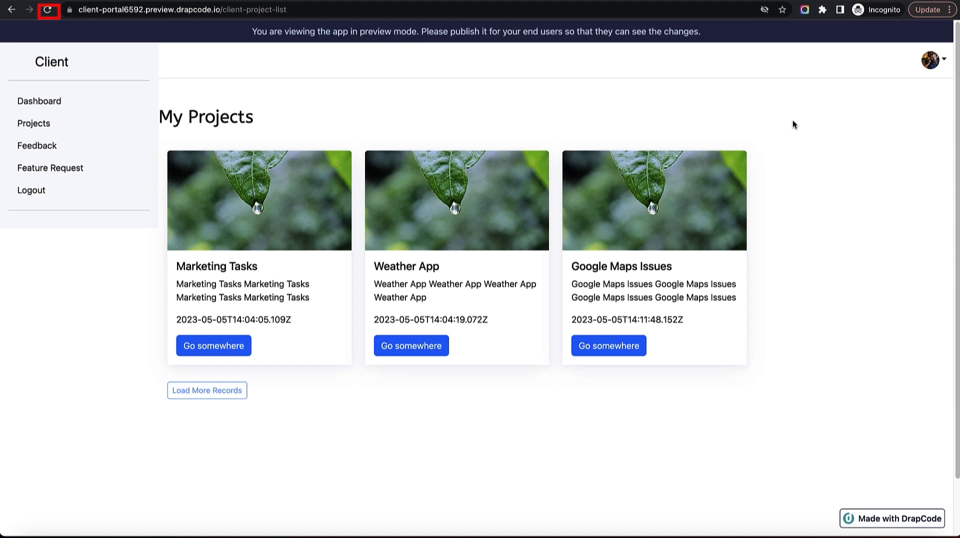
Reload the preview to show the latest changes.
{"action": "left_click", "coordinate": [49, 10]}
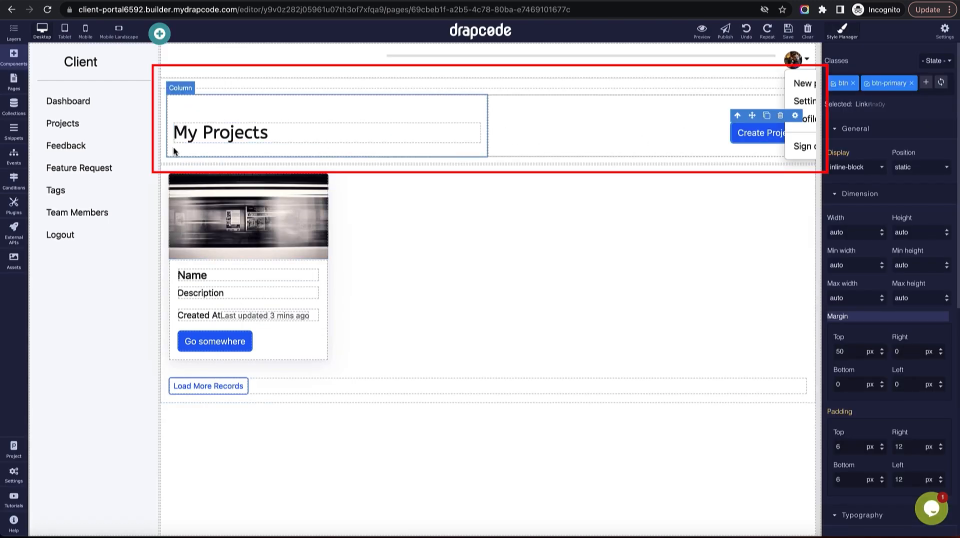
Set the header section's left and right padding to 0.
{"action": "left_click", "coordinate": [168, 152]}
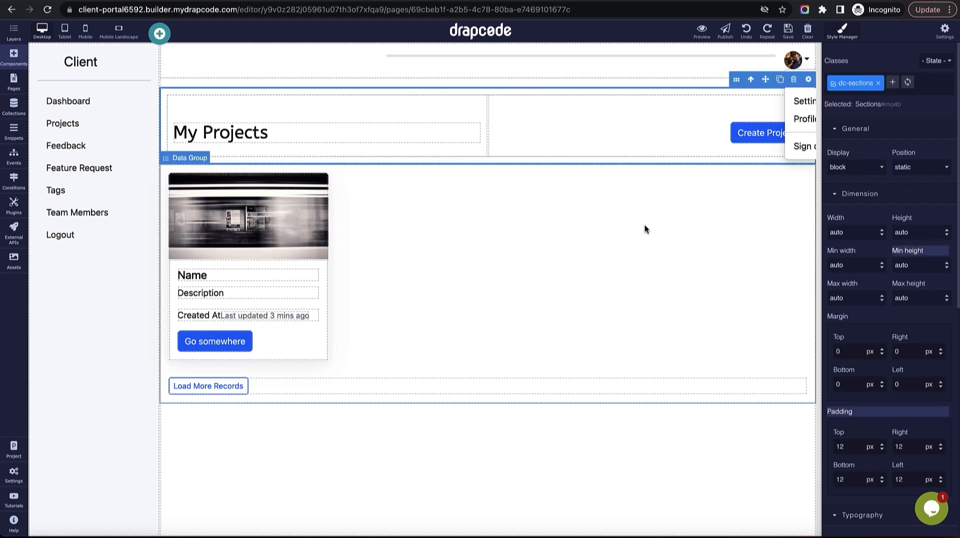
{"action": "double_click", "coordinate": [904, 446]}
{"action": "type", "text": "0"}
{"action": "double_click", "coordinate": [900, 479]}
{"action": "type", "text": "0"}
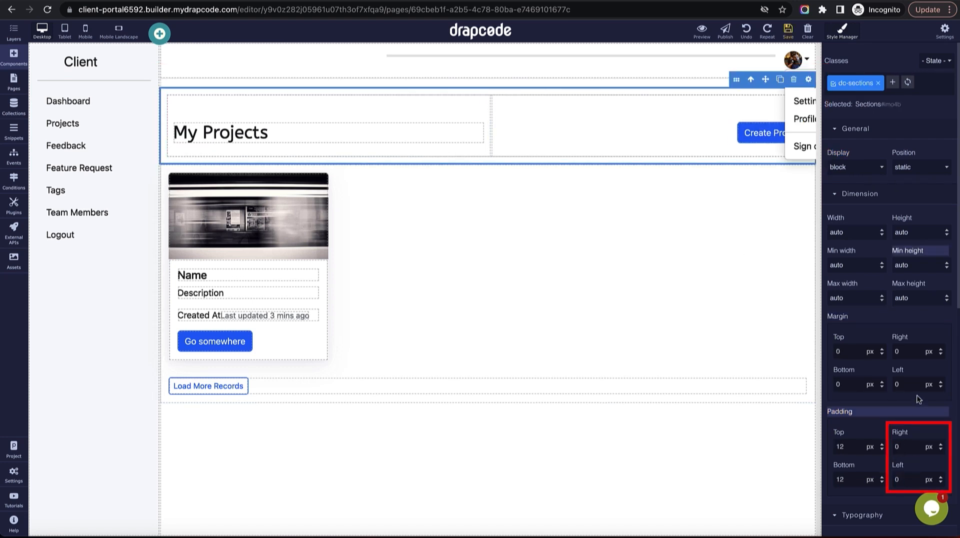
Set the My Projects column's left padding to 12, then preview the Create Project form.
{"action": "left_click", "coordinate": [224, 147]}
{"action": "scroll", "coordinate": [895, 436], "scroll_direction": "down", "scroll_amount": 2}
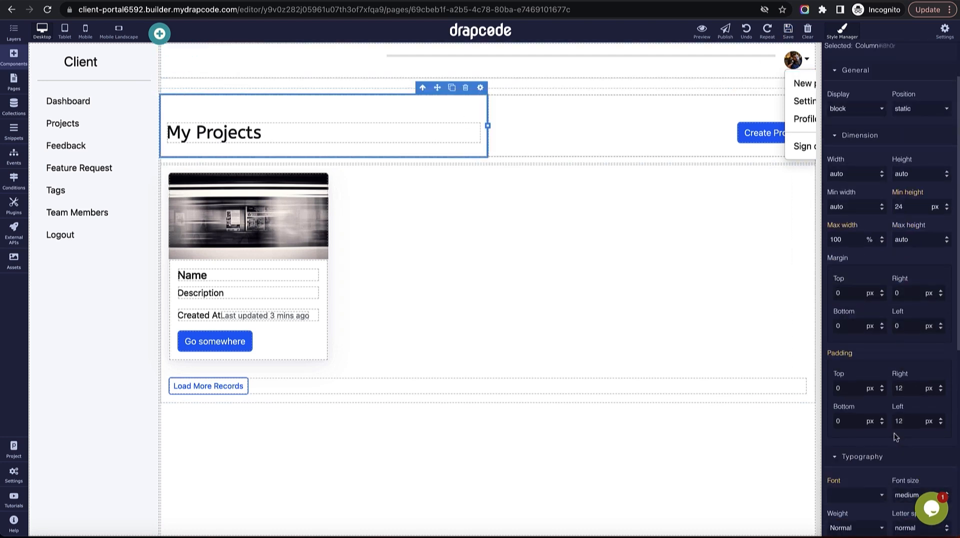
{"action": "double_click", "coordinate": [915, 421]}
{"action": "type", "text": "0"}
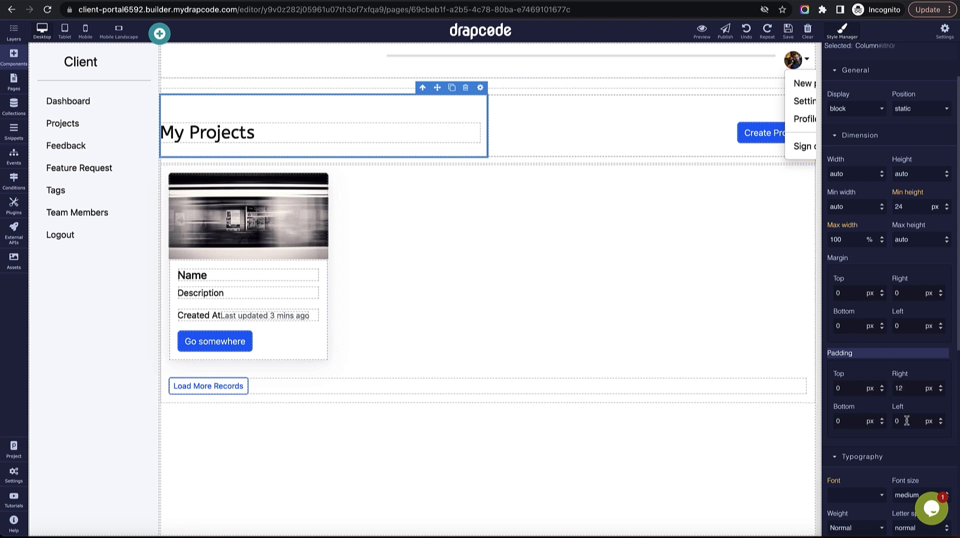
{"action": "type", "text": "12"}
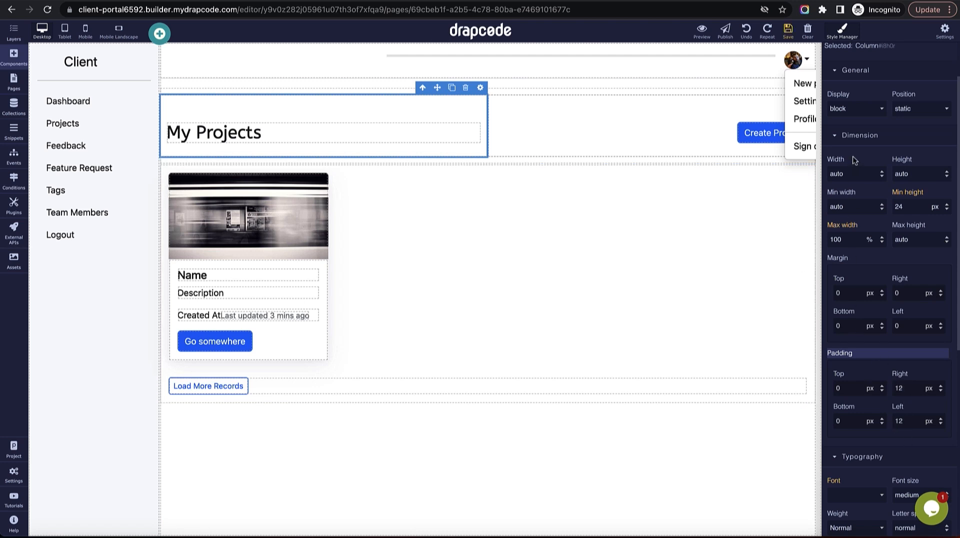
{"action": "left_click", "coordinate": [787, 30]}
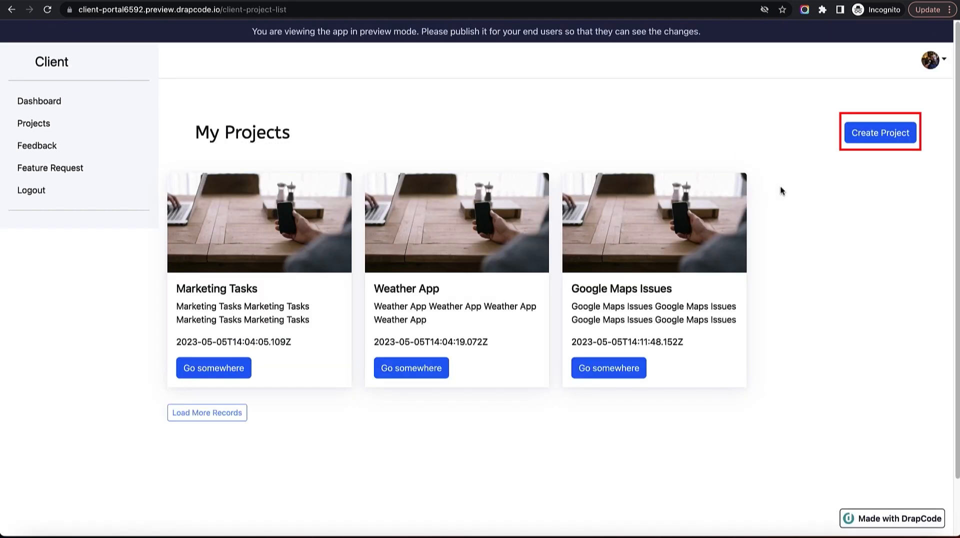
{"action": "left_click", "coordinate": [885, 133]}
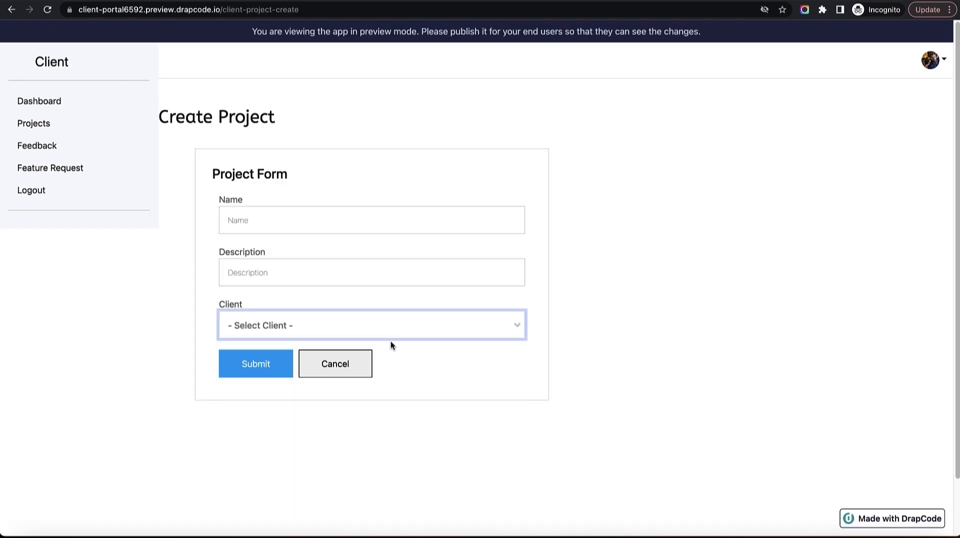
Try the Client dropdown, Name and Description fields in preview, then return to the page list.
{"action": "left_click", "coordinate": [390, 328]}
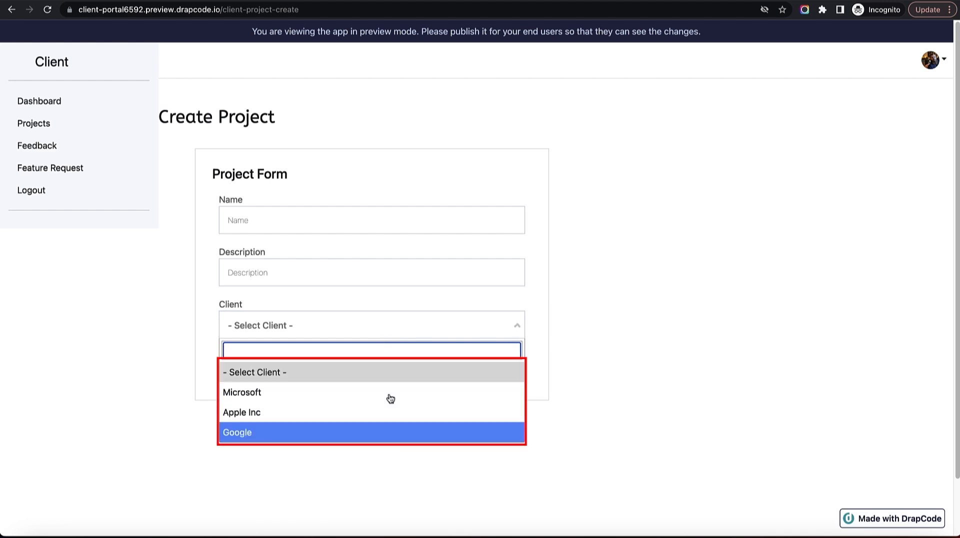
{"action": "left_click", "coordinate": [397, 304]}
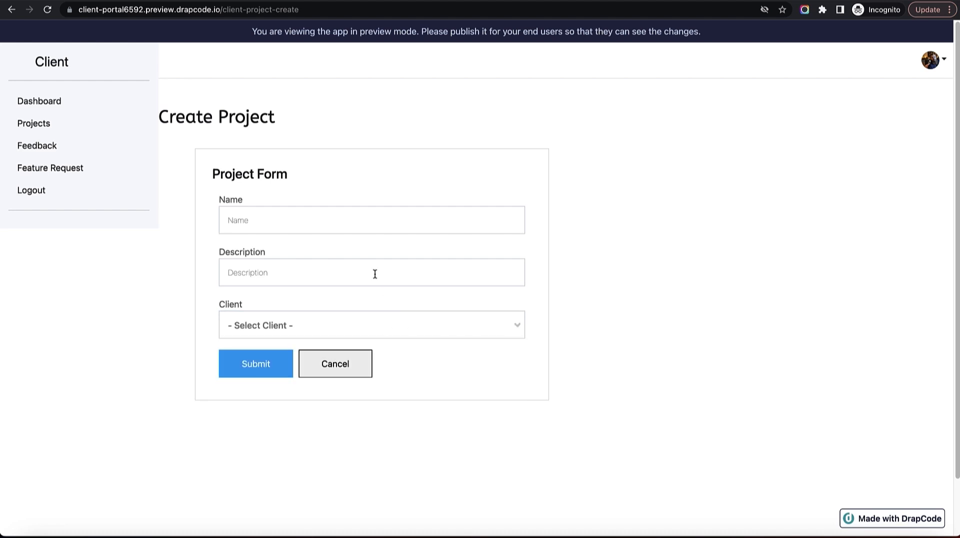
{"action": "left_click", "coordinate": [324, 221]}
{"action": "left_click", "coordinate": [325, 268]}
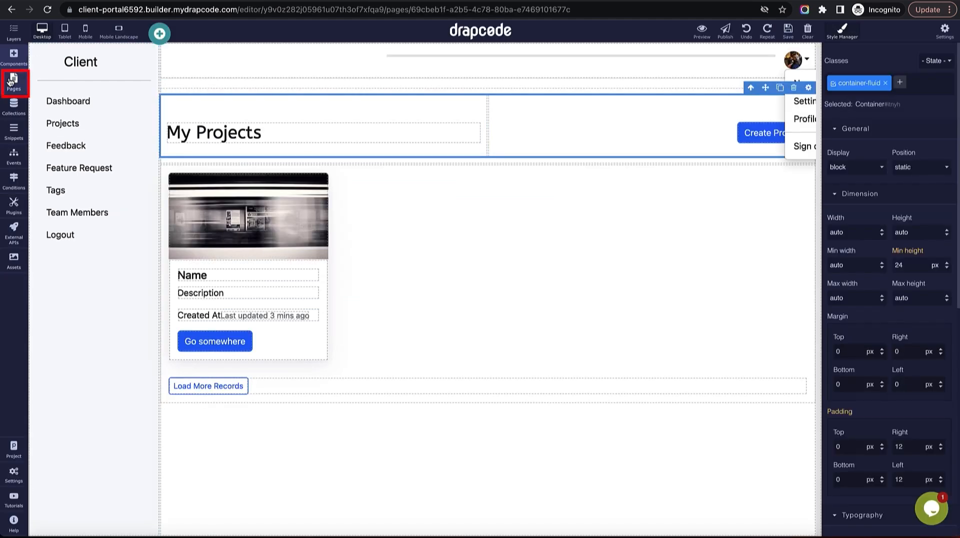
{"action": "left_click", "coordinate": [11, 81]}
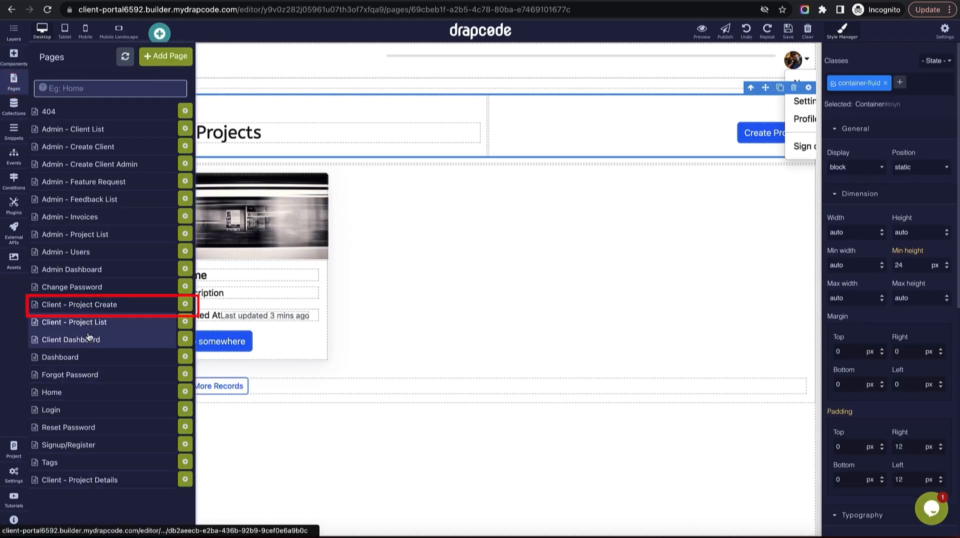
Open Client - Project Create and set the form's outer container width to Fluid.
{"action": "left_click", "coordinate": [87, 303]}
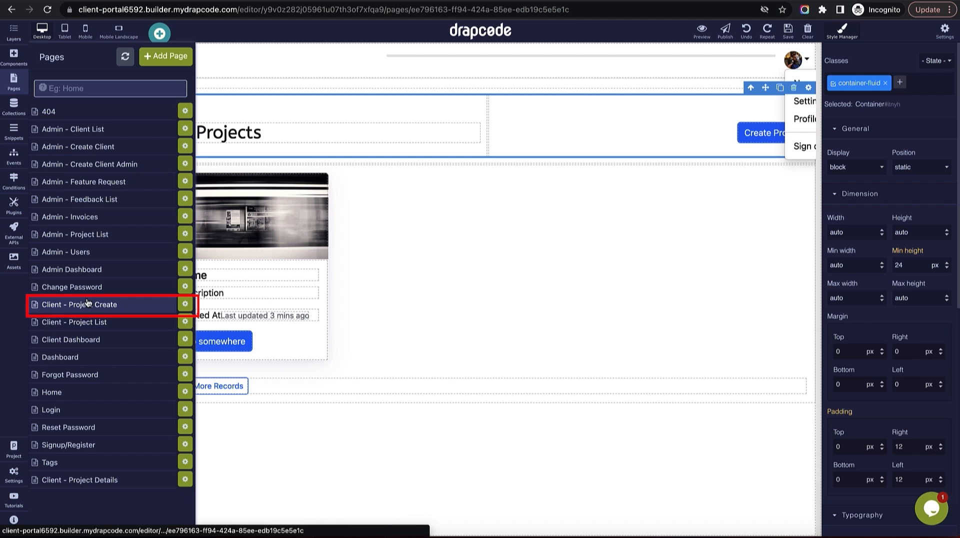
{"action": "left_click", "coordinate": [473, 311]}
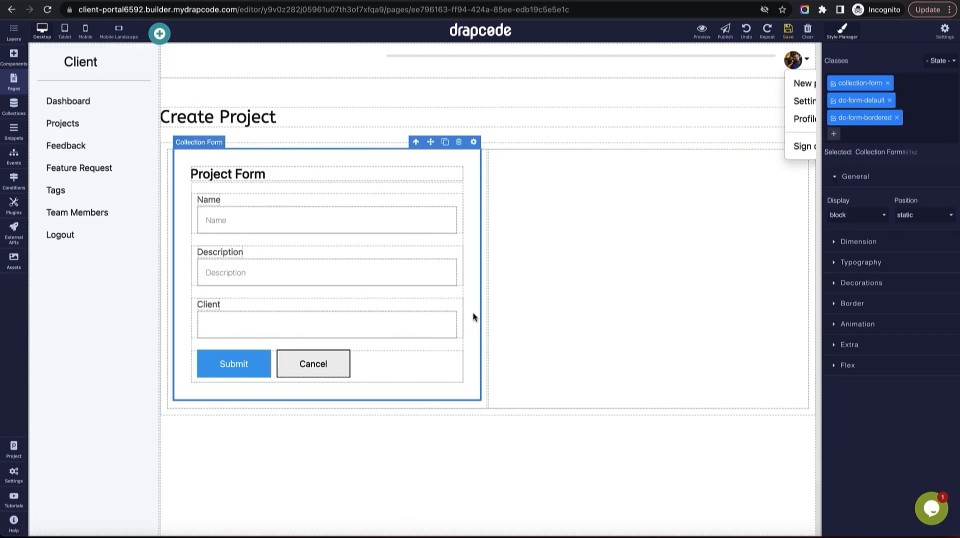
{"action": "left_click", "coordinate": [366, 120]}
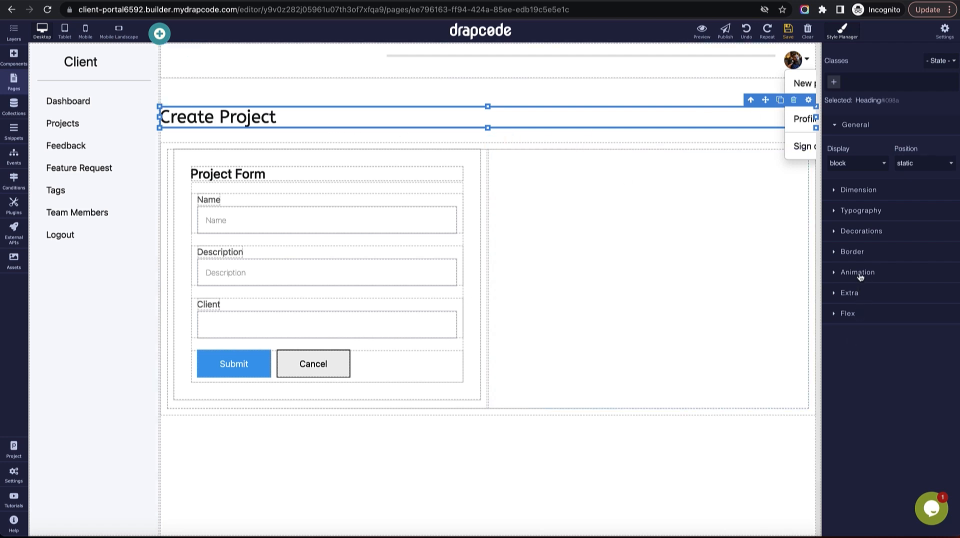
{"action": "left_click", "coordinate": [757, 145]}
{"action": "left_click", "coordinate": [762, 145]}
{"action": "left_click", "coordinate": [744, 142]}
{"action": "left_click", "coordinate": [745, 143]}
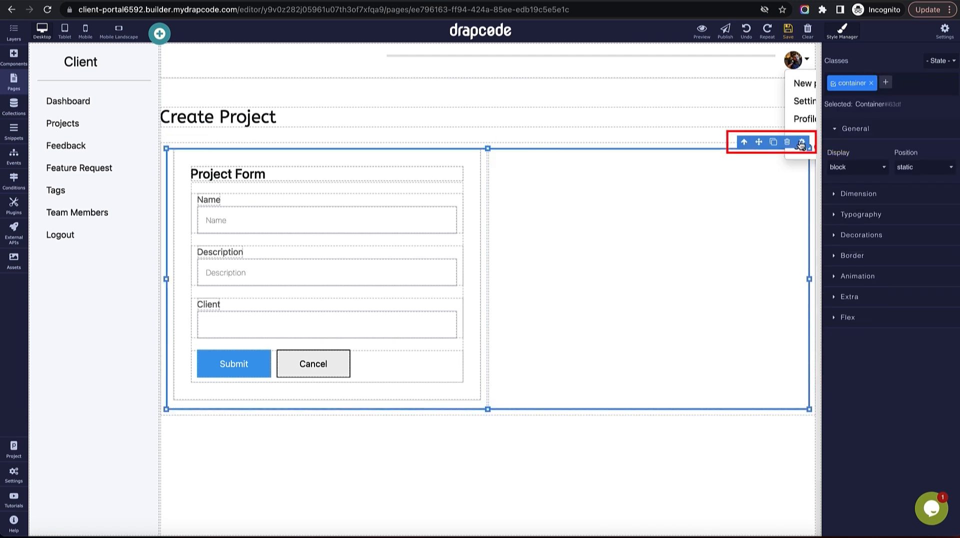
{"action": "left_click", "coordinate": [801, 143]}
{"action": "left_click", "coordinate": [844, 84]}
{"action": "left_click", "coordinate": [847, 93]}
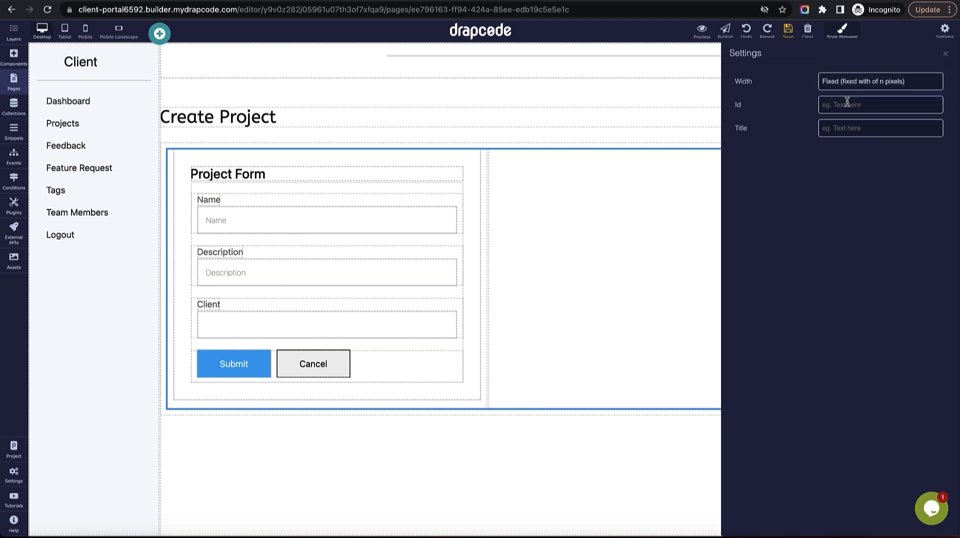
{"action": "left_click", "coordinate": [943, 55]}
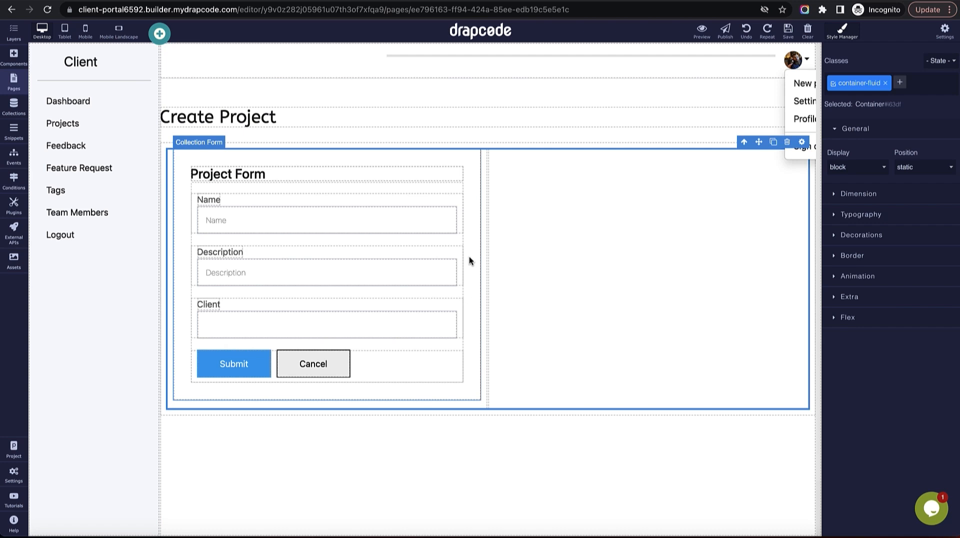
Delete the Project Form heading above the form.
{"action": "left_click", "coordinate": [436, 175]}
{"action": "left_click", "coordinate": [442, 161]}
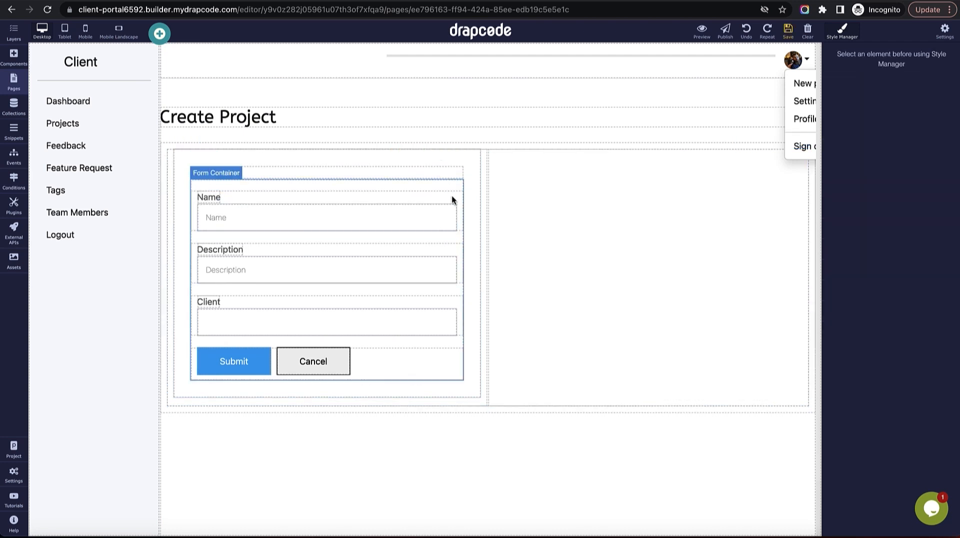
{"action": "left_click", "coordinate": [488, 125]}
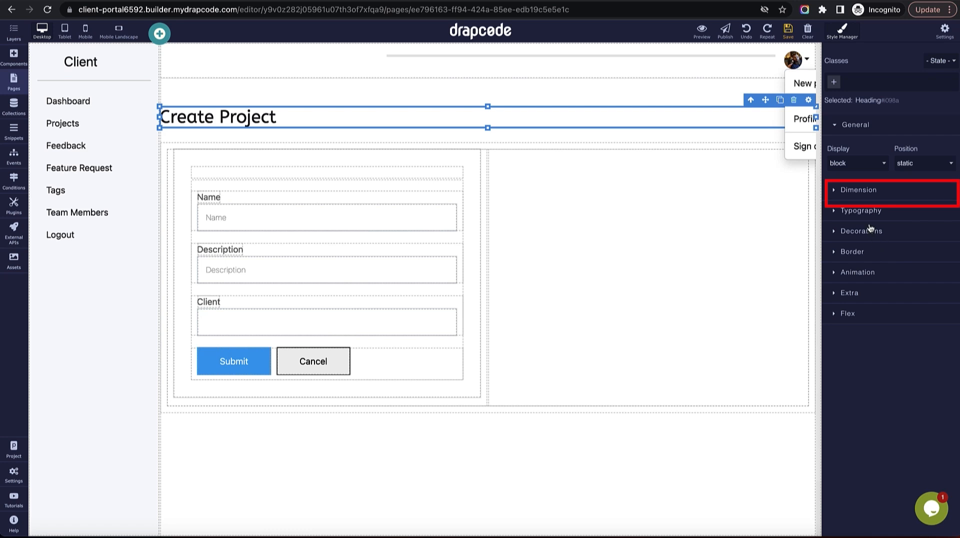
Give the Create Project heading a 25 px left padding.
{"action": "left_click", "coordinate": [862, 193]}
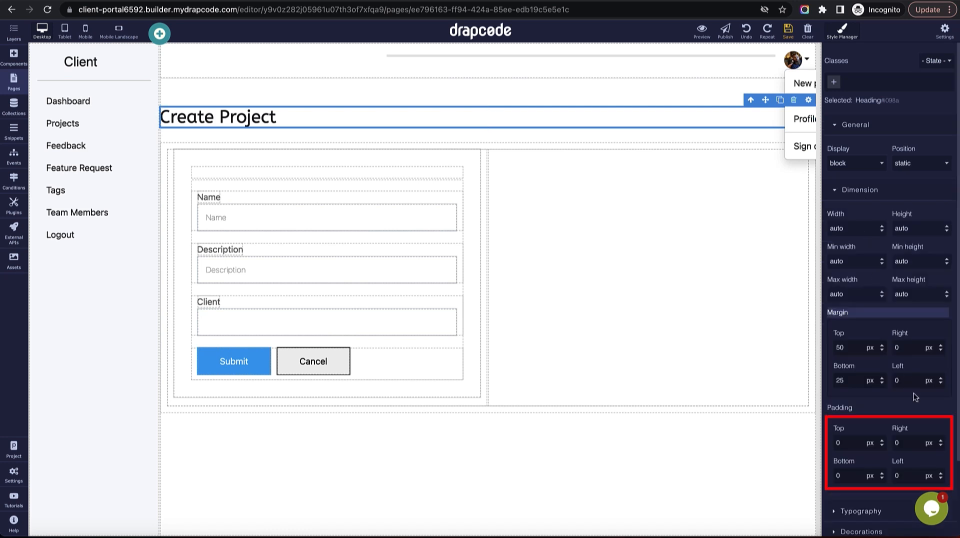
{"action": "double_click", "coordinate": [908, 476]}
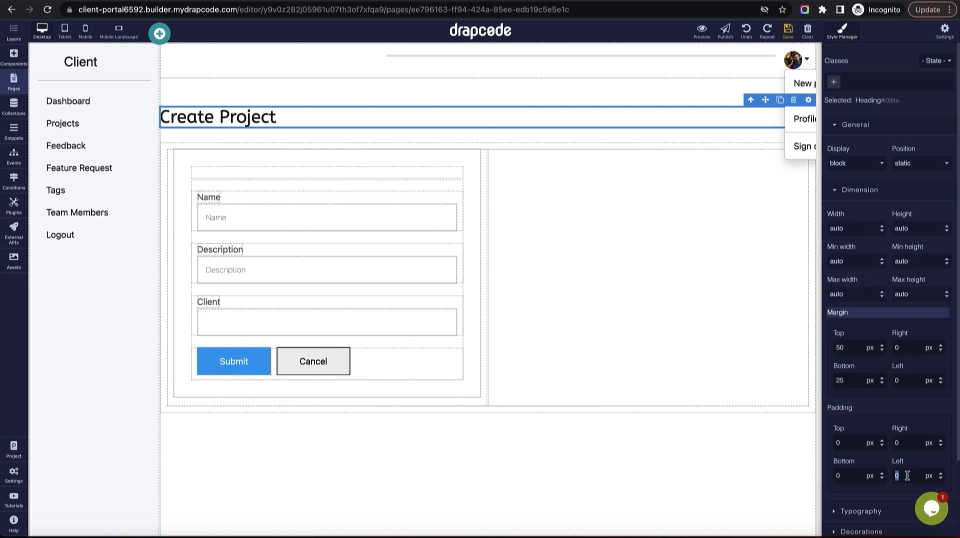
{"action": "type", "text": "12"}
{"action": "key", "text": "Return"}
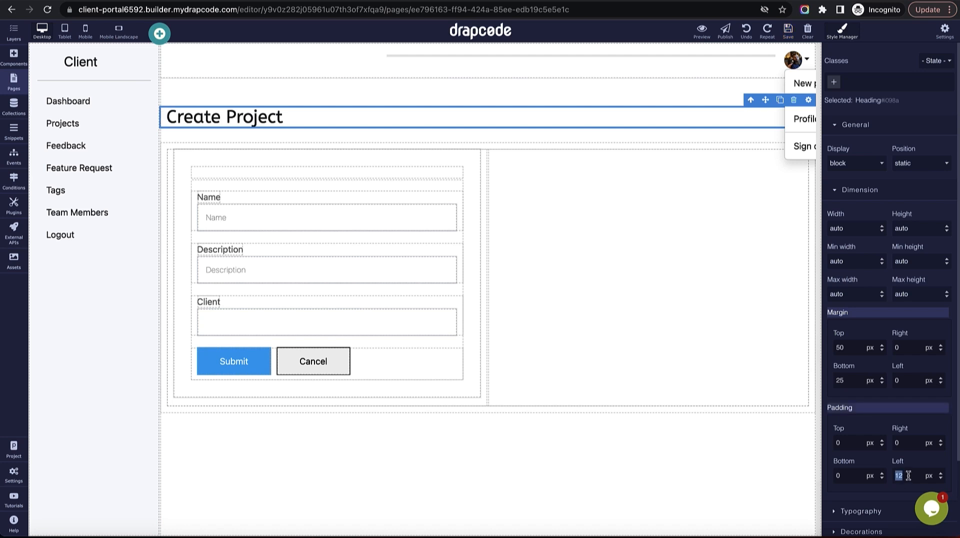
{"action": "type", "text": "2"}
{"action": "key", "text": "Return"}
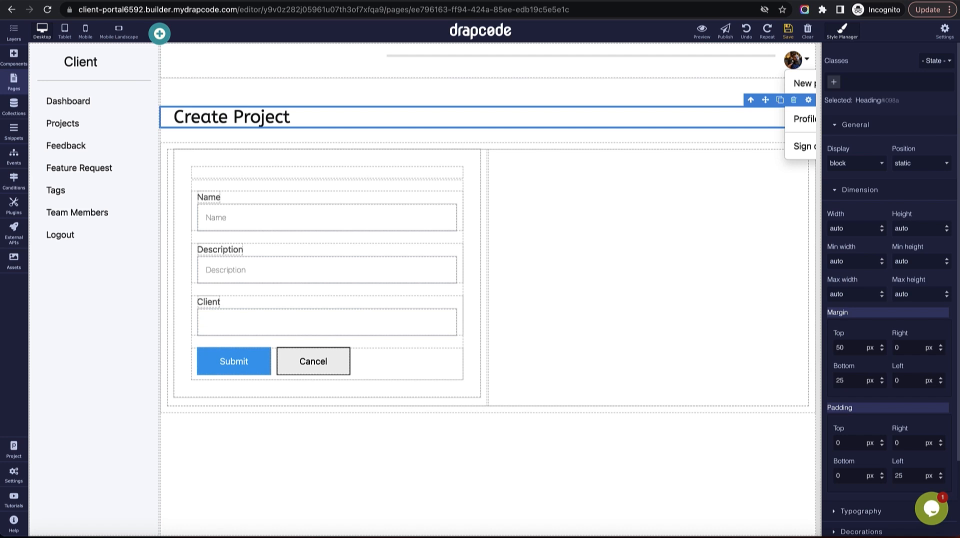
Remove the Client dropdown field from the form and save the page.
{"action": "left_click", "coordinate": [391, 324]}
{"action": "left_click", "coordinate": [449, 302]}
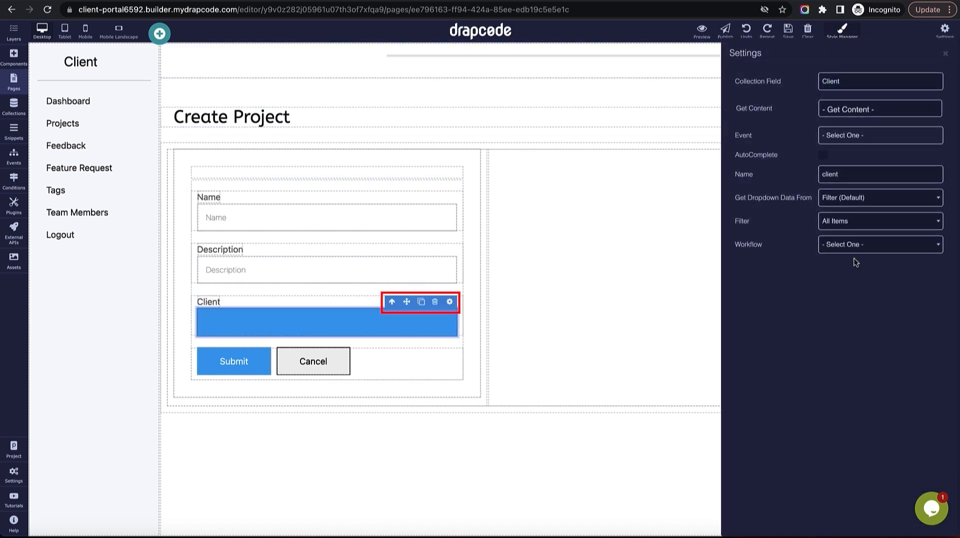
{"action": "double_click", "coordinate": [872, 177]}
{"action": "left_click", "coordinate": [945, 53]}
{"action": "left_click", "coordinate": [435, 302]}
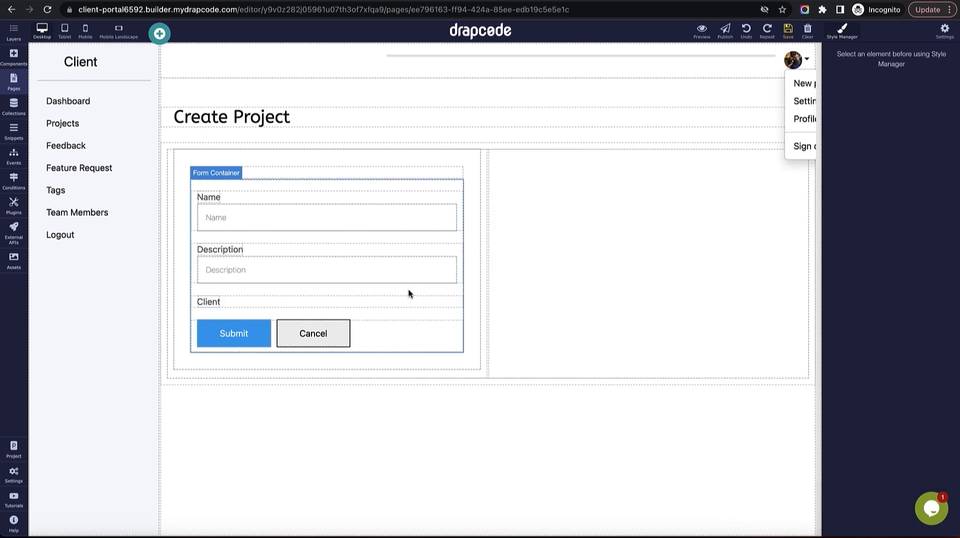
{"action": "left_click", "coordinate": [788, 36]}
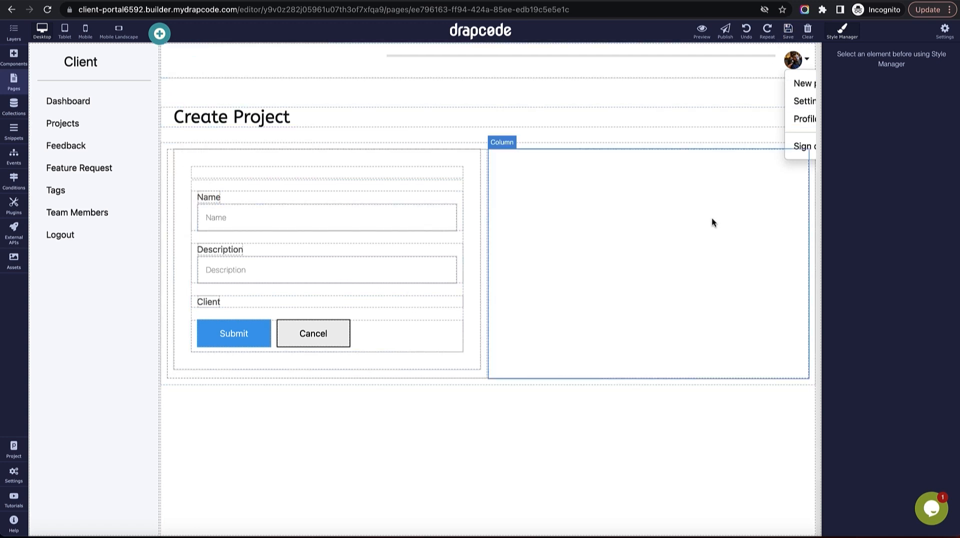
Delete the empty row at the top of the form and save again.
{"action": "left_click", "coordinate": [455, 172]}
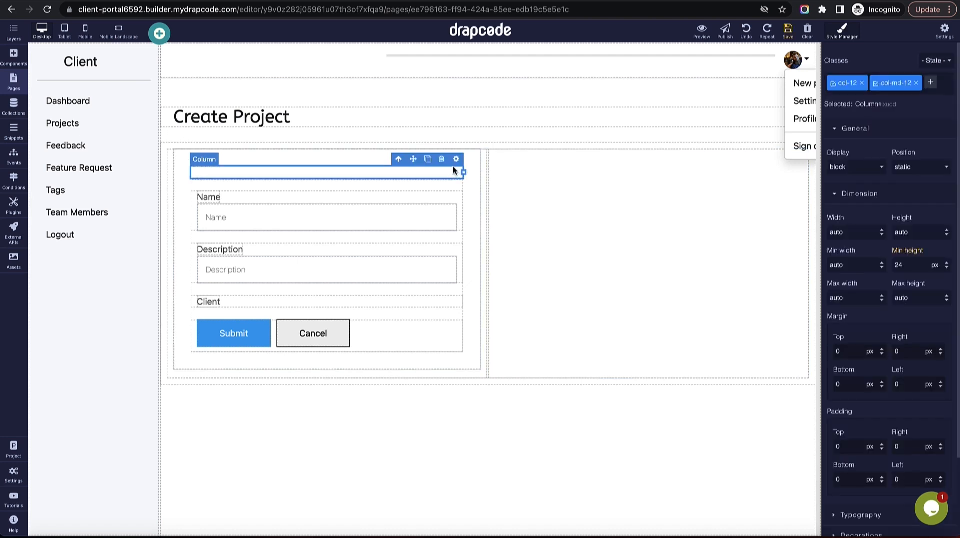
{"action": "left_click", "coordinate": [442, 160]}
{"action": "left_click", "coordinate": [789, 32]}
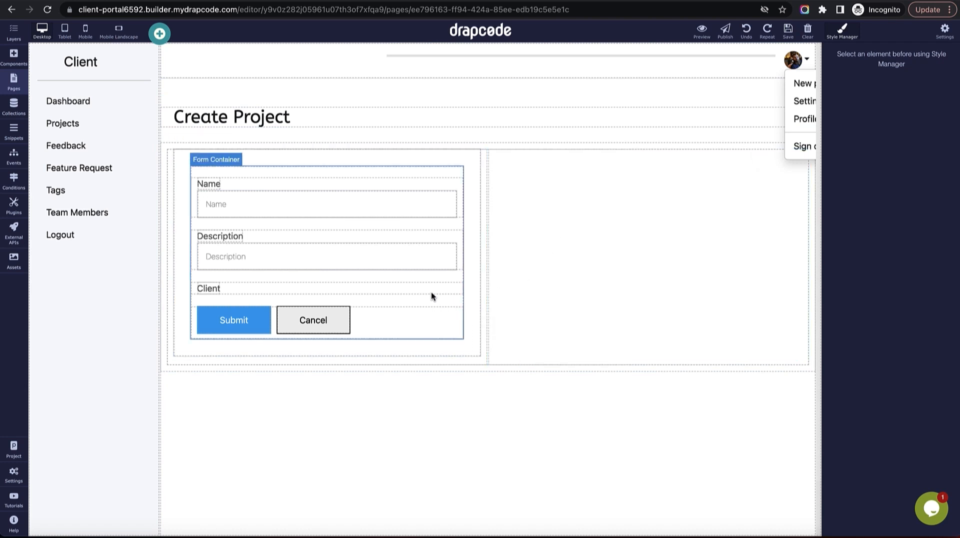
Add a text Input component under the Client label on the Create Project form.
{"action": "left_click", "coordinate": [15, 62]}
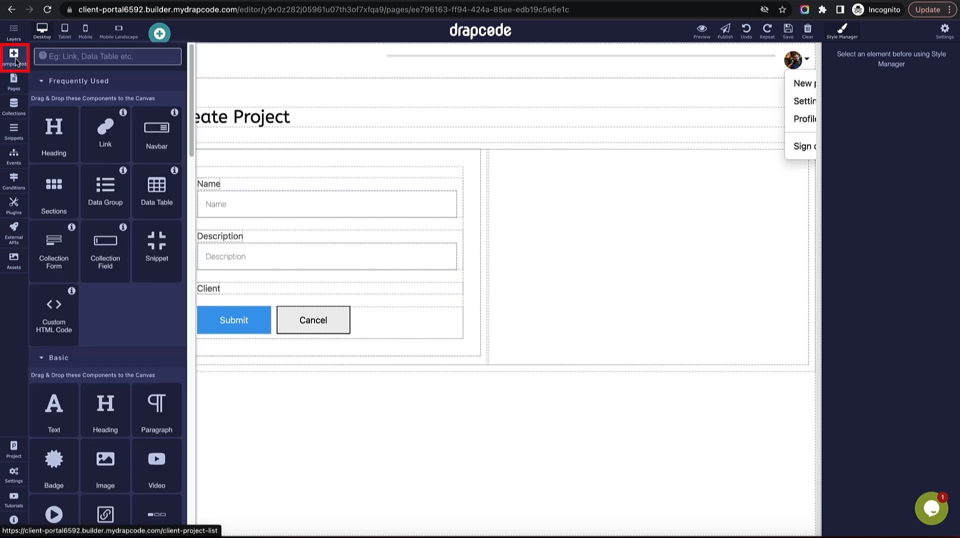
{"action": "left_click", "coordinate": [94, 57]}
{"action": "type", "text": "Input"}
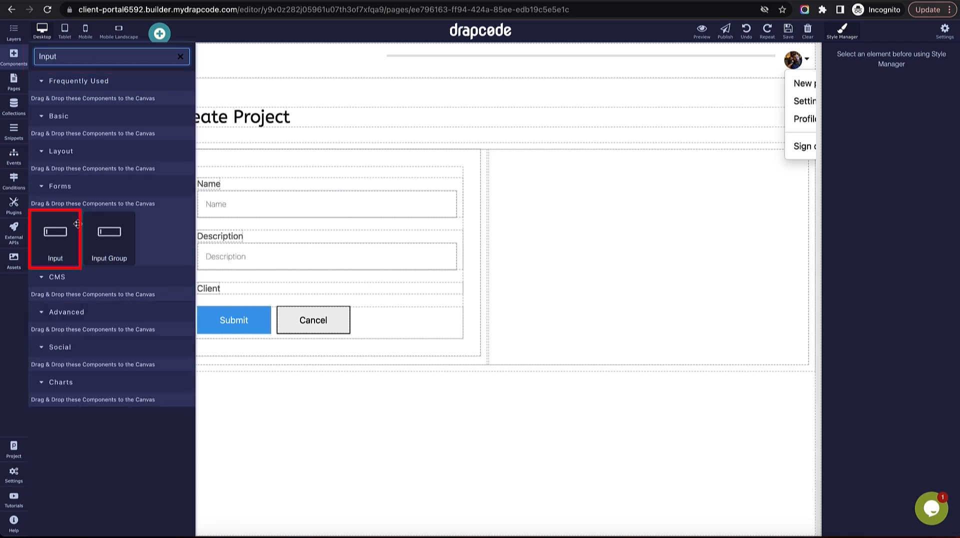
{"action": "left_click_drag", "start_coordinate": [55, 235], "coordinate": [340, 276]}
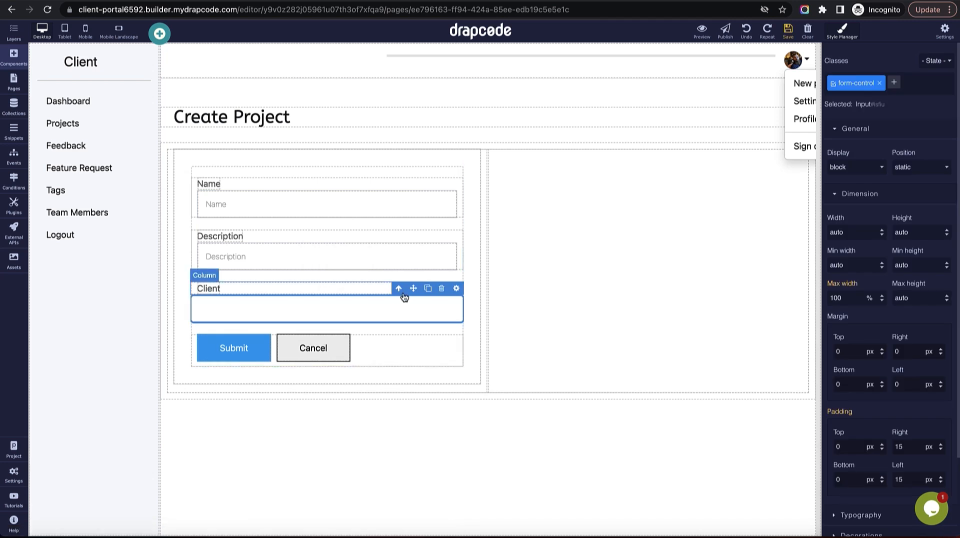
{"action": "left_click", "coordinate": [456, 288]}
Rename the new input to 'client'.
{"action": "left_click", "coordinate": [861, 159]}
{"action": "key", "text": "ctrl+a"}
{"action": "type", "text": "client"}
{"action": "key", "text": "Tab"}
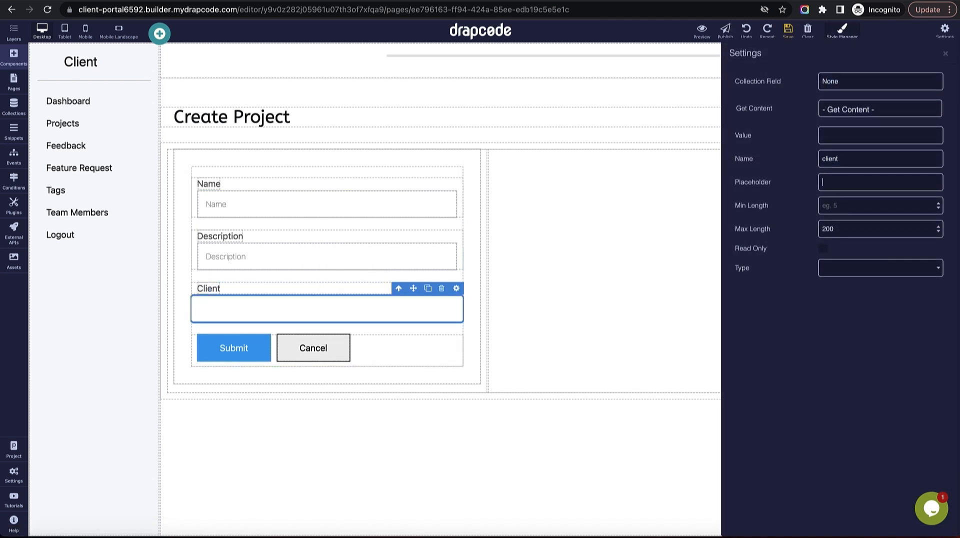
Make the input take its value from the logged-in user's Client:Id field.
{"action": "left_click", "coordinate": [870, 115]}
{"action": "left_click", "coordinate": [866, 122]}
{"action": "left_click", "coordinate": [857, 111]}
{"action": "left_click", "coordinate": [855, 94]}
{"action": "left_click", "coordinate": [857, 109]}
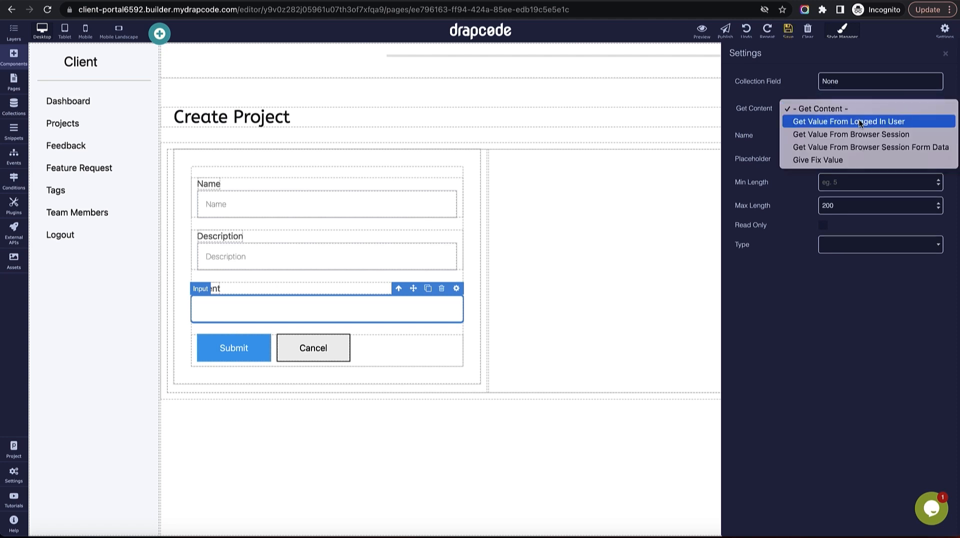
{"action": "left_click", "coordinate": [860, 122]}
{"action": "left_click", "coordinate": [861, 133]}
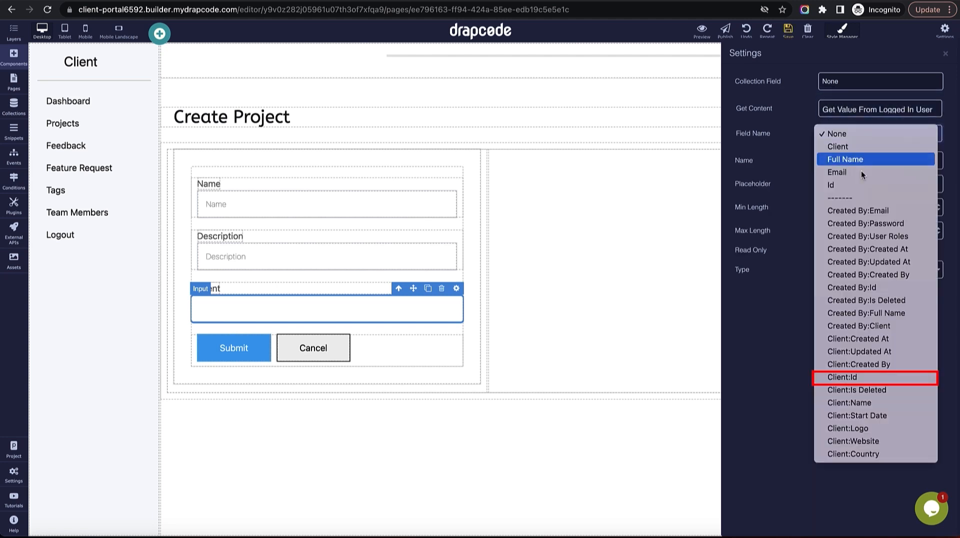
{"action": "left_click", "coordinate": [857, 376]}
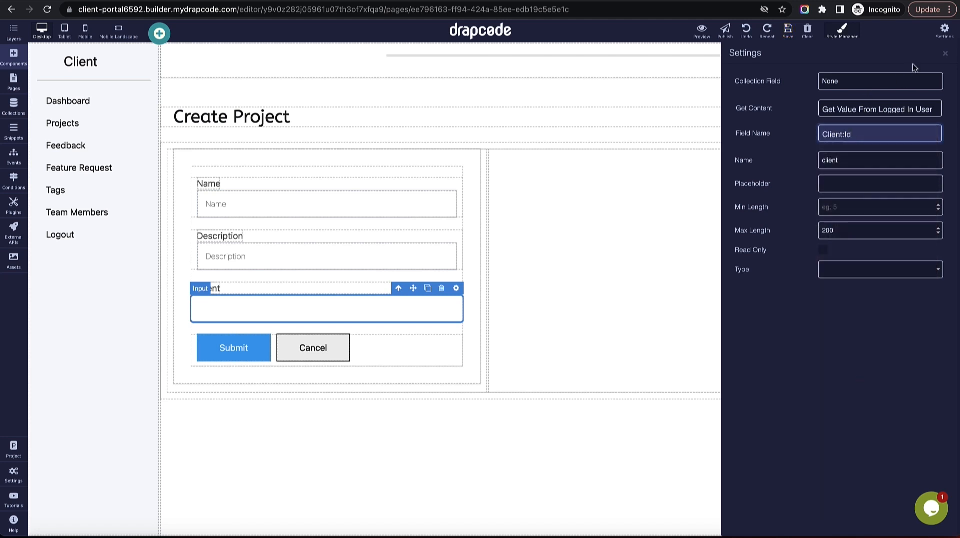
{"action": "left_click", "coordinate": [943, 55]}
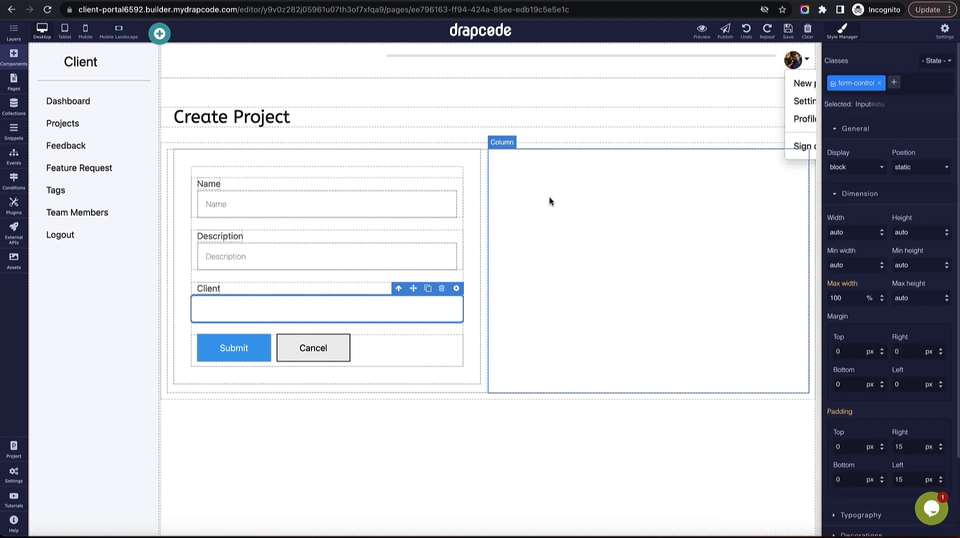
Delete the Client label from the form and save the page.
{"action": "left_click", "coordinate": [366, 284]}
{"action": "left_click", "coordinate": [438, 280]}
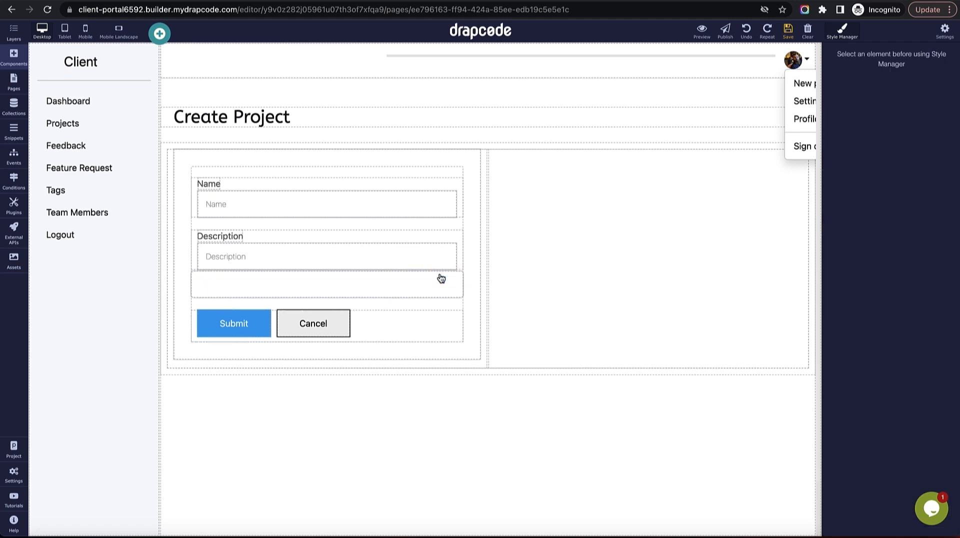
{"action": "left_click", "coordinate": [788, 31]}
Reload the preview to check that the client field is prefilled with the user's client ID.
{"action": "key", "text": "ctrl+Tab"}
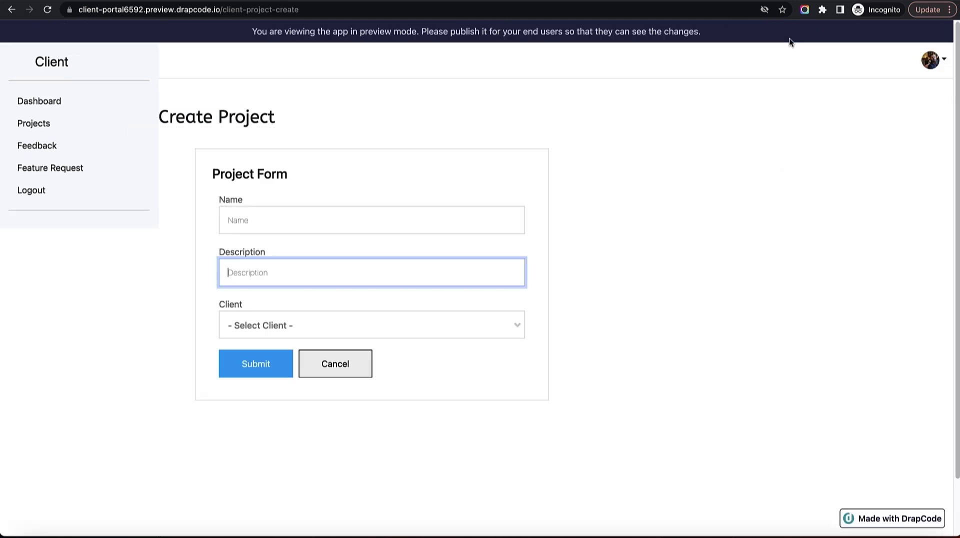
{"action": "left_click", "coordinate": [302, 325]}
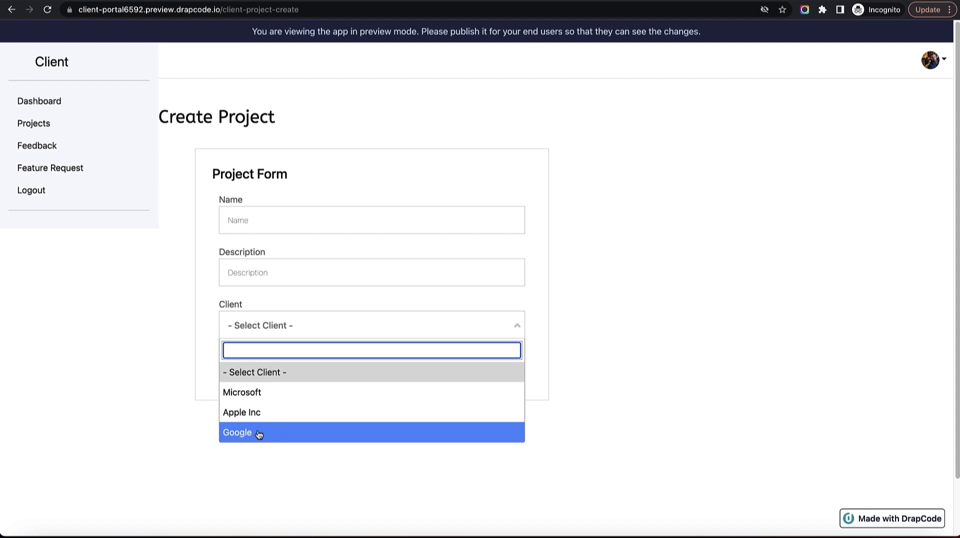
{"action": "left_click", "coordinate": [304, 325]}
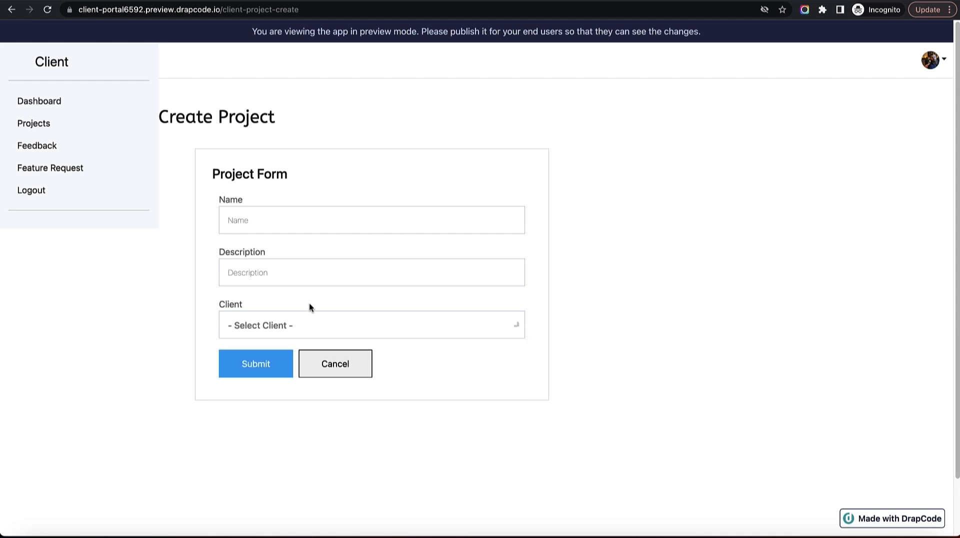
{"action": "left_click", "coordinate": [47, 11]}
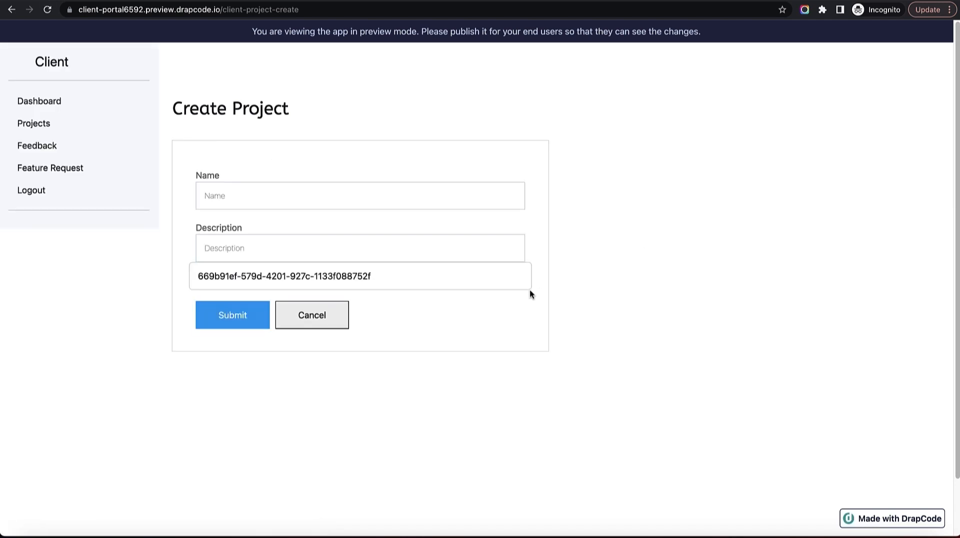
{"action": "left_click", "coordinate": [424, 279]}
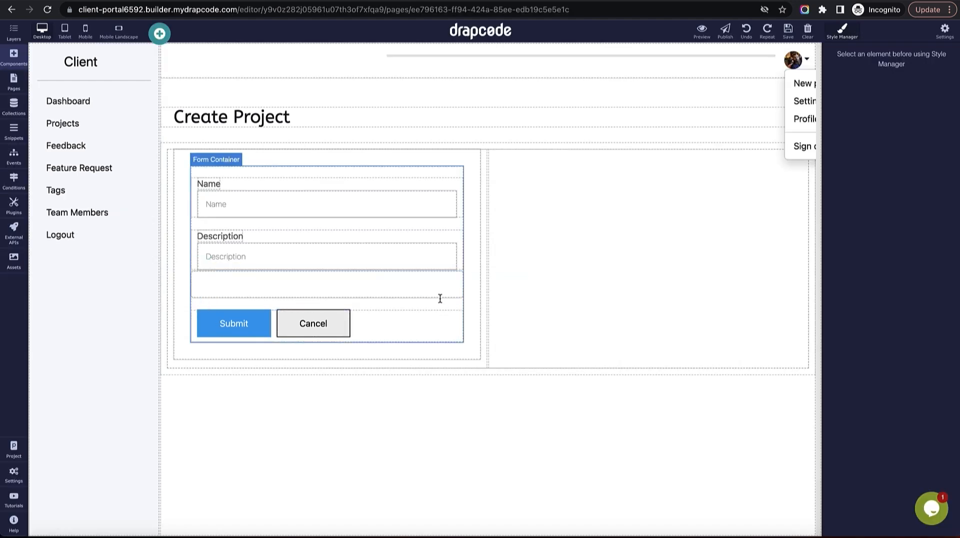
Change the client ID input's type to hidden and save the page.
{"action": "left_click", "coordinate": [439, 287]}
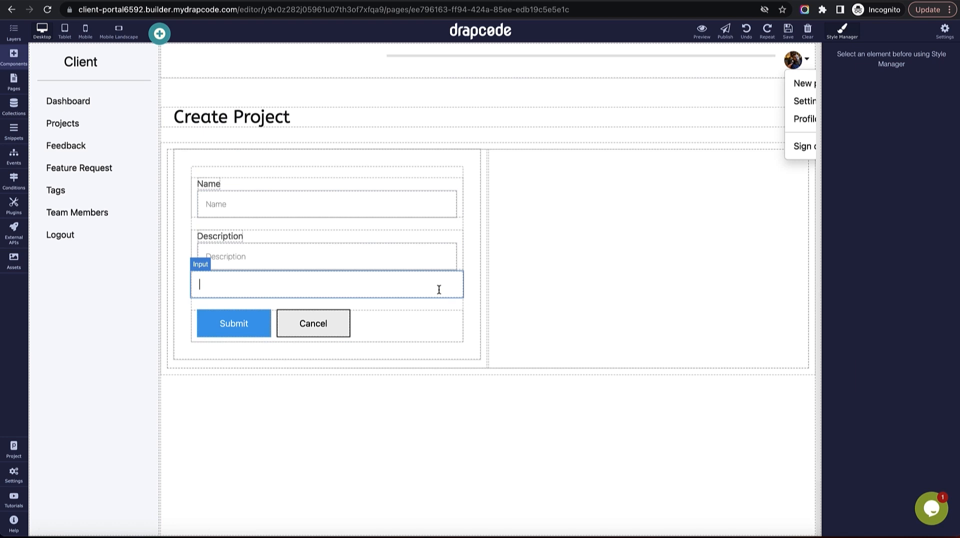
{"action": "left_click", "coordinate": [456, 264]}
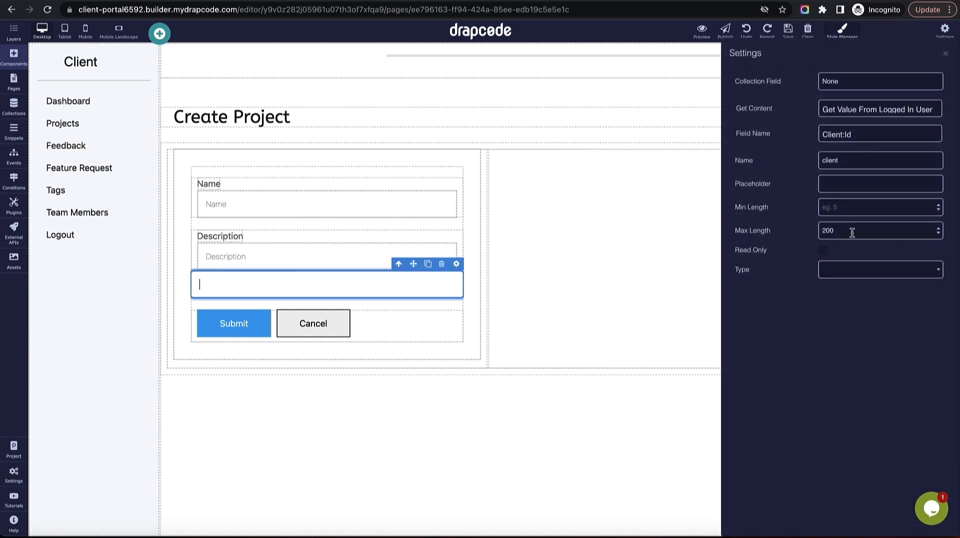
{"action": "left_click", "coordinate": [865, 277]}
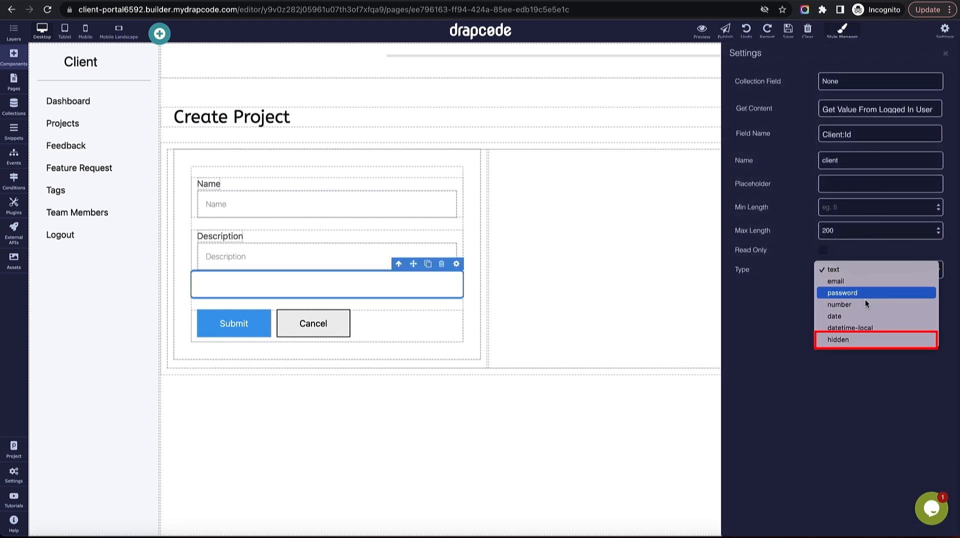
{"action": "left_click", "coordinate": [862, 347]}
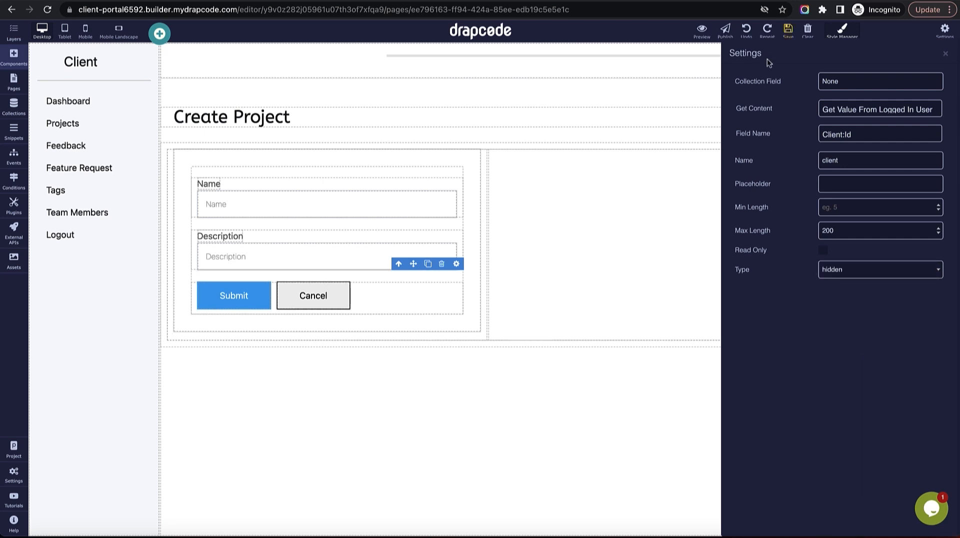
{"action": "left_click", "coordinate": [788, 30]}
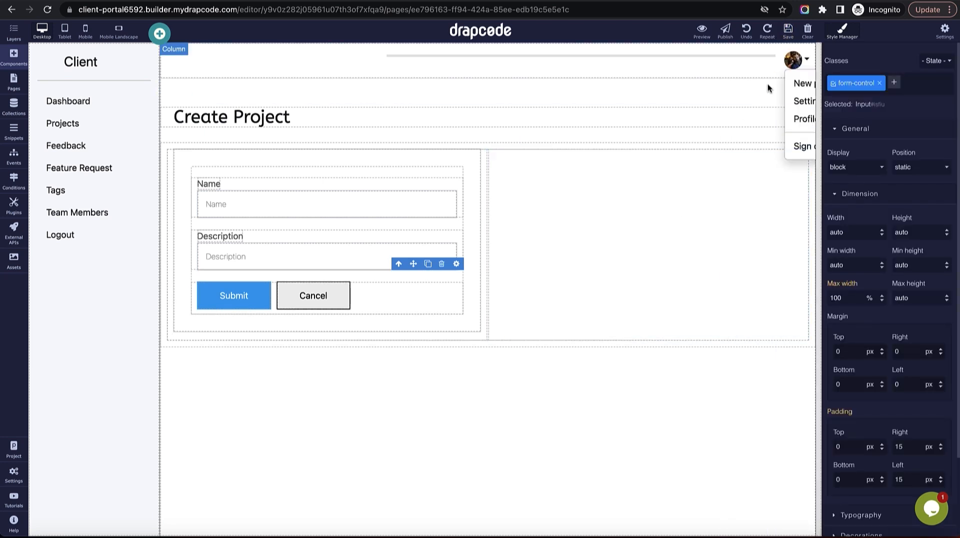
{"action": "left_click", "coordinate": [671, 252]}
Reload the preview to confirm only Name and Description fields are visible.
{"action": "key", "text": "ctrl+Tab"}
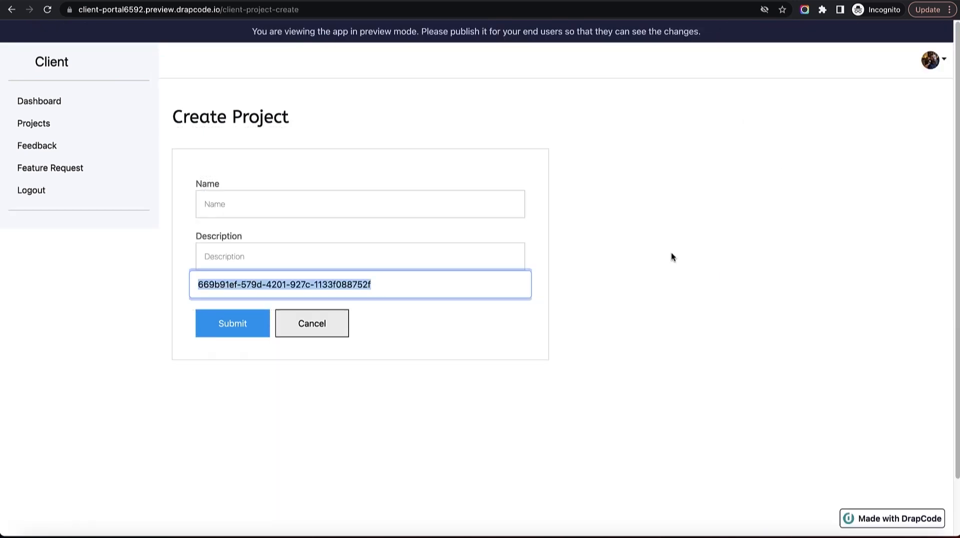
{"action": "left_click", "coordinate": [47, 10]}
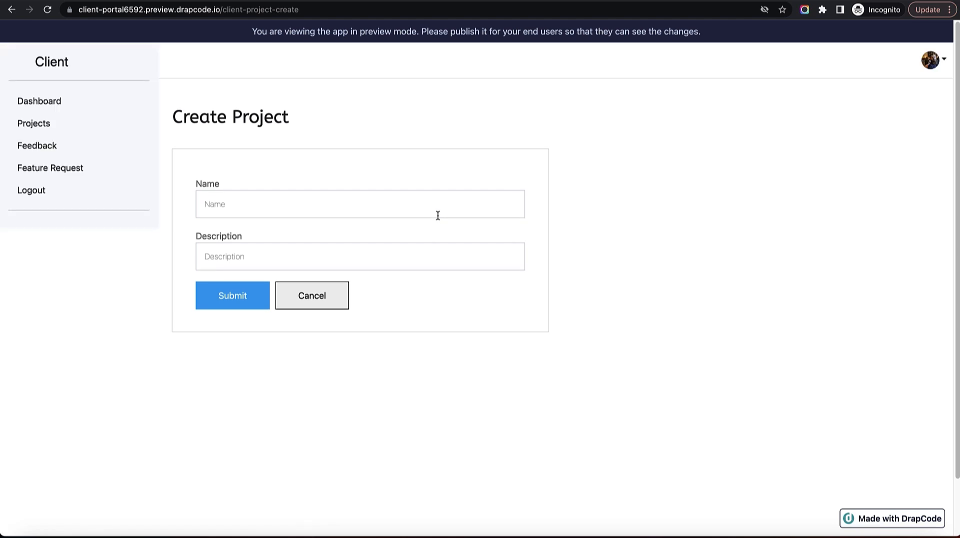
{"action": "left_click", "coordinate": [437, 215]}
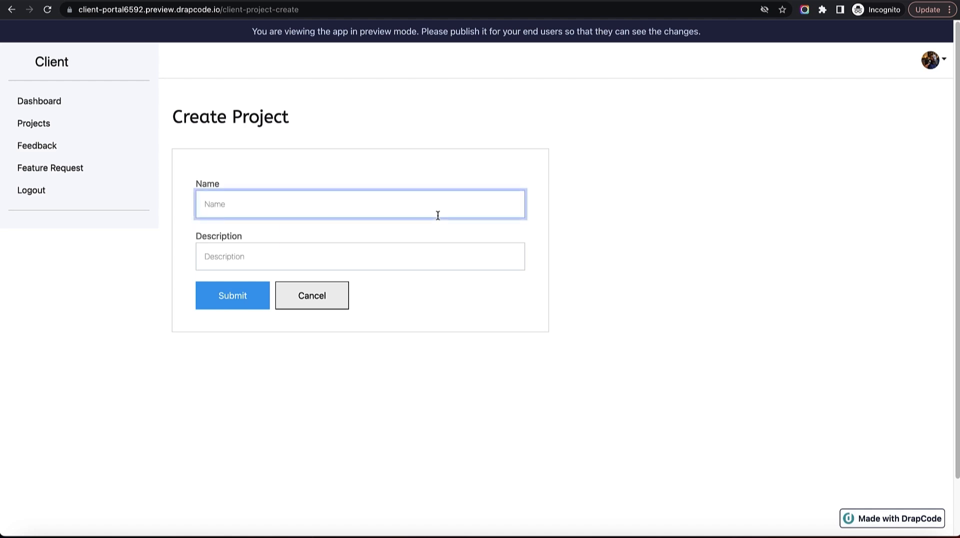
Back in the builder, review the Create Project form's settings.
{"action": "key", "text": "ctrl+shift+Tab"}
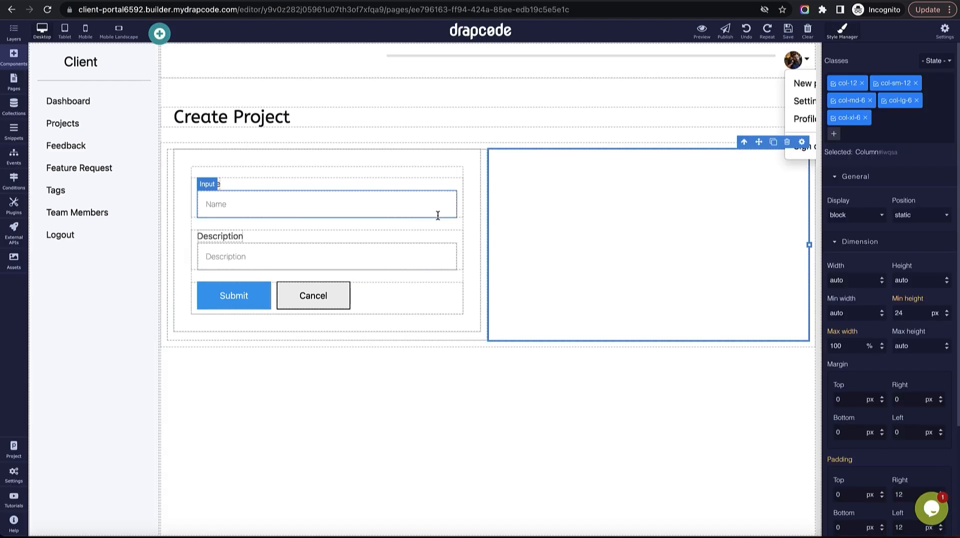
{"action": "left_click", "coordinate": [474, 170]}
{"action": "left_click", "coordinate": [474, 142]}
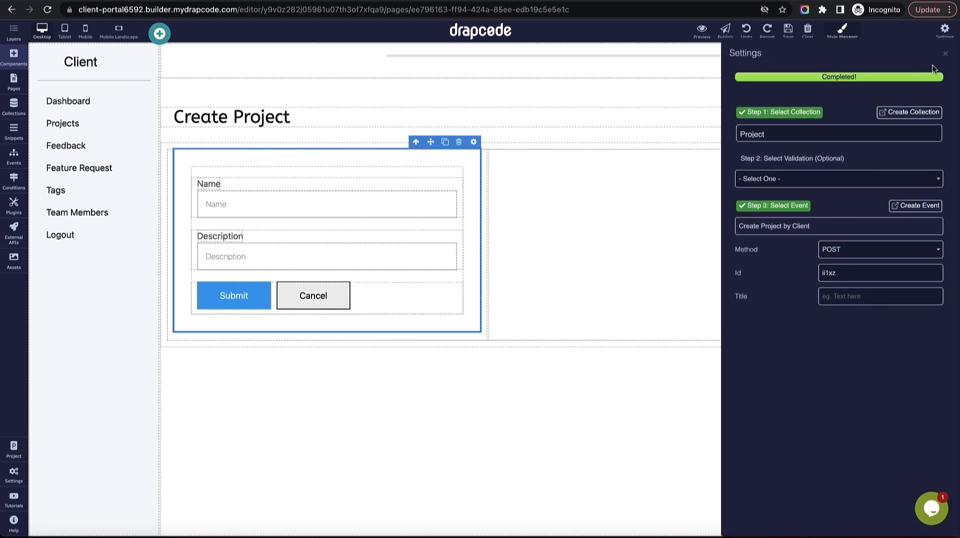
{"action": "left_click", "coordinate": [945, 54]}
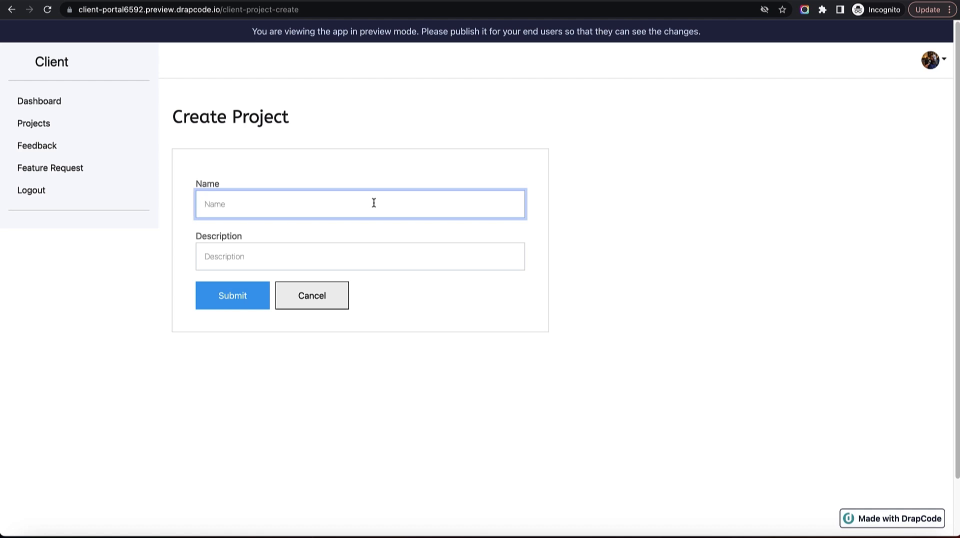
Submit a project named 'Youtube Optimizations' with that name pasted twice as its description.
{"action": "type", "text": "You"}
{"action": "type", "text": "tube Optimizations"}
{"action": "key", "text": "Tab"}
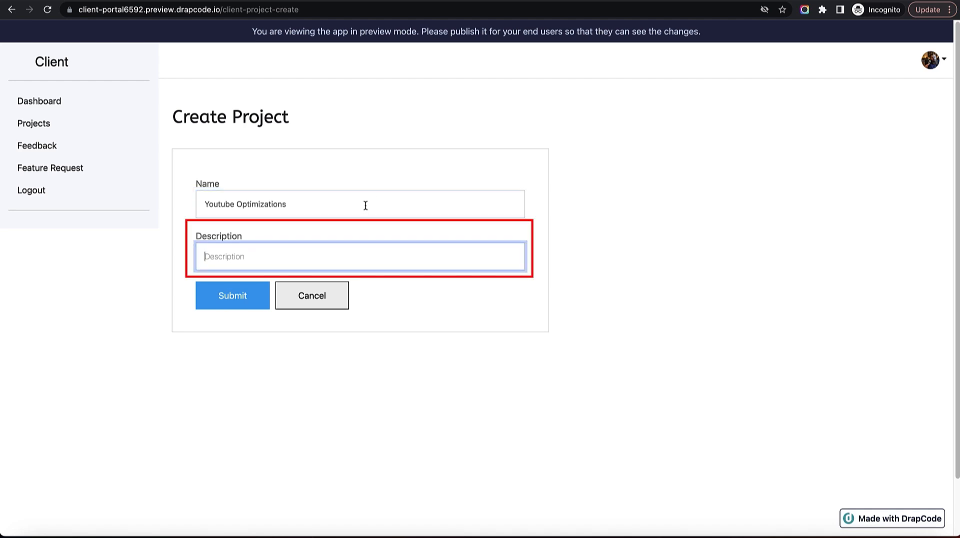
{"action": "key", "text": "shift+Tab"}
{"action": "key", "text": "ctrl+c"}
{"action": "key", "text": "Tab"}
{"action": "key", "text": "ctrl+v"}
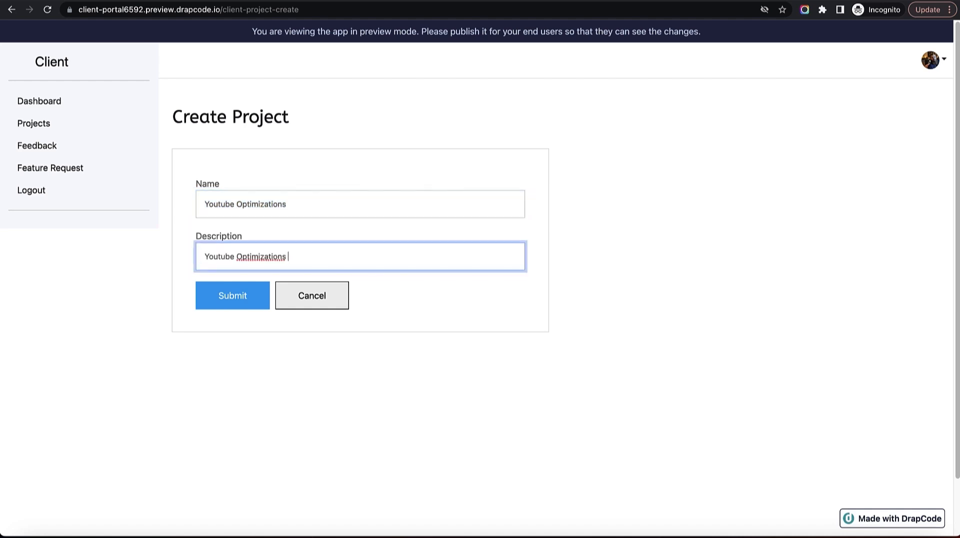
{"action": "key", "text": "ctrl+v"}
{"action": "key", "text": "ctrl+v"}
{"action": "key", "text": "ctrl+v"}
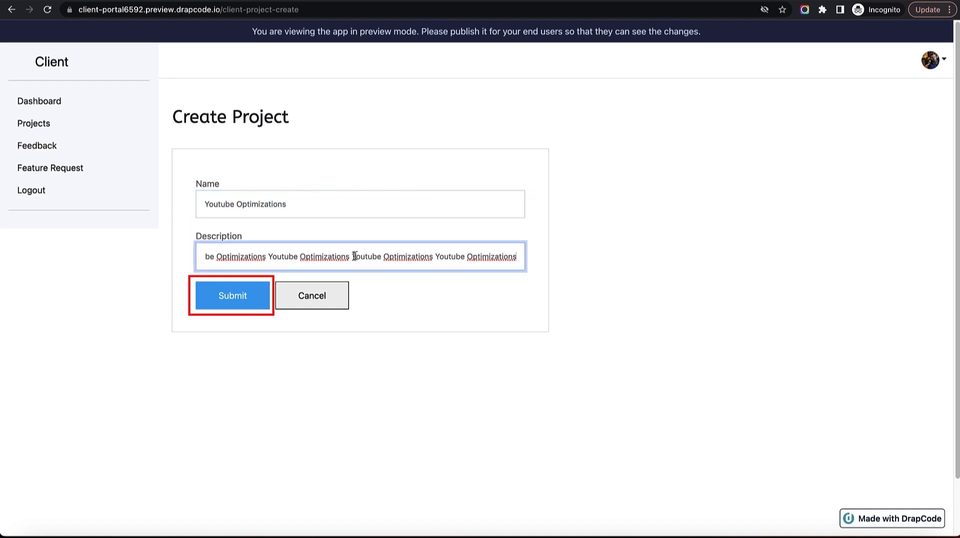
{"action": "left_click", "coordinate": [228, 309]}
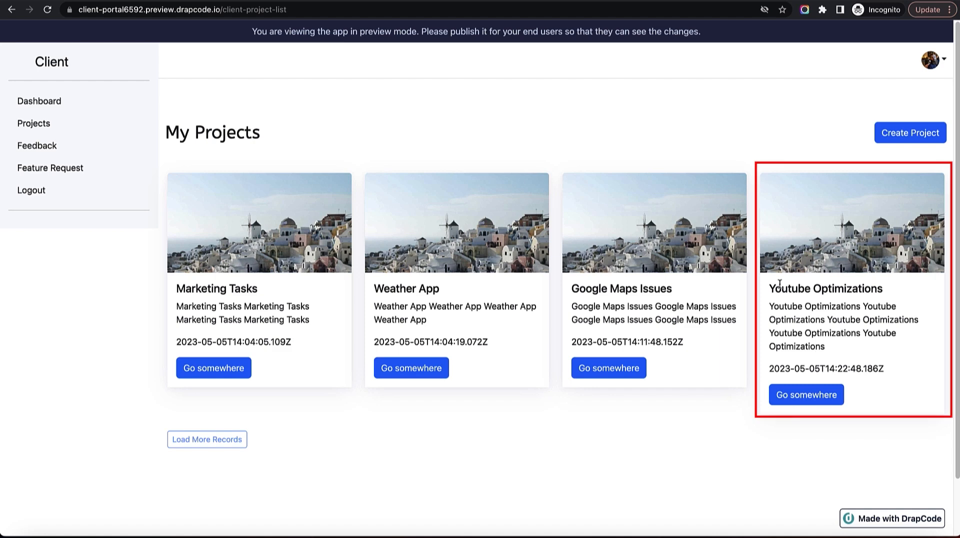
Delete the Cancel button from the Create Project form in the builder.
{"action": "left_click_drag", "start_coordinate": [782, 289], "coordinate": [825, 320]}
{"action": "left_click", "coordinate": [498, 433]}
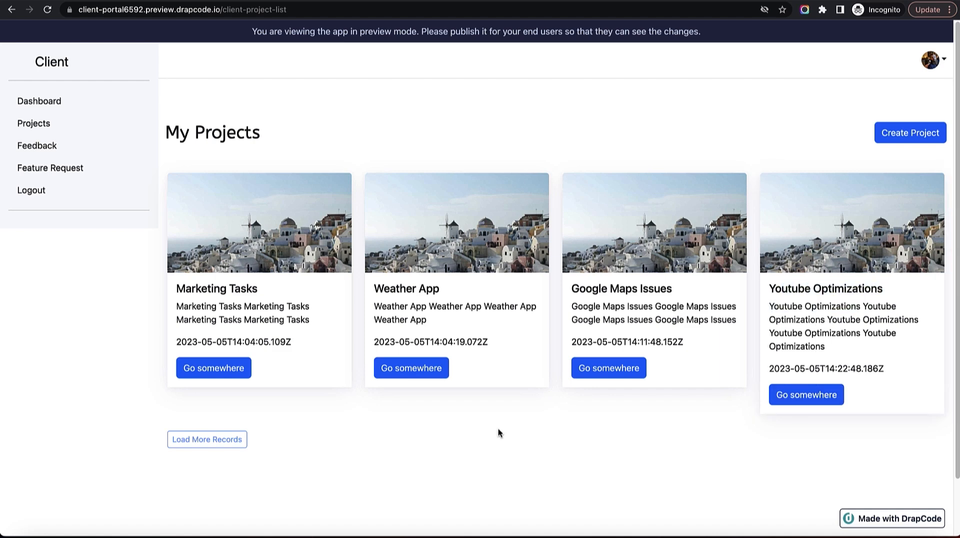
{"action": "key", "text": "ctrl+Tab"}
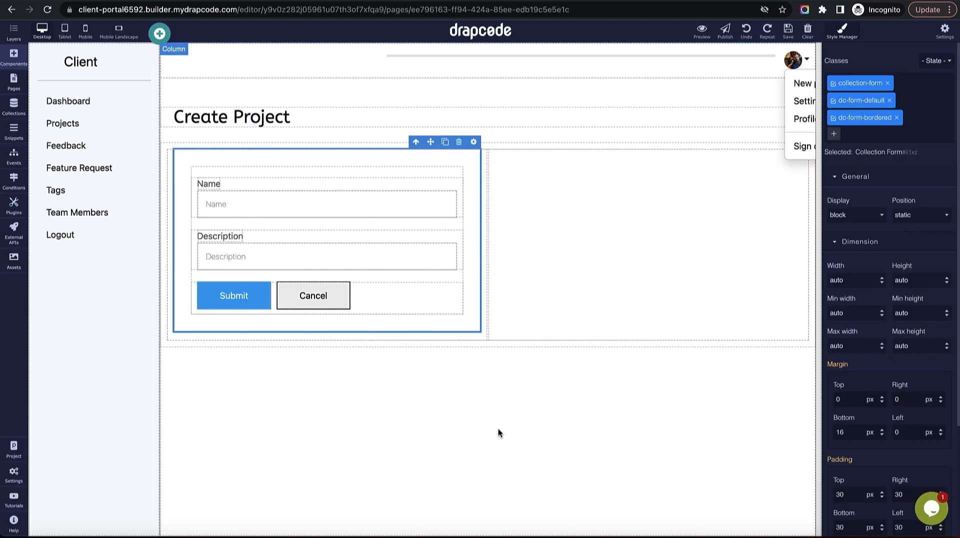
{"action": "left_click", "coordinate": [318, 298]}
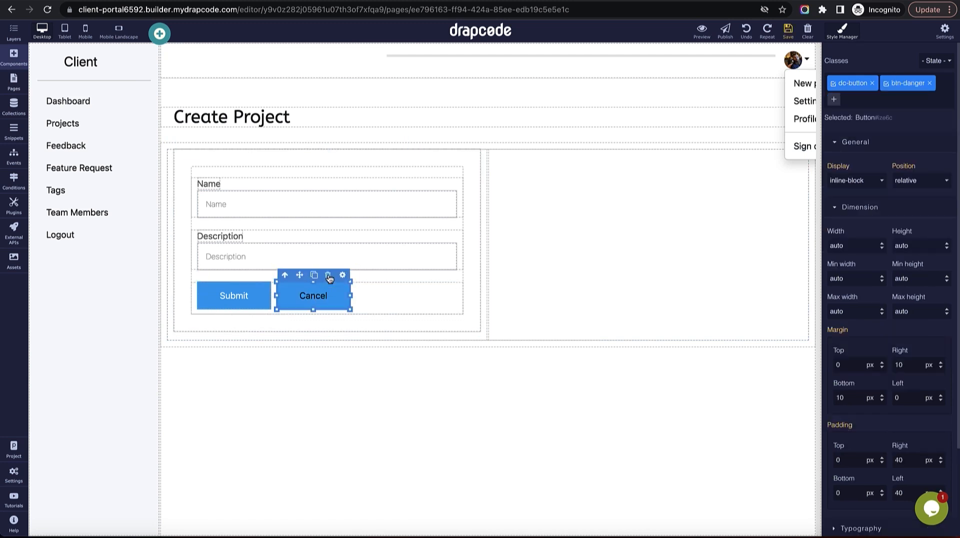
{"action": "left_click", "coordinate": [329, 274]}
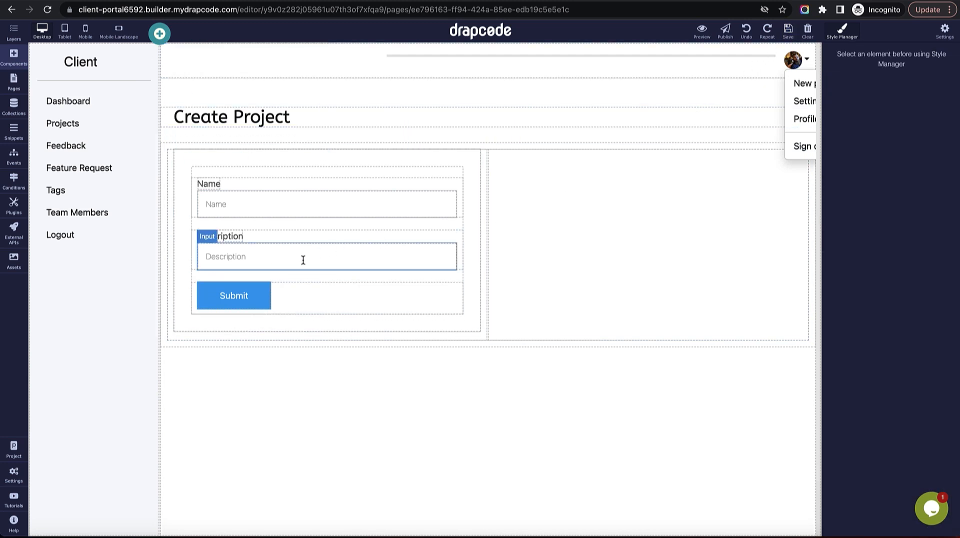
Open the Client - Project Details page, then switch to the Bootstrap examples tab.
{"action": "left_click", "coordinate": [13, 81]}
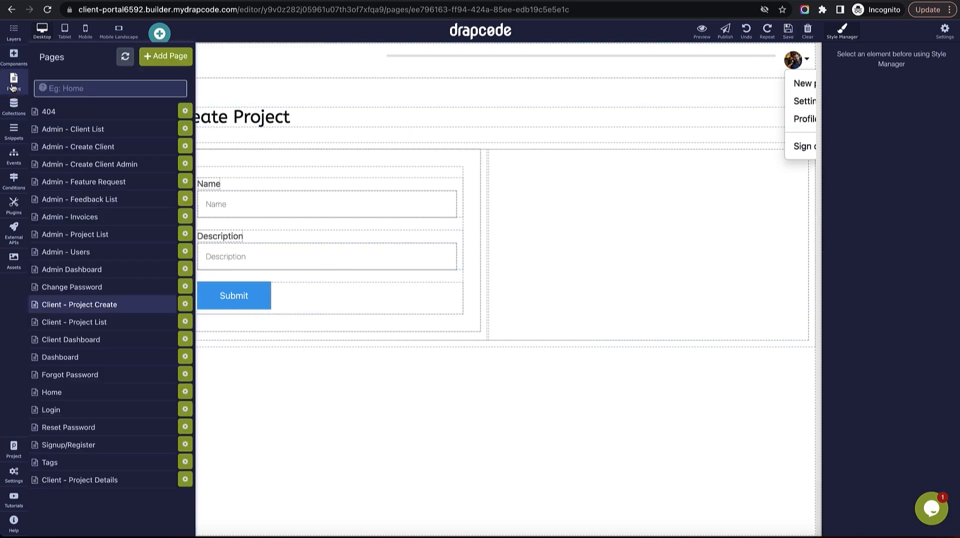
{"action": "left_click", "coordinate": [118, 480]}
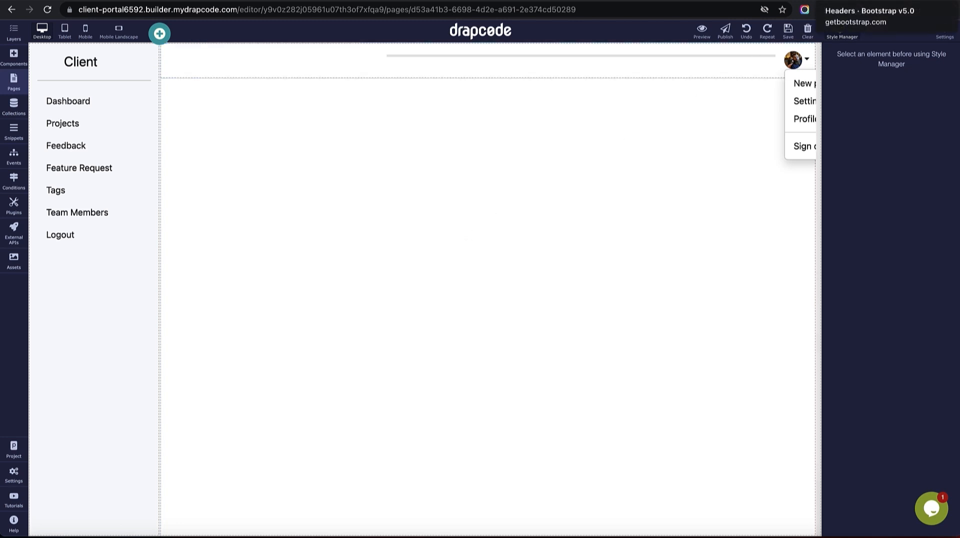
{"action": "left_click", "coordinate": [820, 19]}
Find and open the Jumbotron example on the Bootstrap examples page.
{"action": "scroll", "coordinate": [644, 203], "scroll_direction": "up", "scroll_amount": 5}
{"action": "key", "text": "ctrl+shift+Tab"}
{"action": "scroll", "coordinate": [560, 254], "scroll_direction": "up", "scroll_amount": 2}
{"action": "scroll", "coordinate": [560, 255], "scroll_direction": "up", "scroll_amount": 3}
{"action": "scroll", "coordinate": [557, 254], "scroll_direction": "down", "scroll_amount": 3}
{"action": "scroll", "coordinate": [558, 255], "scroll_direction": "down", "scroll_amount": 1}
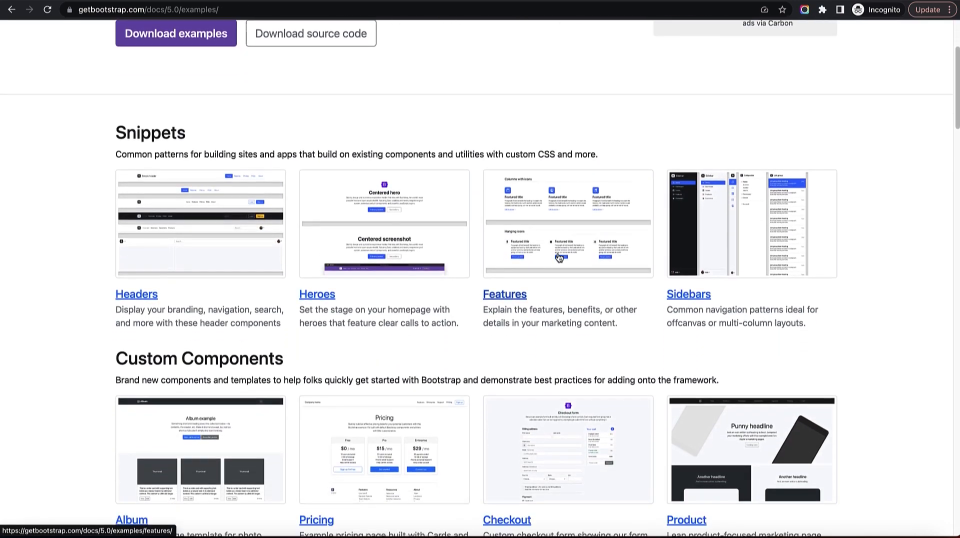
{"action": "scroll", "coordinate": [559, 257], "scroll_direction": "down", "scroll_amount": 4}
{"action": "scroll", "coordinate": [559, 257], "scroll_direction": "down", "scroll_amount": 1}
{"action": "scroll", "coordinate": [559, 258], "scroll_direction": "down", "scroll_amount": 5}
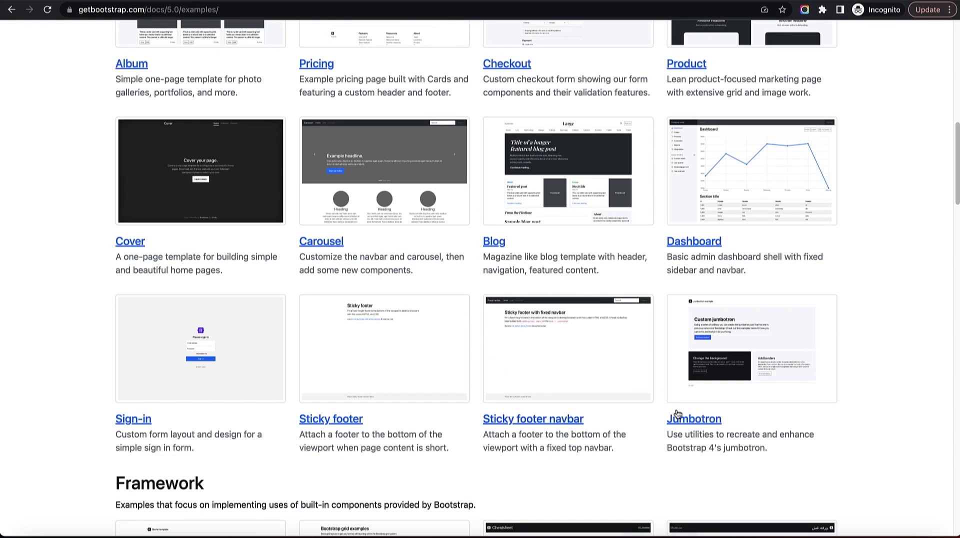
{"action": "left_click", "coordinate": [693, 424]}
Copy the jumbotron's div.p-5.mb-4 element HTML via DevTools, then go back.
{"action": "left_click_drag", "start_coordinate": [155, 136], "coordinate": [360, 216]}
{"action": "left_click", "coordinate": [390, 134]}
{"action": "right_click", "coordinate": [393, 112]}
{"action": "left_click", "coordinate": [443, 287]}
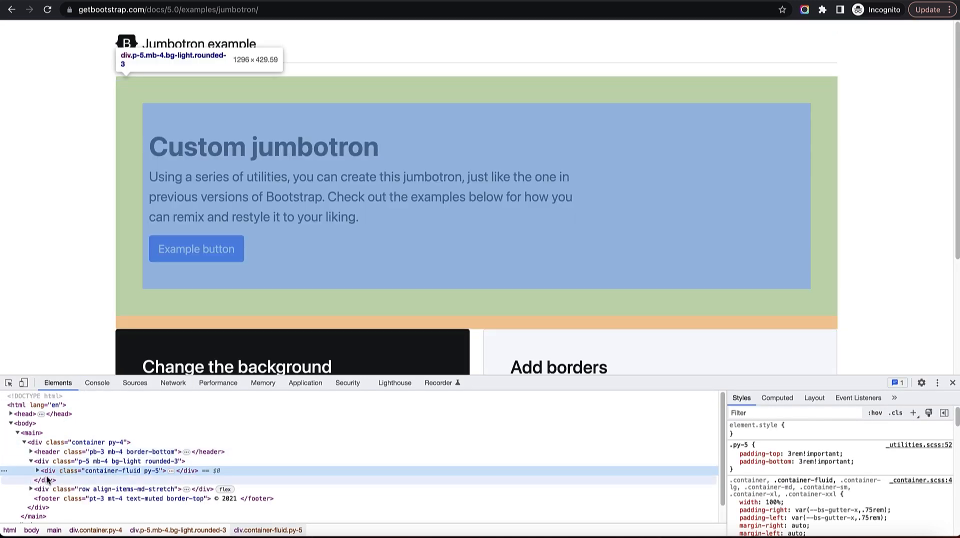
{"action": "left_click", "coordinate": [33, 460]}
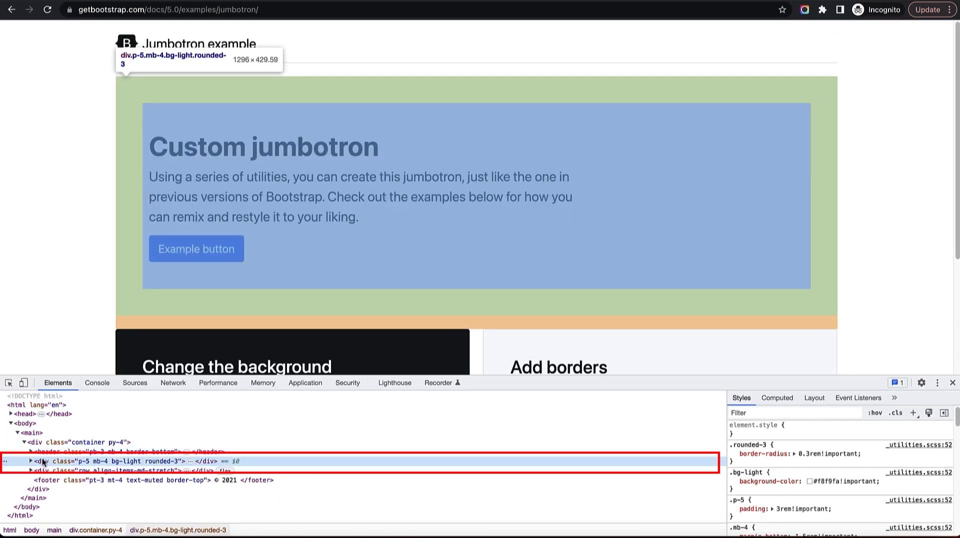
{"action": "right_click", "coordinate": [45, 461]}
{"action": "mouse_move", "coordinate": [96, 378]}
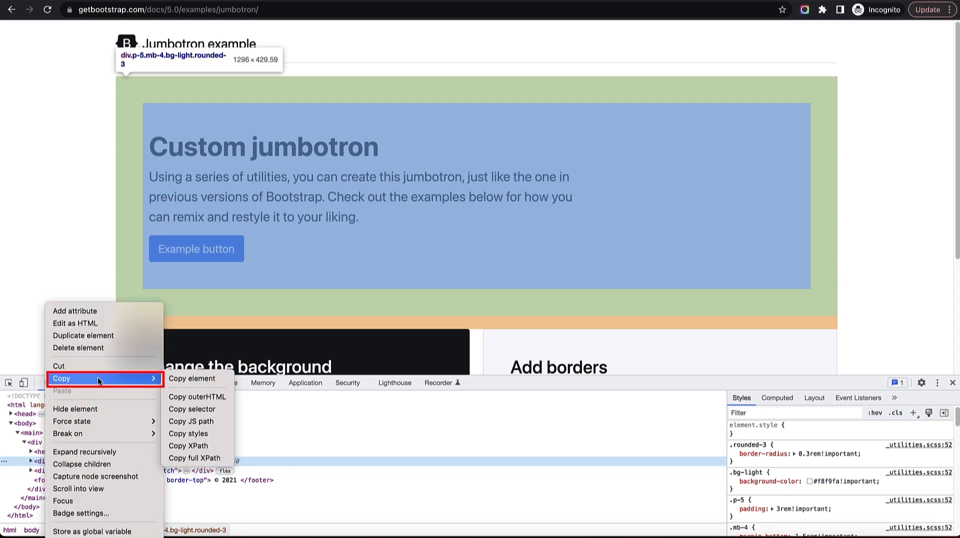
{"action": "left_click", "coordinate": [186, 380]}
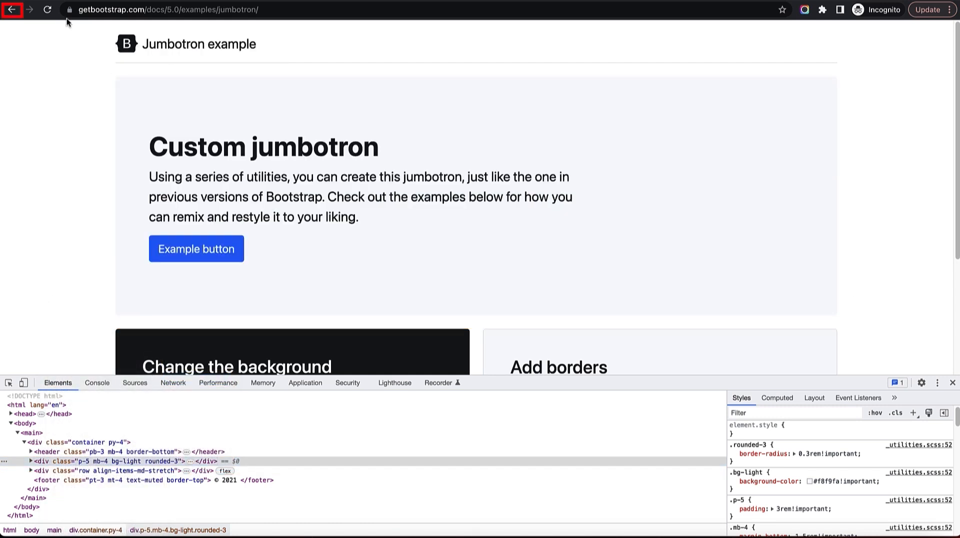
{"action": "left_click", "coordinate": [13, 10]}
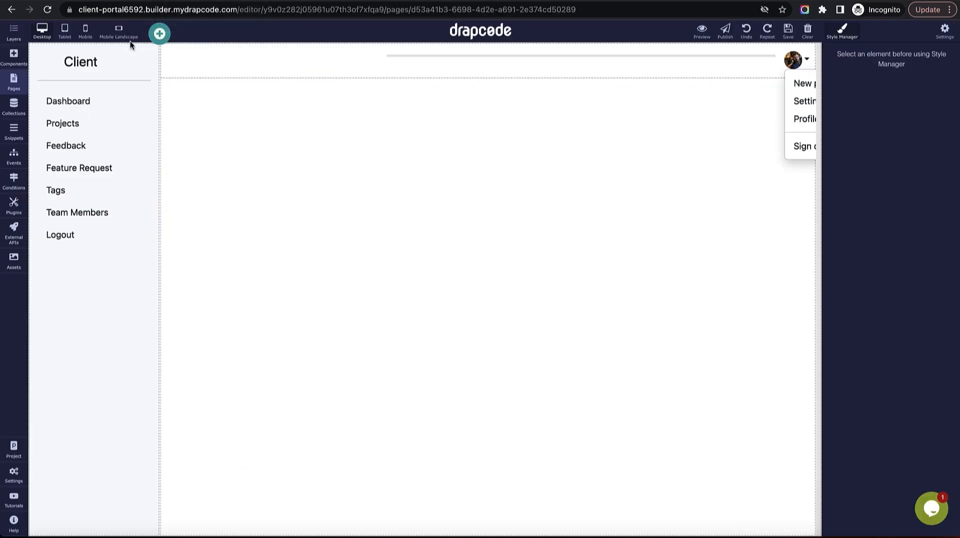
Add a Custom HTML Code block and embed the copied jumbotron HTML.
{"action": "left_click", "coordinate": [14, 56]}
{"action": "left_click_drag", "start_coordinate": [52, 307], "coordinate": [306, 272]}
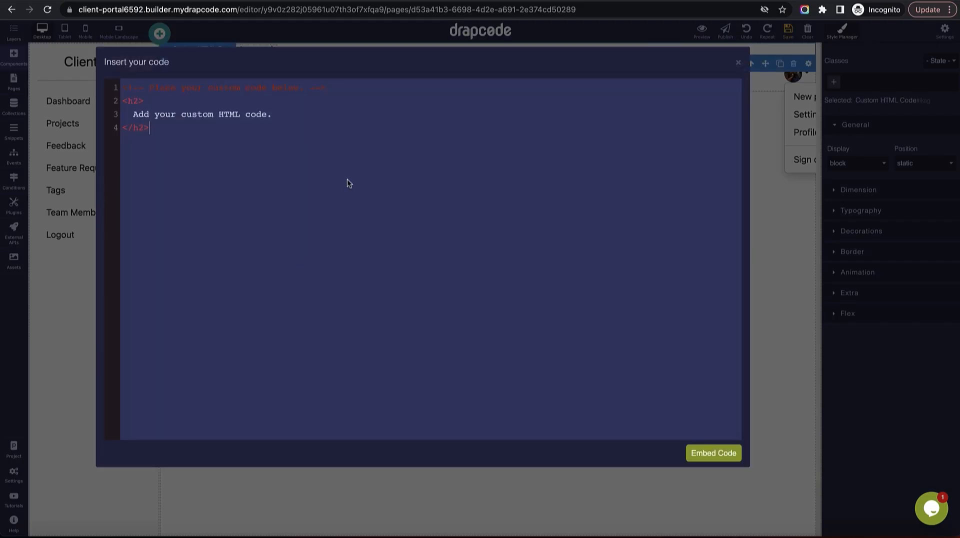
{"action": "key", "text": "ctrl+a"}
{"action": "key", "text": "ctrl+v"}
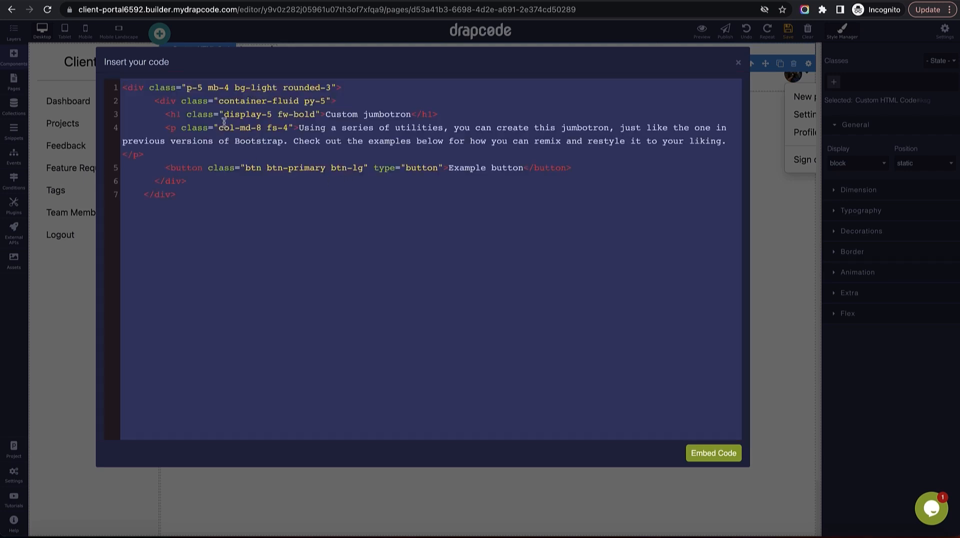
{"action": "left_click", "coordinate": [711, 452]}
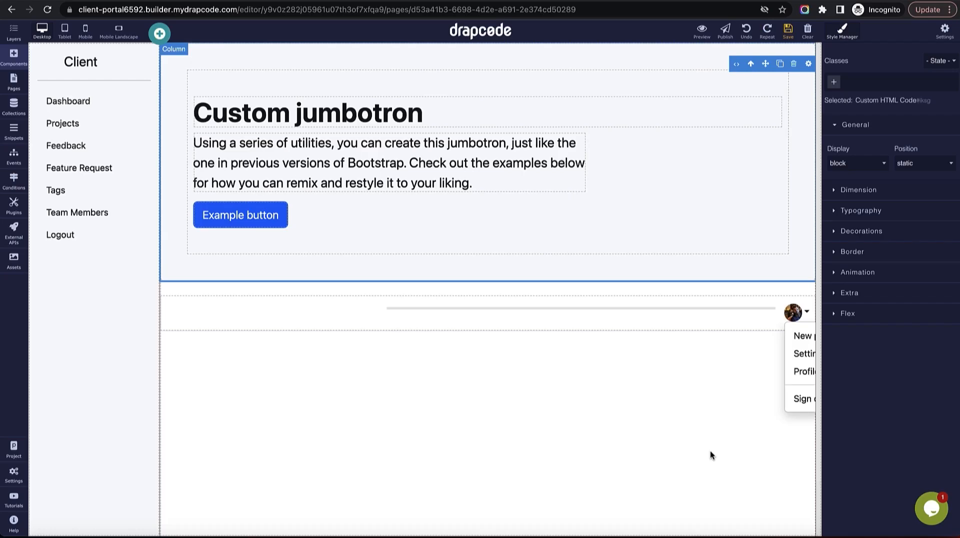
Move the header row above the jumbotron and review the Example button's settings.
{"action": "left_click_drag", "start_coordinate": [583, 290], "coordinate": [568, 31]}
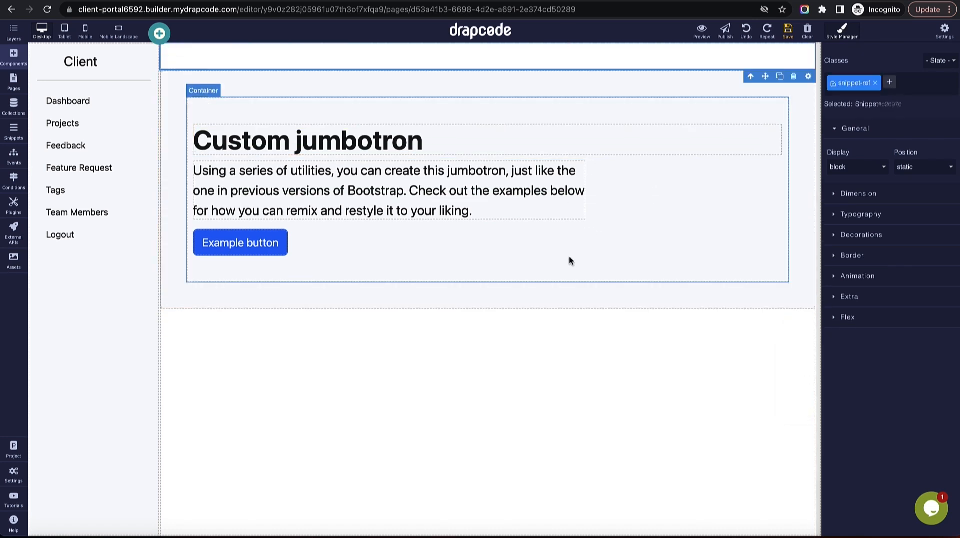
{"action": "left_click", "coordinate": [412, 219]}
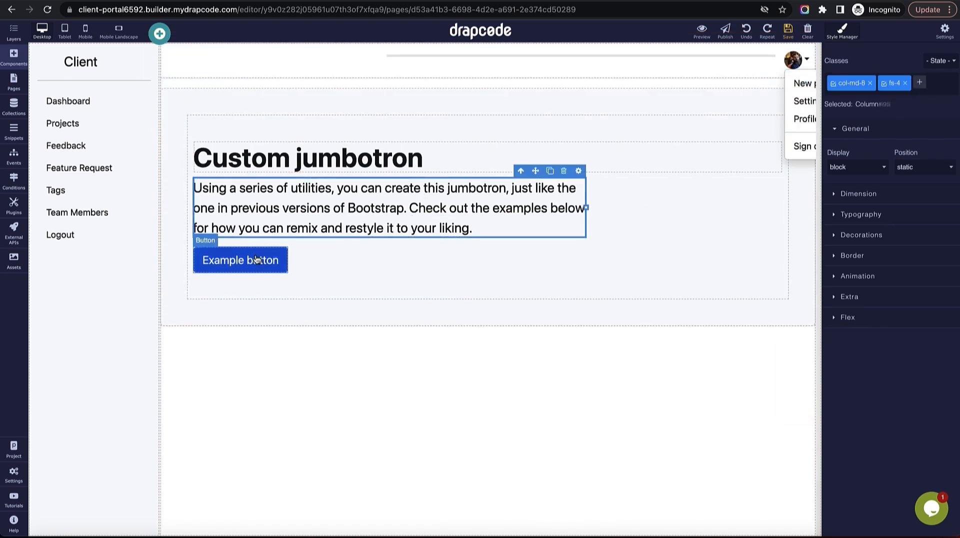
{"action": "left_click", "coordinate": [241, 260]}
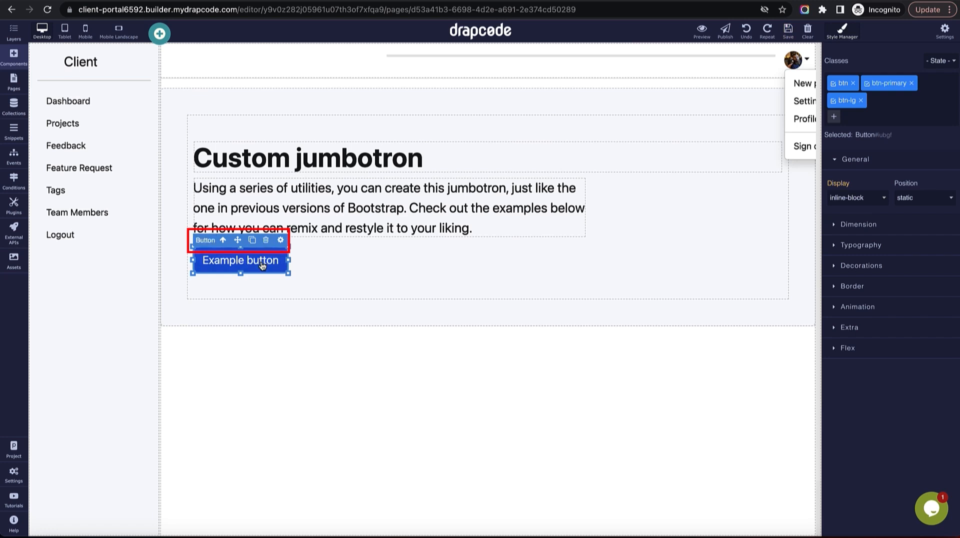
{"action": "left_click", "coordinate": [281, 242]}
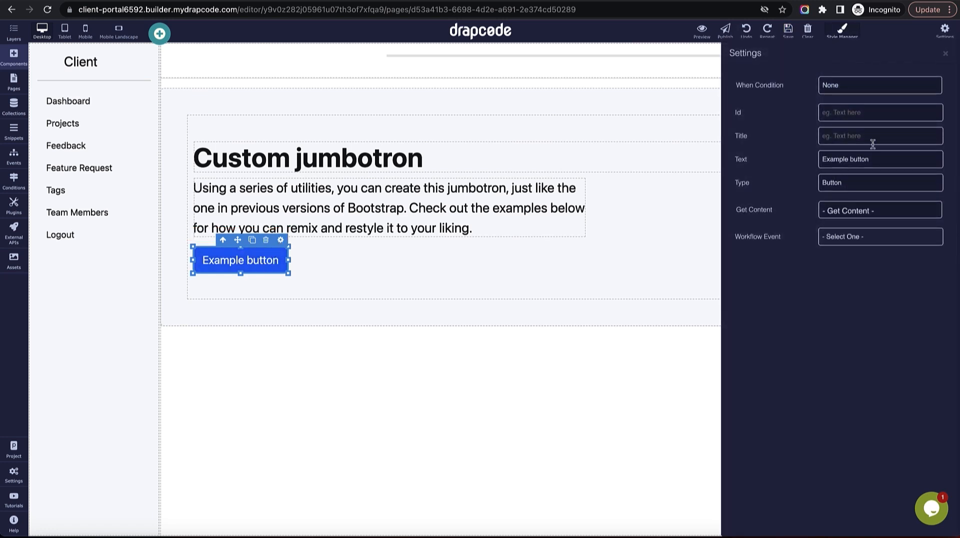
{"action": "triple_click", "coordinate": [868, 159]}
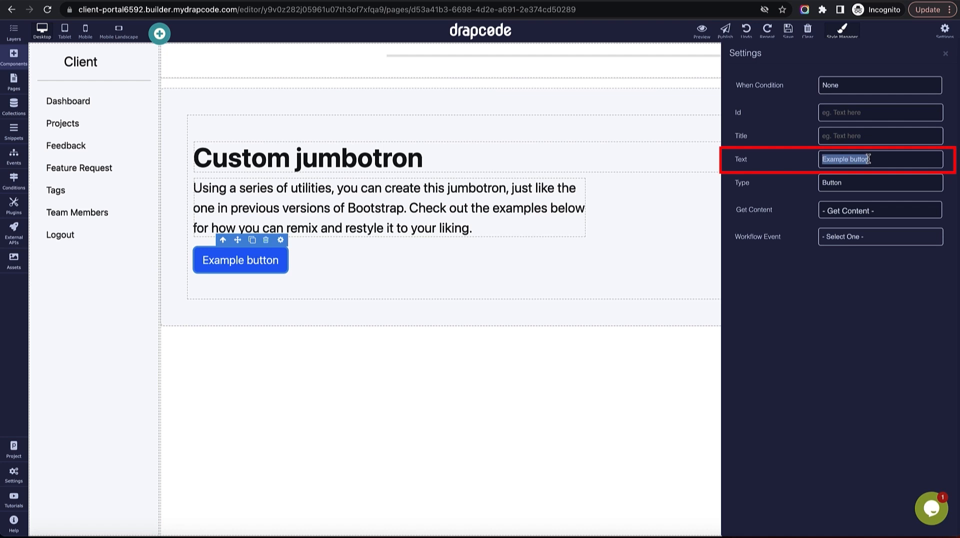
{"action": "left_click", "coordinate": [945, 56]}
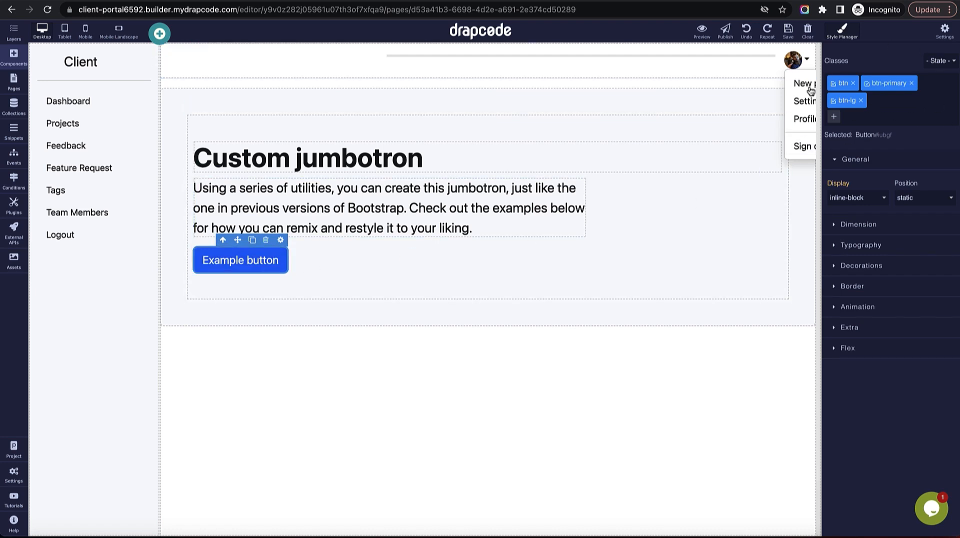
Add a link beside the Example button and compare its classes with the button's.
{"action": "left_click", "coordinate": [15, 59]}
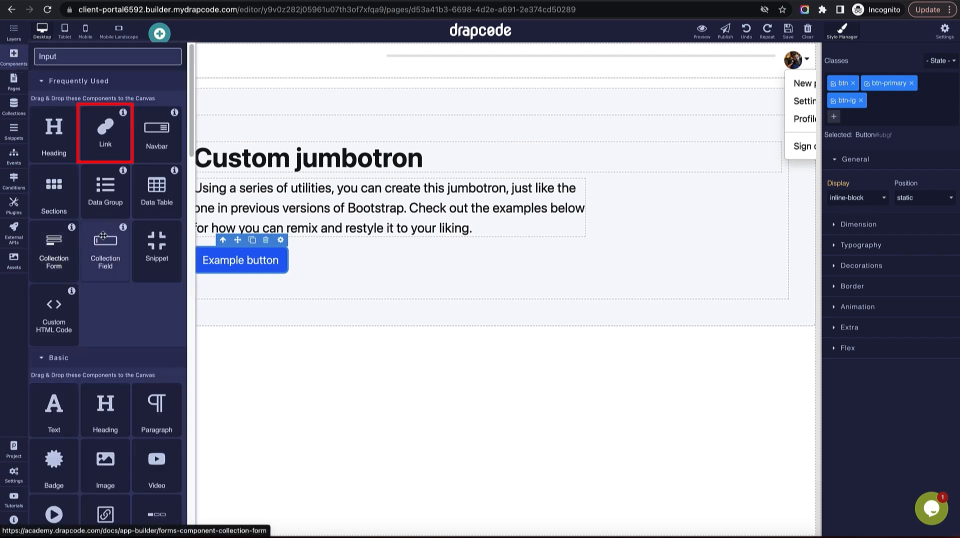
{"action": "left_click_drag", "start_coordinate": [105, 131], "coordinate": [324, 273]}
{"action": "left_click", "coordinate": [277, 262]}
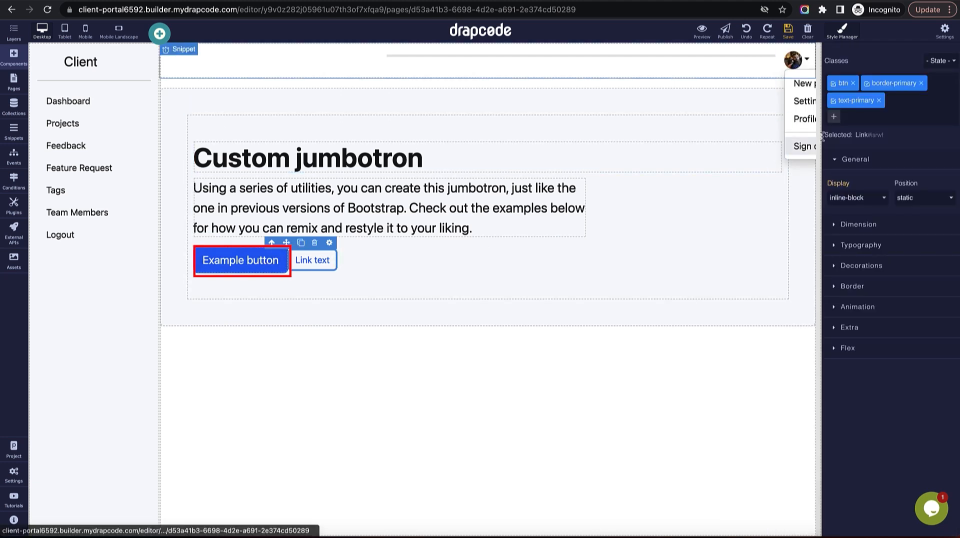
{"action": "double_click", "coordinate": [889, 83]}
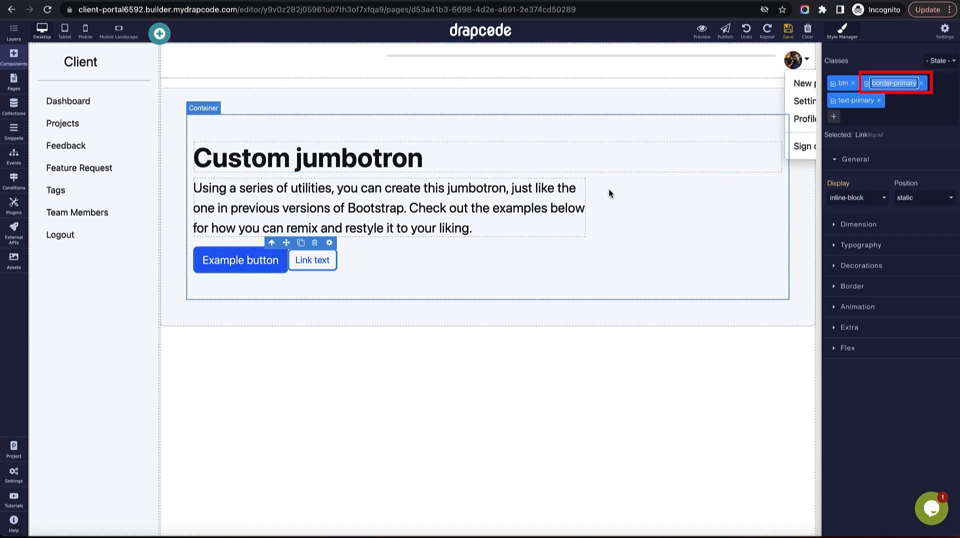
{"action": "left_click", "coordinate": [235, 270]}
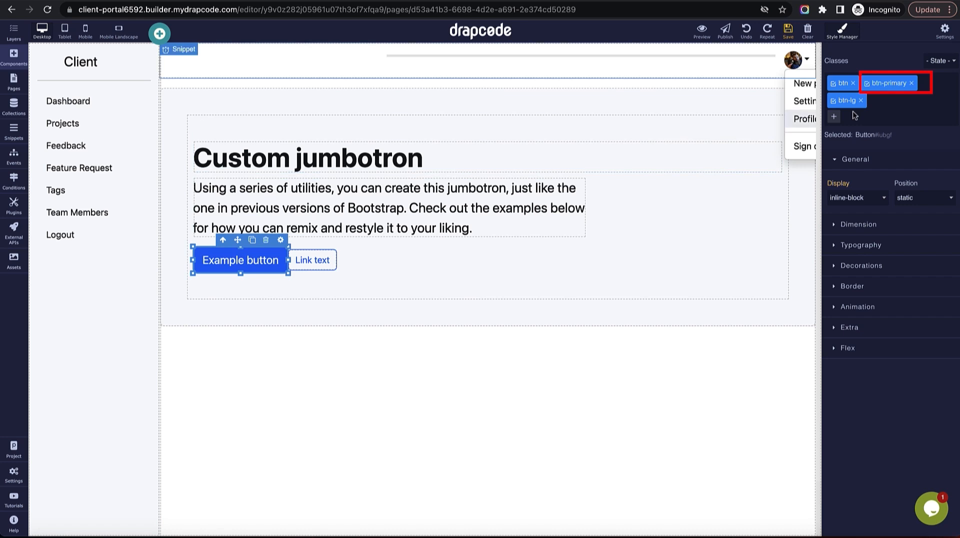
{"action": "double_click", "coordinate": [890, 82]}
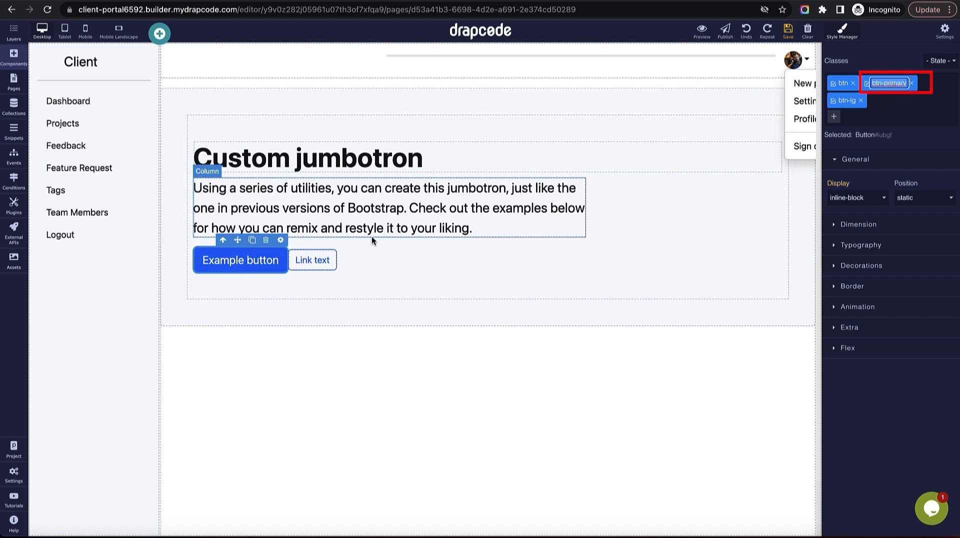
Restyle the link: remove border-primary and text-primary, add btn-primary and btn-lg.
{"action": "left_click", "coordinate": [312, 261]}
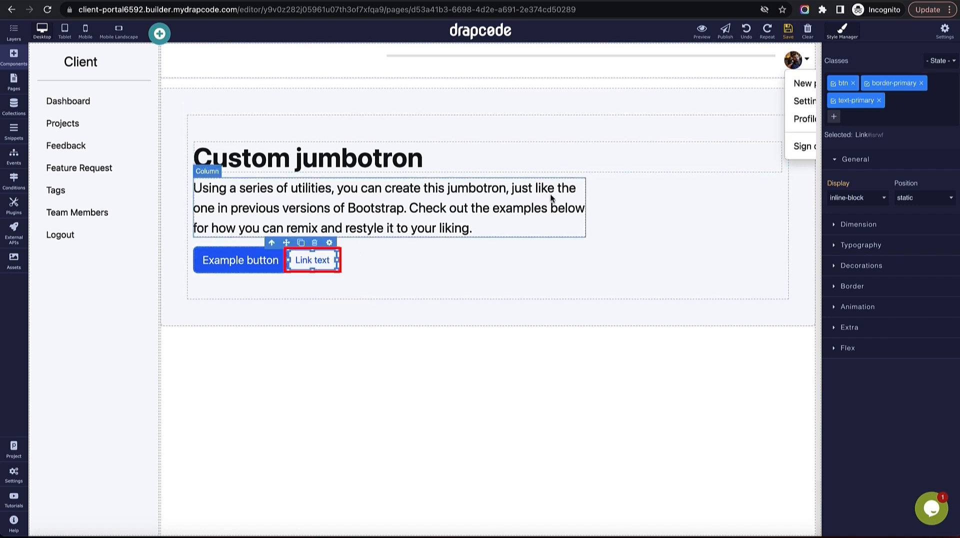
{"action": "left_click", "coordinate": [921, 84]}
{"action": "left_click", "coordinate": [913, 84]}
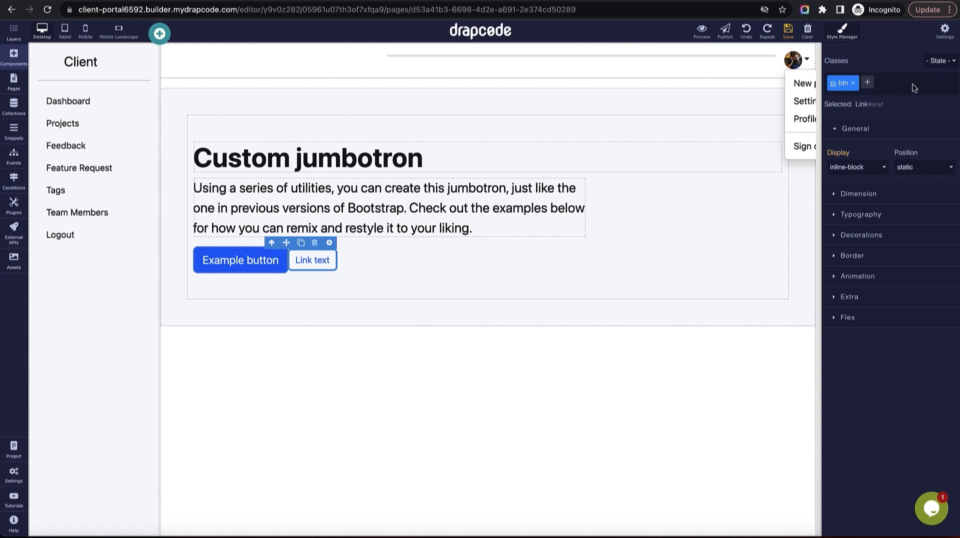
{"action": "left_click", "coordinate": [874, 83]}
{"action": "type", "text": "btn-primary"}
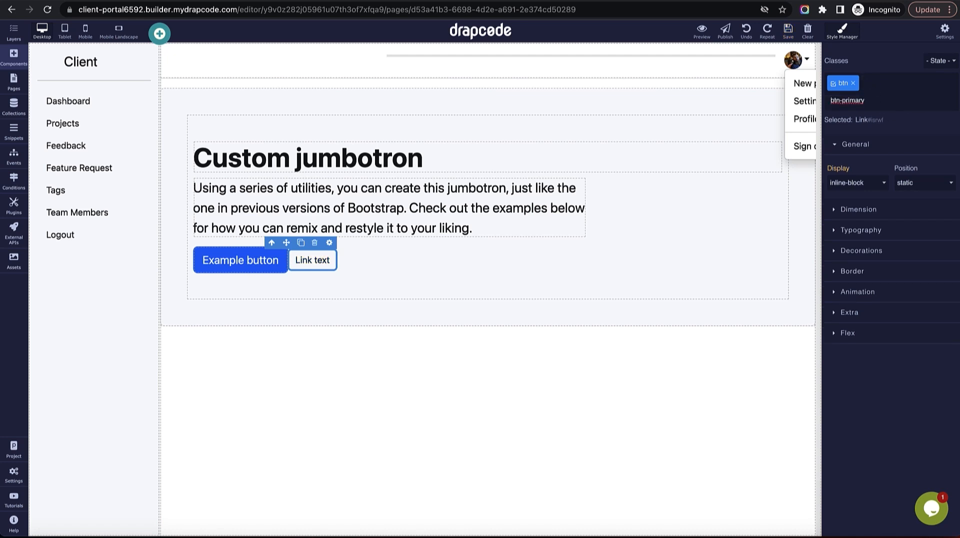
{"action": "key", "text": "Return"}
{"action": "left_click", "coordinate": [925, 83]}
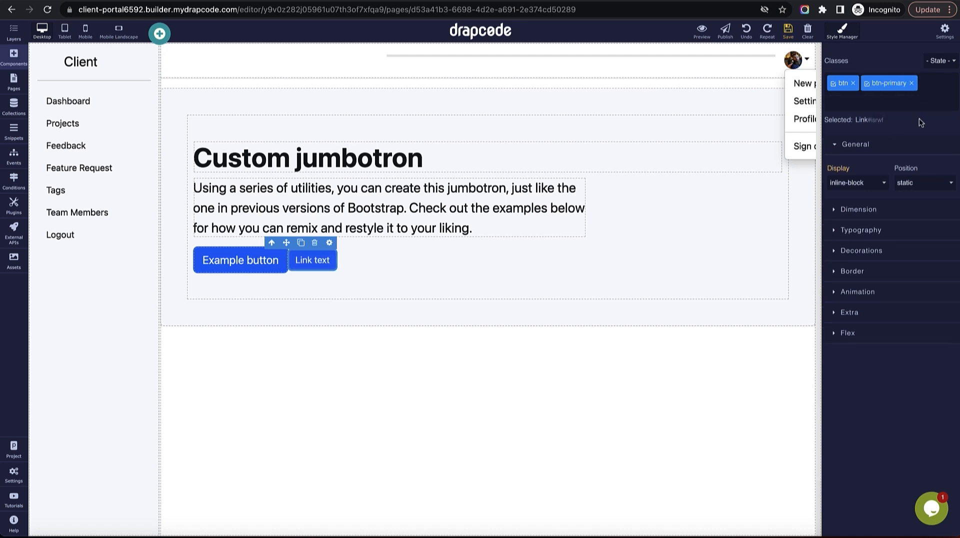
{"action": "type", "text": "btn-pri"}
{"action": "key", "text": "Return"}
Change the link text to 'Create Task', delete the Example button, and save.
{"action": "left_click", "coordinate": [312, 267]}
{"action": "double_click", "coordinate": [318, 268]}
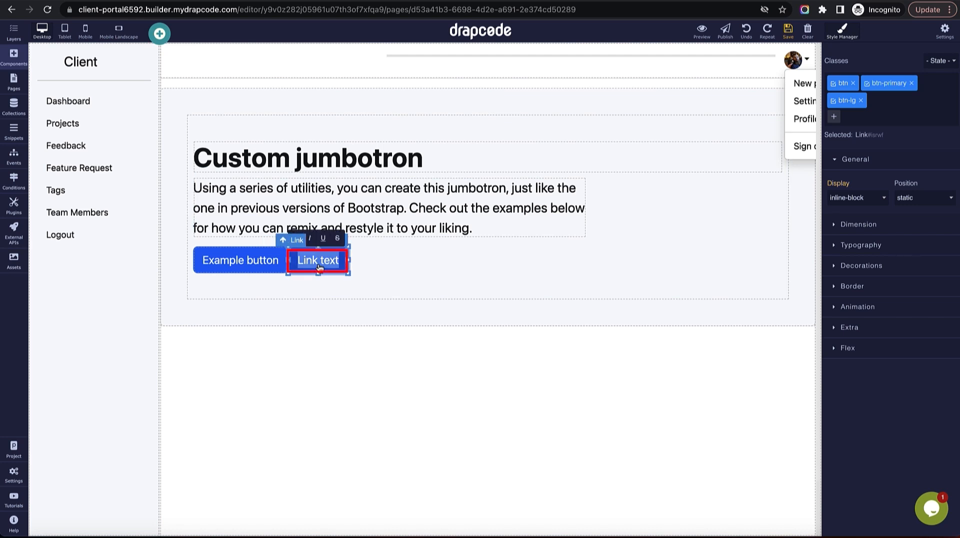
{"action": "type", "text": "Create "}
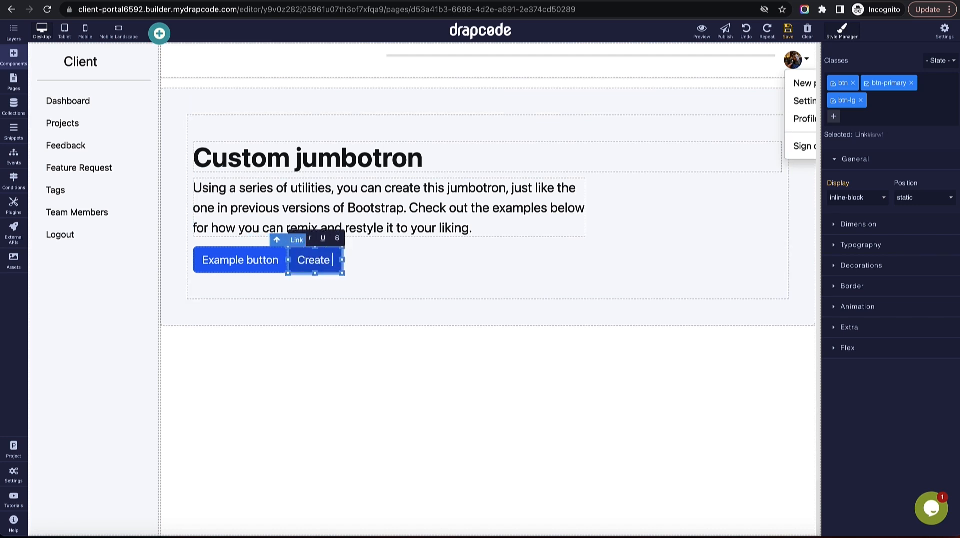
{"action": "type", "text": "Task"}
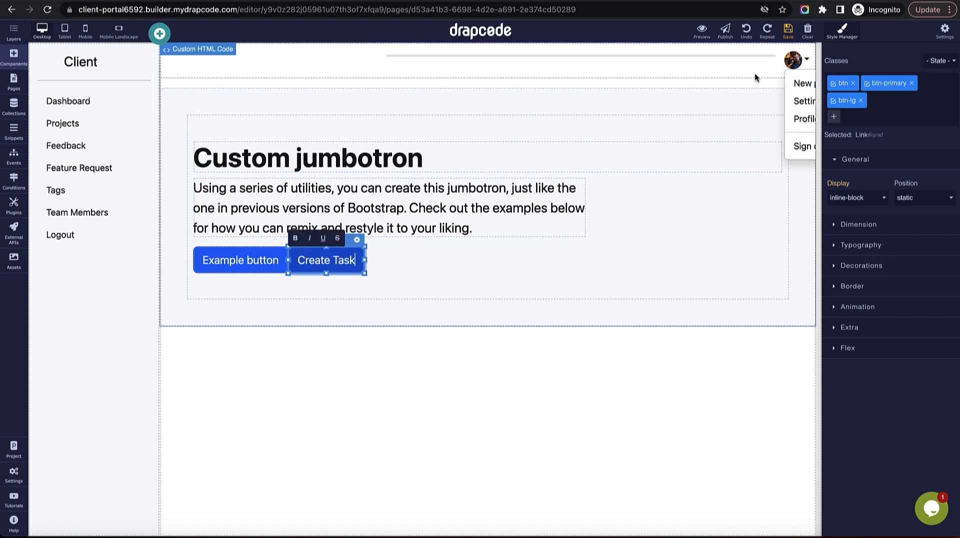
{"action": "left_click", "coordinate": [786, 31]}
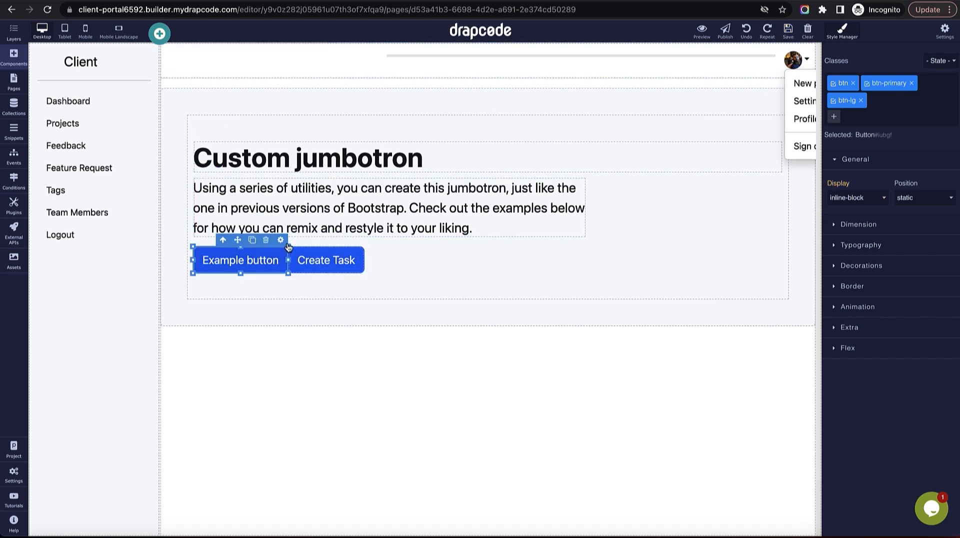
{"action": "key", "text": "Delete"}
{"action": "left_click", "coordinate": [788, 30]}
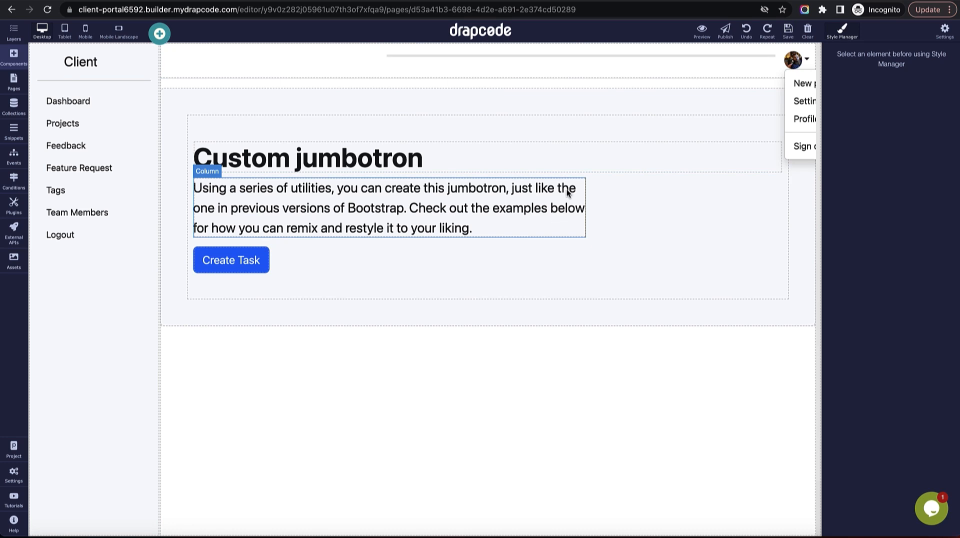
Remove the py-5 padding class from the jumbotron's inner container and save.
{"action": "left_click", "coordinate": [444, 127]}
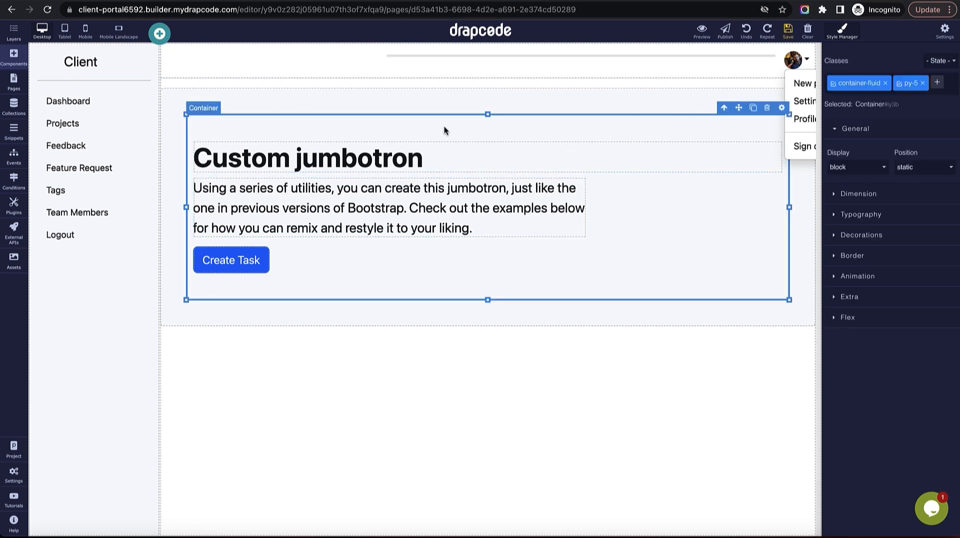
{"action": "left_click", "coordinate": [922, 83]}
{"action": "left_click", "coordinate": [789, 30]}
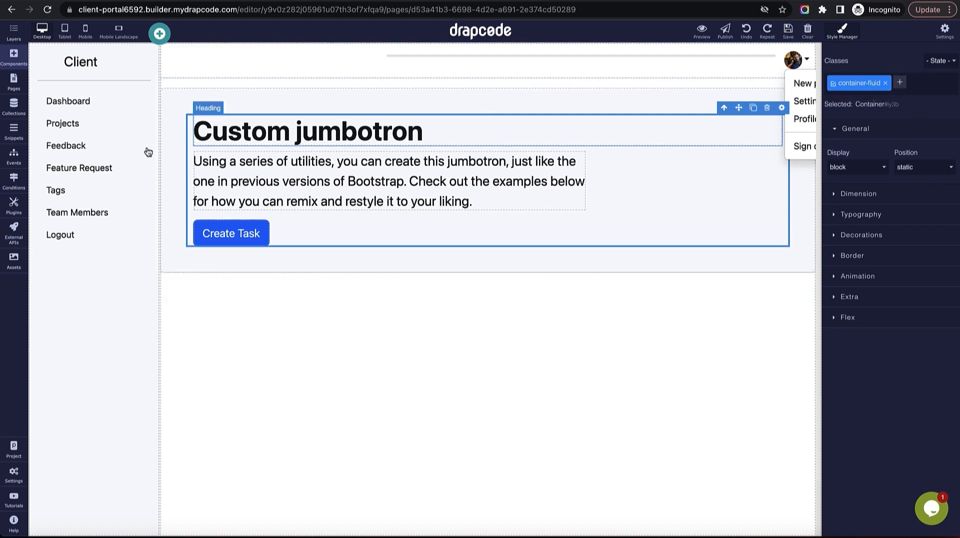
Bind the Client - Project Details page to the Project collection and apply the update.
{"action": "left_click", "coordinate": [19, 88]}
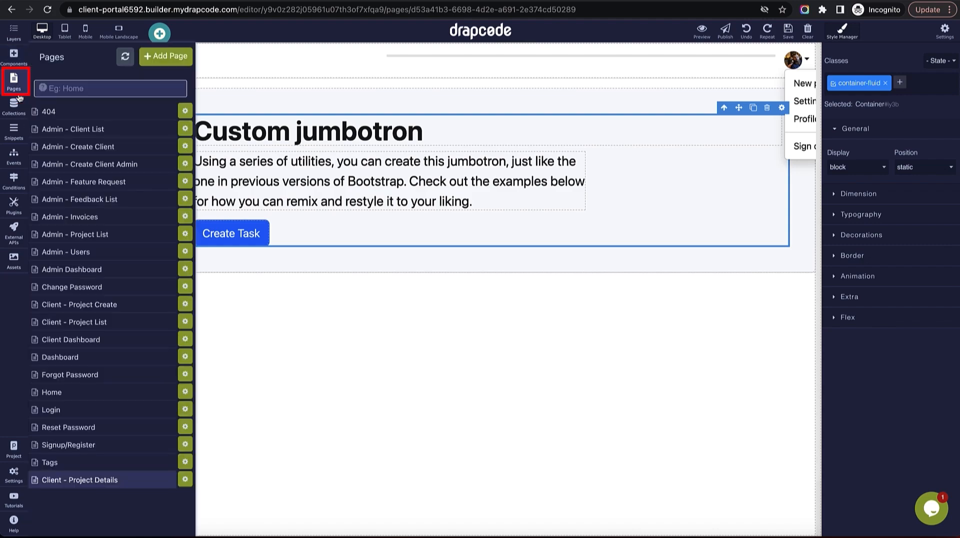
{"action": "left_click", "coordinate": [185, 479]}
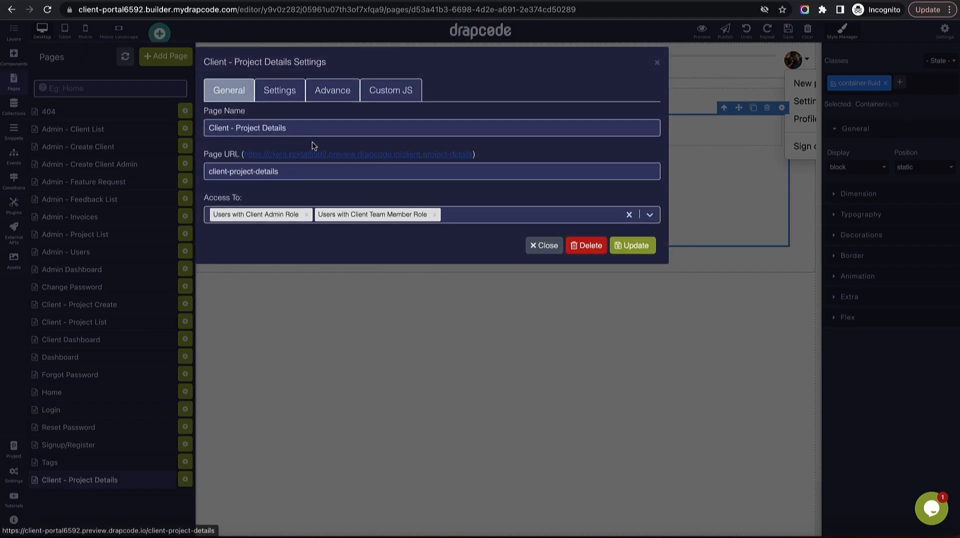
{"action": "left_click", "coordinate": [287, 92]}
{"action": "left_click", "coordinate": [307, 129]}
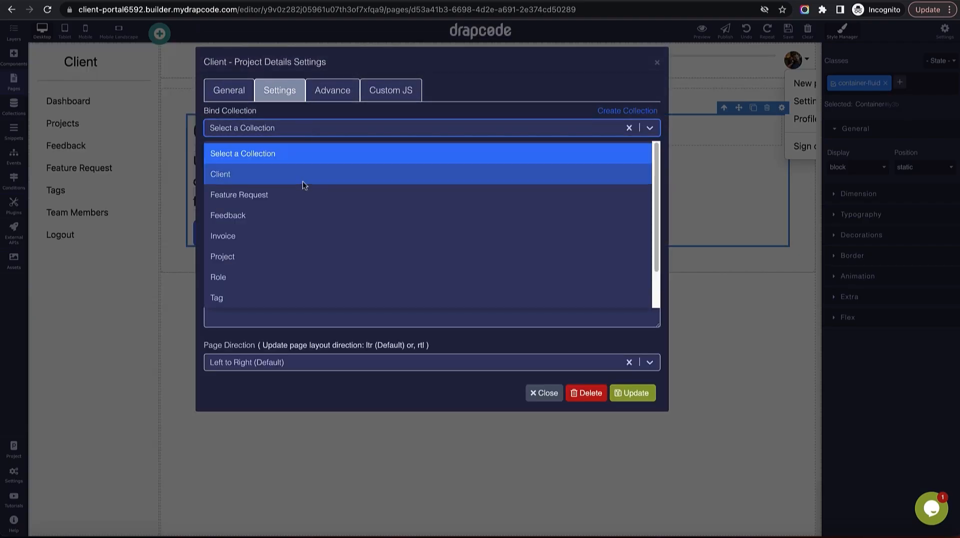
{"action": "scroll", "coordinate": [295, 235], "scroll_direction": "down", "scroll_amount": 1}
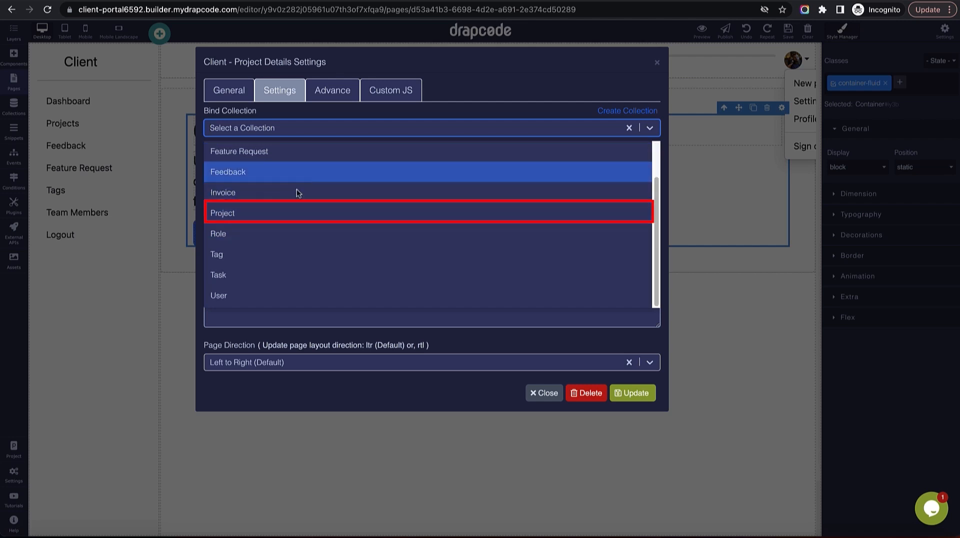
{"action": "left_click", "coordinate": [294, 210]}
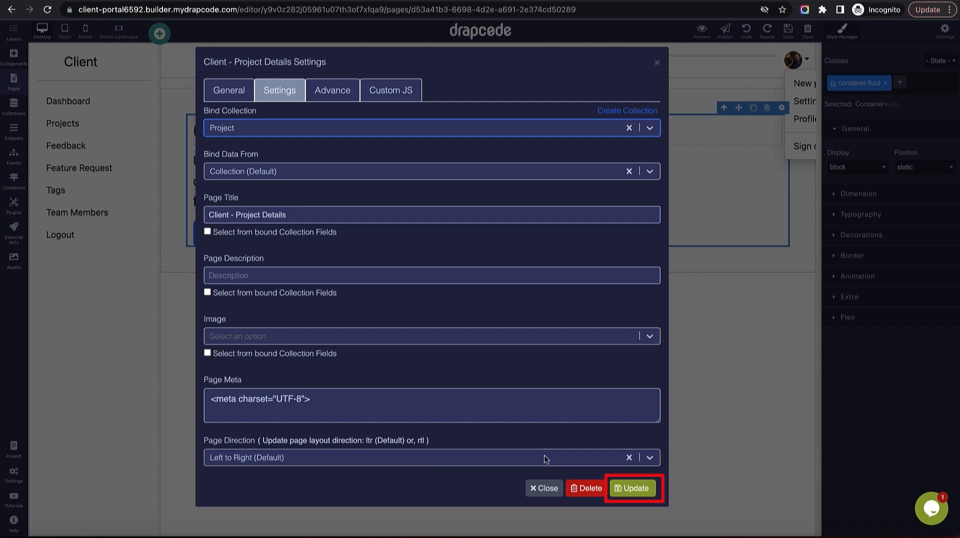
{"action": "left_click", "coordinate": [636, 488]}
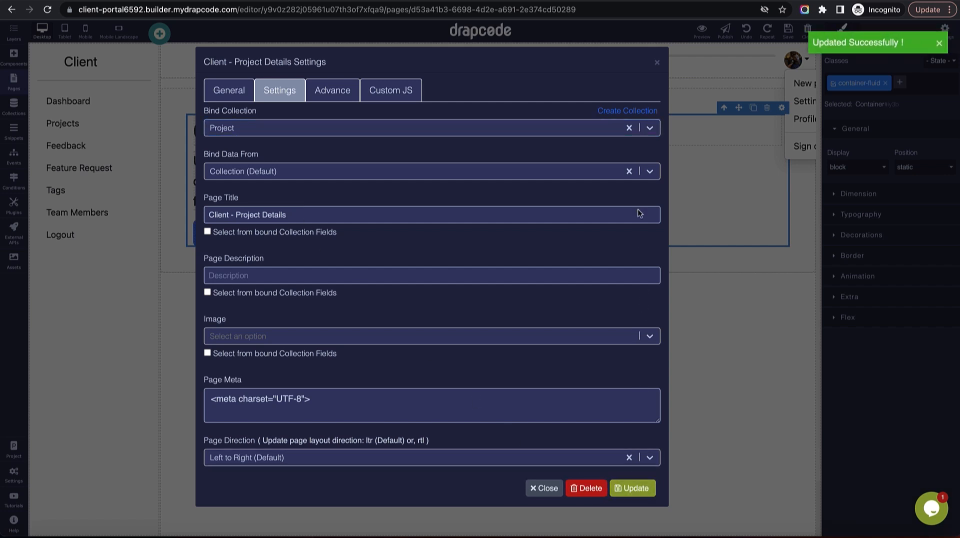
{"action": "left_click", "coordinate": [656, 62]}
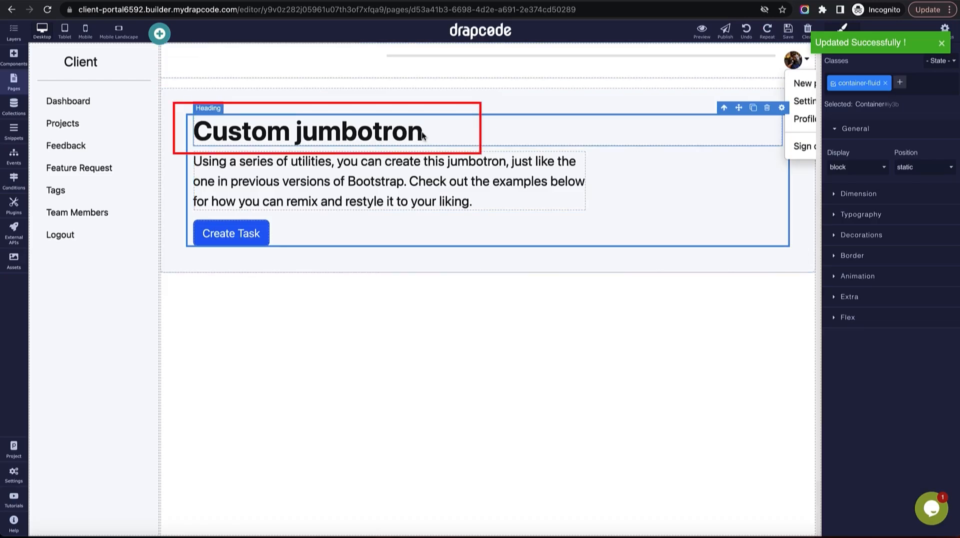
{"action": "left_click", "coordinate": [242, 236]}
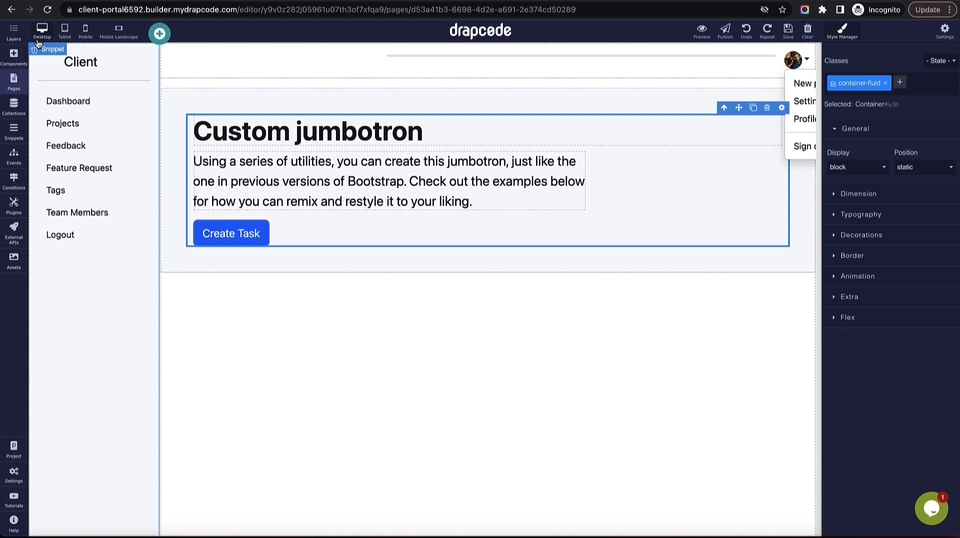
{"action": "left_click", "coordinate": [11, 85]}
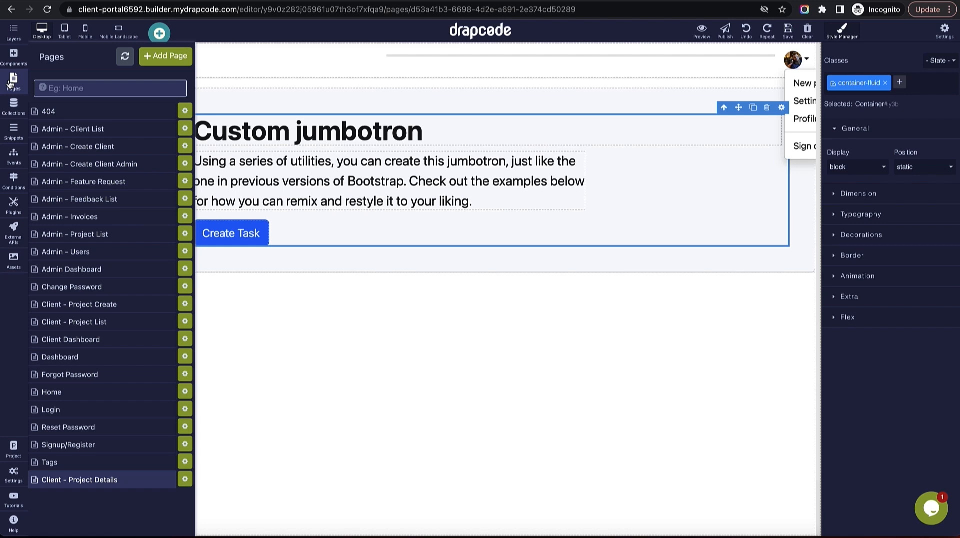
{"action": "left_click", "coordinate": [222, 37]}
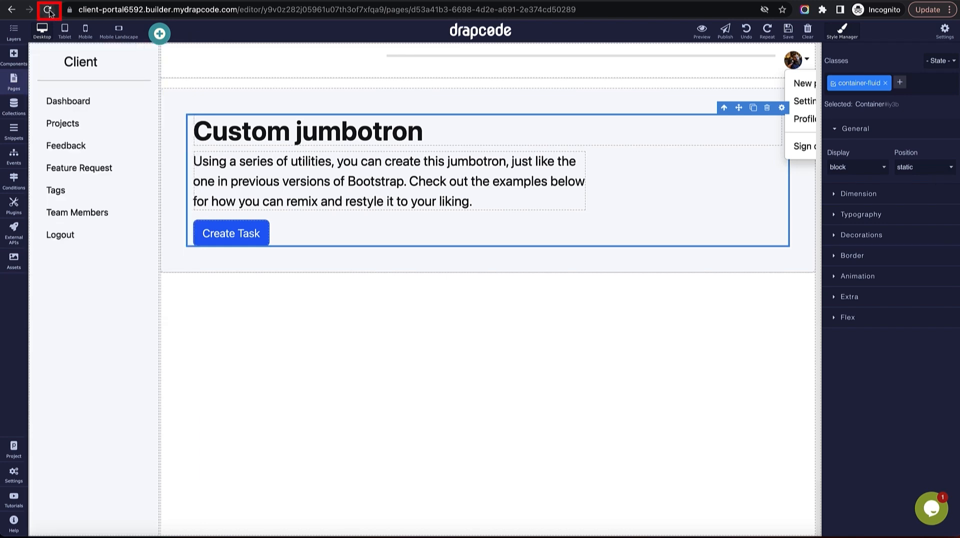
{"action": "left_click", "coordinate": [49, 11]}
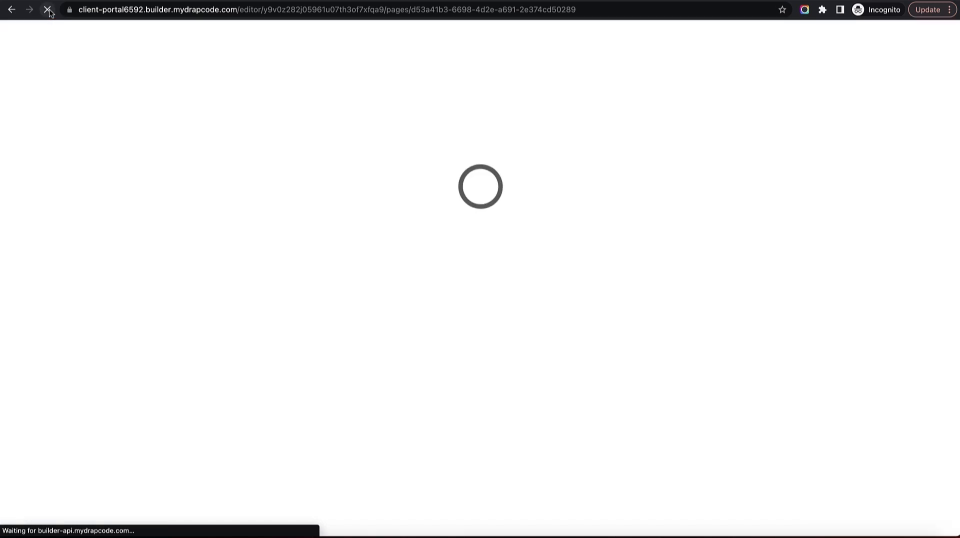
{"action": "left_click", "coordinate": [532, 137]}
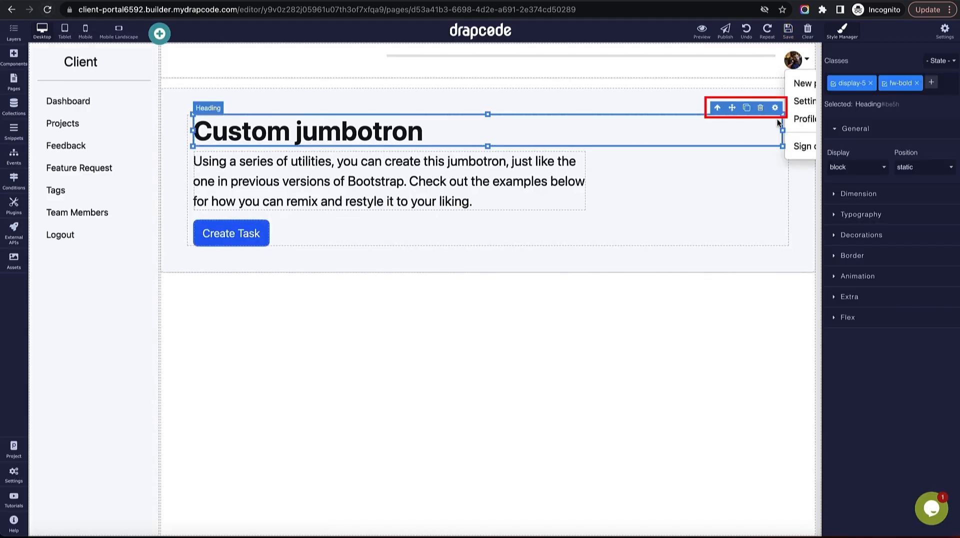
Bind the jumbotron heading's content to the Project's Name field and save the page.
{"action": "left_click", "coordinate": [774, 107]}
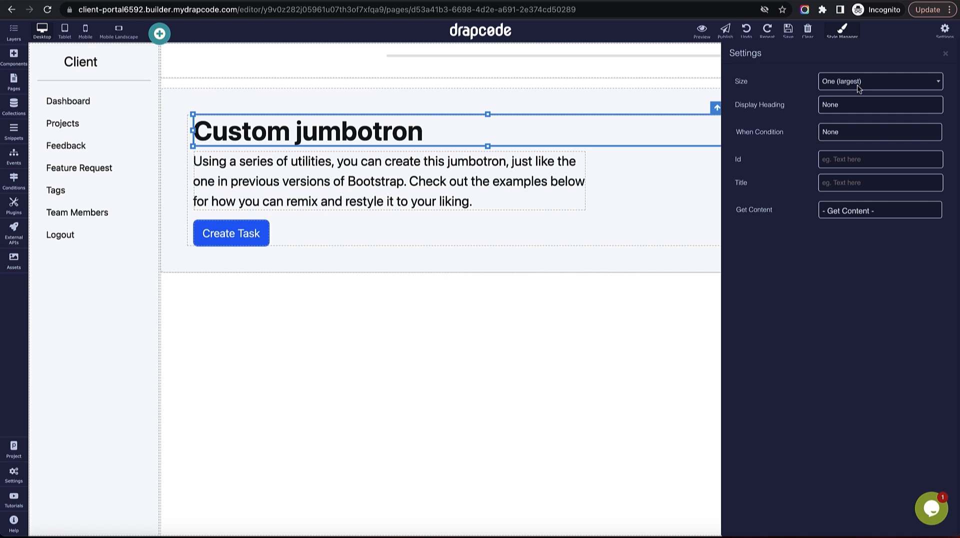
{"action": "left_click", "coordinate": [859, 215]}
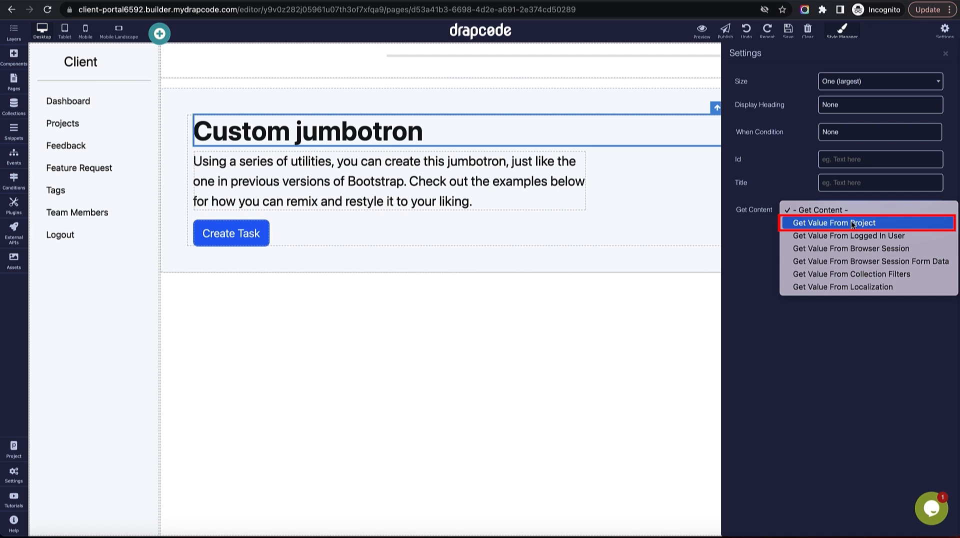
{"action": "left_click", "coordinate": [851, 220]}
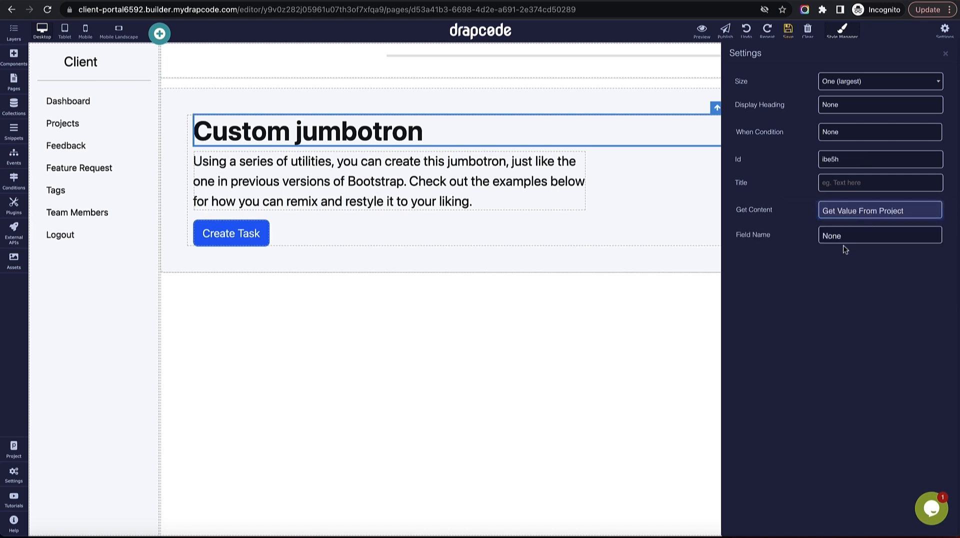
{"action": "left_click", "coordinate": [861, 243]}
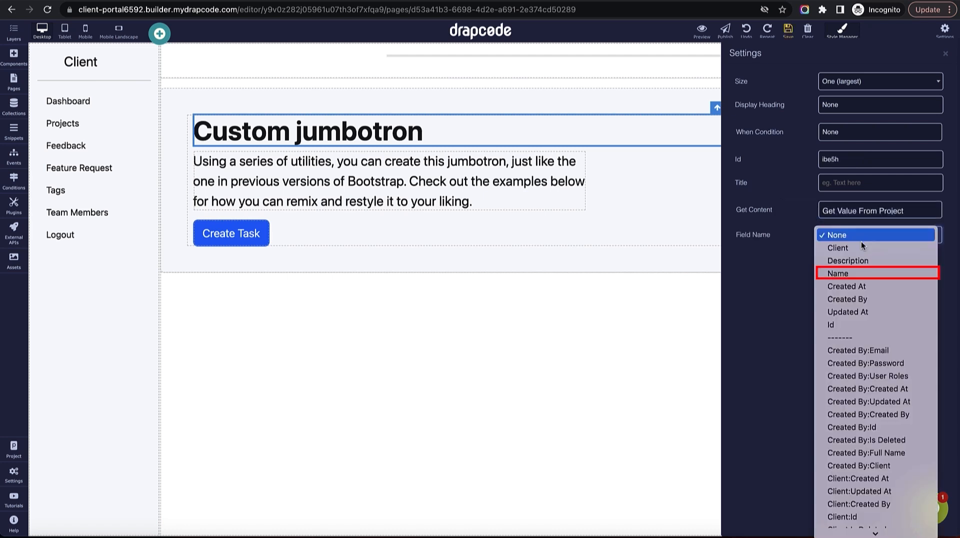
{"action": "left_click", "coordinate": [864, 274]}
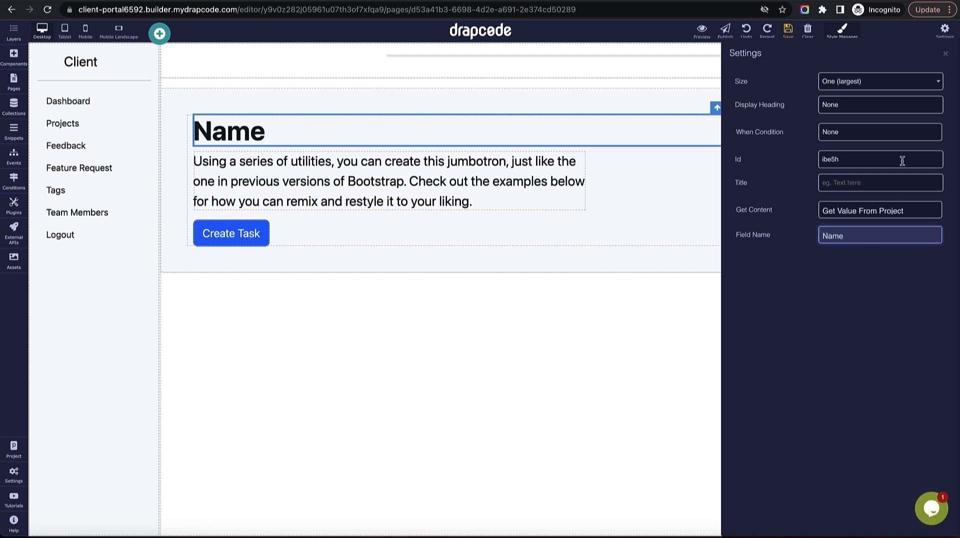
{"action": "left_click", "coordinate": [789, 33]}
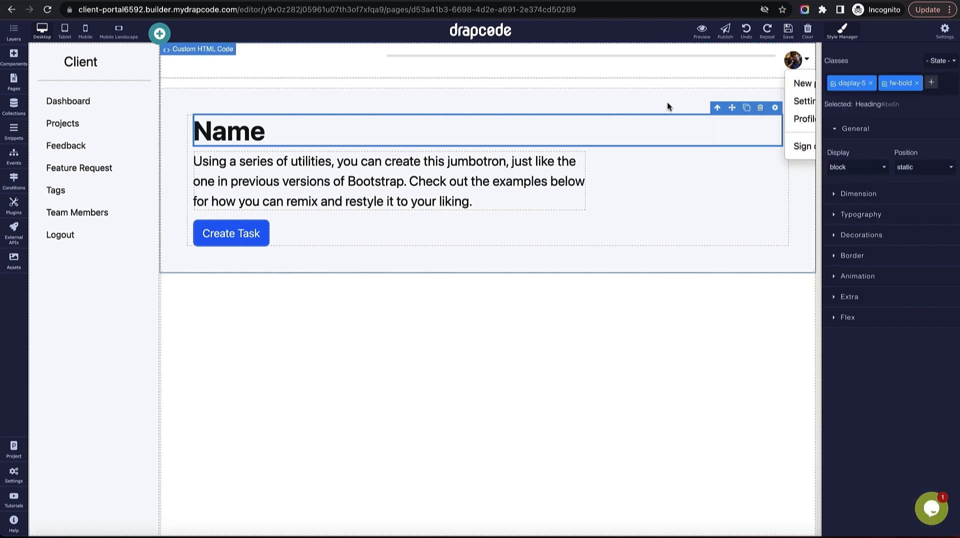
Delete the jumbotron's placeholder paragraph column using the Layers tree.
{"action": "left_click", "coordinate": [563, 165]}
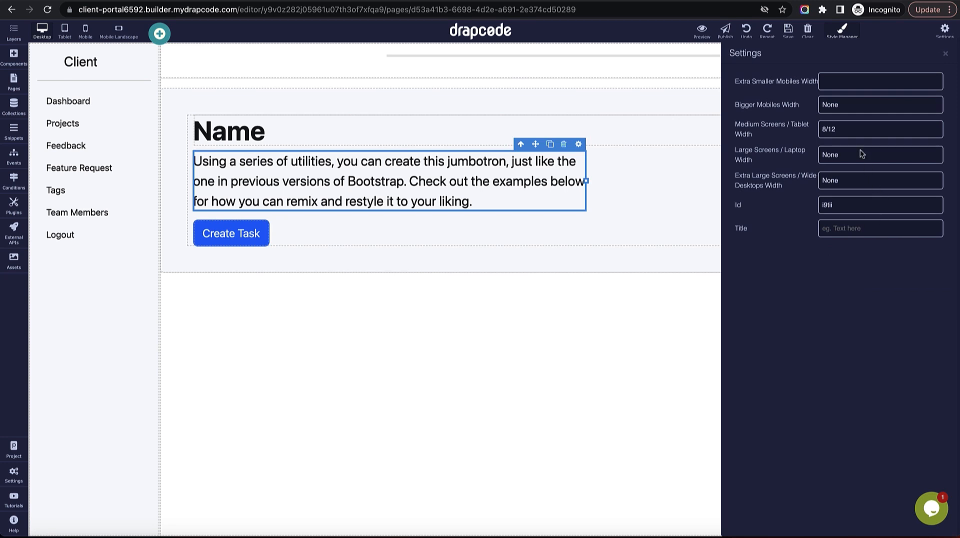
{"action": "left_click", "coordinate": [518, 175]}
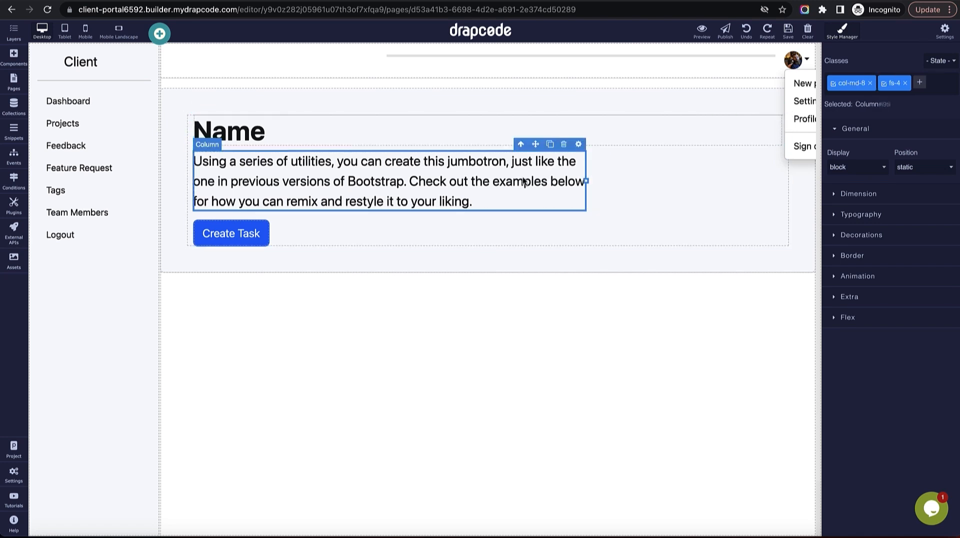
{"action": "left_click", "coordinate": [13, 56]}
{"action": "left_click", "coordinate": [13, 31]}
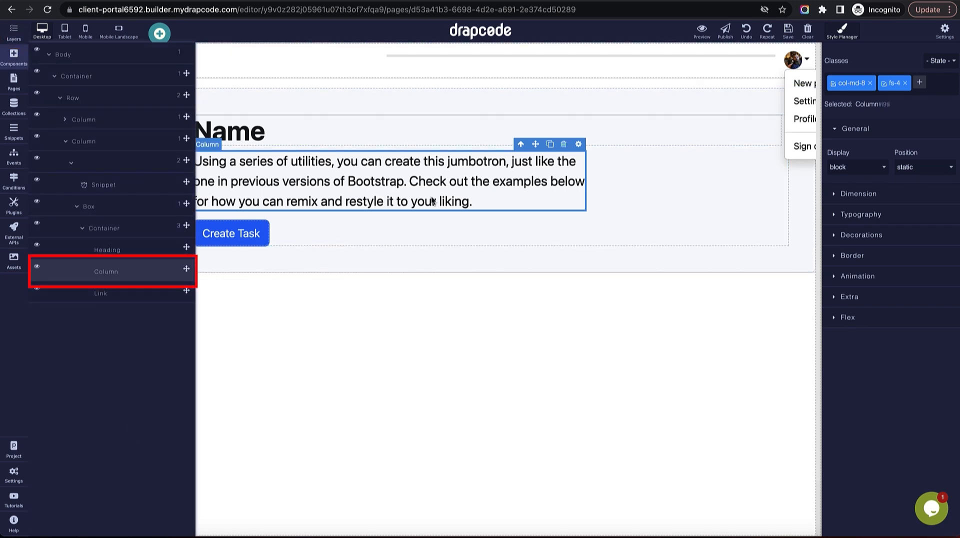
{"action": "left_click", "coordinate": [563, 144]}
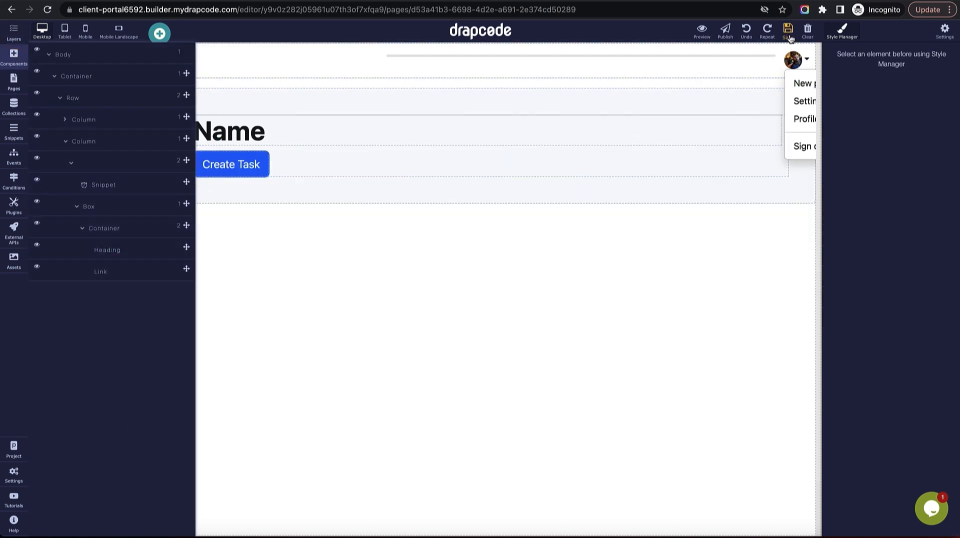
{"action": "left_click", "coordinate": [10, 36]}
Add a Text element below the Name heading with 20 px Aldrich font.
{"action": "left_click", "coordinate": [13, 55]}
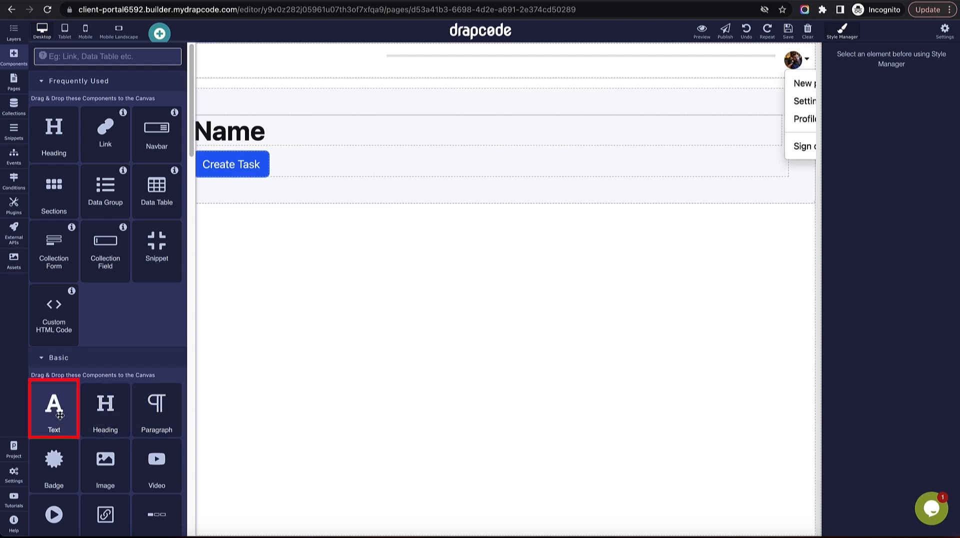
{"action": "left_click_drag", "start_coordinate": [55, 415], "coordinate": [201, 171]}
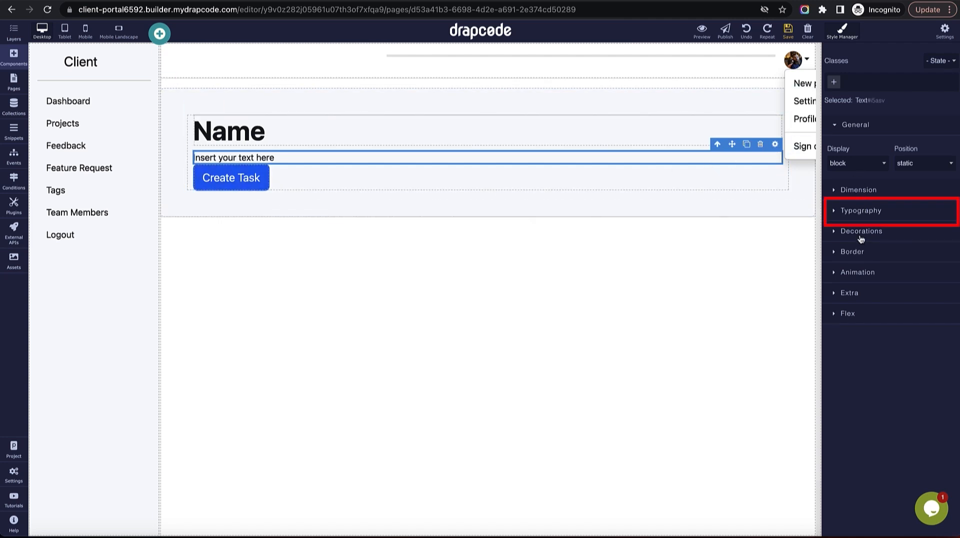
{"action": "left_click", "coordinate": [859, 216]}
{"action": "double_click", "coordinate": [926, 249]}
{"action": "type", "text": "24"}
{"action": "key", "text": "Return"}
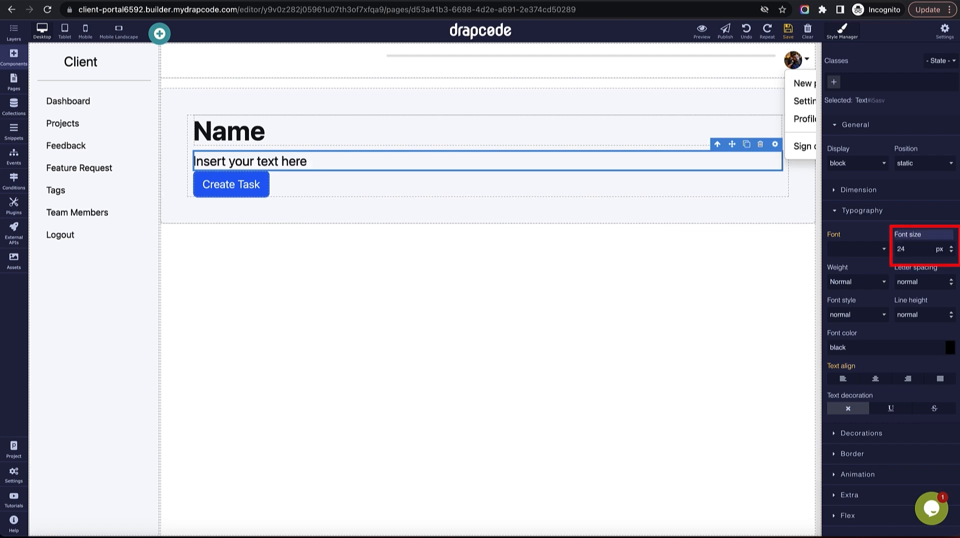
{"action": "type", "text": "20"}
{"action": "key", "text": "Return"}
{"action": "left_click", "coordinate": [882, 250]}
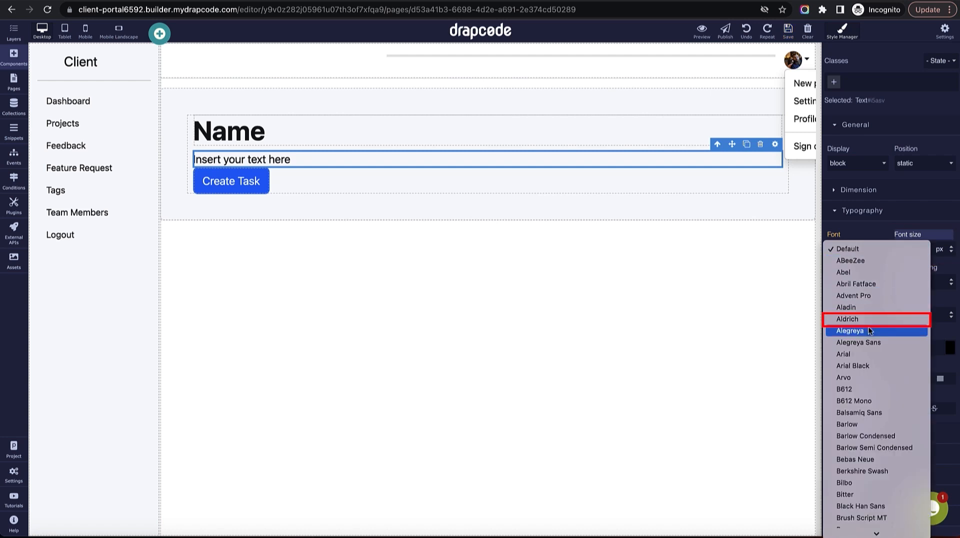
{"action": "left_click", "coordinate": [869, 320]}
Set the new text's content to the Project's Description field.
{"action": "left_click", "coordinate": [774, 144]}
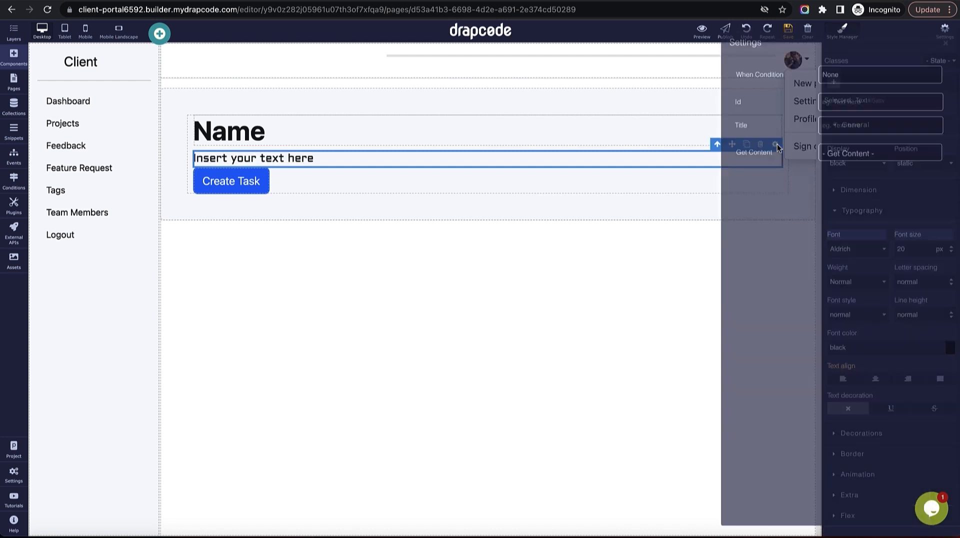
{"action": "left_click", "coordinate": [867, 165]}
{"action": "left_click", "coordinate": [868, 177]}
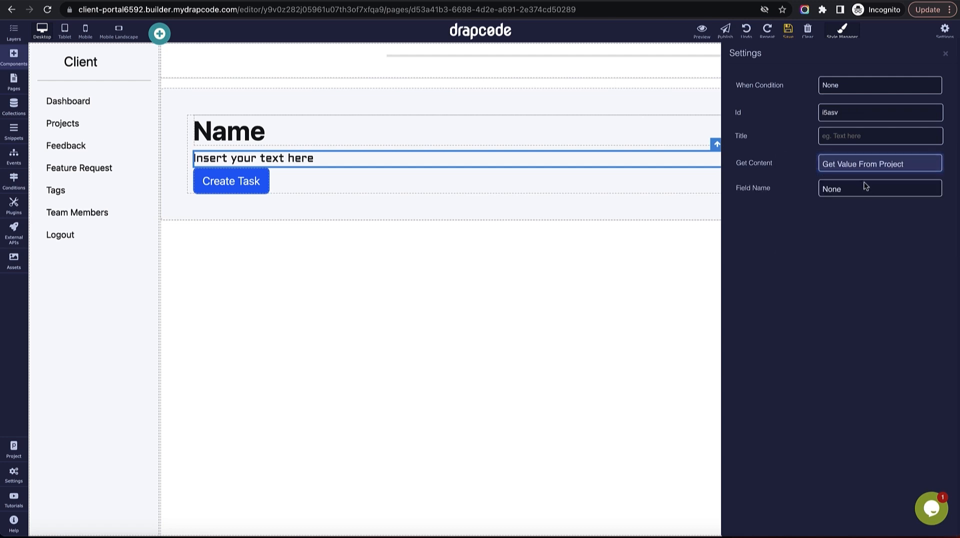
{"action": "left_click", "coordinate": [865, 190]}
{"action": "left_click", "coordinate": [872, 214]}
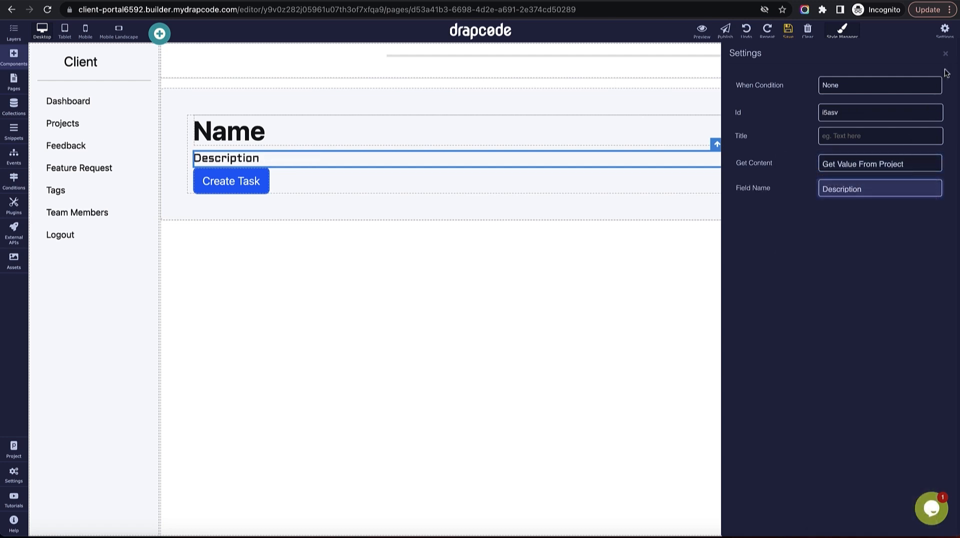
{"action": "left_click", "coordinate": [944, 54]}
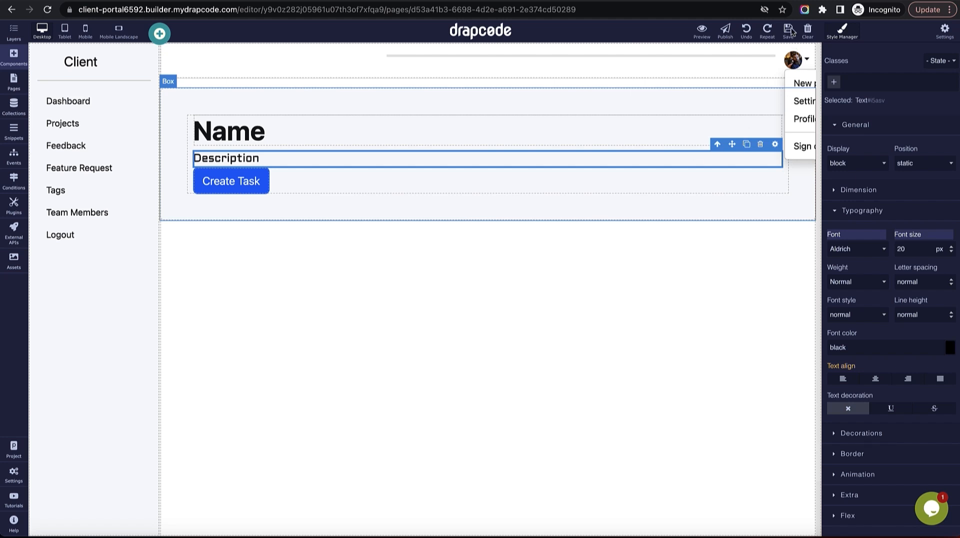
Switch to the Client - Project List page and delete its second sample project card.
{"action": "left_click", "coordinate": [14, 83]}
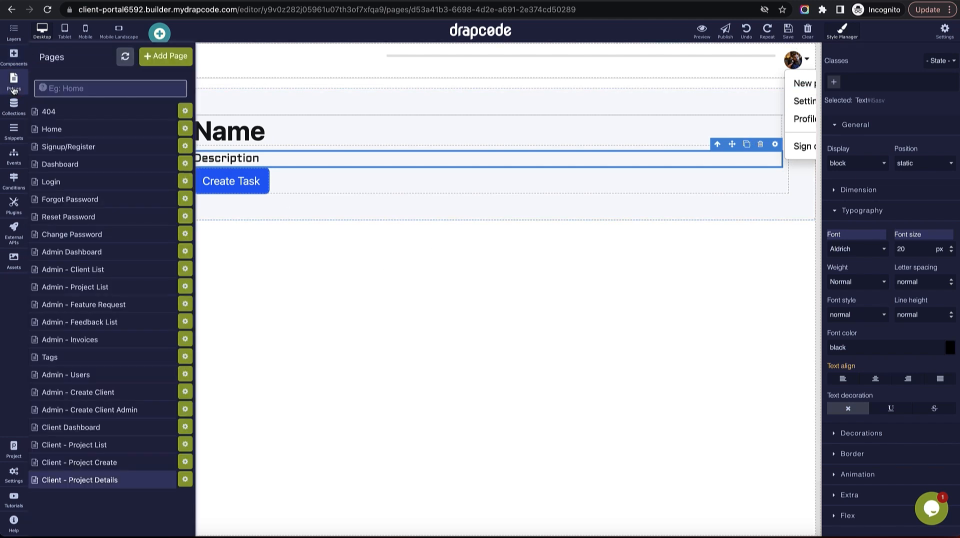
{"action": "left_click", "coordinate": [85, 444]}
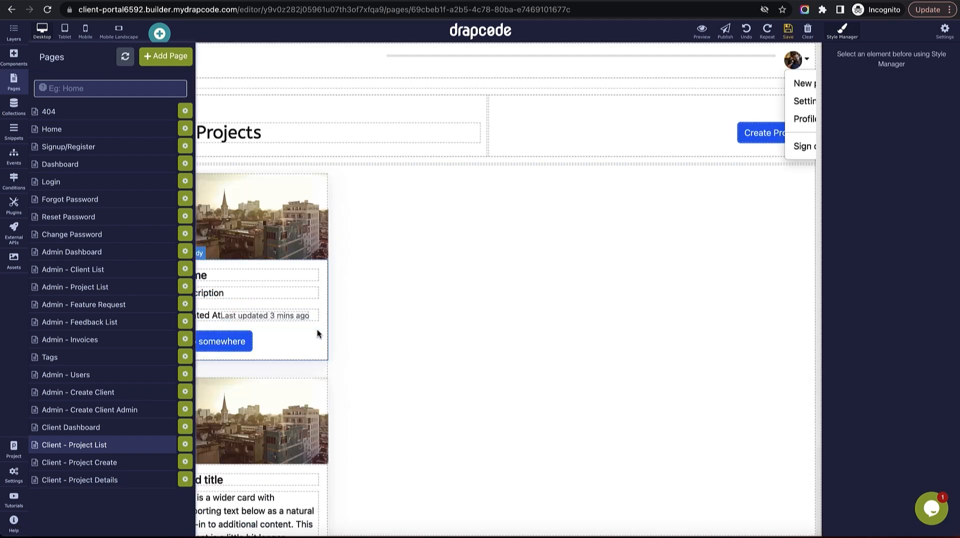
{"action": "left_click", "coordinate": [317, 379]}
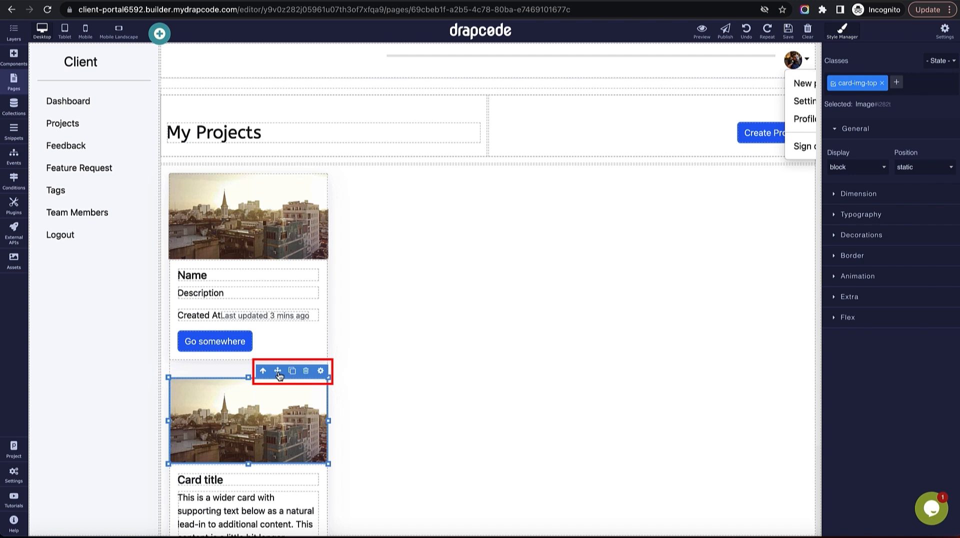
{"action": "left_click", "coordinate": [263, 371]}
{"action": "left_click", "coordinate": [304, 372]}
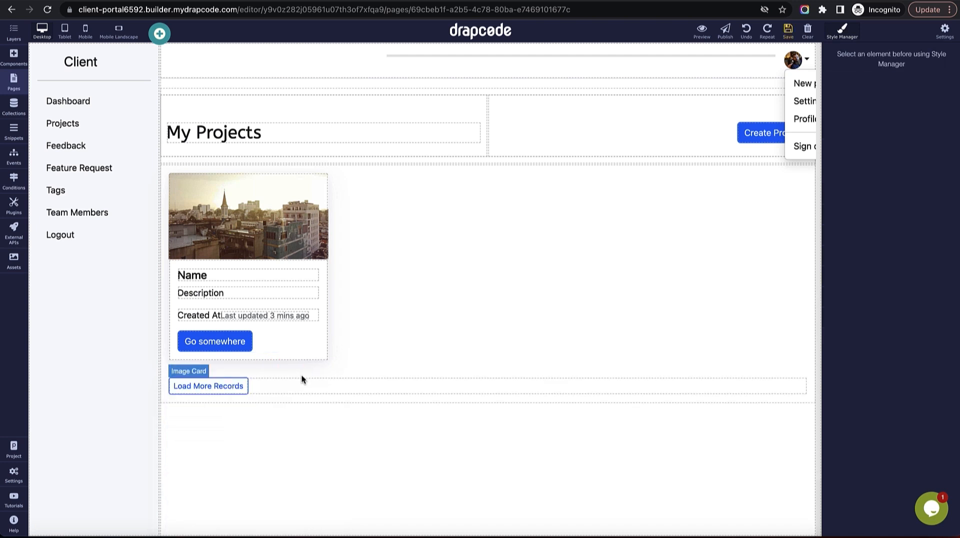
{"action": "left_click", "coordinate": [212, 343]}
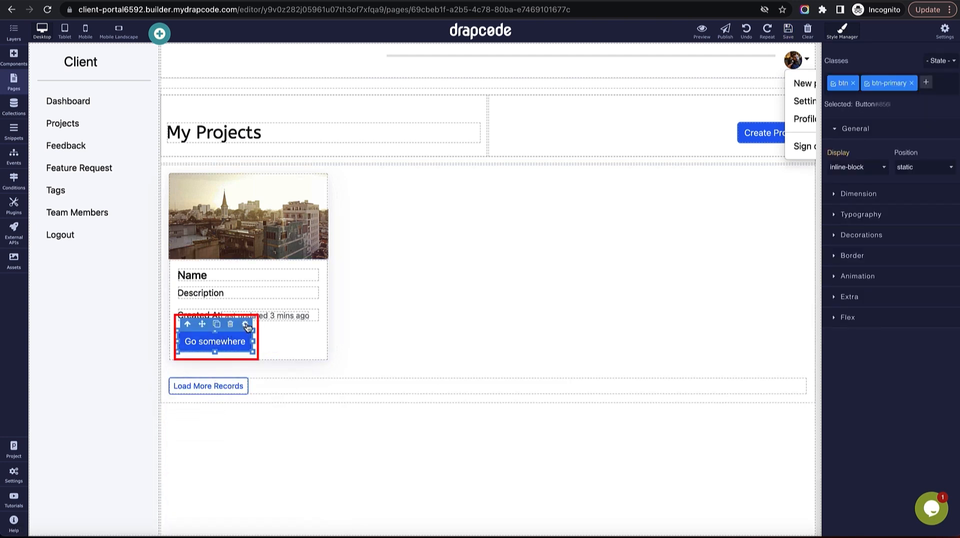
Add a card link to Client - Project Details, using Parent Component Collection's Id as path field.
{"action": "left_click", "coordinate": [14, 56]}
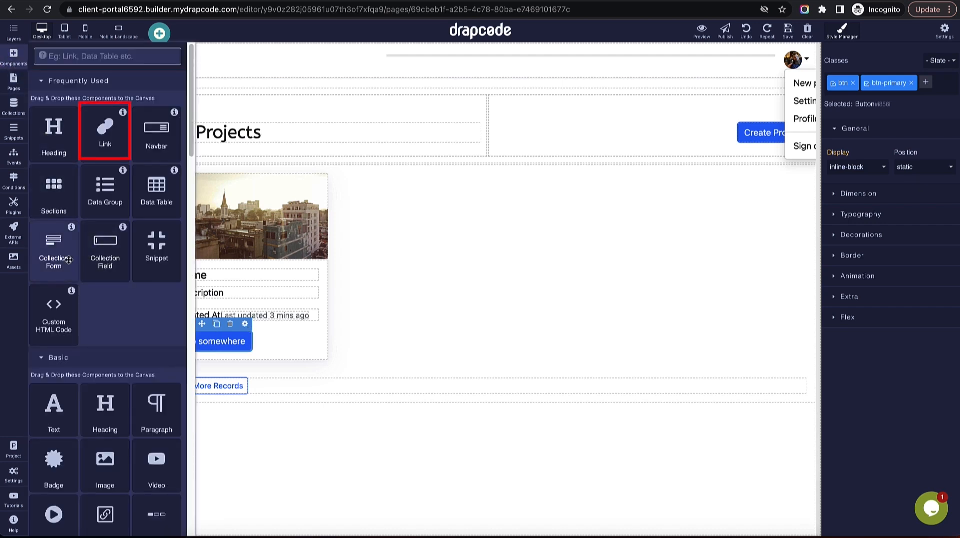
{"action": "left_click_drag", "start_coordinate": [105, 131], "coordinate": [270, 345]}
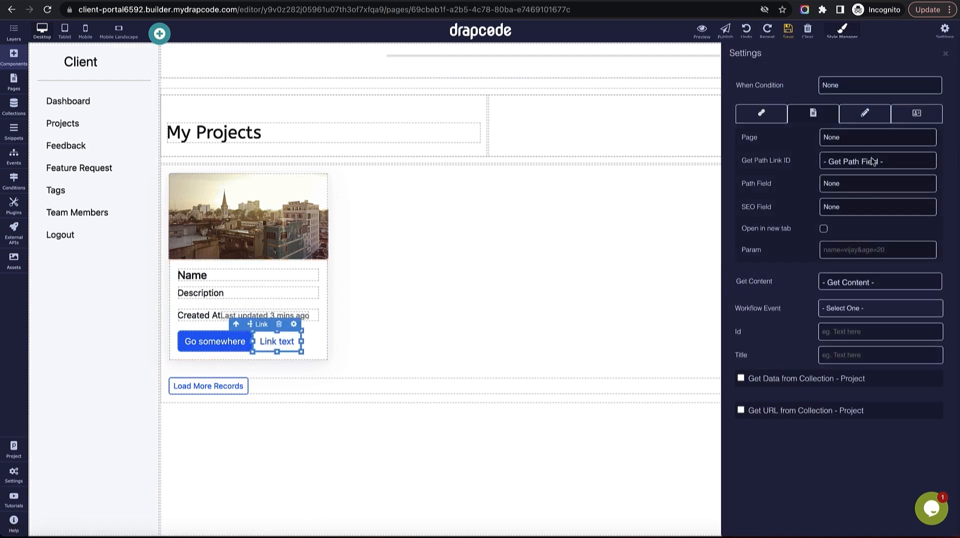
{"action": "left_click", "coordinate": [872, 137]}
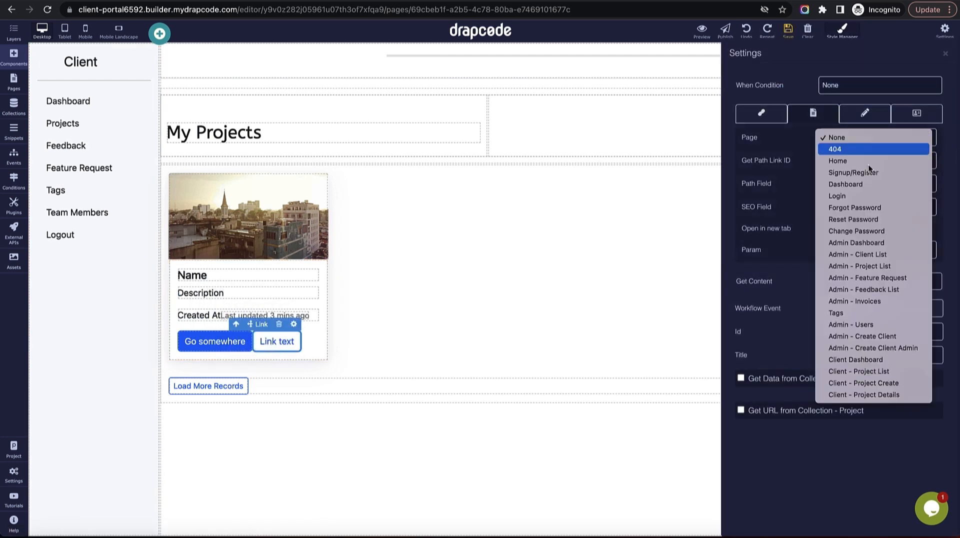
{"action": "left_click", "coordinate": [875, 395]}
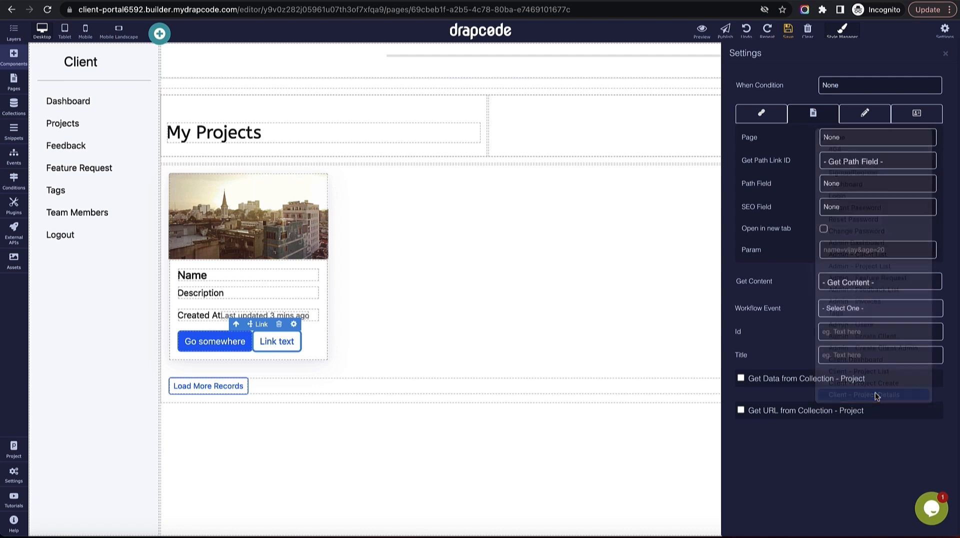
{"action": "left_click", "coordinate": [861, 161]}
{"action": "left_click", "coordinate": [865, 187]}
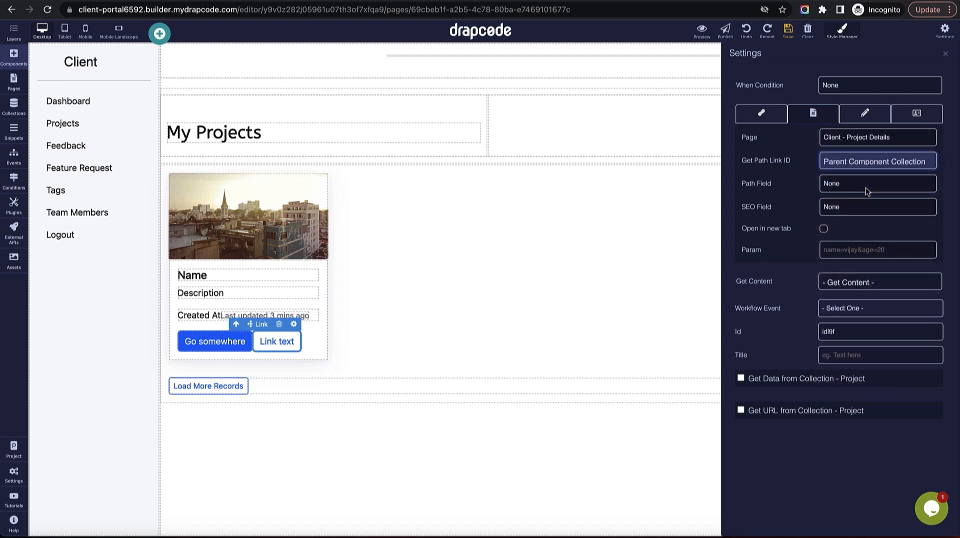
{"action": "left_click", "coordinate": [868, 163]}
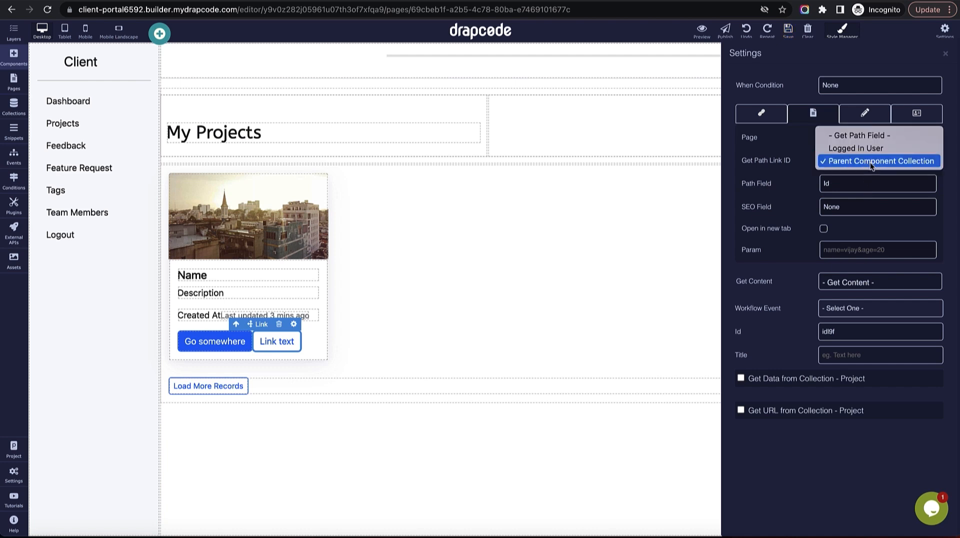
{"action": "left_click", "coordinate": [870, 162]}
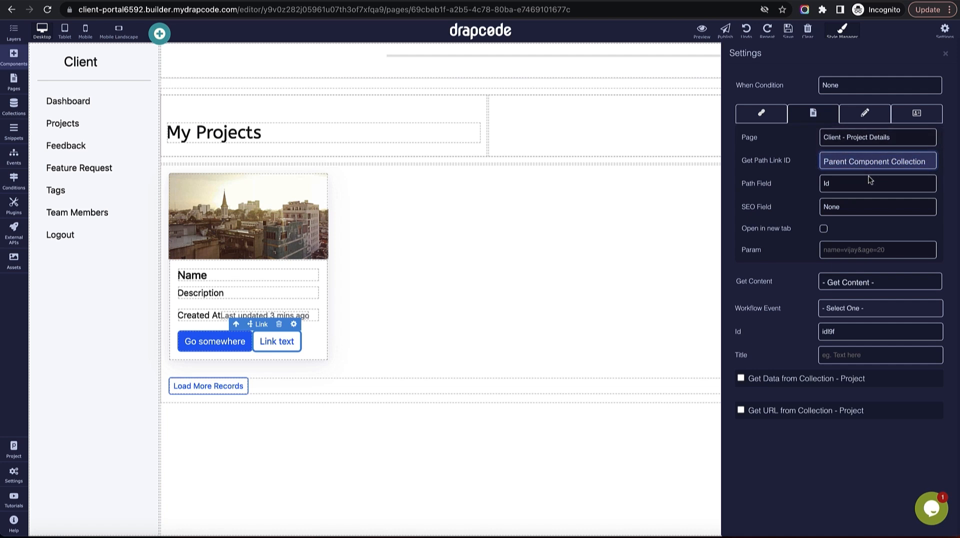
{"action": "left_click", "coordinate": [867, 181]}
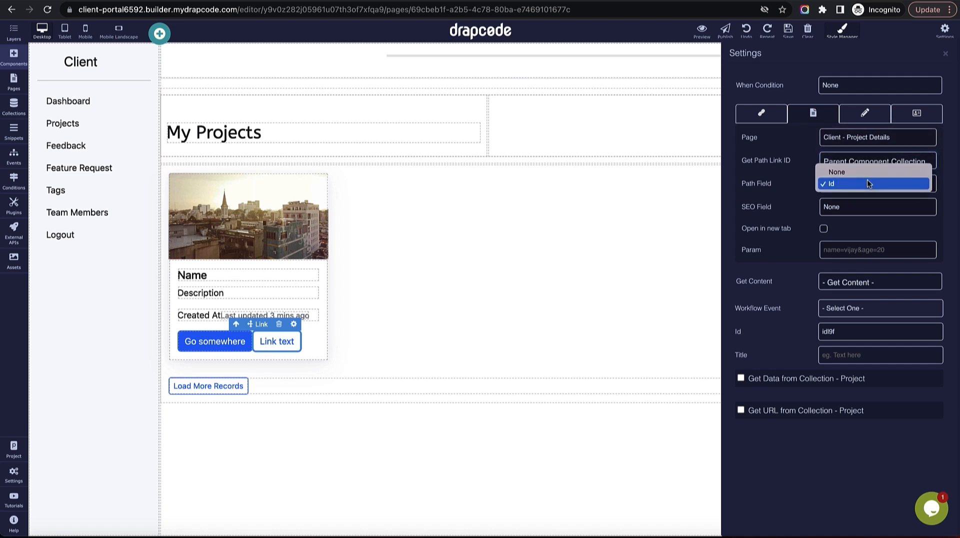
{"action": "left_click", "coordinate": [802, 191]}
{"action": "left_click", "coordinate": [945, 53]}
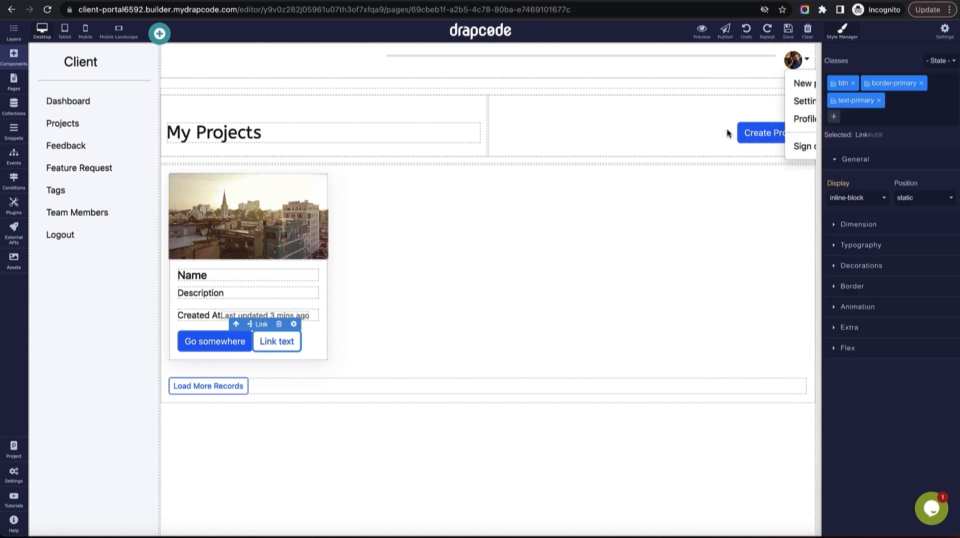
Label the new link 'View' and delete the Go somewhere button.
{"action": "double_click", "coordinate": [279, 342]}
{"action": "type", "text": "V"}
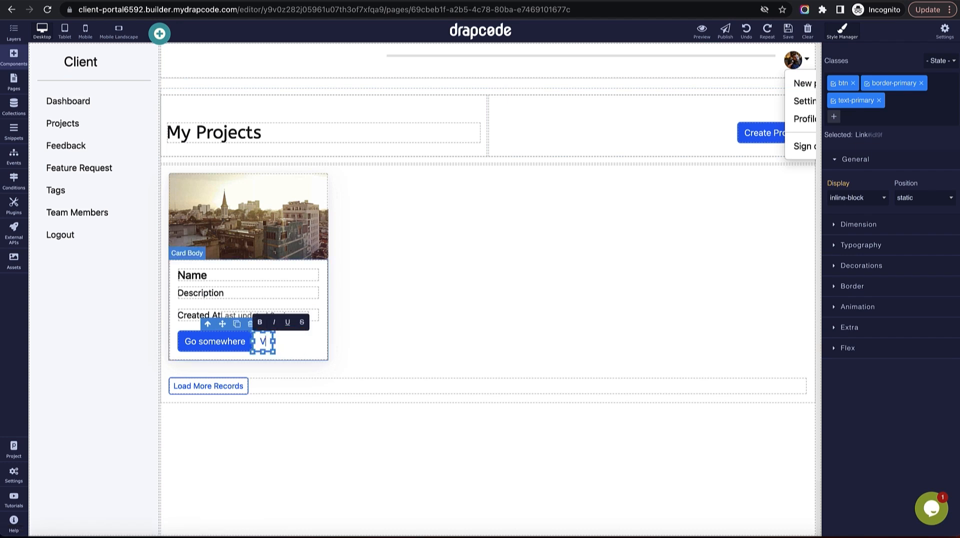
{"action": "type", "text": "iew"}
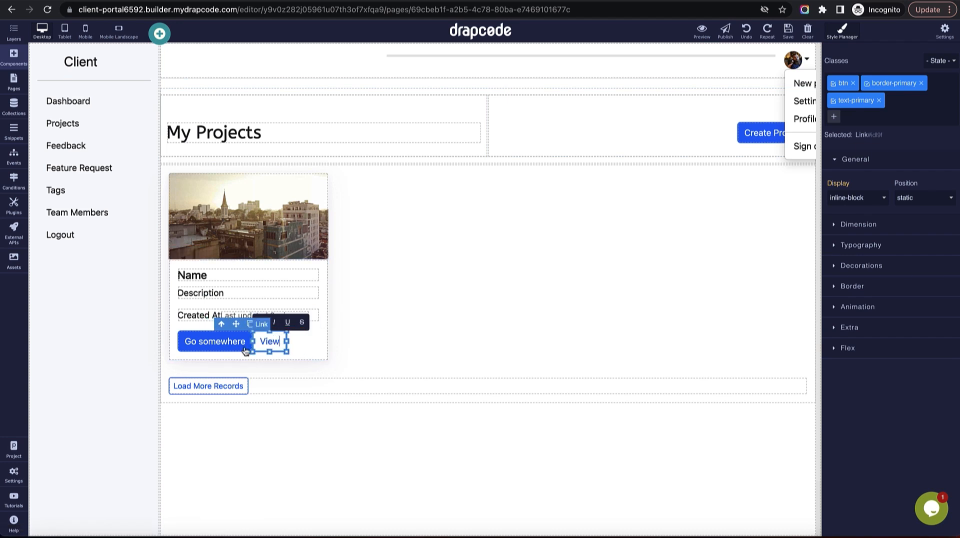
{"action": "left_click", "coordinate": [210, 346]}
{"action": "left_click", "coordinate": [244, 324]}
Replace View's border-primary and text-primary classes with btn-warning, then save the page.
{"action": "left_click", "coordinate": [197, 345]}
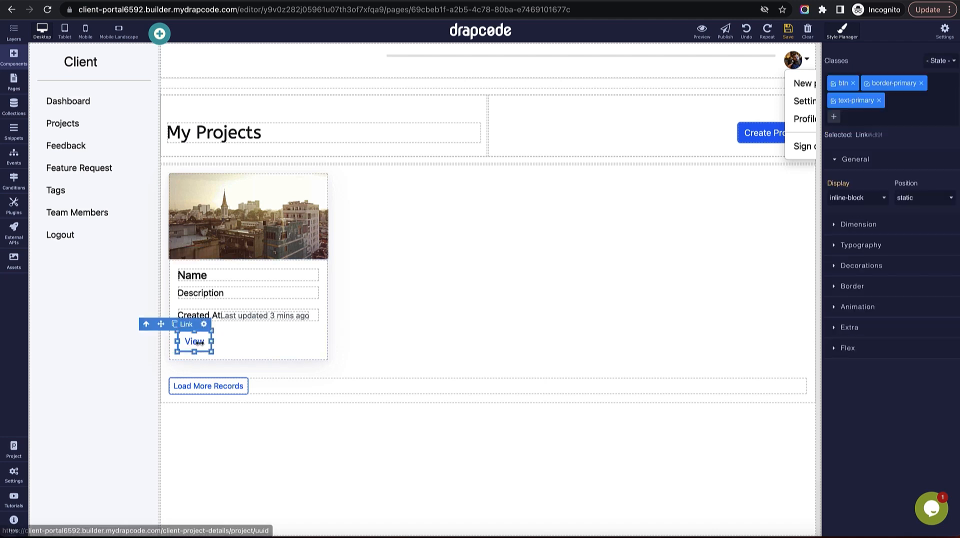
{"action": "left_click", "coordinate": [921, 83]}
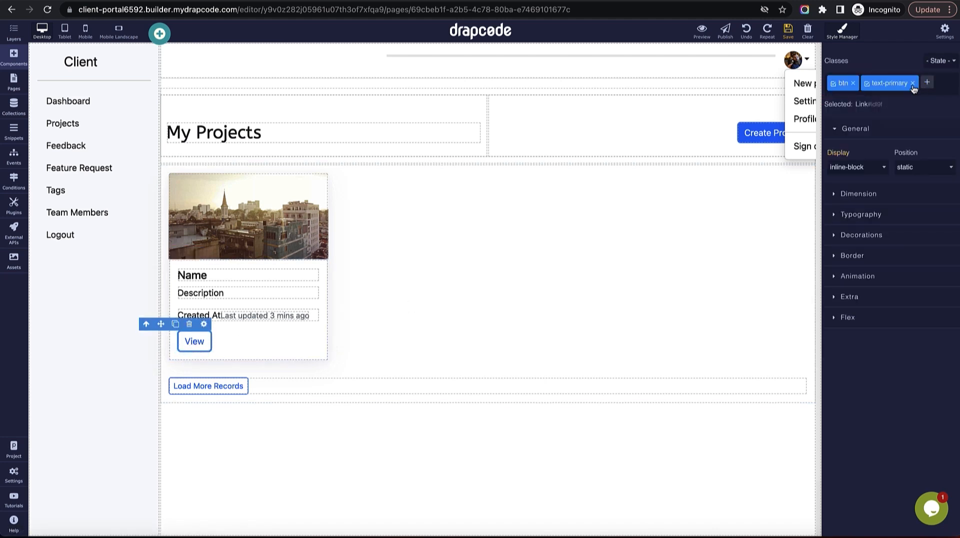
{"action": "left_click", "coordinate": [912, 83]}
{"action": "left_click", "coordinate": [868, 83]}
{"action": "type", "text": "btn-warn"}
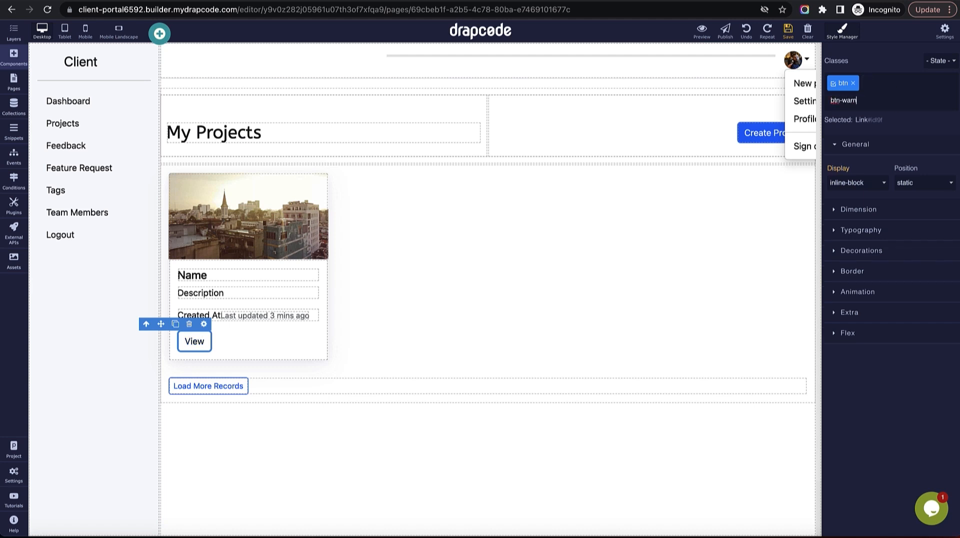
{"action": "type", "text": "ing"}
{"action": "key", "text": "Return"}
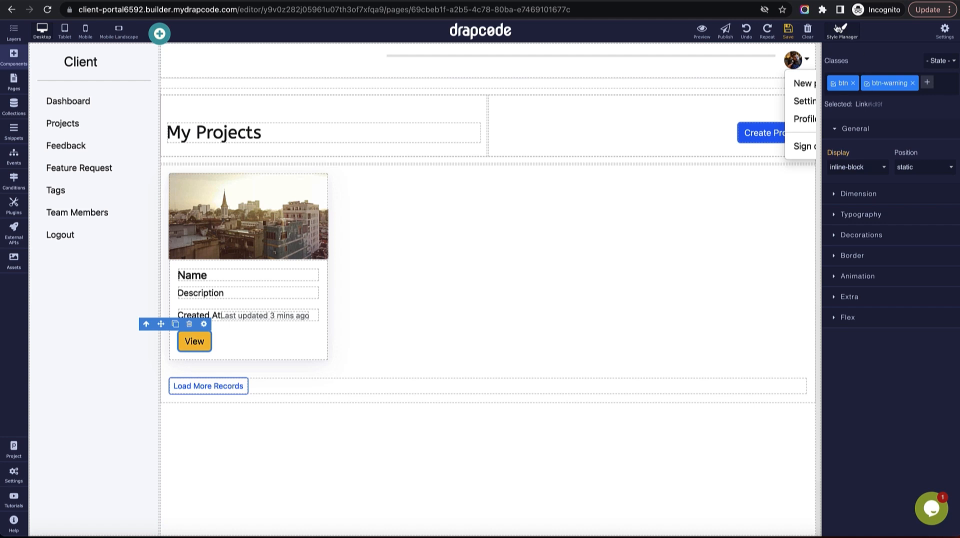
{"action": "left_click", "coordinate": [787, 31]}
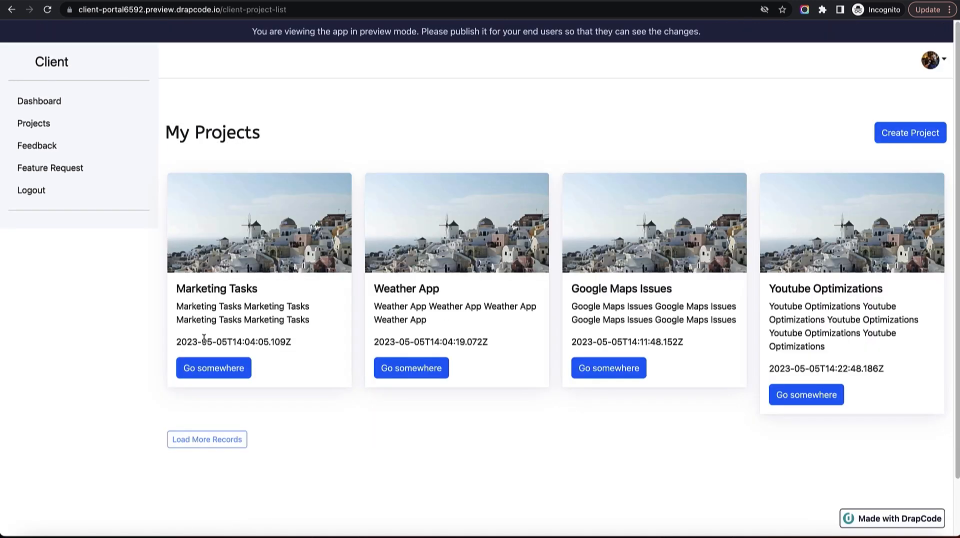
Reload the My Projects preview and open the Youtube Optimizations card's View link.
{"action": "left_click", "coordinate": [47, 14]}
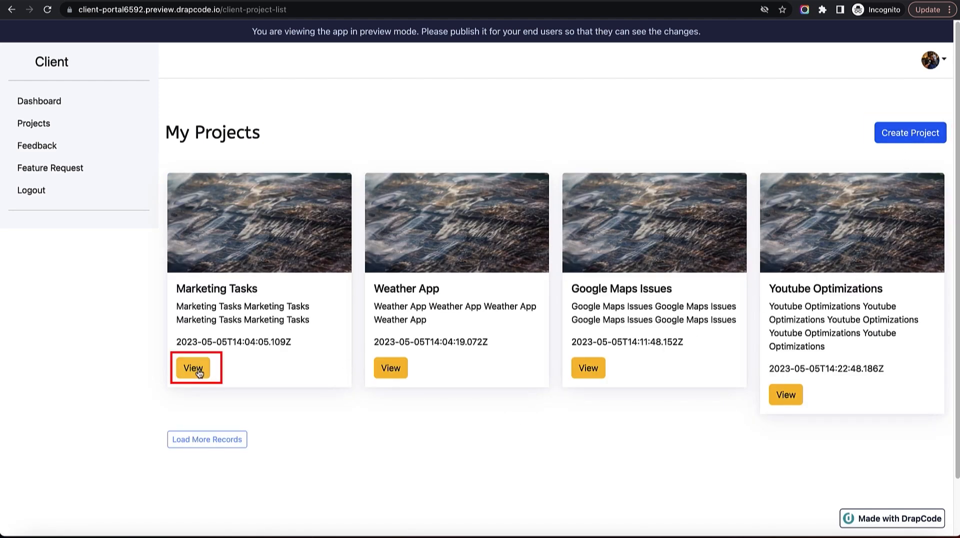
{"action": "left_click_drag", "start_coordinate": [197, 289], "coordinate": [176, 289]}
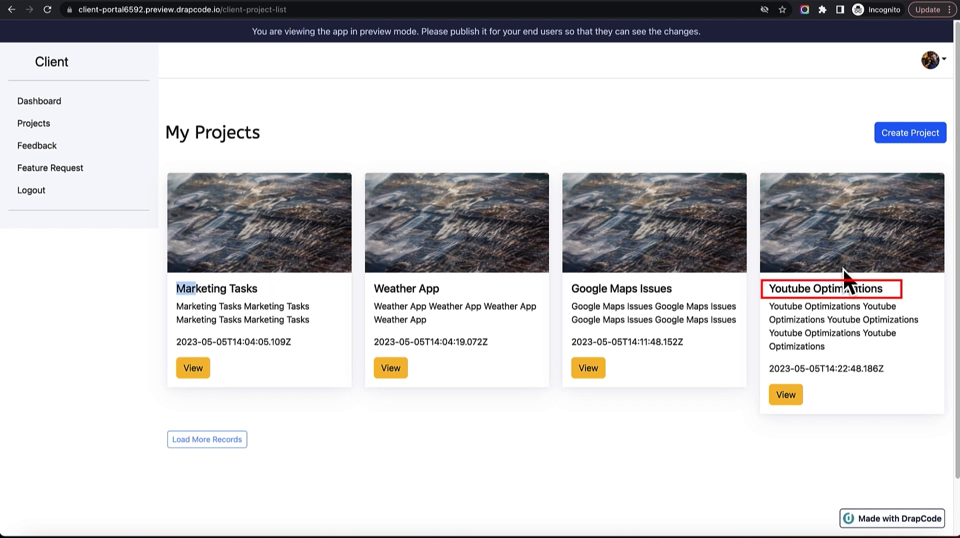
{"action": "triple_click", "coordinate": [824, 291]}
{"action": "left_click", "coordinate": [792, 398]}
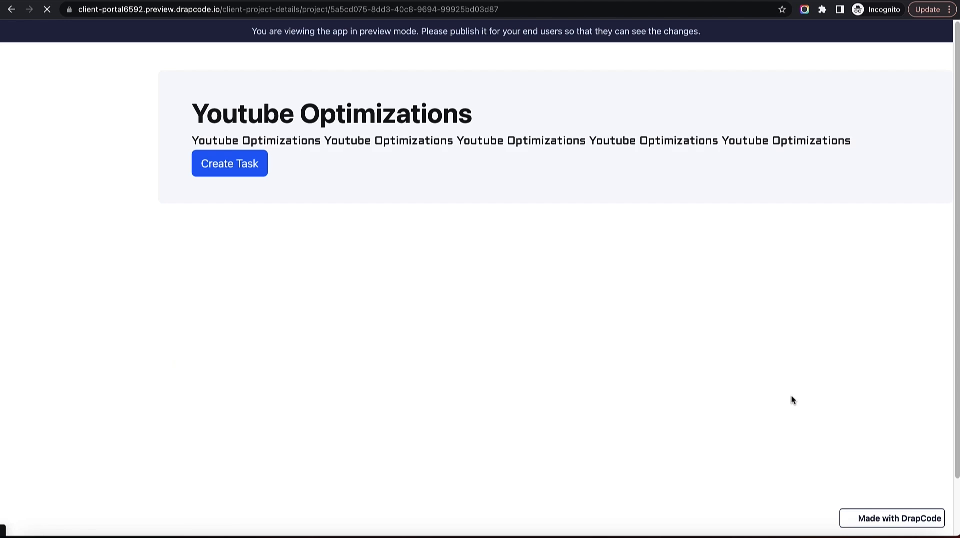
Check the Youtube Optimizations details preview, then open Client - Project Details in the builder.
{"action": "triple_click", "coordinate": [213, 115]}
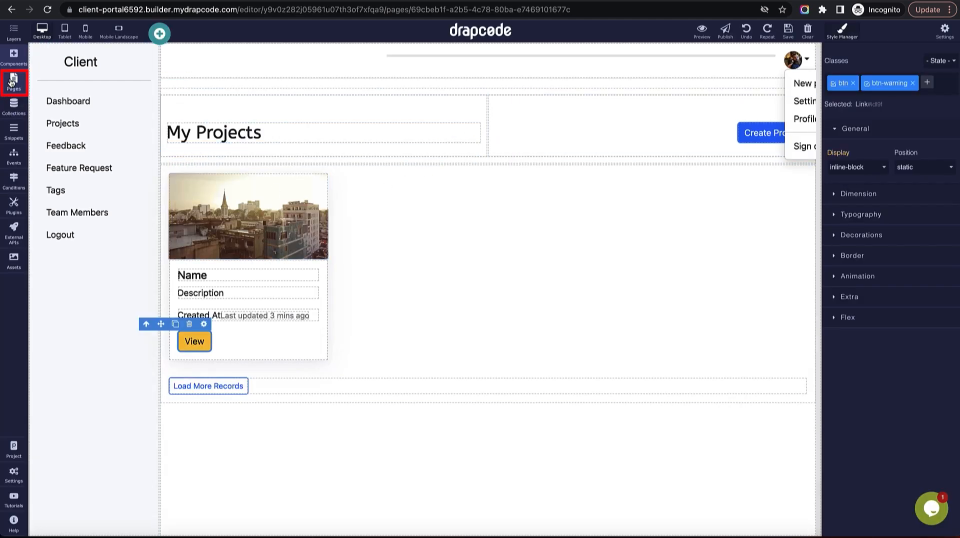
{"action": "left_click", "coordinate": [13, 80]}
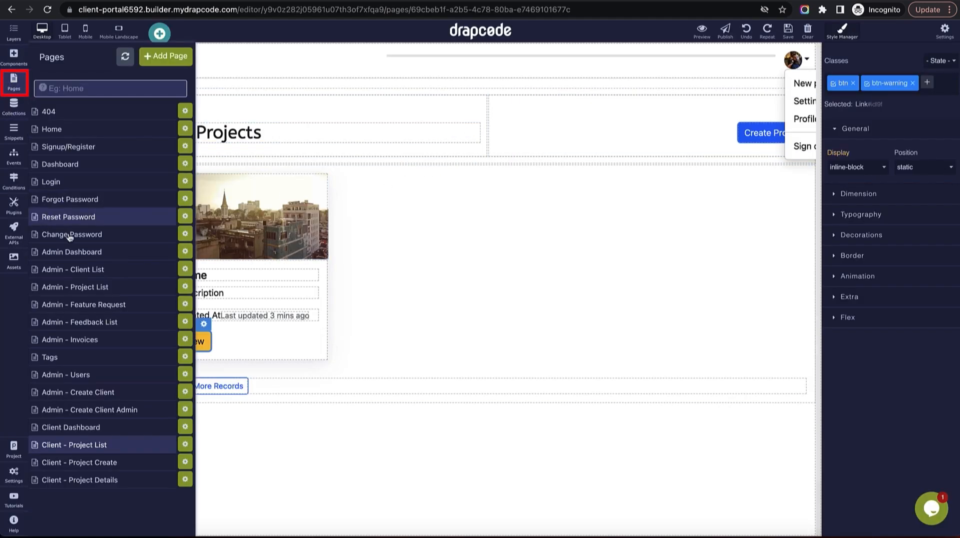
{"action": "left_click", "coordinate": [99, 484]}
{"action": "key", "text": "ctrl+Tab"}
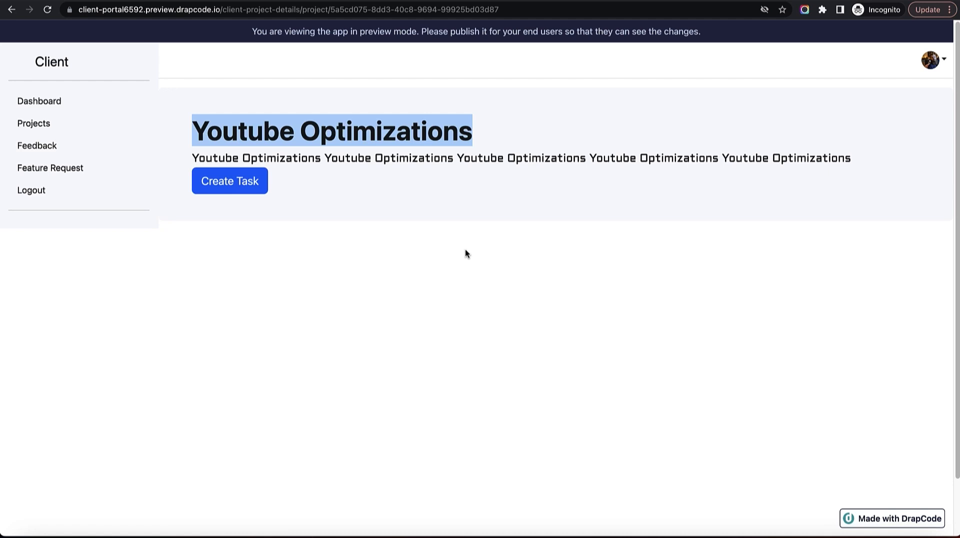
{"action": "key", "text": "ctrl+shift+Tab"}
Set the Description text's font to Oswald.
{"action": "left_click", "coordinate": [345, 159]}
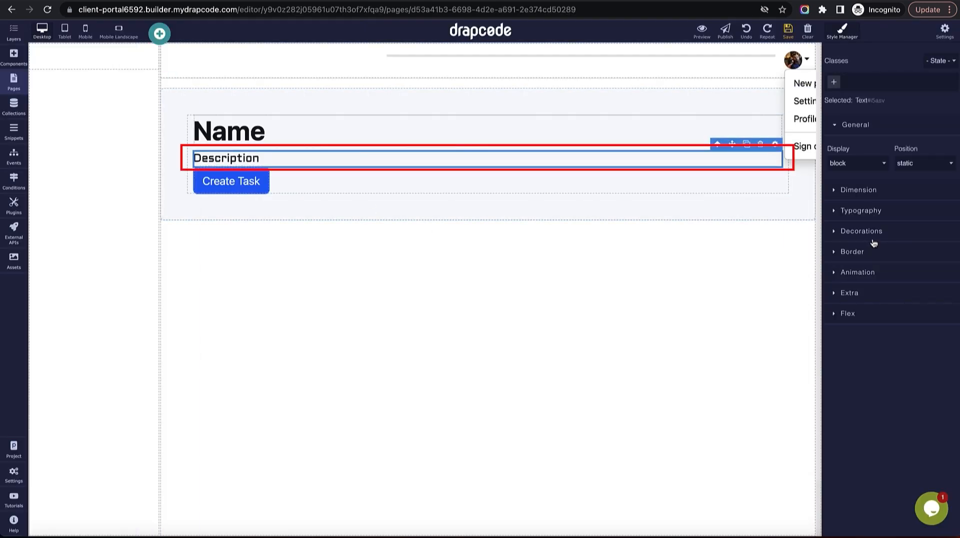
{"action": "left_click", "coordinate": [868, 218]}
{"action": "left_click", "coordinate": [864, 250]}
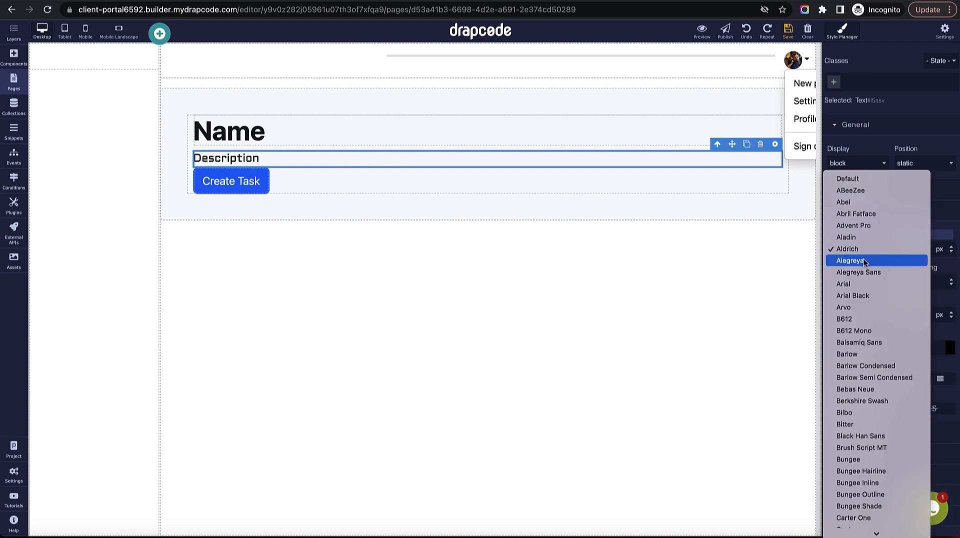
{"action": "scroll", "coordinate": [883, 295], "scroll_direction": "down", "scroll_amount": 10}
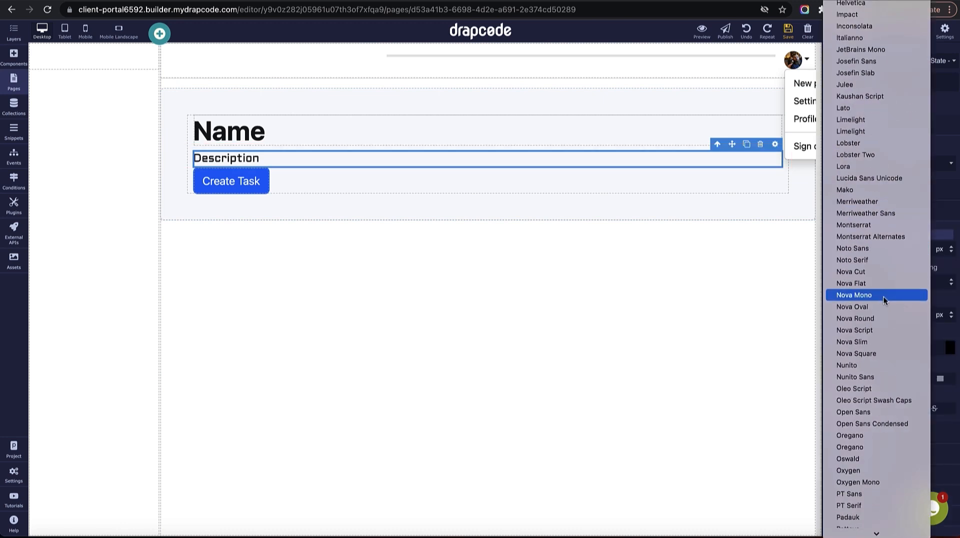
{"action": "left_click", "coordinate": [899, 459]}
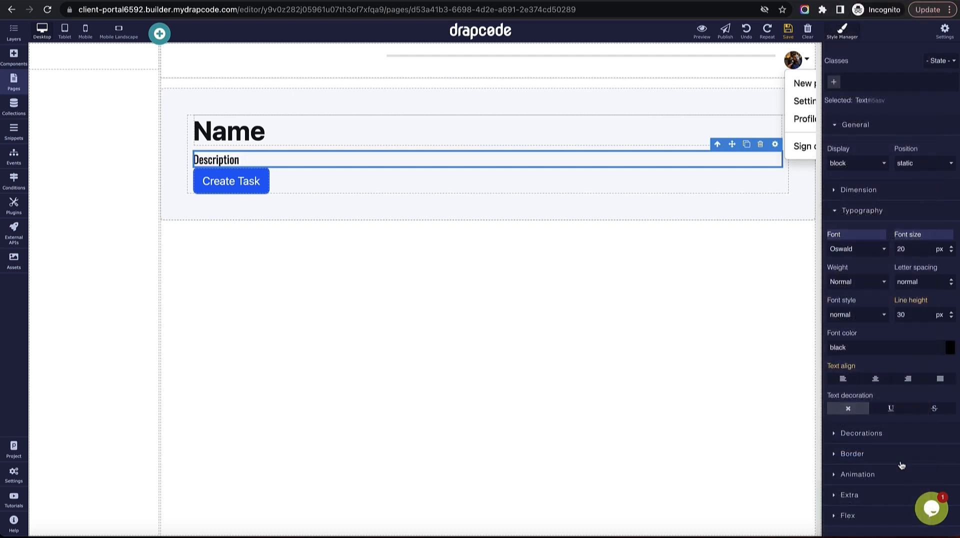
Give the Create Task button a 15 px top margin and save the project.
{"action": "left_click", "coordinate": [276, 177]}
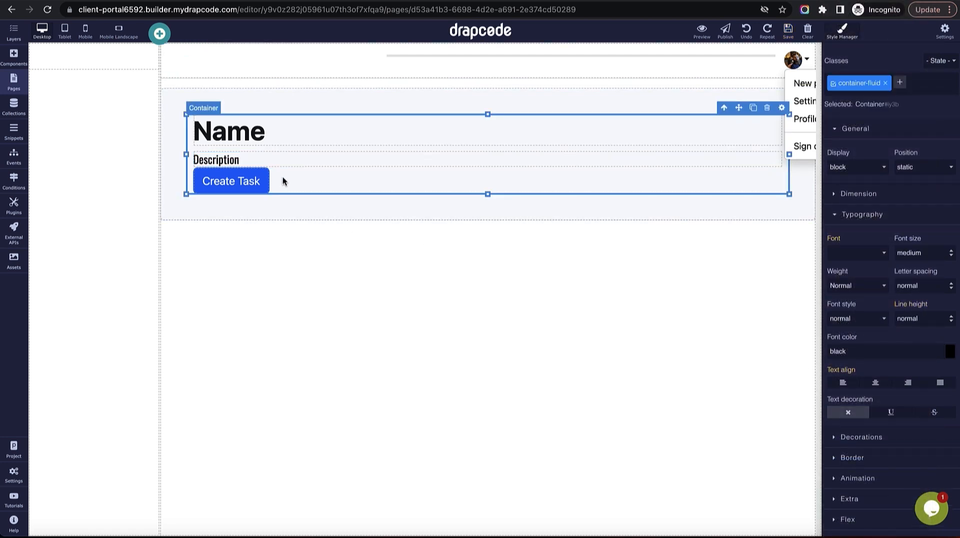
{"action": "left_click", "coordinate": [274, 181]}
{"action": "scroll", "coordinate": [867, 338], "scroll_direction": "down", "scroll_amount": 1}
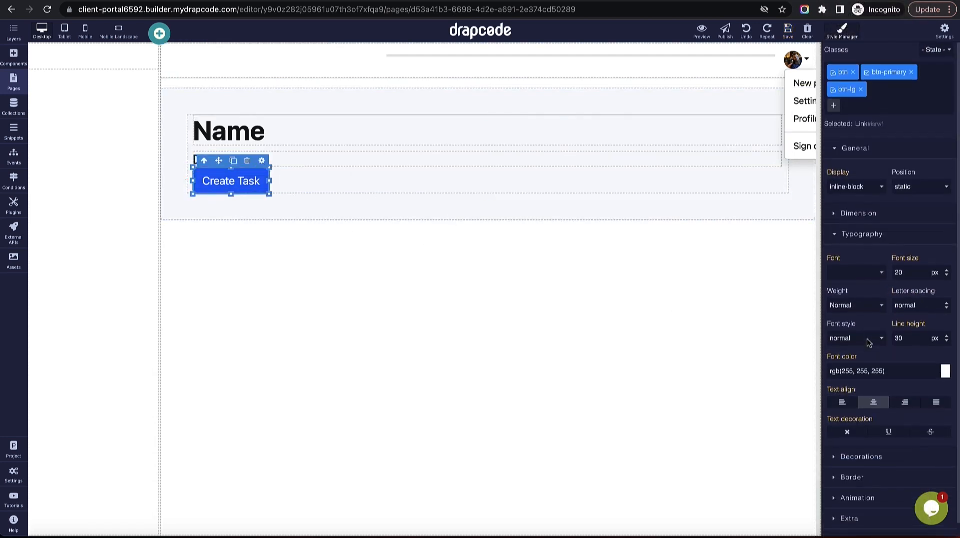
{"action": "left_click", "coordinate": [858, 199]}
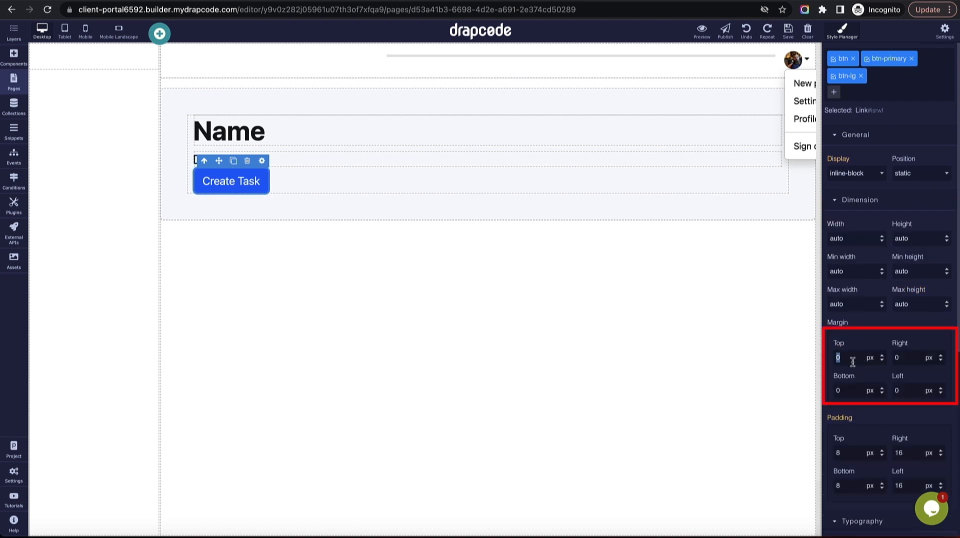
{"action": "key", "text": "Return"}
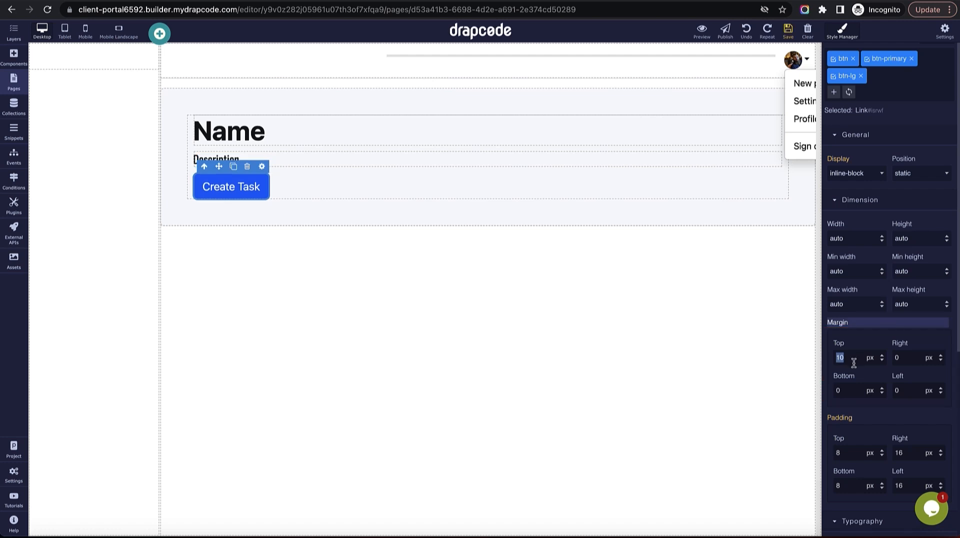
{"action": "type", "text": "5"}
{"action": "key", "text": "Return"}
{"action": "left_click", "coordinate": [788, 30]}
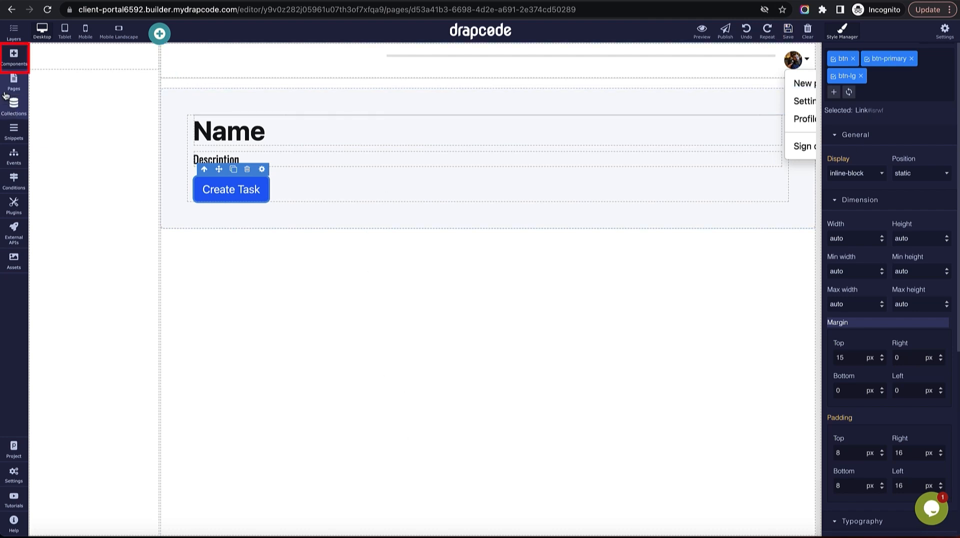
Add a Data Table at the page top bound to all Task records, removing its search form.
{"action": "left_click", "coordinate": [14, 56]}
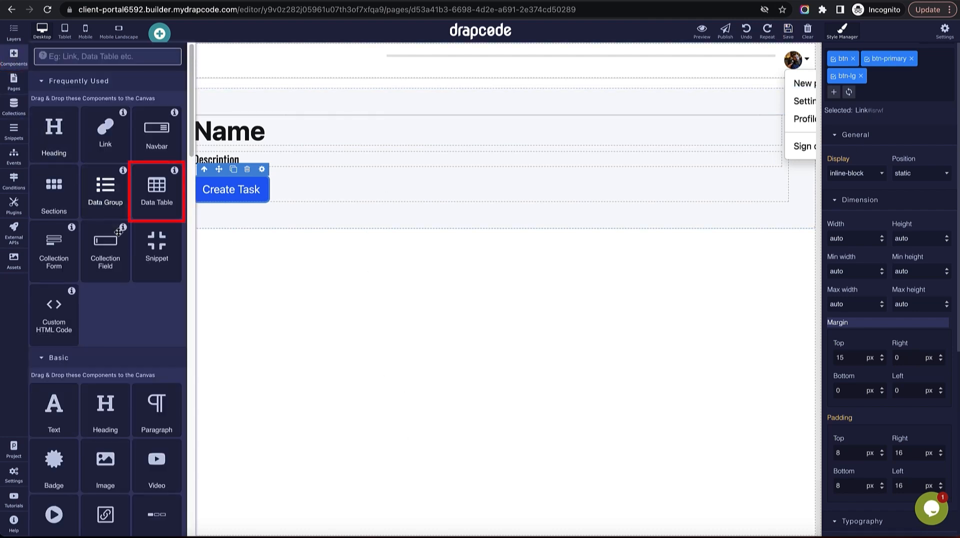
{"action": "left_click_drag", "start_coordinate": [157, 192], "coordinate": [253, 326]}
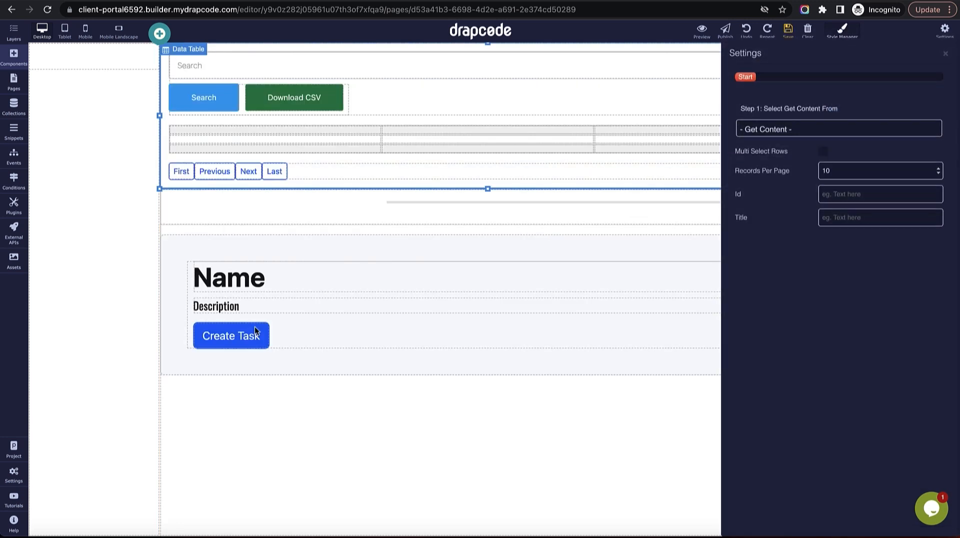
{"action": "left_click", "coordinate": [796, 129]}
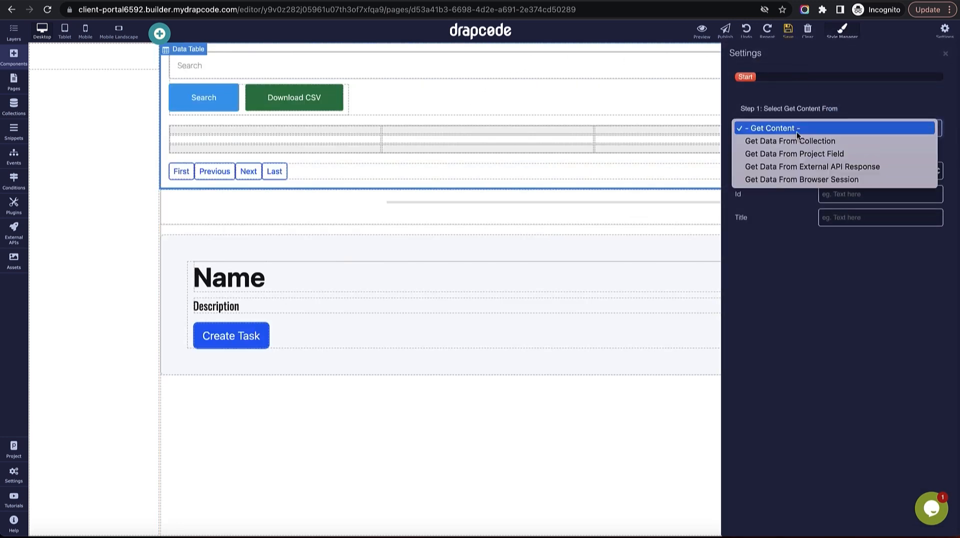
{"action": "left_click", "coordinate": [794, 172]}
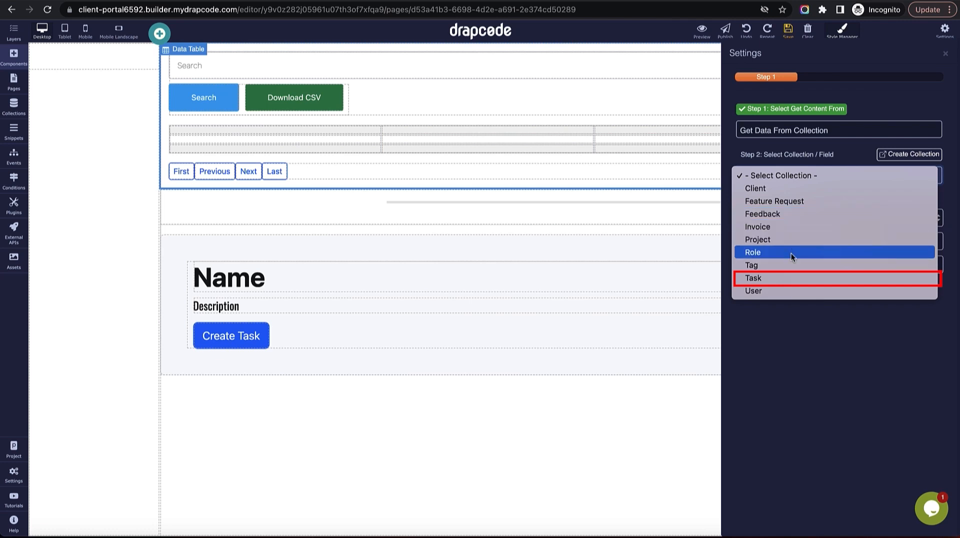
{"action": "left_click", "coordinate": [791, 277]}
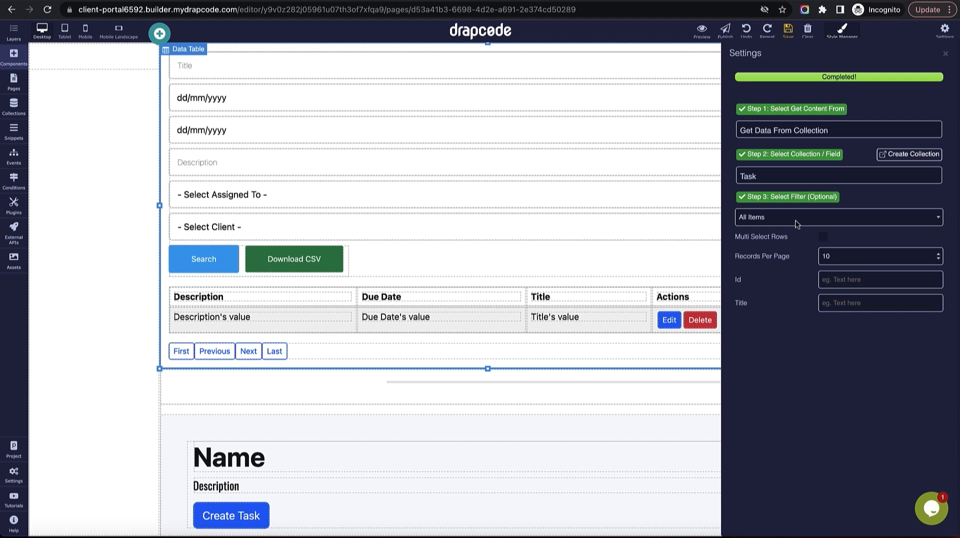
{"action": "left_click", "coordinate": [797, 223]}
{"action": "left_click", "coordinate": [797, 224]}
{"action": "left_click", "coordinate": [945, 54]}
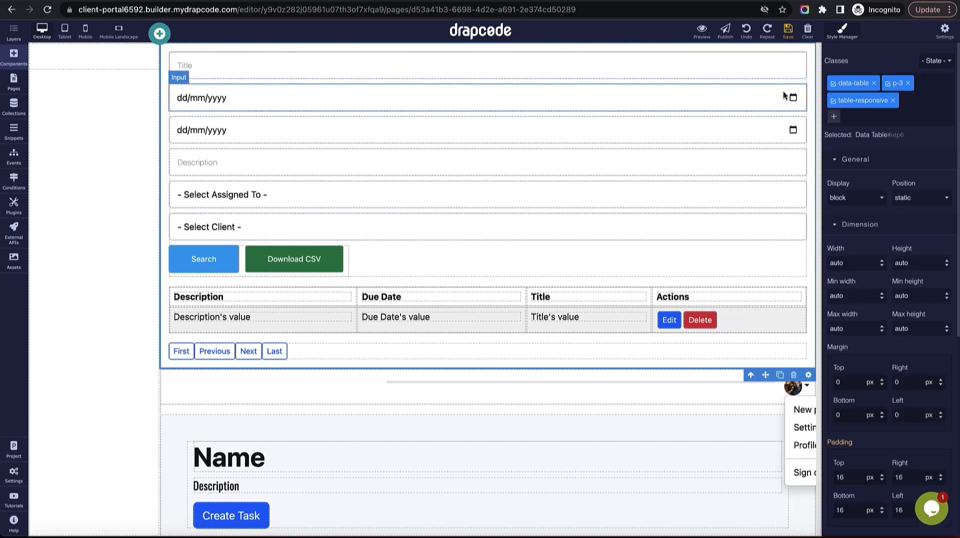
{"action": "left_click", "coordinate": [746, 260]}
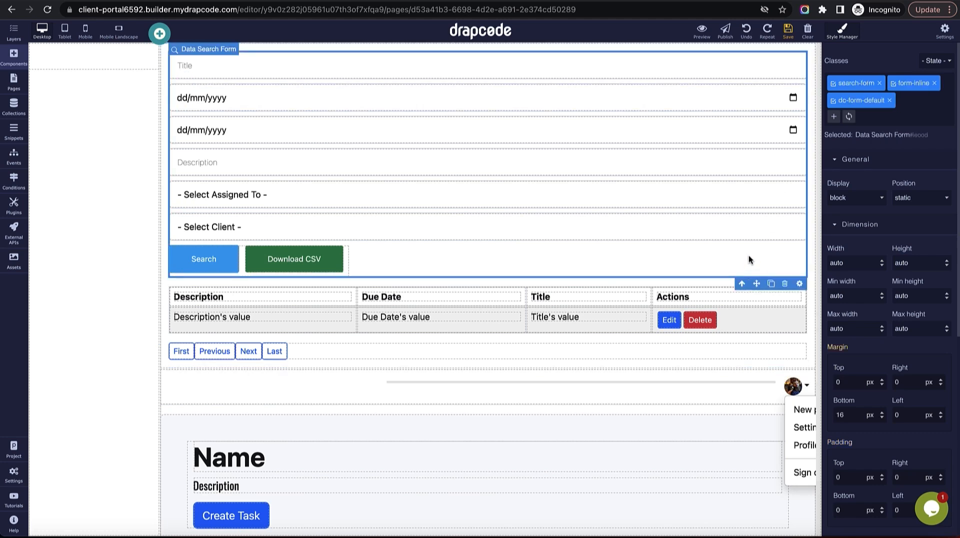
{"action": "left_click", "coordinate": [784, 283]}
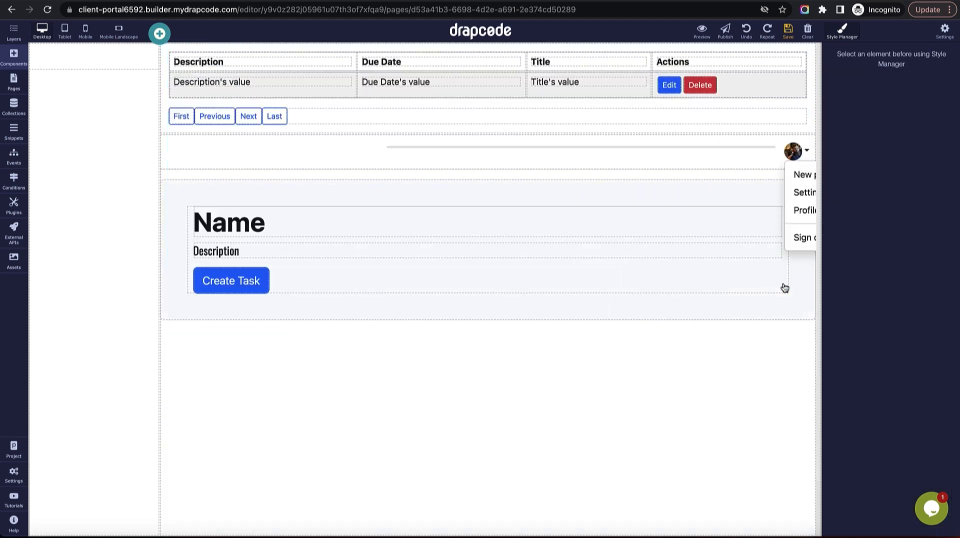
Move the header block to the top and the Name/Create Task section above the Task data table.
{"action": "left_click", "coordinate": [739, 75]}
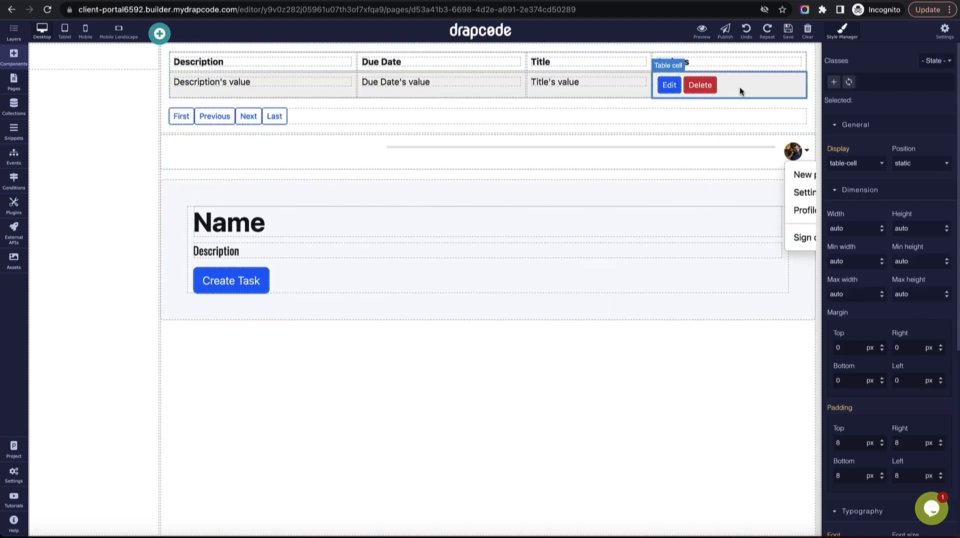
{"action": "left_click", "coordinate": [670, 86]}
{"action": "left_click_drag", "start_coordinate": [747, 47], "coordinate": [746, 368]}
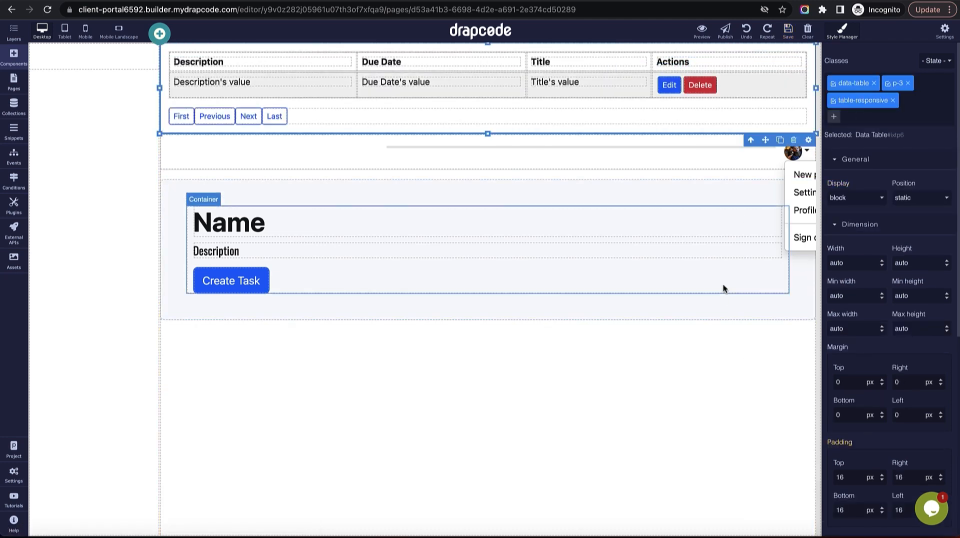
{"action": "left_click_drag", "start_coordinate": [620, 140], "coordinate": [611, 45]}
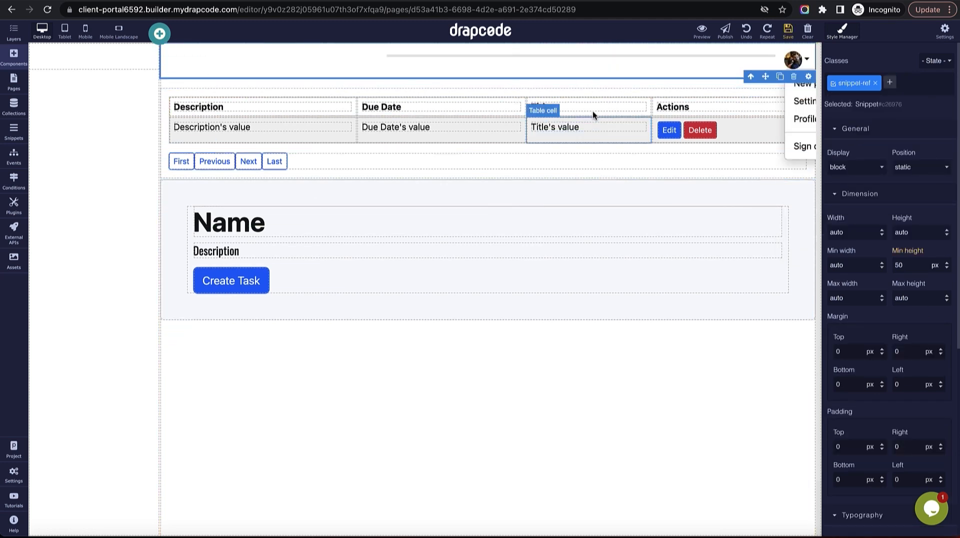
{"action": "left_click_drag", "start_coordinate": [584, 181], "coordinate": [577, 92]}
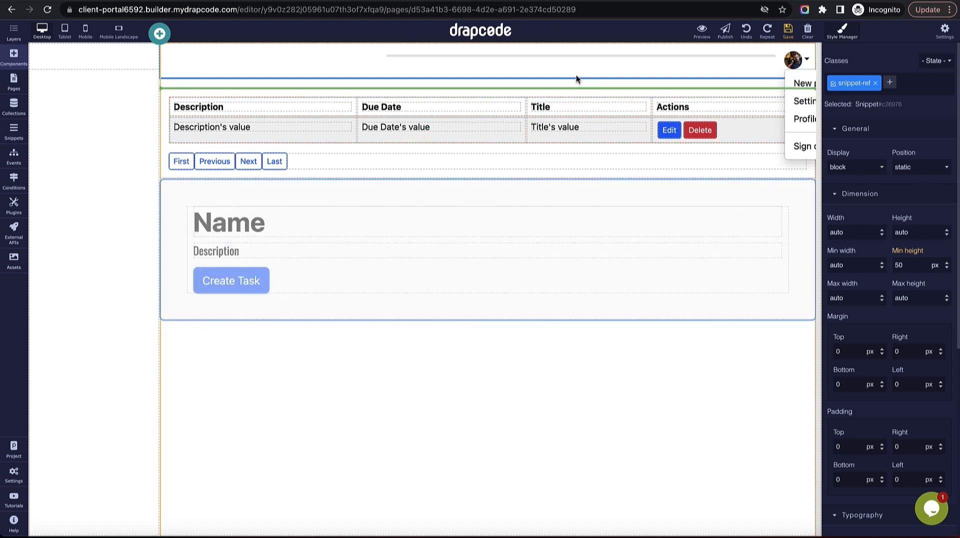
{"action": "left_click_drag", "start_coordinate": [576, 74], "coordinate": [576, 75]}
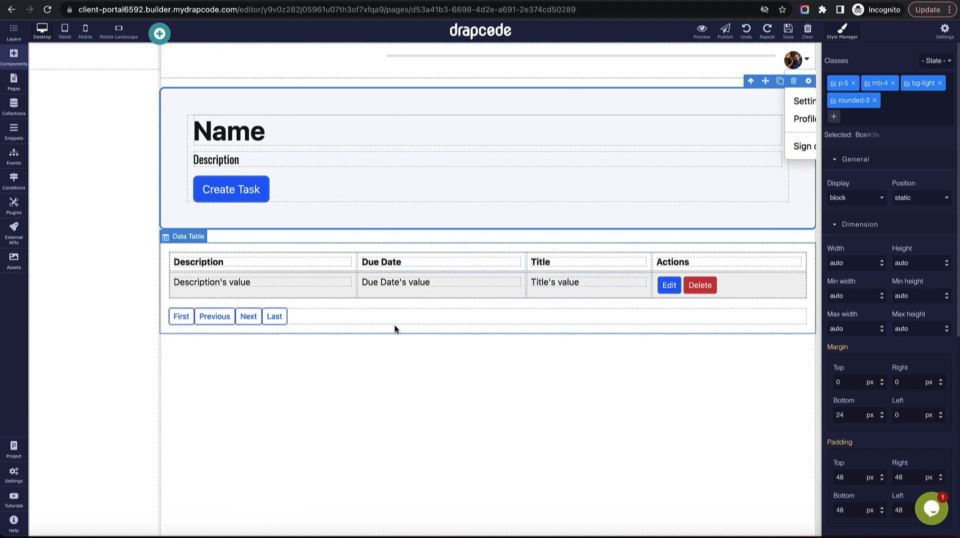
{"action": "left_click", "coordinate": [239, 244]}
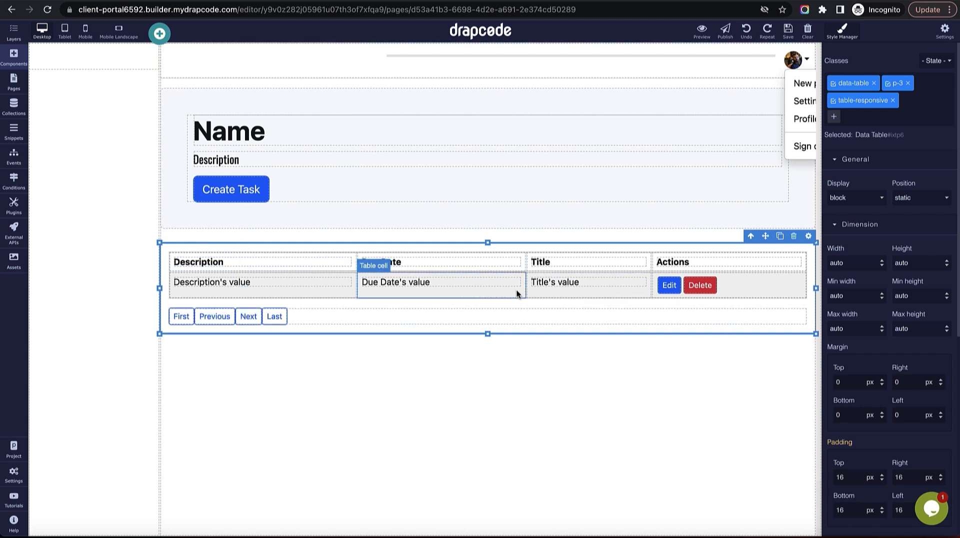
Move the Title header and its value cell into the table's first column.
{"action": "left_click_drag", "start_coordinate": [578, 258], "coordinate": [328, 261]}
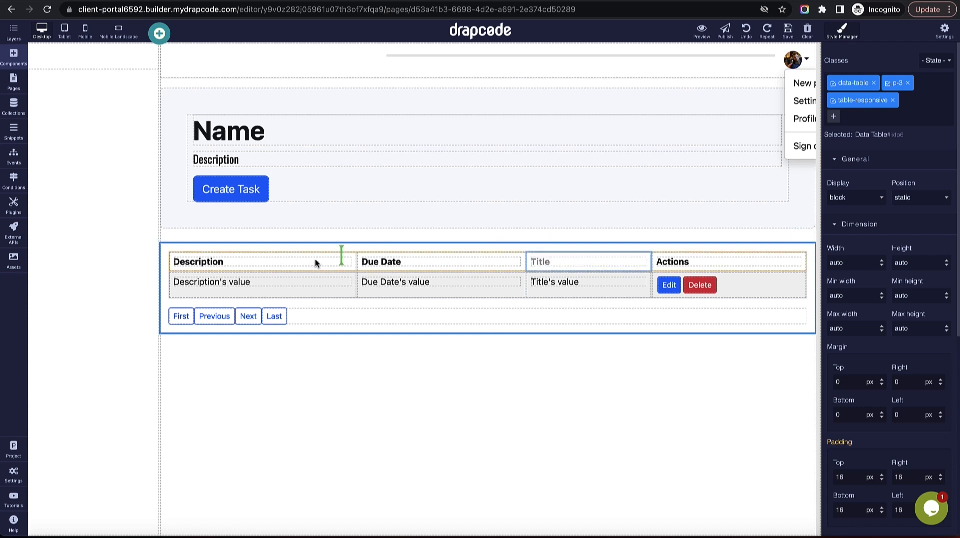
{"action": "left_click_drag", "start_coordinate": [255, 260], "coordinate": [235, 260]}
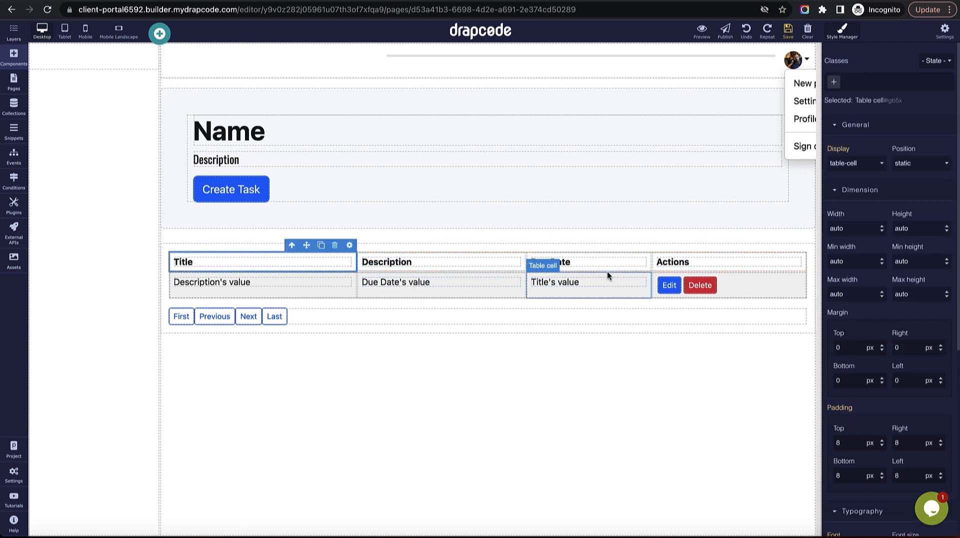
{"action": "left_click_drag", "start_coordinate": [520, 277], "coordinate": [234, 280]}
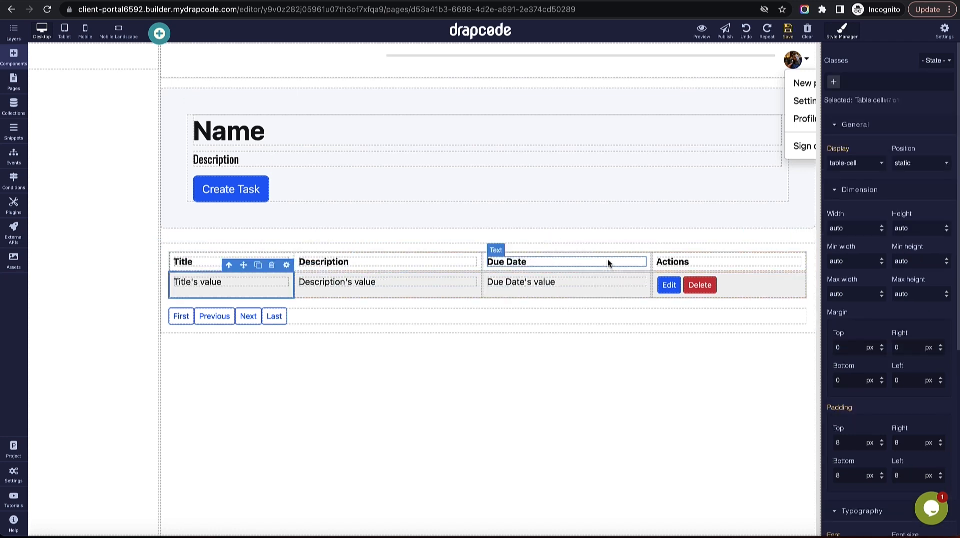
Set the second column's field to Assigned To in place of Description.
{"action": "left_click", "coordinate": [625, 257]}
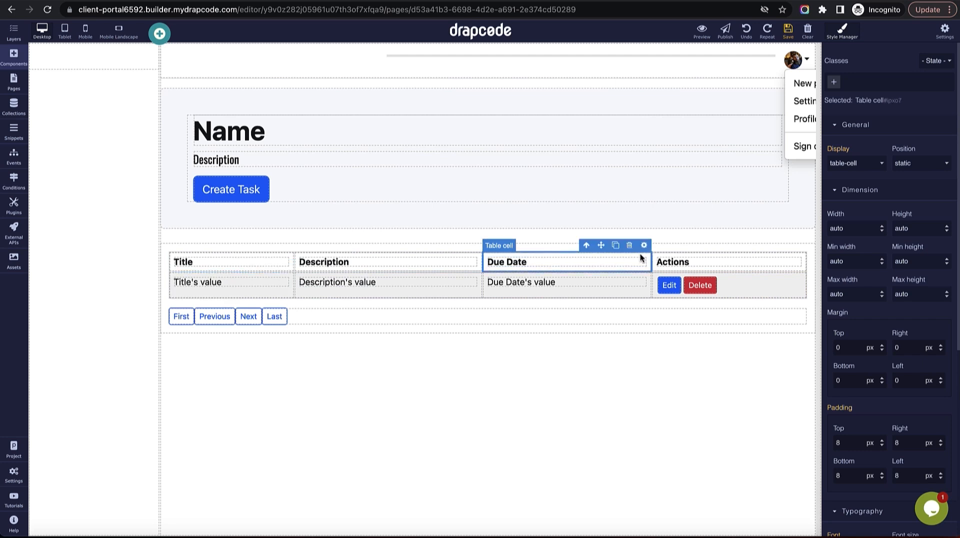
{"action": "left_click", "coordinate": [462, 256]}
{"action": "left_click", "coordinate": [474, 246]}
{"action": "left_click", "coordinate": [872, 88]}
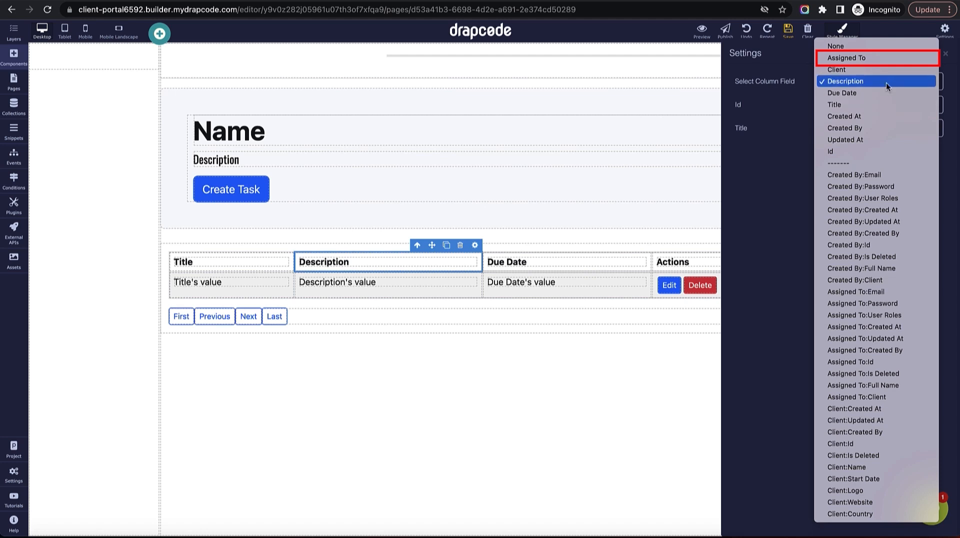
{"action": "left_click", "coordinate": [882, 55]}
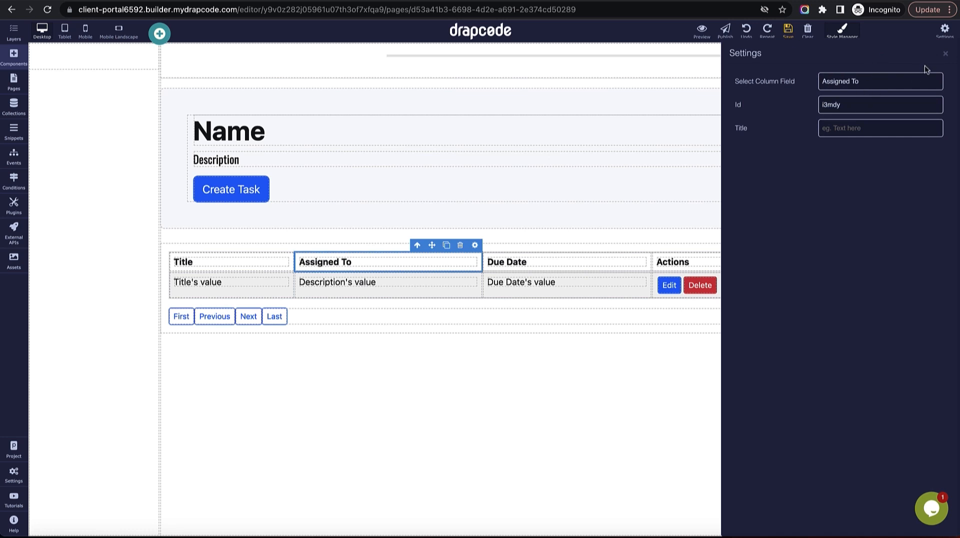
{"action": "left_click", "coordinate": [945, 55]}
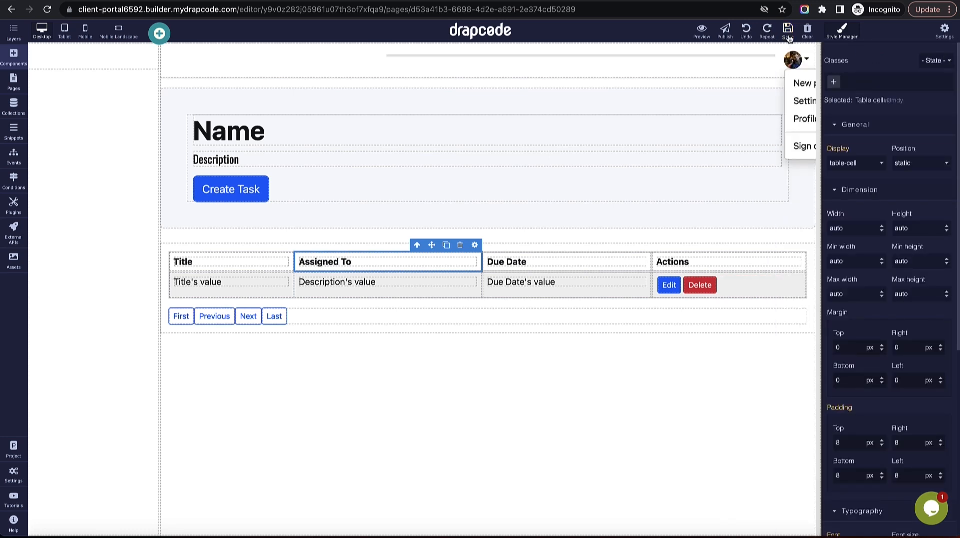
Open the Task collection's configuration and review the Assigned To field's settings.
{"action": "left_click", "coordinate": [18, 106]}
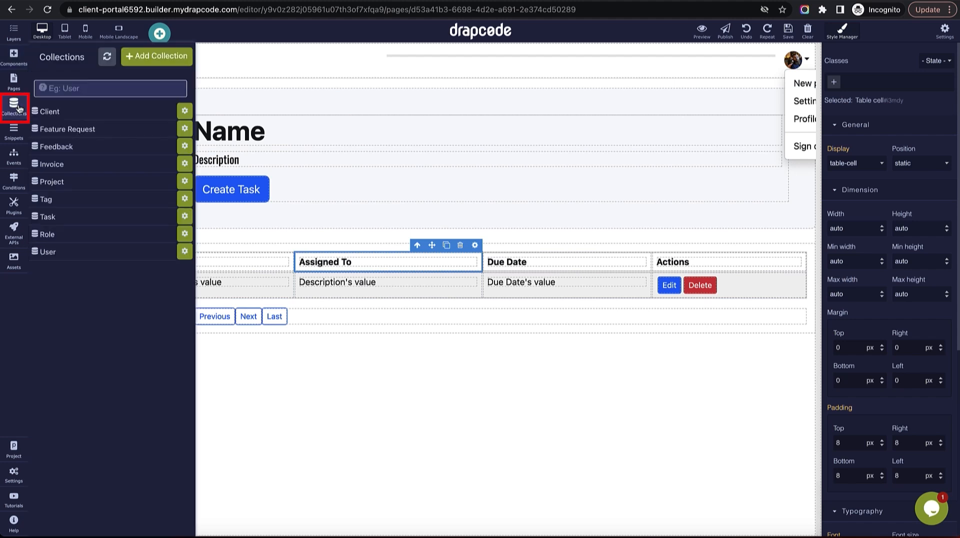
{"action": "left_click", "coordinate": [73, 219]}
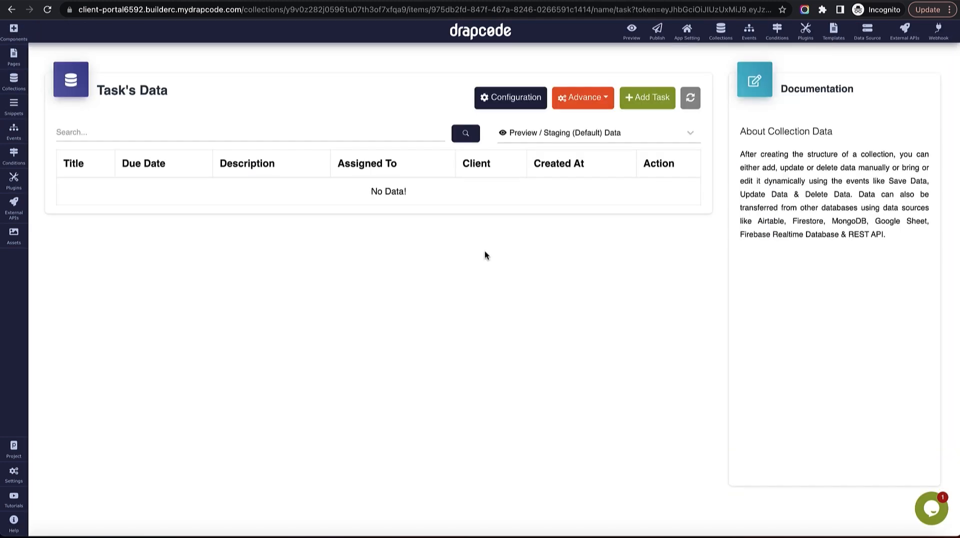
{"action": "left_click", "coordinate": [522, 99]}
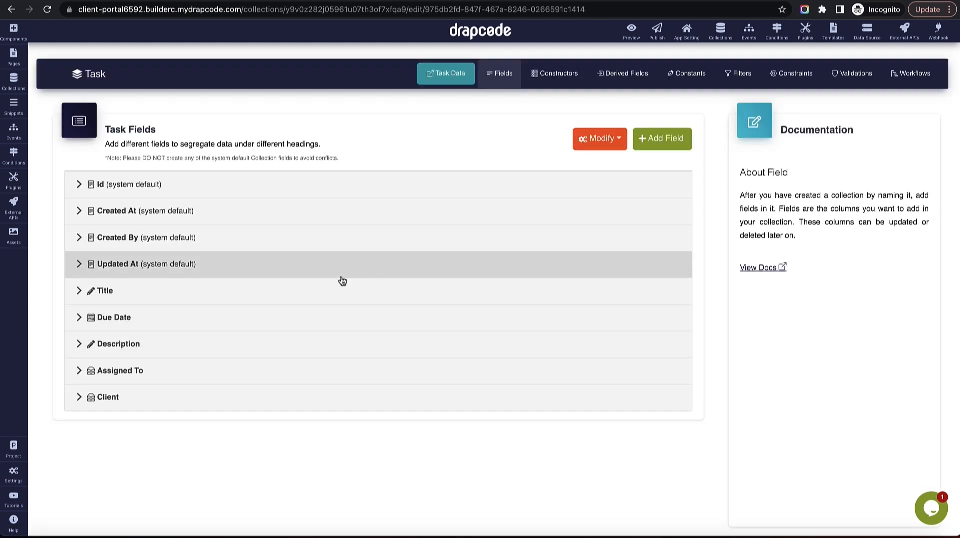
{"action": "left_click", "coordinate": [306, 372]}
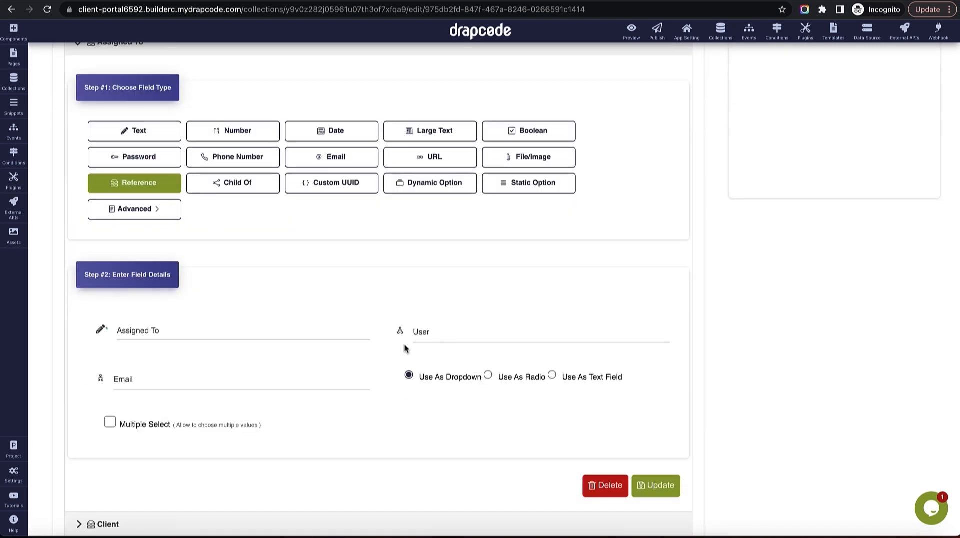
{"action": "scroll", "coordinate": [235, 214], "scroll_direction": "up", "scroll_amount": 5}
{"action": "left_click", "coordinate": [210, 262]}
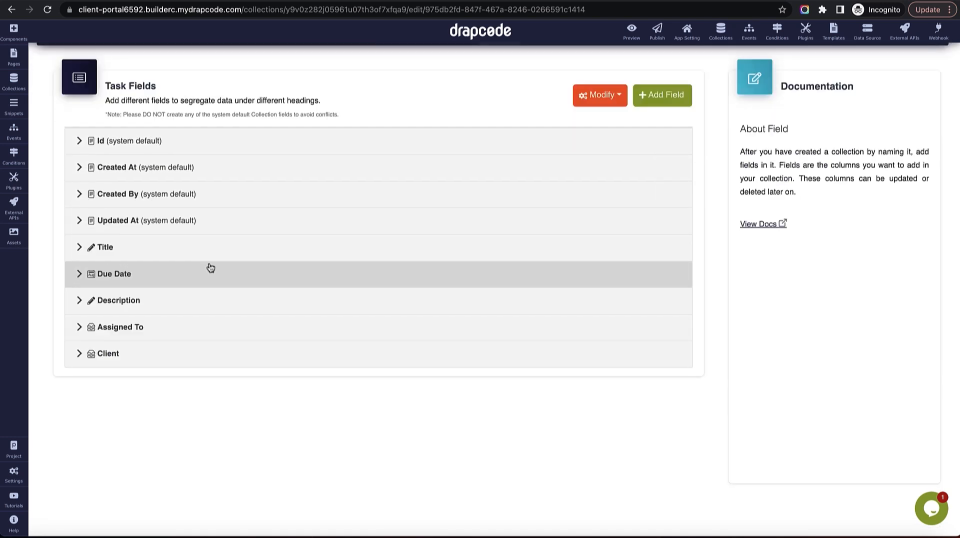
Add a new Dynamic Option field to the Task collection named Tags.
{"action": "left_click", "coordinate": [660, 100]}
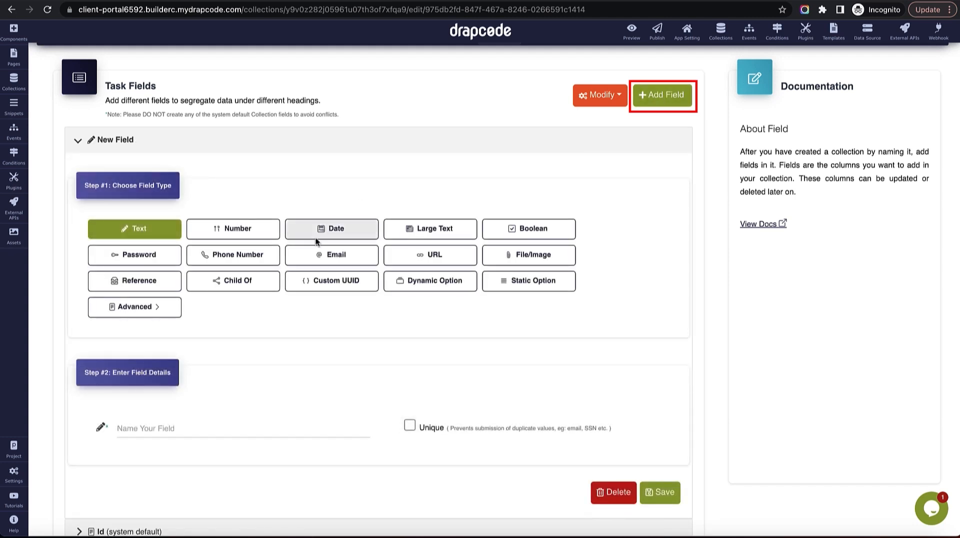
{"action": "scroll", "coordinate": [275, 265], "scroll_direction": "down", "scroll_amount": 1}
{"action": "left_click", "coordinate": [453, 236]}
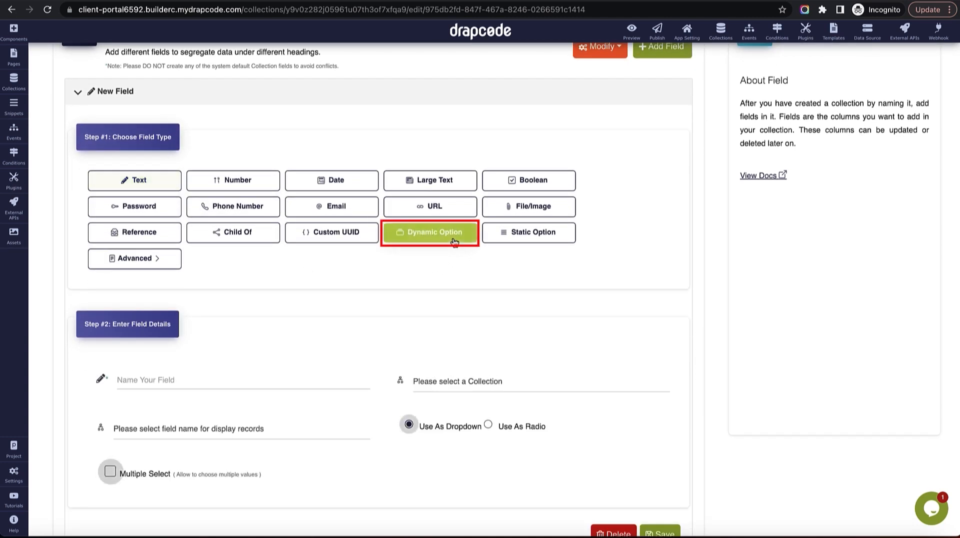
{"action": "left_click", "coordinate": [240, 376]}
{"action": "type", "text": "Tas"}
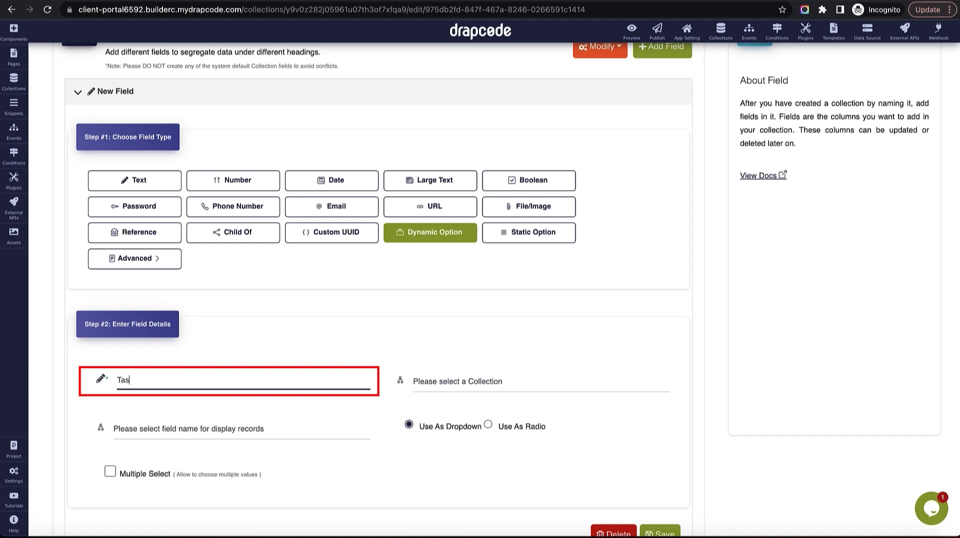
{"action": "type", "text": "gs"}
{"action": "scroll", "coordinate": [448, 392], "scroll_direction": "down", "scroll_amount": 2}
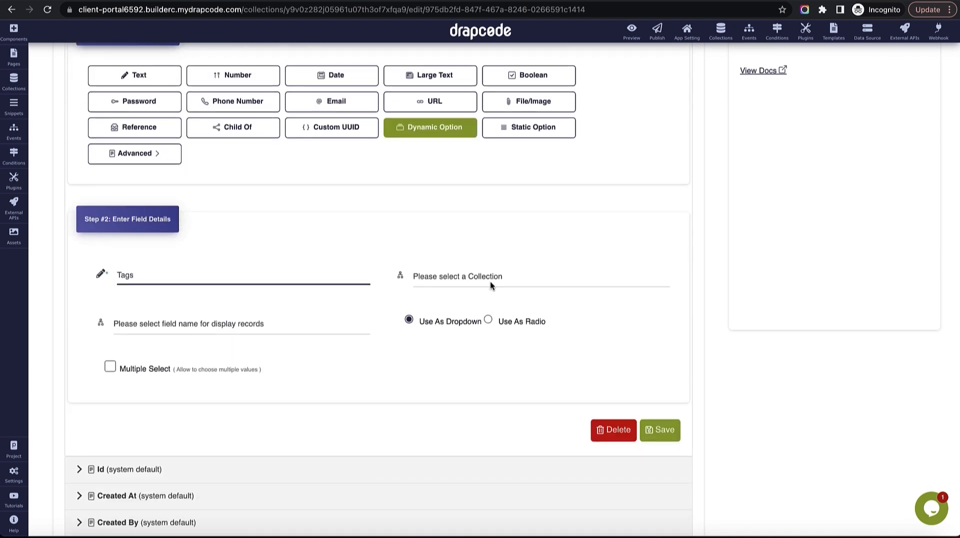
Link the Tags field to the Tag collection by Name, allow multiple select, and save.
{"action": "left_click", "coordinate": [490, 287]}
{"action": "left_click", "coordinate": [483, 367]}
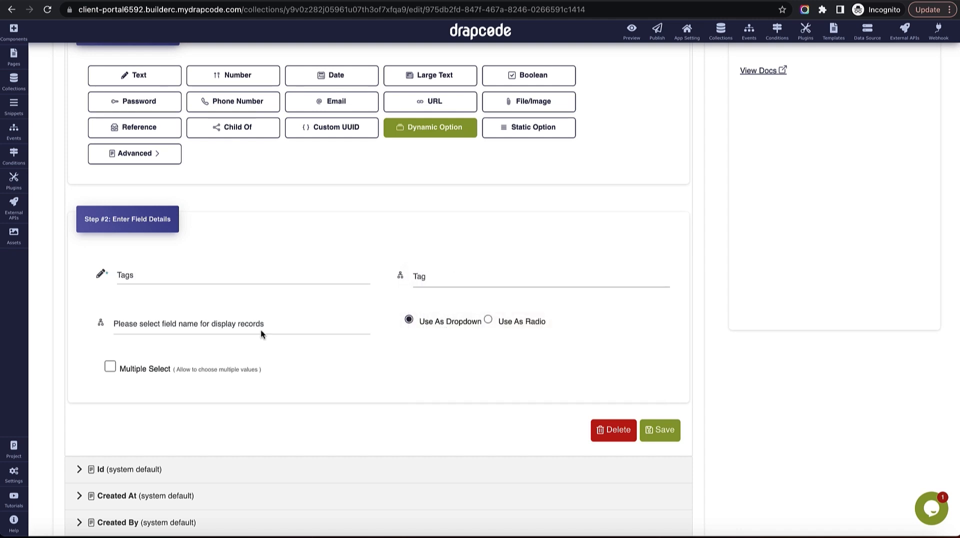
{"action": "left_click", "coordinate": [253, 324]}
{"action": "left_click", "coordinate": [255, 340]}
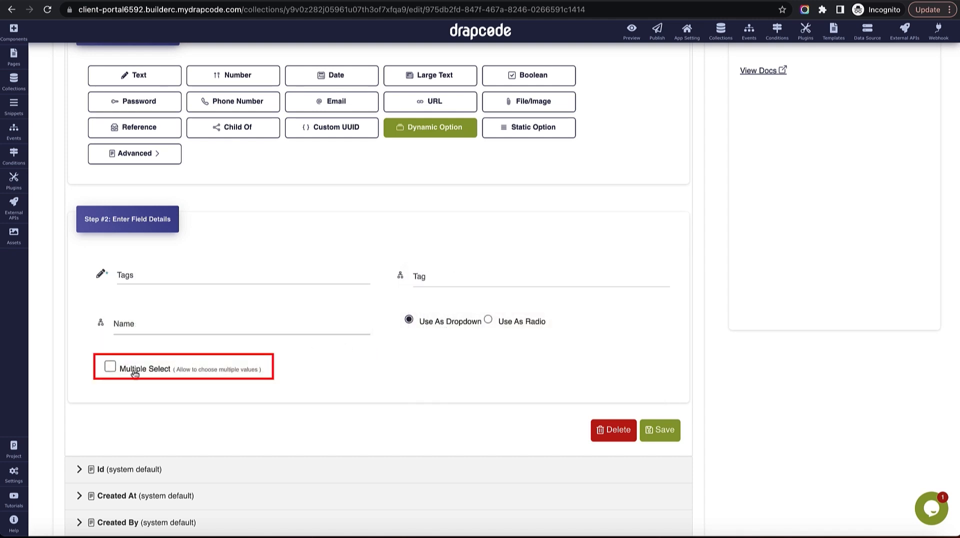
{"action": "left_click", "coordinate": [112, 367]}
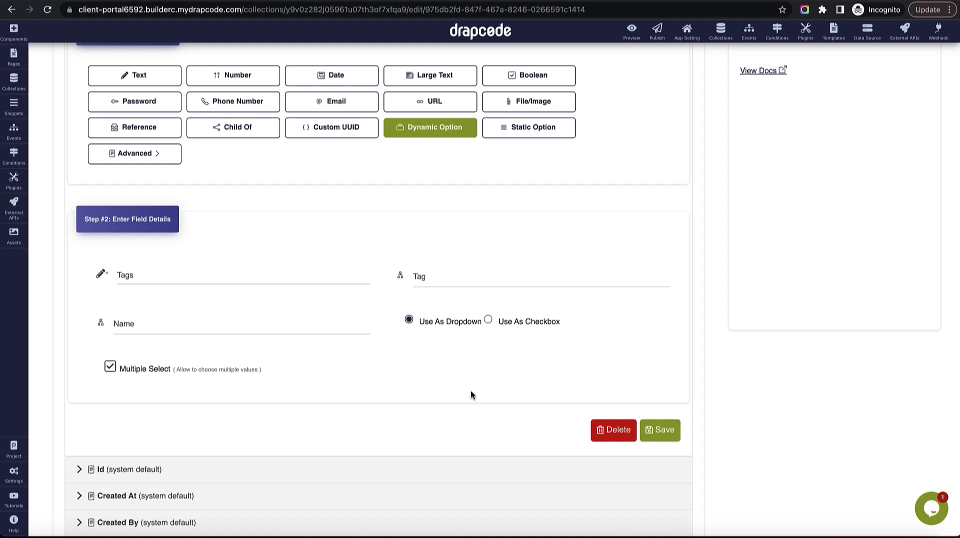
{"action": "scroll", "coordinate": [471, 394], "scroll_direction": "down", "scroll_amount": 1}
{"action": "left_click", "coordinate": [660, 409]}
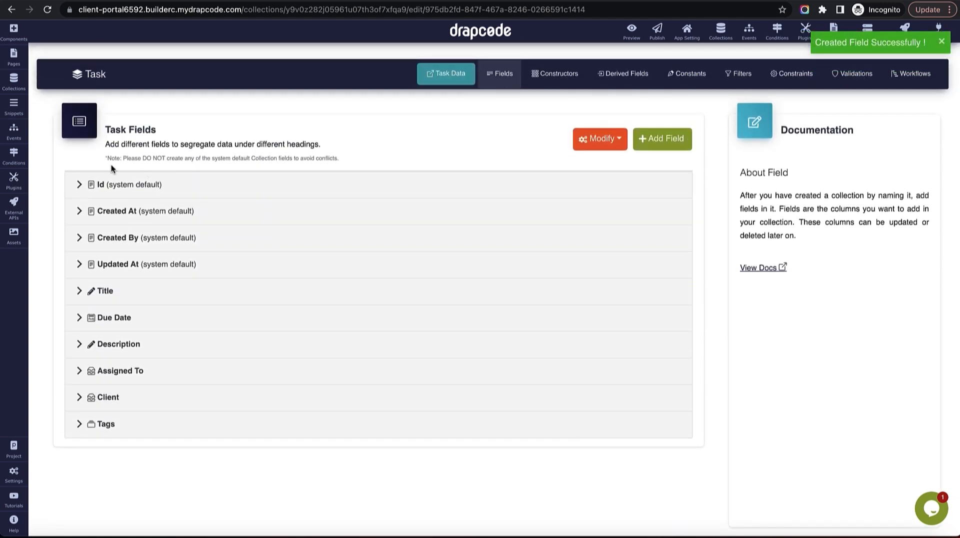
{"action": "left_click", "coordinate": [15, 85]}
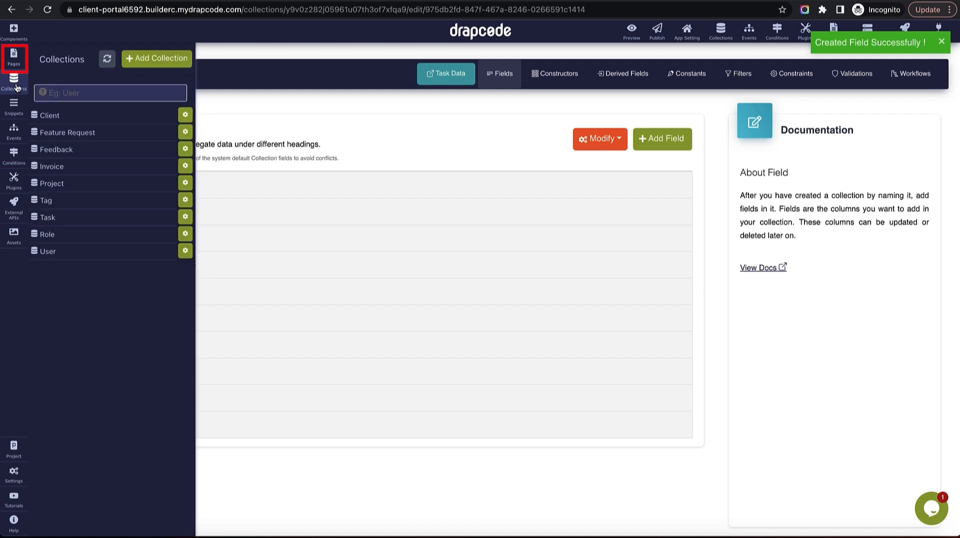
{"action": "left_click", "coordinate": [14, 59]}
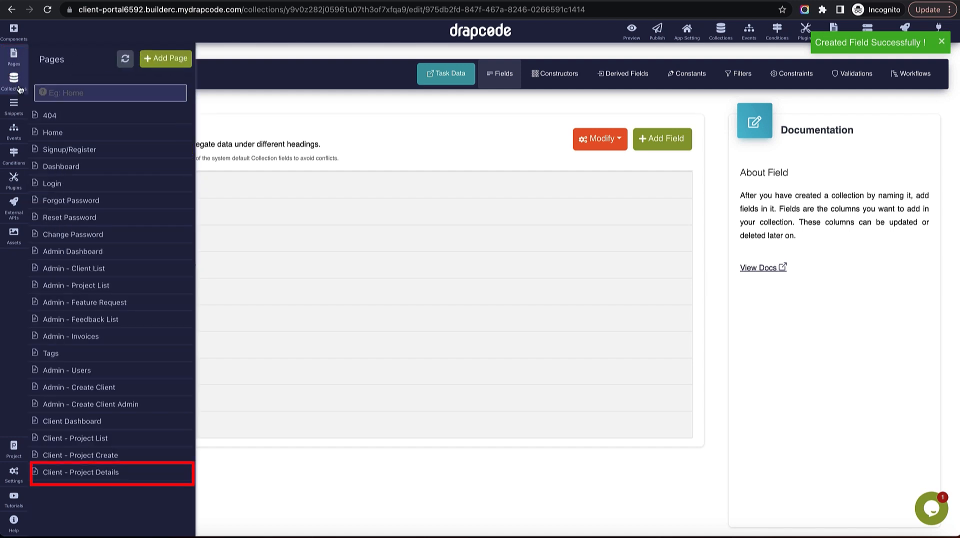
On the Client - Project Details page, rebind the data table to the Task collection with All Items.
{"action": "left_click", "coordinate": [76, 473]}
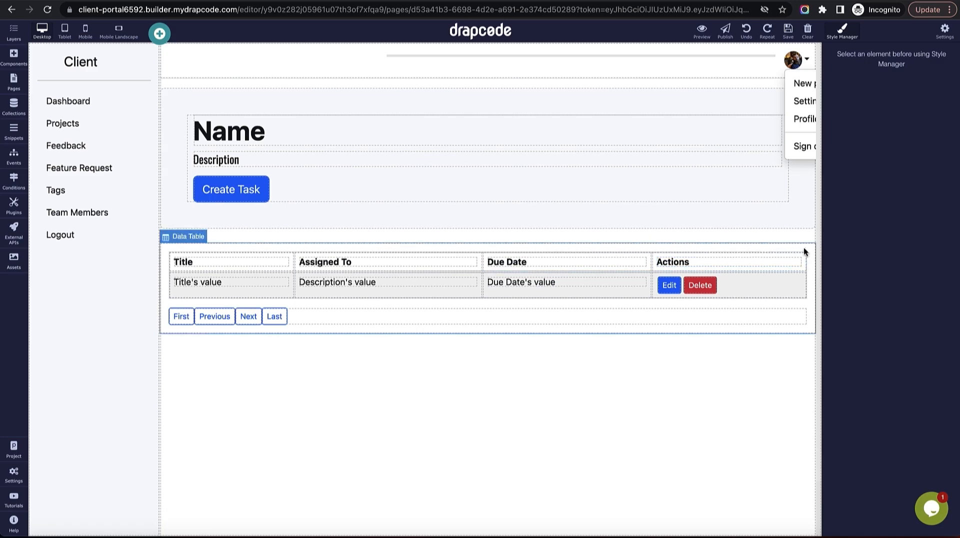
{"action": "left_click", "coordinate": [804, 249]}
{"action": "left_click", "coordinate": [807, 237]}
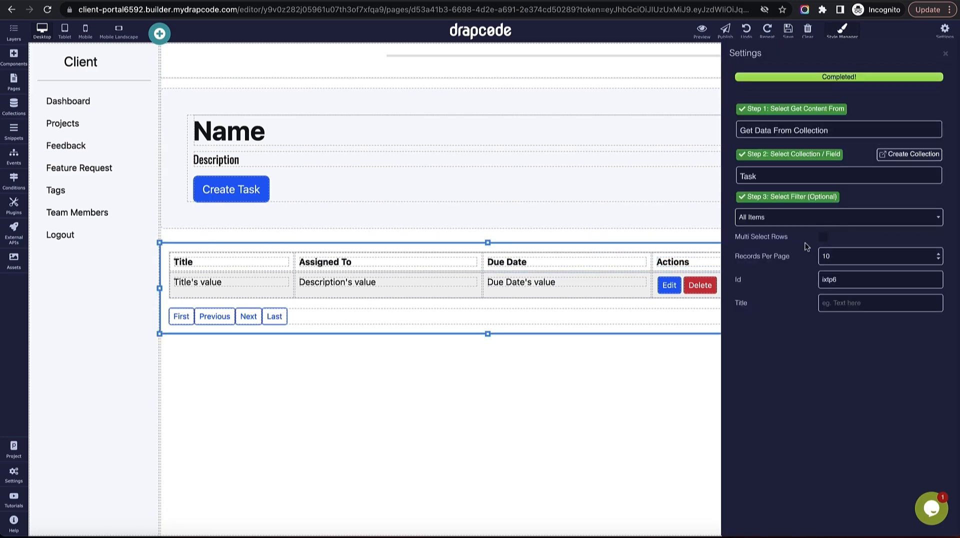
{"action": "left_click", "coordinate": [813, 218]}
{"action": "left_click", "coordinate": [812, 171]}
{"action": "left_click", "coordinate": [812, 176]}
{"action": "left_click", "coordinate": [806, 73]}
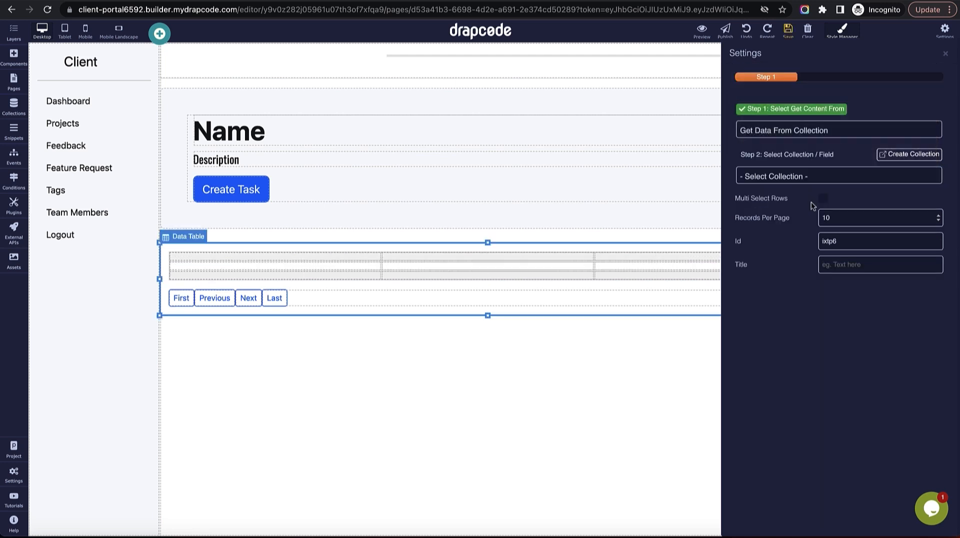
{"action": "left_click", "coordinate": [810, 180]}
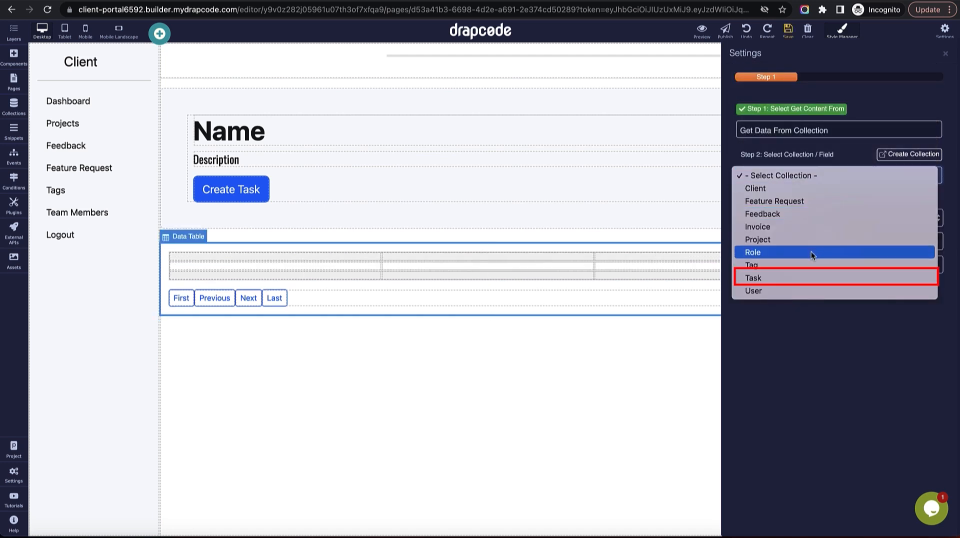
{"action": "left_click", "coordinate": [810, 278]}
{"action": "left_click", "coordinate": [803, 220]}
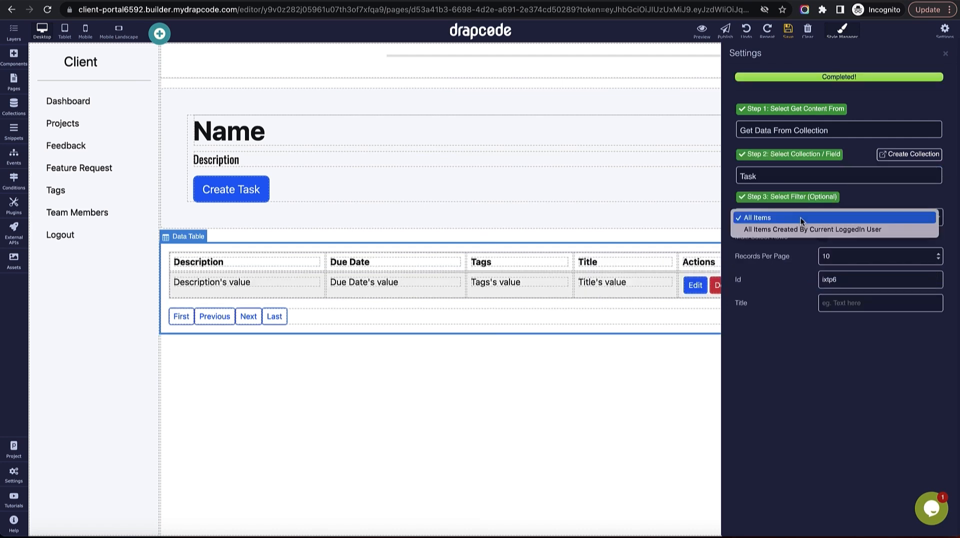
{"action": "left_click", "coordinate": [885, 195]}
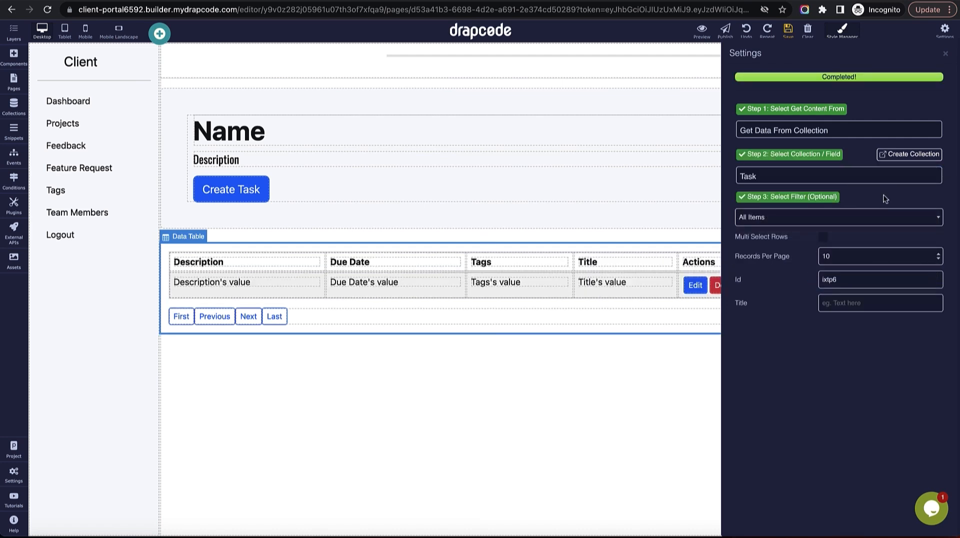
{"action": "left_click", "coordinate": [945, 55]}
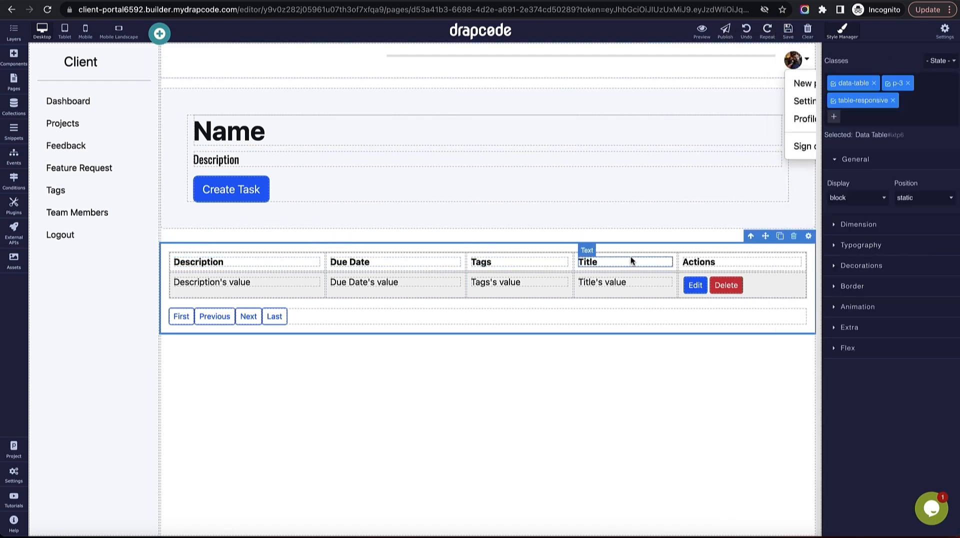
Move the Title header and value cell to the first column and save the page.
{"action": "left_click_drag", "start_coordinate": [630, 261], "coordinate": [235, 260]}
{"action": "left_click_drag", "start_coordinate": [620, 282], "coordinate": [234, 286]}
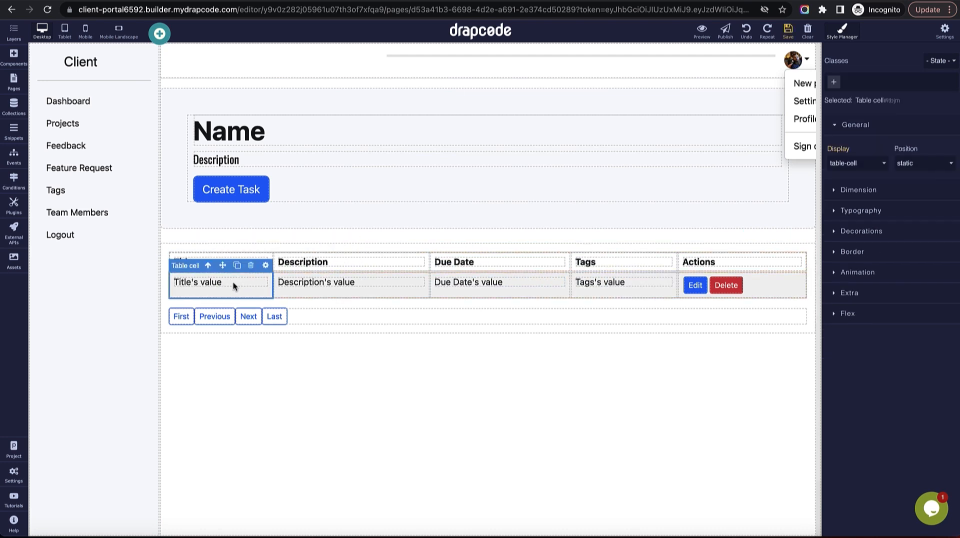
{"action": "left_click", "coordinate": [787, 30]}
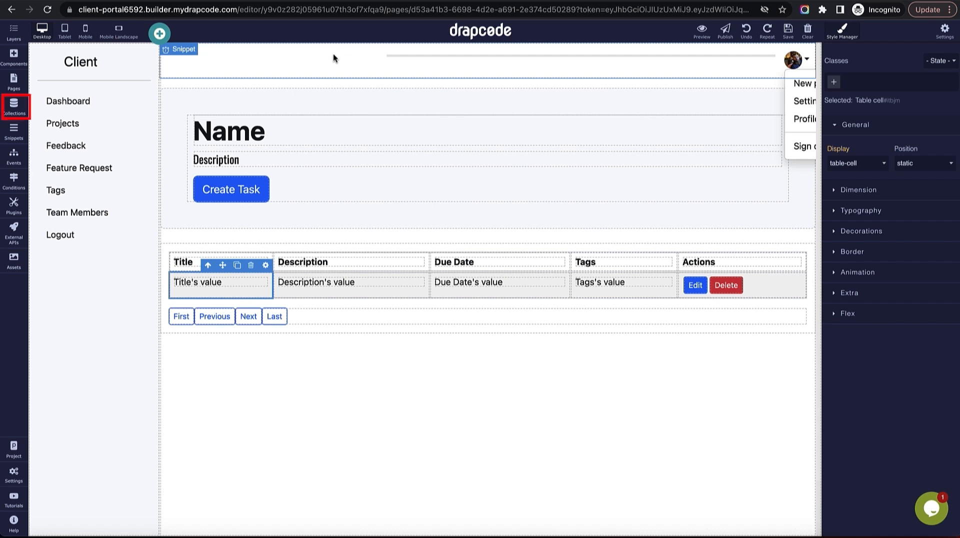
Start a Task record 'Task 1 for Project Youtube' due 12 May 2023, reusing the title as description.
{"action": "left_click", "coordinate": [11, 106]}
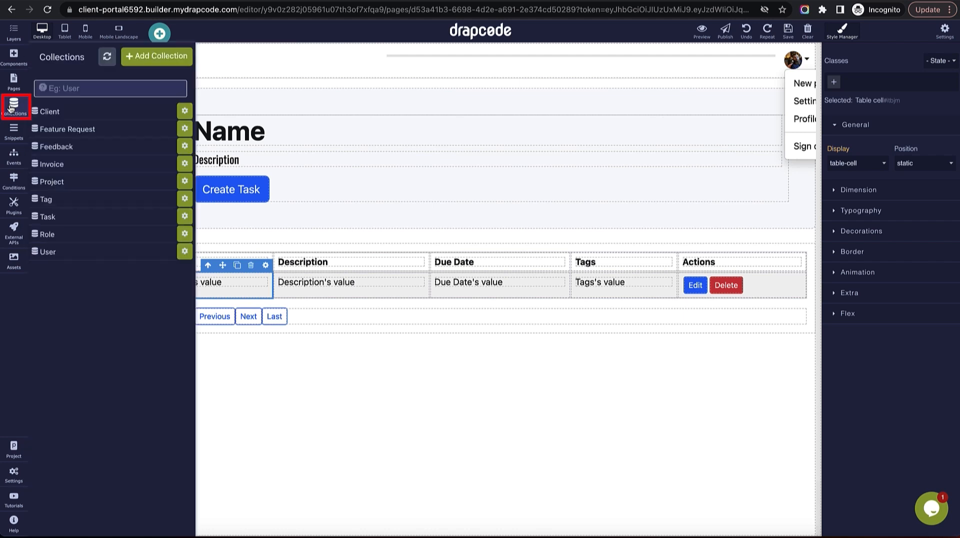
{"action": "left_click", "coordinate": [79, 220]}
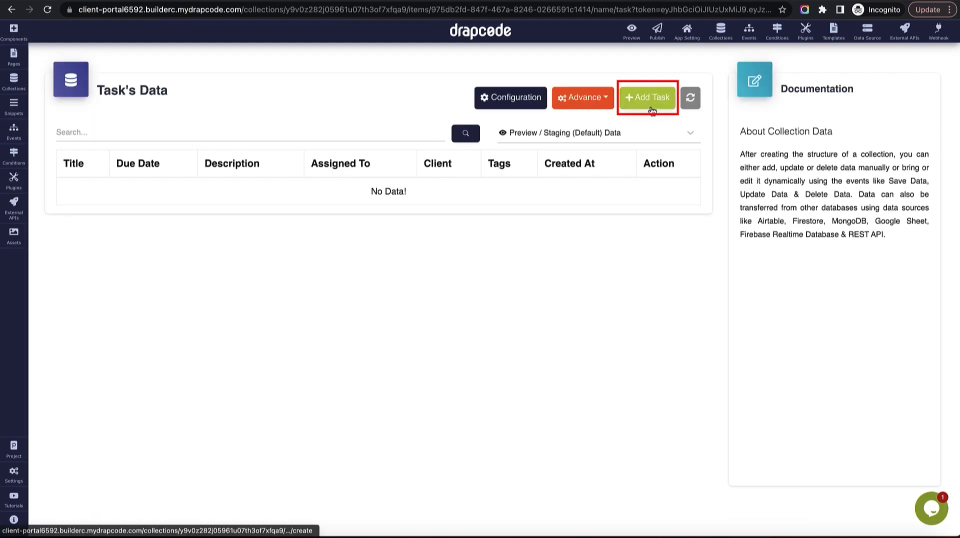
{"action": "left_click", "coordinate": [650, 103]}
{"action": "left_click", "coordinate": [244, 136]}
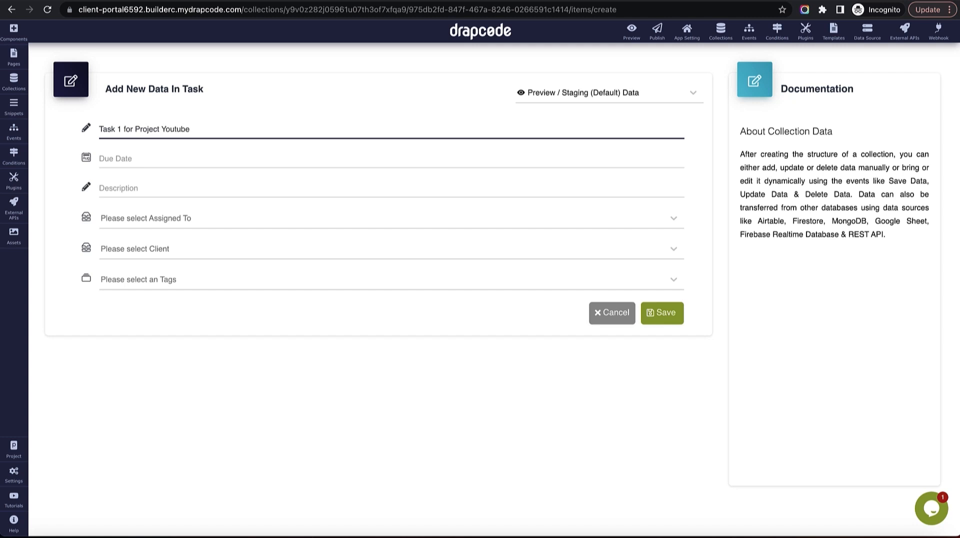
{"action": "key", "text": "ctrl+a"}
{"action": "key", "text": "ctrl+c"}
{"action": "left_click", "coordinate": [214, 165]}
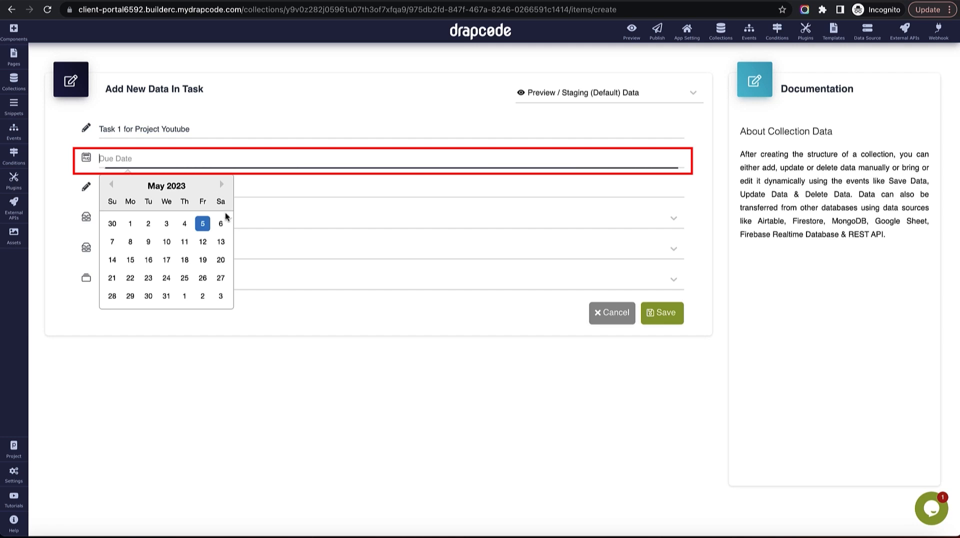
{"action": "left_click", "coordinate": [202, 241]}
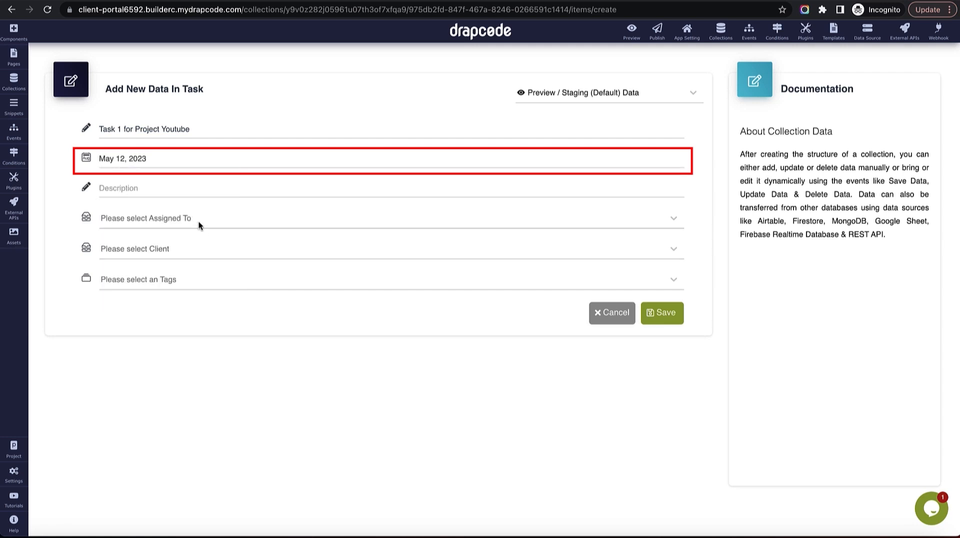
{"action": "left_click", "coordinate": [184, 189]}
{"action": "key", "text": "ctrl+v"}
{"action": "key", "text": "ctrl+v"}
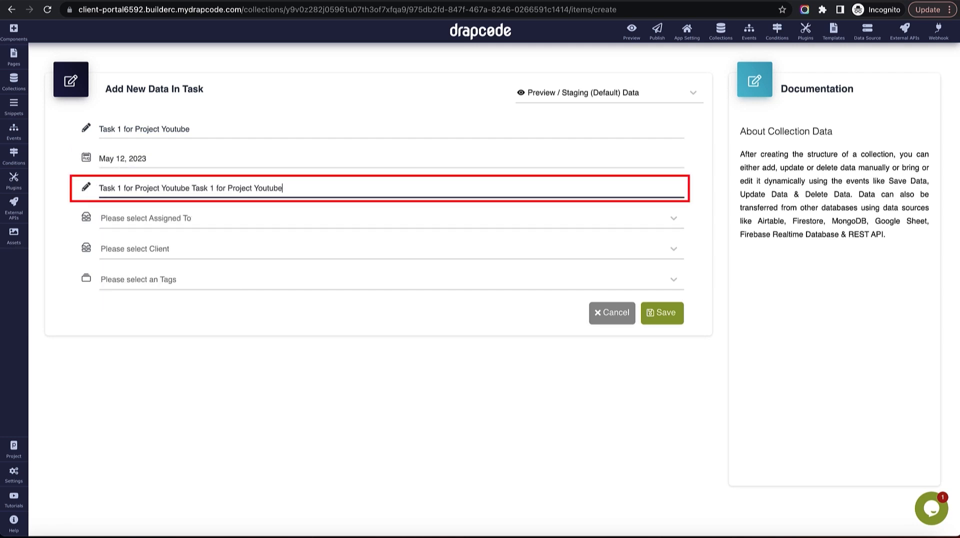
{"action": "key", "text": "ctrl+v"}
Assign it to the second user, set client Google, leave Tags empty, and save the record.
{"action": "left_click", "coordinate": [186, 219]}
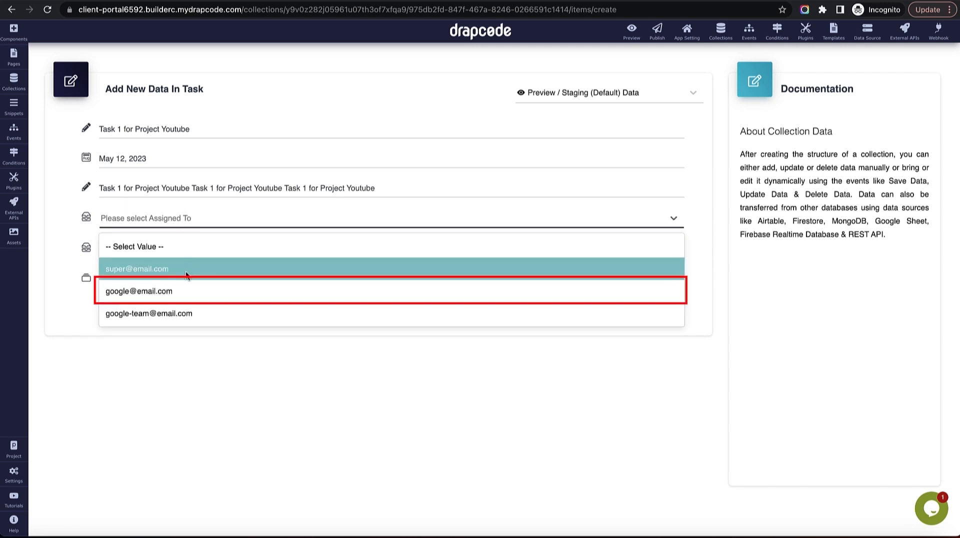
{"action": "left_click", "coordinate": [181, 288]}
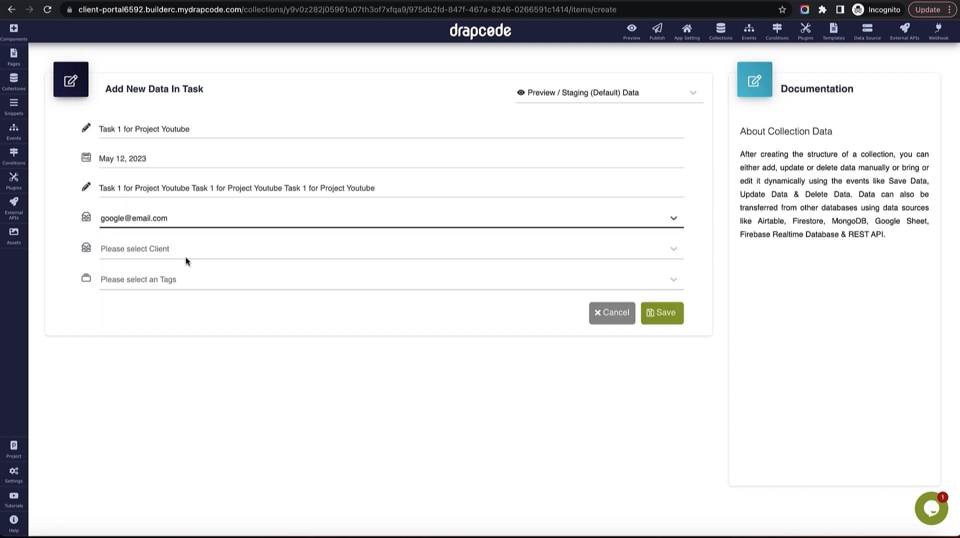
{"action": "left_click", "coordinate": [185, 251]}
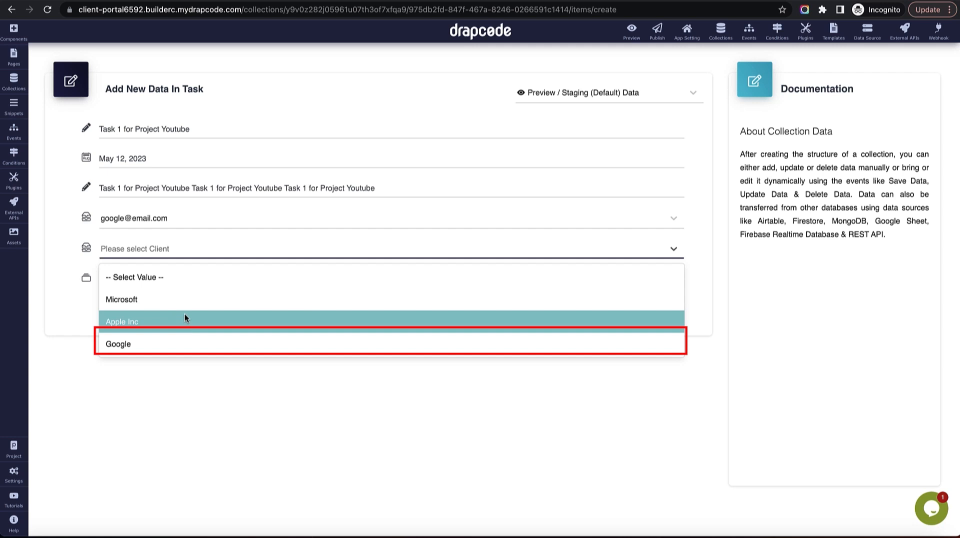
{"action": "left_click", "coordinate": [177, 344]}
{"action": "left_click", "coordinate": [179, 284]}
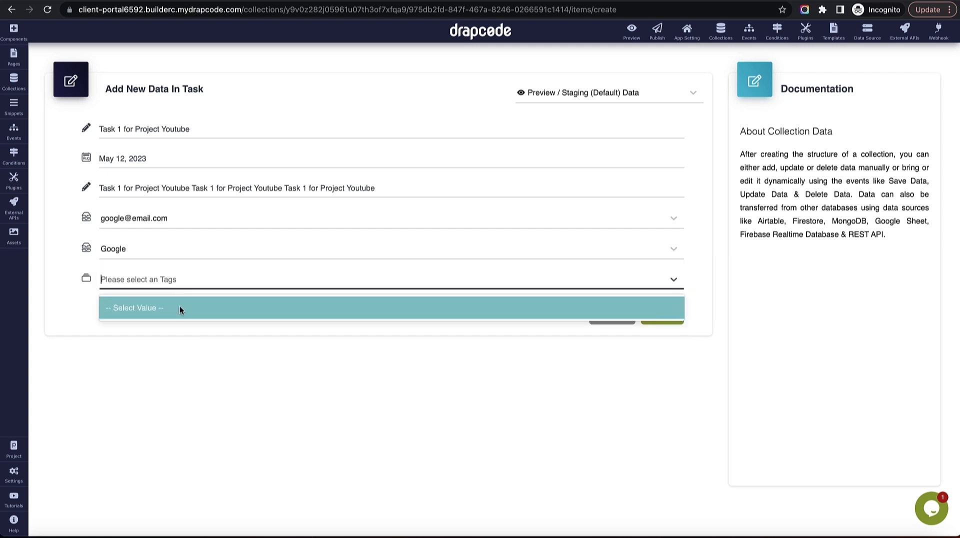
{"action": "left_click", "coordinate": [184, 307]}
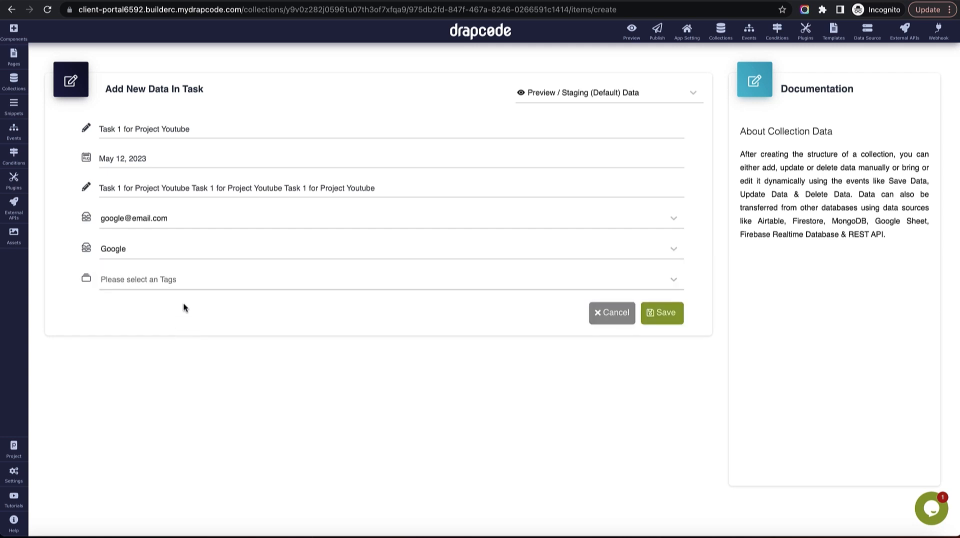
{"action": "left_click", "coordinate": [663, 320]}
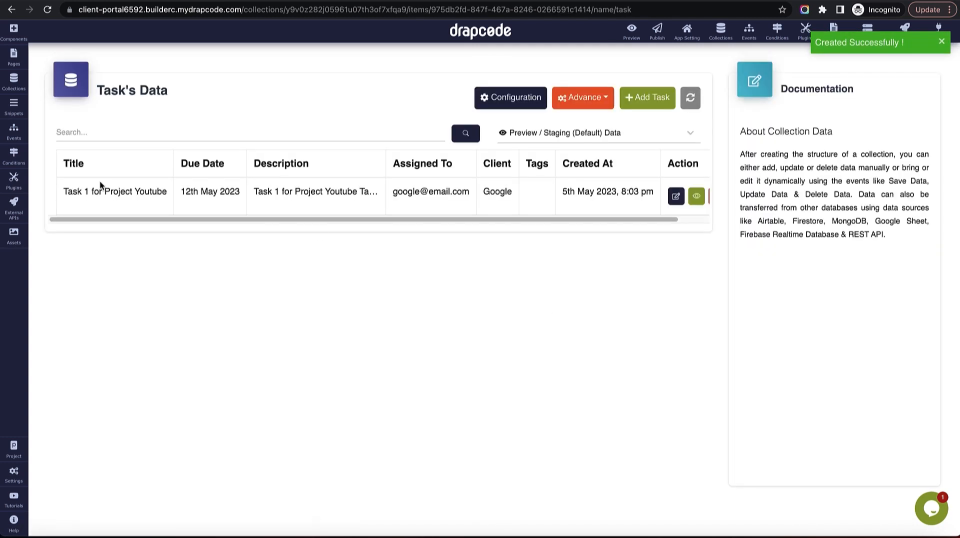
In the Tag collection, add an Urgent tag for client Microsoft.
{"action": "left_click", "coordinate": [14, 81]}
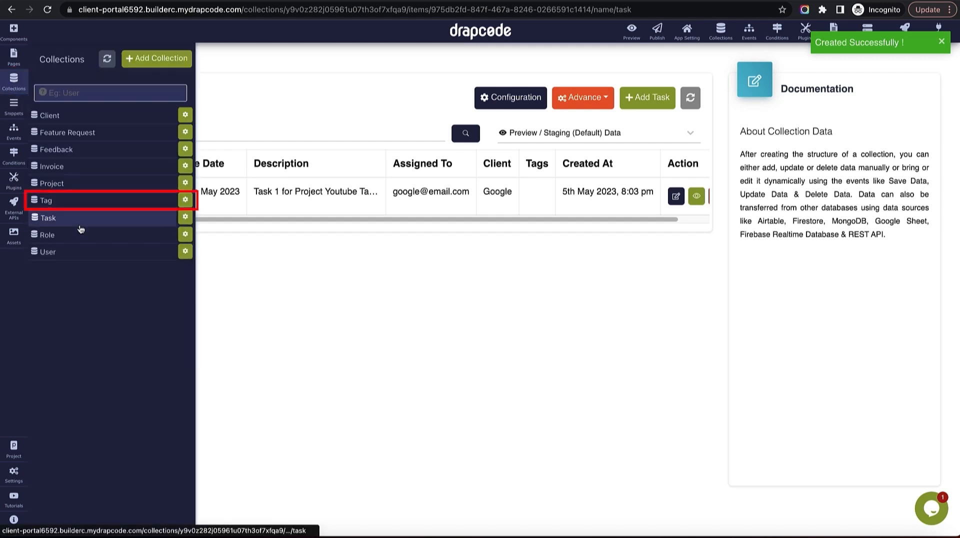
{"action": "left_click", "coordinate": [76, 200]}
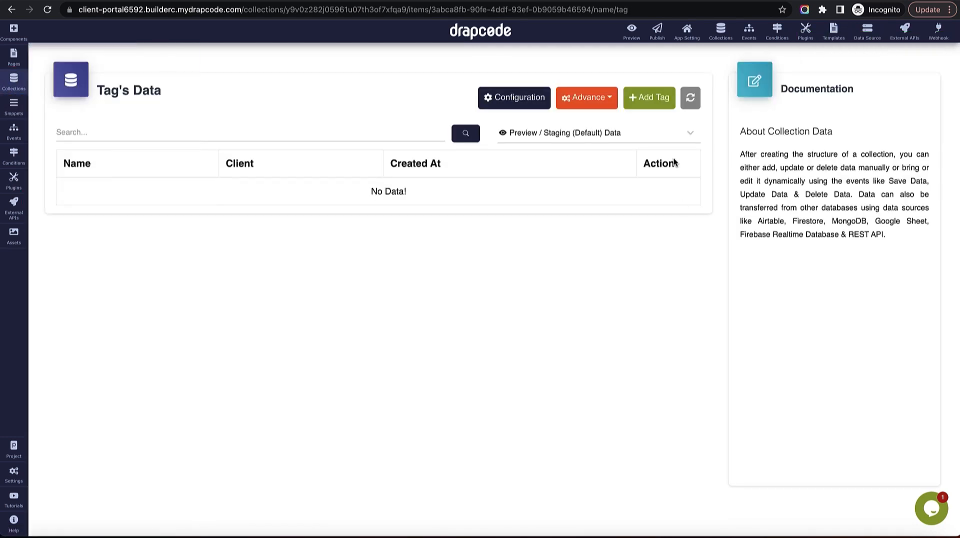
{"action": "left_click", "coordinate": [652, 100]}
{"action": "left_click", "coordinate": [397, 129]}
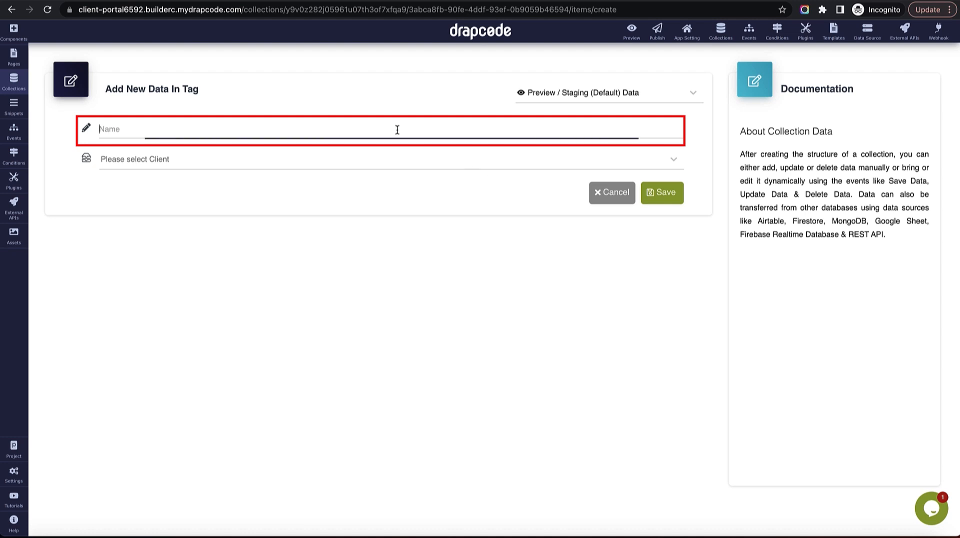
{"action": "type", "text": "Urgent"}
{"action": "left_click", "coordinate": [387, 159]}
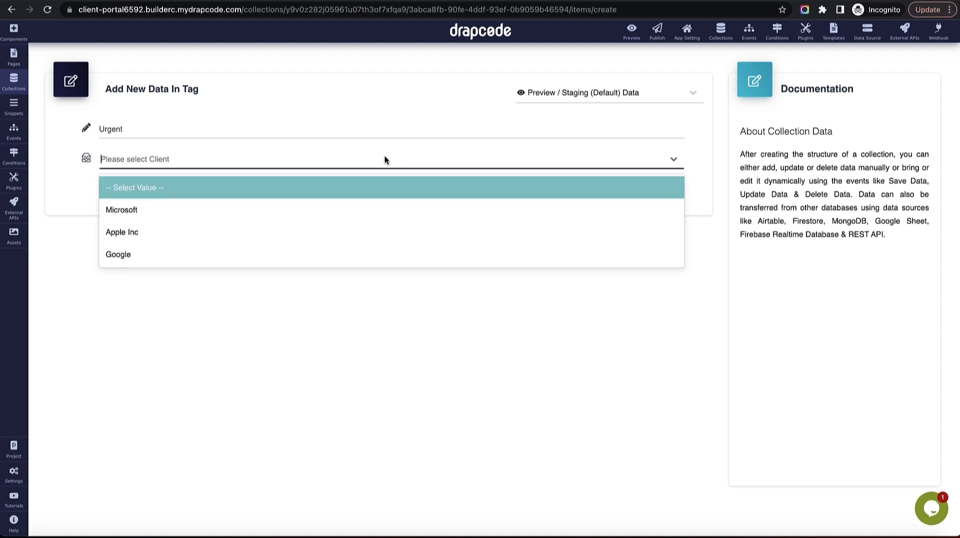
{"action": "left_click", "coordinate": [374, 211]}
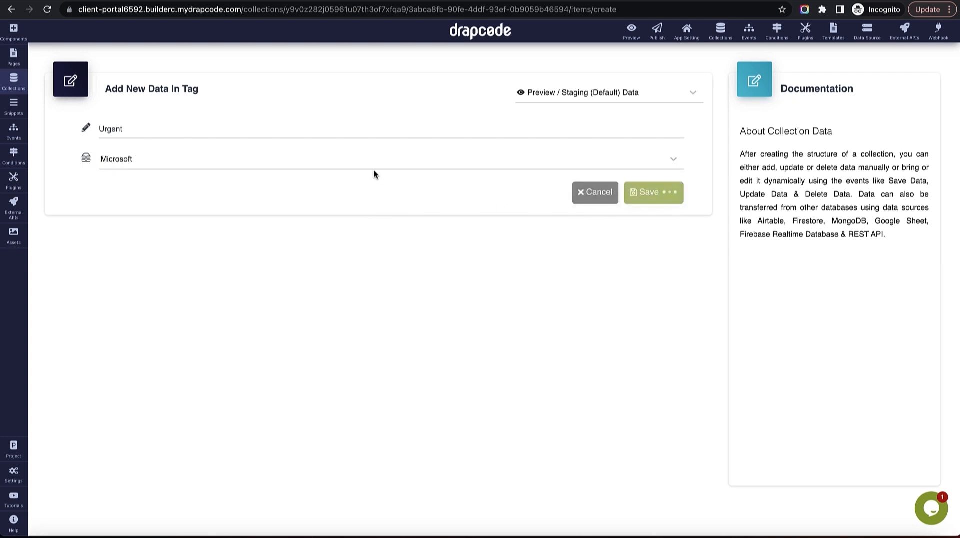
Add and save an Urgent tag for client Google.
{"action": "left_click", "coordinate": [634, 103]}
{"action": "left_click", "coordinate": [404, 134]}
{"action": "type", "text": "Urgent"}
{"action": "left_click", "coordinate": [392, 161]}
{"action": "left_click", "coordinate": [373, 255]}
{"action": "left_click", "coordinate": [669, 193]}
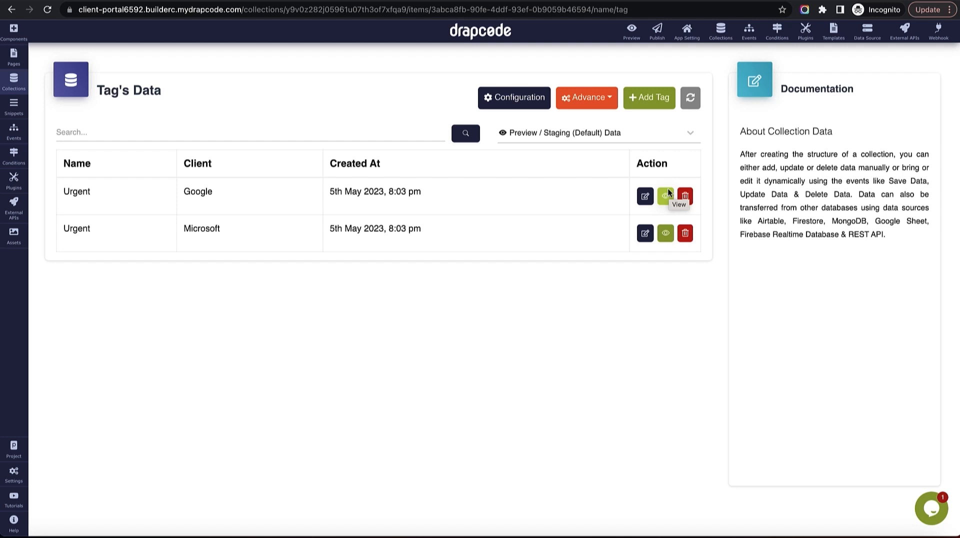
Add and save an Important tag for client Google.
{"action": "left_click", "coordinate": [659, 100]}
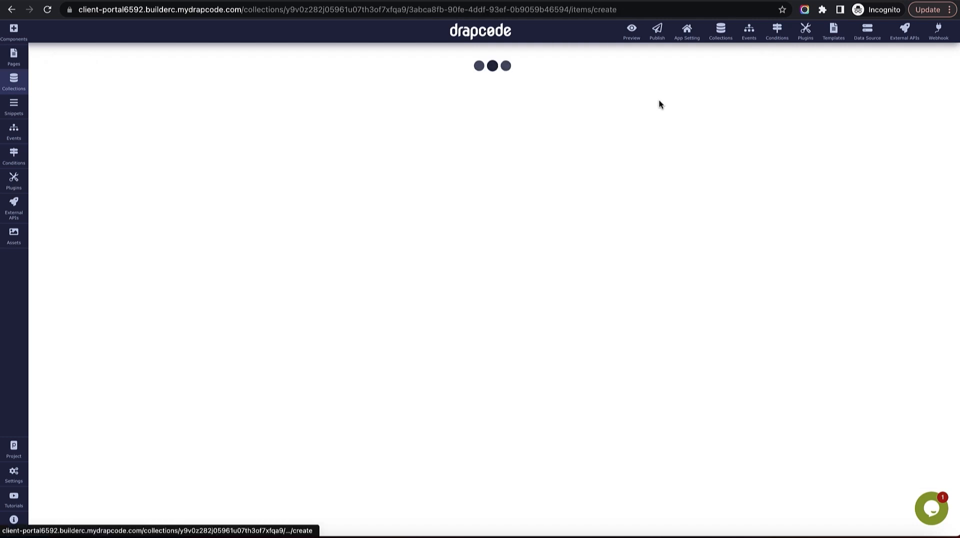
{"action": "left_click", "coordinate": [272, 137]}
{"action": "type", "text": "Important"}
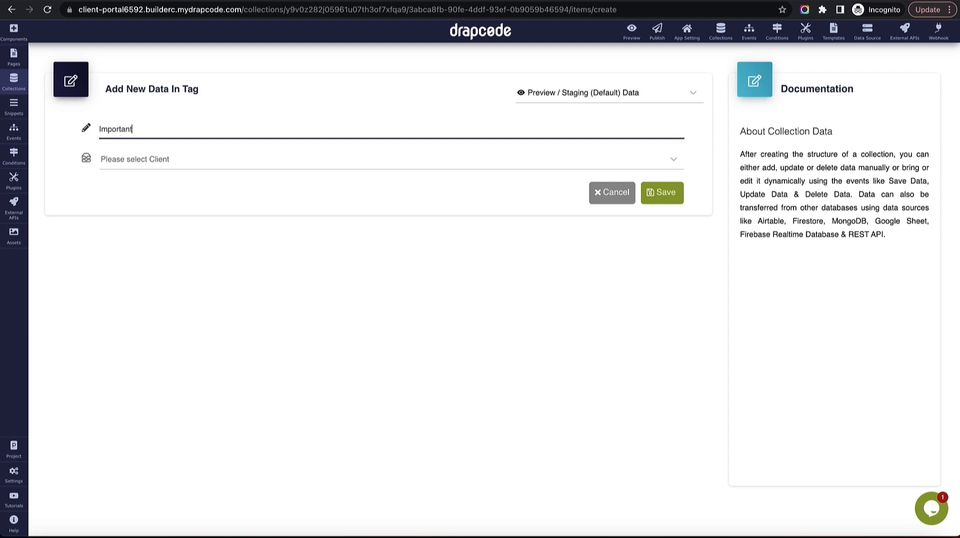
{"action": "left_click", "coordinate": [235, 160]}
{"action": "left_click", "coordinate": [226, 254]}
{"action": "left_click", "coordinate": [664, 192]}
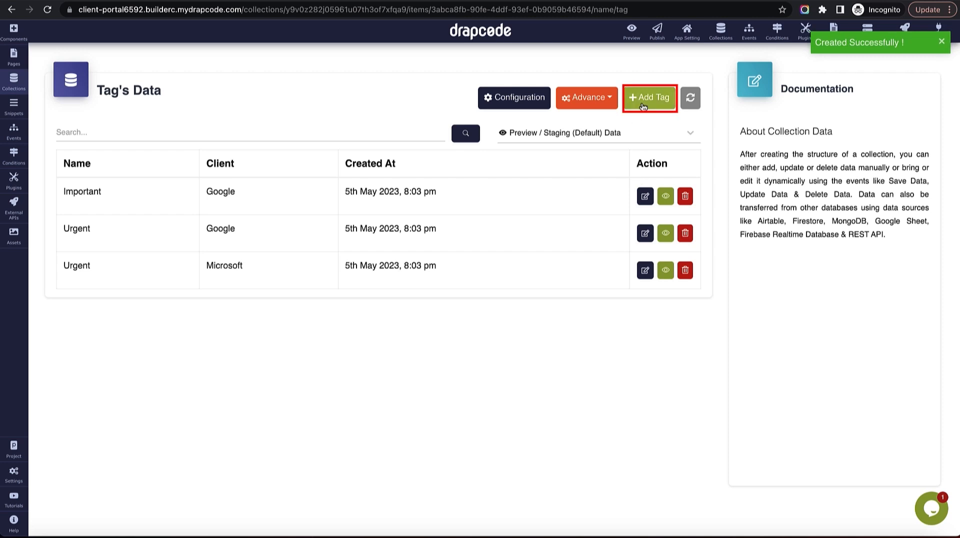
Add and save a Bug Fix tag for client Apple Inc.
{"action": "left_click", "coordinate": [640, 106]}
{"action": "left_click", "coordinate": [453, 125]}
{"action": "type", "text": "Bu"}
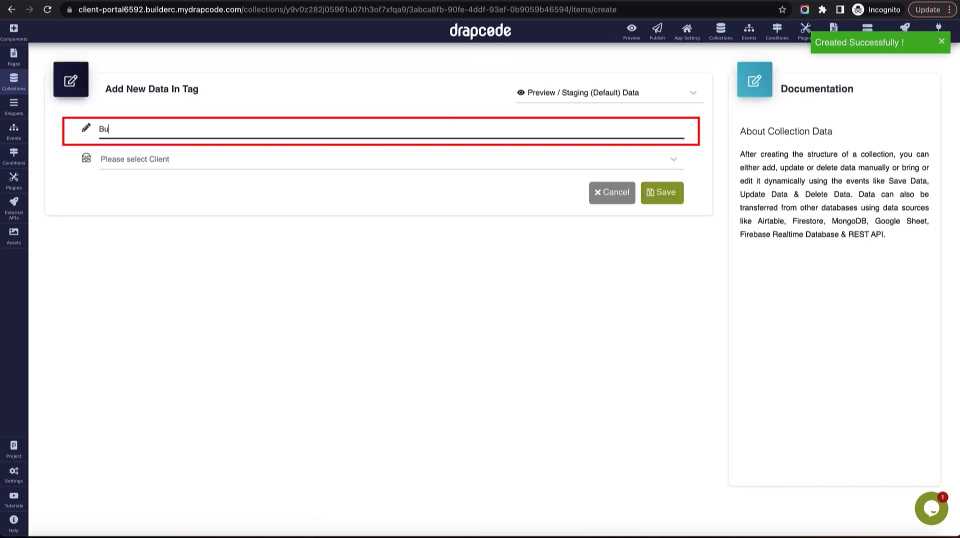
{"action": "type", "text": "g Fix"}
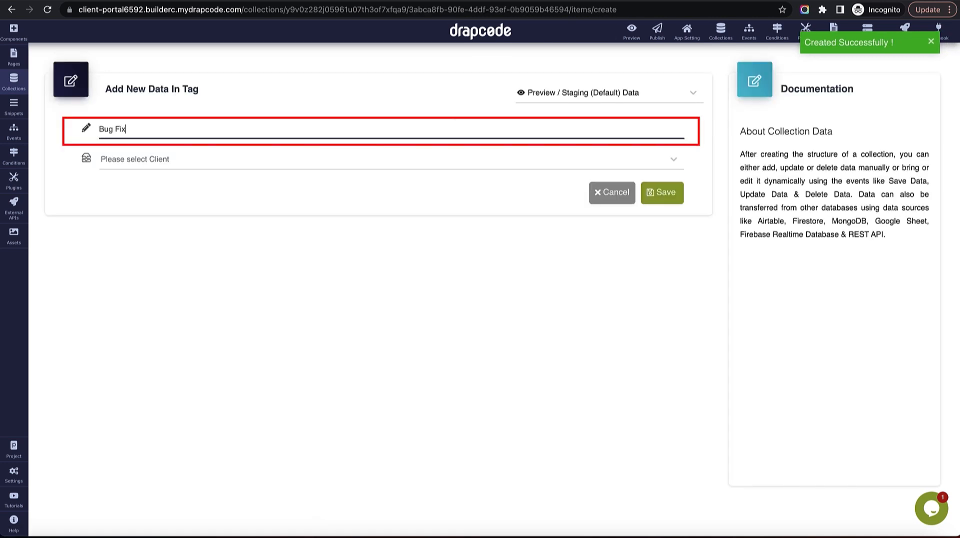
{"action": "left_click", "coordinate": [385, 147]}
{"action": "left_click", "coordinate": [376, 167]}
{"action": "left_click", "coordinate": [365, 227]}
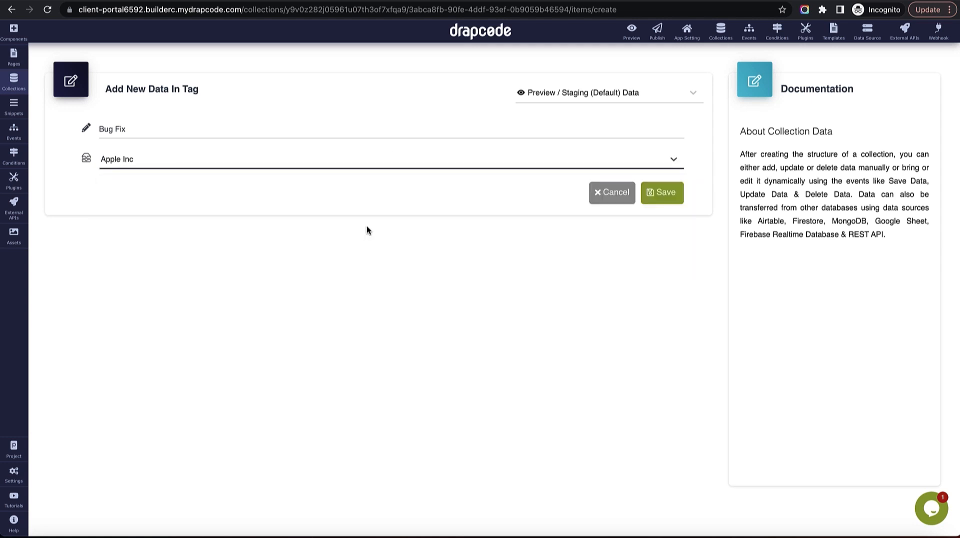
{"action": "left_click", "coordinate": [658, 201]}
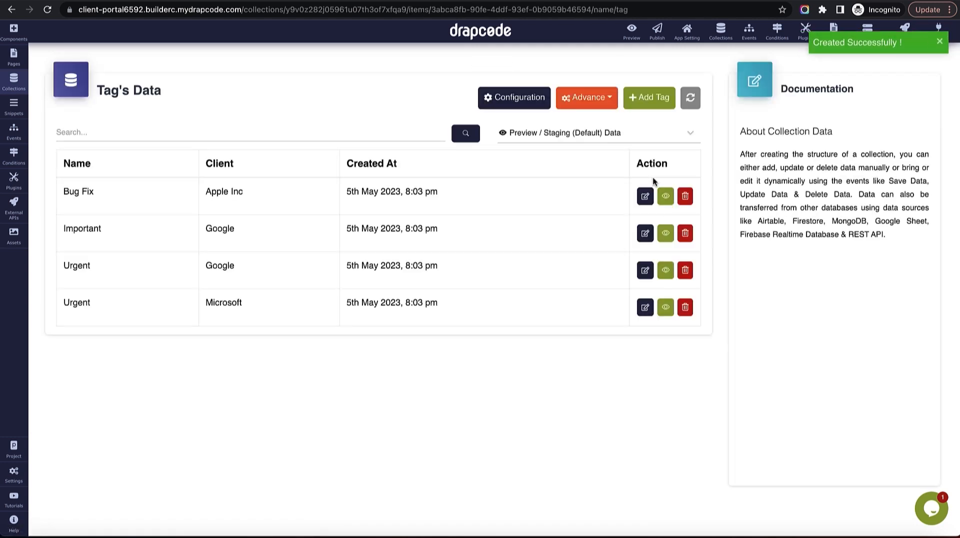
Add and save a Low tag for client Google.
{"action": "left_click", "coordinate": [655, 103]}
{"action": "left_click", "coordinate": [328, 130]}
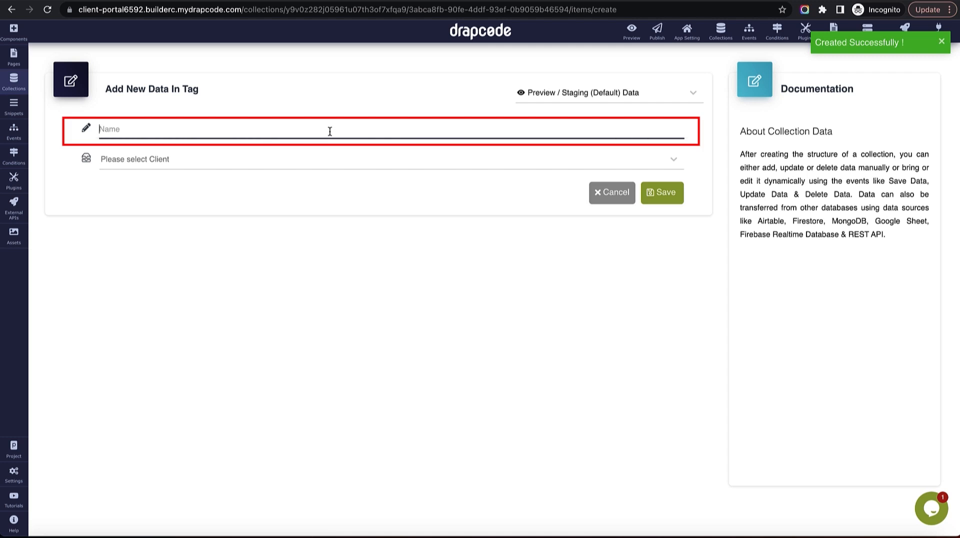
{"action": "type", "text": "U"}
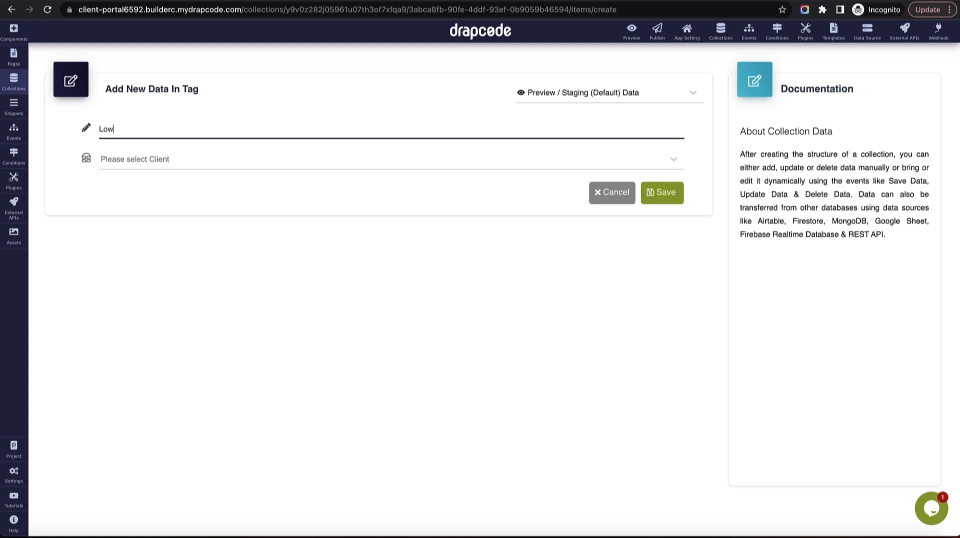
{"action": "left_click", "coordinate": [325, 170]}
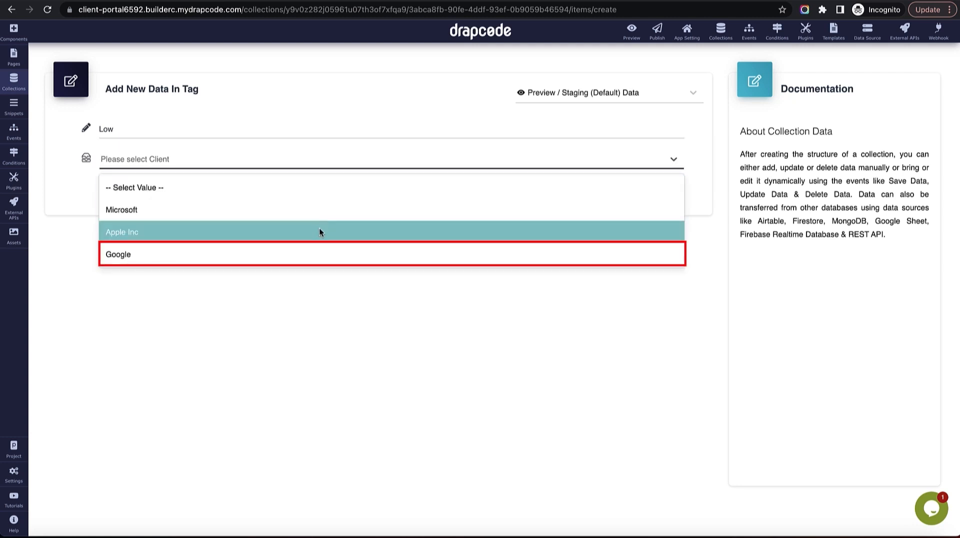
{"action": "left_click", "coordinate": [317, 249]}
{"action": "left_click", "coordinate": [656, 195]}
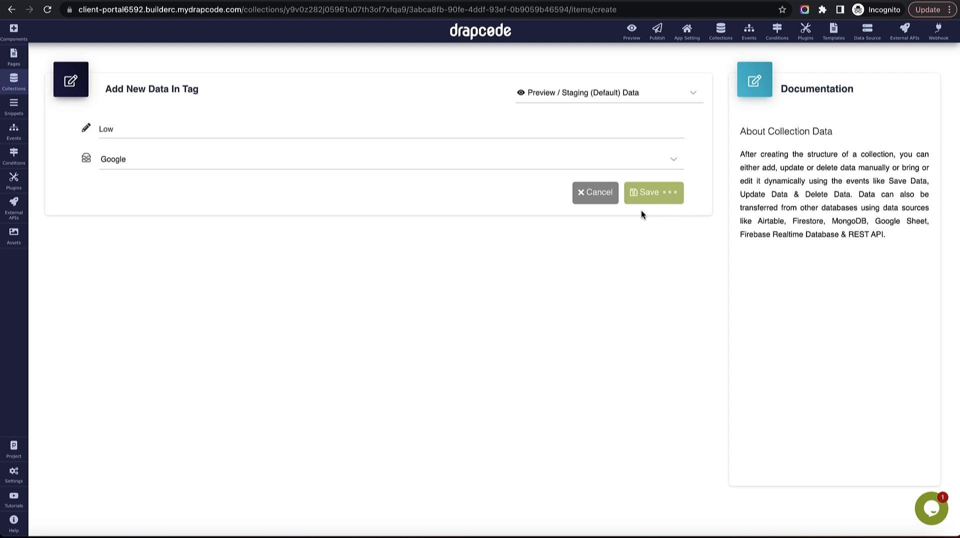
{"action": "left_click", "coordinate": [13, 81]}
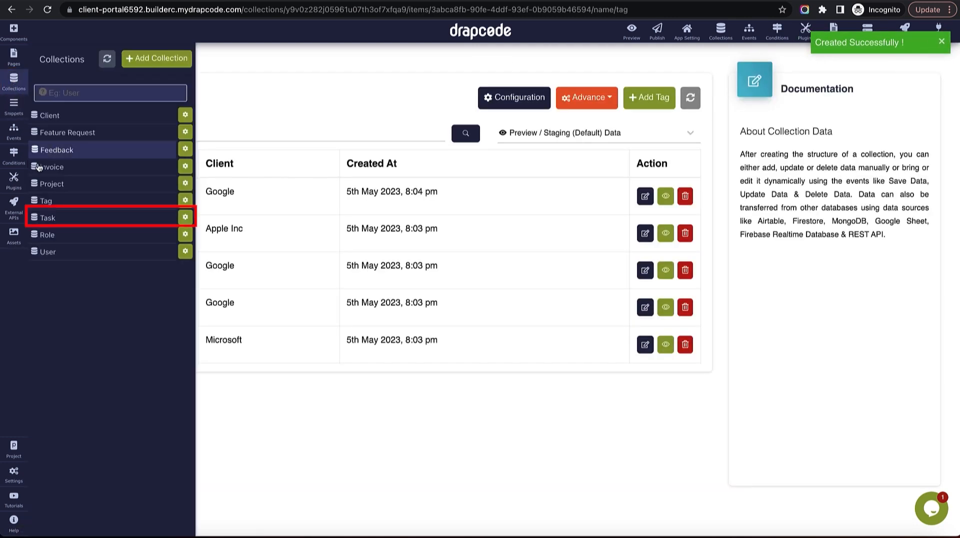
Edit the Task 1 for Project Youtube record and expand its Tags choices.
{"action": "left_click", "coordinate": [50, 217]}
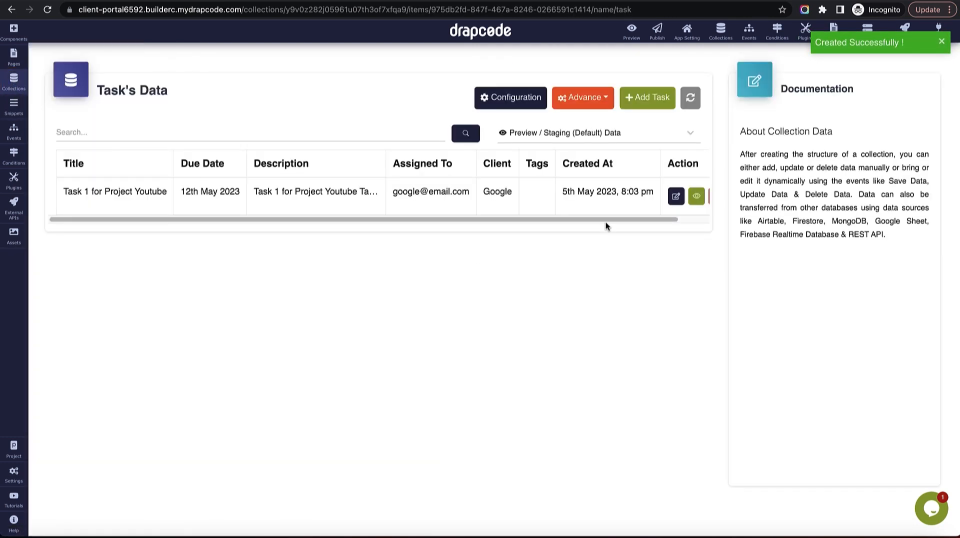
{"action": "left_click", "coordinate": [676, 196]}
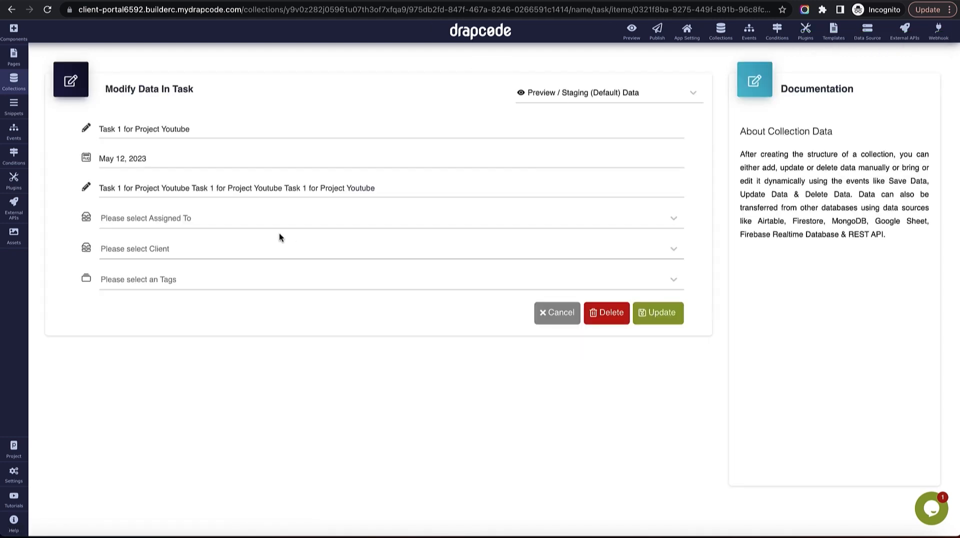
{"action": "left_click", "coordinate": [240, 283]}
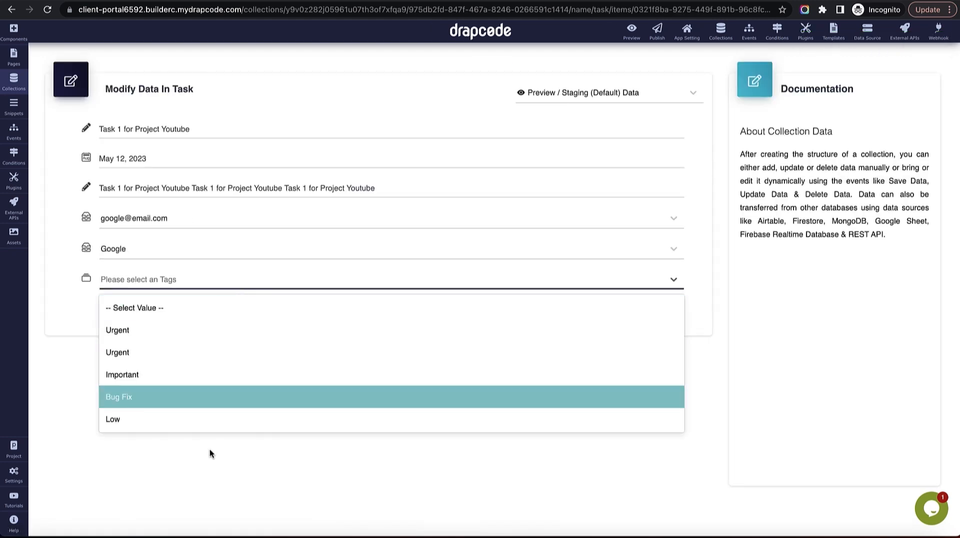
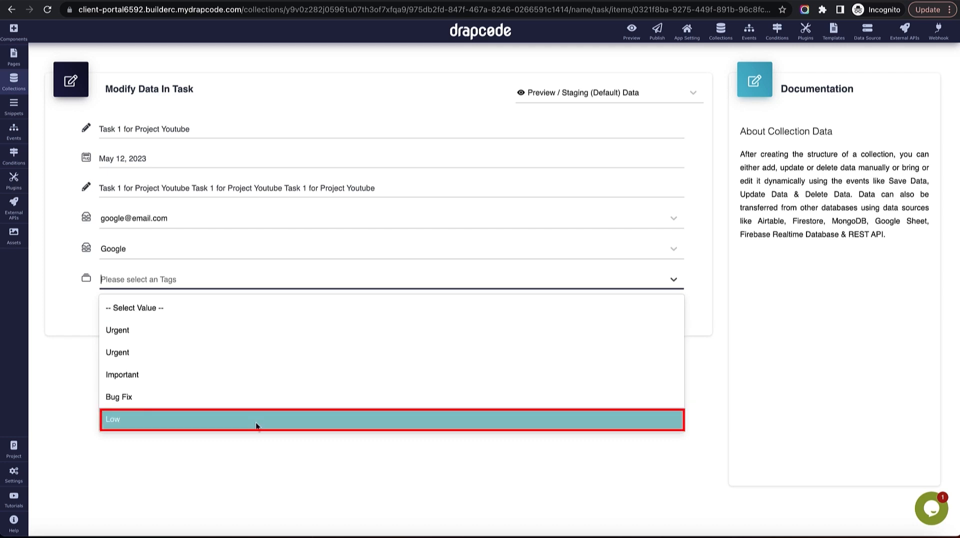
Tag Task 1 for Project Youtube as Low and save the update.
{"action": "left_click", "coordinate": [257, 422]}
{"action": "left_click", "coordinate": [662, 315]}
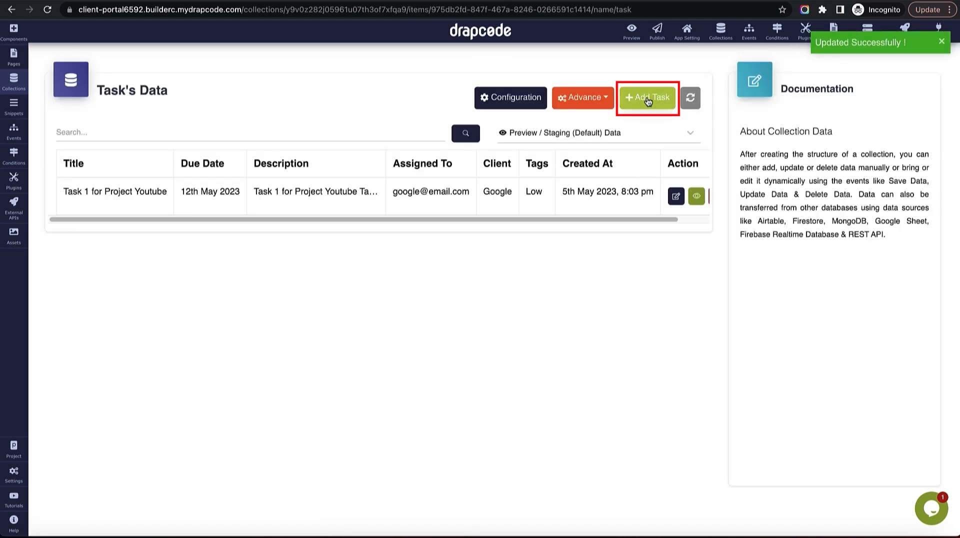
Start a new task titled 'Task 2 for Project Youtube' with due date May 3, 2023.
{"action": "left_click", "coordinate": [647, 97]}
{"action": "left_click", "coordinate": [325, 133]}
{"action": "type", "text": "Task 1 for Project Youtube"}
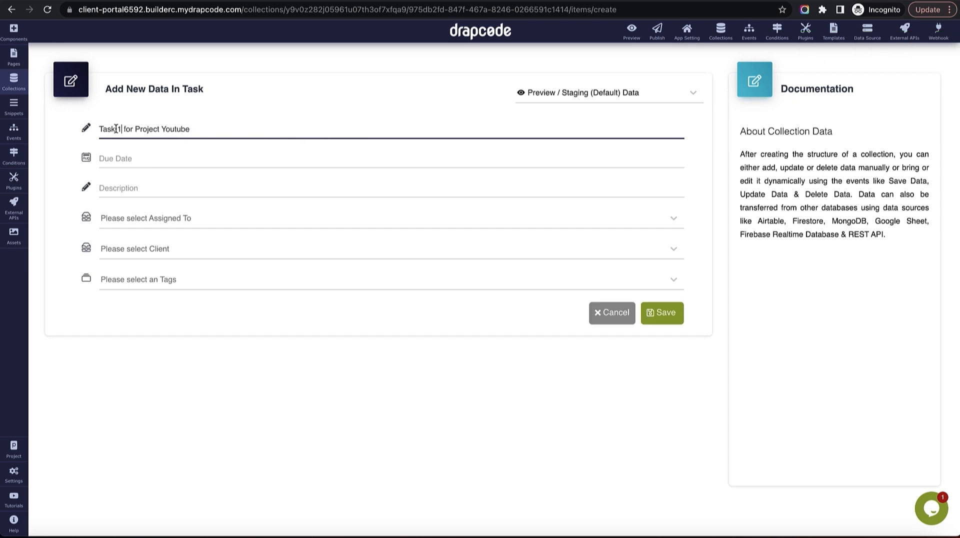
{"action": "key", "text": "BackSpace"}
{"action": "type", "text": "2"}
{"action": "double_click", "coordinate": [156, 133]}
{"action": "left_click", "coordinate": [156, 133]}
{"action": "key", "text": "ctrl+c"}
{"action": "left_click", "coordinate": [156, 157]}
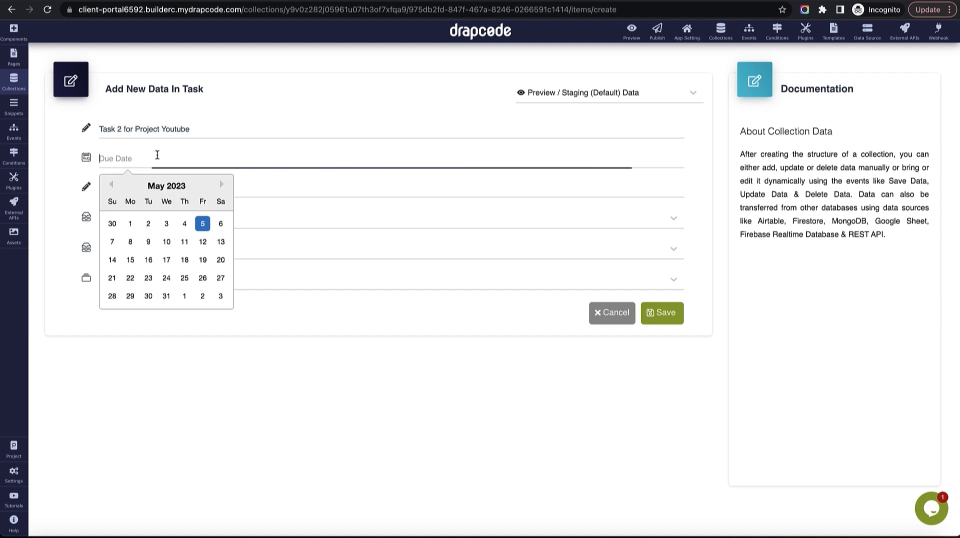
{"action": "left_click", "coordinate": [166, 219]}
Give it a description, the team assignee, client Google and tag Important, then save.
{"action": "left_click", "coordinate": [161, 189]}
{"action": "key", "text": "ctrl+v"}
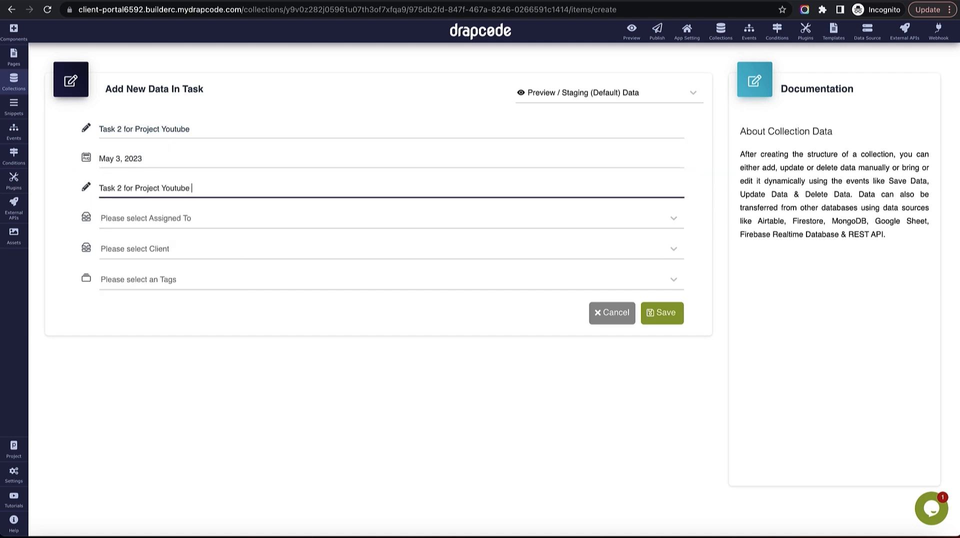
{"action": "key", "text": "ctrl+v"}
{"action": "left_click", "coordinate": [171, 220]}
{"action": "left_click", "coordinate": [174, 292]}
{"action": "left_click", "coordinate": [170, 218]}
{"action": "left_click", "coordinate": [176, 308]}
{"action": "left_click", "coordinate": [170, 248]}
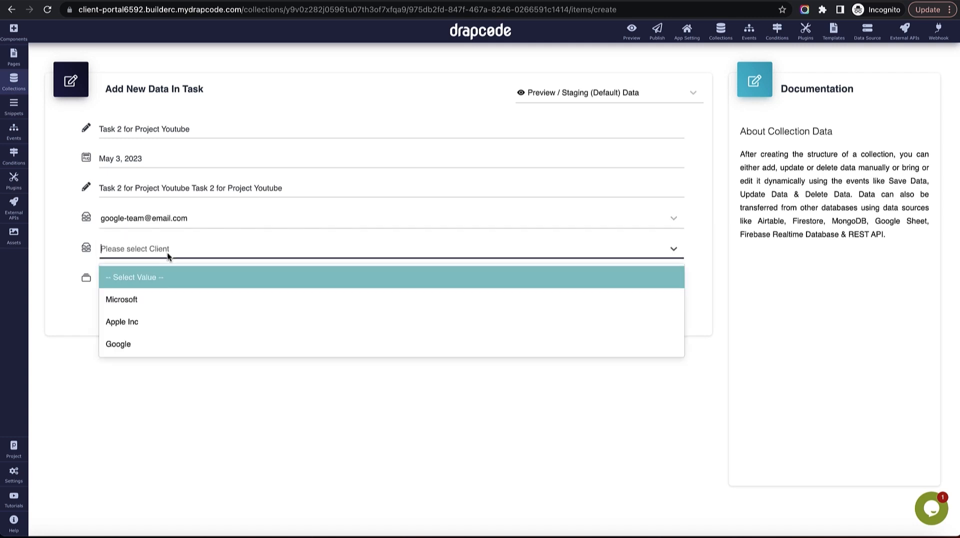
{"action": "left_click", "coordinate": [166, 339]}
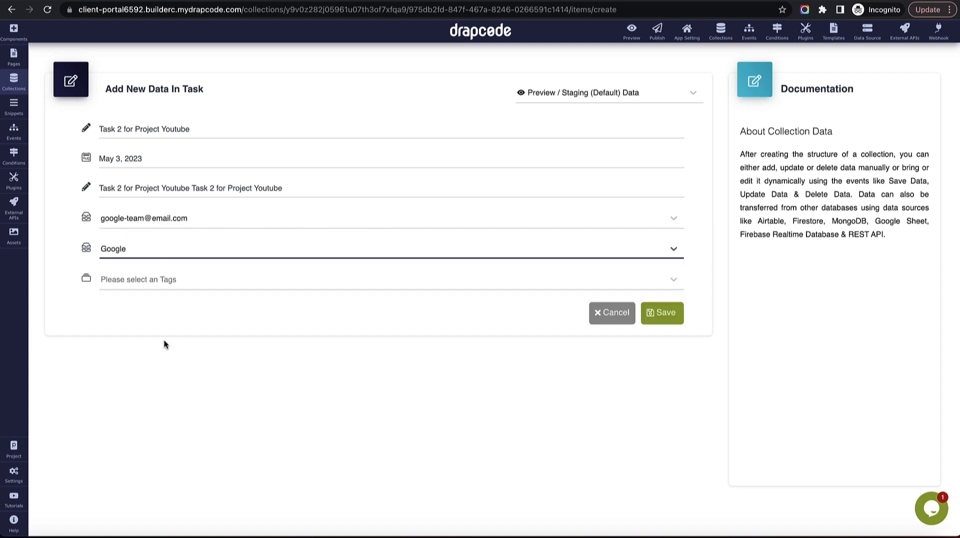
{"action": "left_click", "coordinate": [184, 282]}
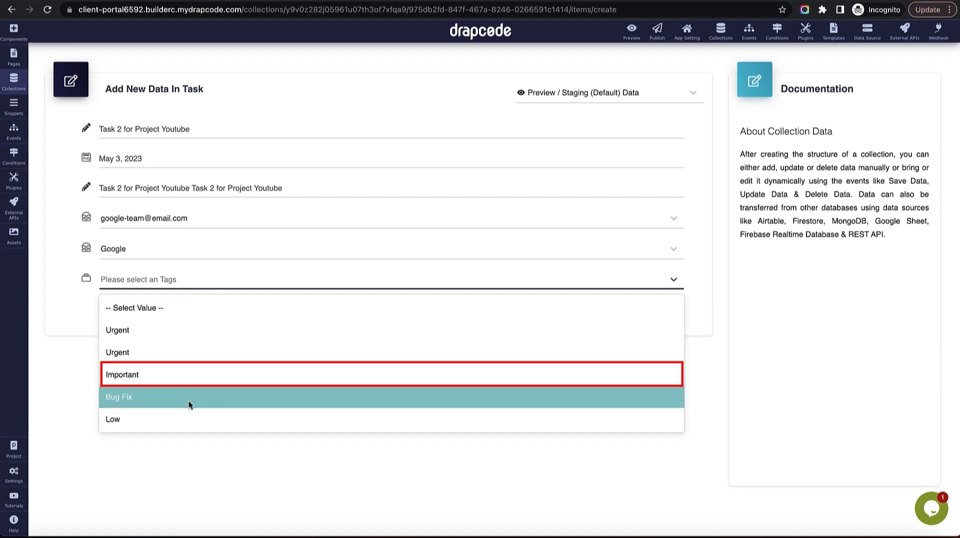
{"action": "left_click", "coordinate": [185, 375]}
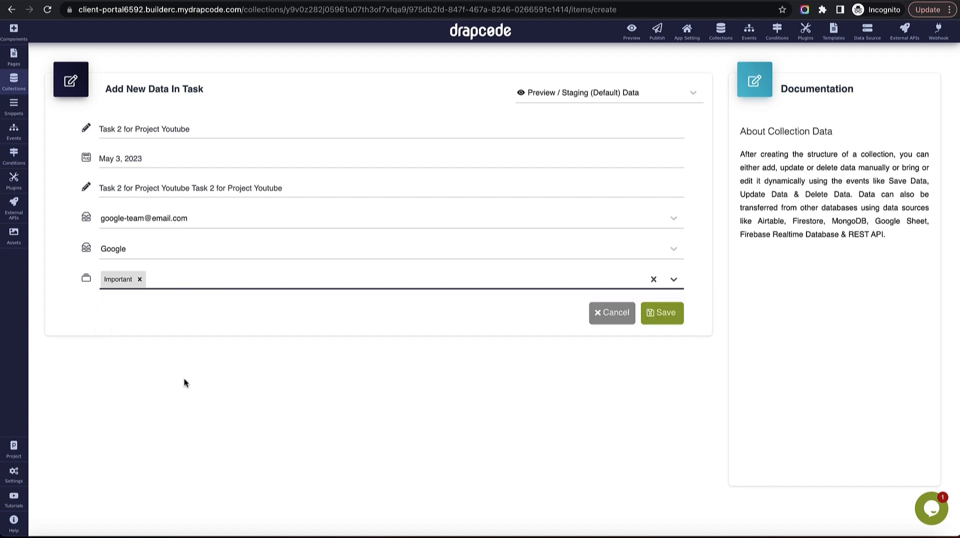
{"action": "left_click", "coordinate": [661, 314]}
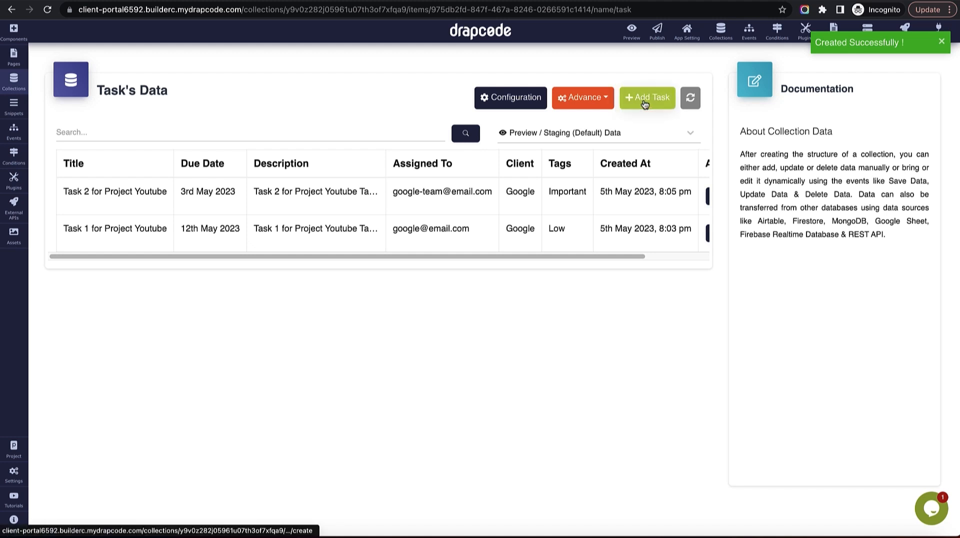
Start another task titled 'Task 2 for Project Apple' with due date May 4, 2023.
{"action": "left_click", "coordinate": [644, 98]}
{"action": "left_click", "coordinate": [313, 131]}
{"action": "type", "text": "Task 2 for Project Youtube"}
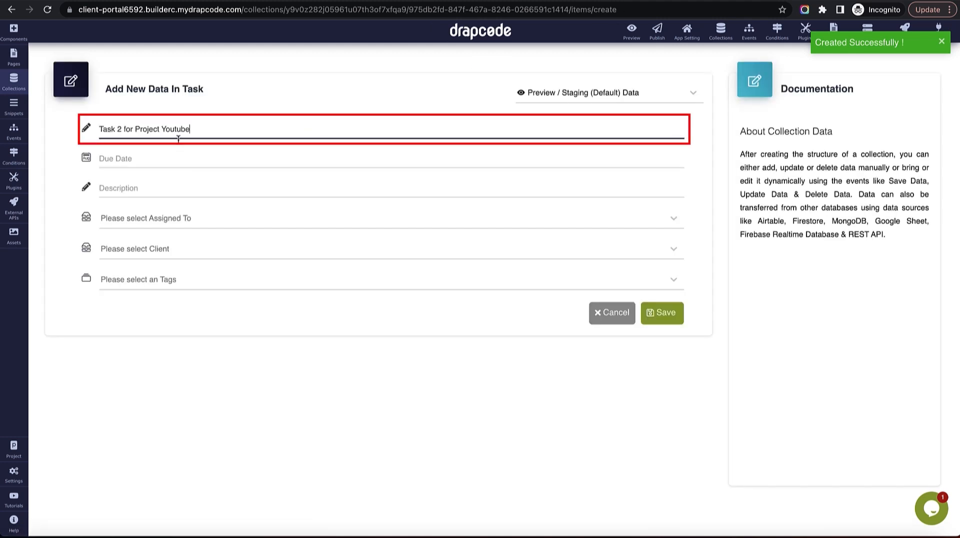
{"action": "double_click", "coordinate": [175, 129]}
{"action": "type", "text": "AAp"}
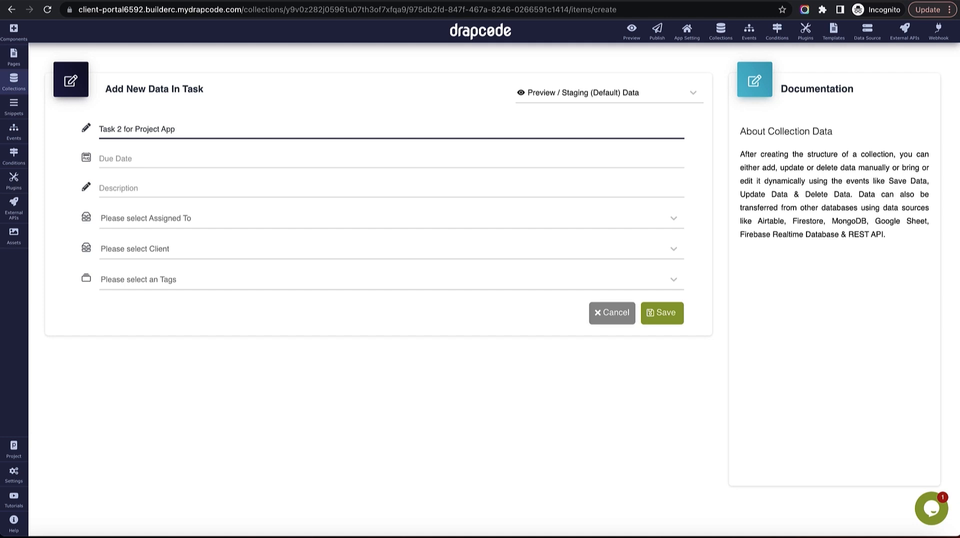
{"action": "triple_click", "coordinate": [178, 128]}
{"action": "key", "text": "ctrl+c"}
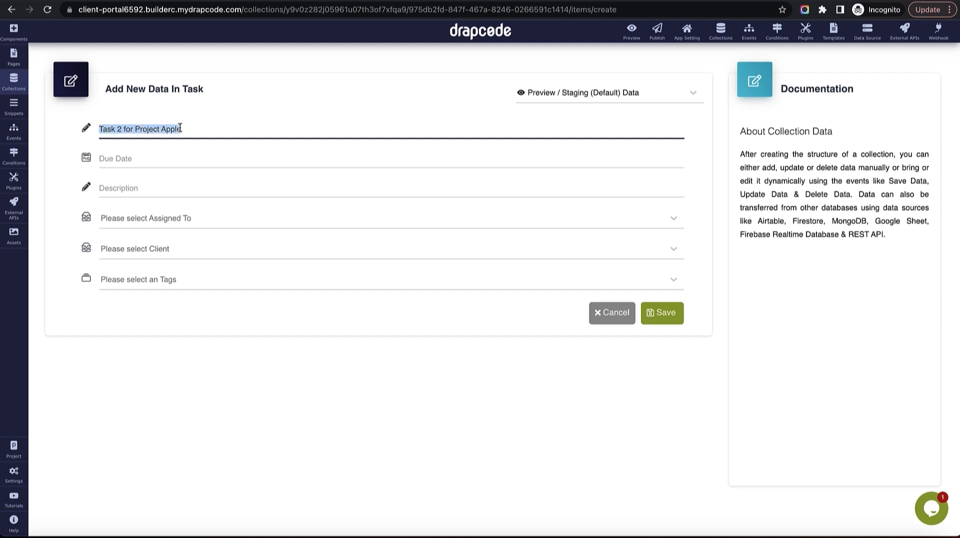
{"action": "left_click", "coordinate": [179, 159]}
{"action": "left_click", "coordinate": [184, 223]}
Give it a description, an assignee, client Apple Inc and tag Important, then save.
{"action": "left_click", "coordinate": [161, 188]}
{"action": "key", "text": "ctrl+v"}
{"action": "key", "text": "ctrl+v"}
{"action": "key", "text": "ctrl+v"}
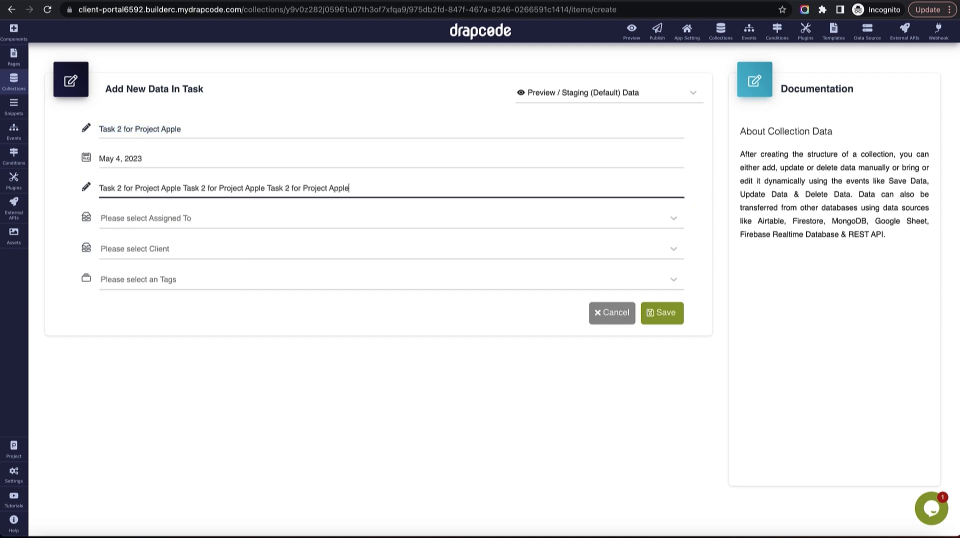
{"action": "left_click", "coordinate": [170, 219]}
{"action": "left_click", "coordinate": [173, 269]}
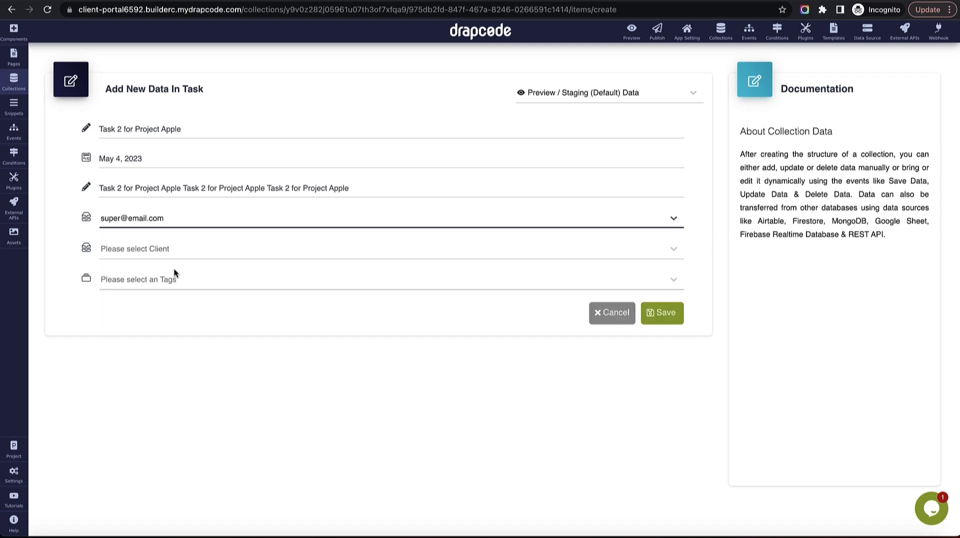
{"action": "left_click", "coordinate": [168, 223]}
{"action": "left_click", "coordinate": [172, 292]}
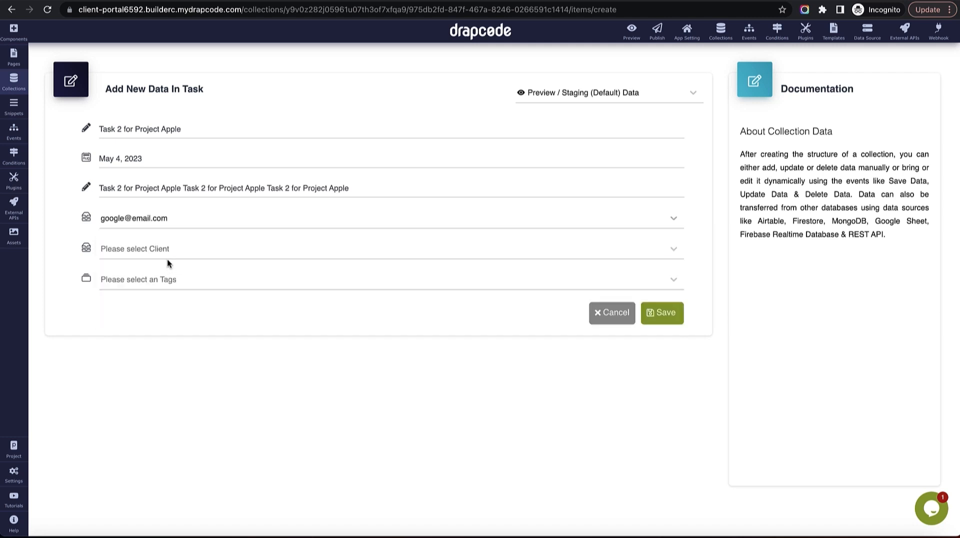
{"action": "left_click", "coordinate": [168, 256]}
{"action": "left_click", "coordinate": [172, 316]}
{"action": "left_click", "coordinate": [165, 284]}
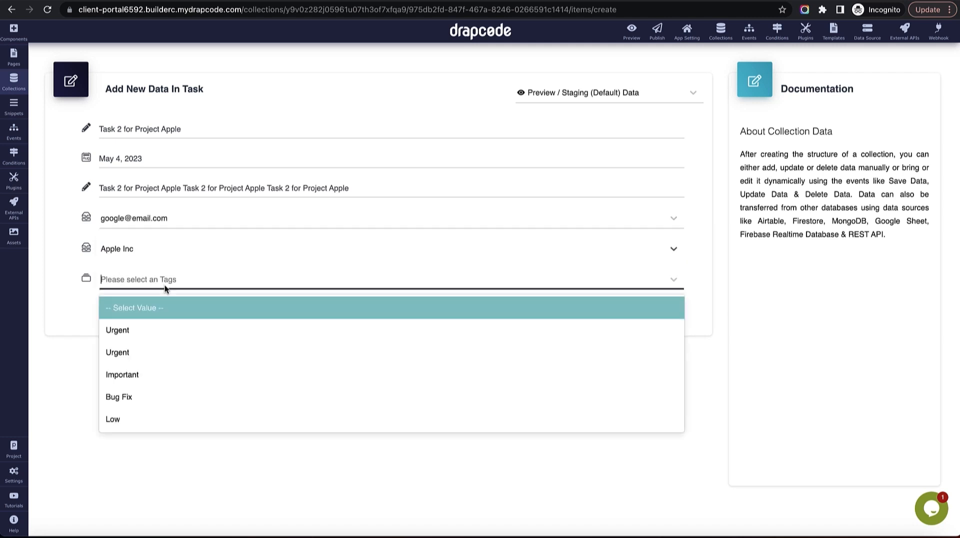
{"action": "left_click", "coordinate": [167, 350]}
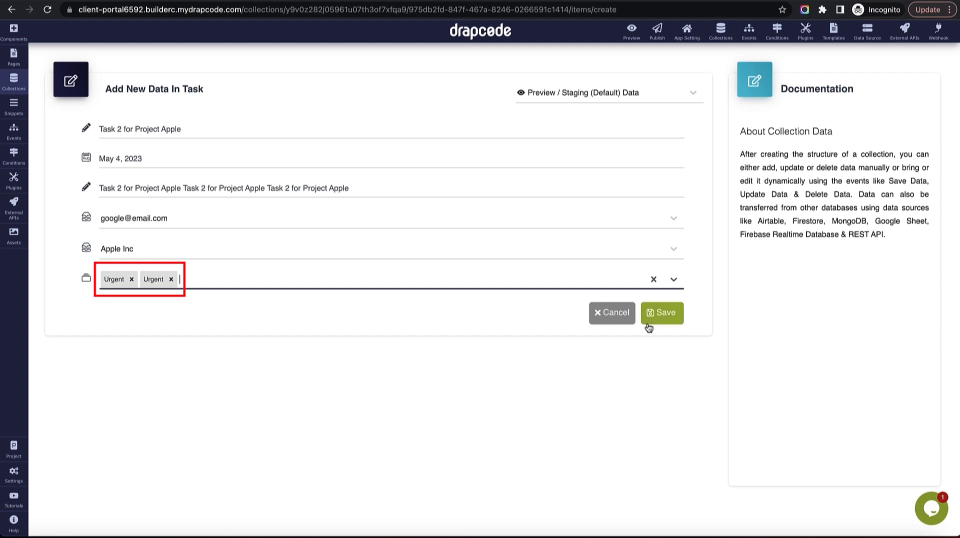
{"action": "left_click", "coordinate": [132, 279]}
{"action": "left_click", "coordinate": [131, 279]}
{"action": "left_click", "coordinate": [164, 283]}
{"action": "left_click", "coordinate": [163, 376]}
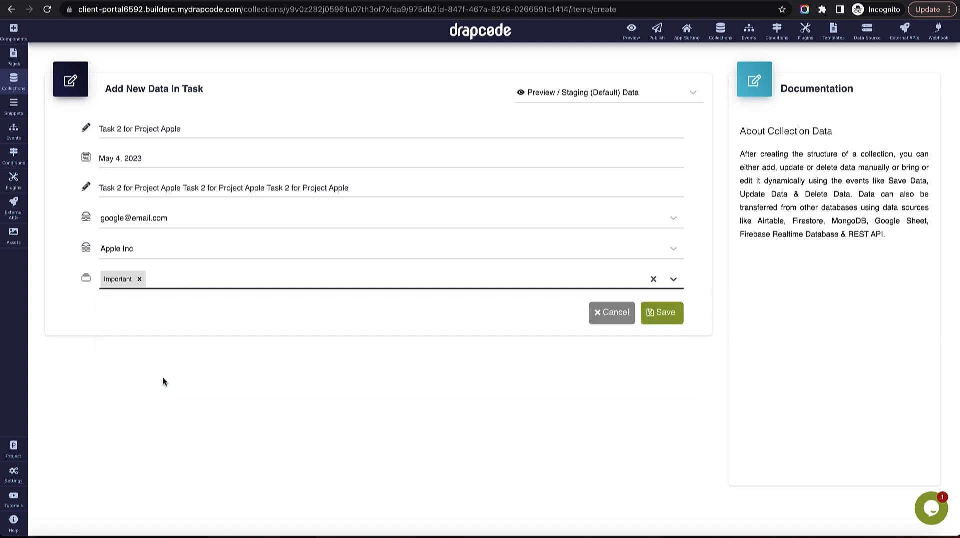
{"action": "left_click", "coordinate": [648, 325]}
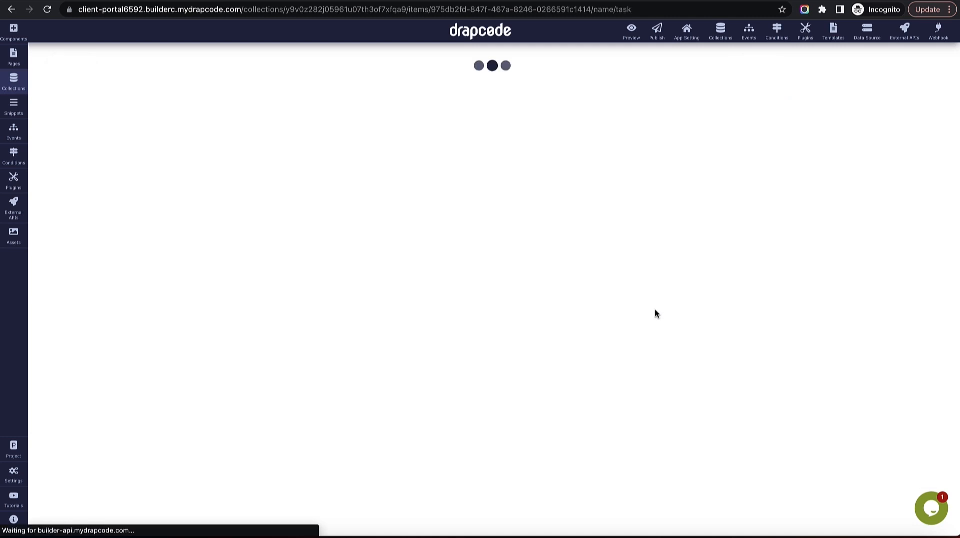
Reload the preview, then open the Client - Project Details page in the editor.
{"action": "mouse_move", "coordinate": [594, 293]}
{"action": "left_mouse_down"}
{"action": "mouse_move", "coordinate": [790, 295]}
{"action": "mouse_move", "coordinate": [553, 304]}
{"action": "left_mouse_up"}
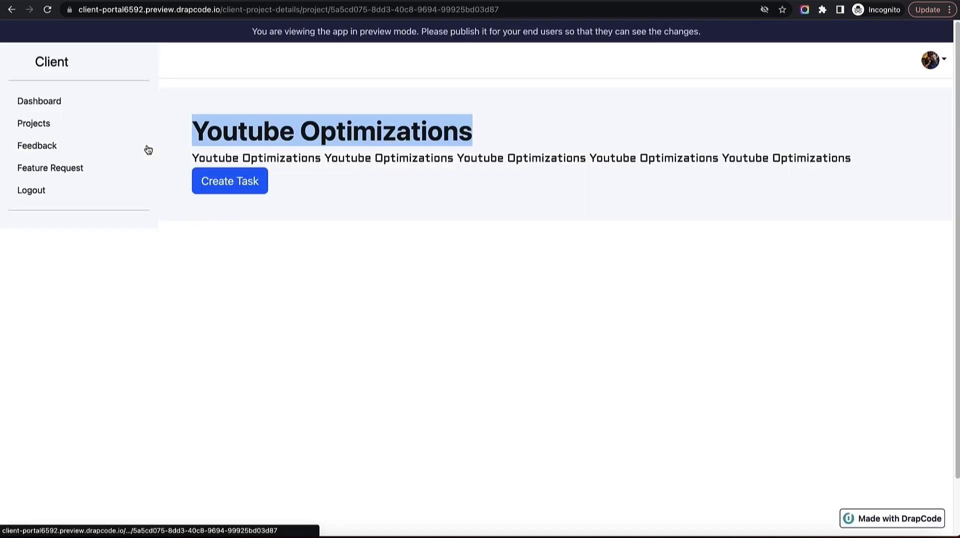
{"action": "key", "text": "super+r"}
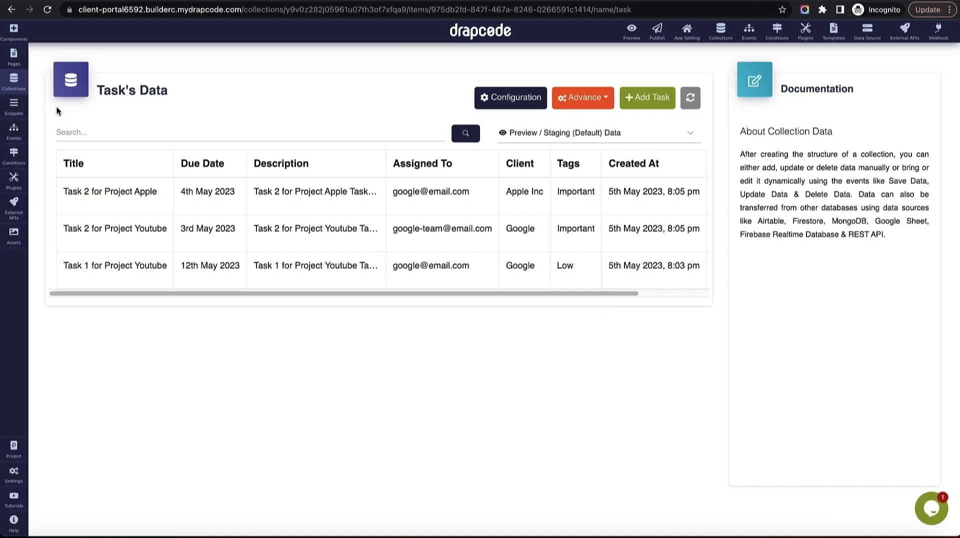
{"action": "left_click", "coordinate": [13, 57]}
{"action": "left_click", "coordinate": [102, 475]}
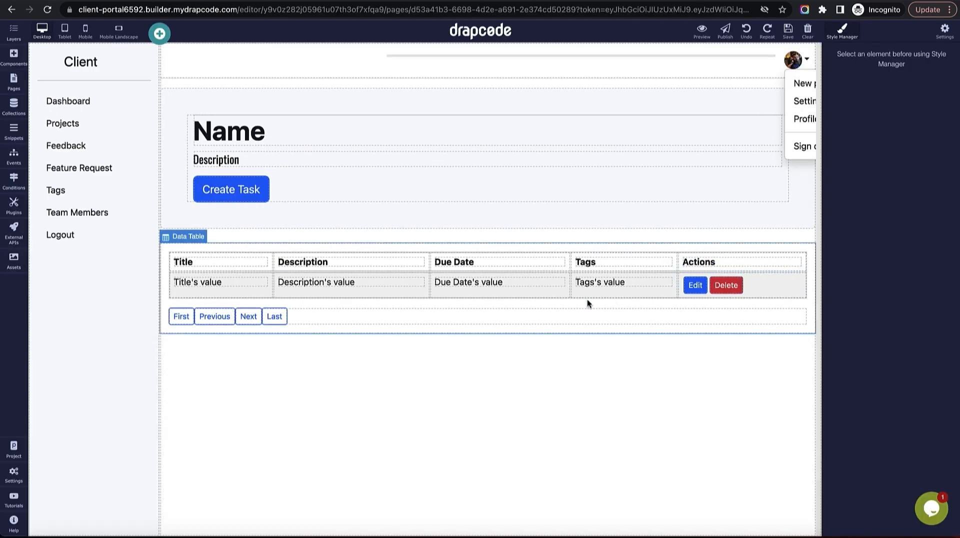
Remove the striped and bordered styling from the tasks data table and save.
{"action": "left_click", "coordinate": [799, 262]}
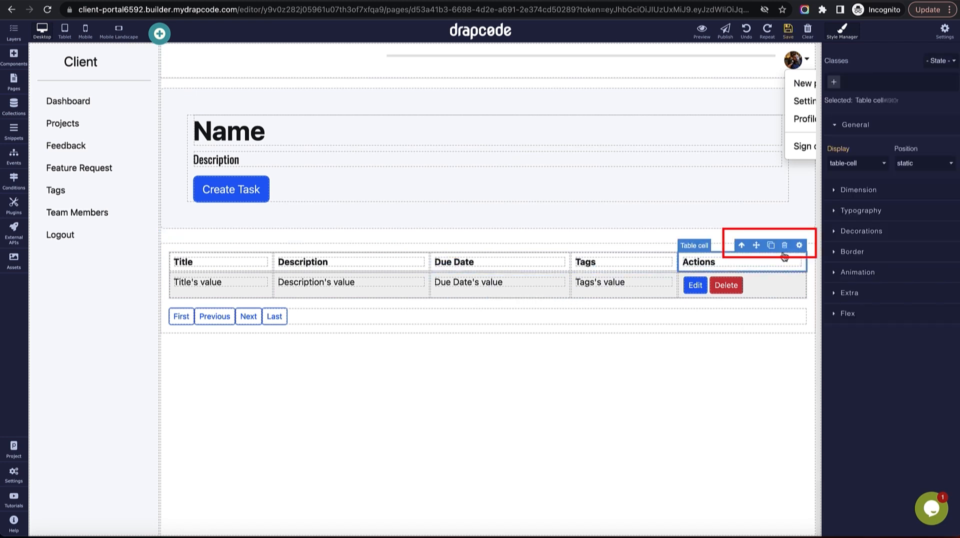
{"action": "left_click", "coordinate": [742, 246]}
{"action": "left_click", "coordinate": [743, 246]}
{"action": "left_click", "coordinate": [743, 246]}
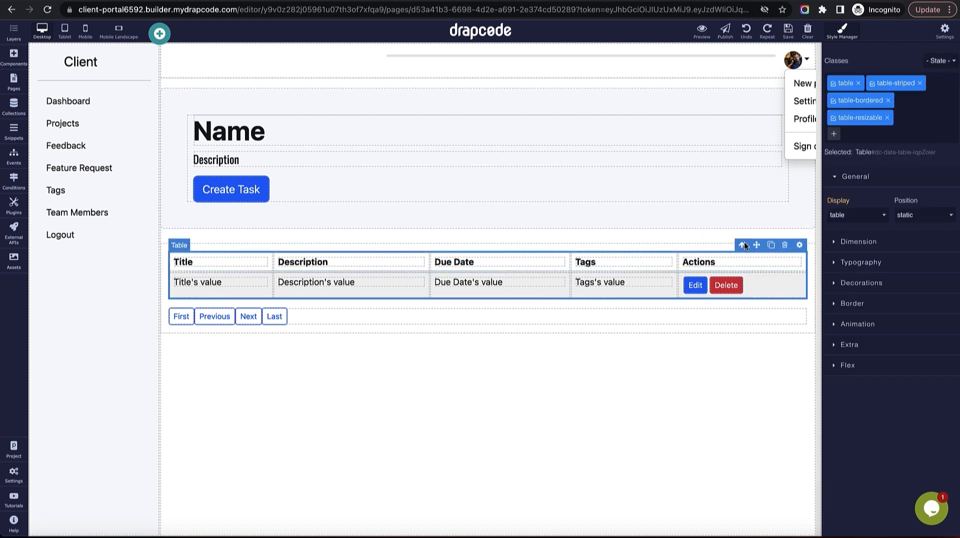
{"action": "left_click", "coordinate": [920, 83]}
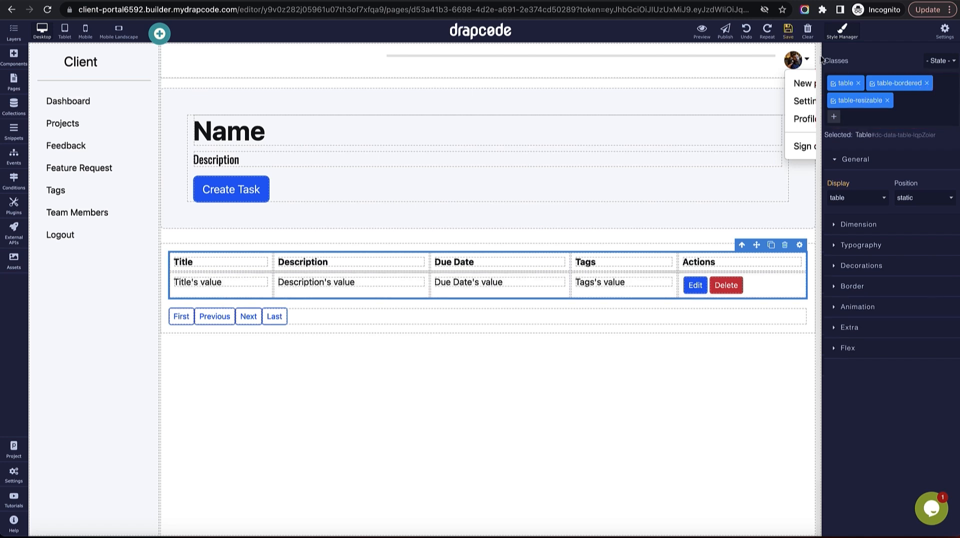
{"action": "left_click", "coordinate": [926, 83]}
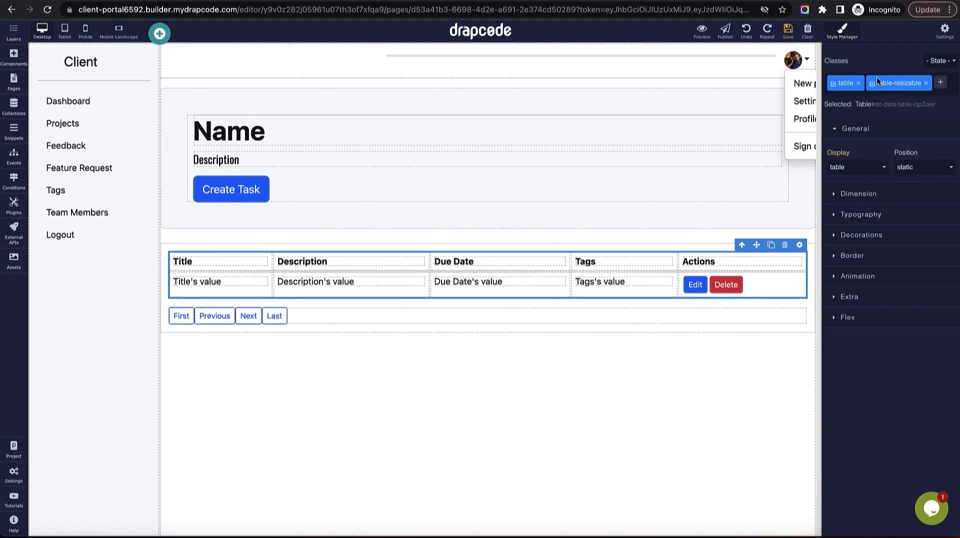
{"action": "left_click", "coordinate": [788, 31]}
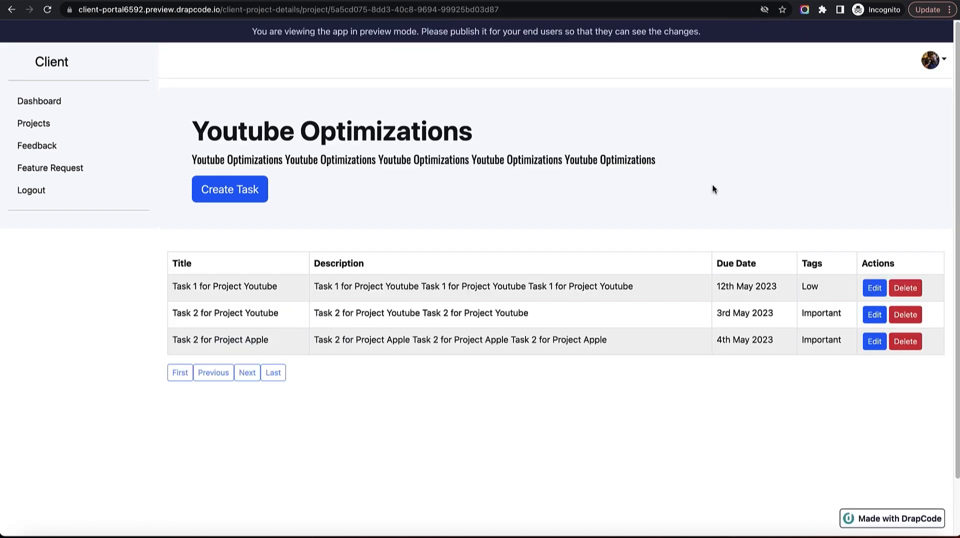
Reload the preview to confirm the table lists three tasks for Youtube Optimizations.
{"action": "left_click_drag", "start_coordinate": [335, 290], "coordinate": [607, 339]}
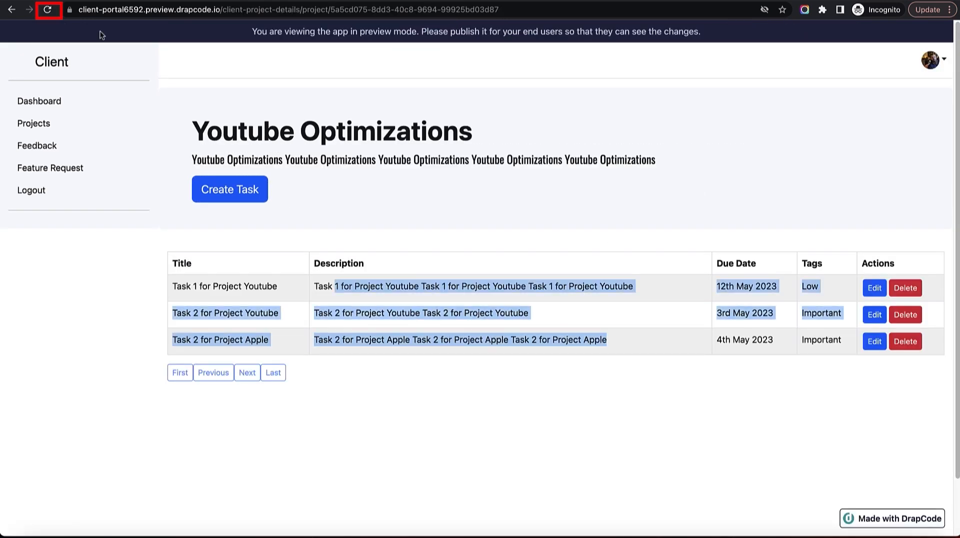
{"action": "left_click", "coordinate": [48, 9]}
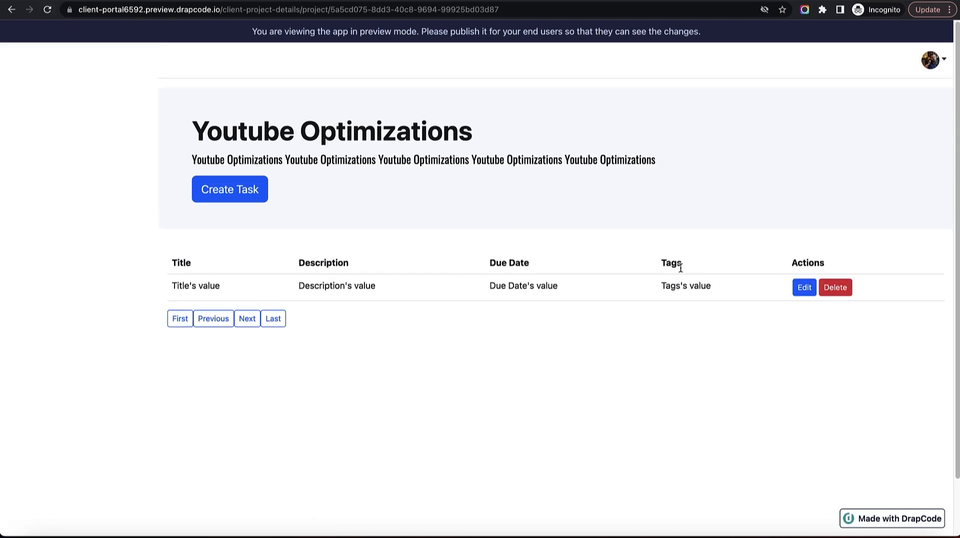
{"action": "left_click_drag", "start_coordinate": [666, 286], "coordinate": [718, 291]}
{"action": "left_click", "coordinate": [719, 254]}
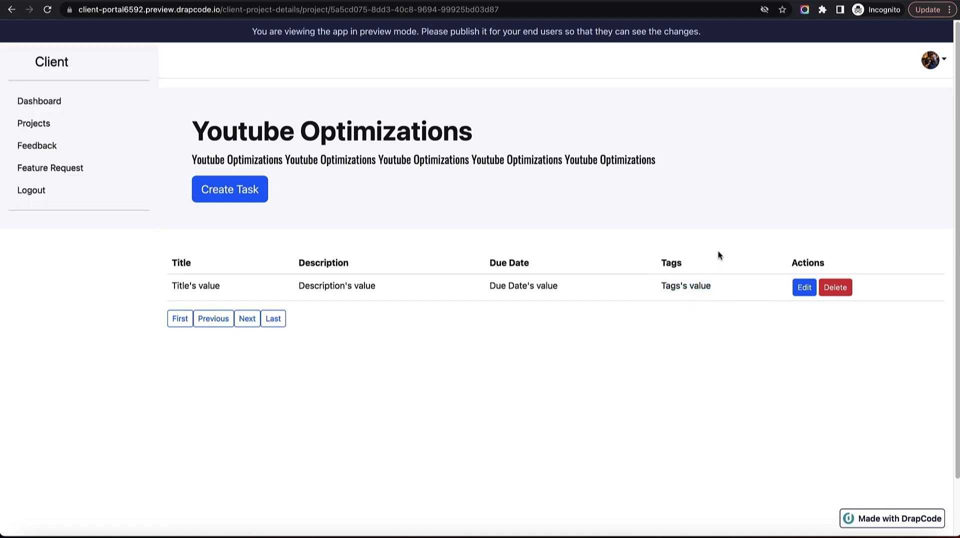
{"action": "left_click", "coordinate": [242, 193]}
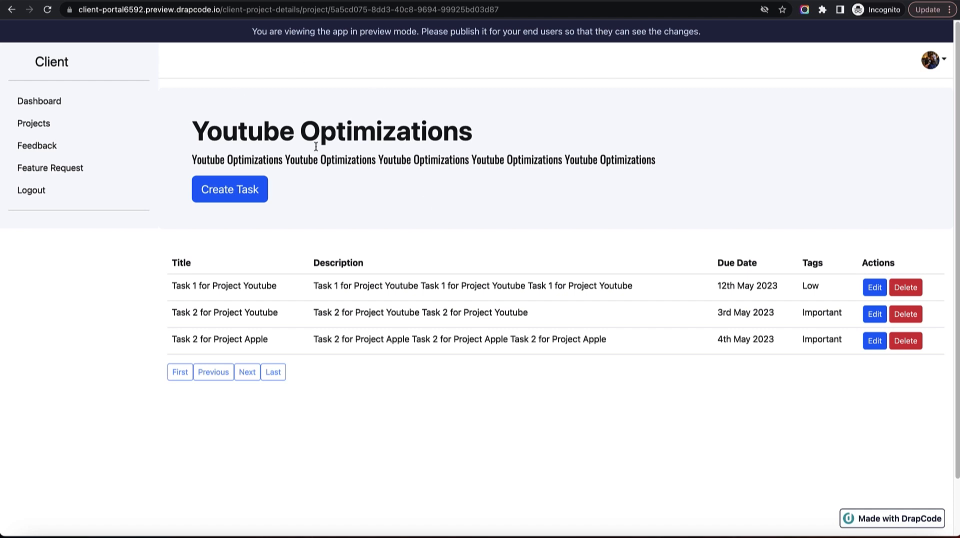
{"action": "left_click_drag", "start_coordinate": [331, 10], "coordinate": [525, 10]}
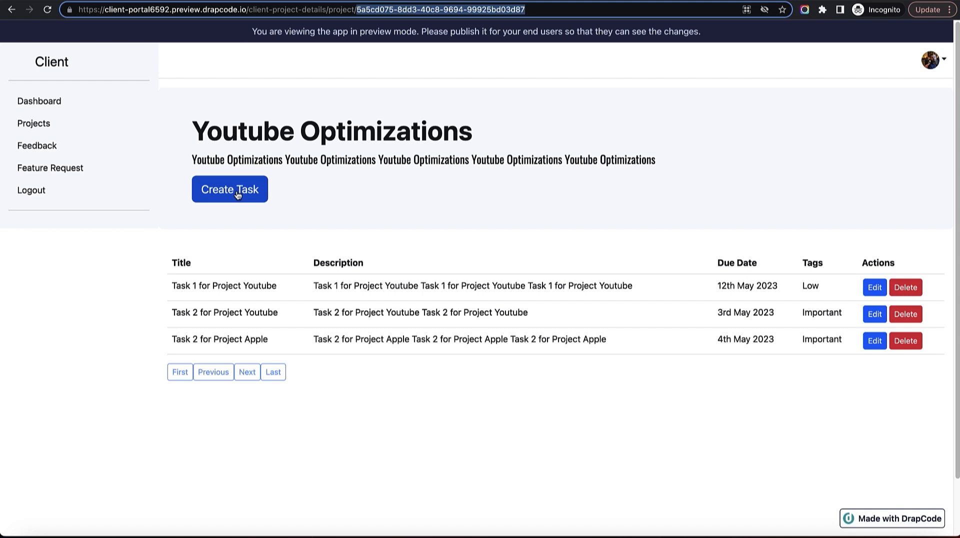
{"action": "left_click", "coordinate": [388, 235]}
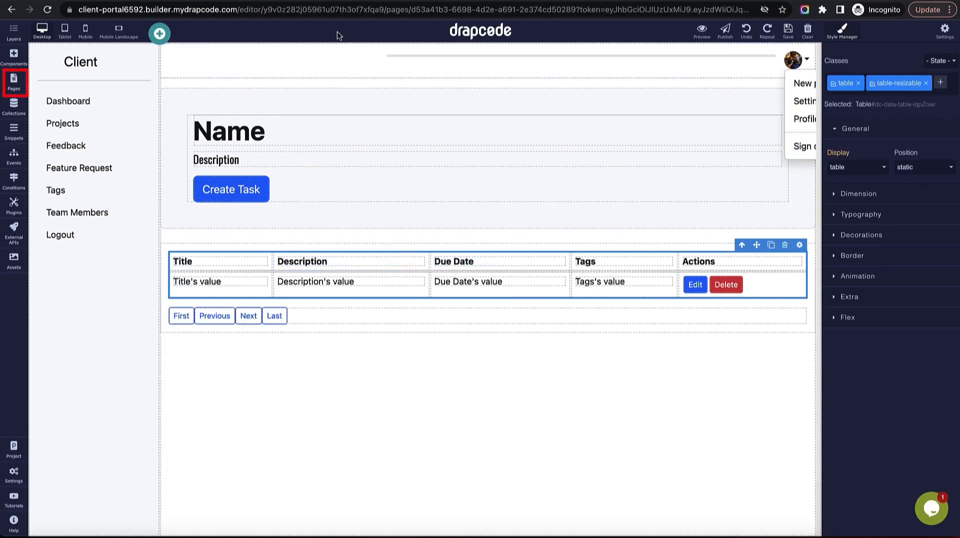
Set up a new page 'Client - Create Task' copied from Client - Project Details.
{"action": "left_click", "coordinate": [16, 85]}
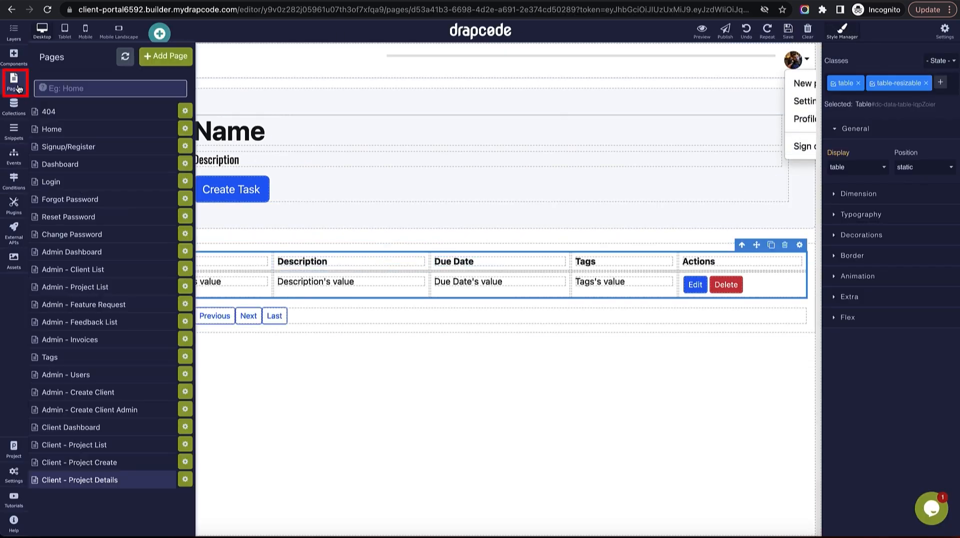
{"action": "left_click", "coordinate": [162, 56]}
{"action": "left_click", "coordinate": [255, 131]}
{"action": "type", "text": "Clien"}
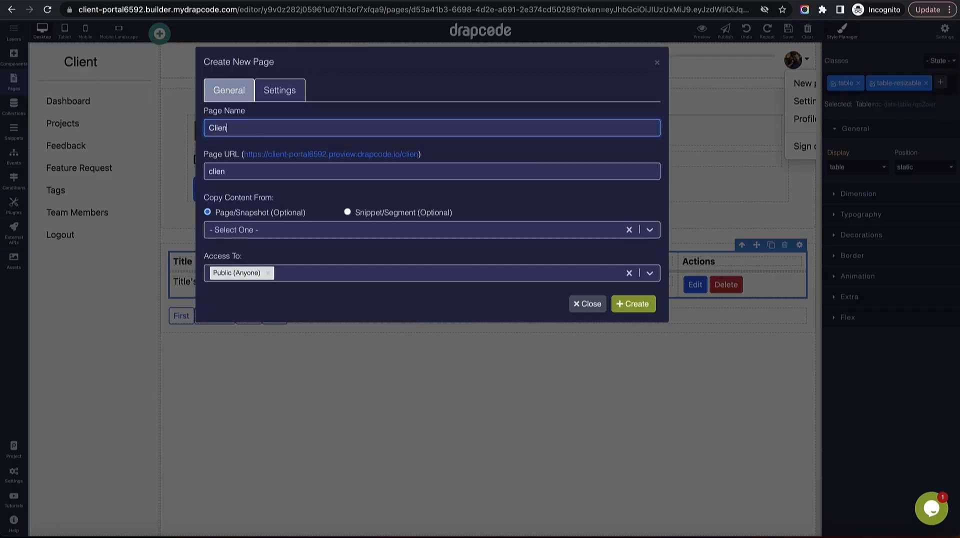
{"action": "type", "text": "t - Create Task"}
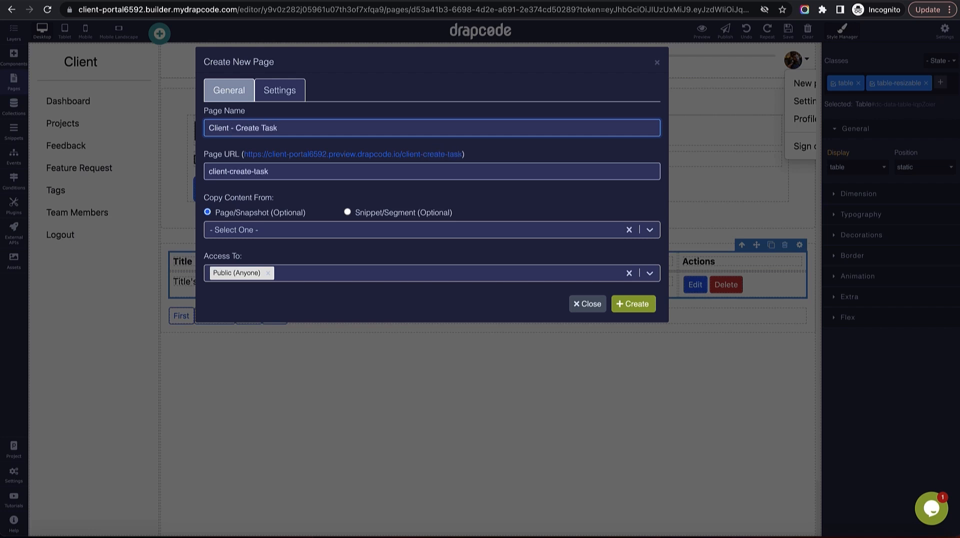
{"action": "left_click", "coordinate": [296, 231]}
{"action": "left_click", "coordinate": [295, 273]}
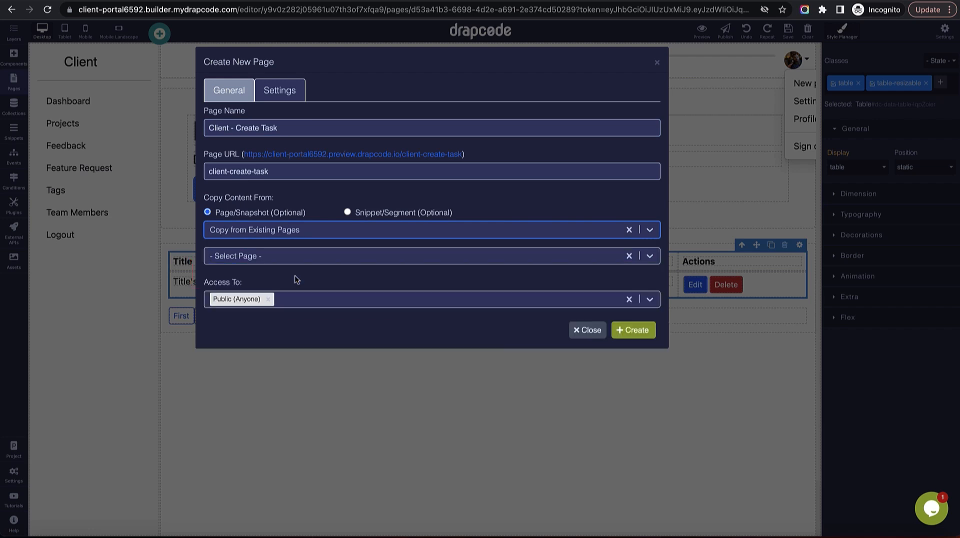
{"action": "left_click", "coordinate": [296, 257]}
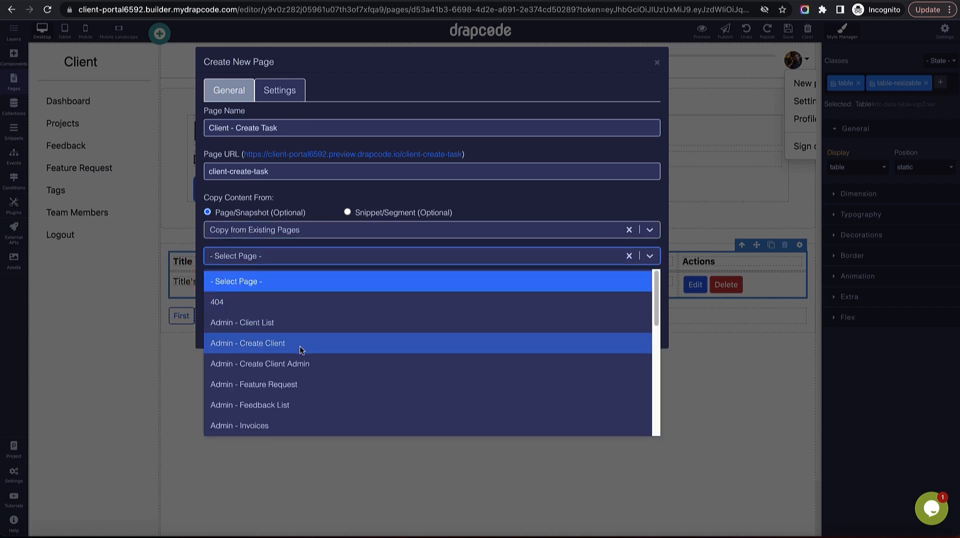
{"action": "scroll", "coordinate": [299, 347], "scroll_direction": "down", "scroll_amount": 2}
{"action": "type", "text": "clie"}
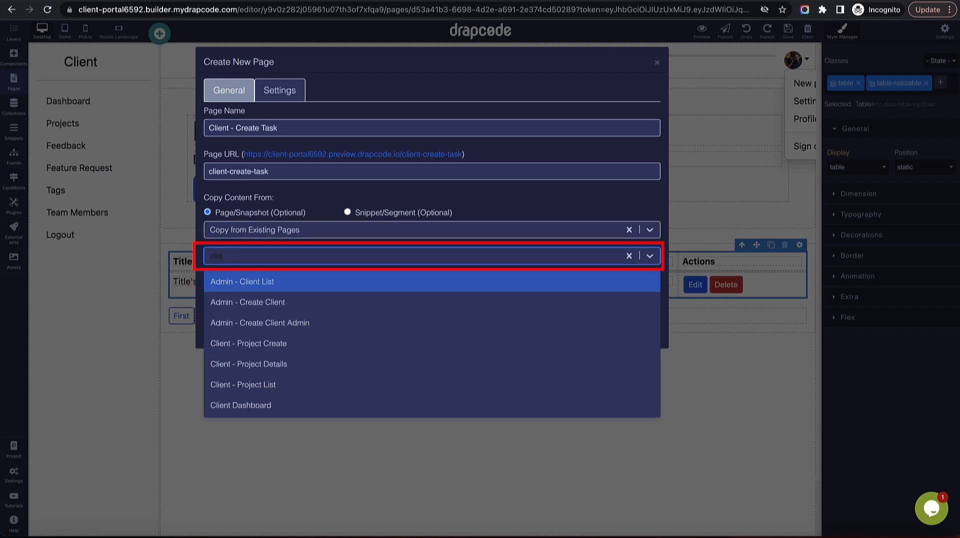
{"action": "left_click", "coordinate": [314, 360]}
Limit its access to Client Admin and Client Team Member roles and create it.
{"action": "left_click", "coordinate": [307, 299]}
{"action": "left_click", "coordinate": [307, 349]}
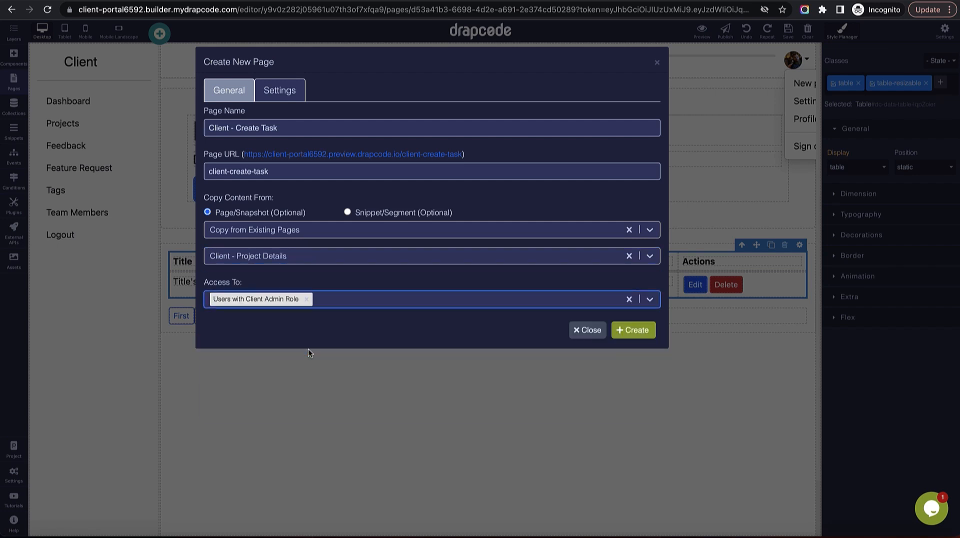
{"action": "left_click", "coordinate": [328, 301]}
{"action": "left_click", "coordinate": [331, 367]}
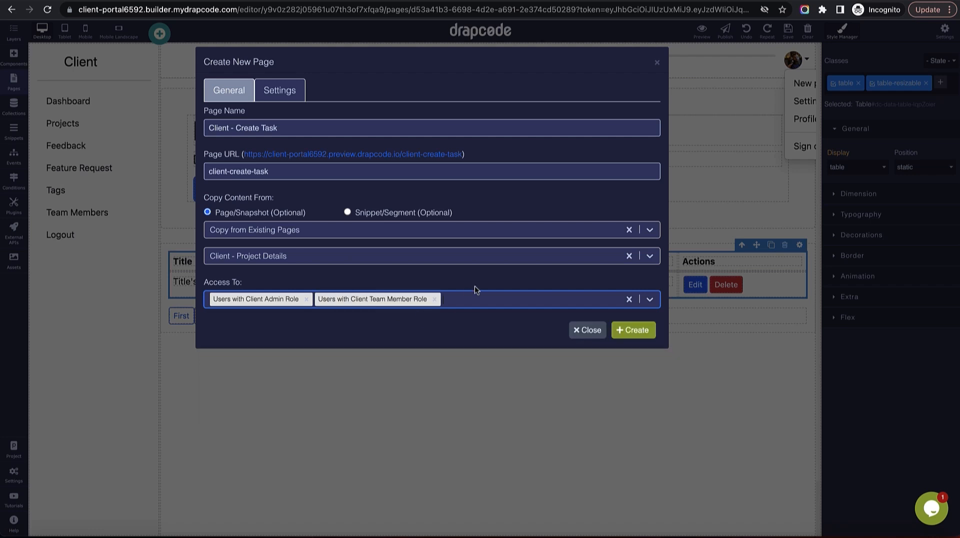
{"action": "left_click", "coordinate": [633, 331]}
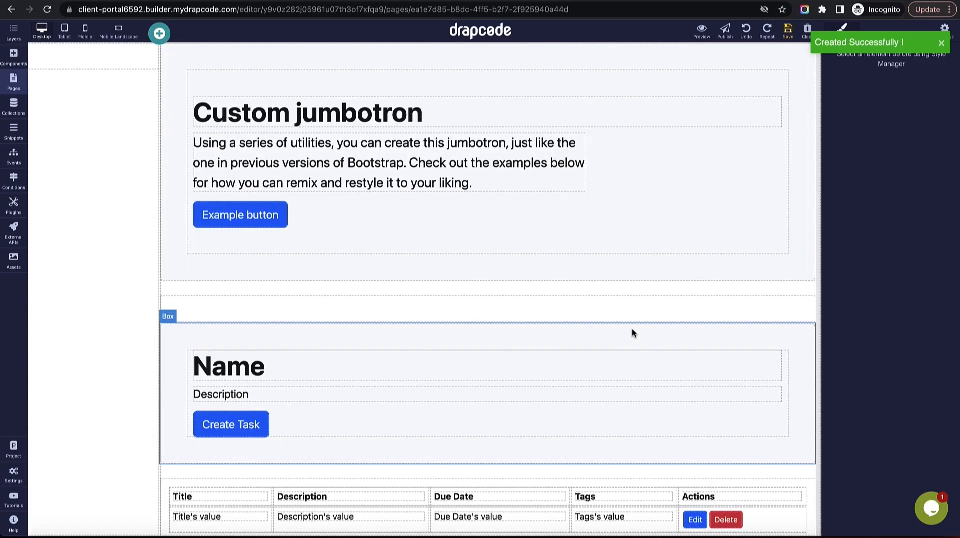
Delete the jumbotron box, tasks data table, Create Task button and Description text.
{"action": "left_click", "coordinate": [616, 277]}
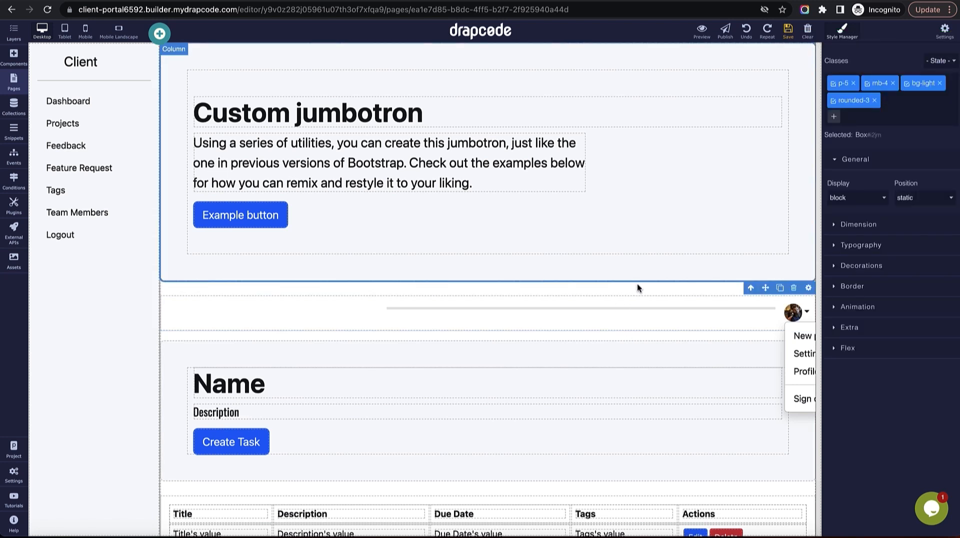
{"action": "left_click", "coordinate": [794, 288]}
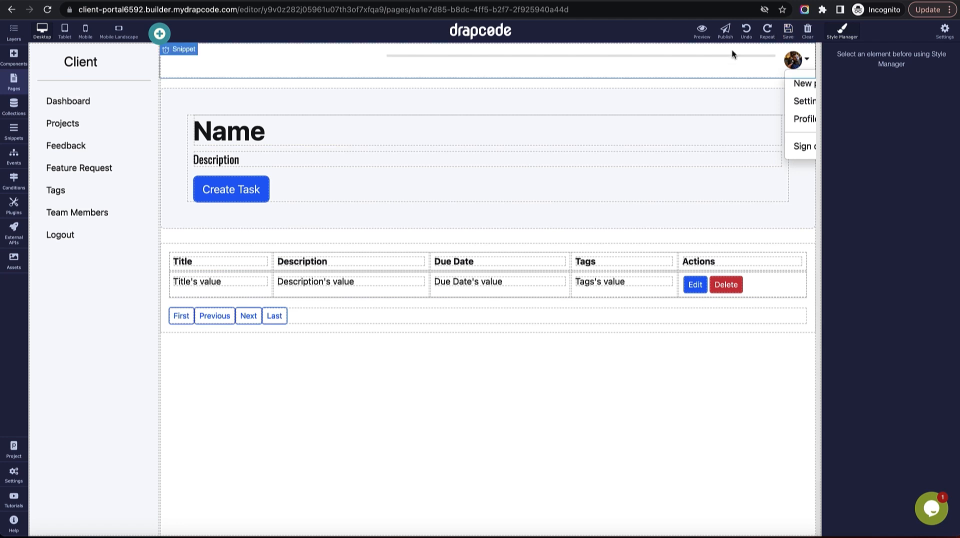
{"action": "left_click", "coordinate": [801, 251]}
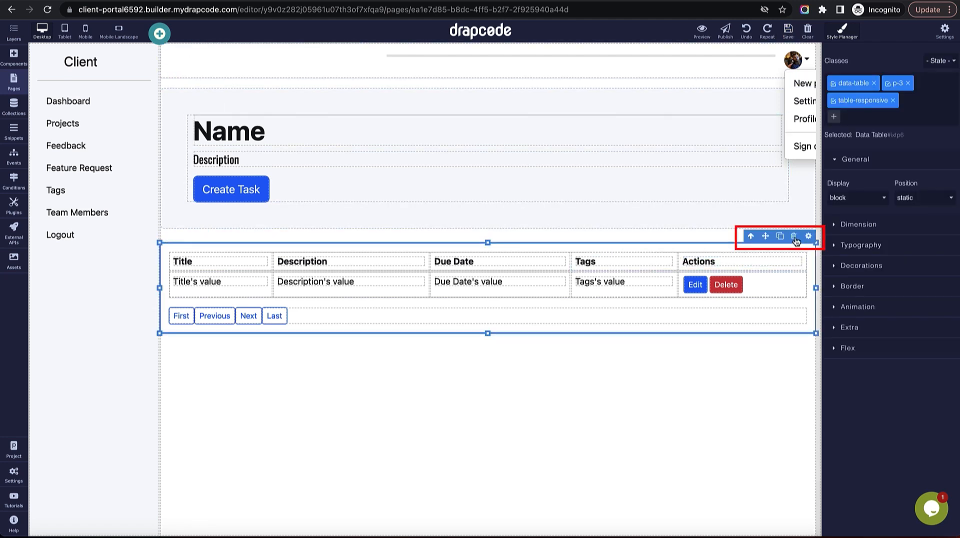
{"action": "left_click", "coordinate": [795, 237]}
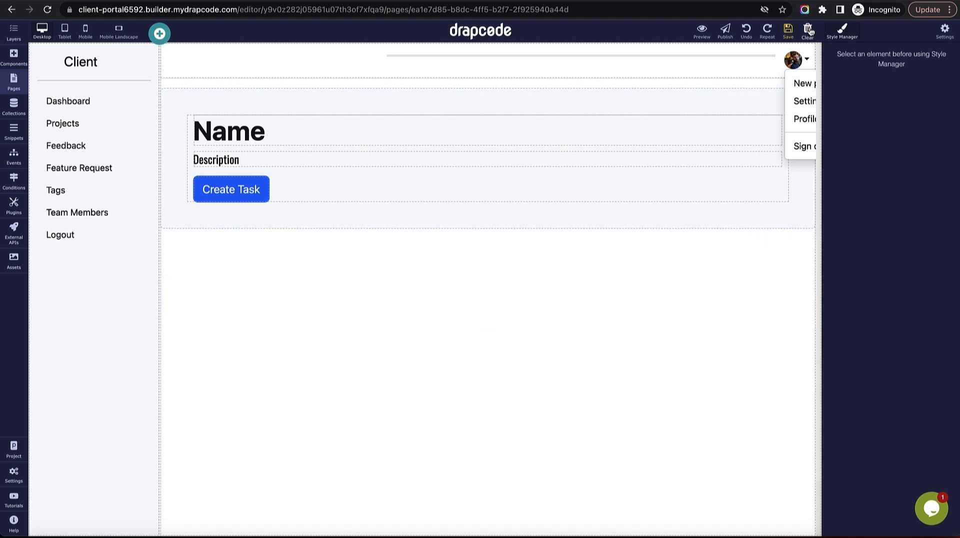
{"action": "left_click", "coordinate": [263, 188]}
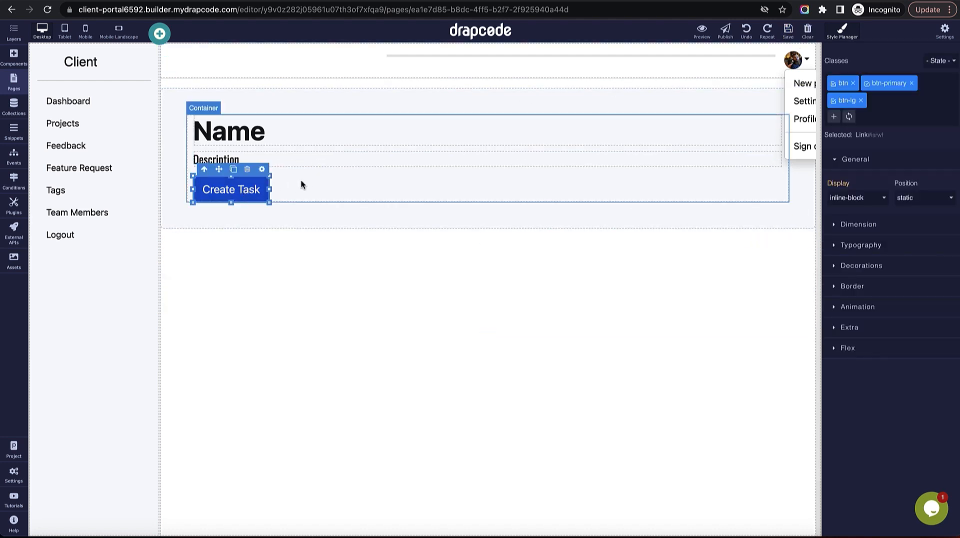
{"action": "left_click", "coordinate": [247, 171]}
{"action": "left_click", "coordinate": [371, 158]}
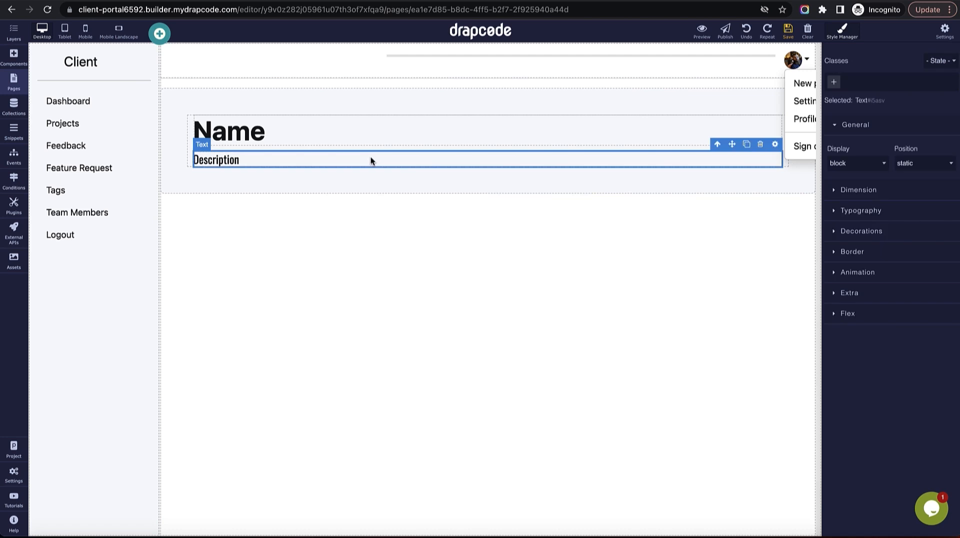
{"action": "left_click", "coordinate": [761, 146]}
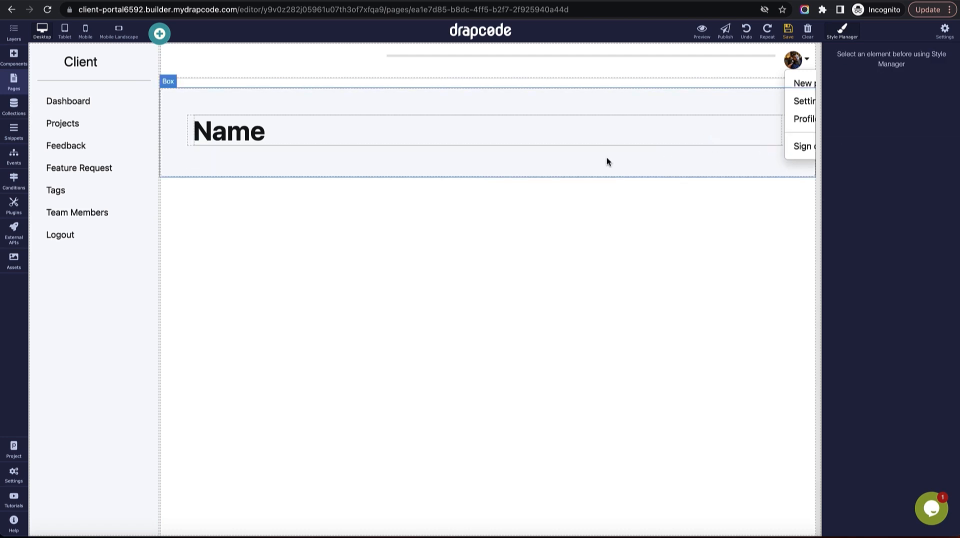
Save the trimmed page and review what the Name heading displays.
{"action": "left_click", "coordinate": [267, 137]}
{"action": "left_click", "coordinate": [787, 31]}
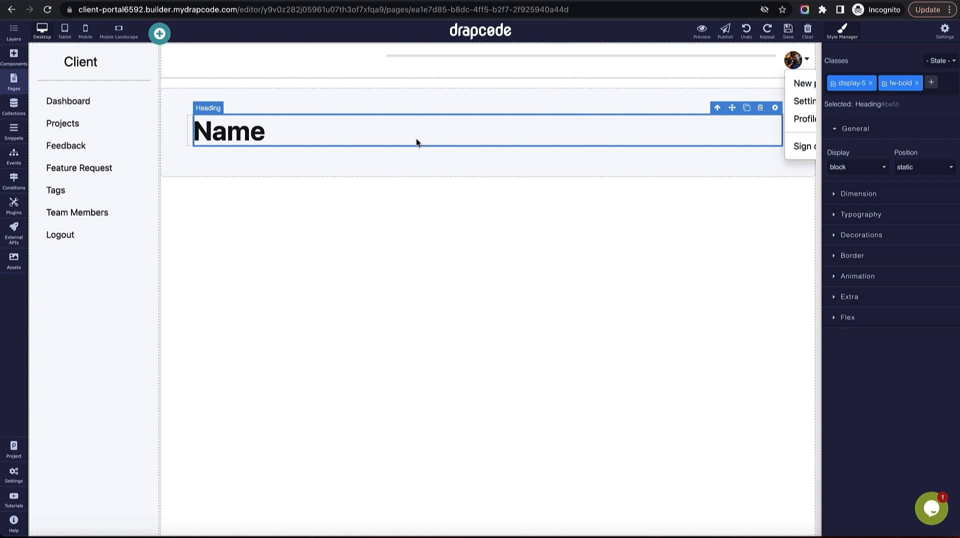
{"action": "left_click", "coordinate": [775, 108]}
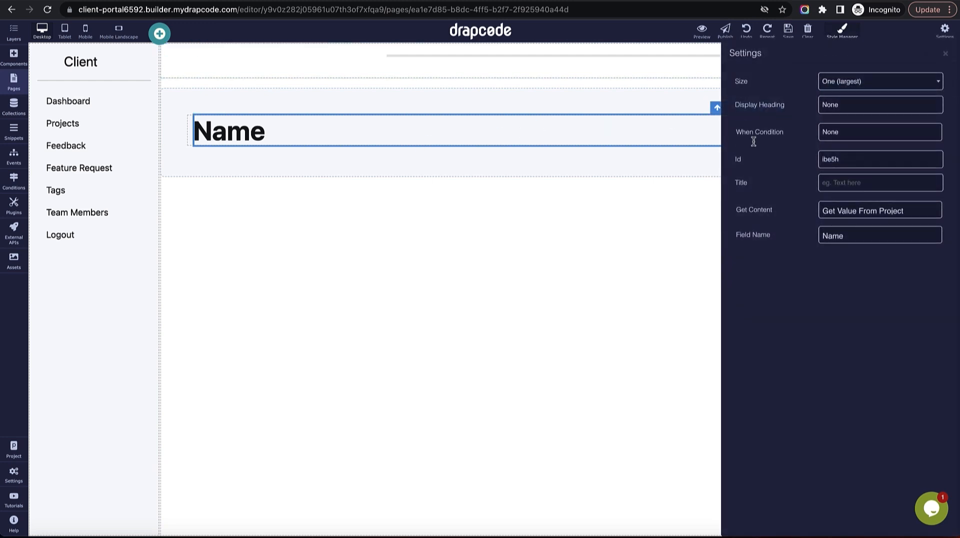
{"action": "left_click", "coordinate": [945, 53]}
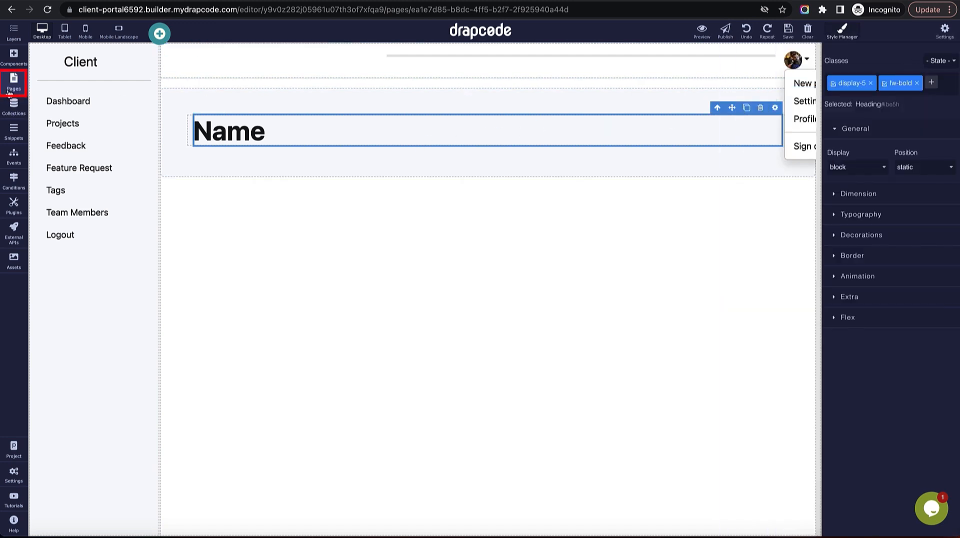
{"action": "left_click", "coordinate": [14, 80]}
{"action": "left_click", "coordinate": [184, 496]}
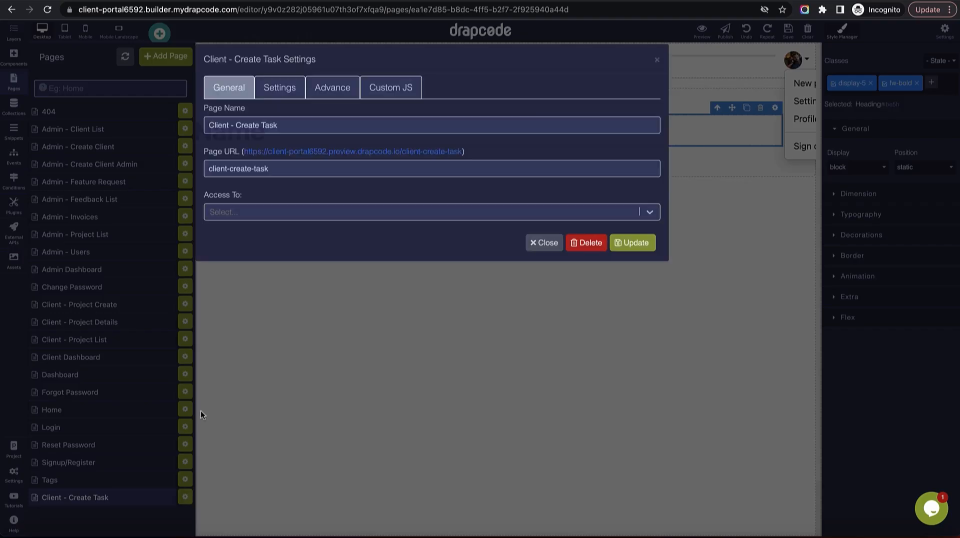
{"action": "left_click", "coordinate": [280, 98]}
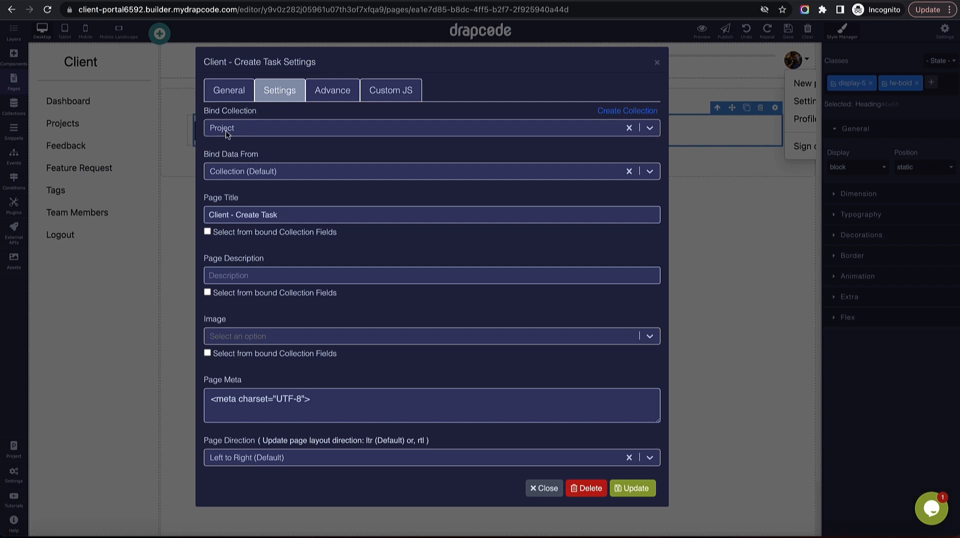
{"action": "left_click", "coordinate": [658, 64]}
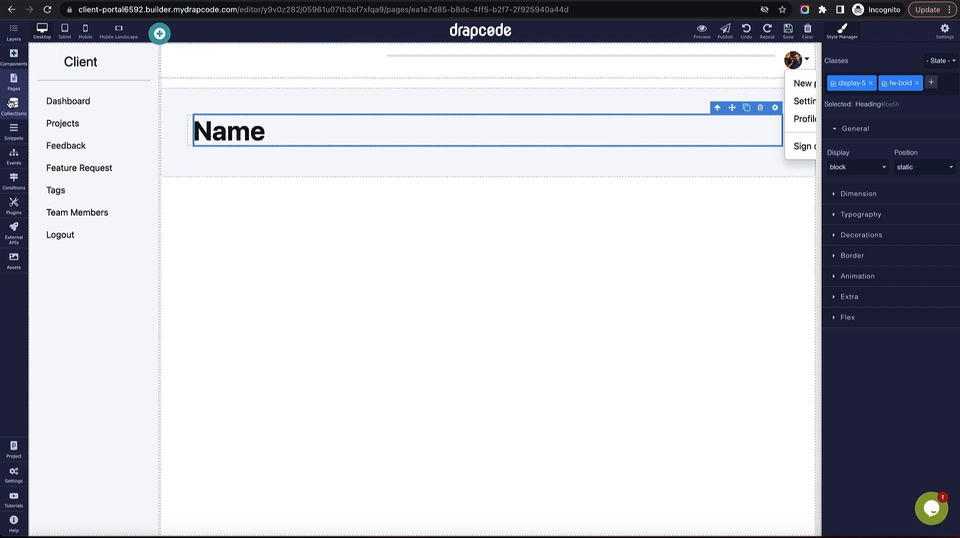
Insert a blank two-column section below the Name heading.
{"action": "left_click", "coordinate": [13, 55]}
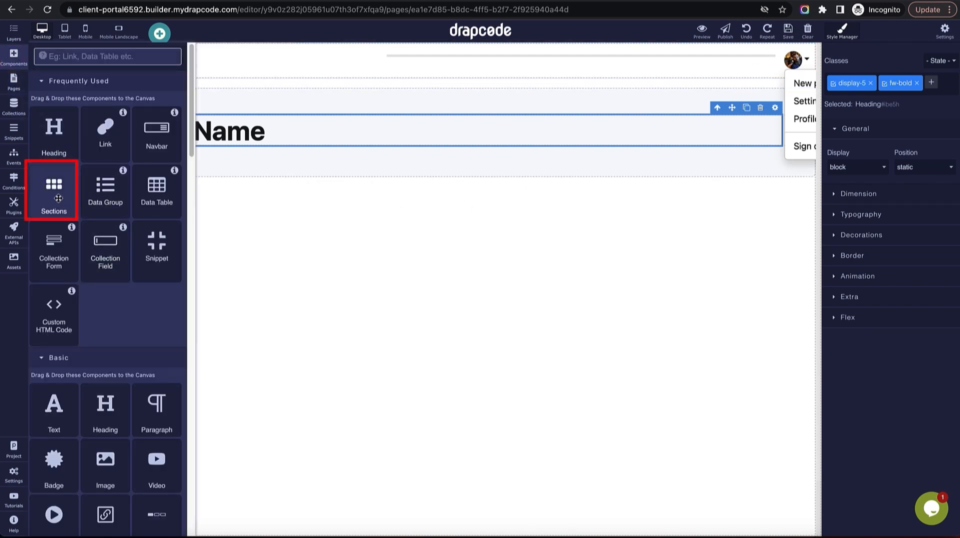
{"action": "left_click_drag", "start_coordinate": [52, 194], "coordinate": [267, 320]}
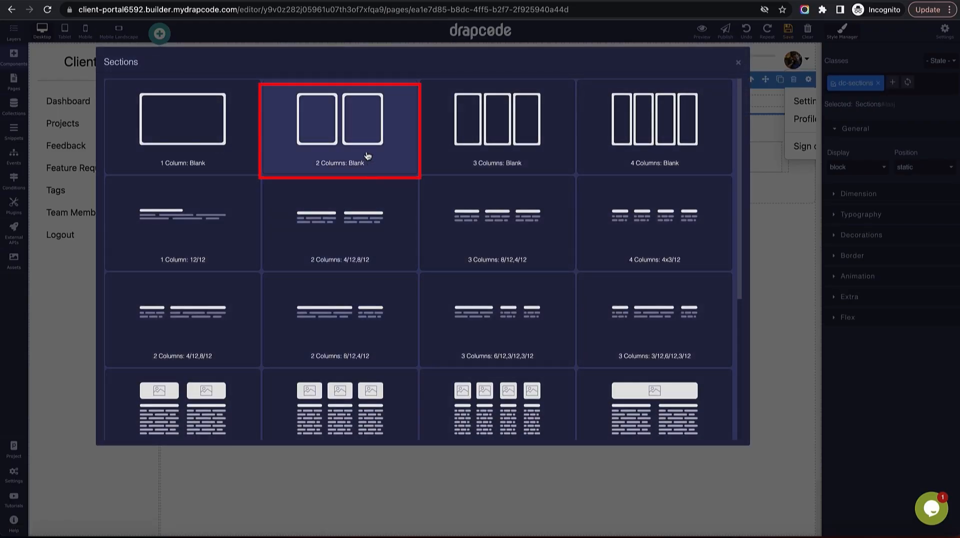
{"action": "left_click", "coordinate": [367, 156]}
{"action": "left_click_drag", "start_coordinate": [436, 88], "coordinate": [437, 224]}
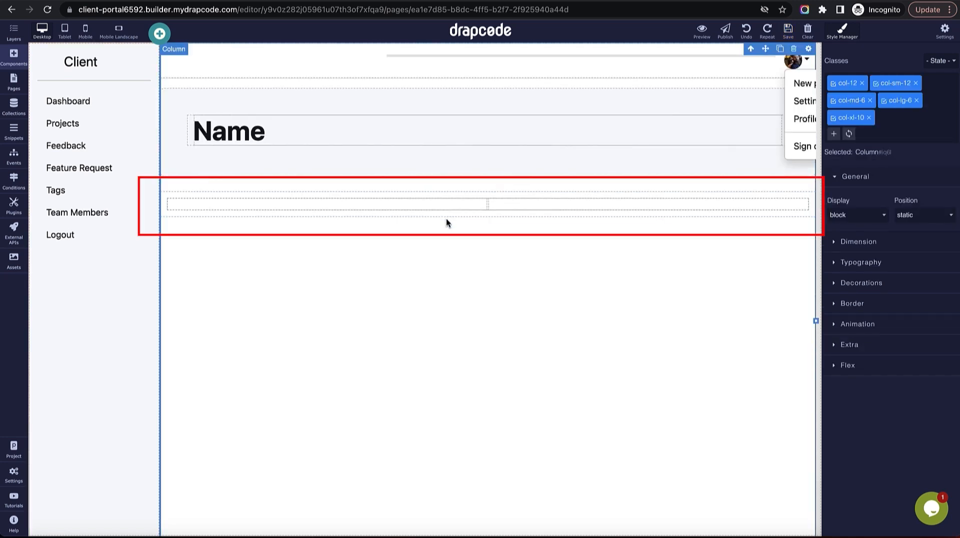
Place a Task collection form in the left column, removing its heading and empty block.
{"action": "left_click", "coordinate": [14, 65]}
{"action": "left_click_drag", "start_coordinate": [60, 258], "coordinate": [330, 209]}
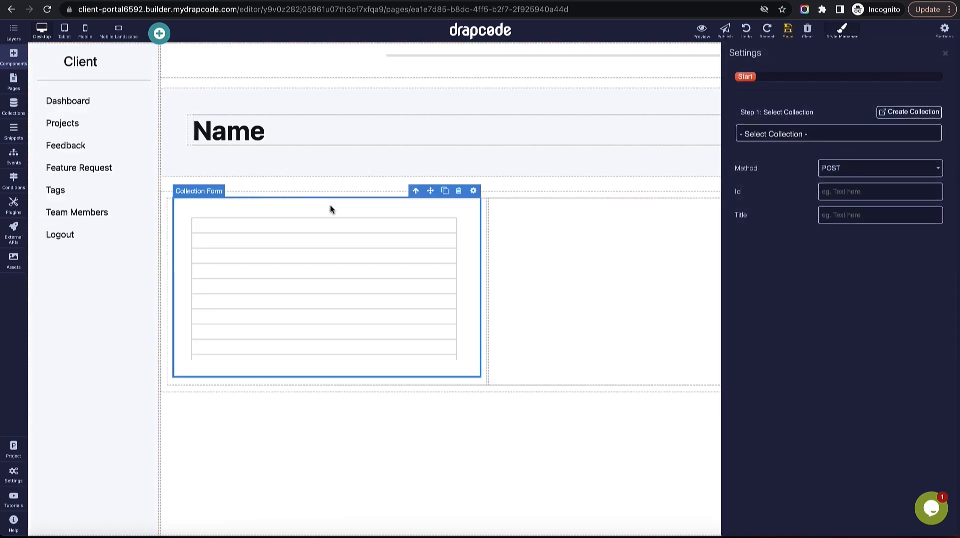
{"action": "left_click", "coordinate": [880, 138]}
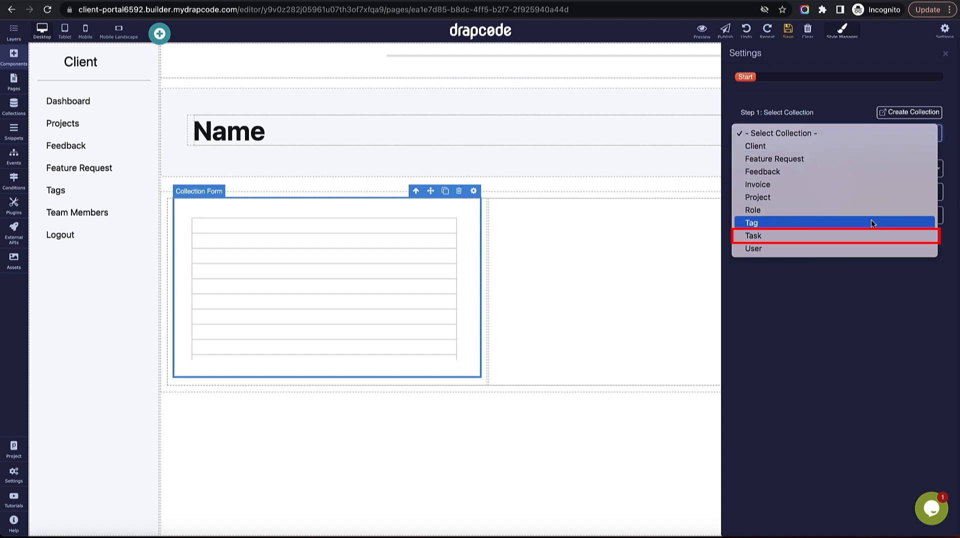
{"action": "left_click", "coordinate": [869, 235]}
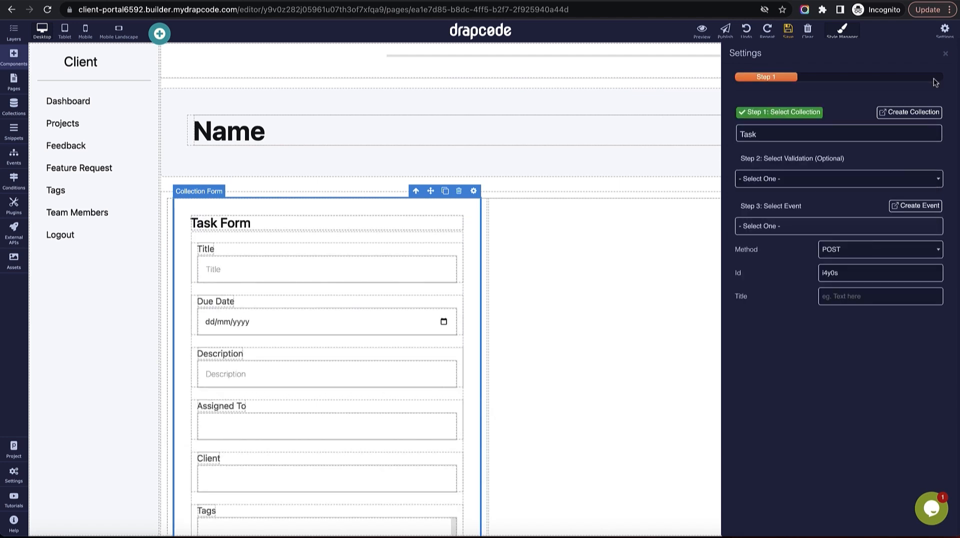
{"action": "left_click", "coordinate": [944, 53]}
{"action": "left_click", "coordinate": [427, 219]}
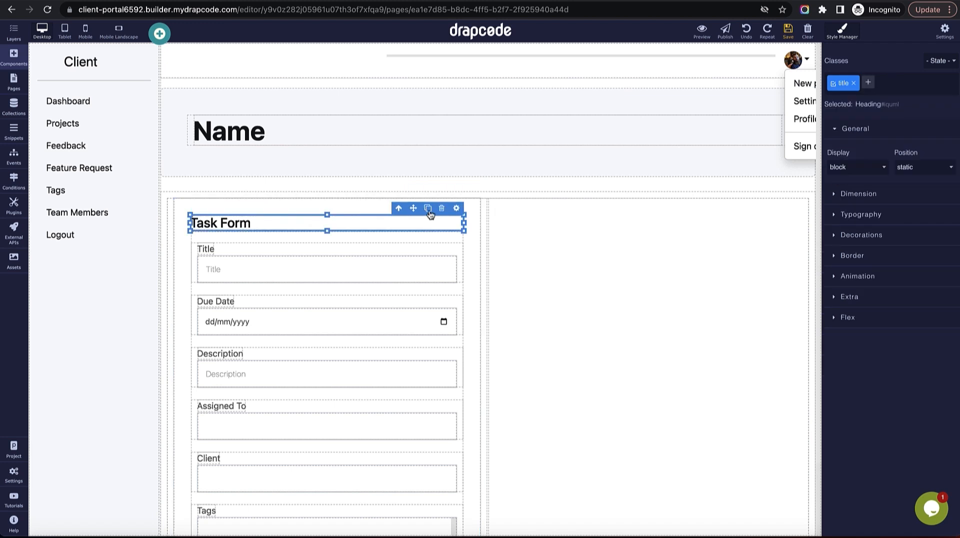
{"action": "left_click", "coordinate": [440, 209]}
{"action": "left_click", "coordinate": [437, 219]}
{"action": "left_click", "coordinate": [452, 205]}
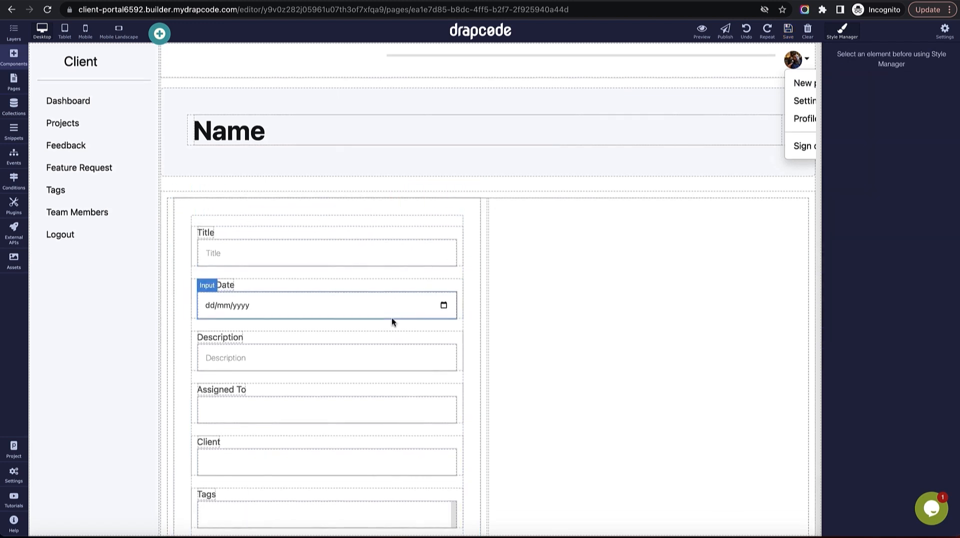
{"action": "scroll", "coordinate": [391, 317], "scroll_direction": "down", "scroll_amount": 2}
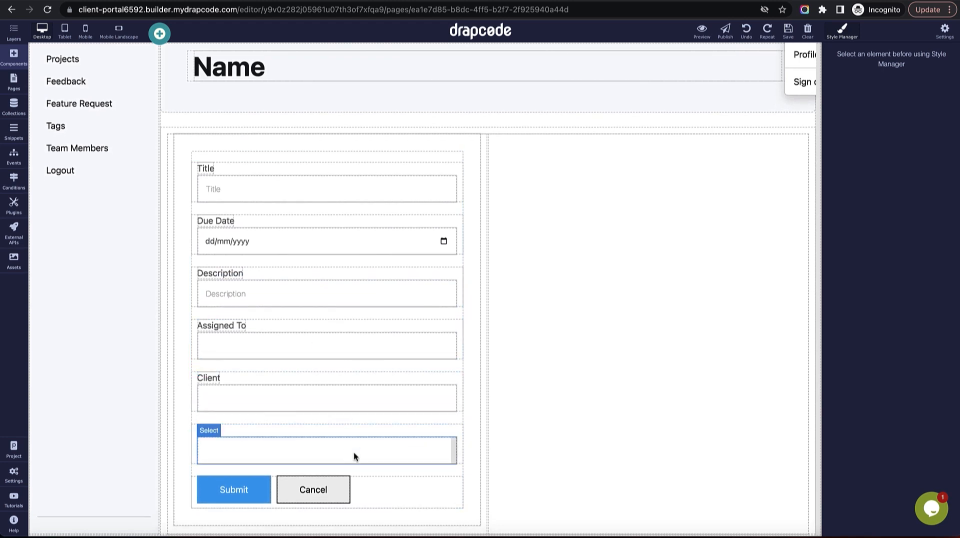
{"action": "left_click", "coordinate": [372, 381]}
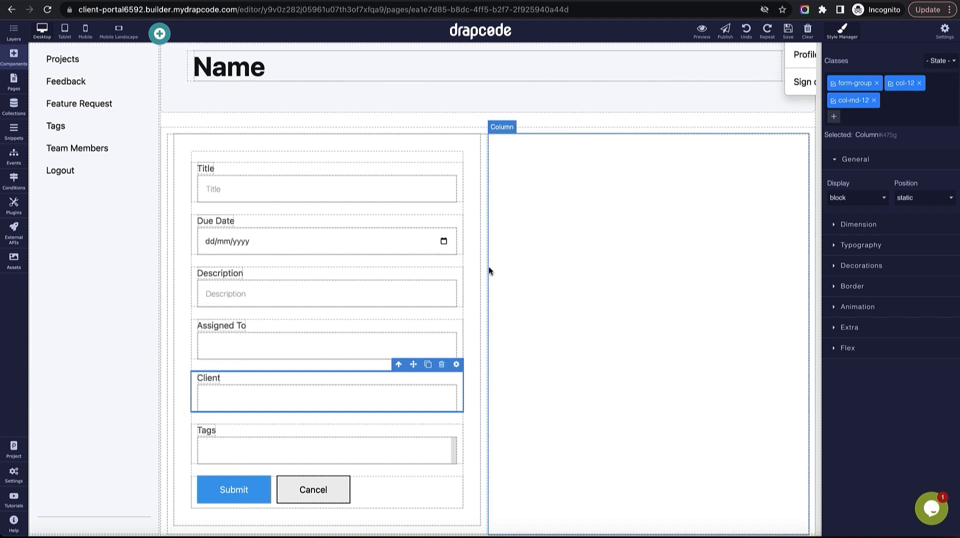
{"action": "left_click", "coordinate": [13, 106]}
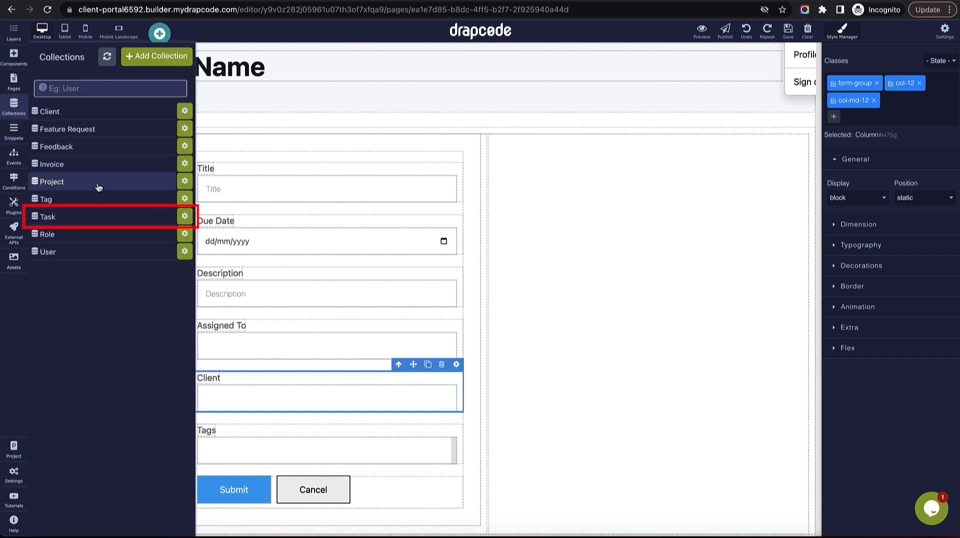
Add a new Reference field named Project to the Task collection.
{"action": "left_click", "coordinate": [97, 221]}
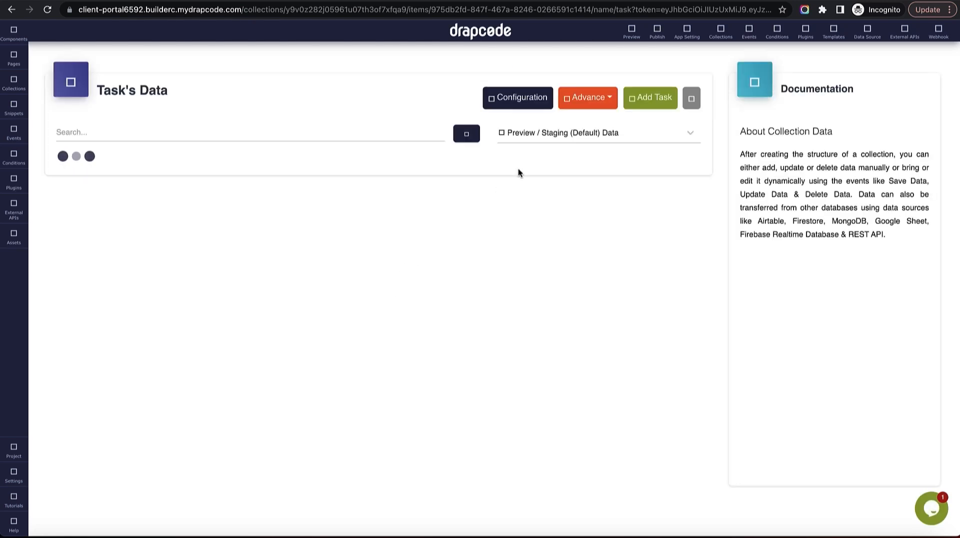
{"action": "left_click", "coordinate": [527, 105]}
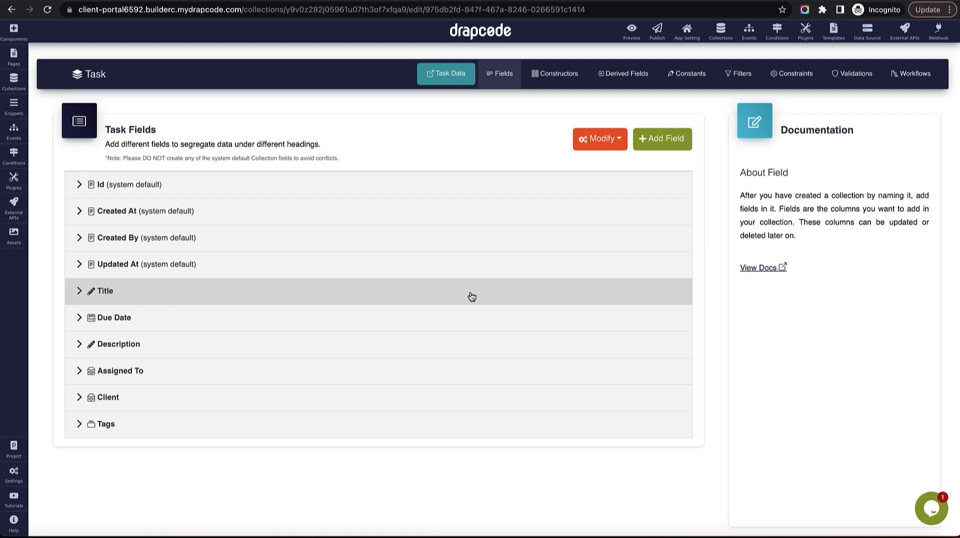
{"action": "left_click", "coordinate": [662, 139]}
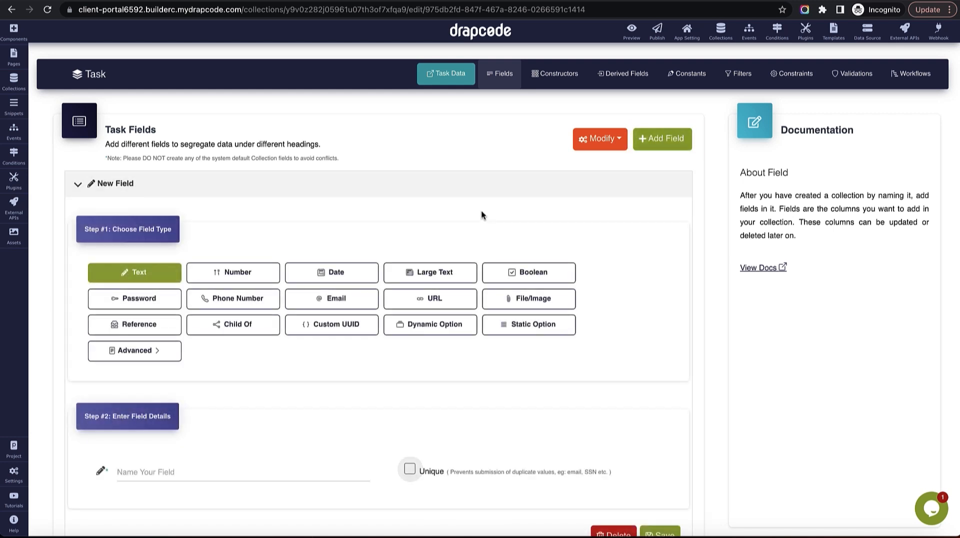
{"action": "scroll", "coordinate": [310, 260], "scroll_direction": "down", "scroll_amount": 3}
{"action": "left_click", "coordinate": [159, 188]}
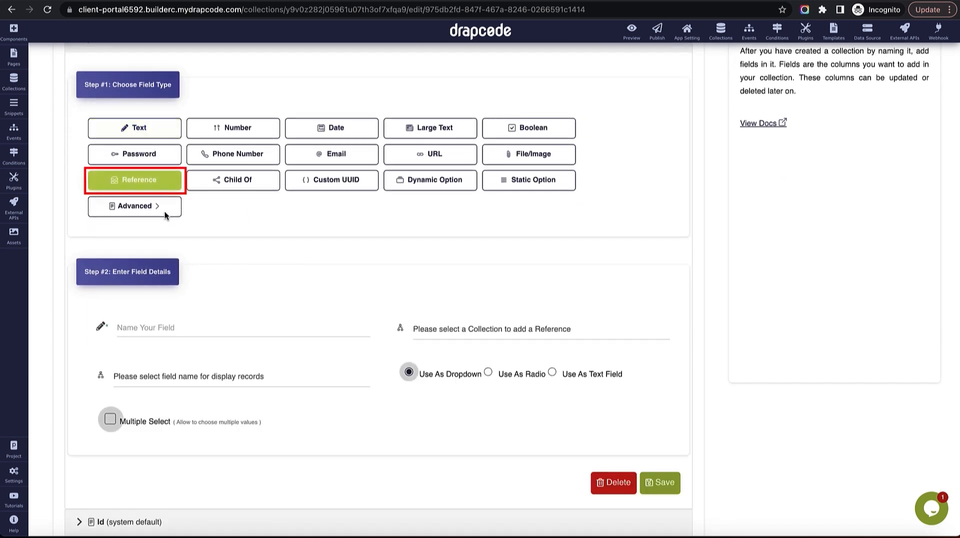
{"action": "left_click", "coordinate": [201, 326]}
{"action": "type", "text": "project"}
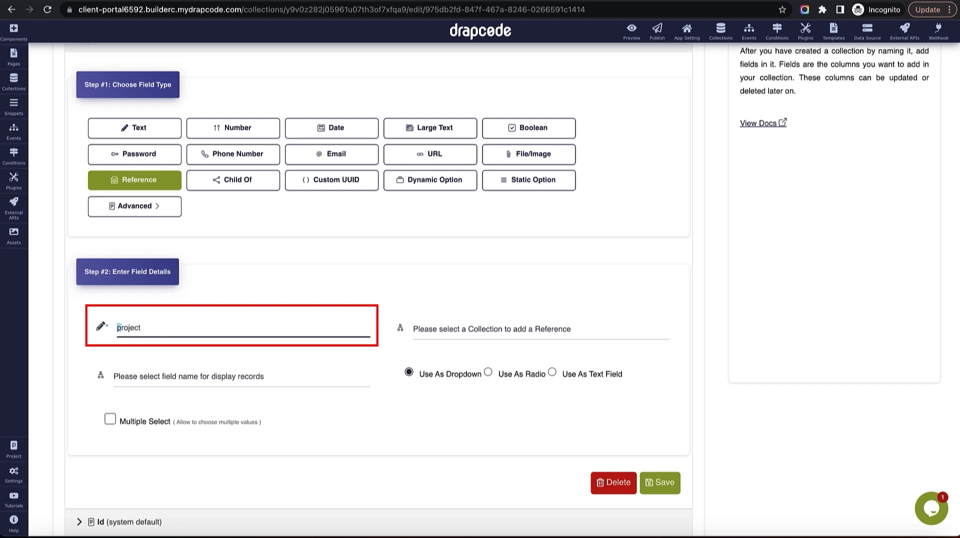
{"action": "type", "text": "P"}
Point the field to the Project collection showing Name, save, and reopen Client - Create Task.
{"action": "left_click", "coordinate": [513, 329]}
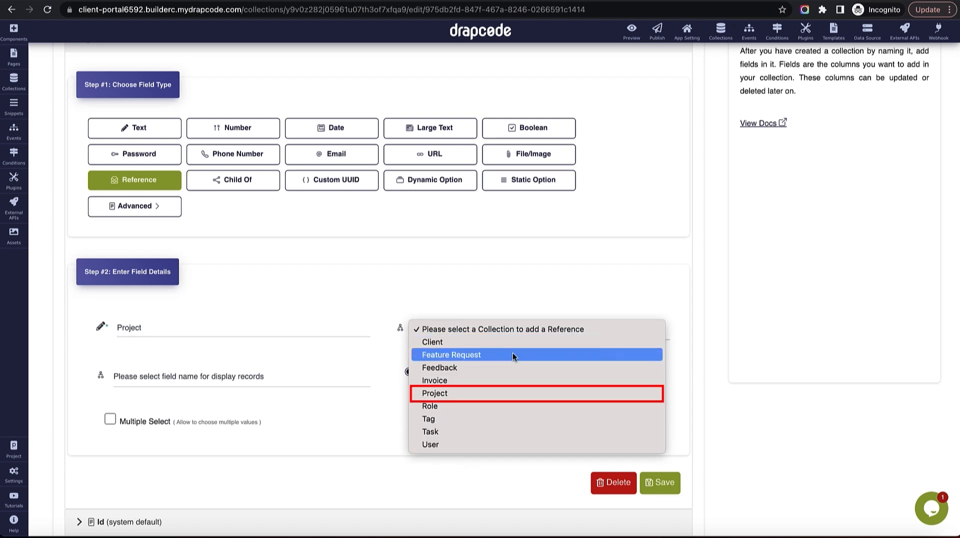
{"action": "left_click", "coordinate": [500, 394]}
{"action": "left_click", "coordinate": [272, 379]}
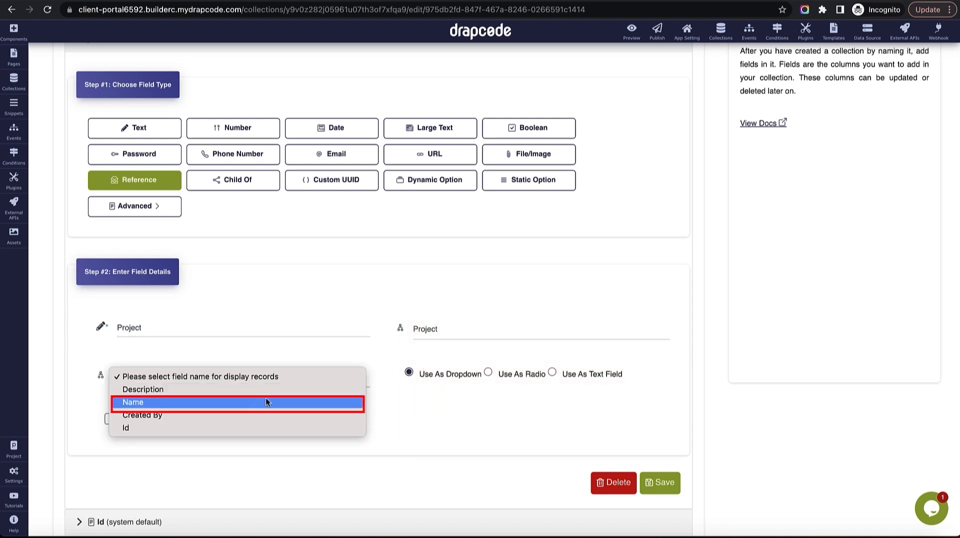
{"action": "left_click", "coordinate": [267, 402]}
{"action": "scroll", "coordinate": [429, 413], "scroll_direction": "down", "scroll_amount": 2}
{"action": "left_click", "coordinate": [664, 369]}
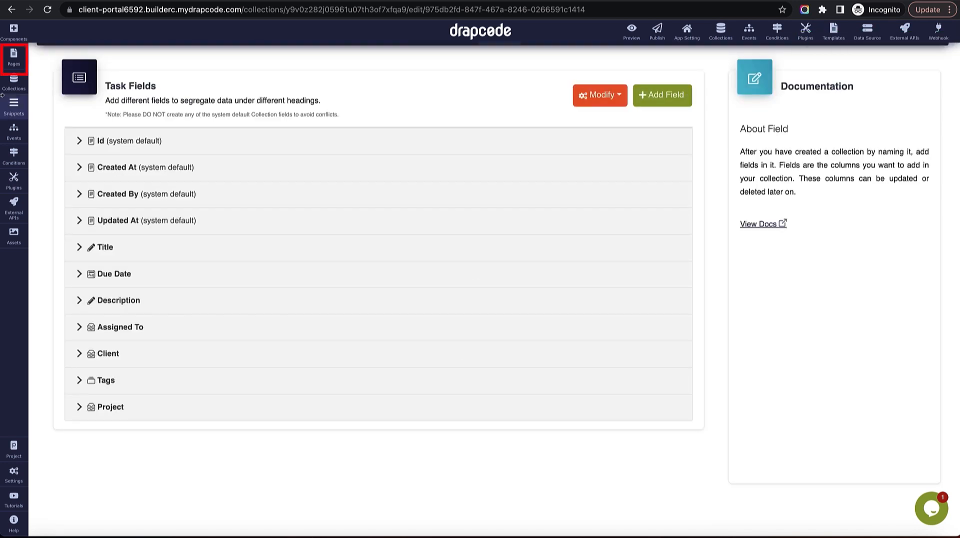
{"action": "left_click", "coordinate": [13, 55]}
{"action": "left_click", "coordinate": [90, 490]}
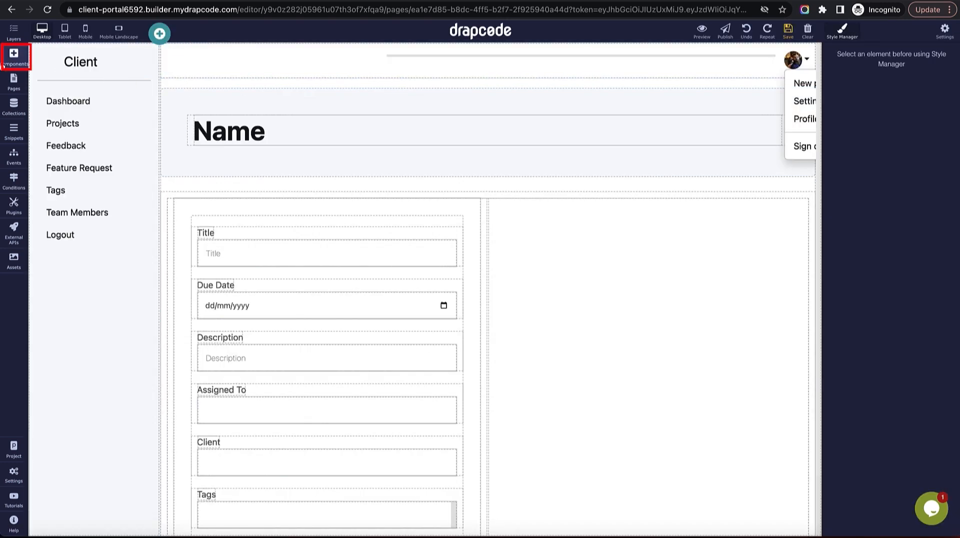
Add a collection field input to the task form bound to Project.
{"action": "left_click", "coordinate": [10, 60]}
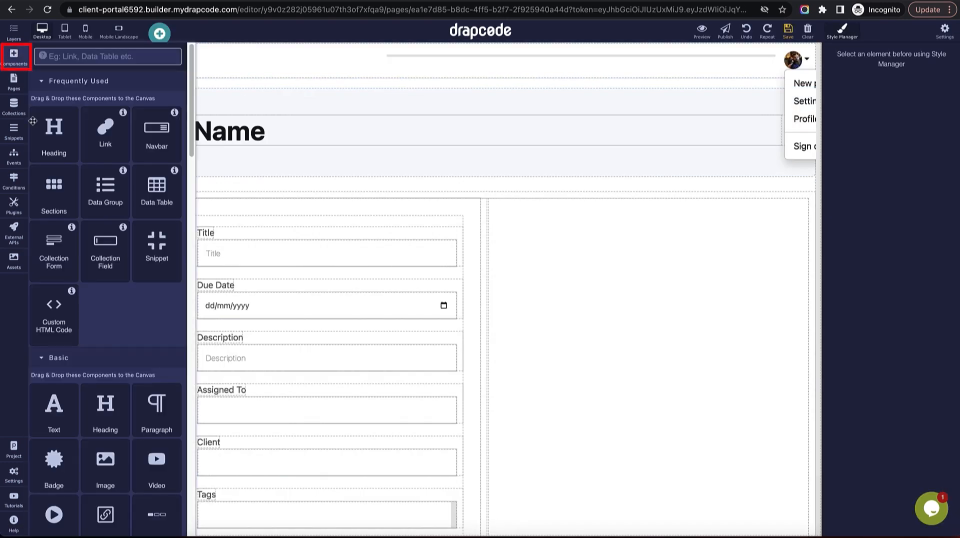
{"action": "left_click_drag", "start_coordinate": [100, 257], "coordinate": [448, 428]}
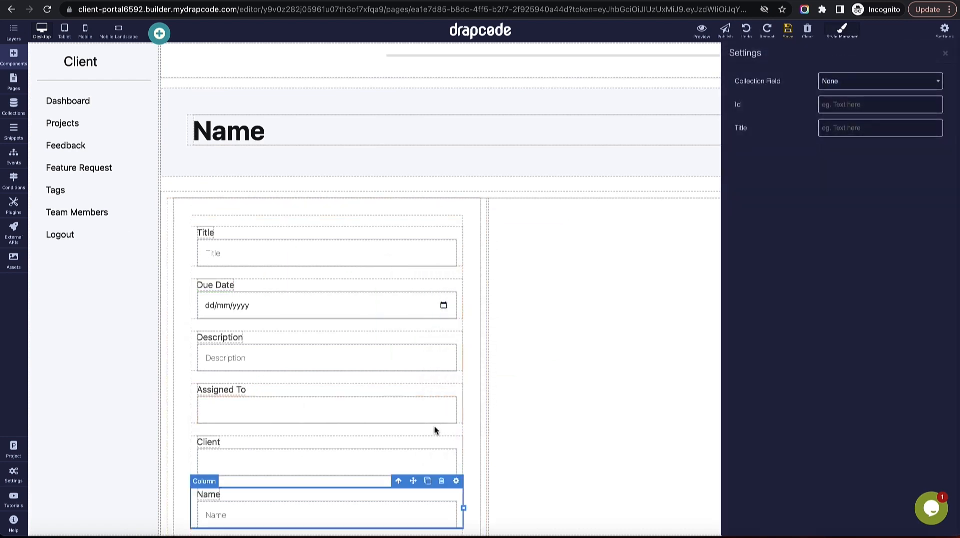
{"action": "left_click", "coordinate": [848, 84]}
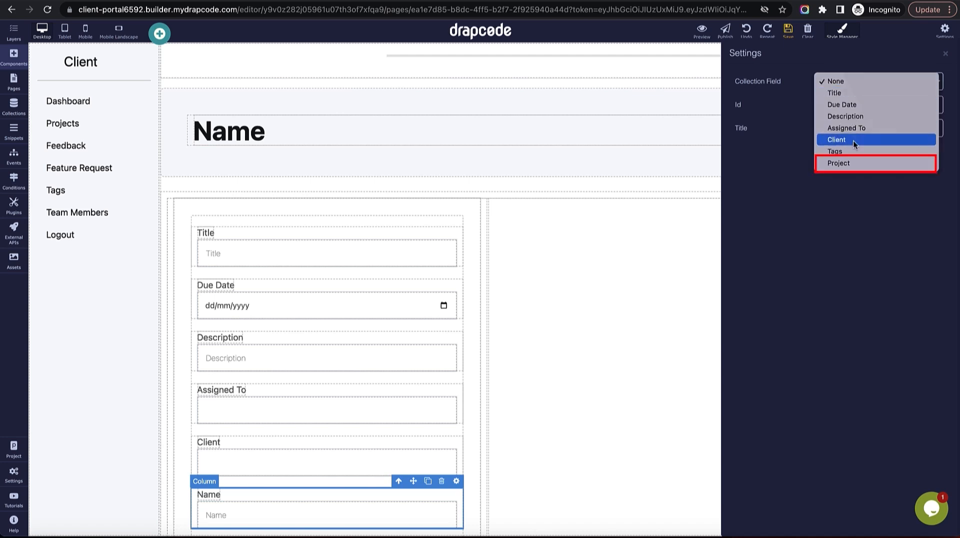
{"action": "left_click", "coordinate": [855, 164]}
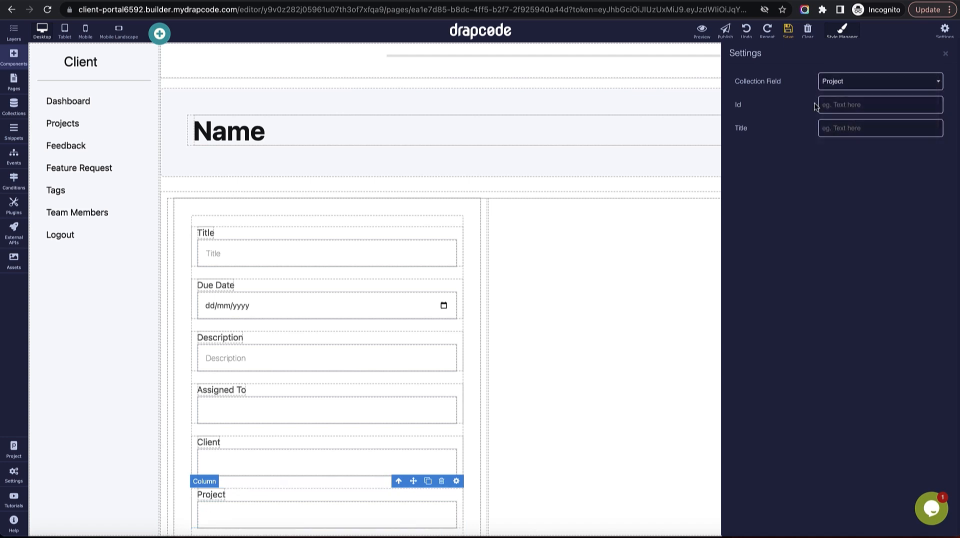
{"action": "left_click", "coordinate": [944, 53]}
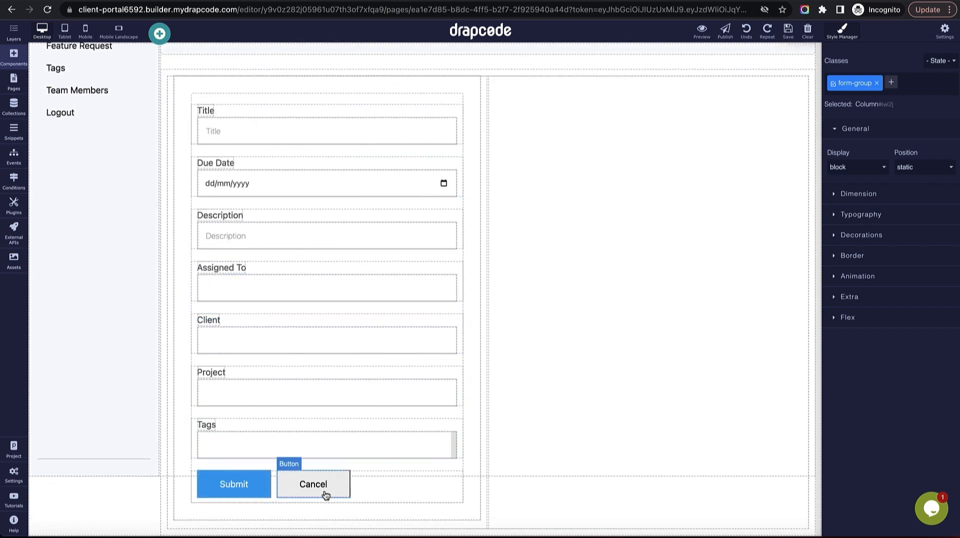
Delete the Cancel button and empty right column, and widen the form column to col-xl-7.
{"action": "left_click", "coordinate": [323, 490]}
{"action": "left_click", "coordinate": [328, 465]}
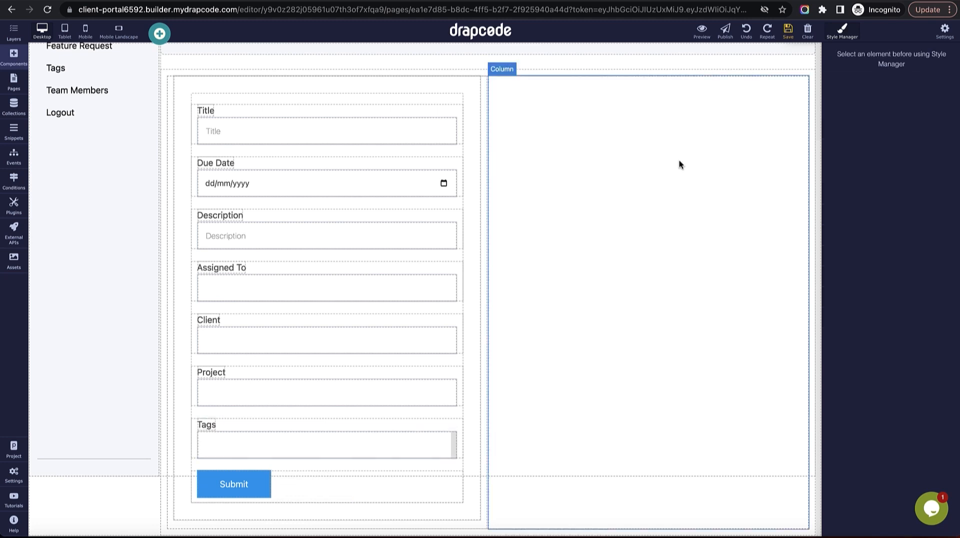
{"action": "left_click", "coordinate": [788, 30]}
{"action": "scroll", "coordinate": [553, 179], "scroll_direction": "up", "scroll_amount": 3}
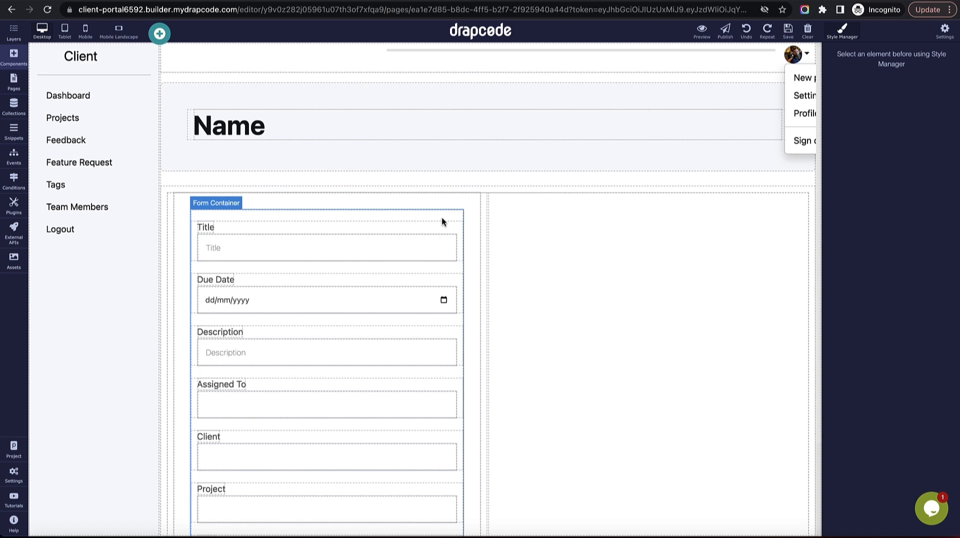
{"action": "left_click", "coordinate": [539, 225]}
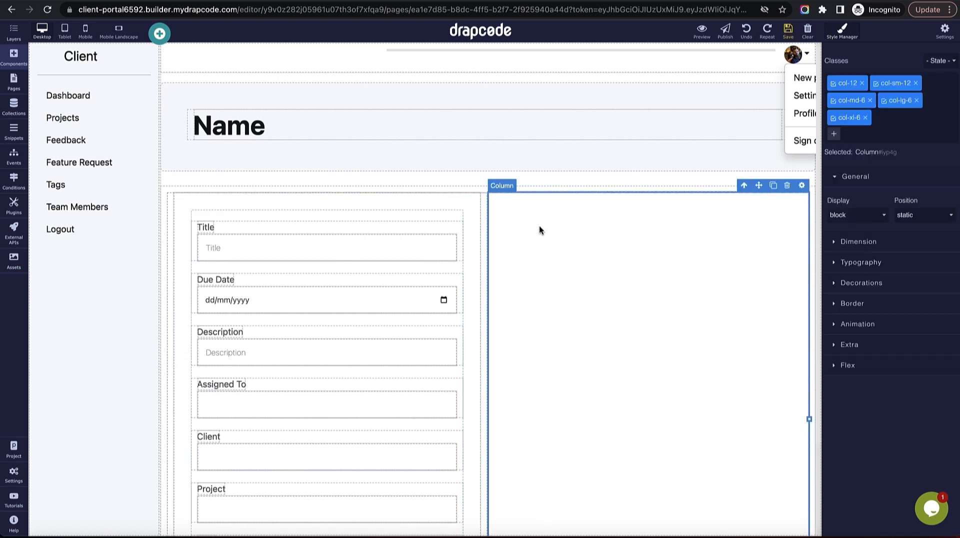
{"action": "left_click", "coordinate": [787, 189]}
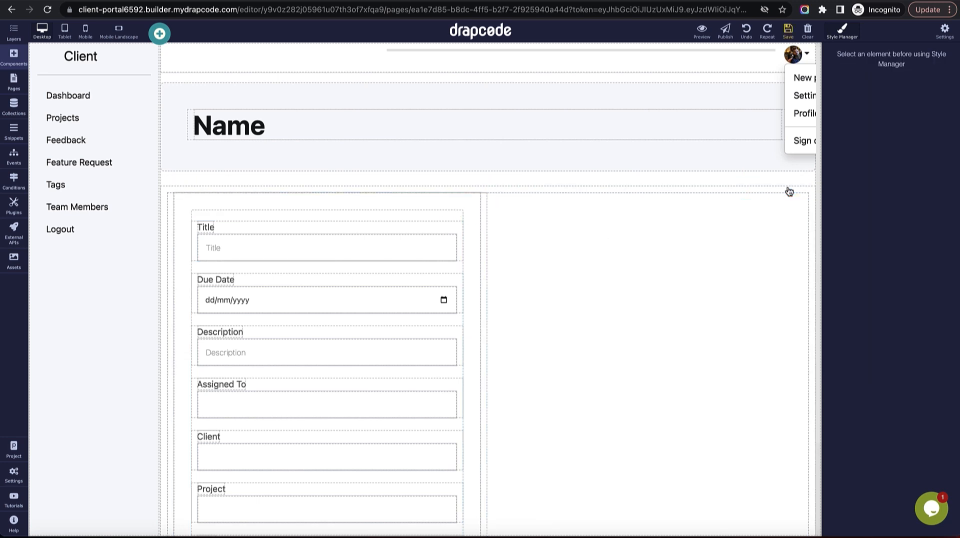
{"action": "left_click", "coordinate": [484, 388]}
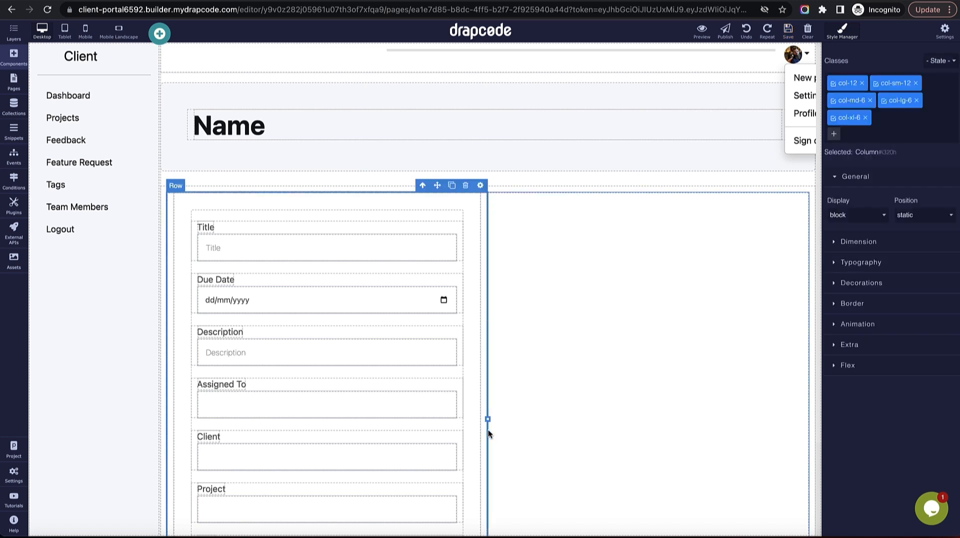
{"action": "left_click_drag", "start_coordinate": [500, 423], "coordinate": [555, 419]}
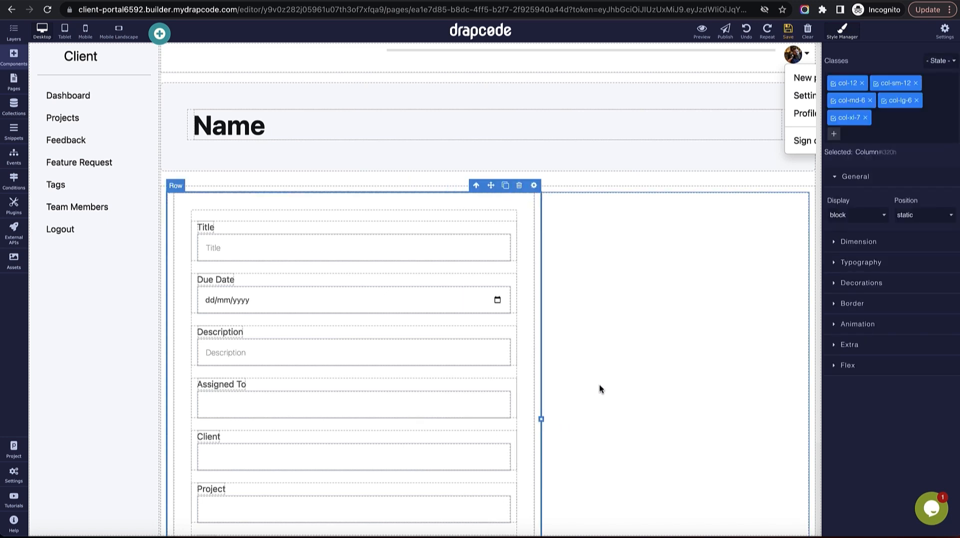
{"action": "left_click", "coordinate": [568, 418]}
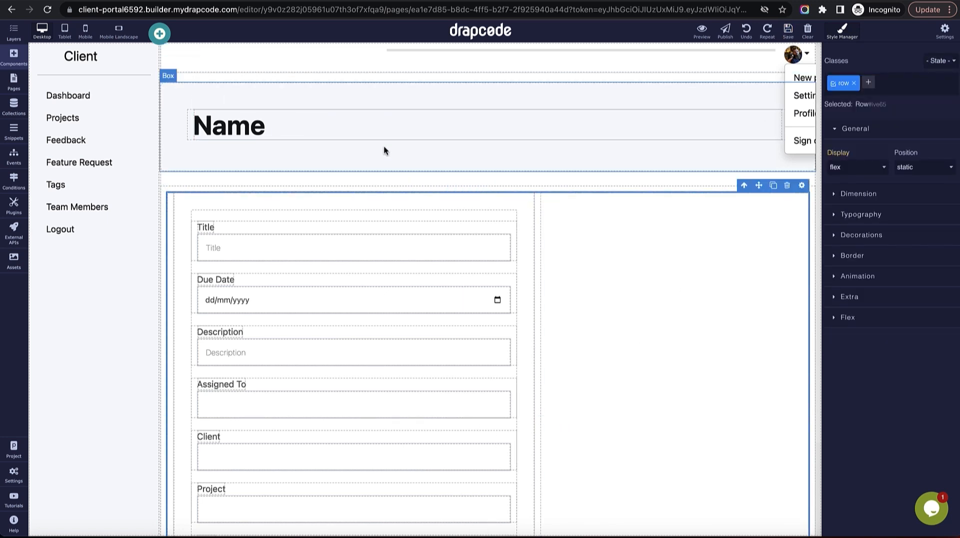
{"action": "left_click", "coordinate": [14, 82]}
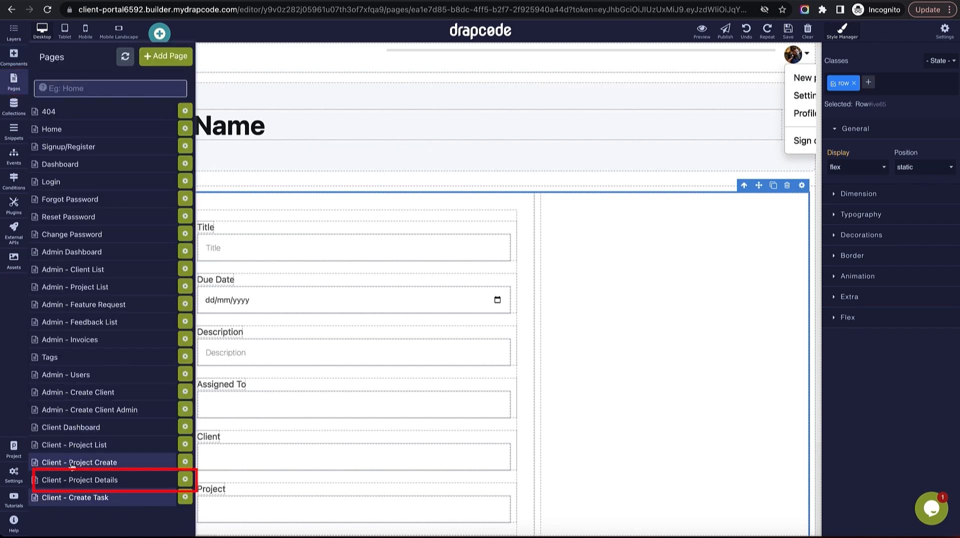
On Client - Project Details, link Create Task to Client - Create Task with the Page Collection Id, and save.
{"action": "left_click", "coordinate": [83, 480]}
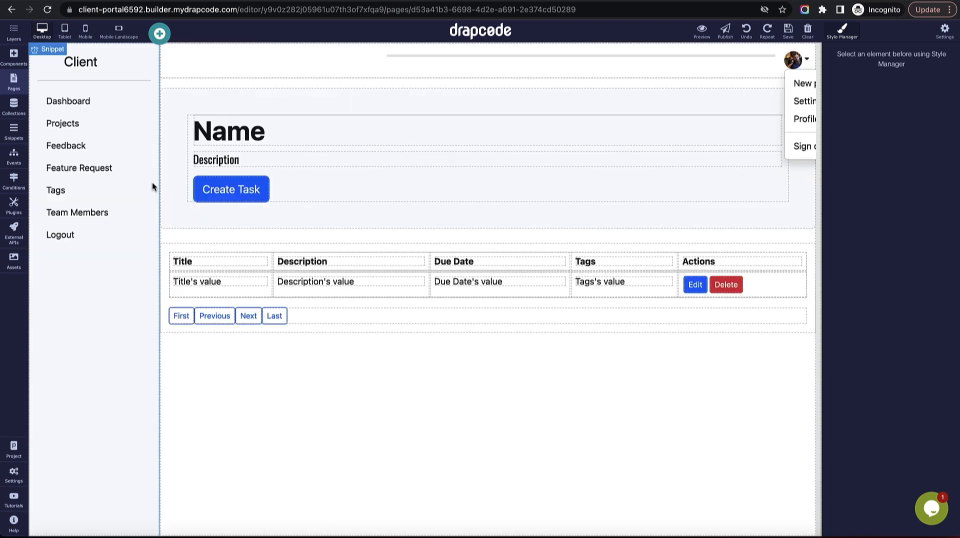
{"action": "left_click", "coordinate": [229, 190]}
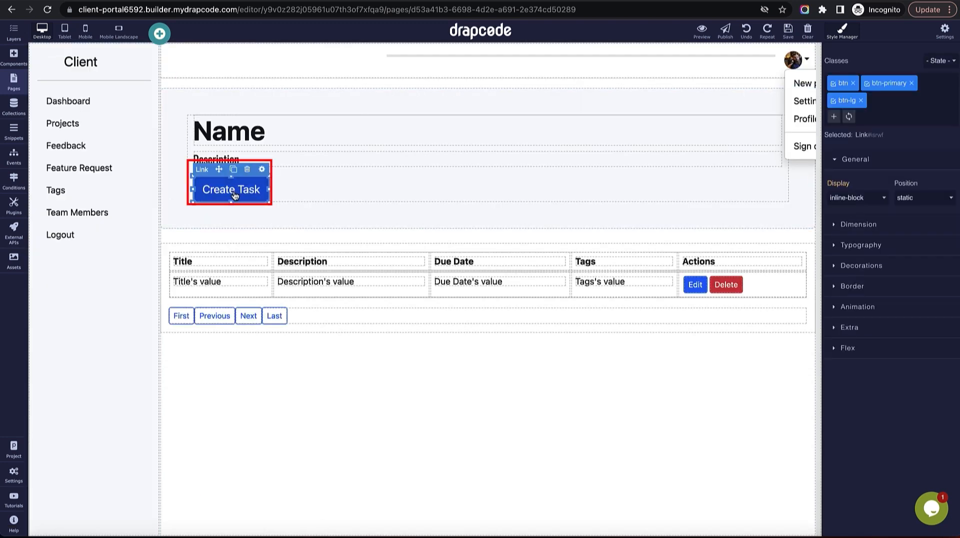
{"action": "left_click", "coordinate": [261, 171]}
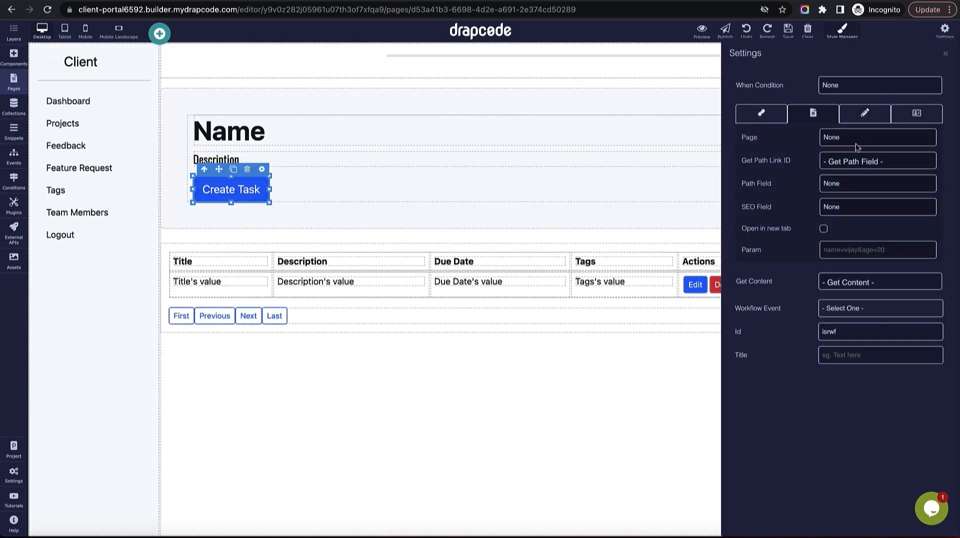
{"action": "left_click", "coordinate": [852, 143]}
{"action": "left_click", "coordinate": [863, 407]}
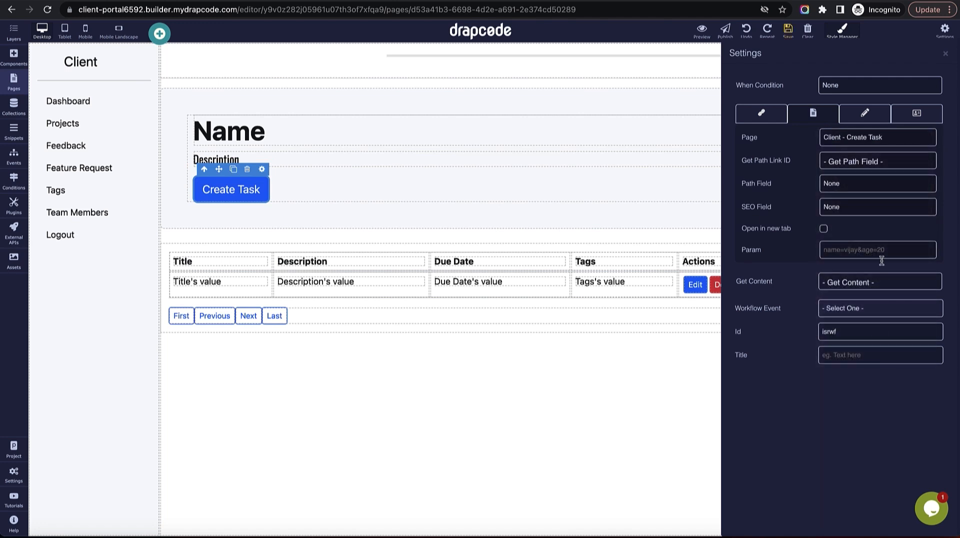
{"action": "left_click", "coordinate": [868, 164]}
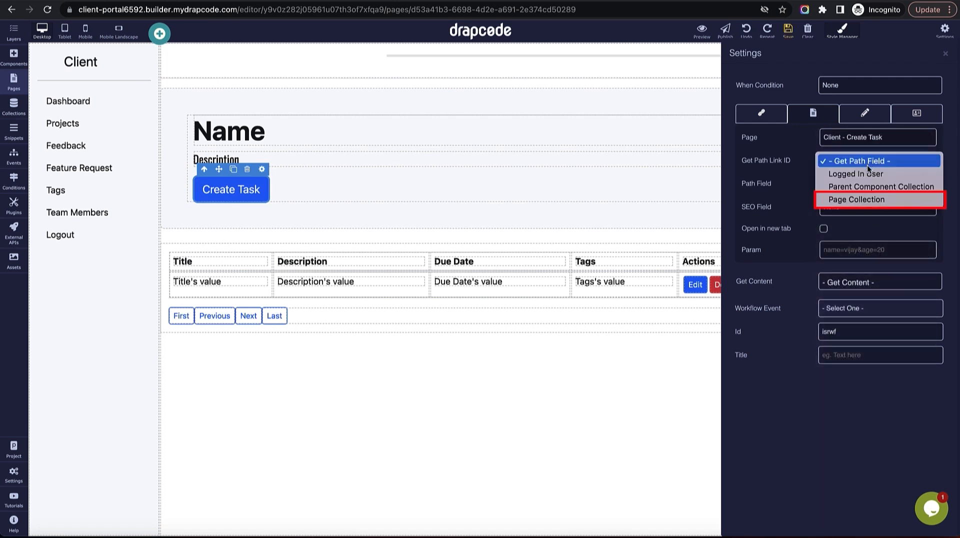
{"action": "left_click", "coordinate": [877, 200]}
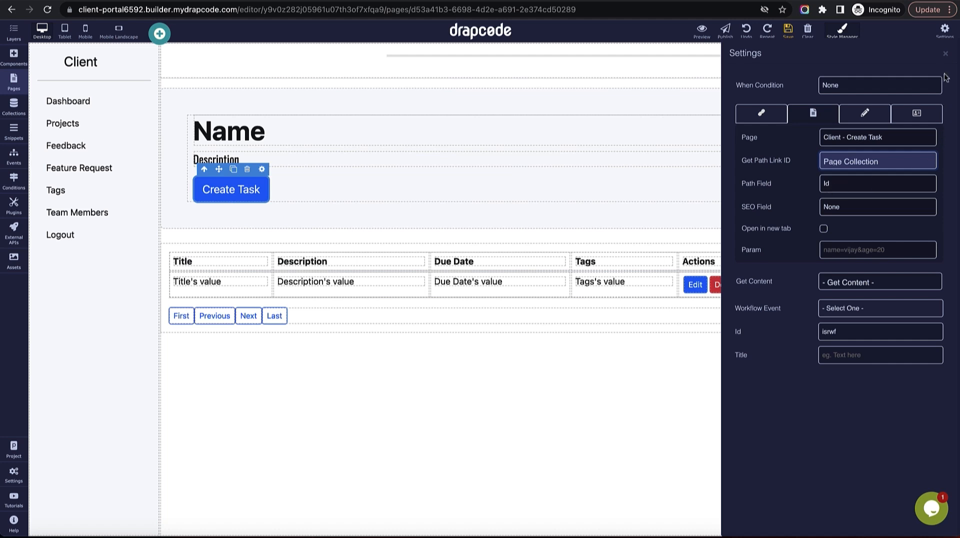
{"action": "left_click", "coordinate": [944, 54]}
{"action": "left_click", "coordinate": [788, 33]}
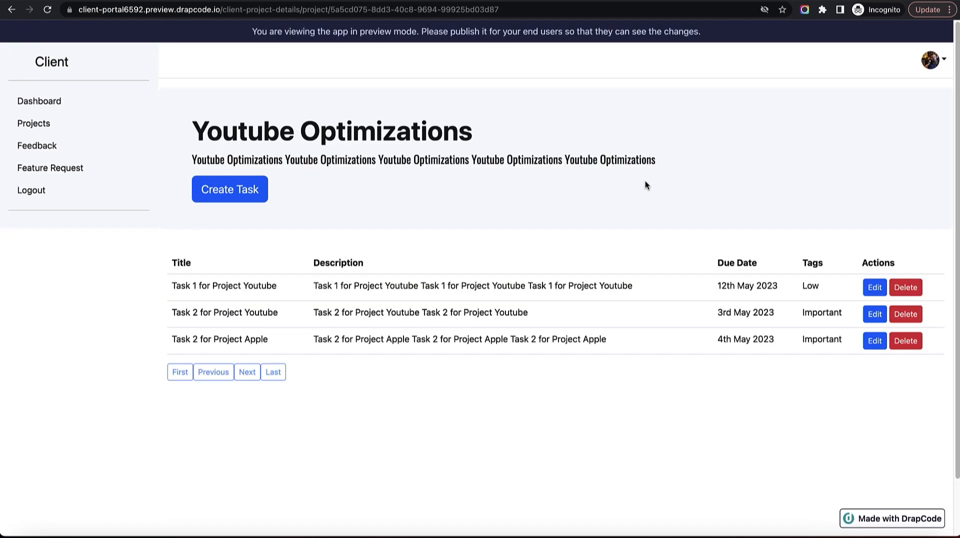
Reload the preview and open Create Task for Youtube Optimizations, checking the project id in the URL.
{"action": "left_click", "coordinate": [46, 10]}
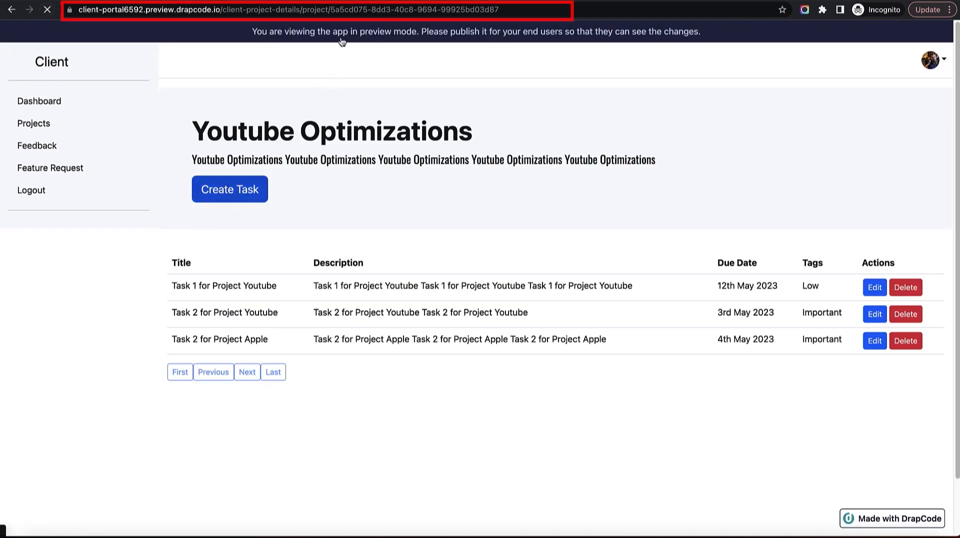
{"action": "left_click_drag", "start_coordinate": [330, 7], "coordinate": [498, 9]}
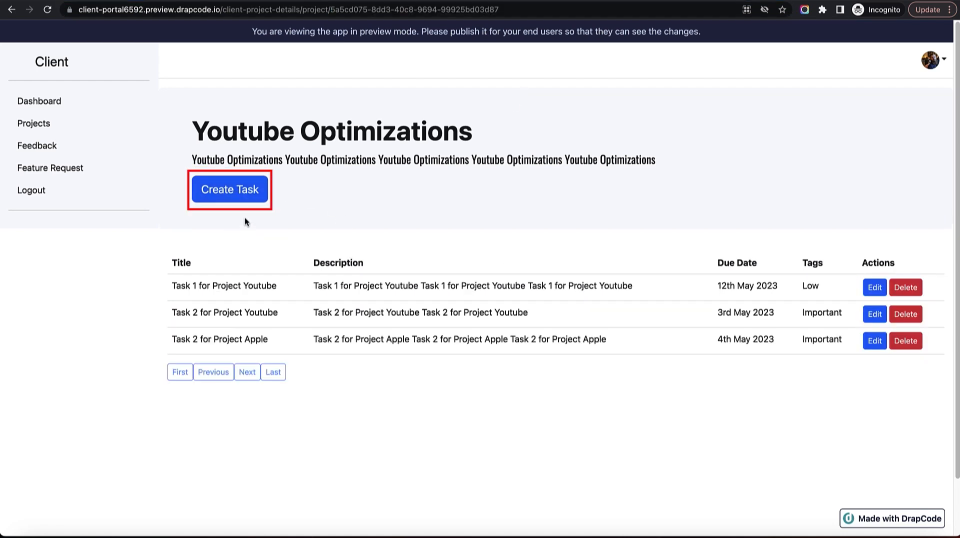
{"action": "left_click", "coordinate": [235, 192]}
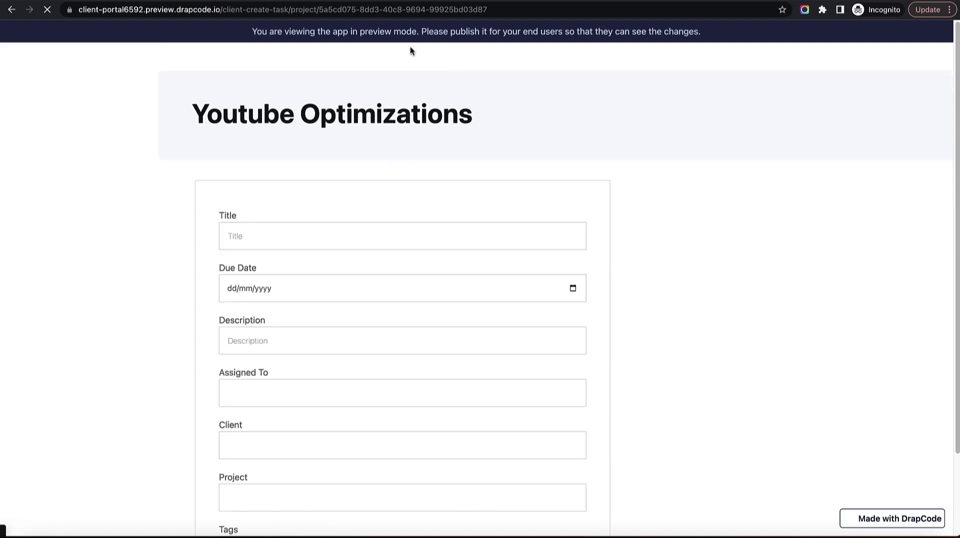
{"action": "left_click_drag", "start_coordinate": [334, 13], "coordinate": [343, 10]}
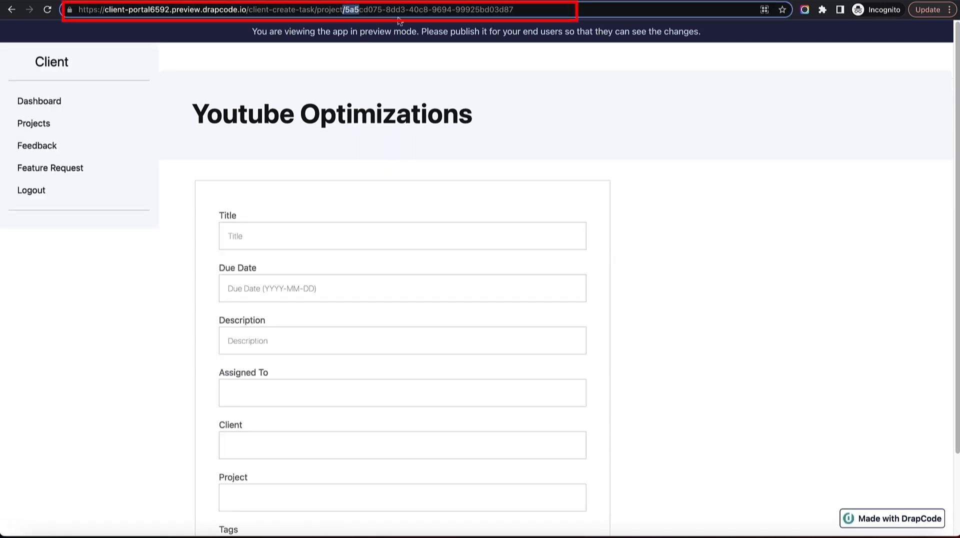
{"action": "left_click_drag", "start_coordinate": [494, 9], "coordinate": [543, 31]}
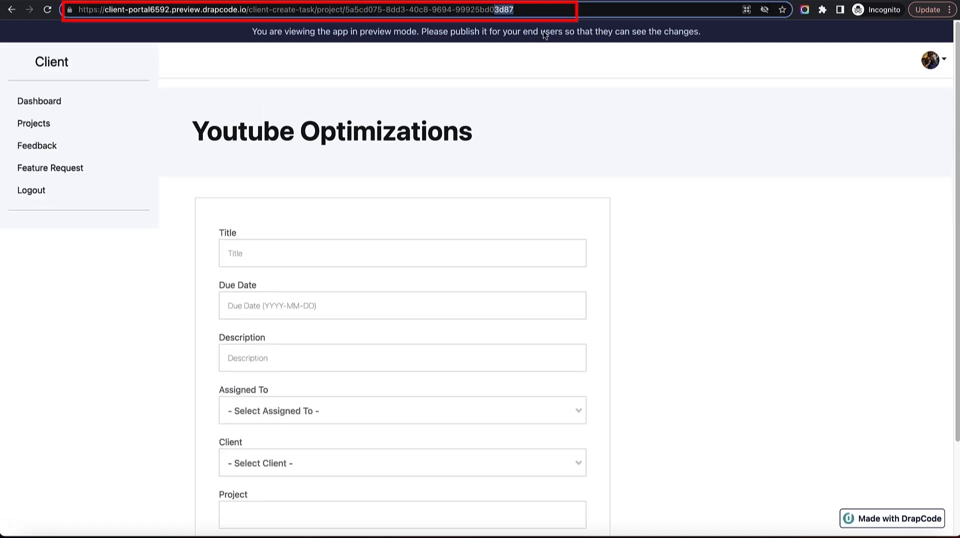
{"action": "left_click", "coordinate": [695, 234]}
Inspect the Client, Assigned To and Project dropdown lists on the previewed form.
{"action": "left_click_drag", "start_coordinate": [202, 131], "coordinate": [752, 245]}
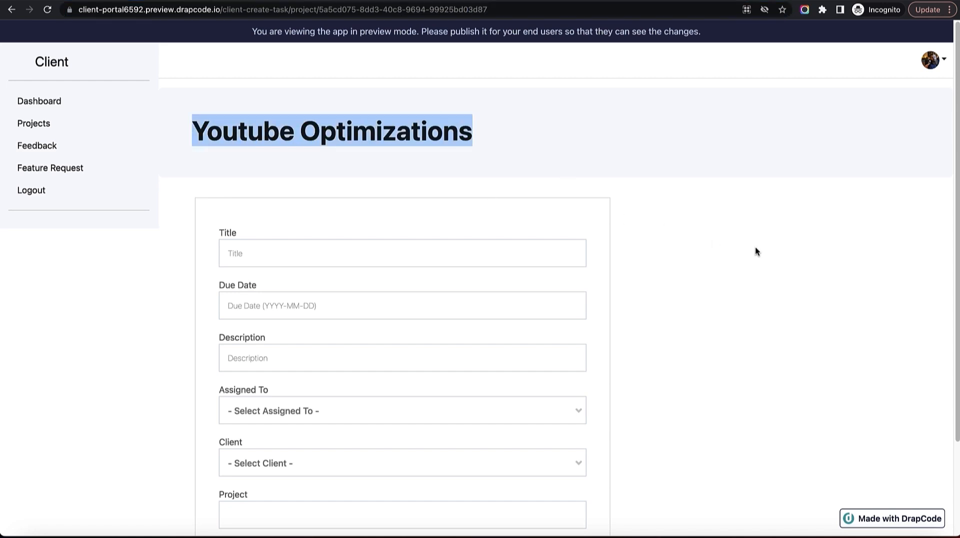
{"action": "scroll", "coordinate": [755, 246], "scroll_direction": "down", "scroll_amount": 2}
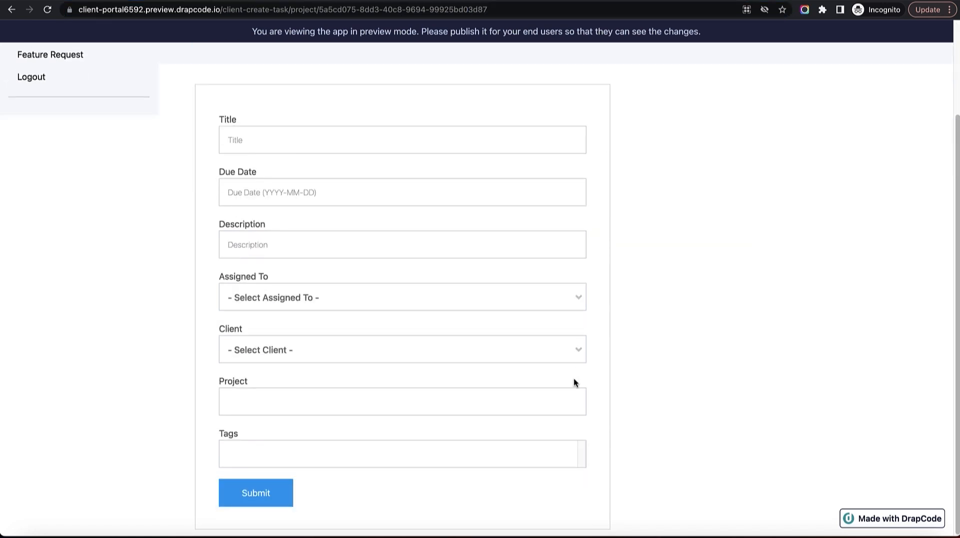
{"action": "left_click", "coordinate": [562, 348]}
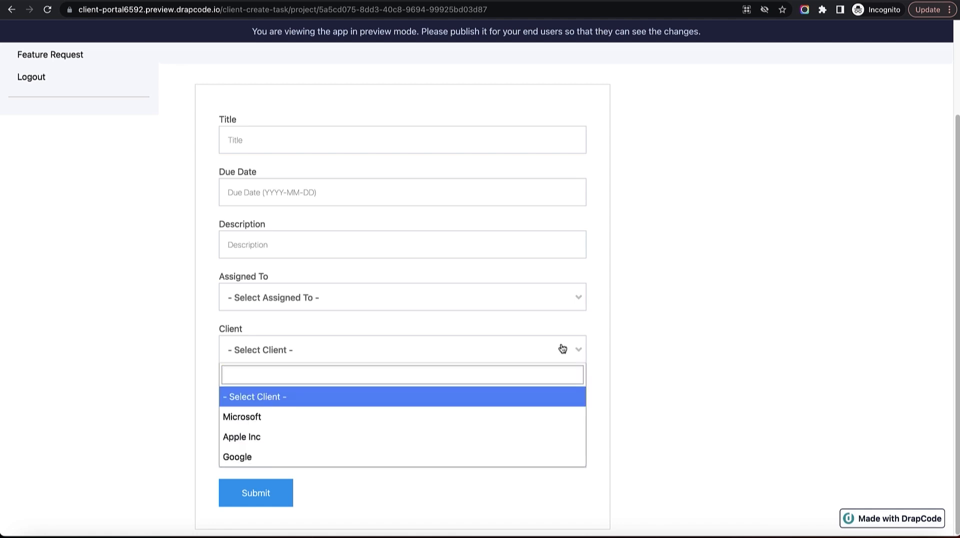
{"action": "left_click", "coordinate": [551, 301]}
{"action": "left_click", "coordinate": [603, 338]}
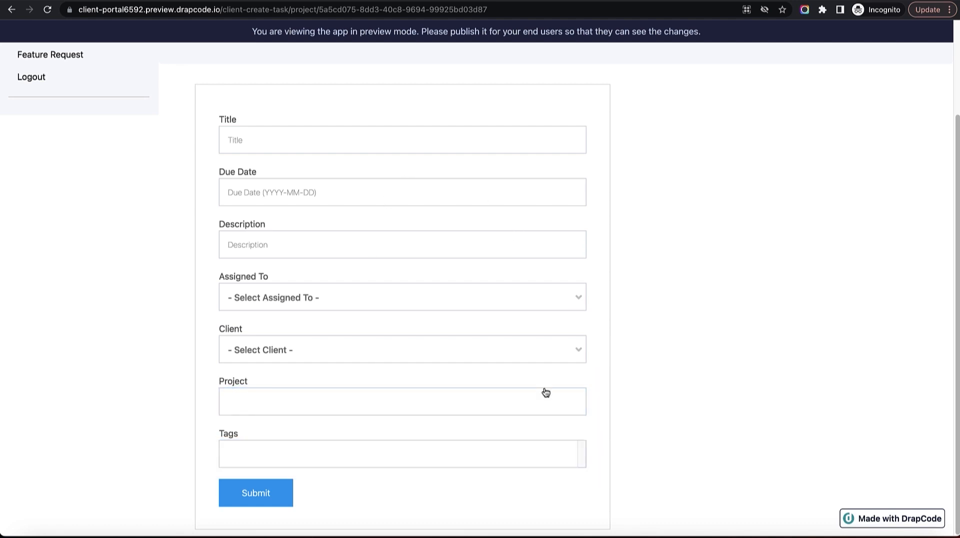
{"action": "scroll", "coordinate": [288, 172], "scroll_direction": "up", "scroll_amount": 3}
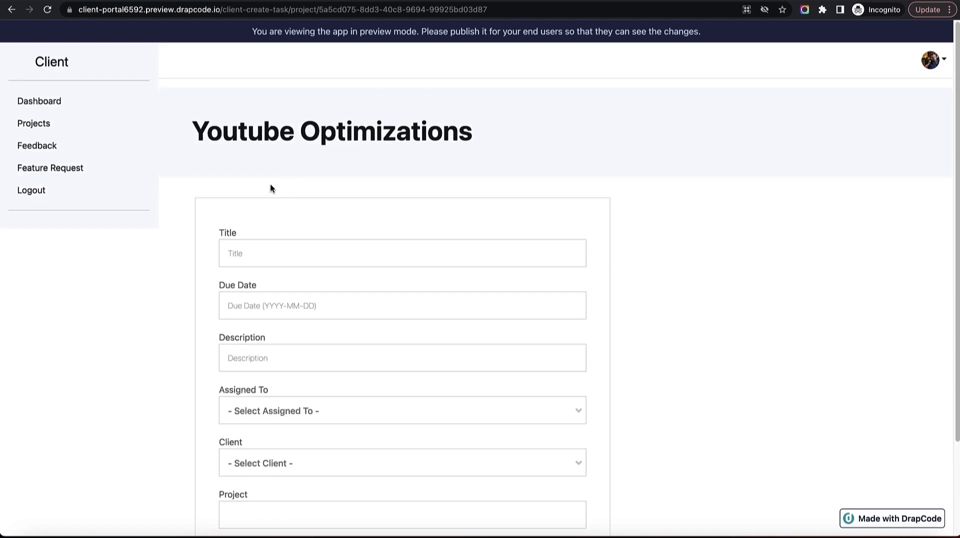
{"action": "scroll", "coordinate": [270, 188], "scroll_direction": "down", "scroll_amount": 3}
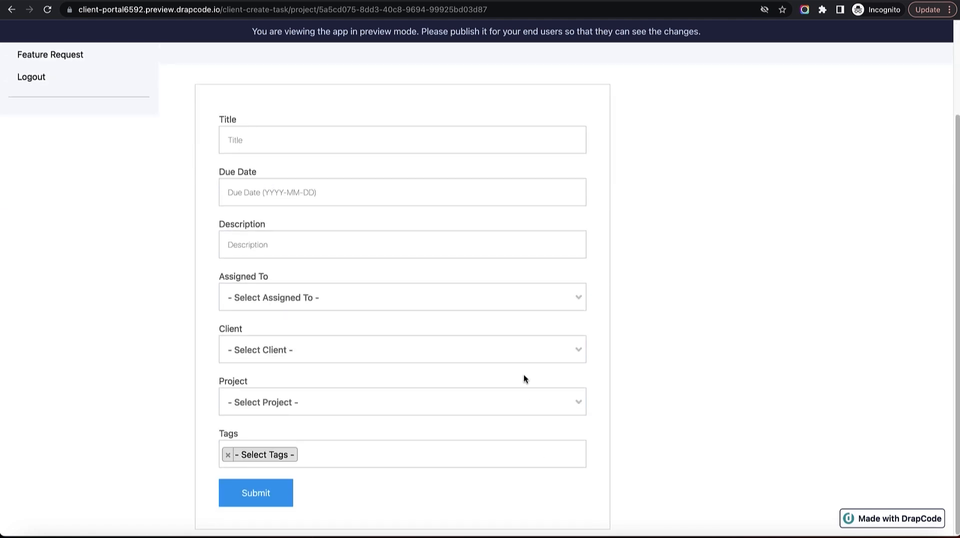
{"action": "left_click", "coordinate": [520, 302]}
{"action": "left_click", "coordinate": [550, 352]}
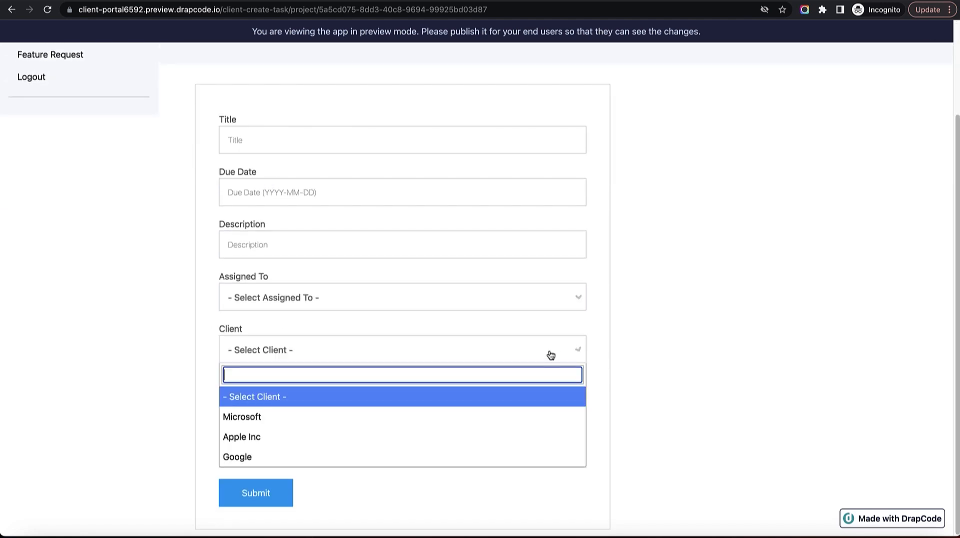
{"action": "left_click", "coordinate": [613, 379]}
{"action": "left_click", "coordinate": [552, 412]}
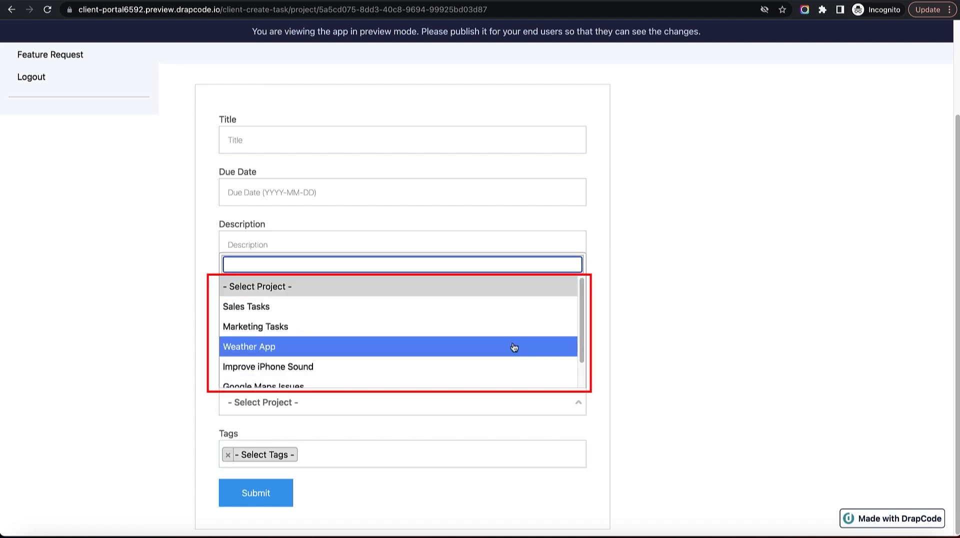
{"action": "scroll", "coordinate": [511, 339], "scroll_direction": "down", "scroll_amount": 1}
{"action": "left_click", "coordinate": [610, 340]}
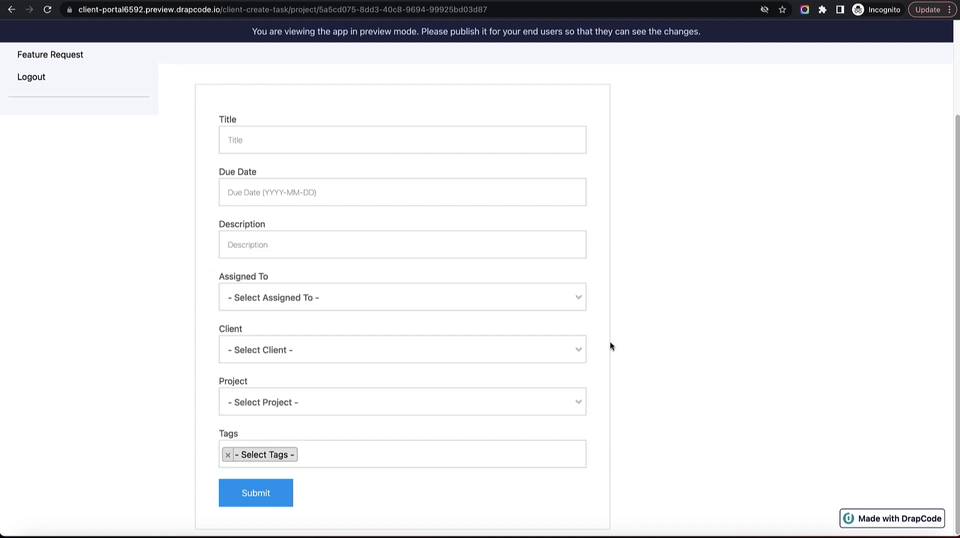
Check the Tags, Assigned To, Client and Project lists again without choosing anything.
{"action": "left_click", "coordinate": [518, 460]}
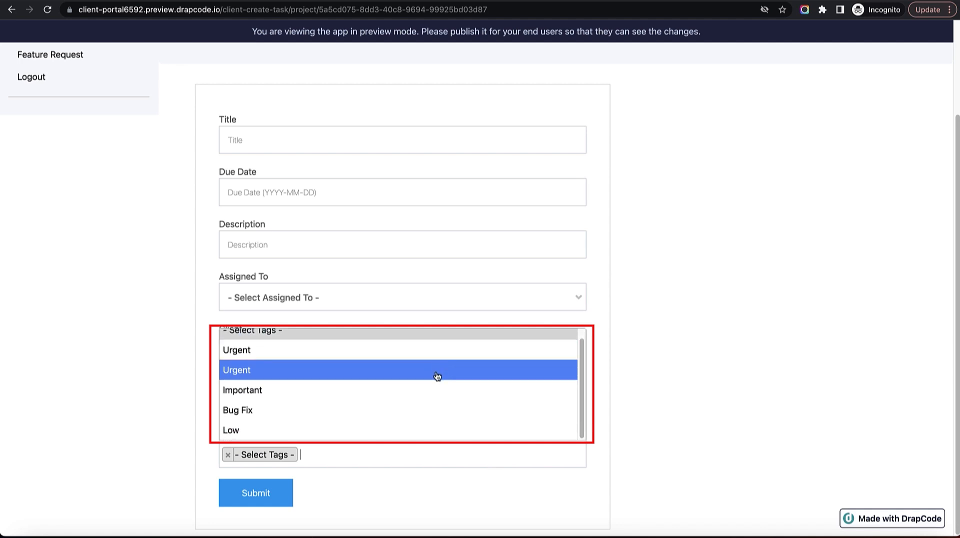
{"action": "left_click", "coordinate": [599, 377]}
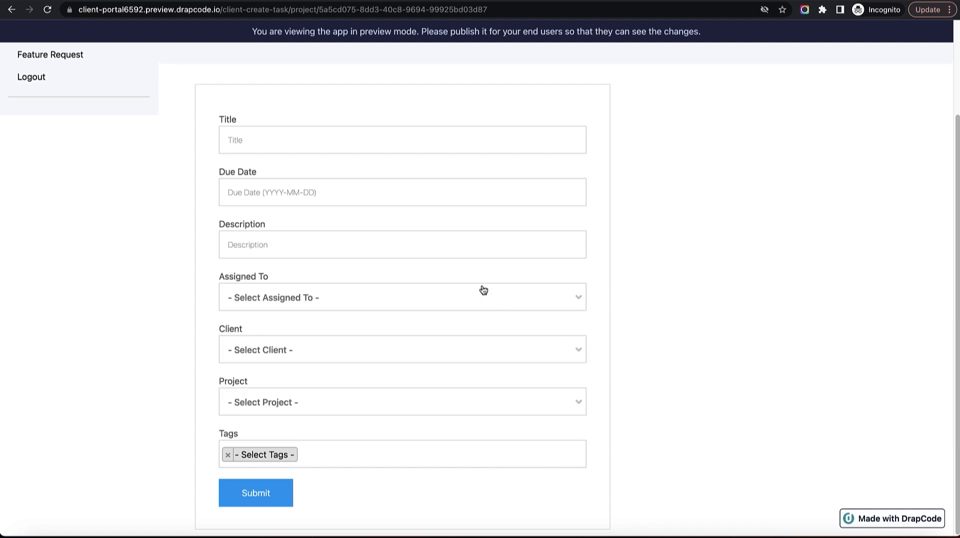
{"action": "left_click", "coordinate": [328, 302]}
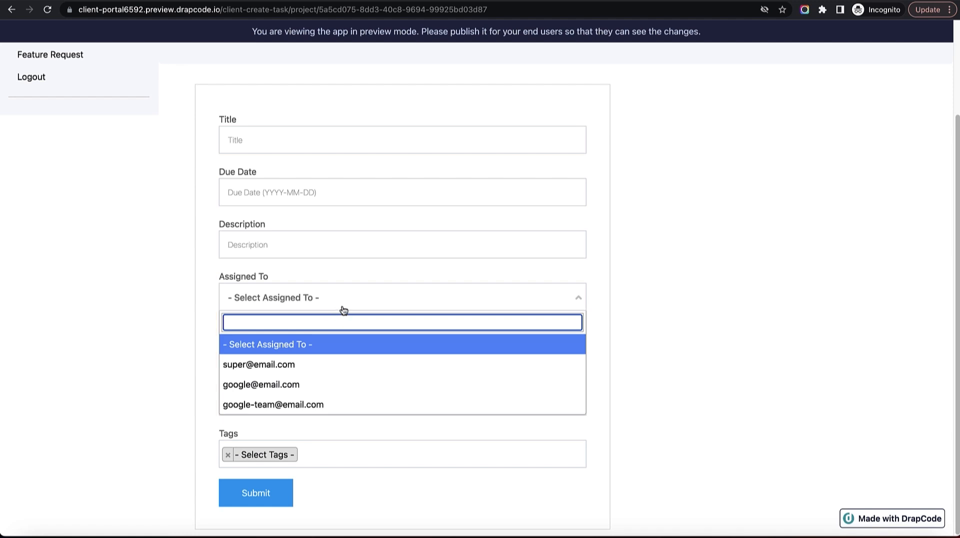
{"action": "left_click", "coordinate": [610, 317]}
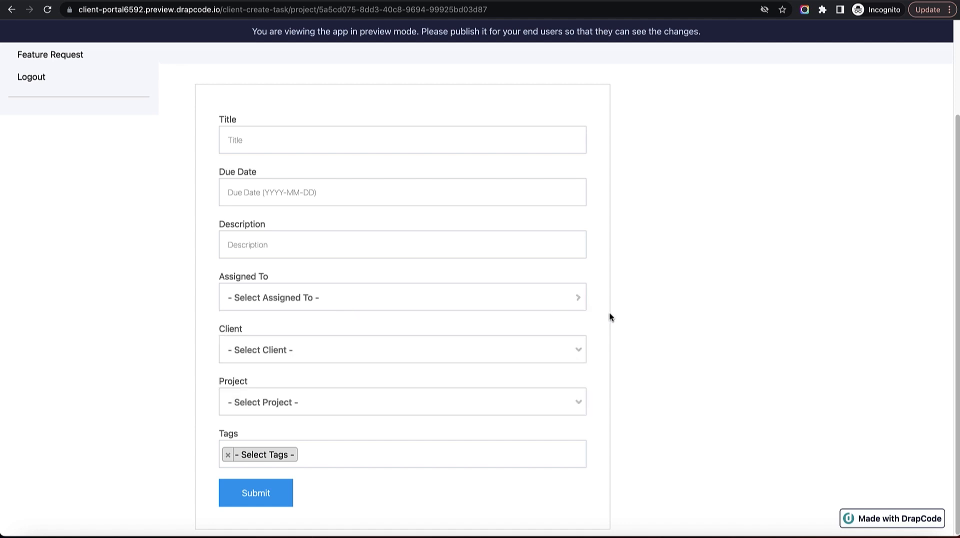
{"action": "left_click", "coordinate": [452, 351]}
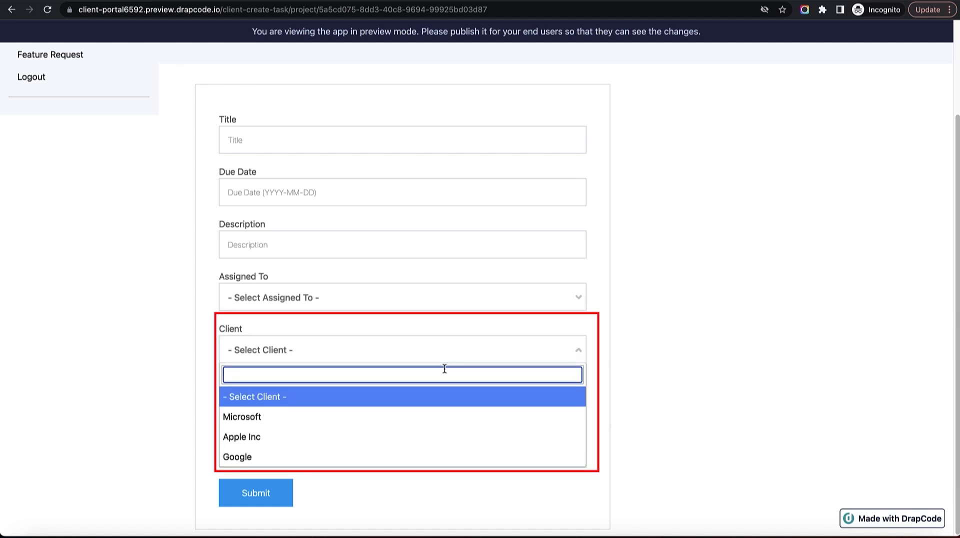
{"action": "left_click", "coordinate": [590, 385]}
{"action": "left_click", "coordinate": [446, 409]}
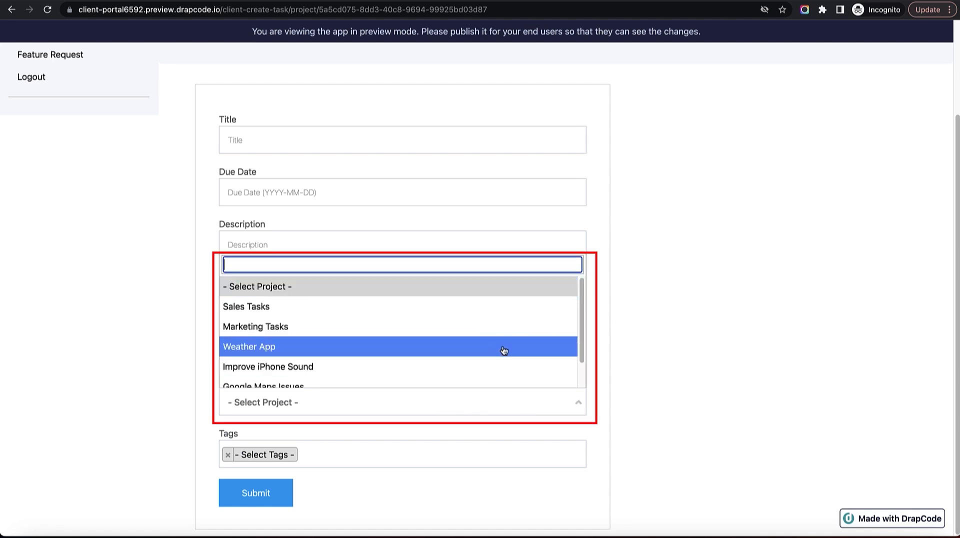
{"action": "left_click", "coordinate": [364, 457]}
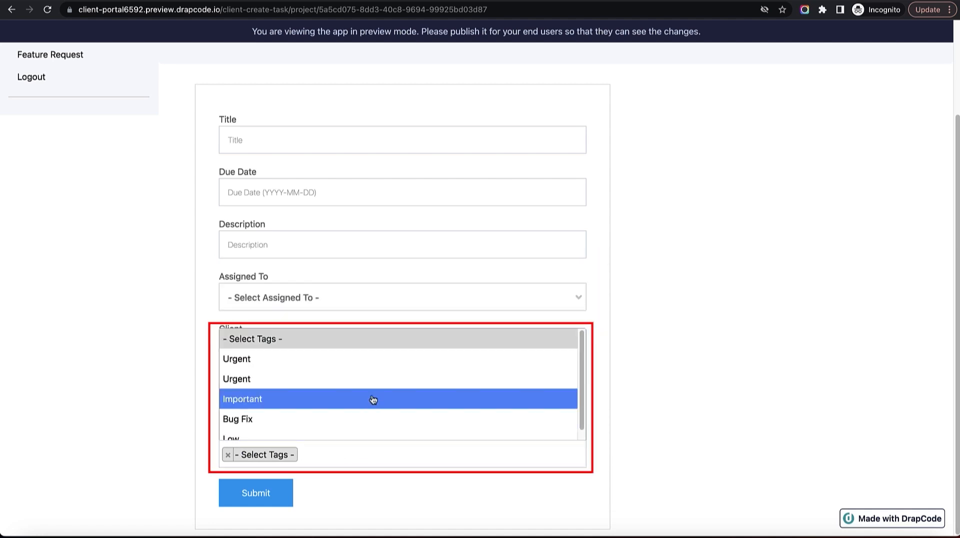
{"action": "scroll", "coordinate": [375, 387], "scroll_direction": "down", "scroll_amount": 1}
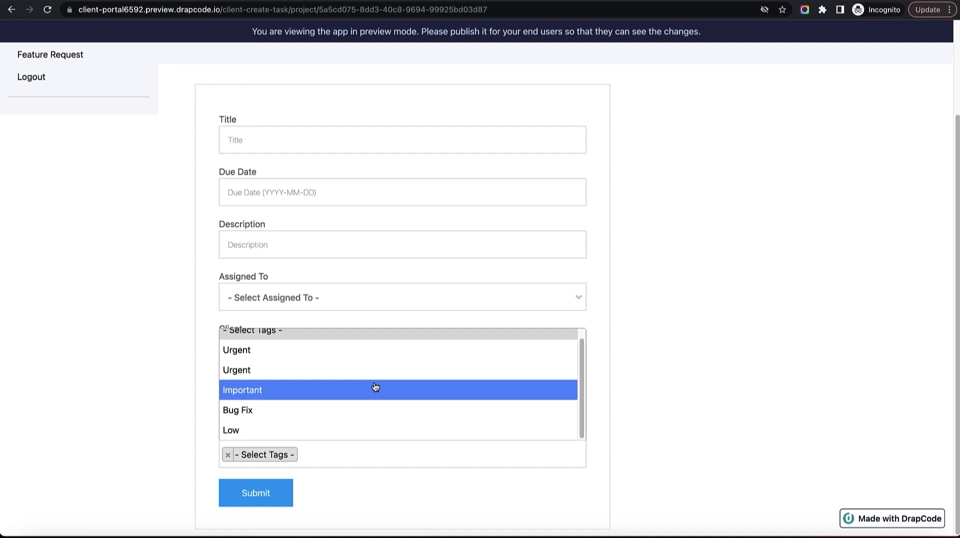
{"action": "left_click", "coordinate": [605, 374]}
{"action": "scroll", "coordinate": [604, 375], "scroll_direction": "up", "scroll_amount": 3}
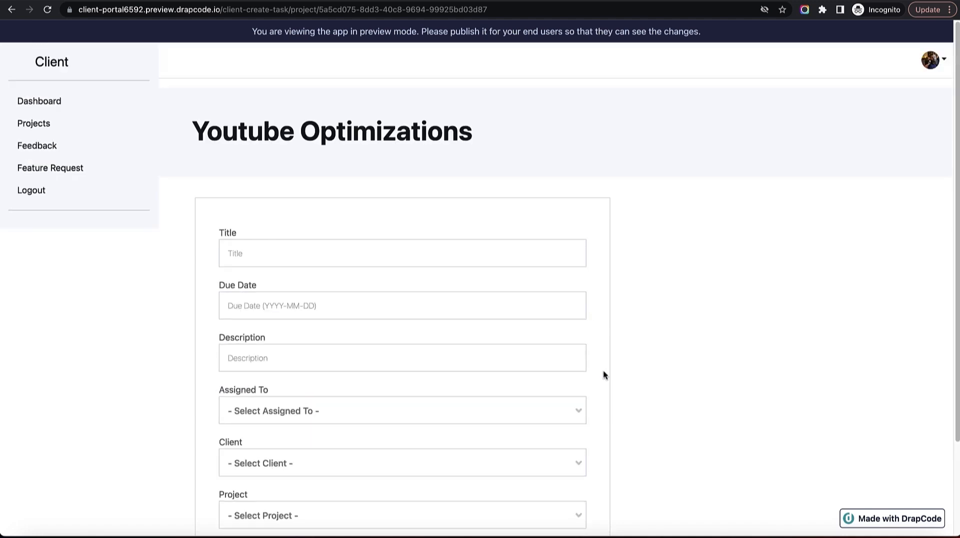
Back in the builder, open Client - Create Task and confirm the Client select's name is client.
{"action": "key", "text": "ctrl+shift+Tab"}
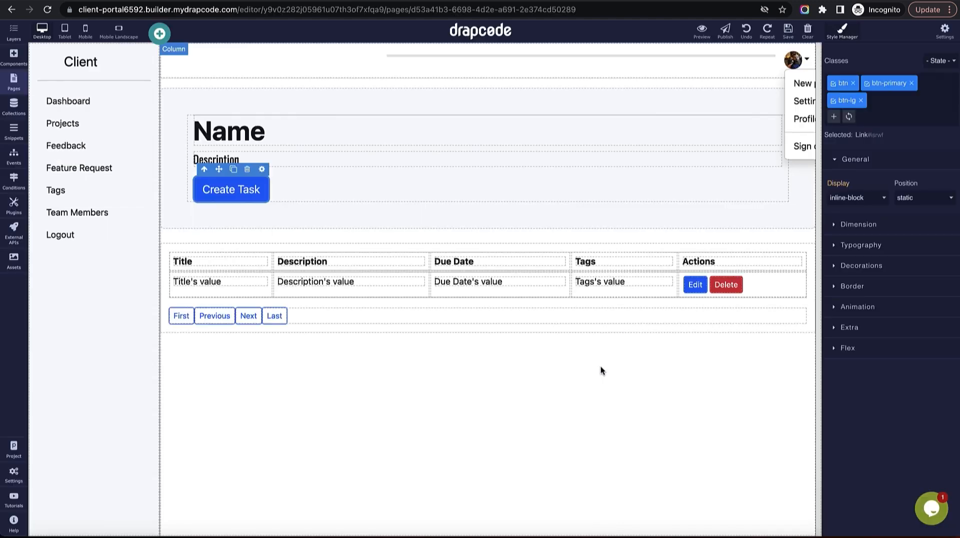
{"action": "left_click", "coordinate": [13, 82]}
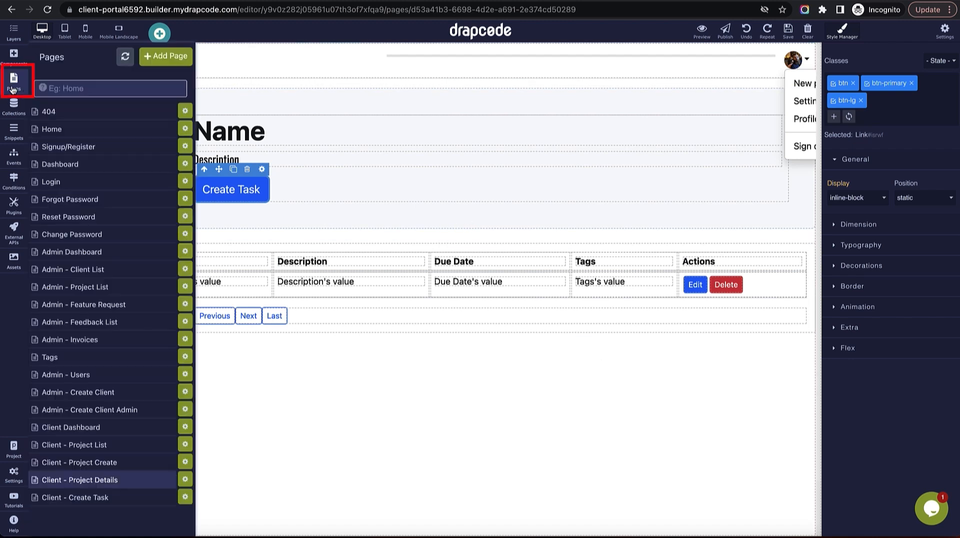
{"action": "left_click", "coordinate": [104, 497]}
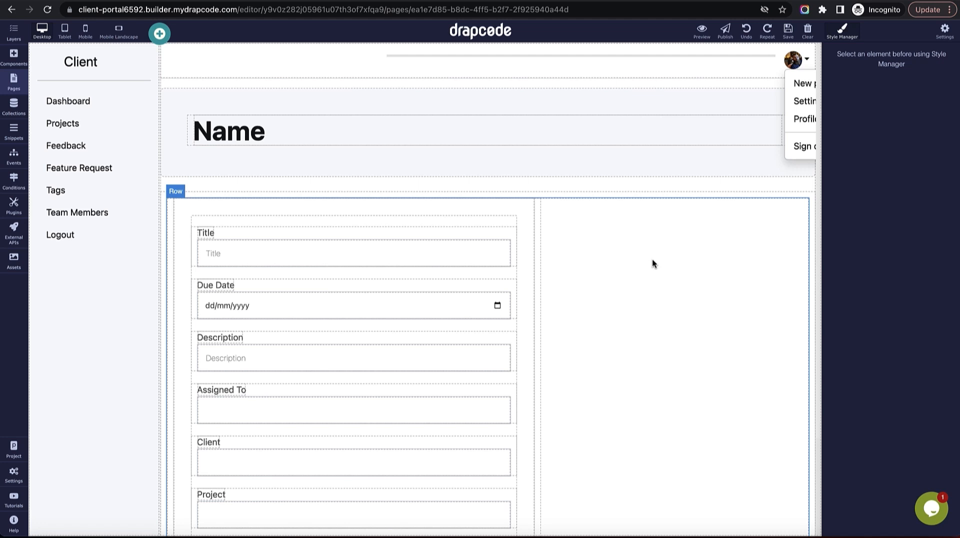
{"action": "scroll", "coordinate": [403, 424], "scroll_direction": "down", "scroll_amount": 2}
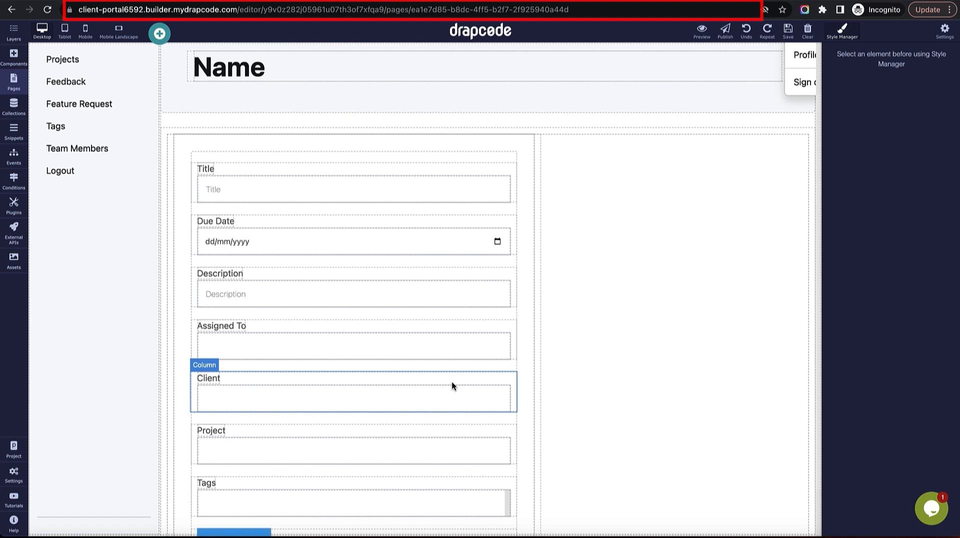
{"action": "left_click", "coordinate": [457, 395]}
{"action": "left_click", "coordinate": [503, 377]}
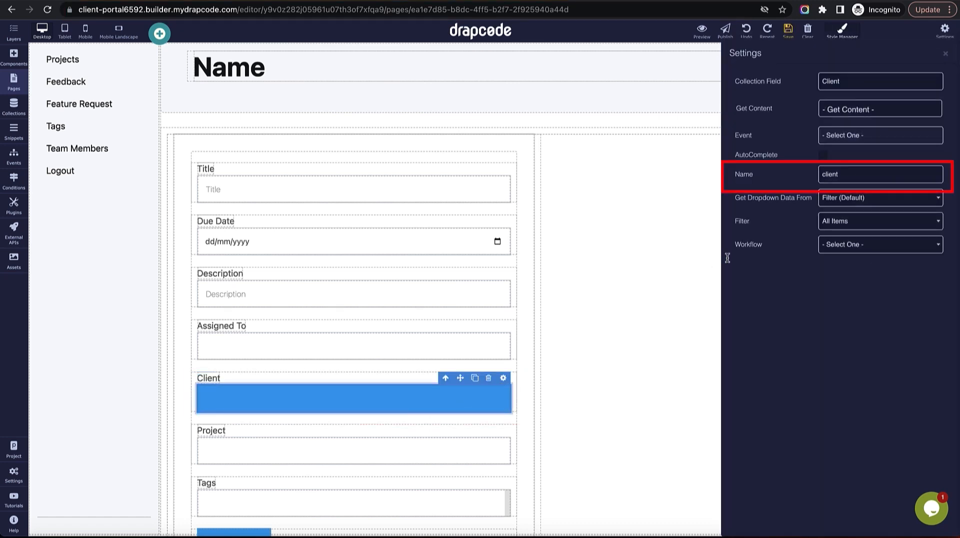
{"action": "double_click", "coordinate": [857, 176]}
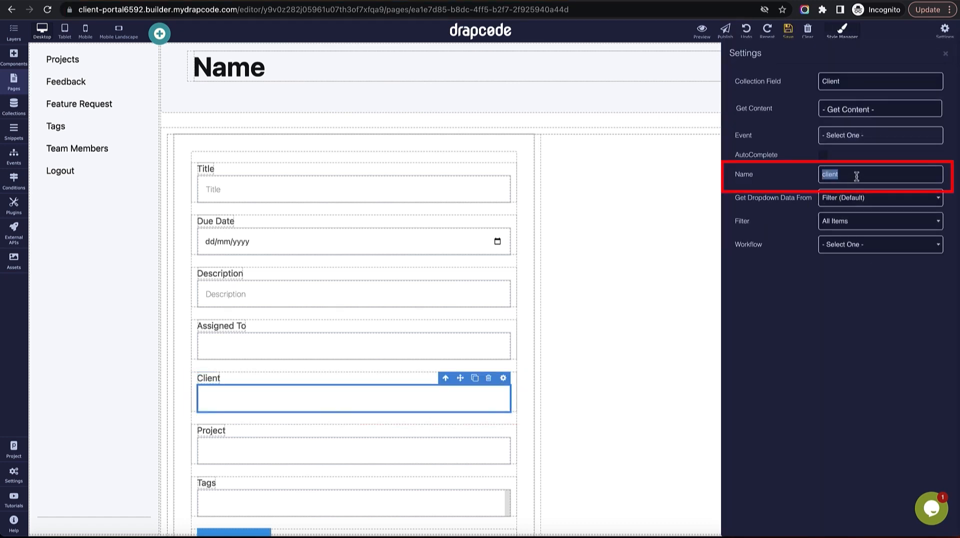
{"action": "left_click", "coordinate": [946, 54]}
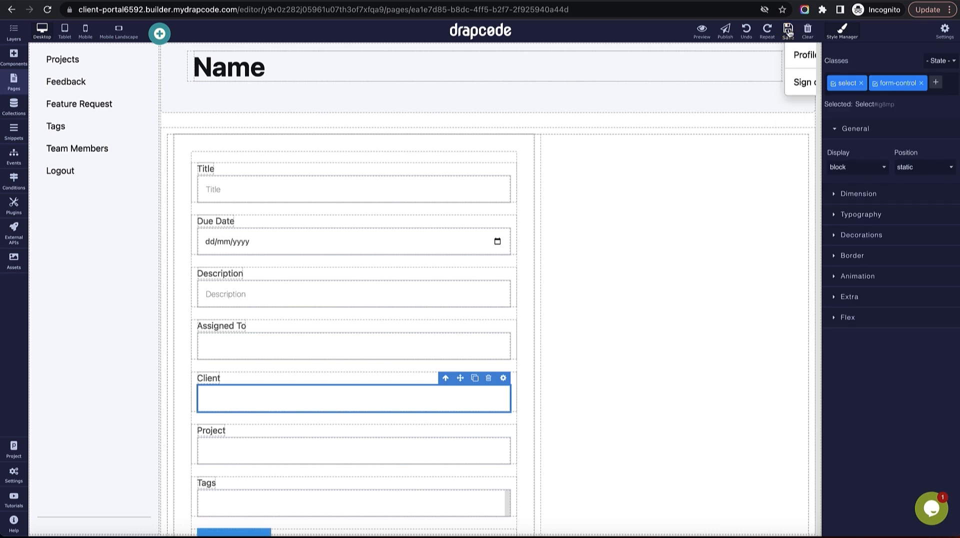
Add an Input above the Client dropdown named email, filled from the logged-in user.
{"action": "left_click", "coordinate": [15, 65]}
{"action": "left_click", "coordinate": [99, 62]}
{"action": "type", "text": "input"}
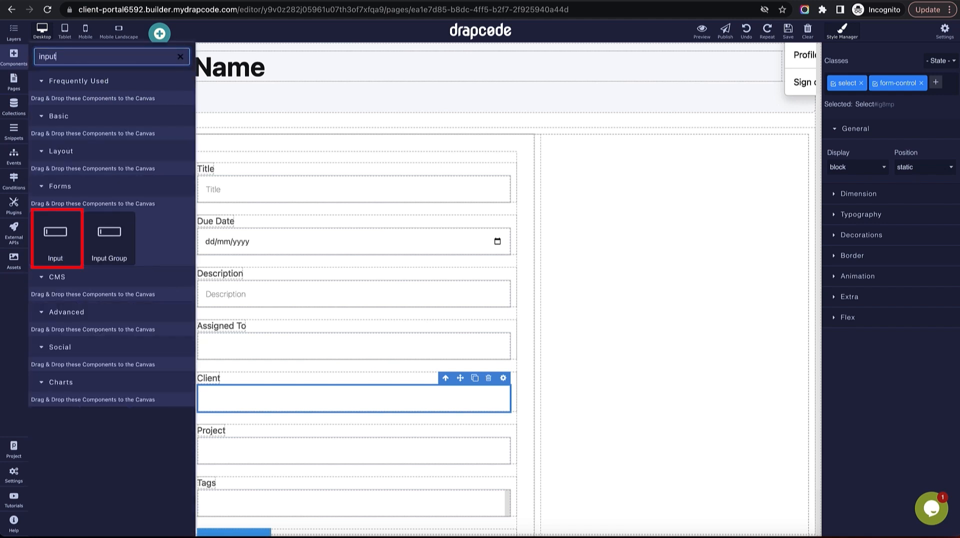
{"action": "left_click", "coordinate": [46, 248]}
{"action": "left_click_drag", "start_coordinate": [59, 239], "coordinate": [310, 368]}
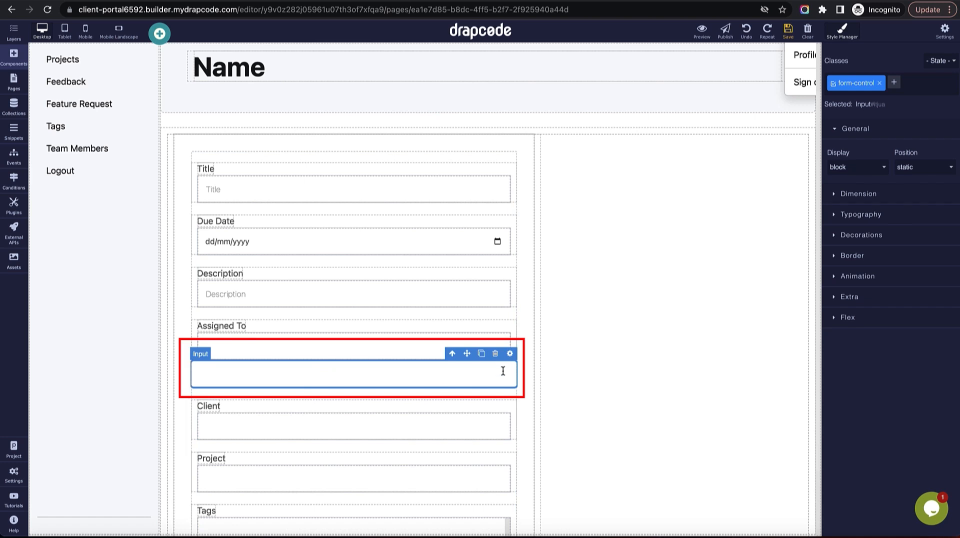
{"action": "left_click", "coordinate": [510, 354]}
{"action": "double_click", "coordinate": [860, 160]}
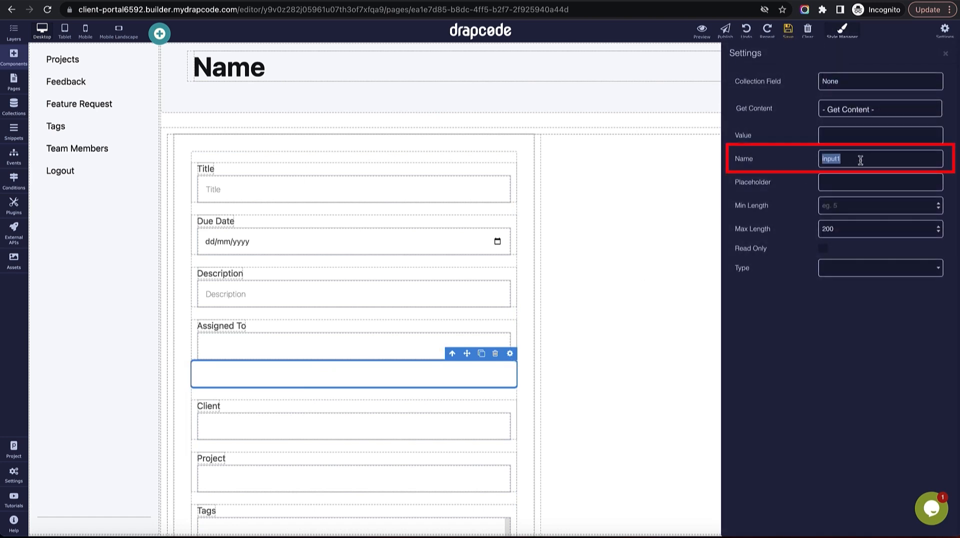
{"action": "type", "text": "email"}
{"action": "left_click", "coordinate": [875, 109]}
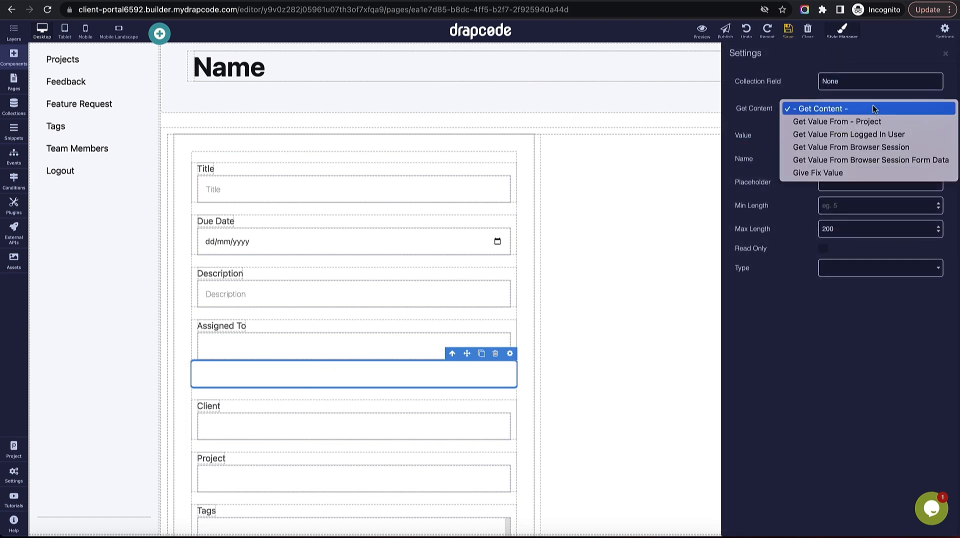
{"action": "left_click", "coordinate": [860, 138]}
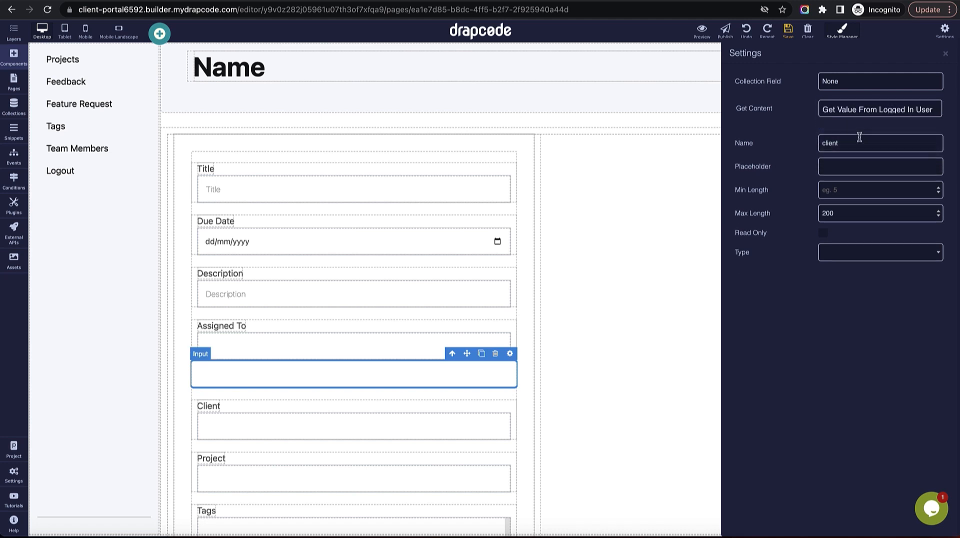
{"action": "left_click", "coordinate": [794, 33]}
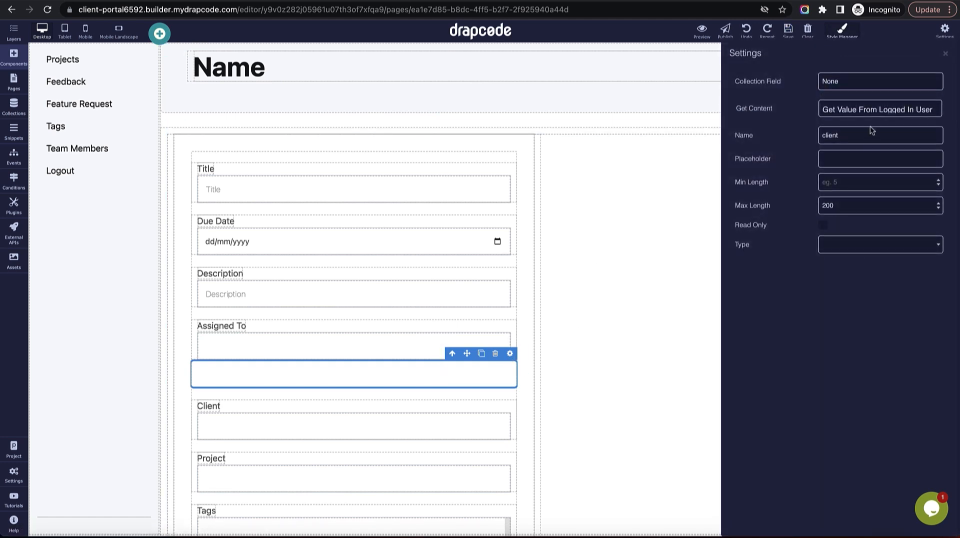
Change that input's content source to the Project's Client:Id.
{"action": "left_click", "coordinate": [870, 110]}
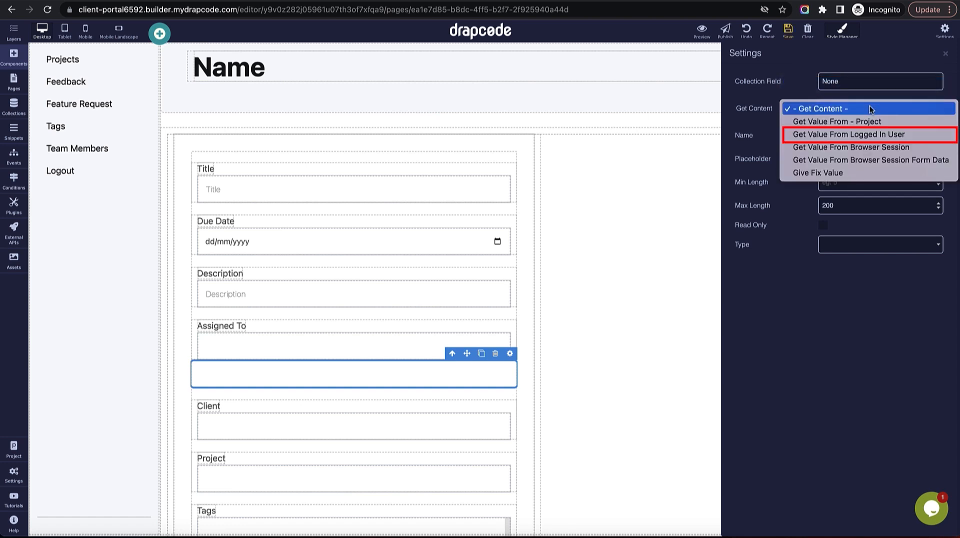
{"action": "left_click", "coordinate": [874, 131]}
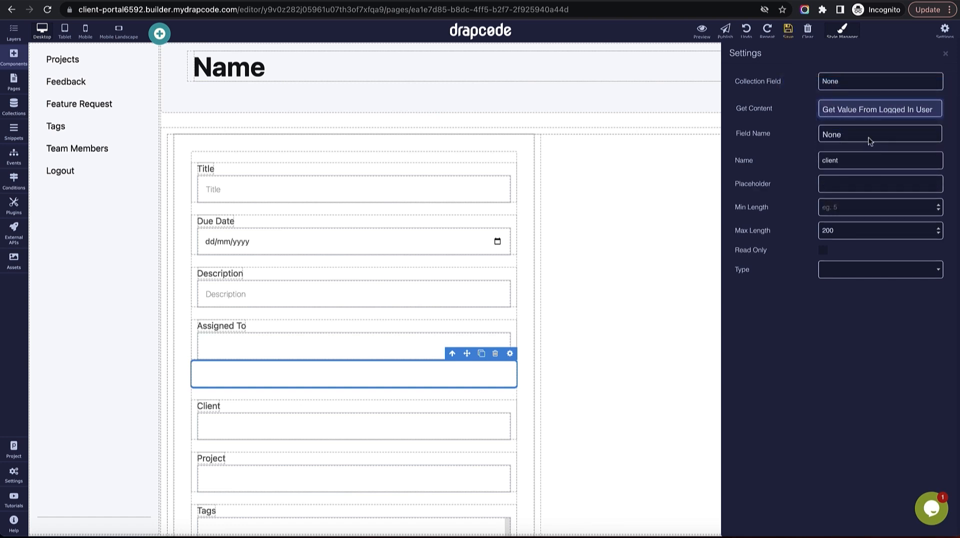
{"action": "left_click", "coordinate": [867, 116]}
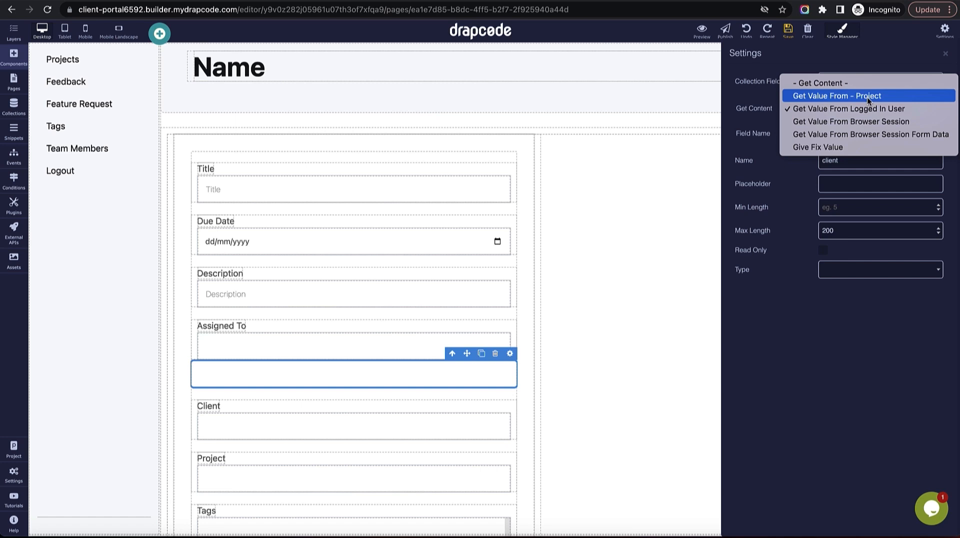
{"action": "left_click", "coordinate": [867, 97]}
{"action": "left_click", "coordinate": [872, 109]}
{"action": "left_click", "coordinate": [870, 120]}
{"action": "left_click", "coordinate": [877, 132]}
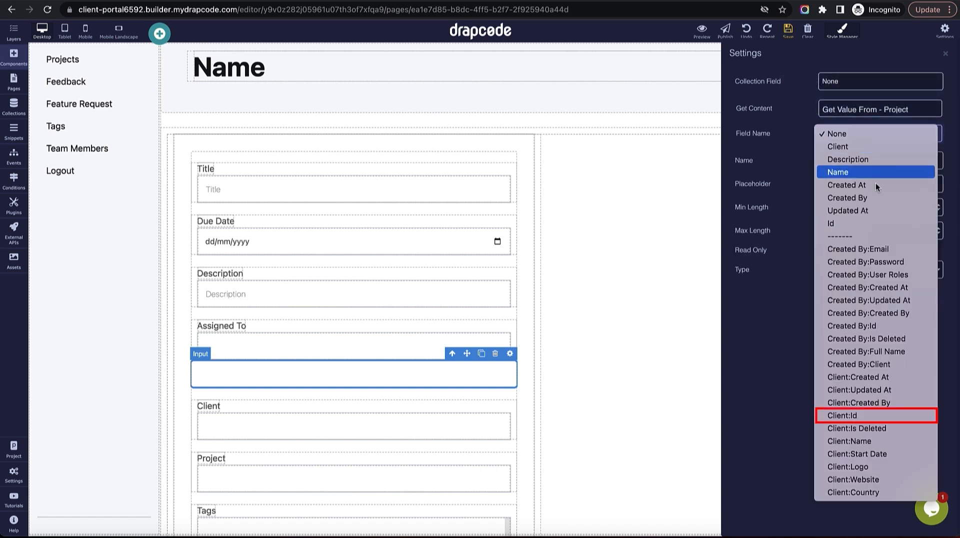
{"action": "left_click", "coordinate": [874, 415]}
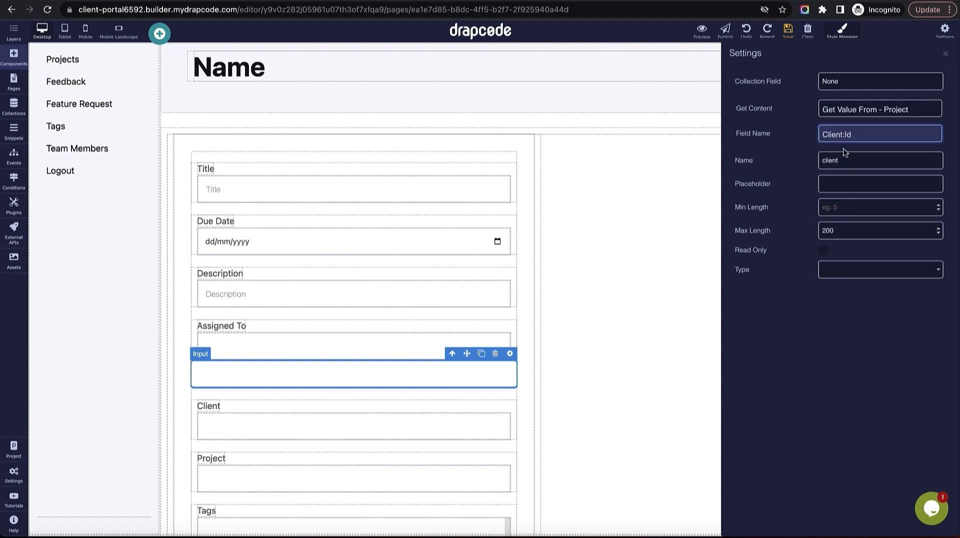
{"action": "left_click", "coordinate": [890, 57]}
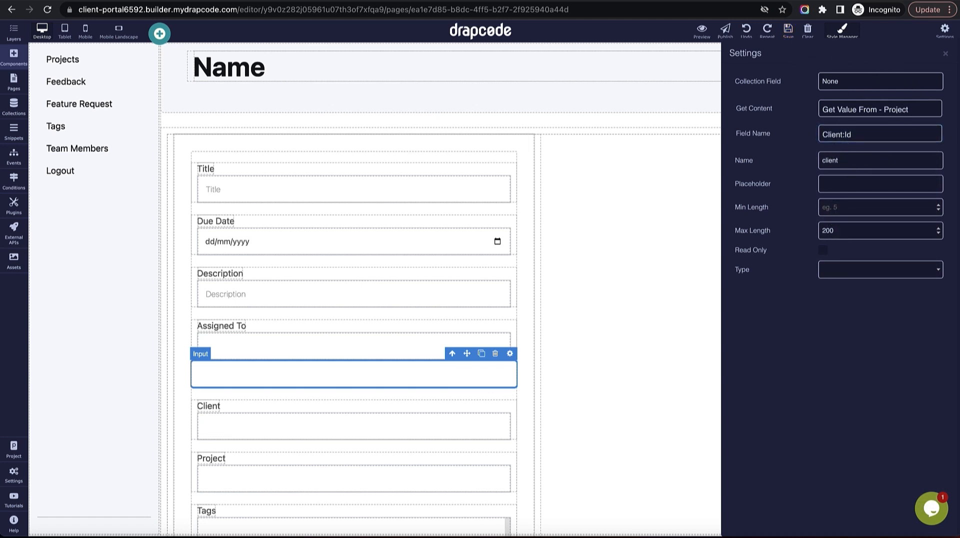
{"action": "left_click", "coordinate": [946, 54]}
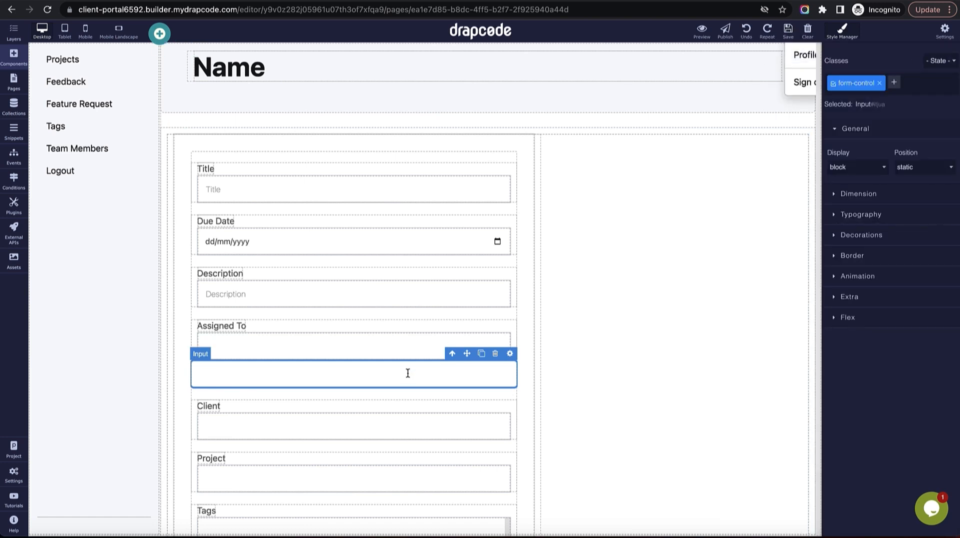
Delete the old Client dropdown and confirm the Project dropdown's name is project.
{"action": "left_click", "coordinate": [391, 405]}
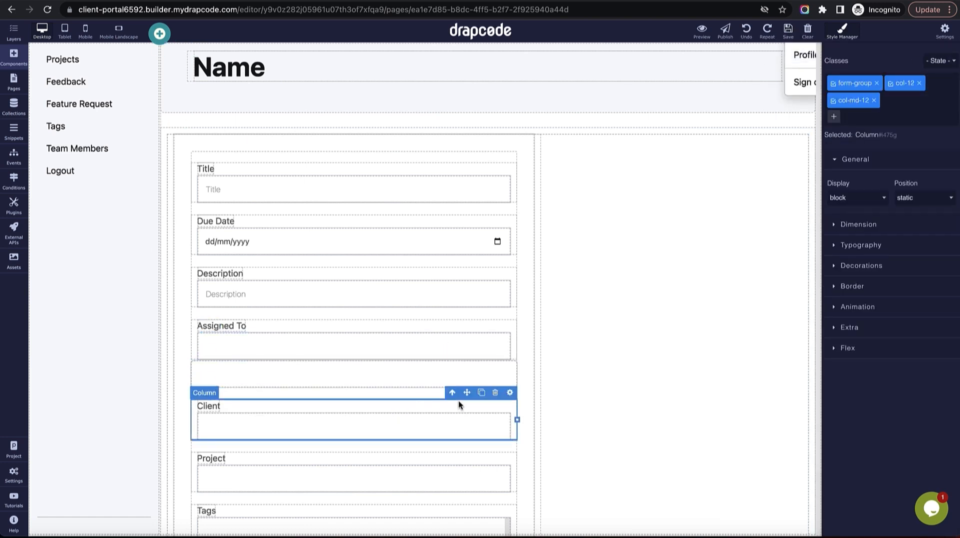
{"action": "left_click", "coordinate": [495, 396]}
{"action": "left_click", "coordinate": [404, 419]}
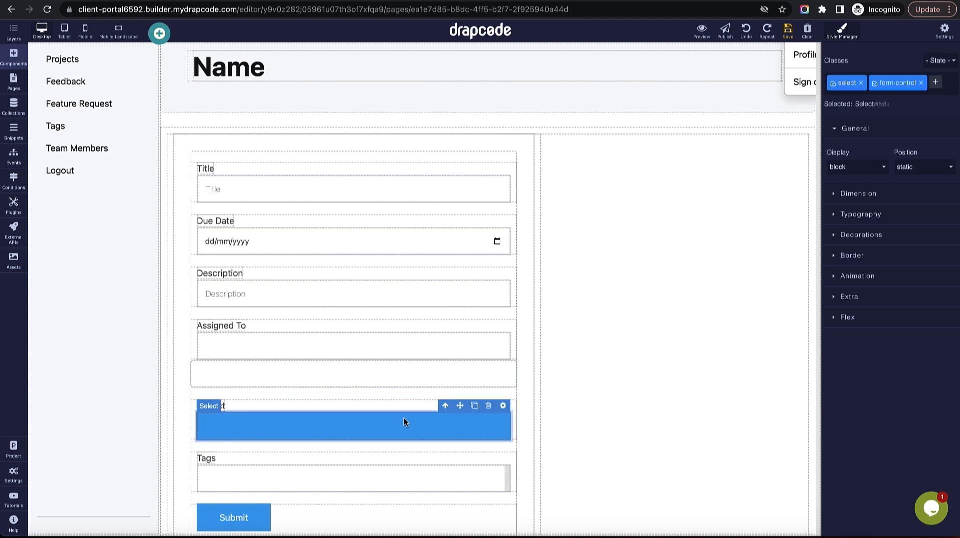
{"action": "left_click", "coordinate": [504, 406]}
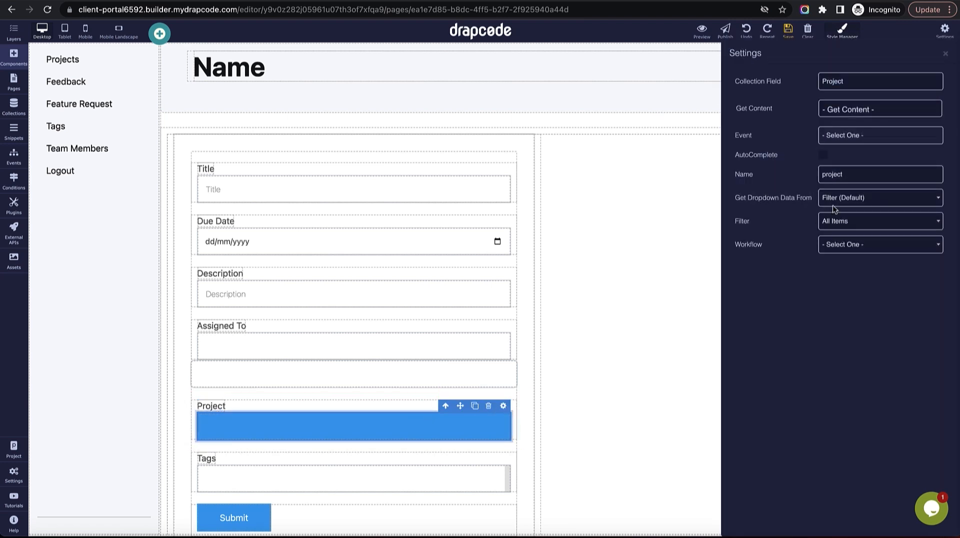
{"action": "double_click", "coordinate": [865, 173]}
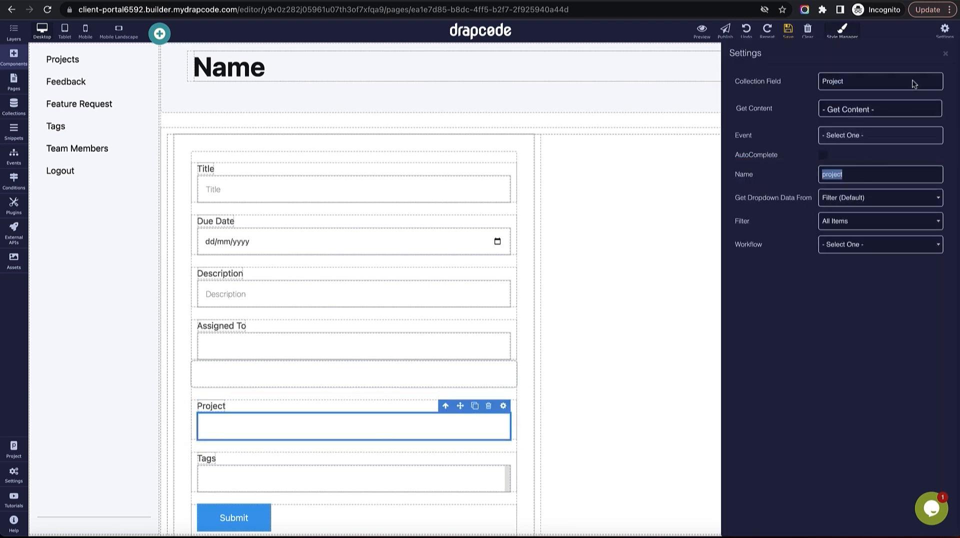
{"action": "left_click", "coordinate": [945, 53]}
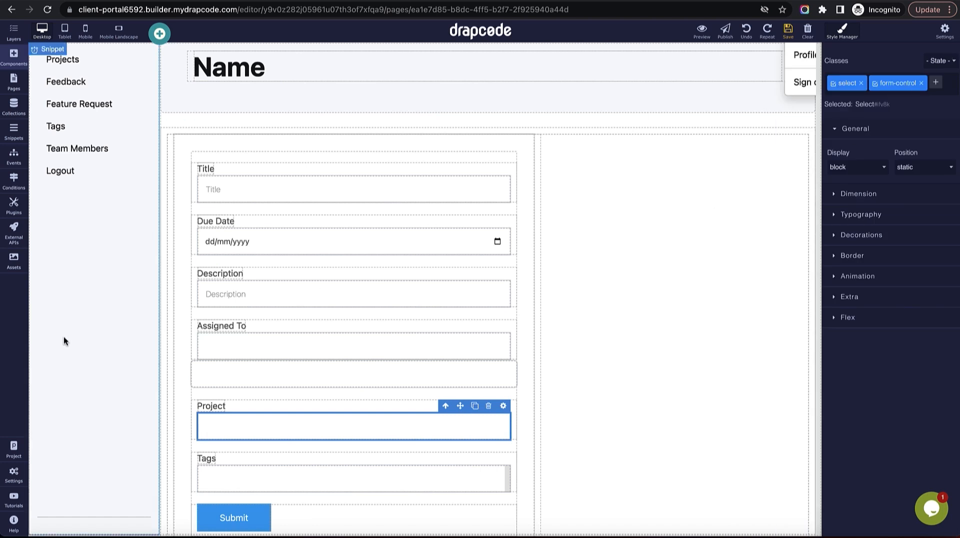
Add an Input below the Project dropdown named project, filled from the Project's Id, and save.
{"action": "left_click", "coordinate": [14, 65]}
{"action": "left_click_drag", "start_coordinate": [58, 239], "coordinate": [256, 443]}
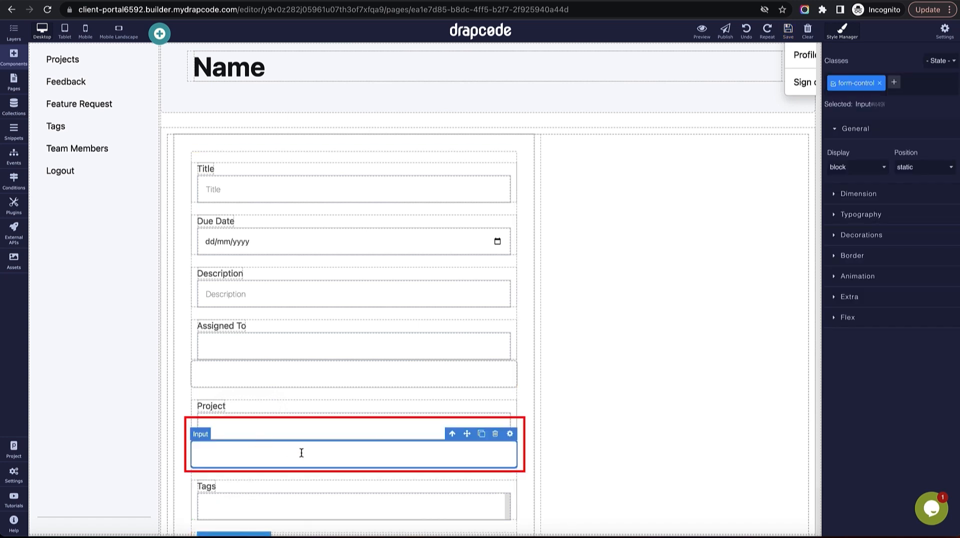
{"action": "left_click", "coordinate": [510, 434]}
{"action": "double_click", "coordinate": [865, 161]}
{"action": "type", "text": "project"}
{"action": "left_click", "coordinate": [868, 111]}
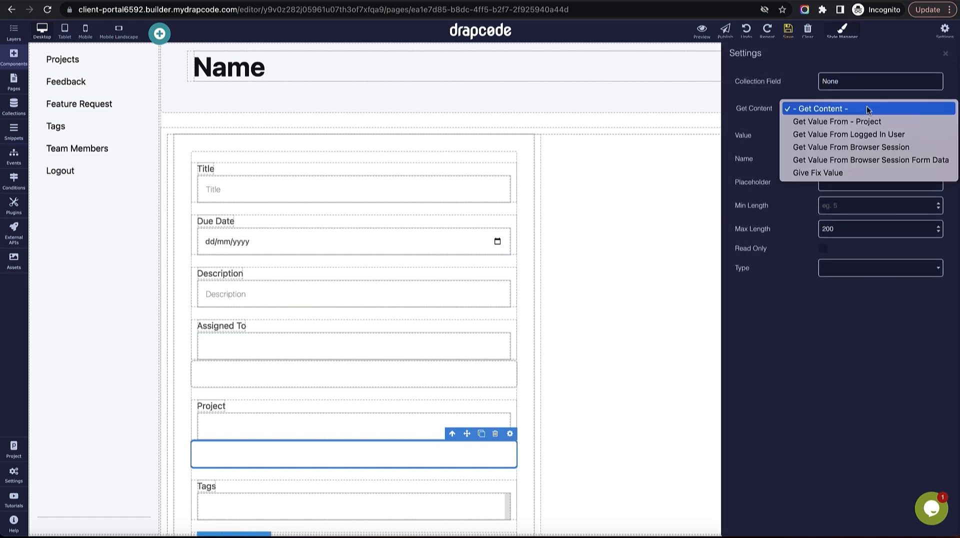
{"action": "left_click", "coordinate": [869, 121]}
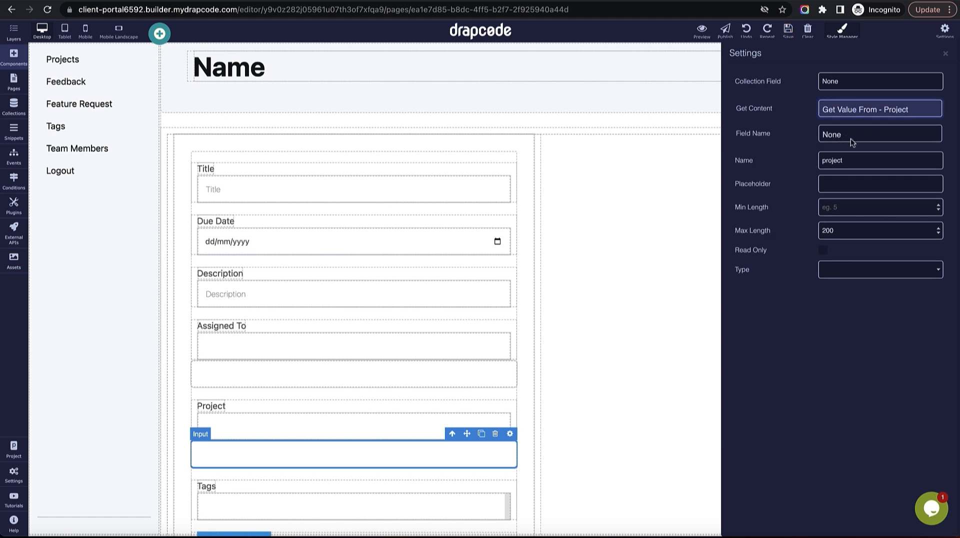
{"action": "left_click", "coordinate": [852, 137]}
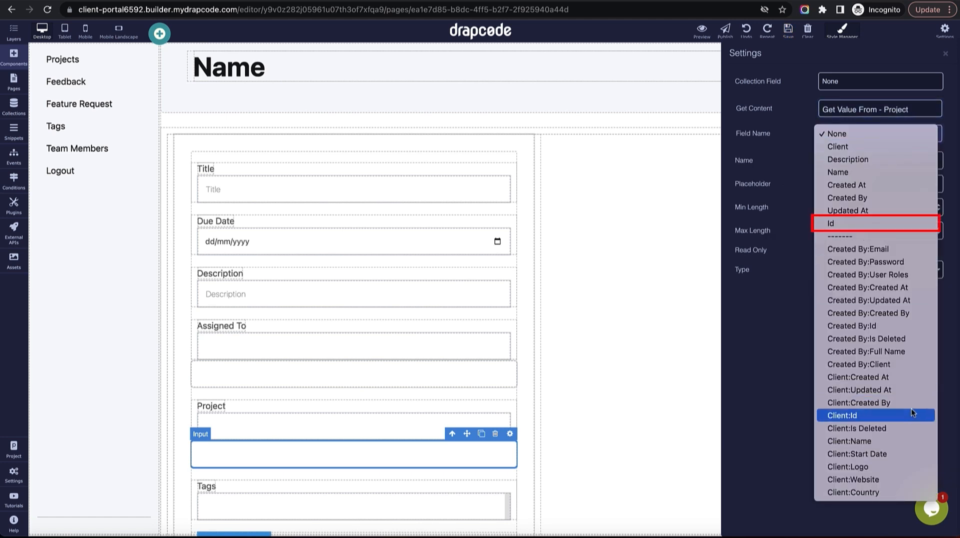
{"action": "left_click", "coordinate": [886, 224]}
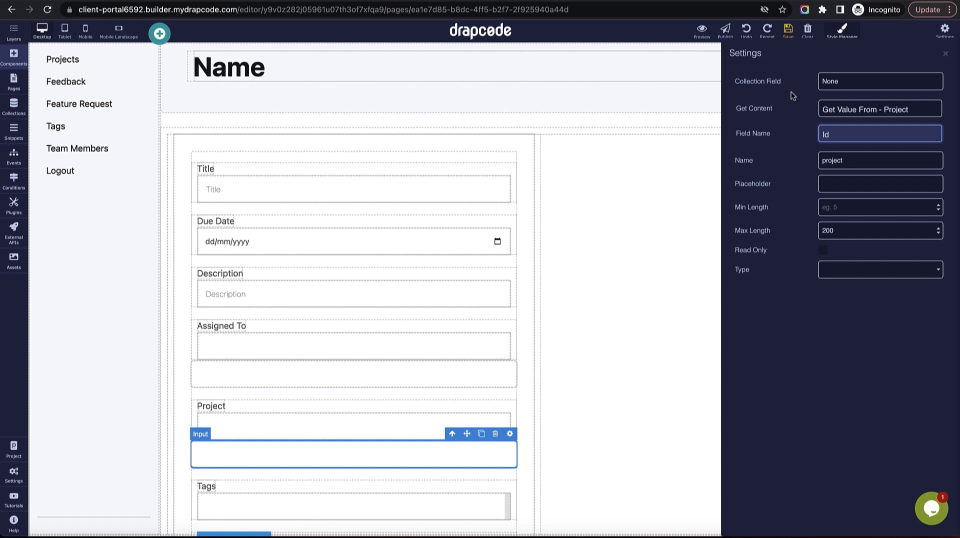
{"action": "left_click", "coordinate": [795, 74]}
{"action": "left_click", "coordinate": [789, 33]}
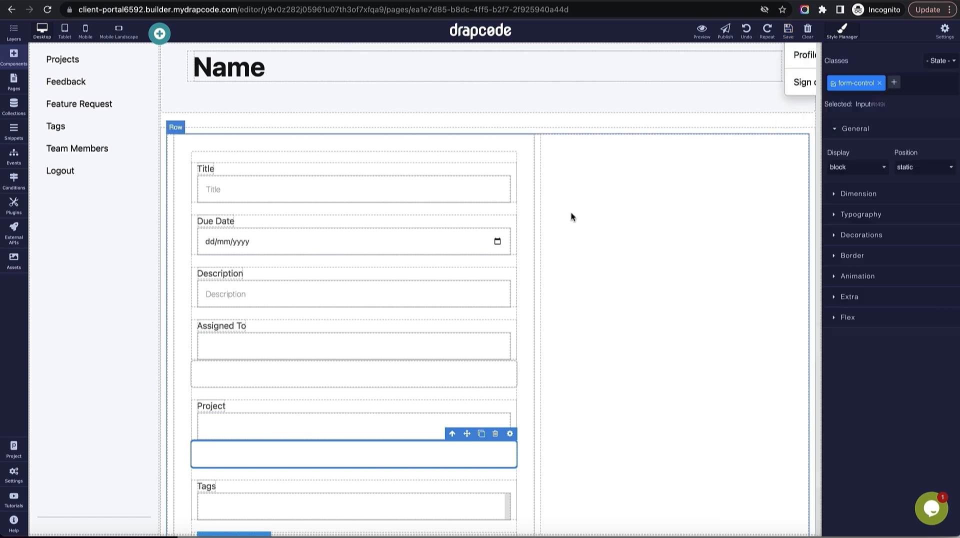
Delete the Project dropdown, save the page, and reload the preview.
{"action": "left_click", "coordinate": [470, 410]}
{"action": "left_click", "coordinate": [495, 391]}
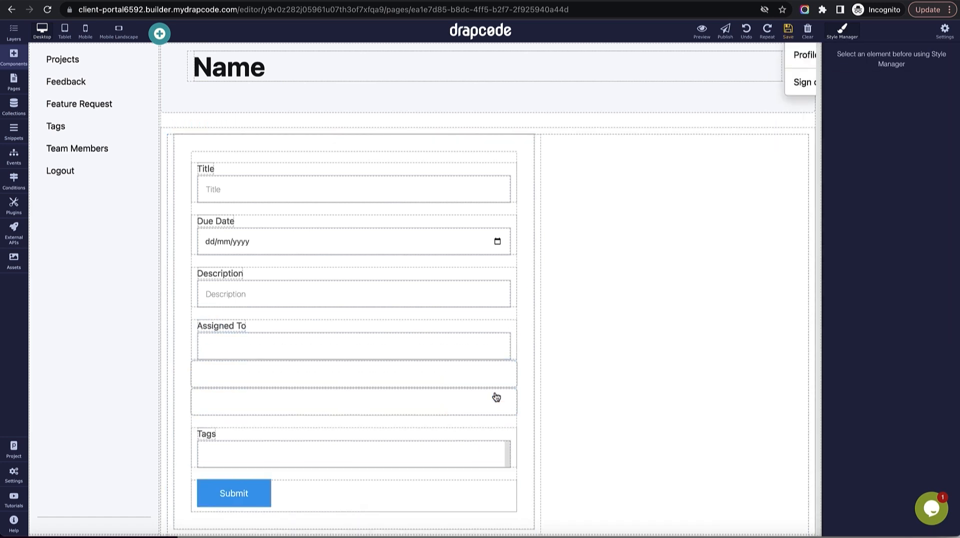
{"action": "left_click", "coordinate": [787, 30]}
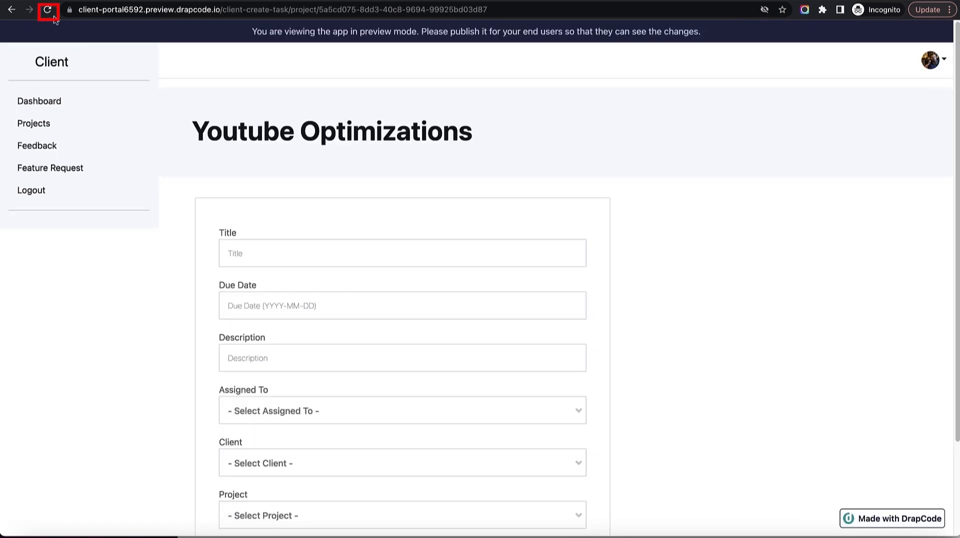
{"action": "left_click", "coordinate": [48, 11]}
Set the client ID input's type to hidden.
{"action": "scroll", "coordinate": [571, 292], "scroll_direction": "down", "scroll_amount": 3}
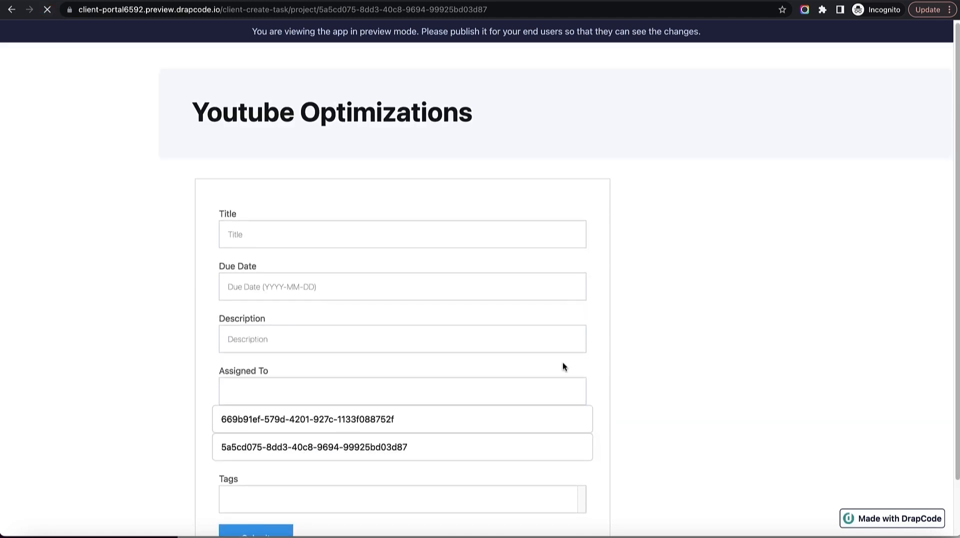
{"action": "left_click", "coordinate": [434, 356]}
{"action": "left_click", "coordinate": [432, 389]}
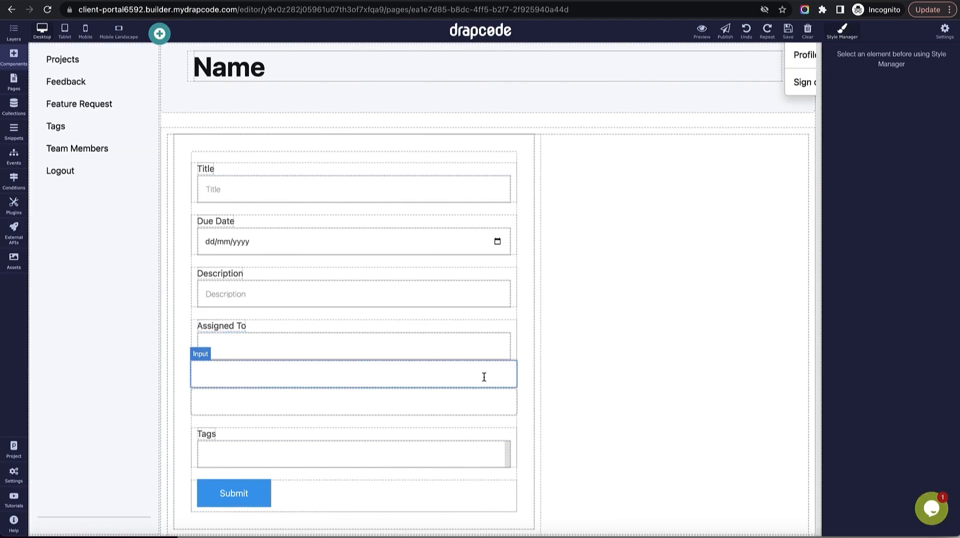
{"action": "left_click", "coordinate": [483, 377]}
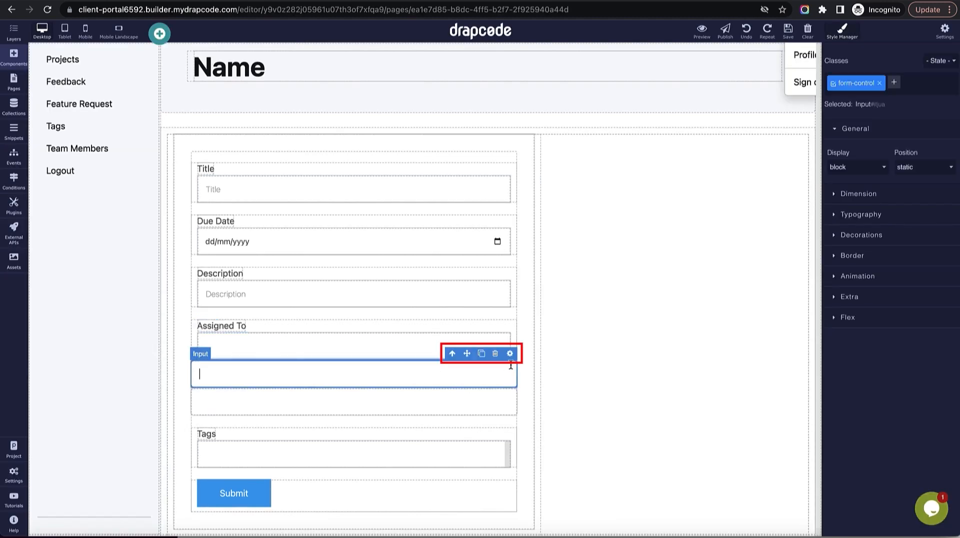
{"action": "left_click", "coordinate": [510, 353]}
{"action": "left_click", "coordinate": [874, 269]}
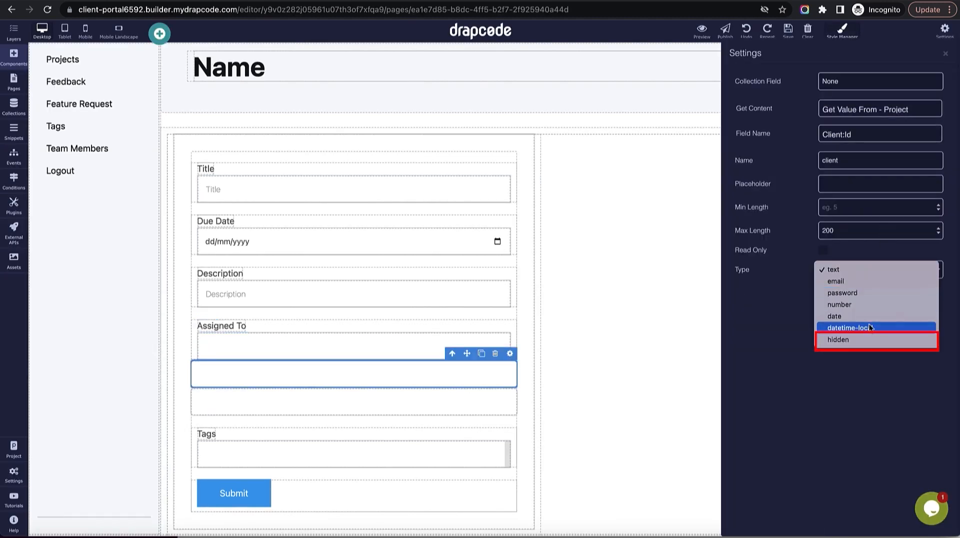
{"action": "left_click", "coordinate": [868, 339]}
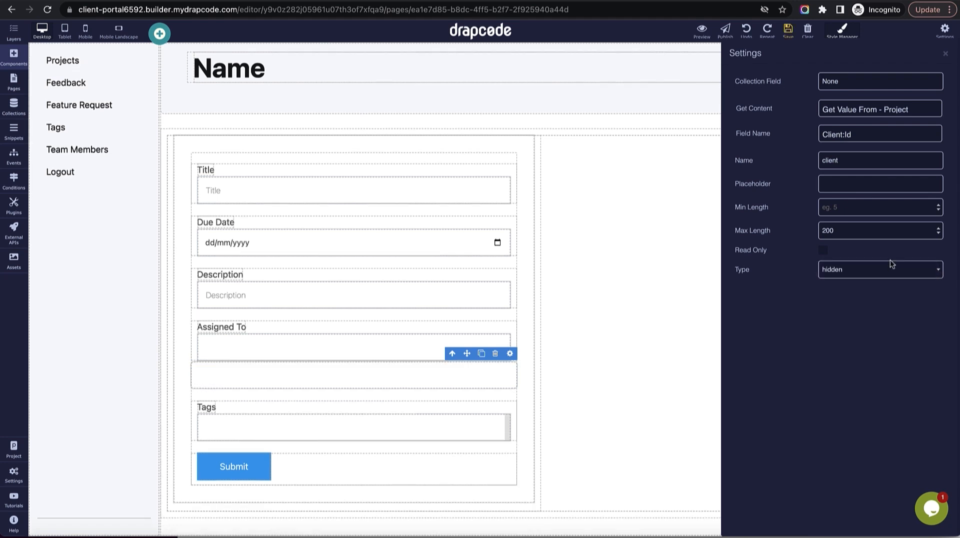
{"action": "left_click", "coordinate": [945, 53]}
Set the project ID input's type to hidden as well.
{"action": "left_click", "coordinate": [484, 375]}
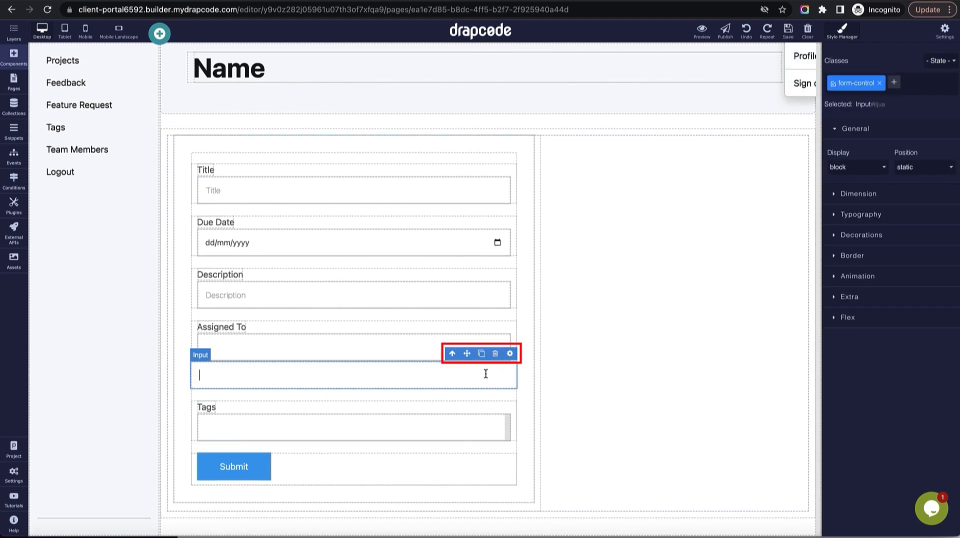
{"action": "left_click", "coordinate": [510, 354]}
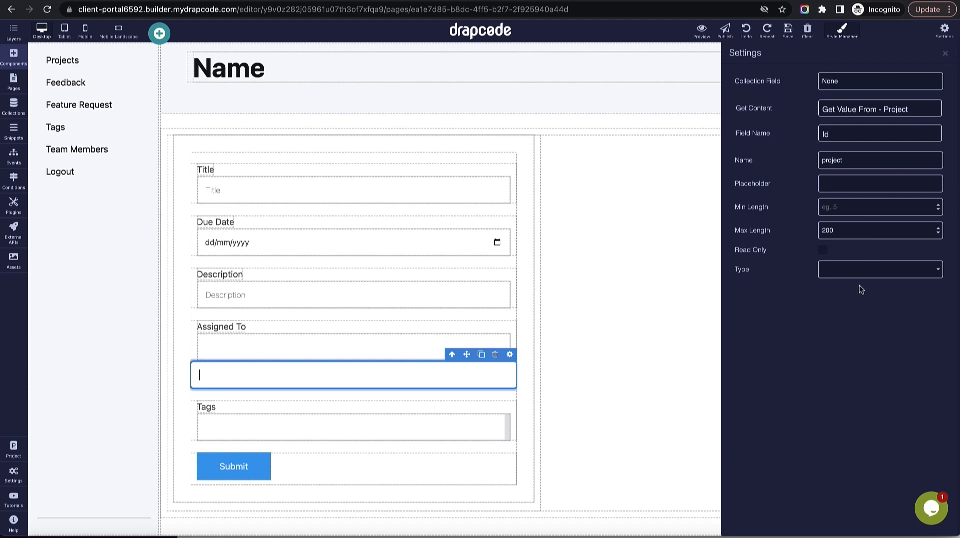
{"action": "left_click", "coordinate": [859, 271]}
{"action": "left_click", "coordinate": [867, 337]}
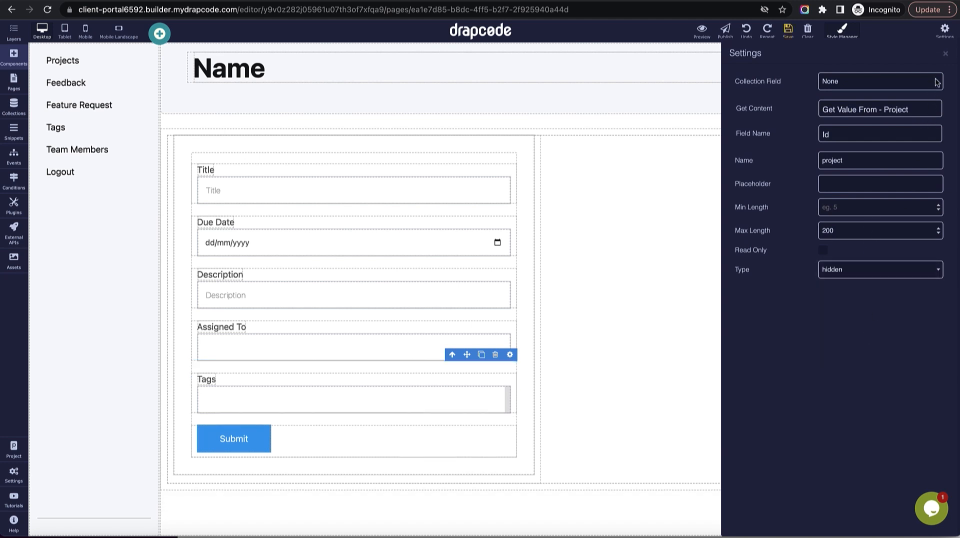
{"action": "left_click", "coordinate": [944, 53]}
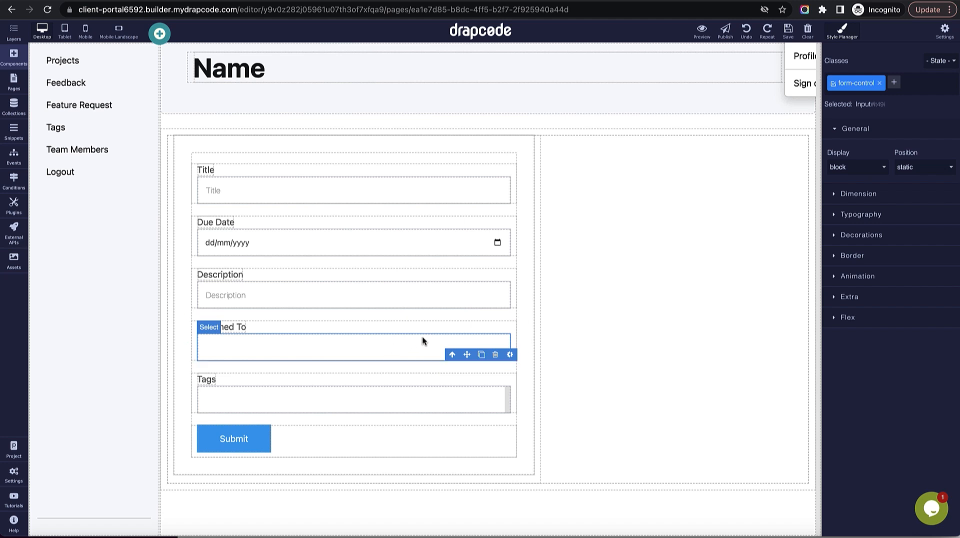
Leave the Assigned To filter on All Items, save the page, and switch to the preview.
{"action": "left_click", "coordinate": [478, 340]}
{"action": "left_click", "coordinate": [504, 327]}
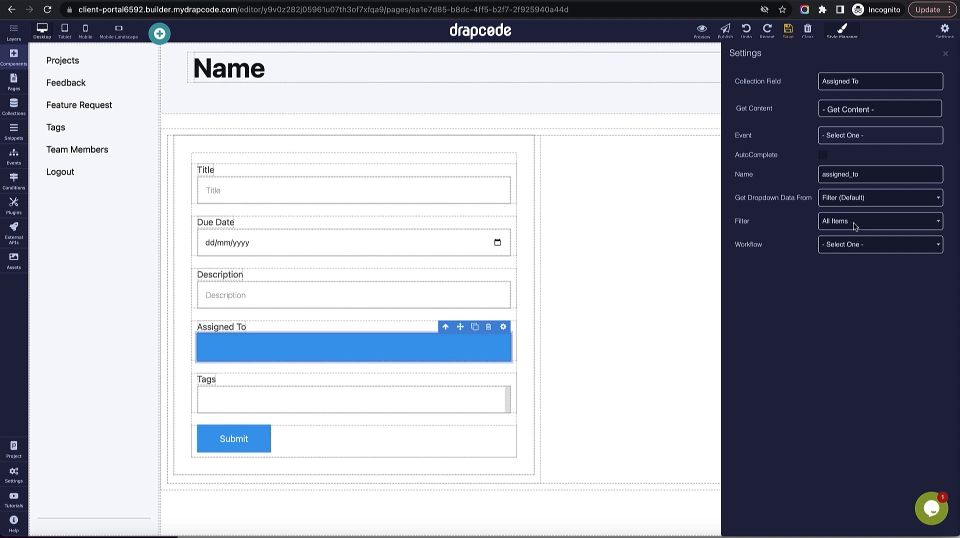
{"action": "left_click", "coordinate": [855, 223]}
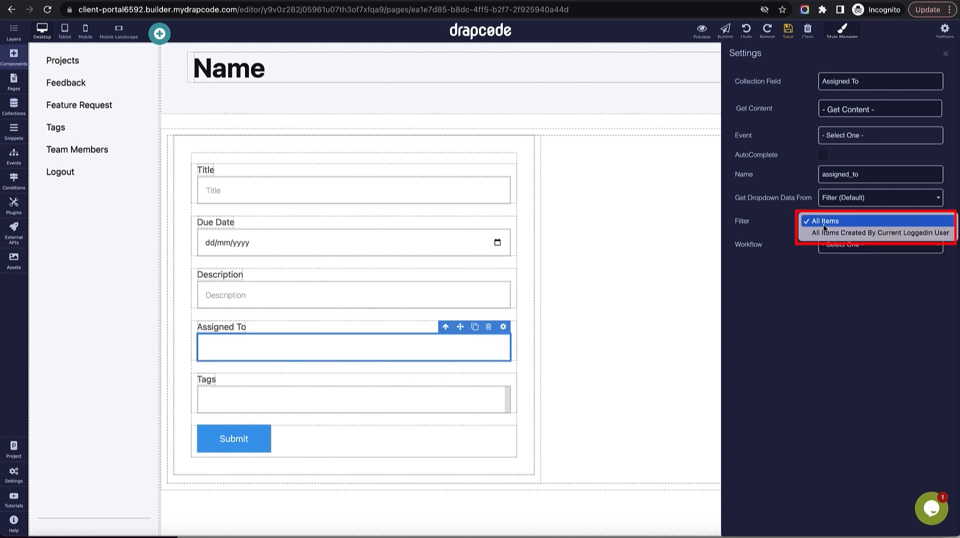
{"action": "left_click", "coordinate": [680, 238]}
{"action": "left_click", "coordinate": [787, 31]}
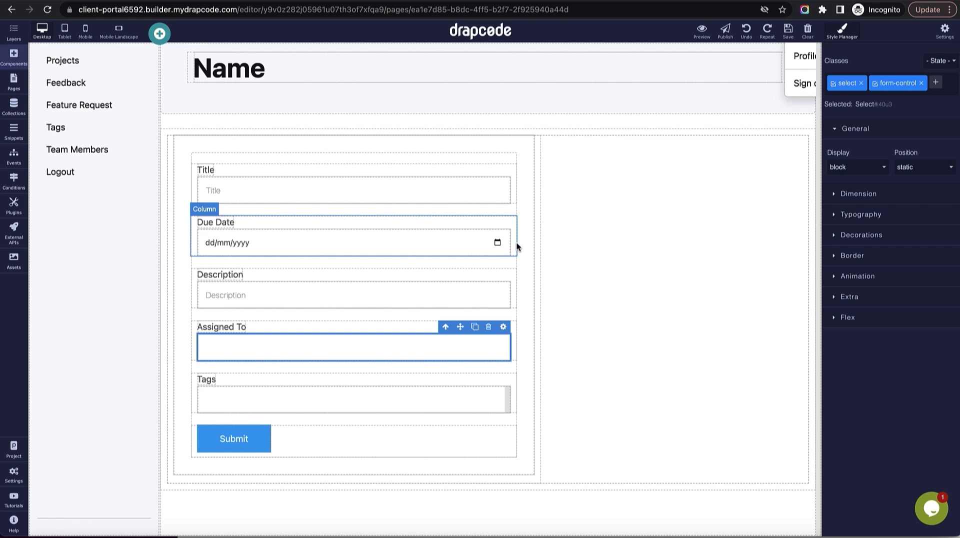
{"action": "left_click", "coordinate": [697, 229]}
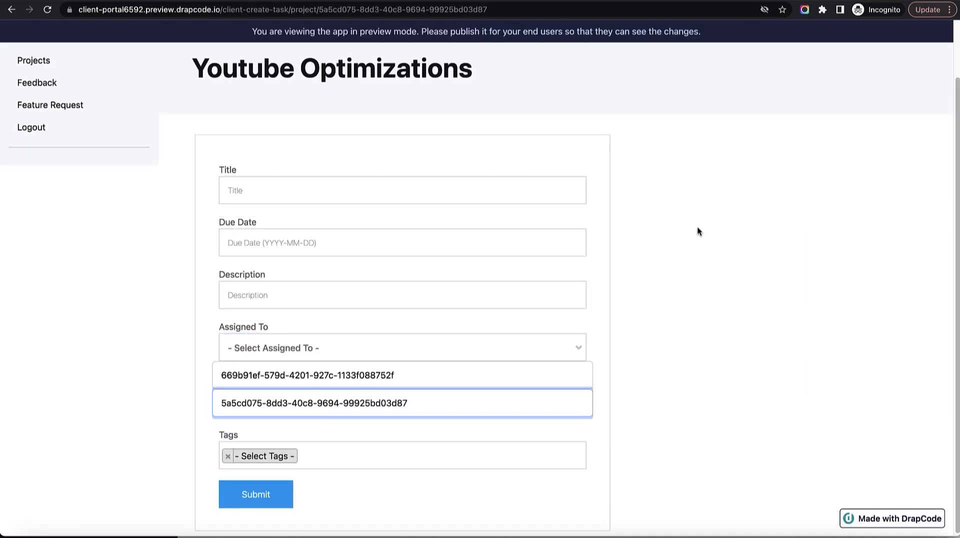
Reload the preview, enter title 'Youtube V1 Changes' and due date 19 May 2023.
{"action": "left_click", "coordinate": [47, 10]}
{"action": "left_click", "coordinate": [352, 192]}
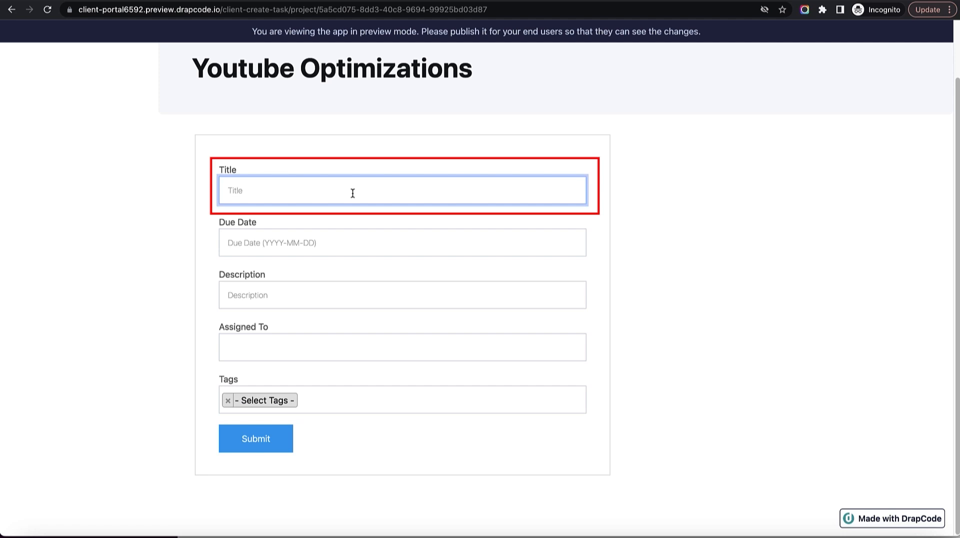
{"action": "type", "text": "Youtube"}
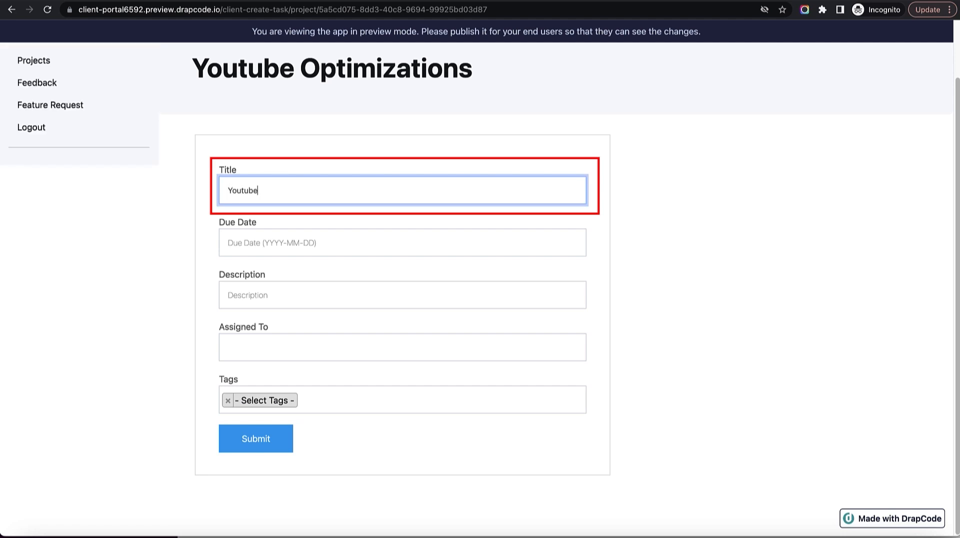
{"action": "type", "text": " V1 Changes"}
{"action": "left_click", "coordinate": [355, 238]}
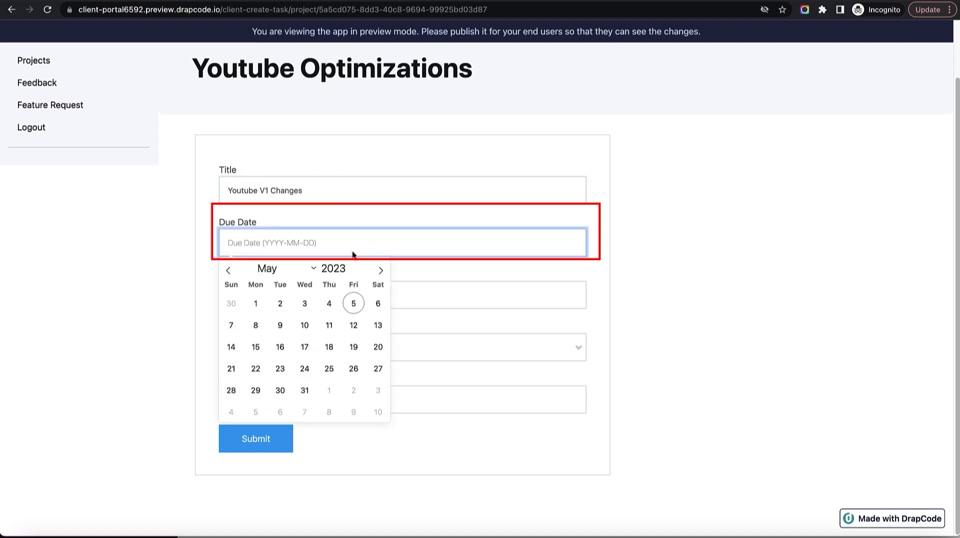
{"action": "left_click", "coordinate": [354, 346]}
Enter description 'Test test Test', assign the second listed user, and tag it Low.
{"action": "left_click", "coordinate": [348, 294]}
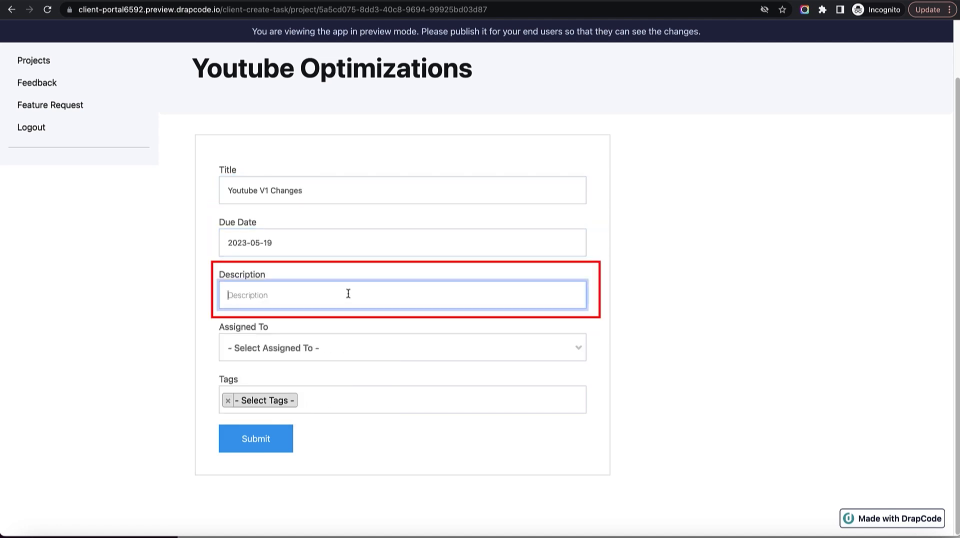
{"action": "type", "text": "Test test Test"}
{"action": "left_click", "coordinate": [401, 352]}
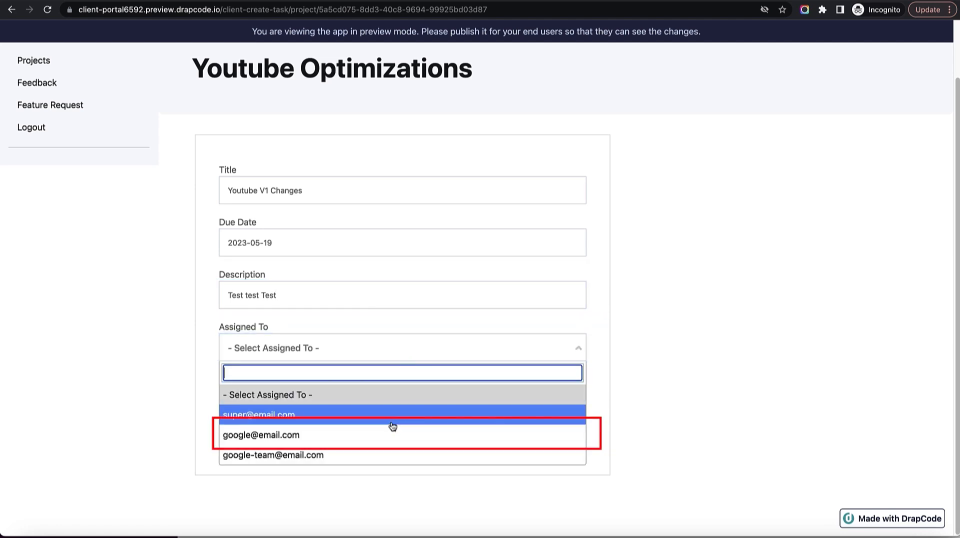
{"action": "left_click", "coordinate": [384, 440]}
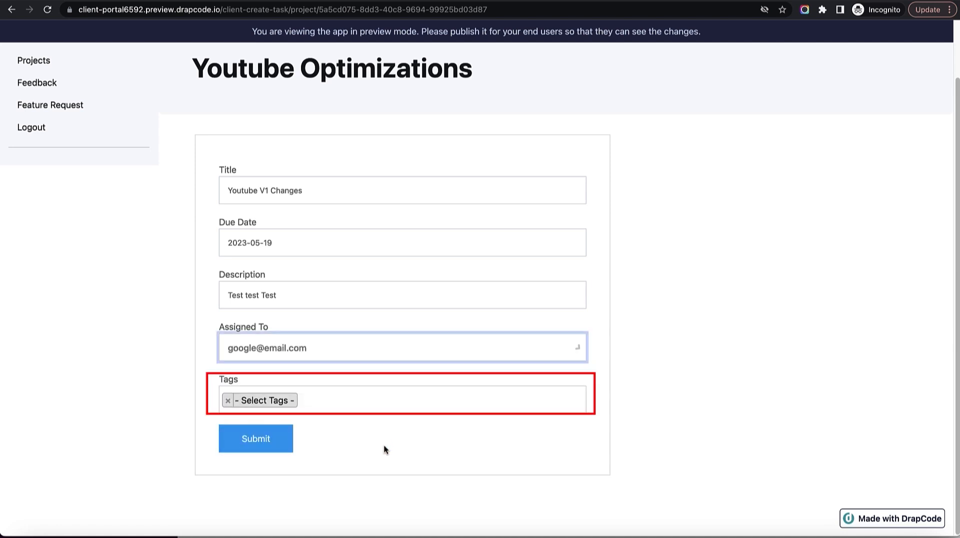
{"action": "left_click", "coordinate": [376, 403]}
{"action": "scroll", "coordinate": [365, 502], "scroll_direction": "down", "scroll_amount": 1}
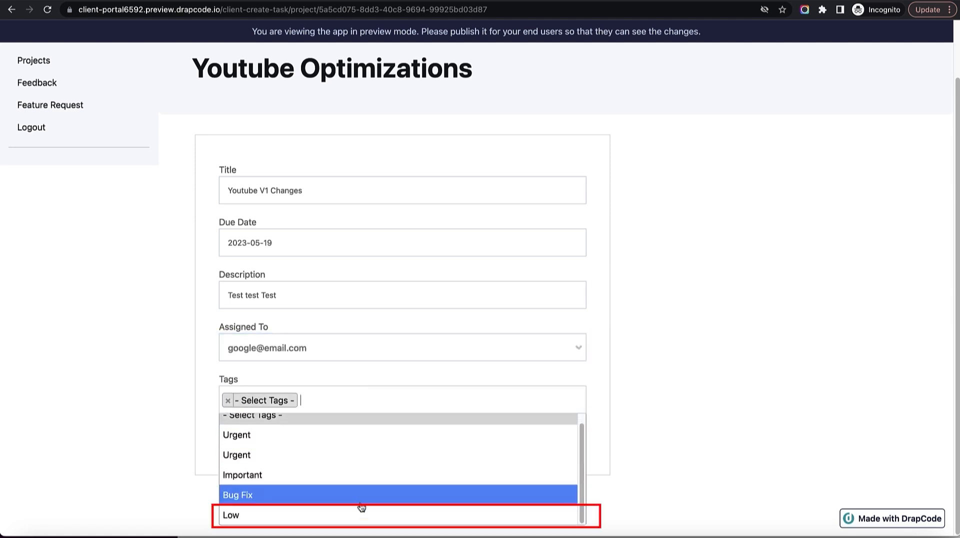
{"action": "left_click", "coordinate": [350, 497]}
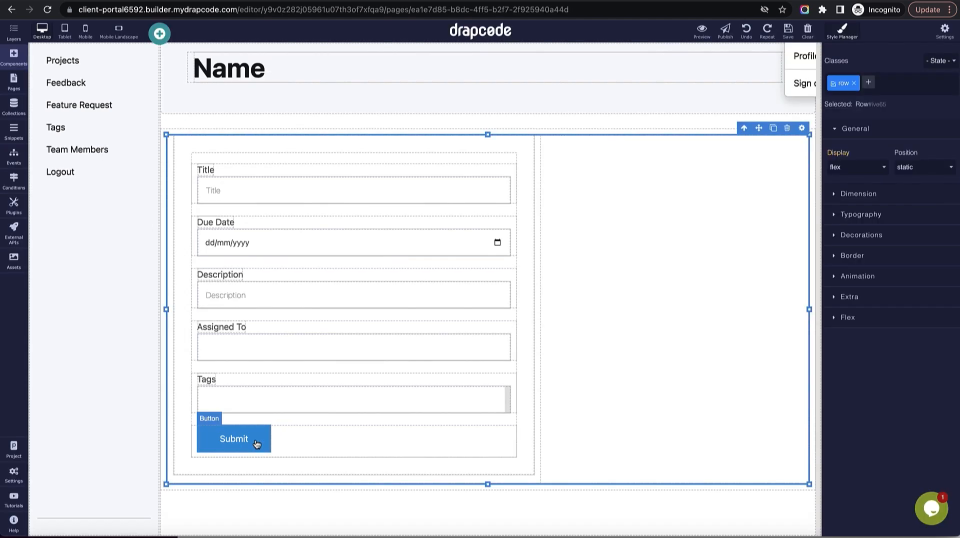
Inspect the Collection Form's submission settings in the builder.
{"action": "left_click", "coordinate": [518, 304]}
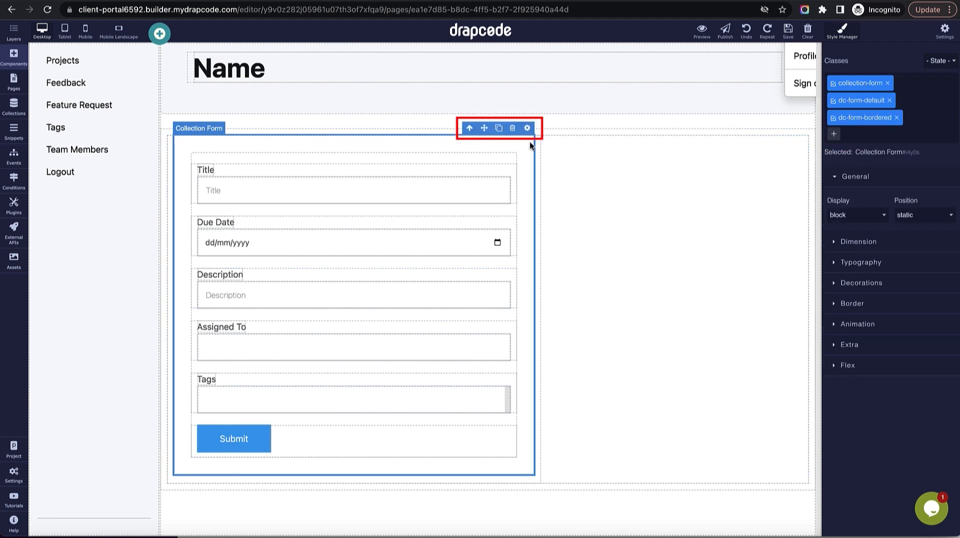
{"action": "left_click", "coordinate": [527, 128]}
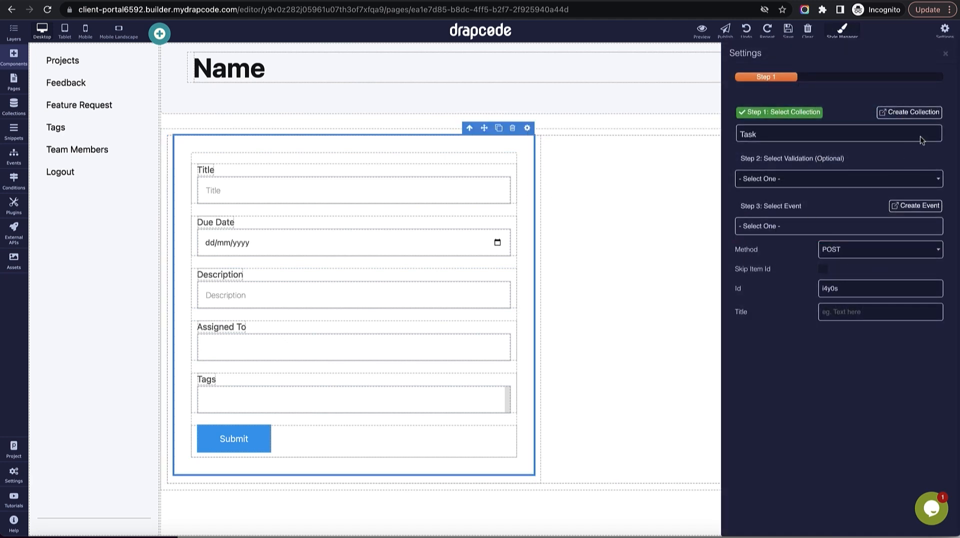
{"action": "left_click", "coordinate": [946, 53]}
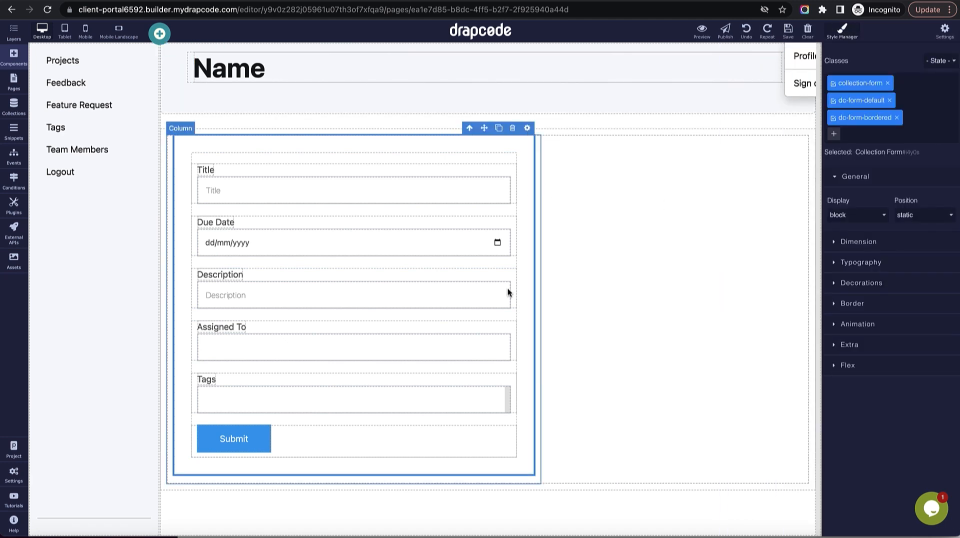
Create a new event named 'Create Task For Project By Client'.
{"action": "left_click", "coordinate": [14, 160]}
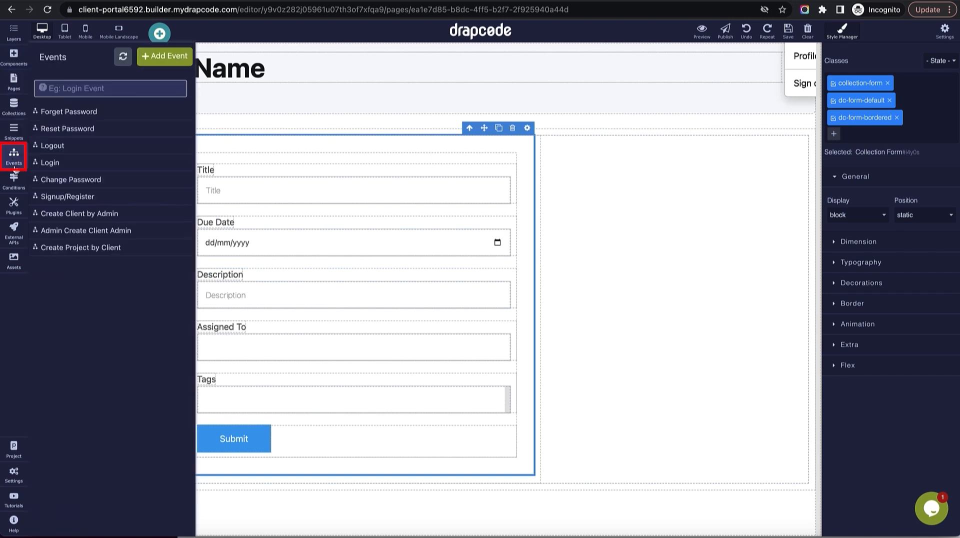
{"action": "left_click", "coordinate": [161, 57]}
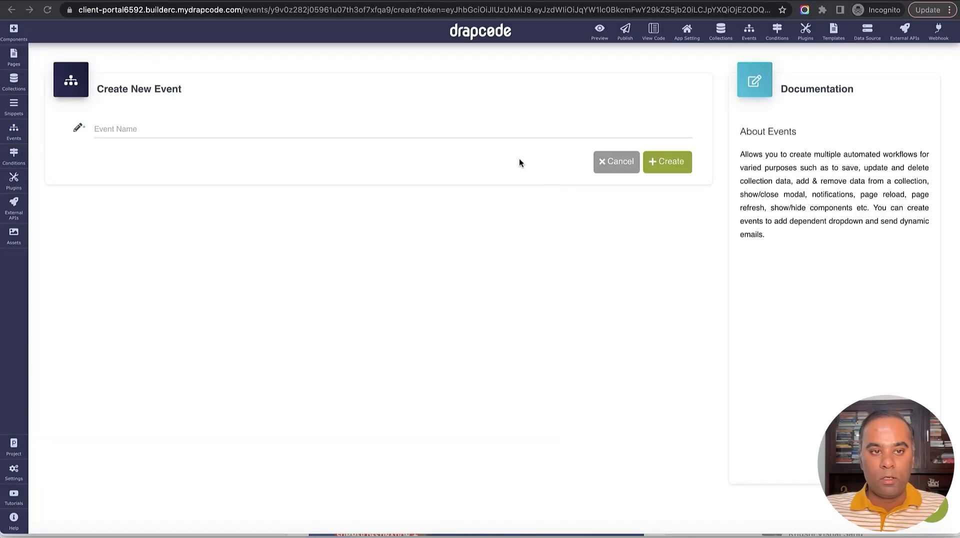
{"action": "left_click", "coordinate": [515, 131]}
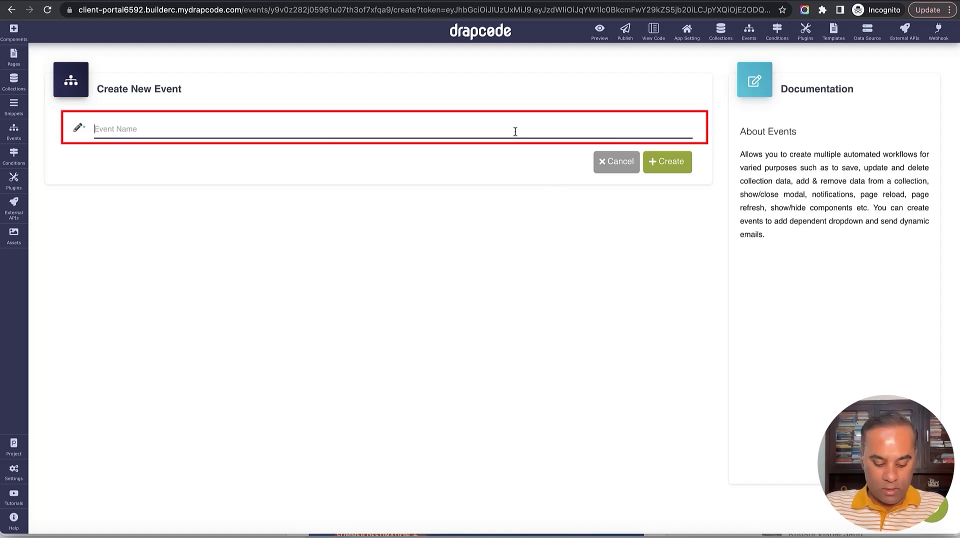
{"action": "type", "text": "ct by Client"}
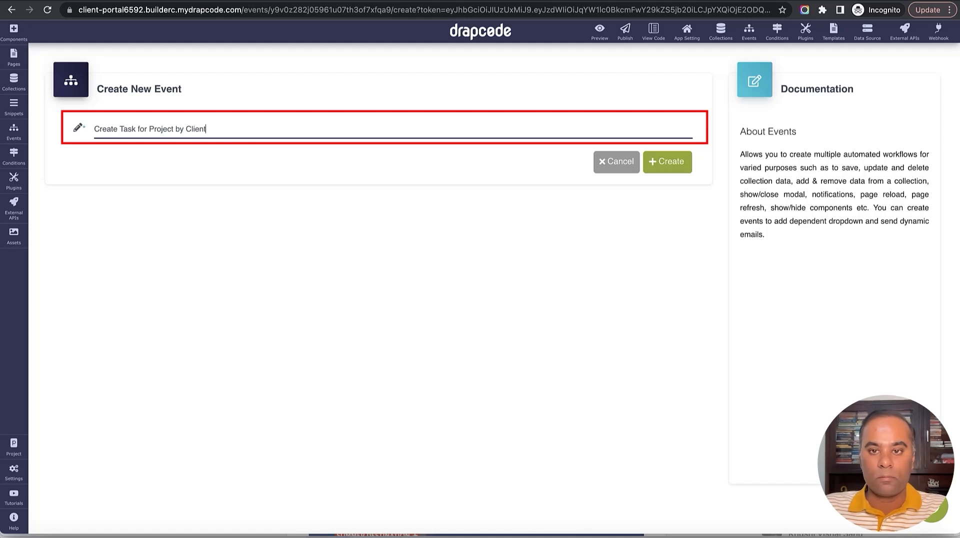
{"action": "left_click", "coordinate": [667, 162]}
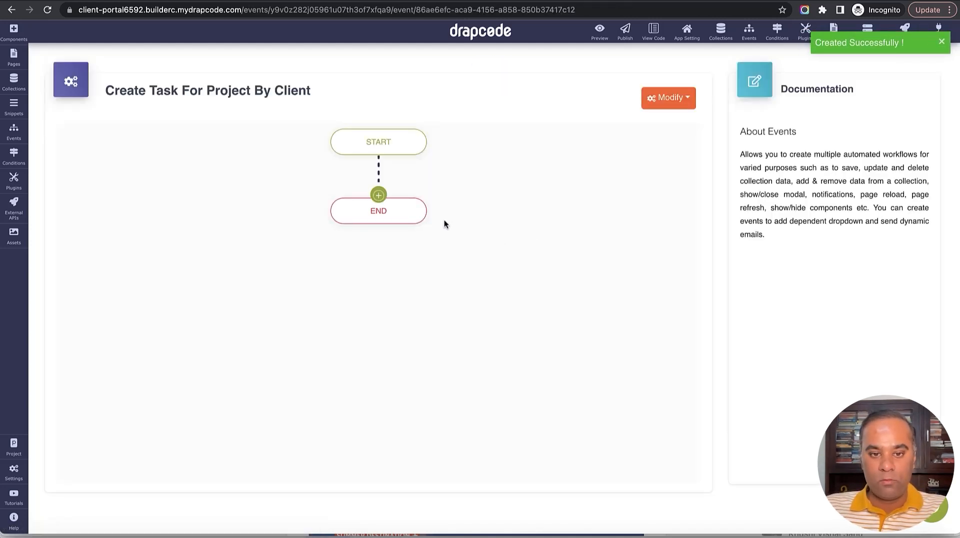
Add a Save Data step to Task with messages 'Task Created Successfully' and 'Unable to Create Task'.
{"action": "left_click", "coordinate": [379, 196]}
{"action": "mouse_move", "coordinate": [504, 350]}
{"action": "left_click", "coordinate": [571, 347]}
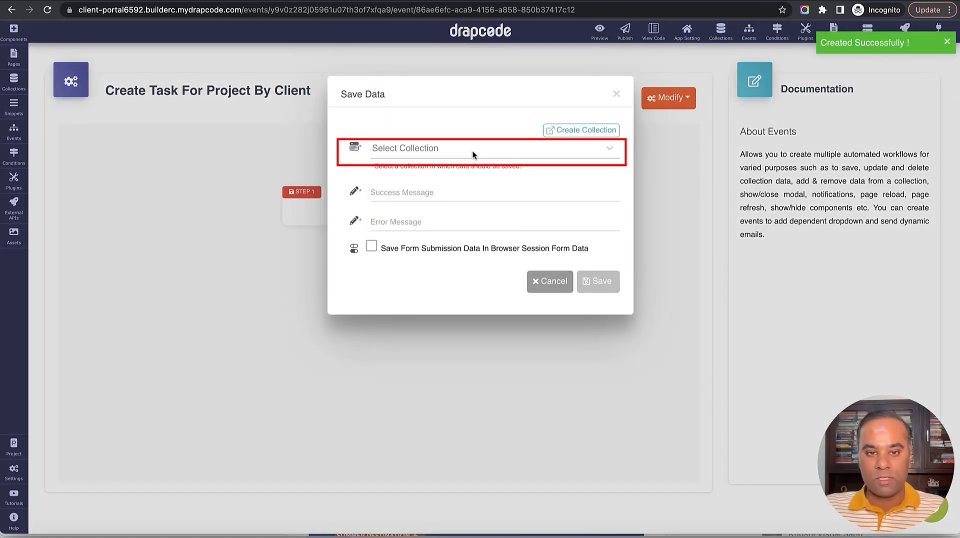
{"action": "left_click", "coordinate": [472, 157]}
{"action": "scroll", "coordinate": [466, 274], "scroll_direction": "down", "scroll_amount": 2}
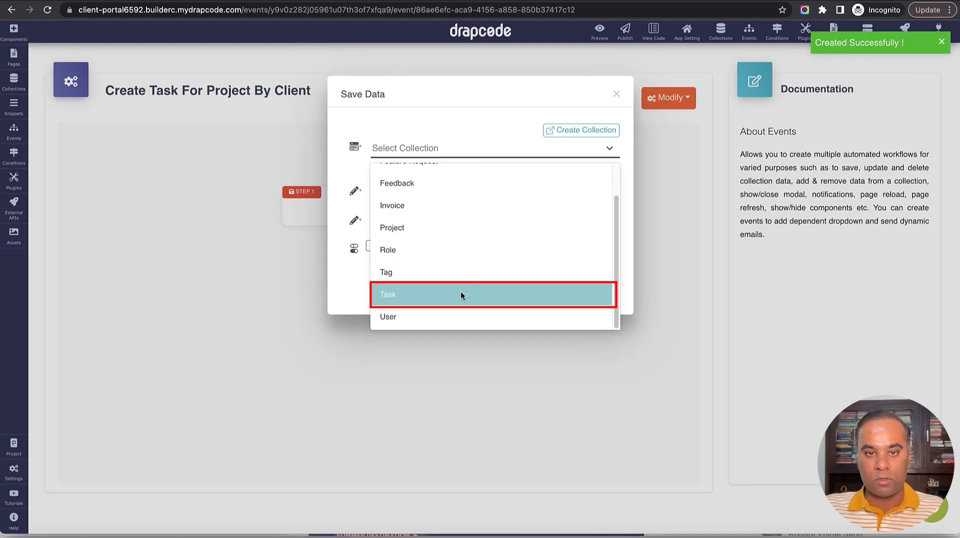
{"action": "left_click", "coordinate": [460, 293]}
{"action": "left_click", "coordinate": [450, 281]}
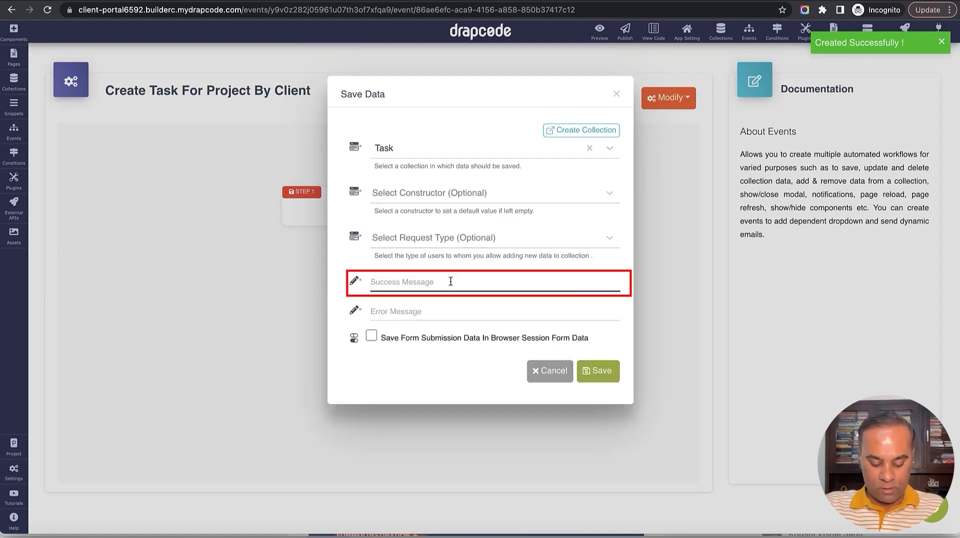
{"action": "type", "text": "Task Created Succes"}
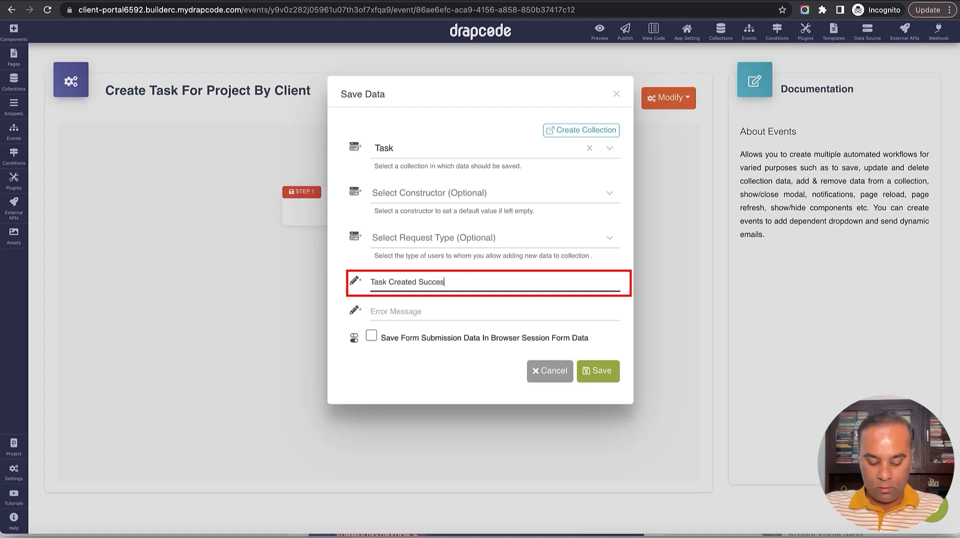
{"action": "type", "text": "sfully"}
{"action": "key", "text": "Tab"}
{"action": "type", "text": "Unab"}
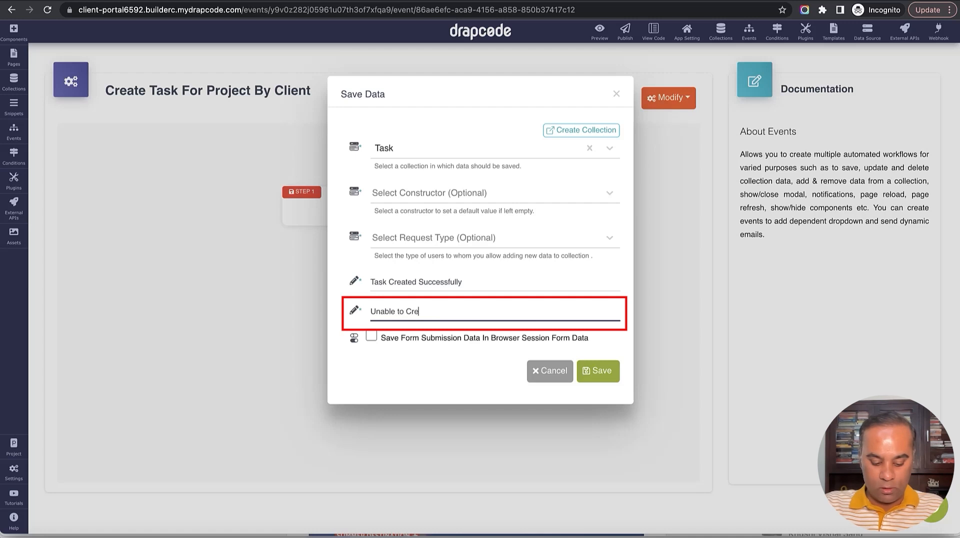
{"action": "type", "text": "le to Create Task"}
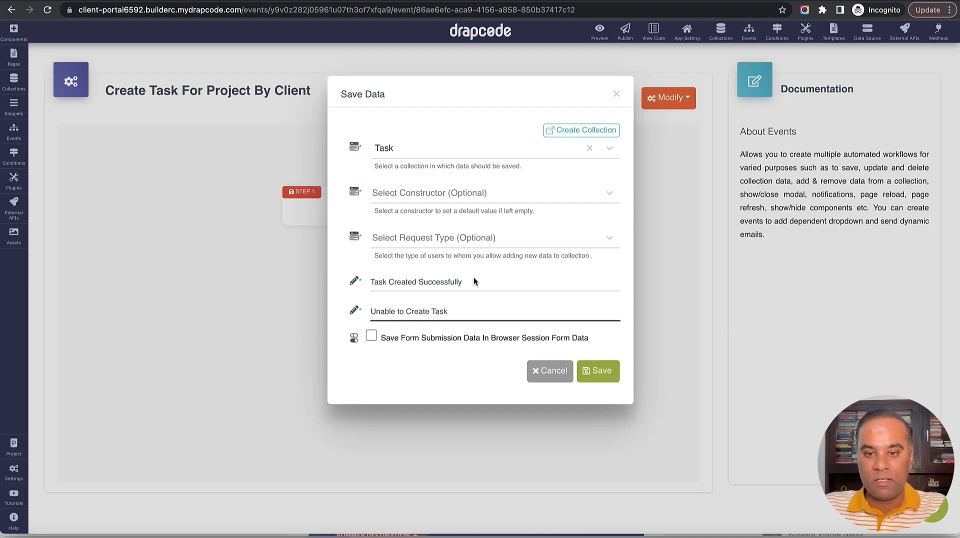
{"action": "left_click", "coordinate": [599, 372]}
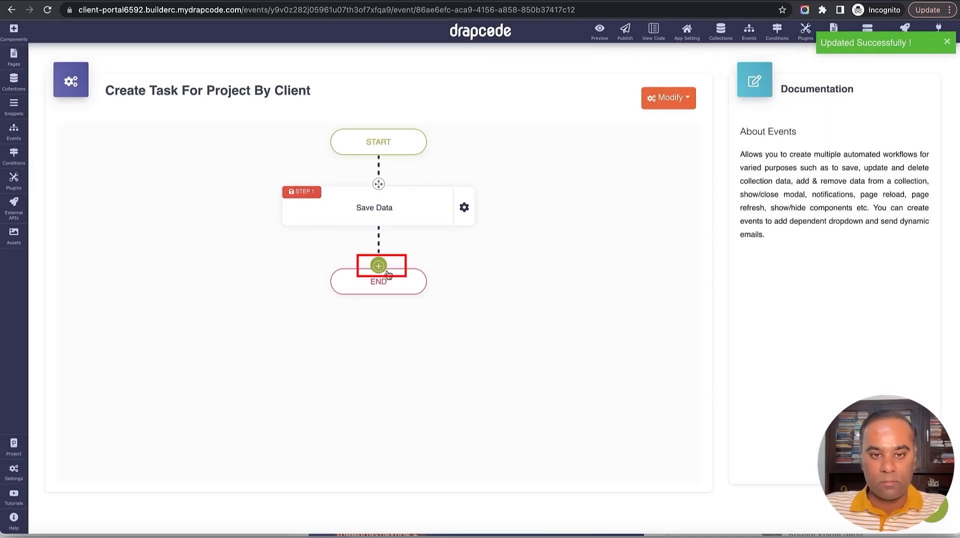
Add a Page Redirect step to Client - Project Details that sends the current page's item ID.
{"action": "left_click", "coordinate": [378, 266]}
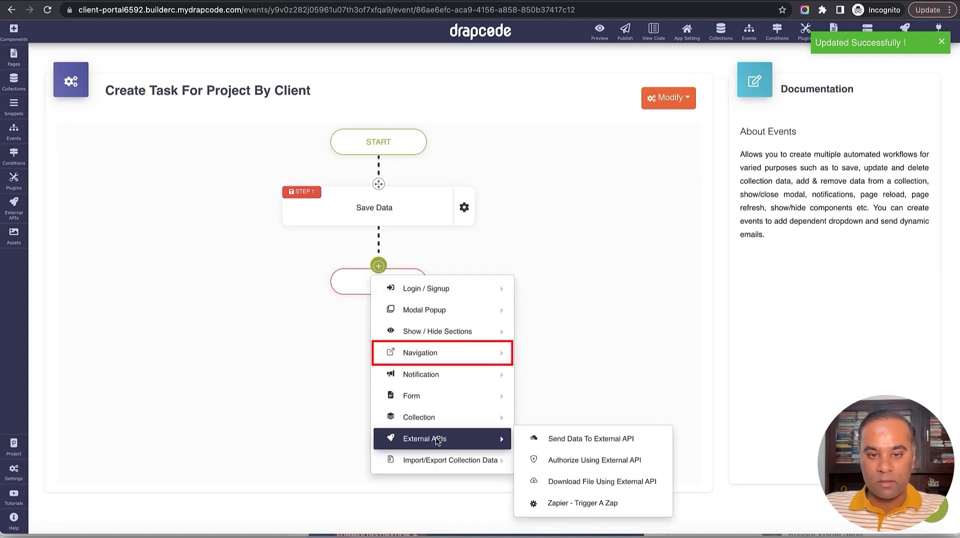
{"action": "mouse_move", "coordinate": [436, 376]}
{"action": "mouse_move", "coordinate": [470, 354]}
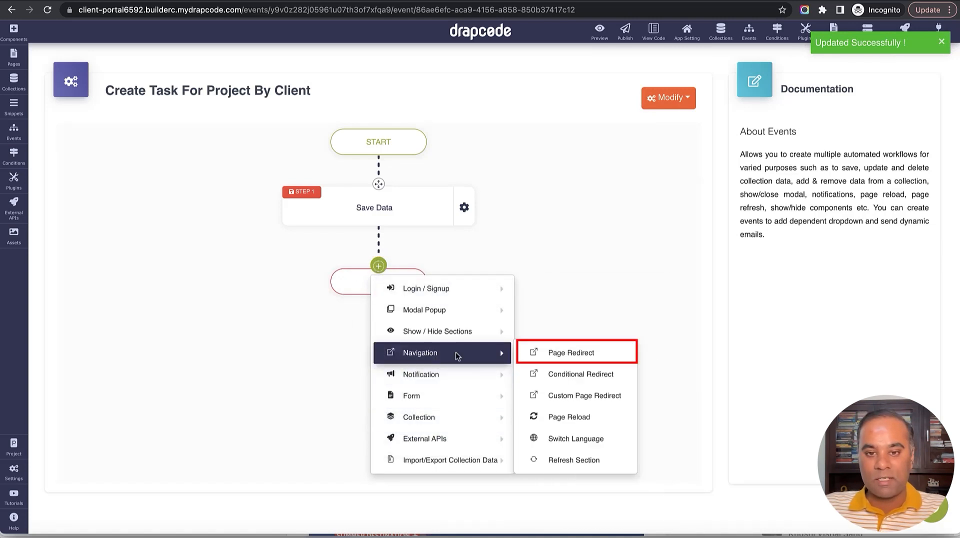
{"action": "left_click", "coordinate": [560, 352]}
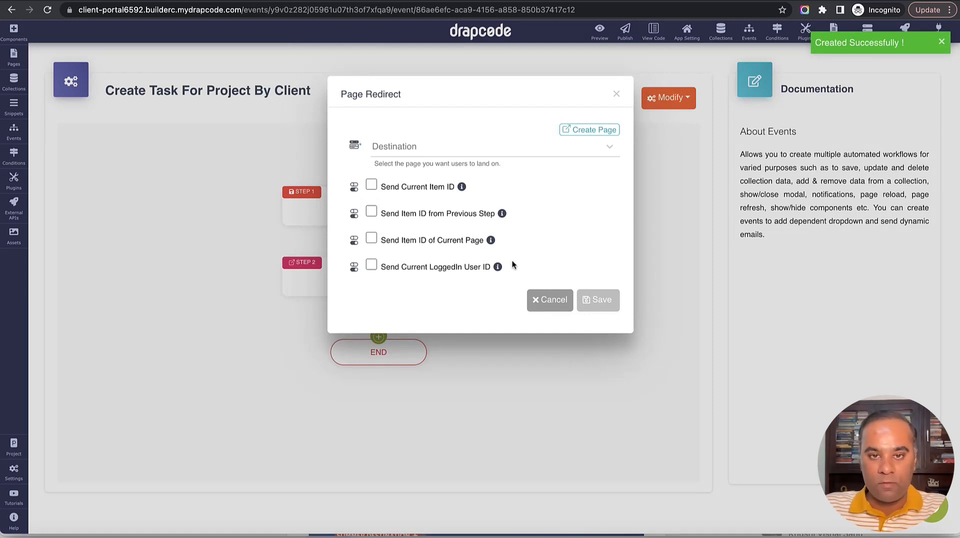
{"action": "left_click", "coordinate": [464, 152]}
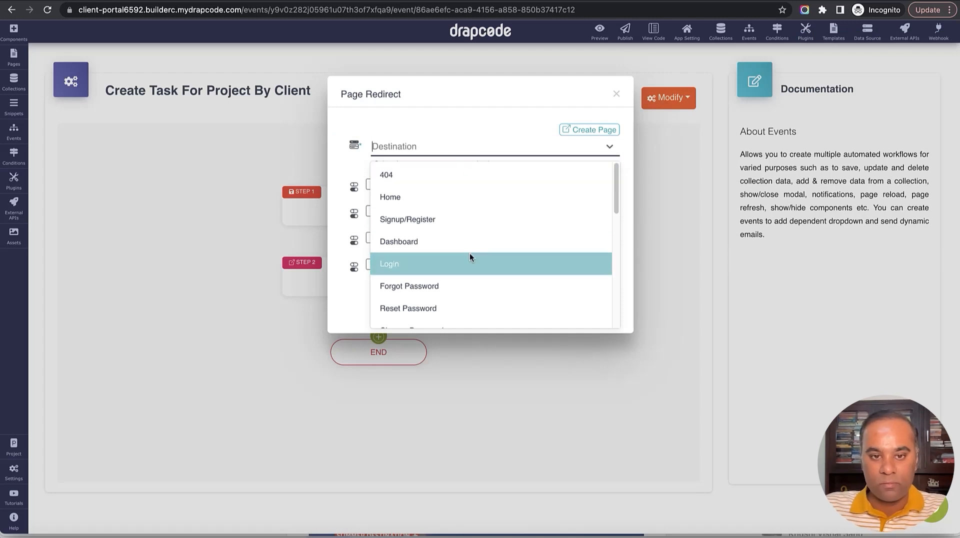
{"action": "scroll", "coordinate": [470, 251], "scroll_direction": "down", "scroll_amount": 5}
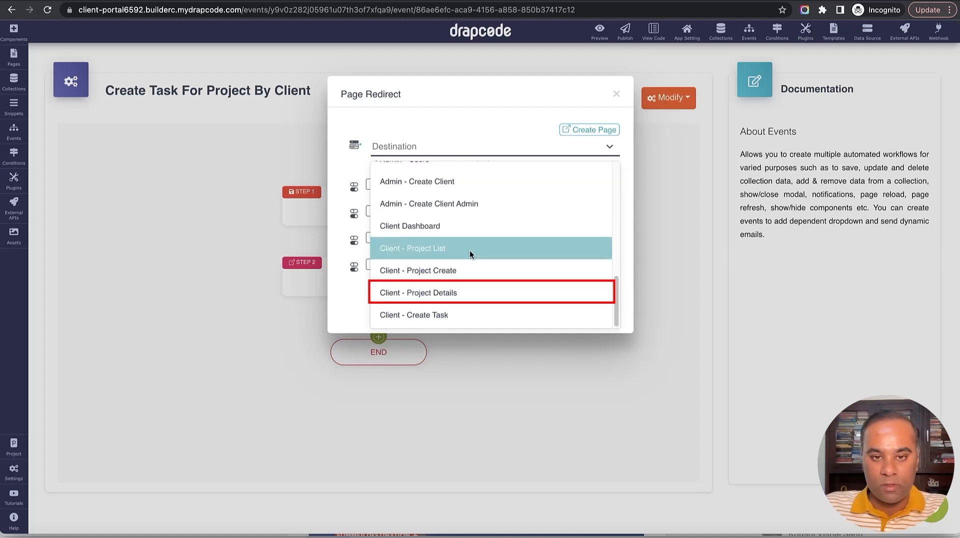
{"action": "left_click", "coordinate": [468, 294]}
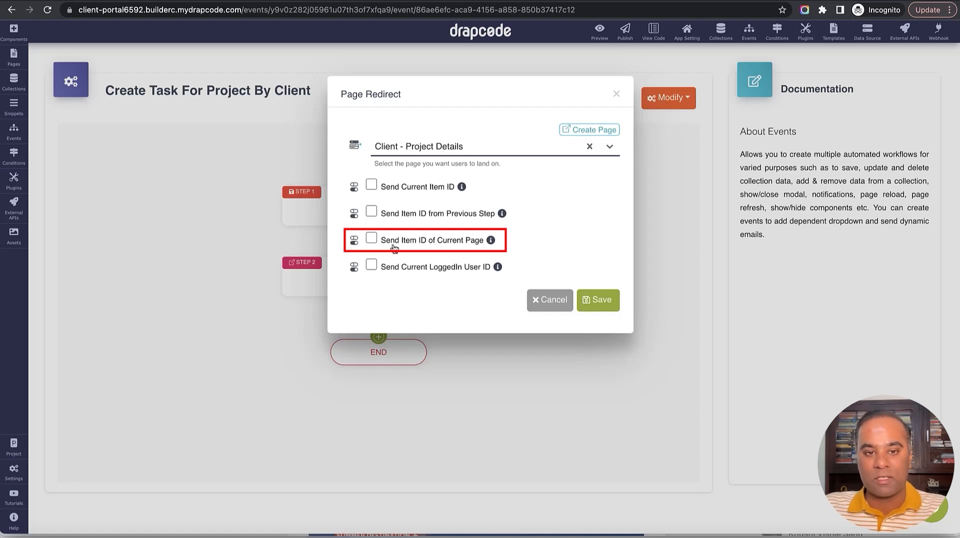
{"action": "left_click", "coordinate": [371, 239]}
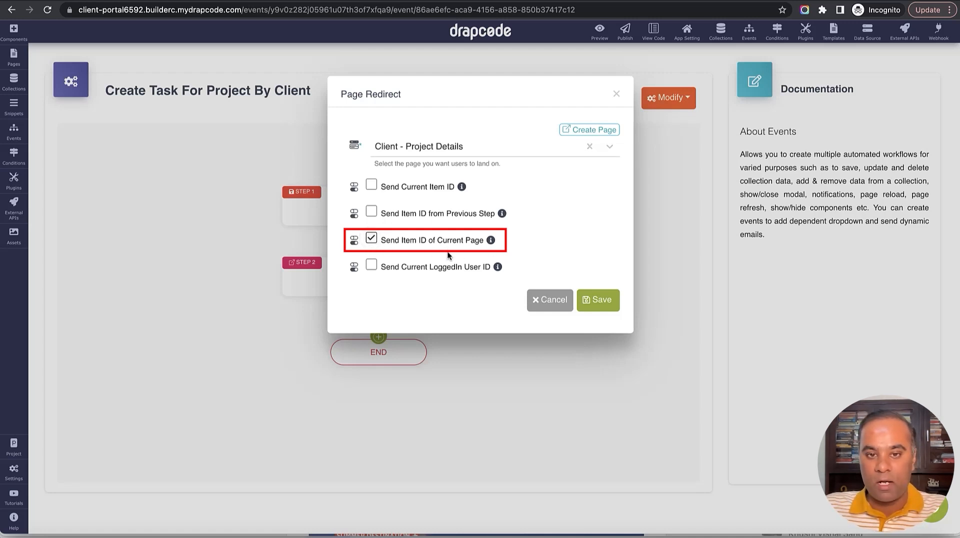
{"action": "left_click", "coordinate": [603, 305]}
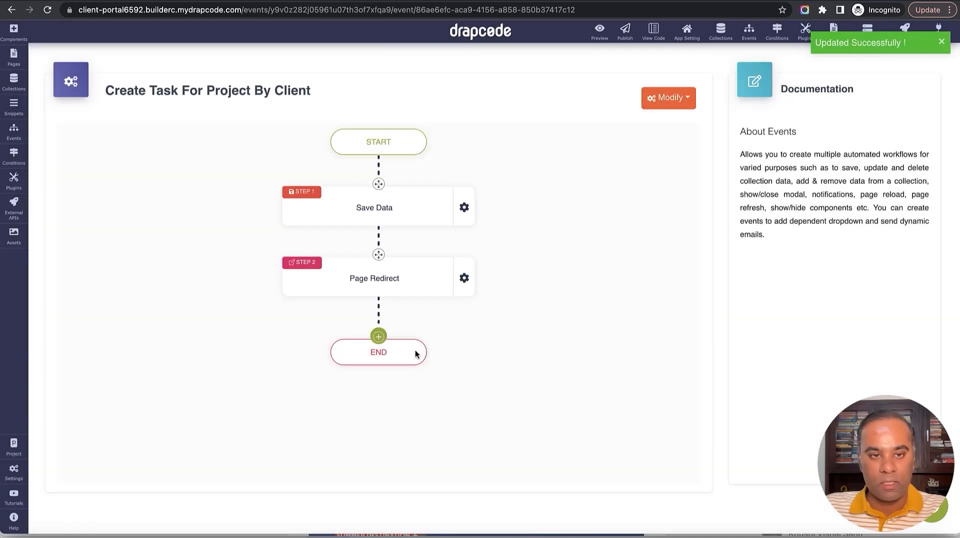
On the Client - Create Task page, attach the Create Task for Project by Client event to the form.
{"action": "left_click", "coordinate": [14, 57]}
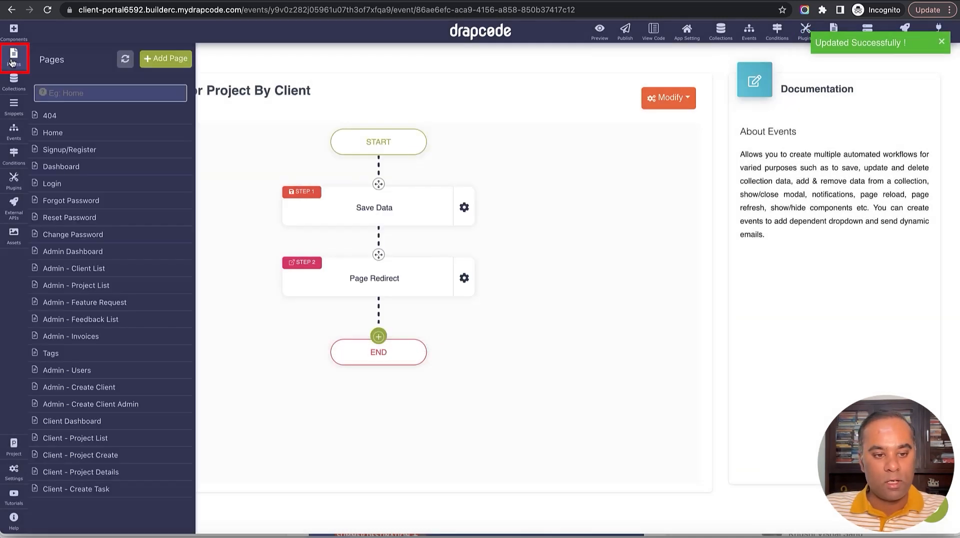
{"action": "left_click", "coordinate": [95, 490]}
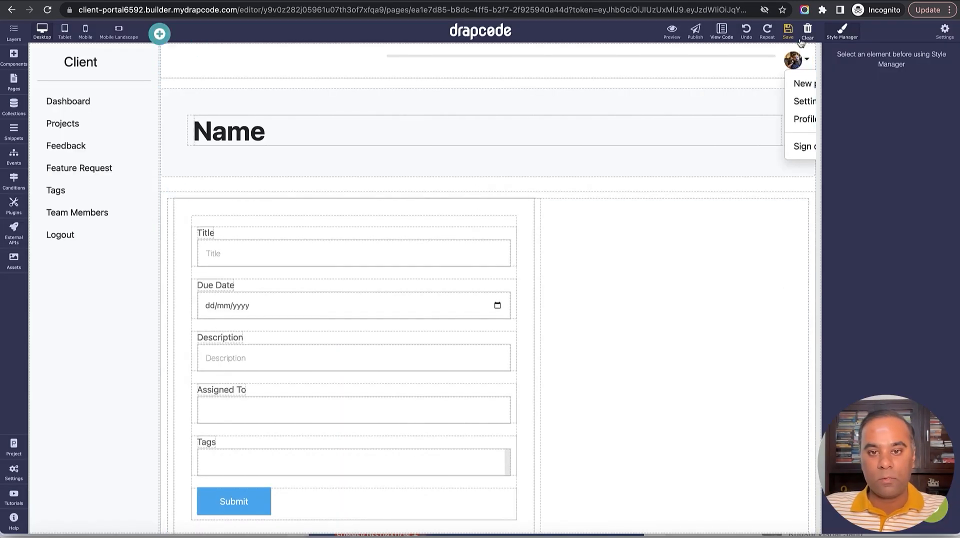
{"action": "left_click", "coordinate": [526, 220]}
{"action": "left_click", "coordinate": [527, 191]}
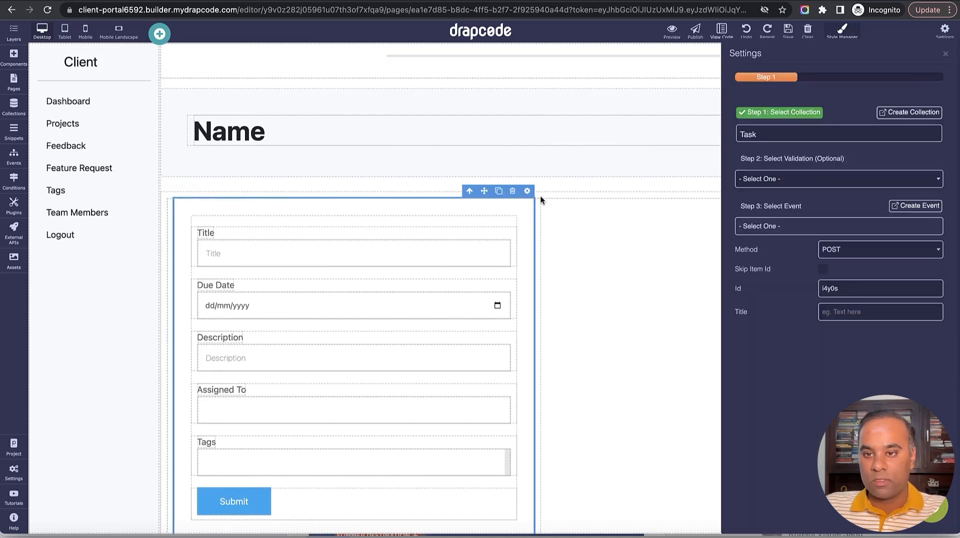
{"action": "left_click", "coordinate": [829, 226]}
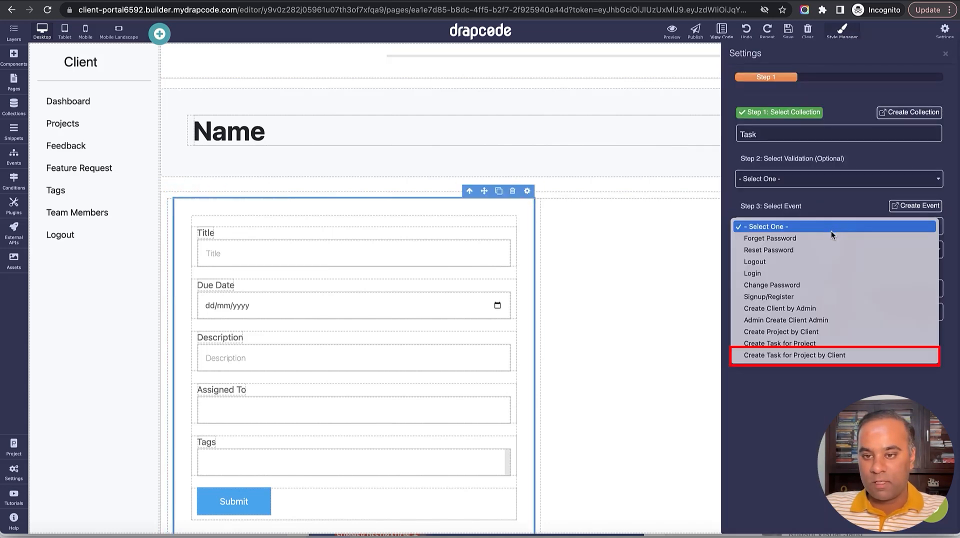
{"action": "left_click", "coordinate": [815, 356]}
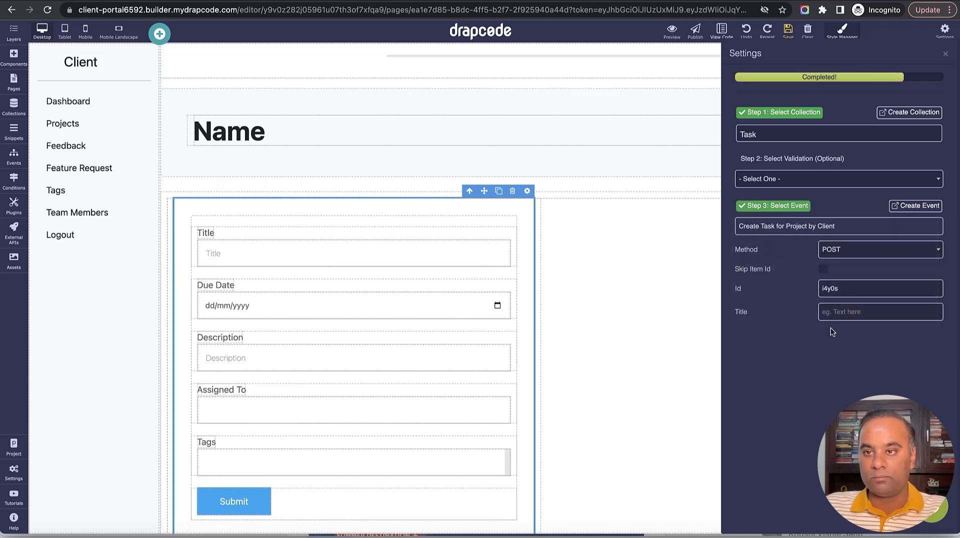
{"action": "left_click", "coordinate": [945, 53]}
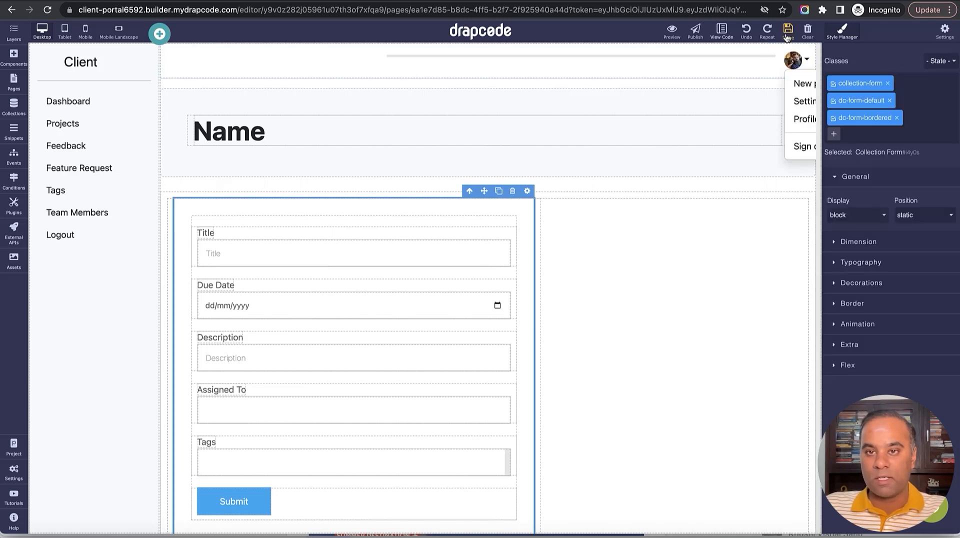
Preview the app and log in with the client's e-mail and password.
{"action": "left_click", "coordinate": [671, 34]}
{"action": "left_click", "coordinate": [242, 127]}
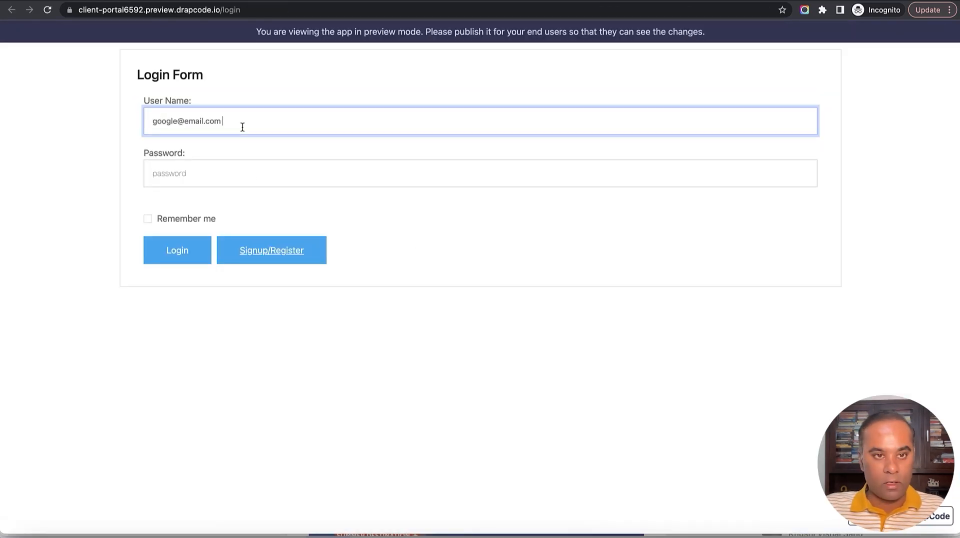
{"action": "left_click", "coordinate": [252, 167]}
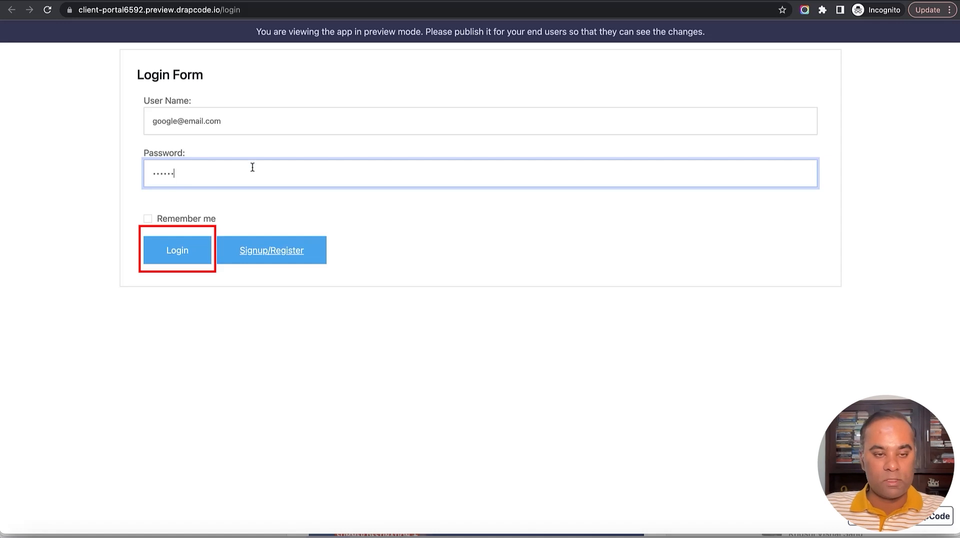
{"action": "left_click", "coordinate": [186, 254]}
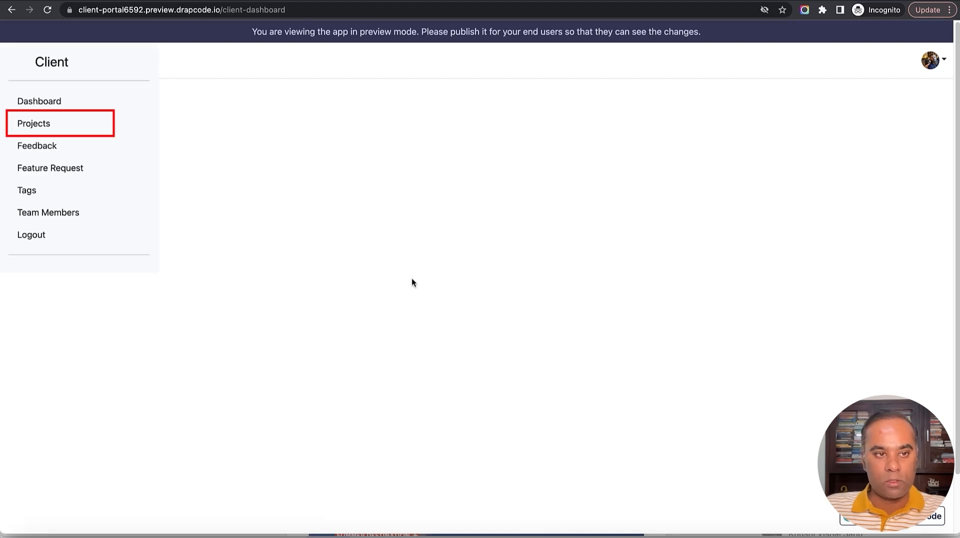
Open the Youtube Optimizations project details from the Projects list.
{"action": "left_click", "coordinate": [33, 125]}
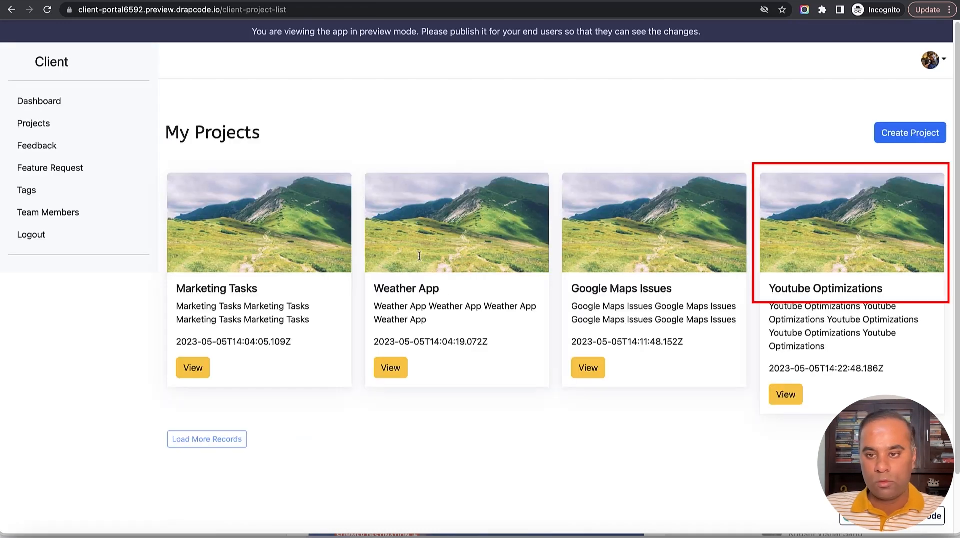
{"action": "left_click", "coordinate": [778, 393]}
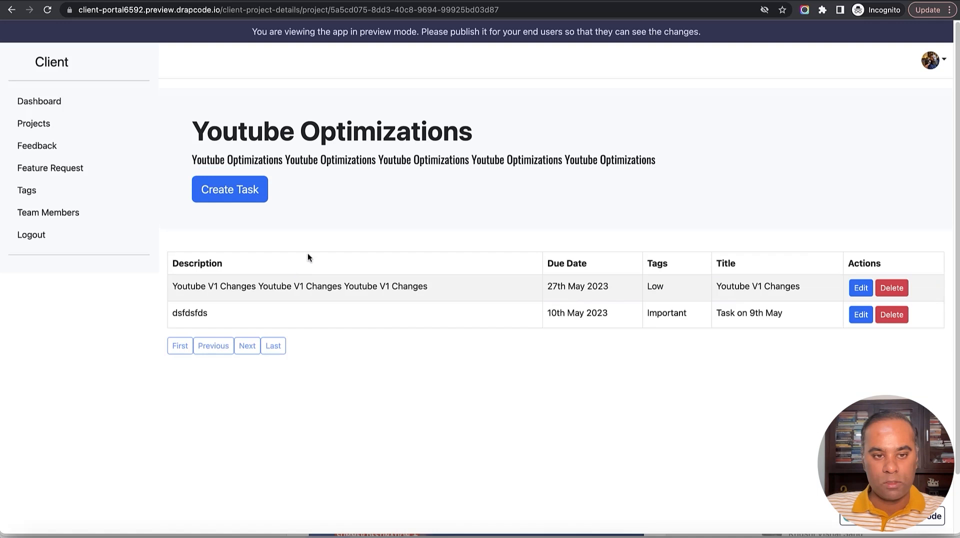
{"action": "left_click_drag", "start_coordinate": [169, 287], "coordinate": [309, 310]}
{"action": "left_click", "coordinate": [336, 306]}
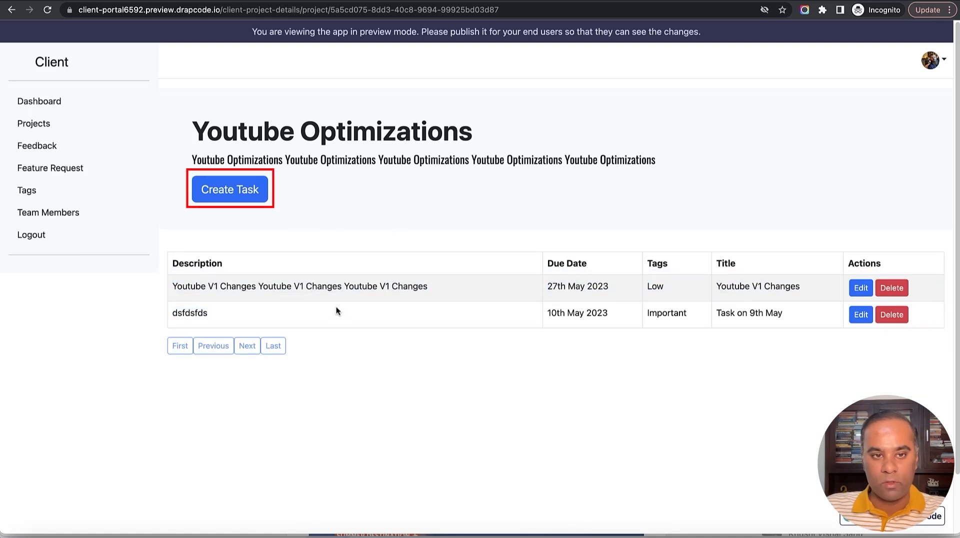
Start a new task titled 'Task 3 for Youtbe InOptimz' with due date 26 May 2023.
{"action": "left_click", "coordinate": [238, 195]}
{"action": "left_click", "coordinate": [287, 244]}
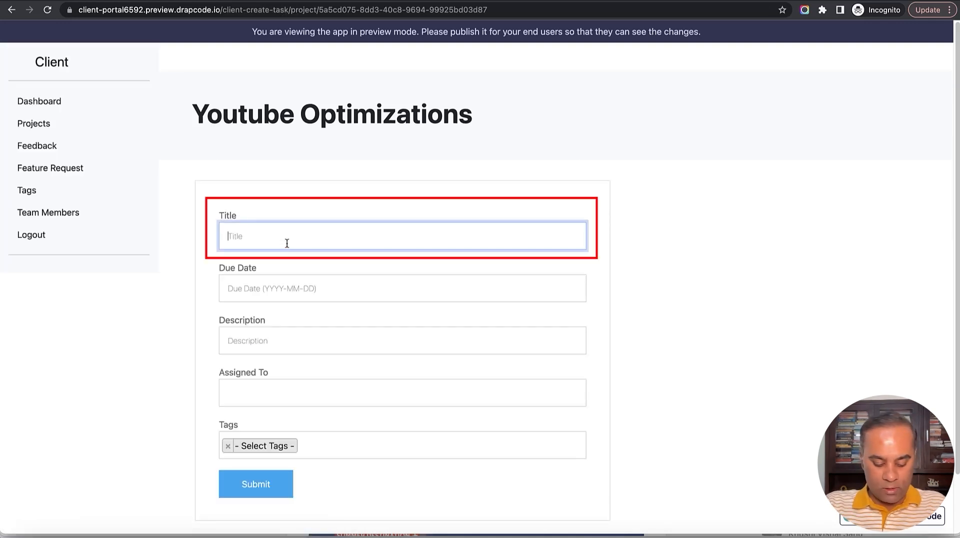
{"action": "type", "text": "Task "}
{"action": "type", "text": "3 for Yout"}
{"action": "type", "text": "be In"}
{"action": "type", "text": "Optim"}
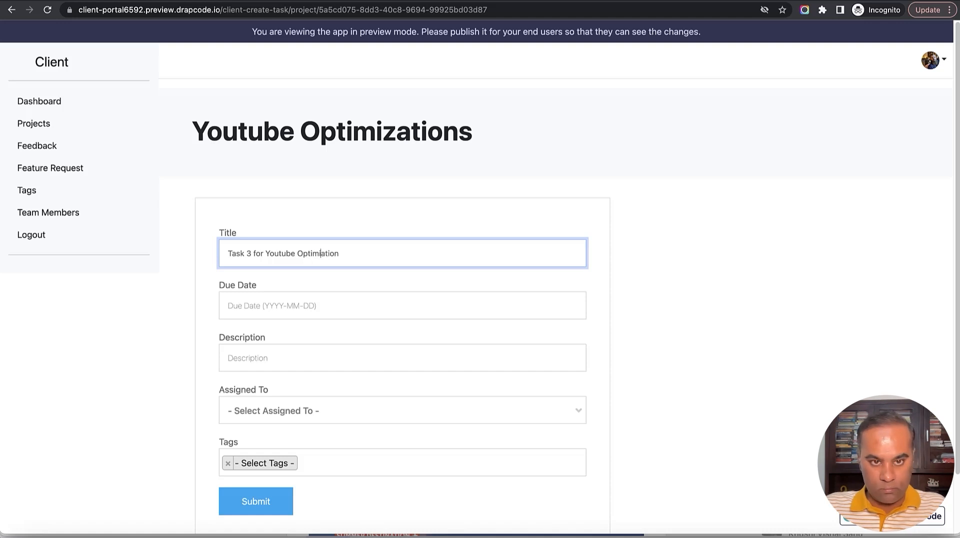
{"action": "type", "text": "z"}
{"action": "key", "text": "Tab"}
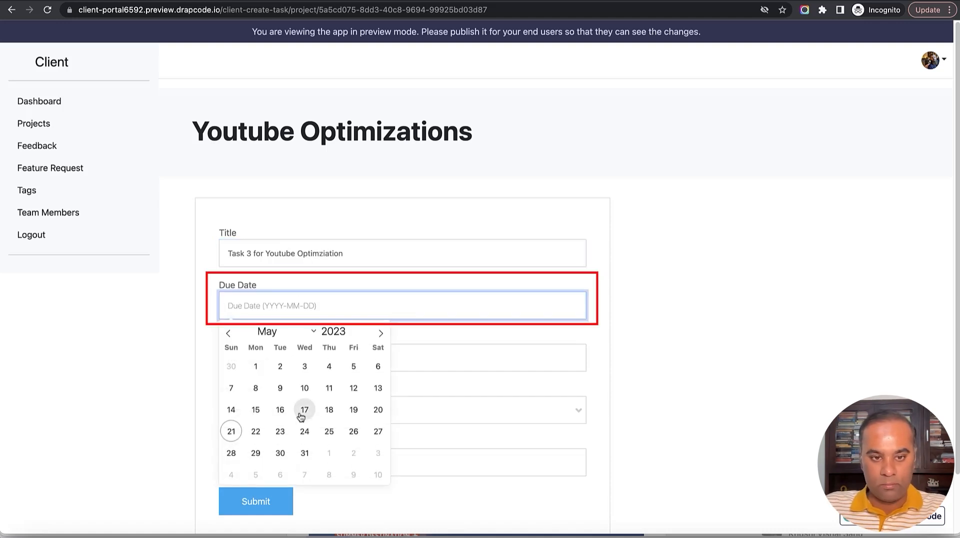
{"action": "left_click", "coordinate": [352, 431]}
Add description 'Test description', an assignee and the Bug Fix tag, then submit the task.
{"action": "scroll", "coordinate": [377, 386], "scroll_direction": "down", "scroll_amount": 1}
{"action": "left_click", "coordinate": [355, 334]}
{"action": "type", "text": "Test descriptio"}
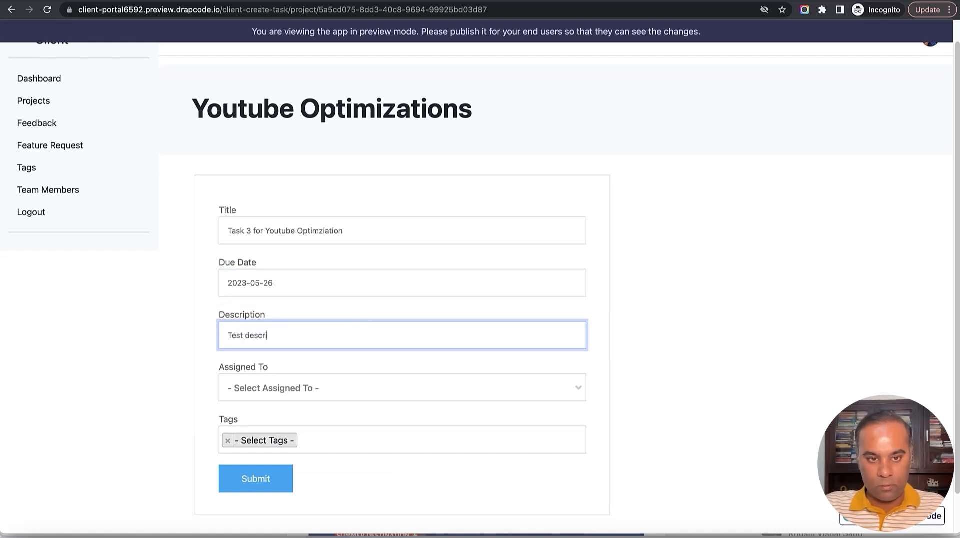
{"action": "type", "text": "n"}
{"action": "key", "text": "Tab"}
{"action": "left_click", "coordinate": [422, 390]}
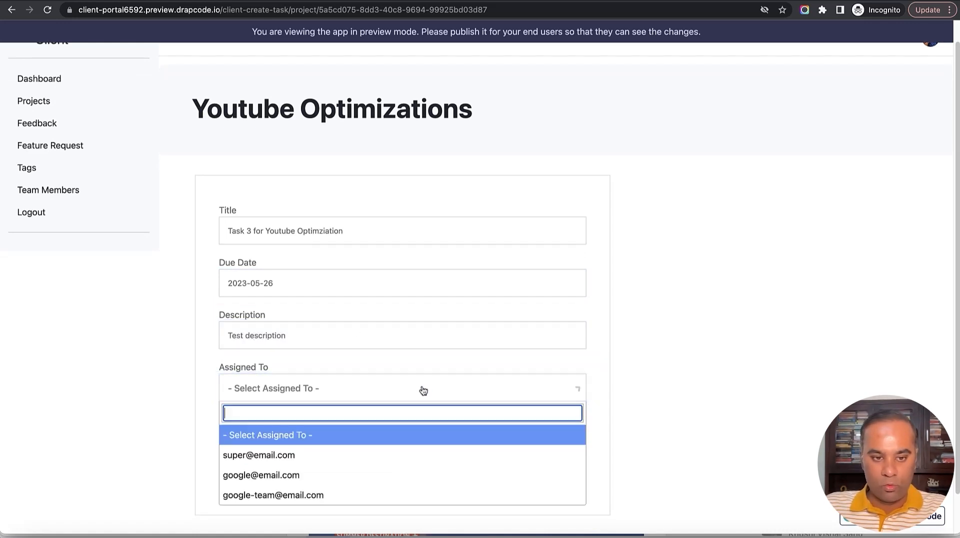
{"action": "scroll", "coordinate": [420, 470], "scroll_direction": "down", "scroll_amount": 1}
{"action": "scroll", "coordinate": [412, 403], "scroll_direction": "down", "scroll_amount": 1}
{"action": "left_click", "coordinate": [403, 430]}
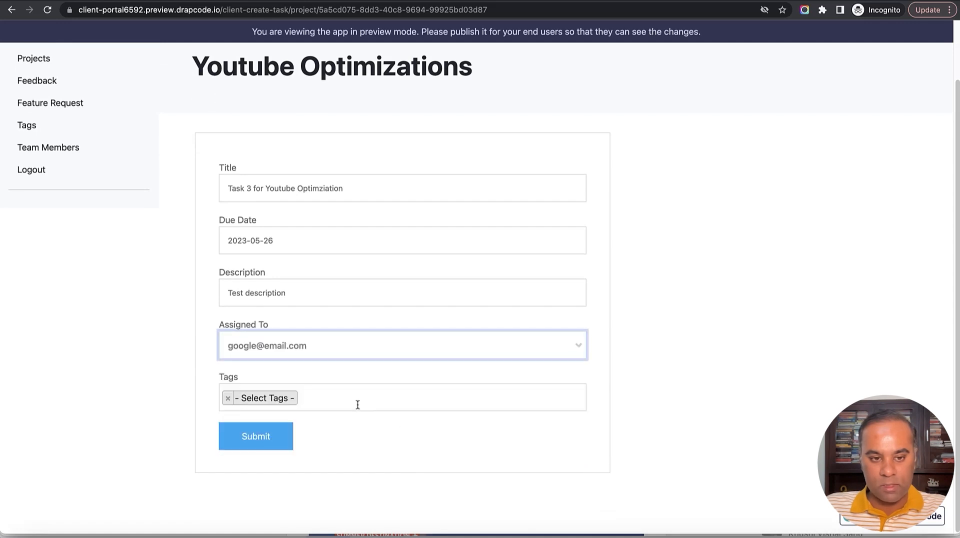
{"action": "left_click", "coordinate": [356, 403]}
{"action": "scroll", "coordinate": [343, 425], "scroll_direction": "down", "scroll_amount": 1}
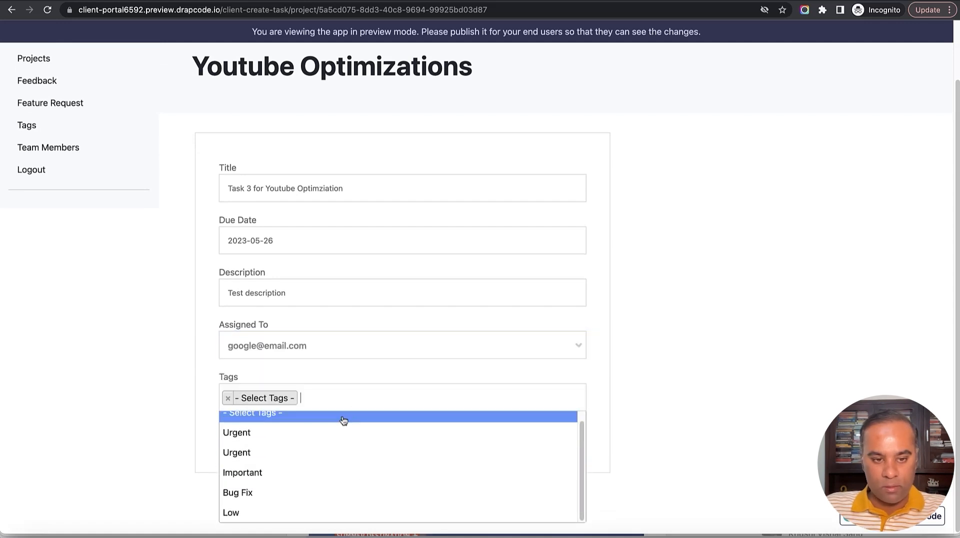
{"action": "left_click", "coordinate": [324, 493]}
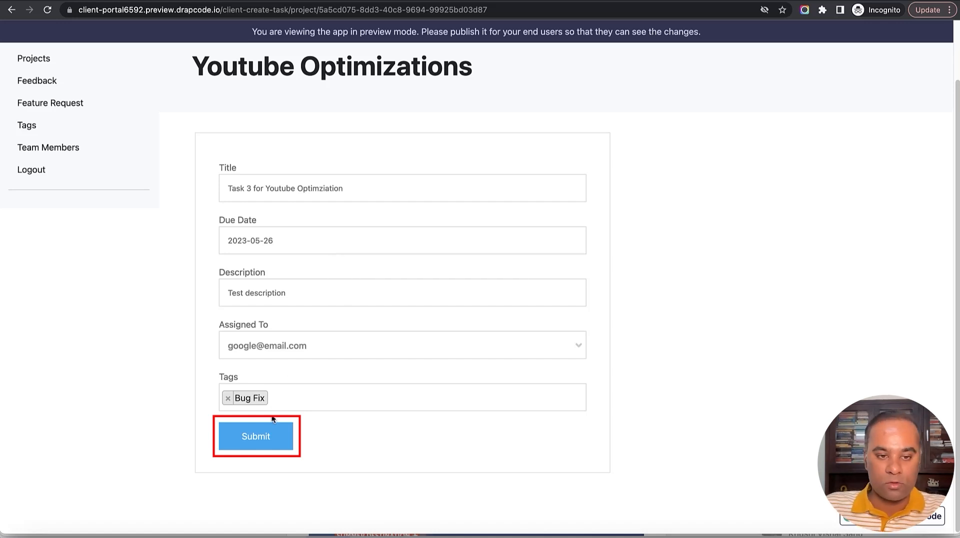
{"action": "left_click", "coordinate": [270, 434]}
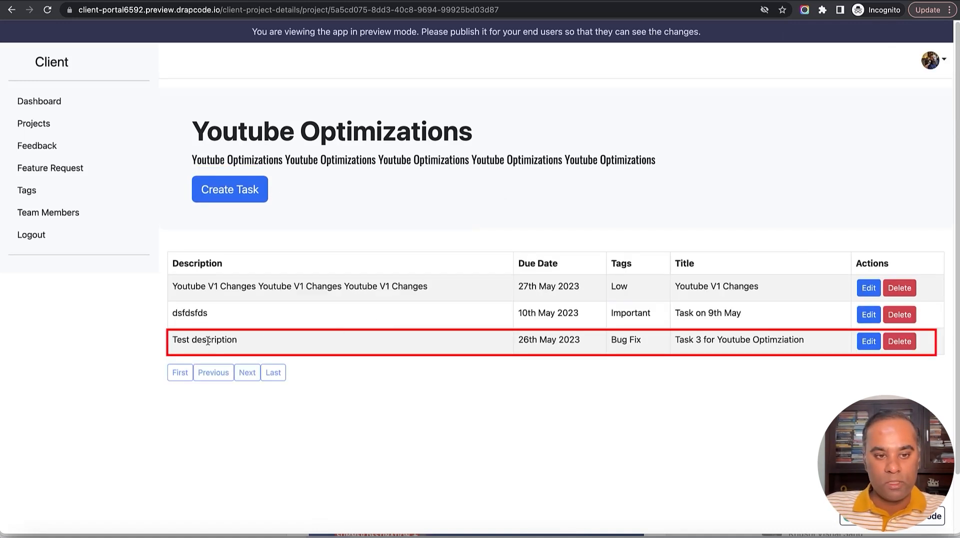
Check the new Task 3 row, then open Create Task from the Weather App project.
{"action": "left_click_drag", "start_coordinate": [171, 342], "coordinate": [793, 344]}
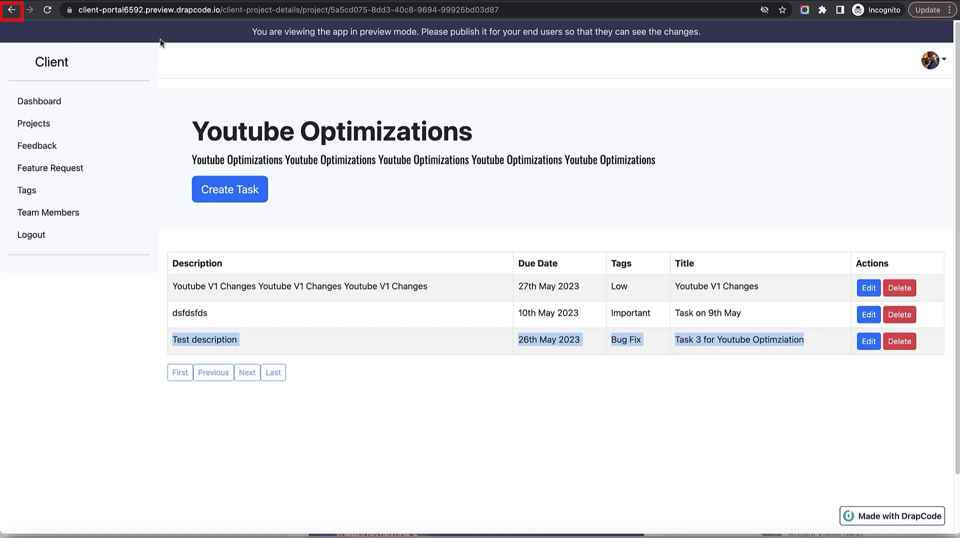
{"action": "left_click", "coordinate": [10, 11]}
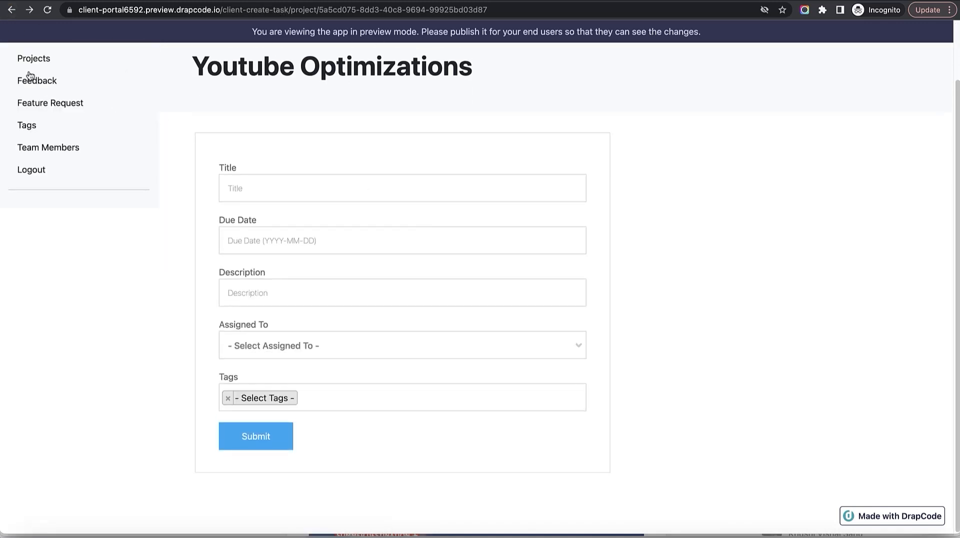
{"action": "scroll", "coordinate": [39, 70], "scroll_direction": "up", "scroll_amount": 3}
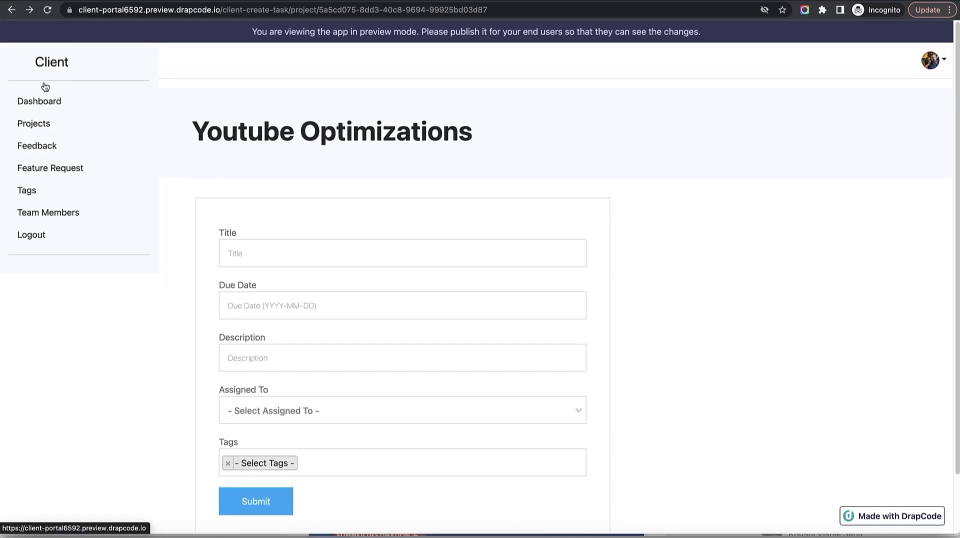
{"action": "left_click", "coordinate": [50, 126]}
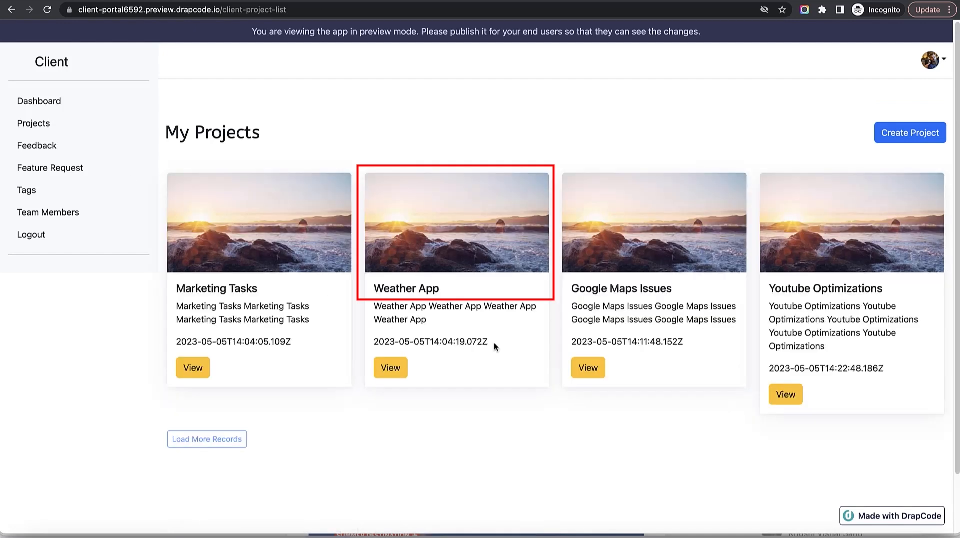
{"action": "left_click", "coordinate": [394, 372]}
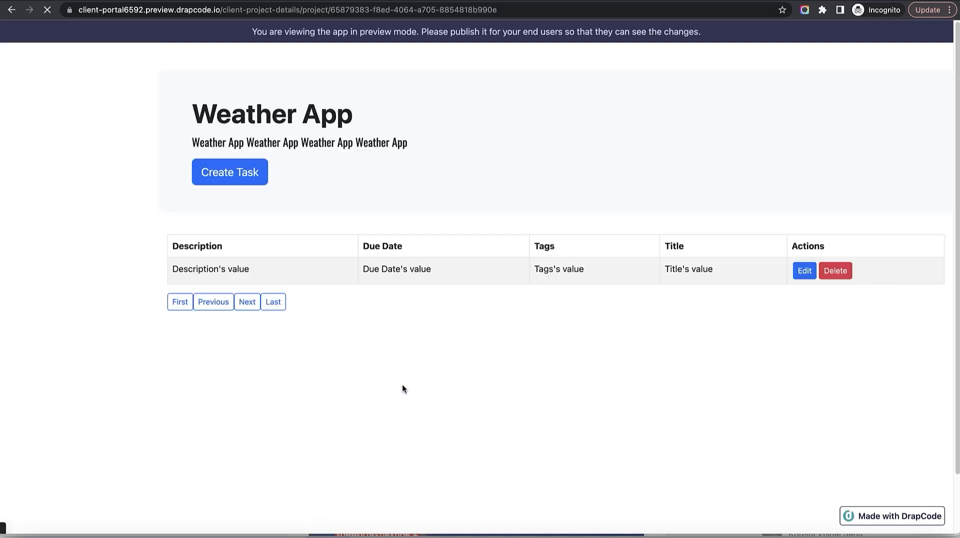
{"action": "left_click", "coordinate": [244, 189]}
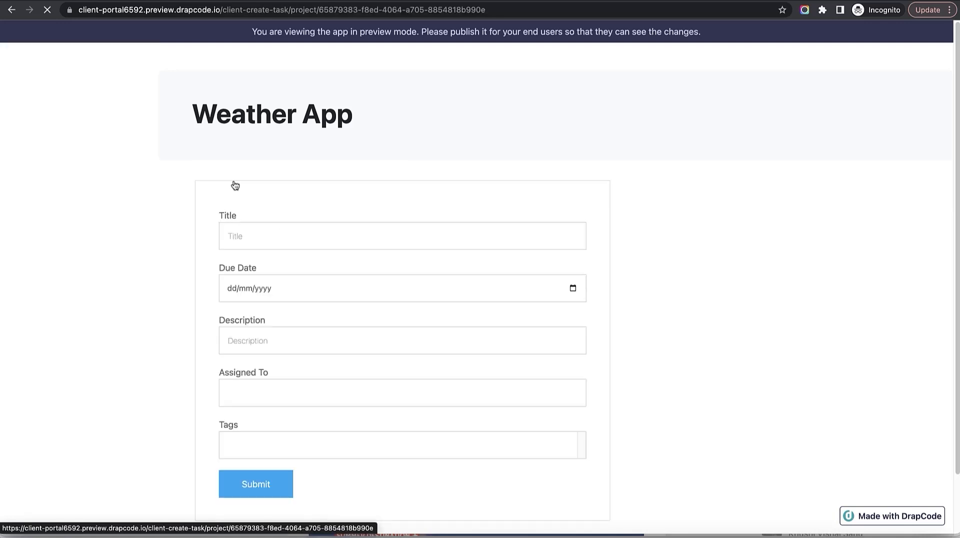
Title the task 'Weather Prediction for June 2023' and set its due date to 1 June 2023.
{"action": "left_click", "coordinate": [358, 254]}
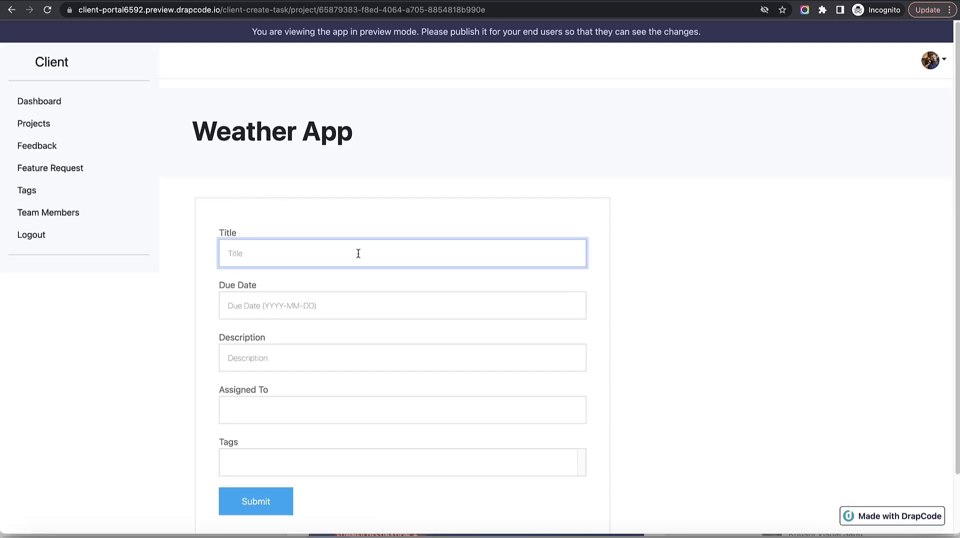
{"action": "type", "text": "Wather"}
{"action": "key", "text": "BackSpace"}
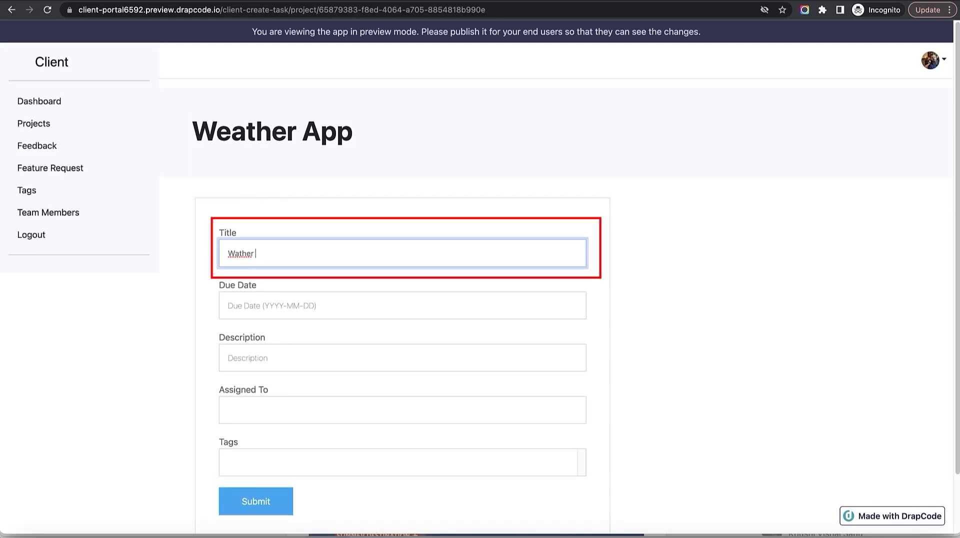
{"action": "key", "text": "BackSpace"}
{"action": "type", "text": "eather Per"}
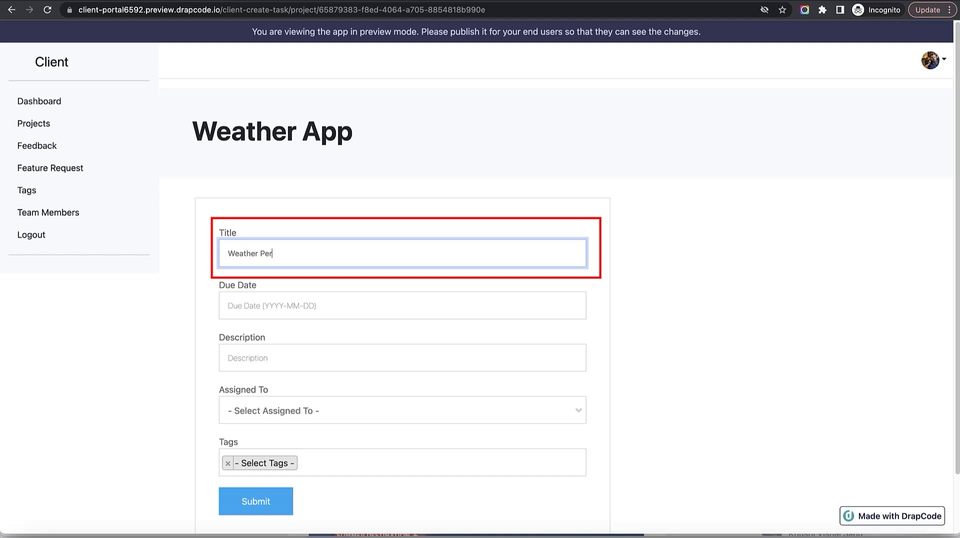
{"action": "type", "text": "dictio"}
{"action": "key", "text": "BackSpace"}
{"action": "key", "text": "BackSpace"}
{"action": "key", "text": "BackSpace"}
{"action": "type", "text": "ediction for June 202"}
{"action": "left_click", "coordinate": [370, 301]}
{"action": "left_click", "coordinate": [380, 332]}
{"action": "left_click", "coordinate": [329, 365]}
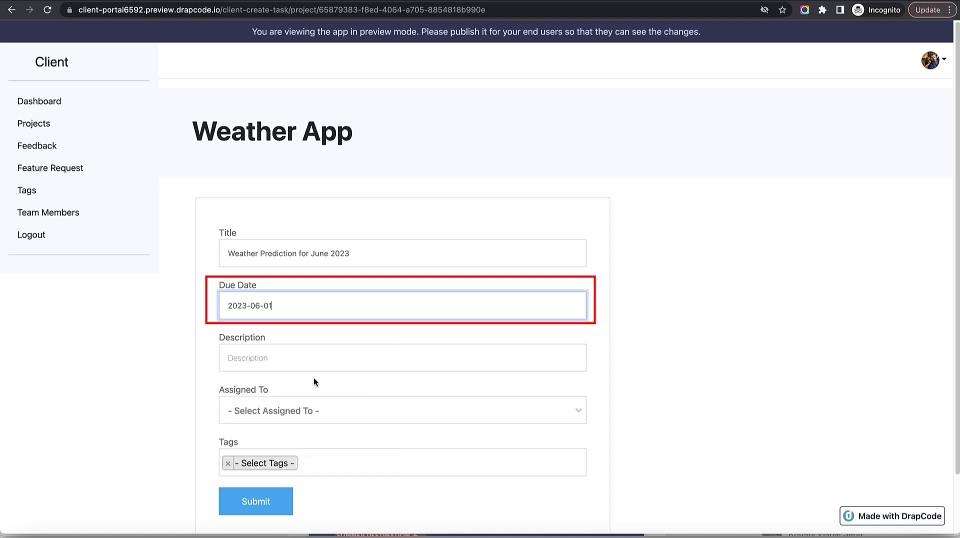
Add description 'Test June', the team's account as assignee and the Low tag, then submit.
{"action": "scroll", "coordinate": [309, 293], "scroll_direction": "down", "scroll_amount": 2}
{"action": "left_click", "coordinate": [308, 284]}
{"action": "type", "text": "Test June"}
{"action": "left_click", "coordinate": [332, 349]}
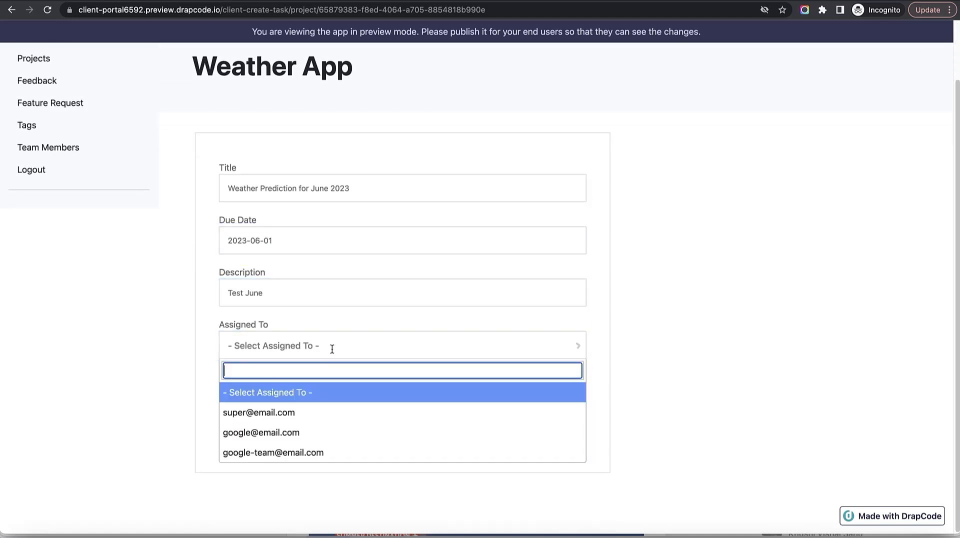
{"action": "left_click", "coordinate": [321, 451]}
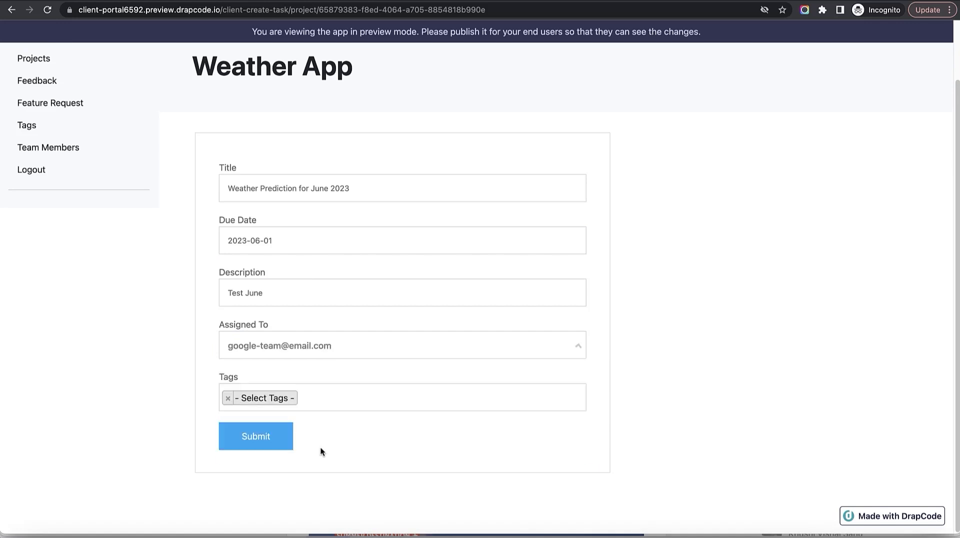
{"action": "left_click", "coordinate": [332, 406]}
{"action": "scroll", "coordinate": [344, 444], "scroll_direction": "down", "scroll_amount": 1}
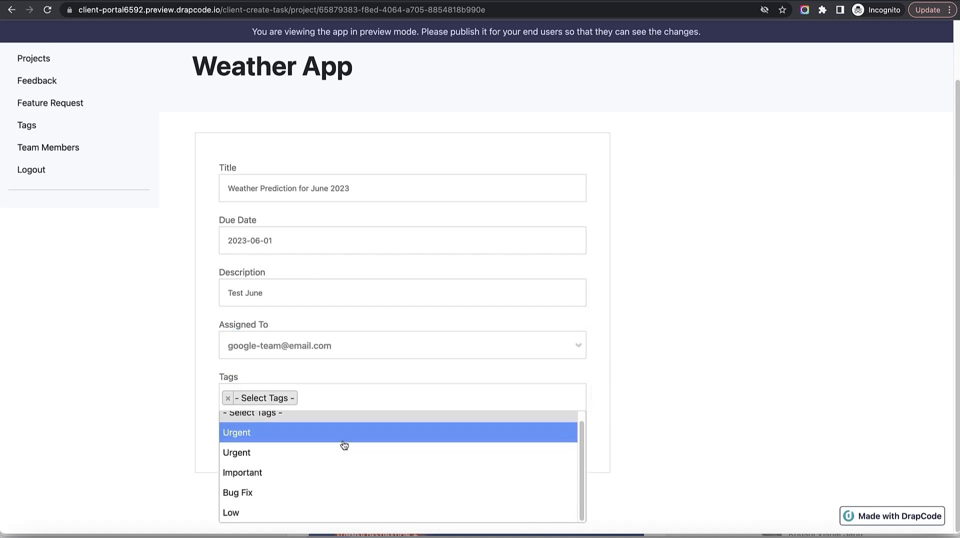
{"action": "left_click", "coordinate": [319, 512]}
{"action": "left_click", "coordinate": [260, 443]}
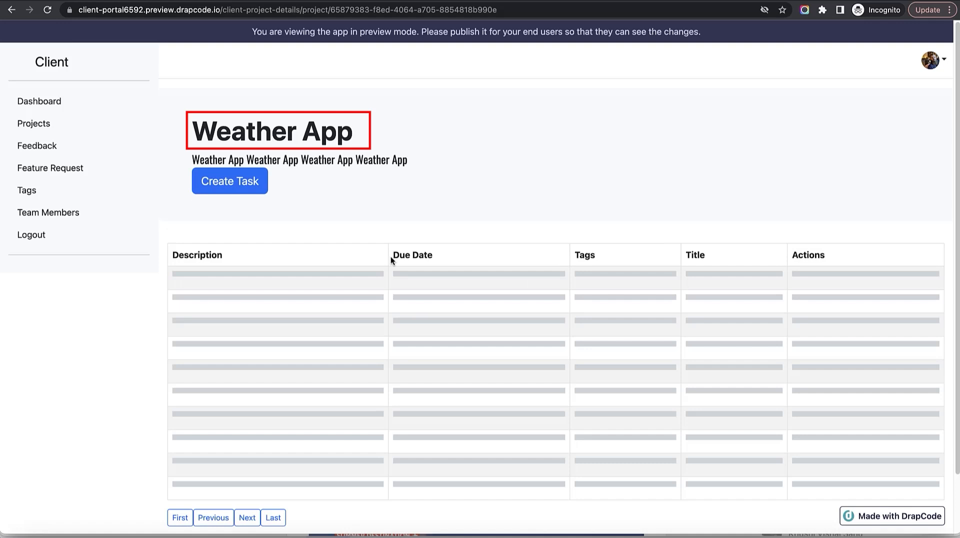
Highlight the Weather App heading and the new task row to verify the result.
{"action": "left_click_drag", "start_coordinate": [194, 122], "coordinate": [494, 132]}
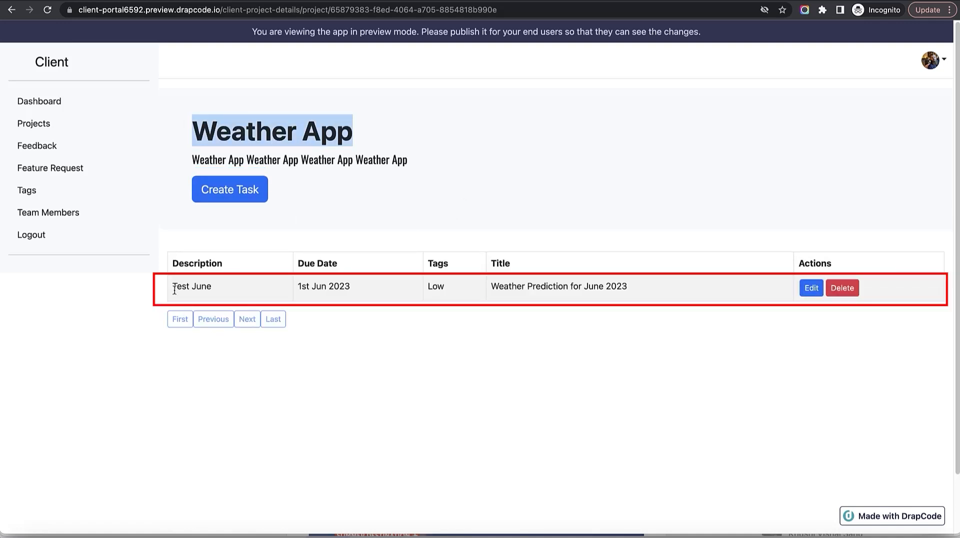
{"action": "left_click_drag", "start_coordinate": [173, 288], "coordinate": [864, 296]}
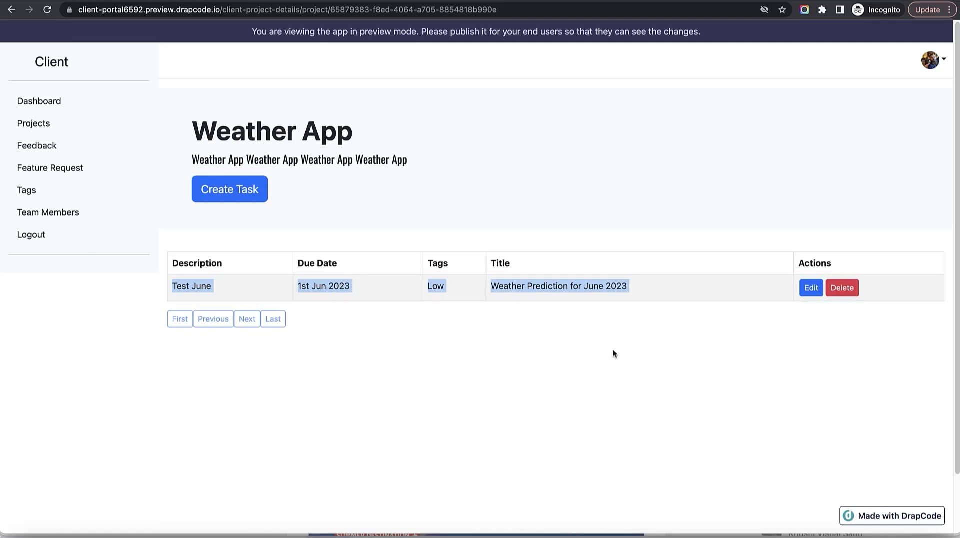
{"action": "left_click", "coordinate": [579, 288]}
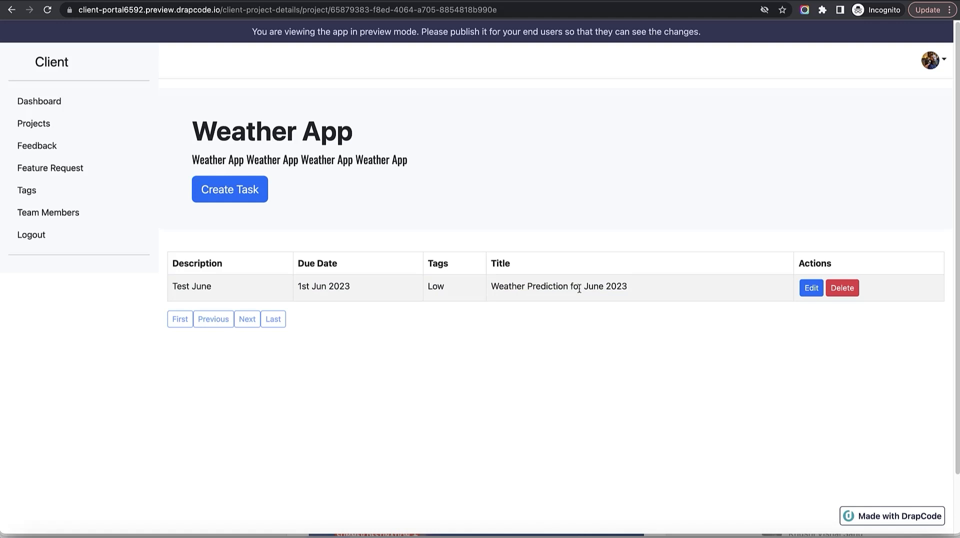
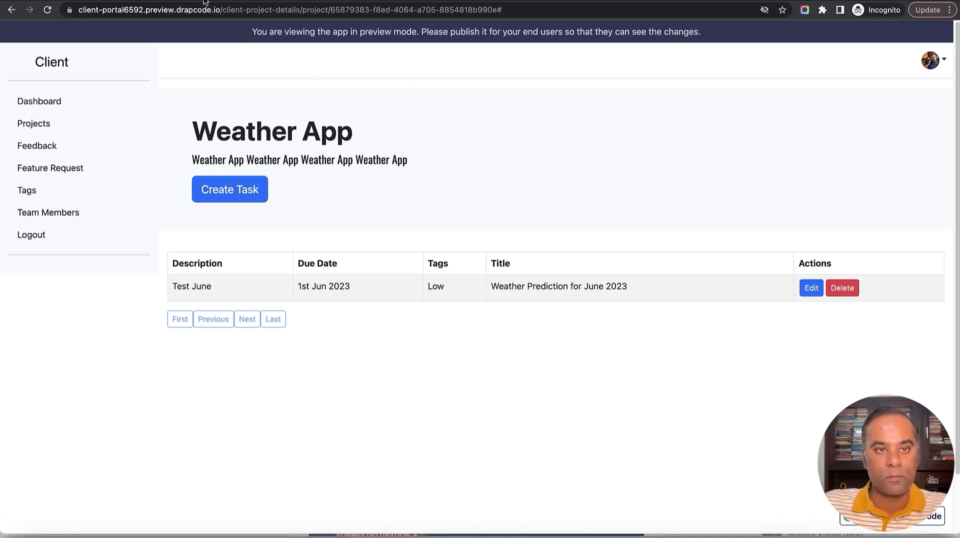
Switch from the Weather App preview back to the DrapCode builder tab.
{"action": "left_click", "coordinate": [181, 0]}
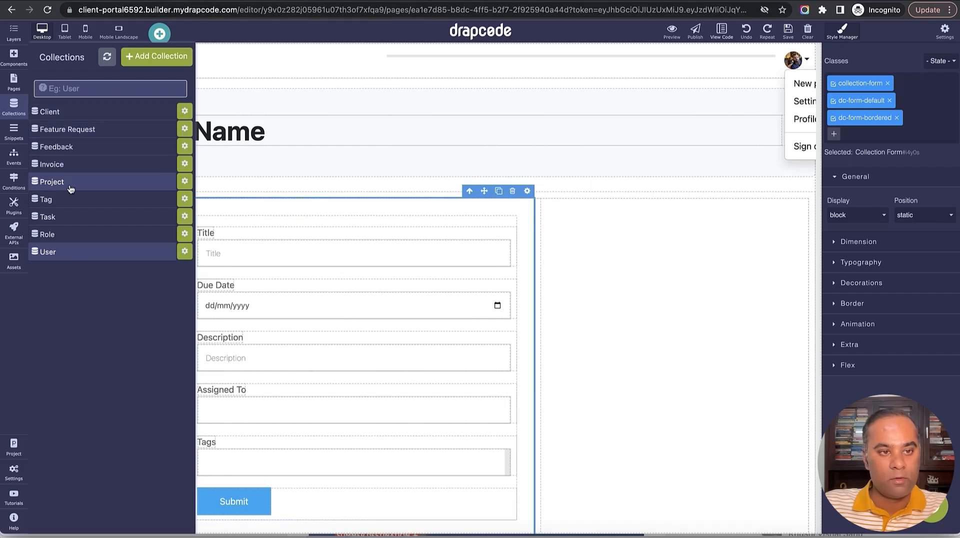
View the empty Feature Request collection data, then bring up the app's page list.
{"action": "left_click", "coordinate": [100, 129]}
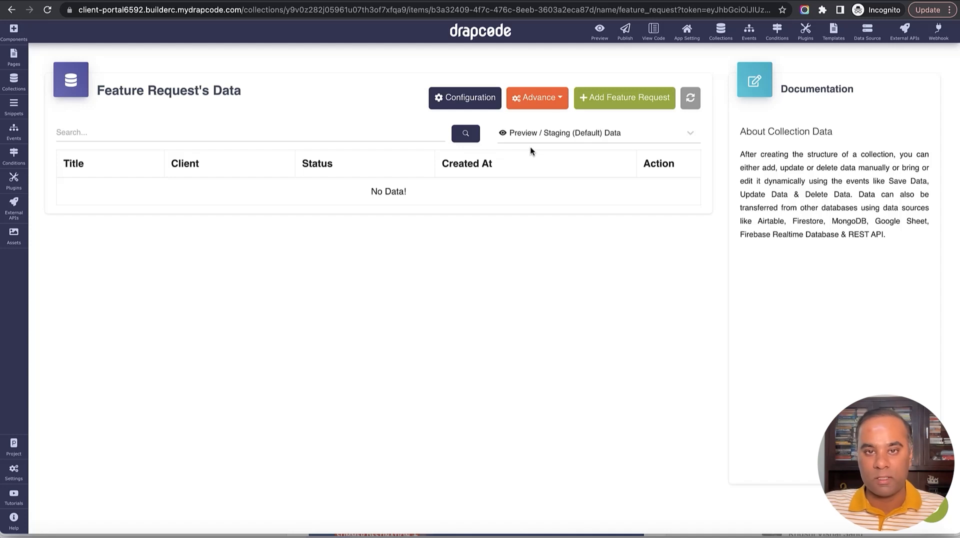
{"action": "double_click", "coordinate": [243, 171]}
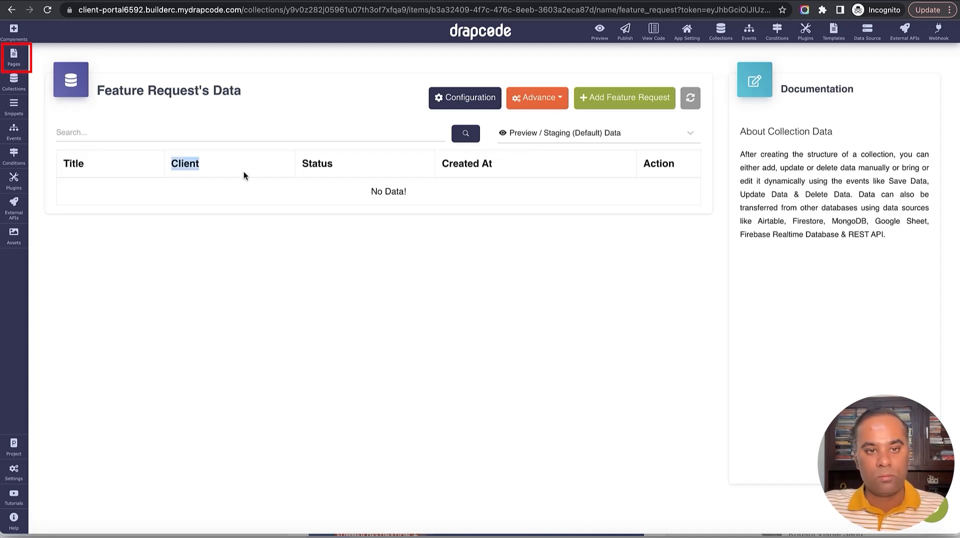
{"action": "left_click", "coordinate": [13, 57]}
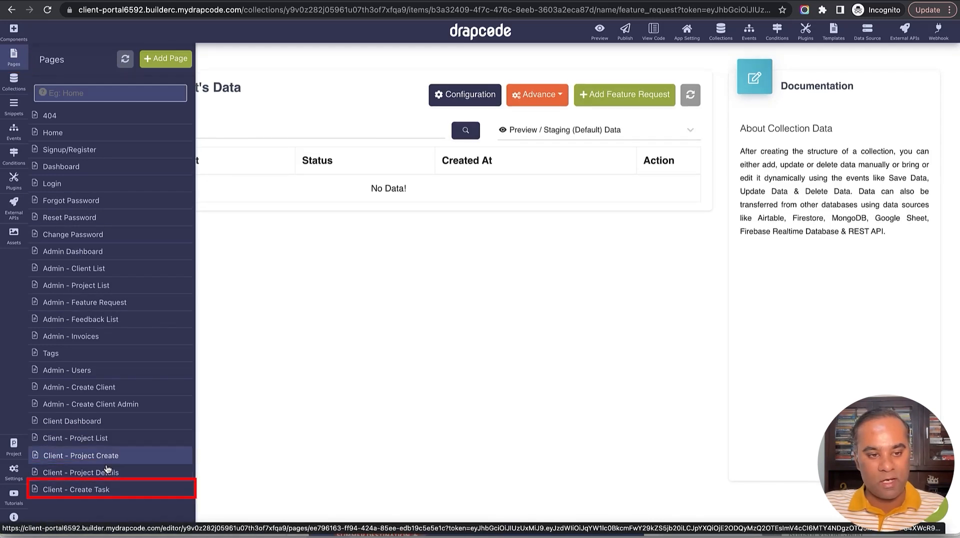
Start a new page named 'Client - Feature Request'.
{"action": "left_click", "coordinate": [166, 59]}
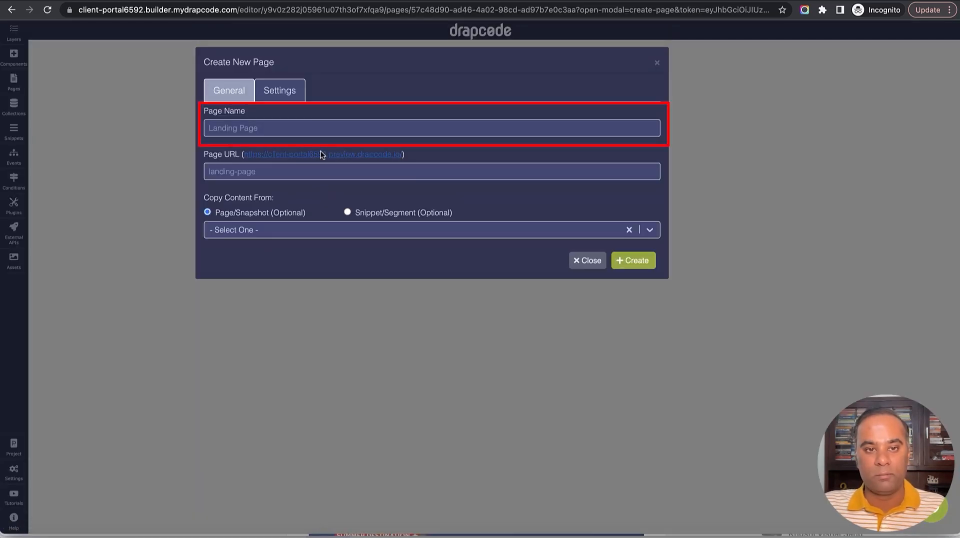
{"action": "left_click", "coordinate": [314, 125]}
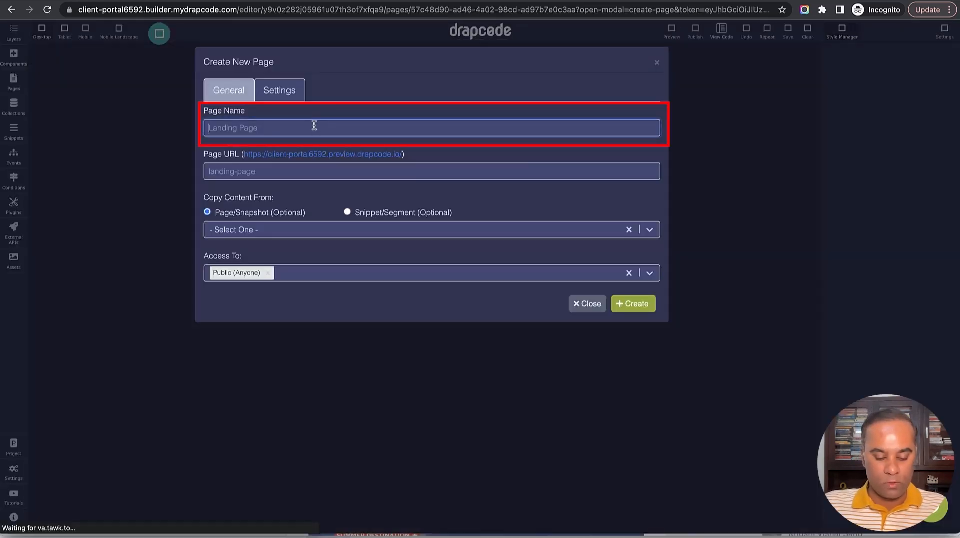
{"action": "type", "text": "Client - Feature "}
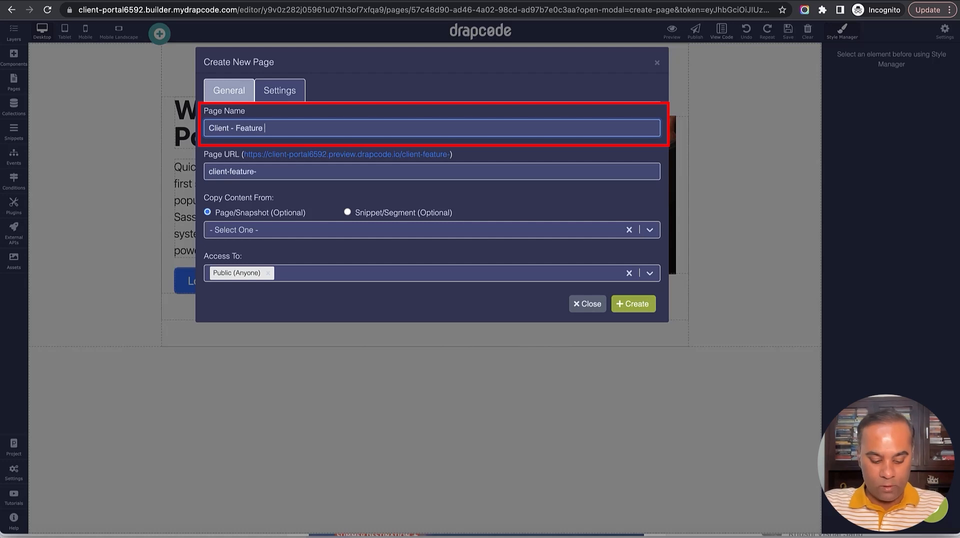
{"action": "type", "text": "Reques"}
{"action": "key", "text": "BackSpace"}
{"action": "key", "text": "BackSpace"}
{"action": "key", "text": "BackSpace"}
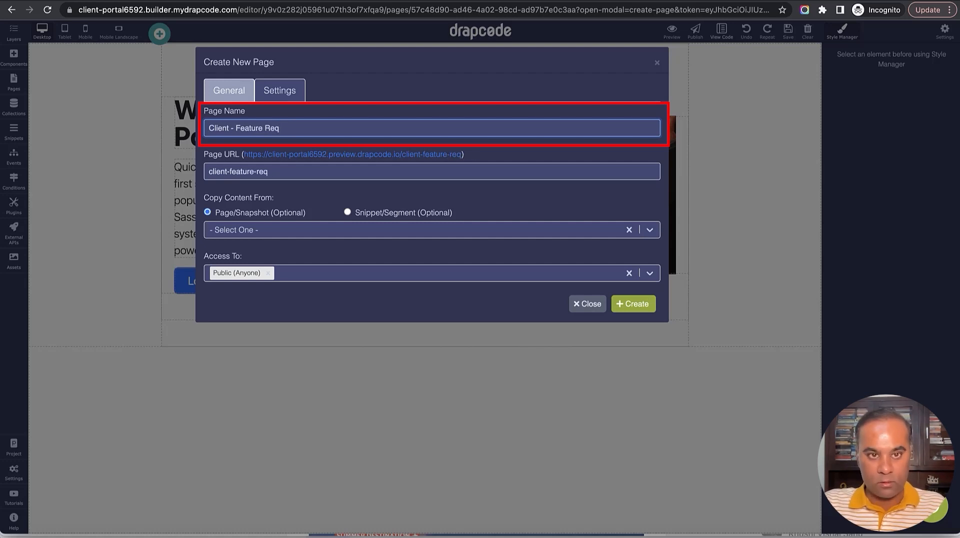
{"action": "type", "text": "uest"}
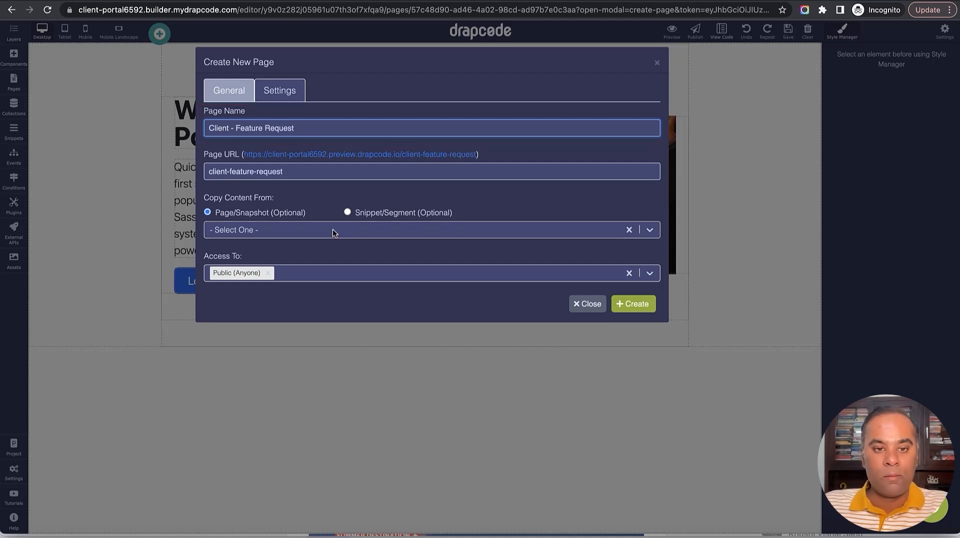
Copy it from Client - Project List, allow Client Admin and Client Team Member roles, and create it.
{"action": "left_click", "coordinate": [334, 230]}
{"action": "left_click", "coordinate": [344, 275]}
{"action": "left_click", "coordinate": [344, 260]}
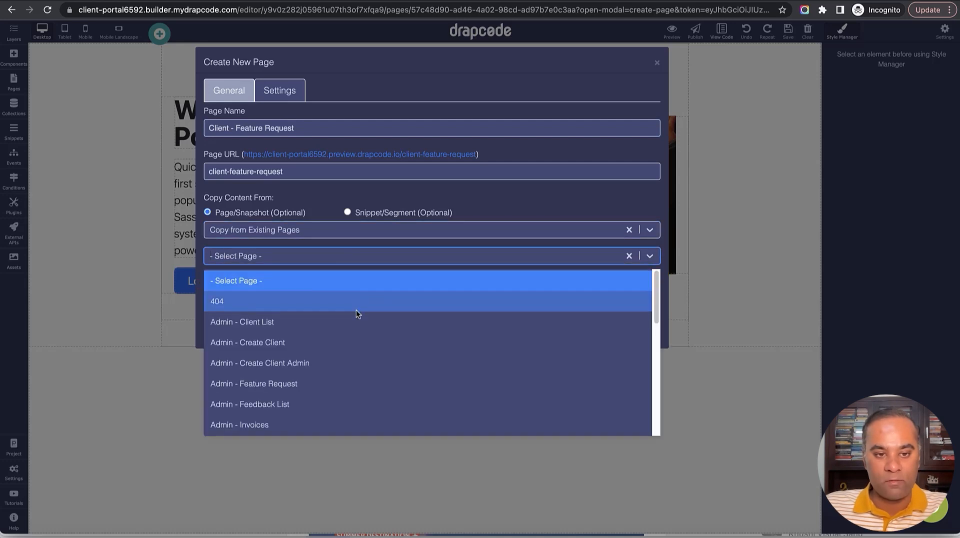
{"action": "scroll", "coordinate": [363, 322], "scroll_direction": "down", "scroll_amount": 5}
{"action": "scroll", "coordinate": [358, 330], "scroll_direction": "up", "scroll_amount": 3}
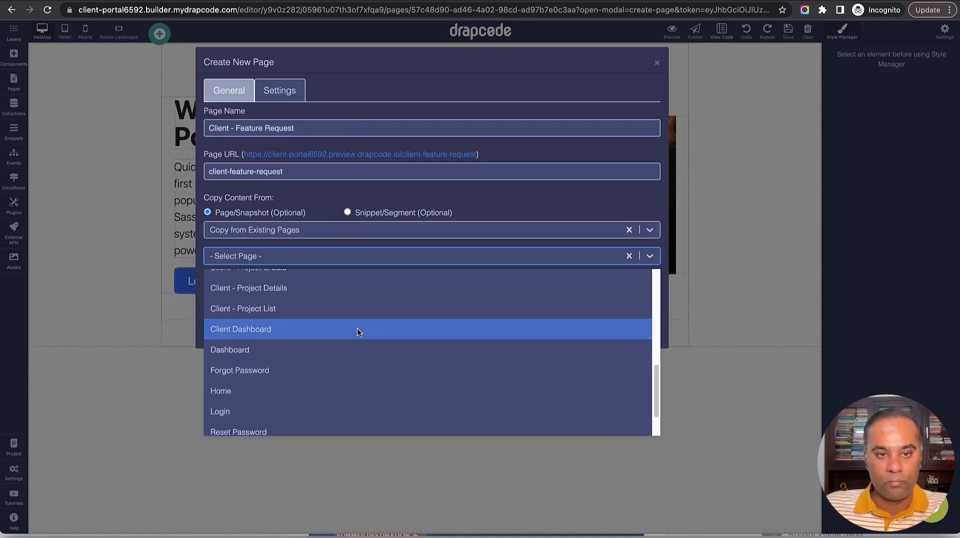
{"action": "scroll", "coordinate": [352, 287], "scroll_direction": "up", "scroll_amount": 1}
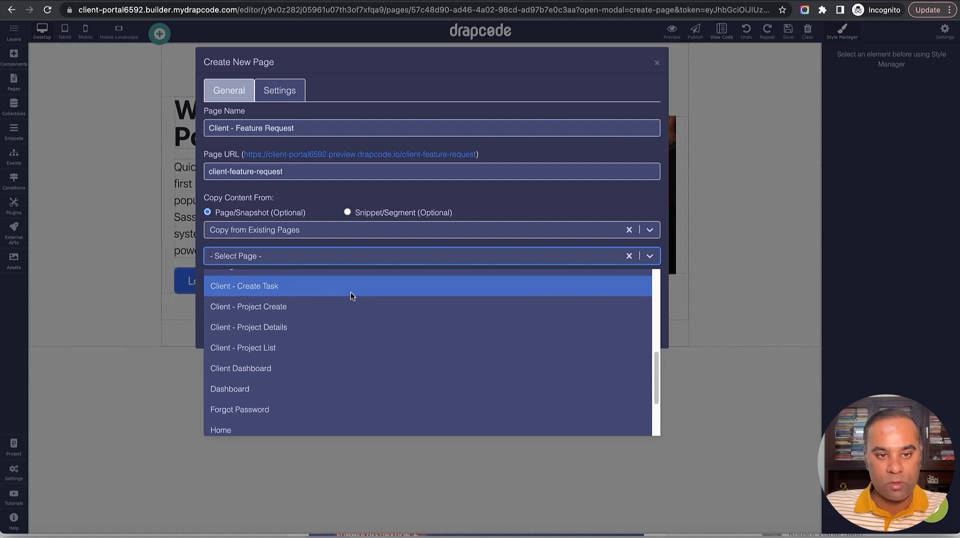
{"action": "scroll", "coordinate": [350, 295], "scroll_direction": "up", "scroll_amount": 1}
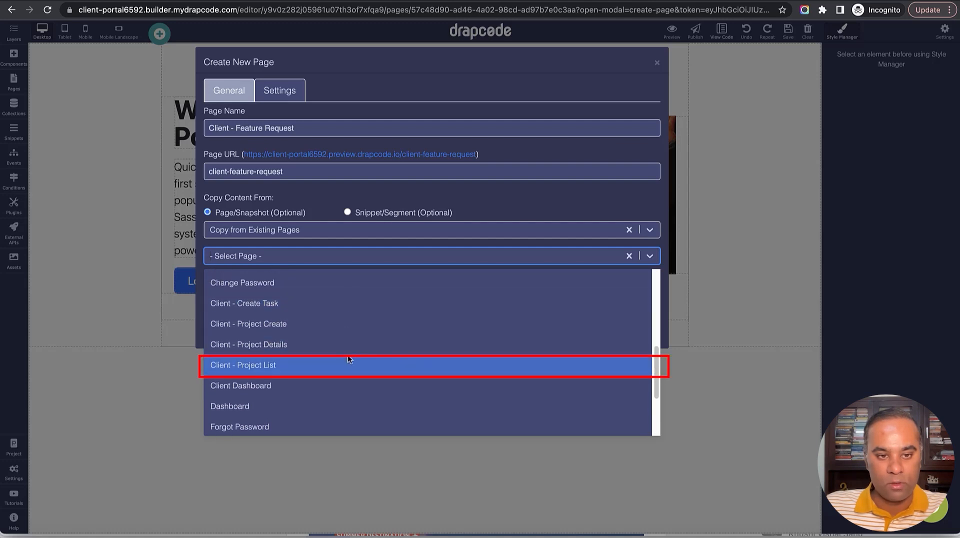
{"action": "left_click", "coordinate": [346, 365]}
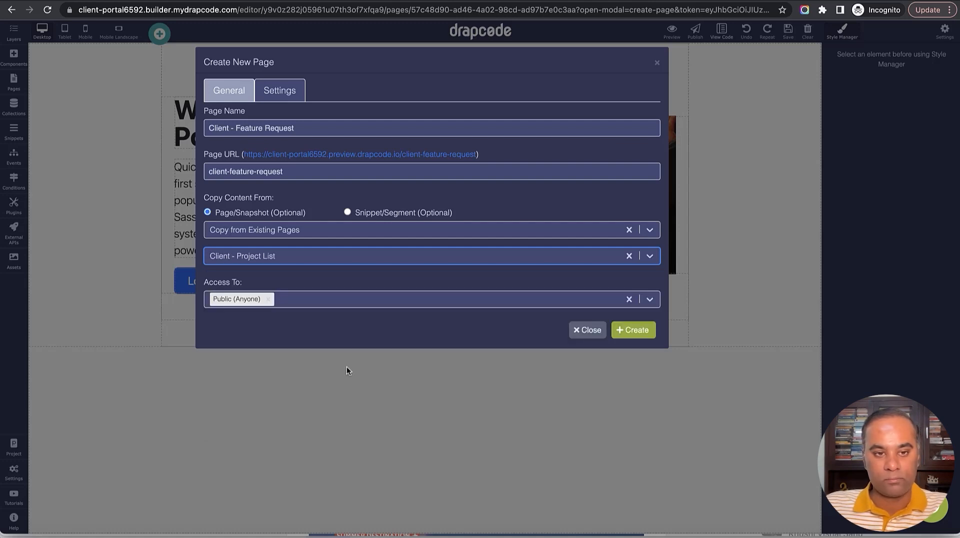
{"action": "left_click", "coordinate": [327, 299]}
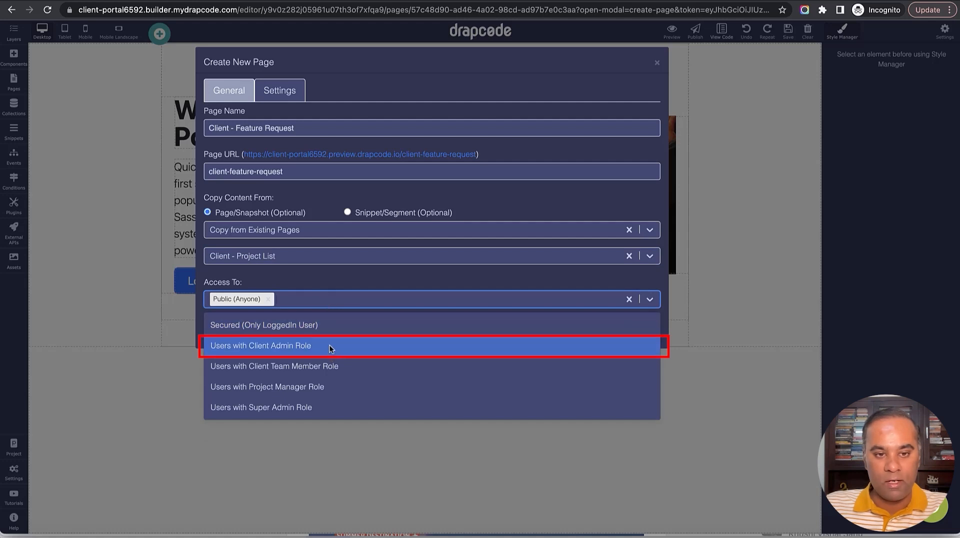
{"action": "left_click", "coordinate": [329, 346]}
{"action": "left_click", "coordinate": [340, 300]}
{"action": "left_click", "coordinate": [348, 359]}
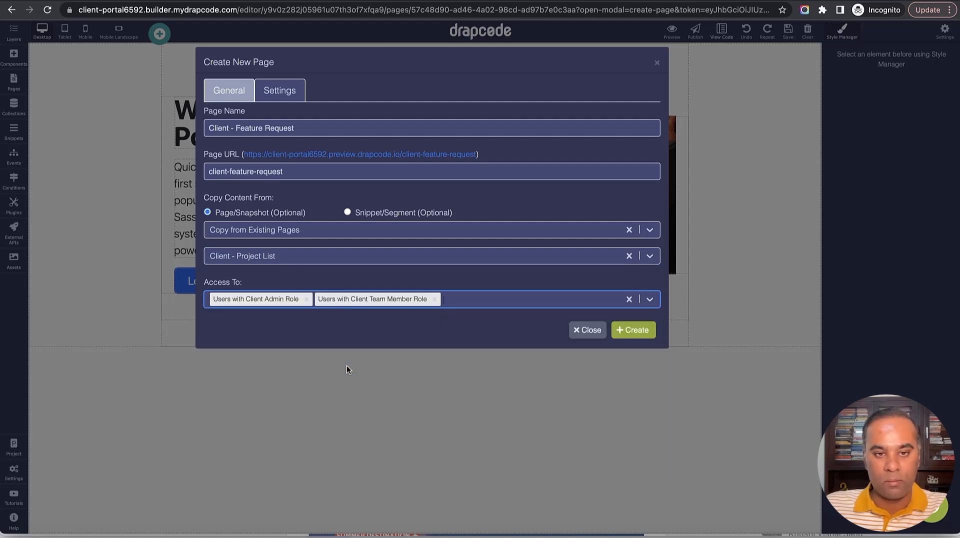
{"action": "left_click", "coordinate": [633, 329]}
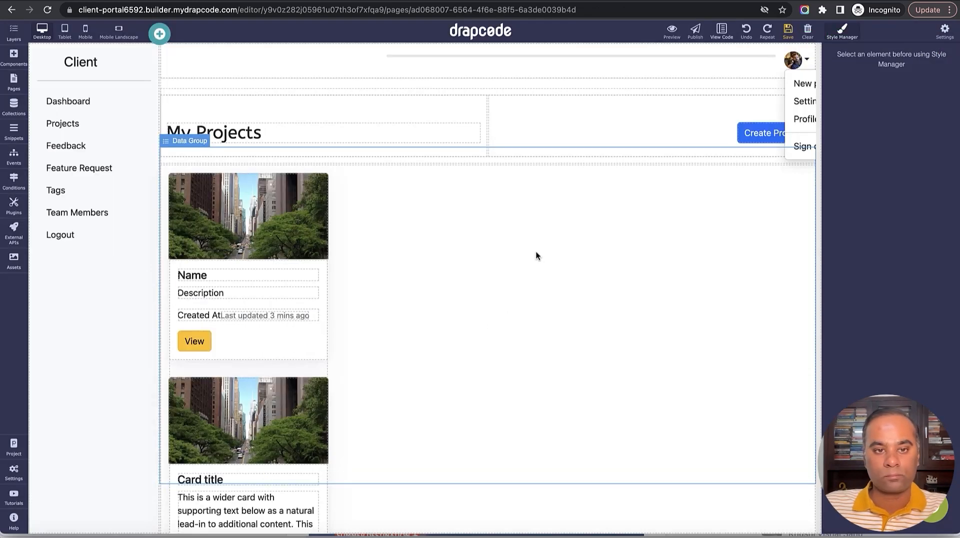
Delete the block of project cards from the page.
{"action": "left_click", "coordinate": [535, 256]}
{"action": "left_click", "coordinate": [794, 158]}
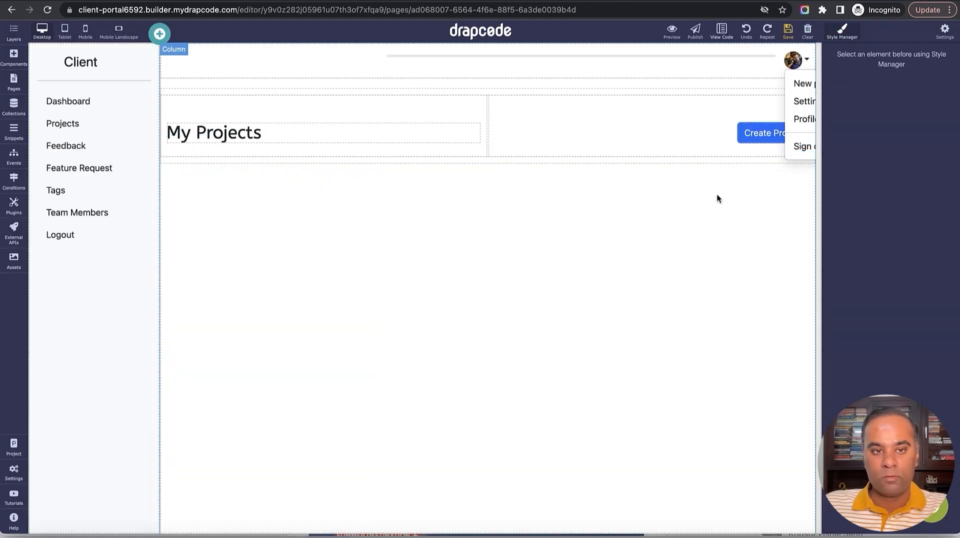
{"action": "left_click", "coordinate": [580, 223]}
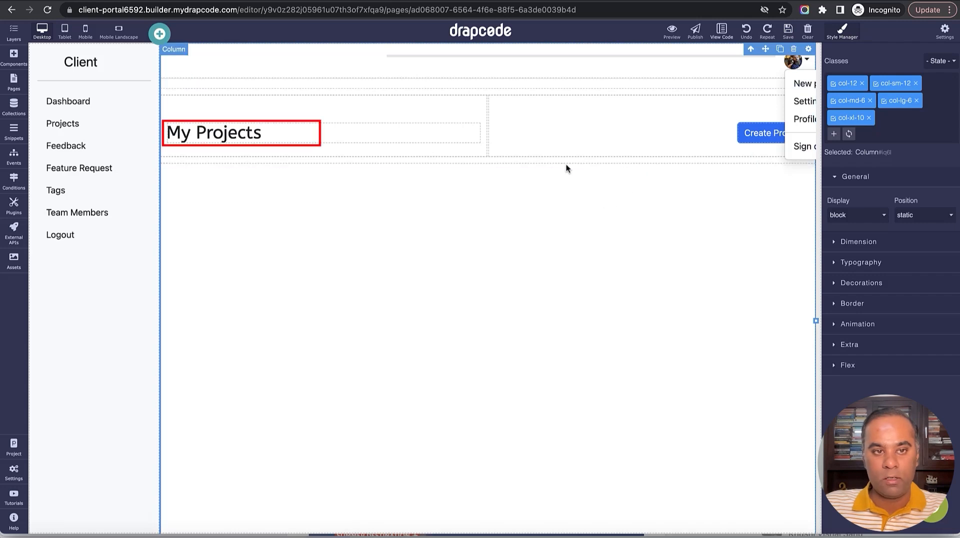
Rename the My Projects heading to 'My Feature Requests'.
{"action": "left_click", "coordinate": [232, 141]}
{"action": "double_click", "coordinate": [230, 136]}
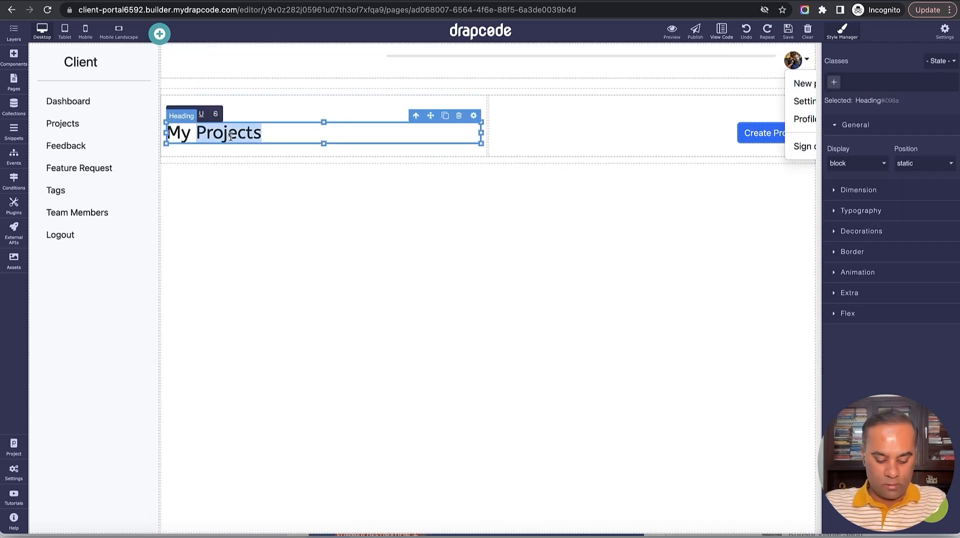
{"action": "type", "text": "Featre"}
{"action": "key", "text": "BackSpace"}
{"action": "type", "text": "ure "}
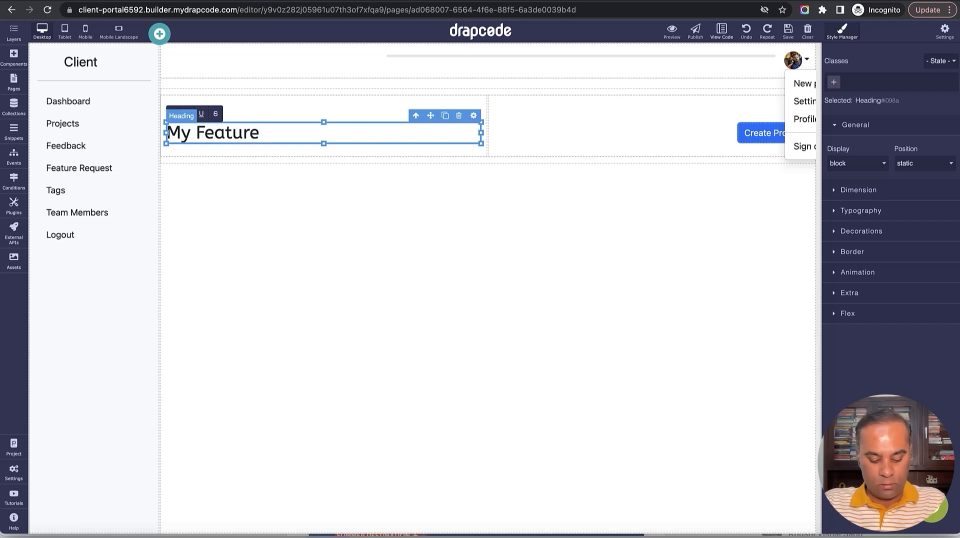
{"action": "type", "text": "Requests"}
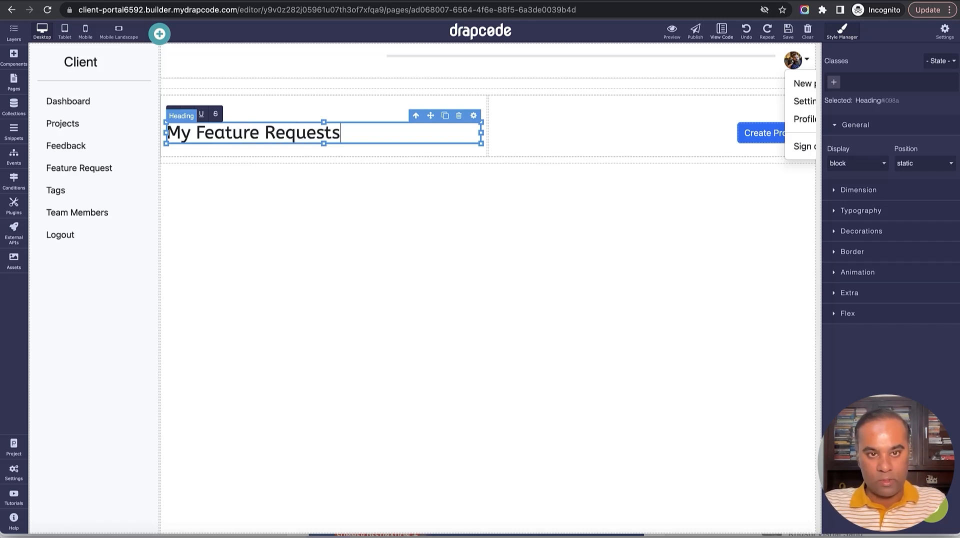
{"action": "left_click", "coordinate": [702, 122]}
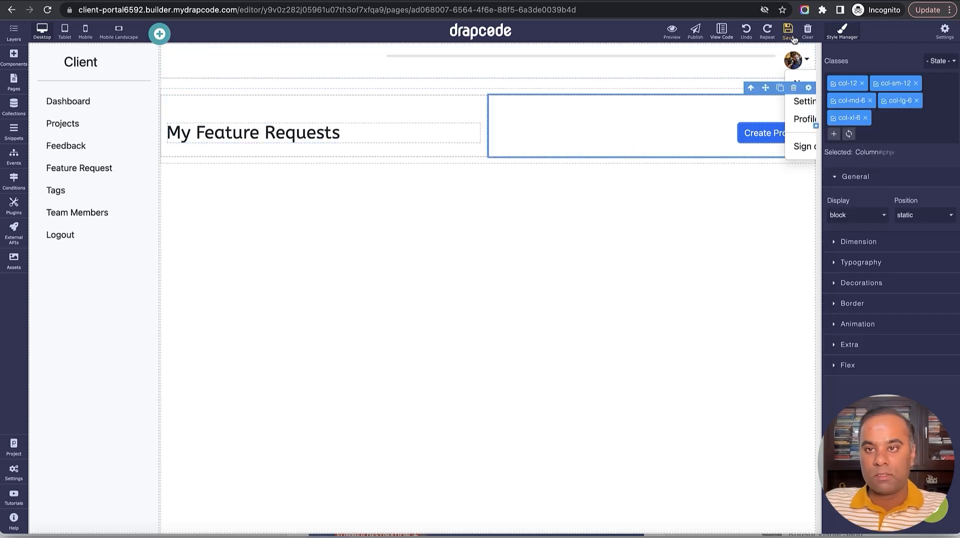
{"action": "left_click", "coordinate": [761, 132]}
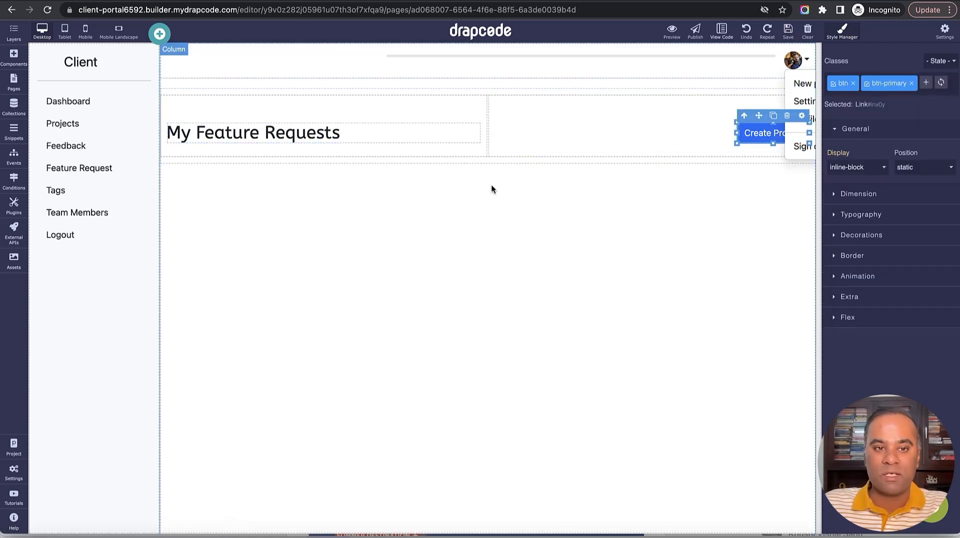
{"action": "left_click", "coordinate": [13, 82]}
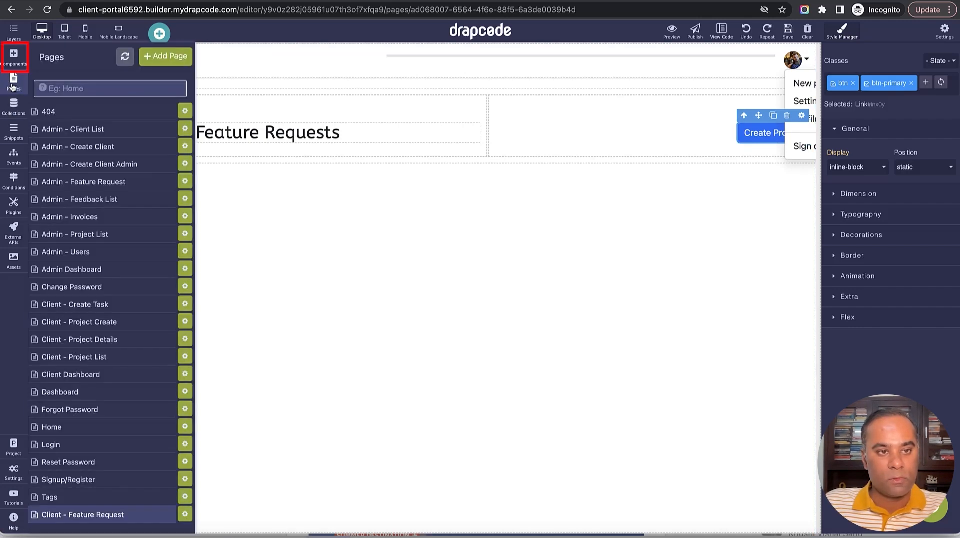
Add a Data Table at the top, sourced from the Feature Request collection with the All Items filter.
{"action": "left_click", "coordinate": [14, 55]}
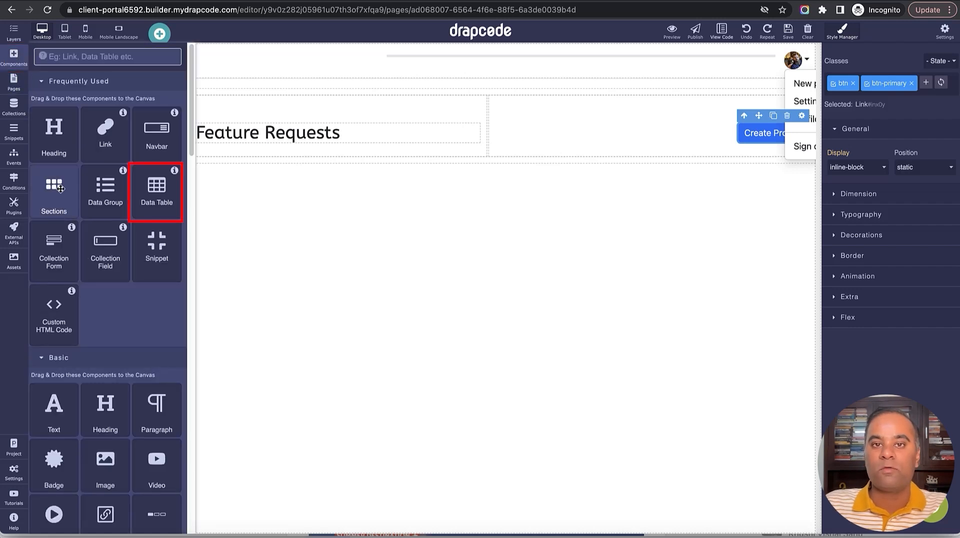
{"action": "left_click_drag", "start_coordinate": [155, 193], "coordinate": [285, 276]}
{"action": "left_click", "coordinate": [844, 131]}
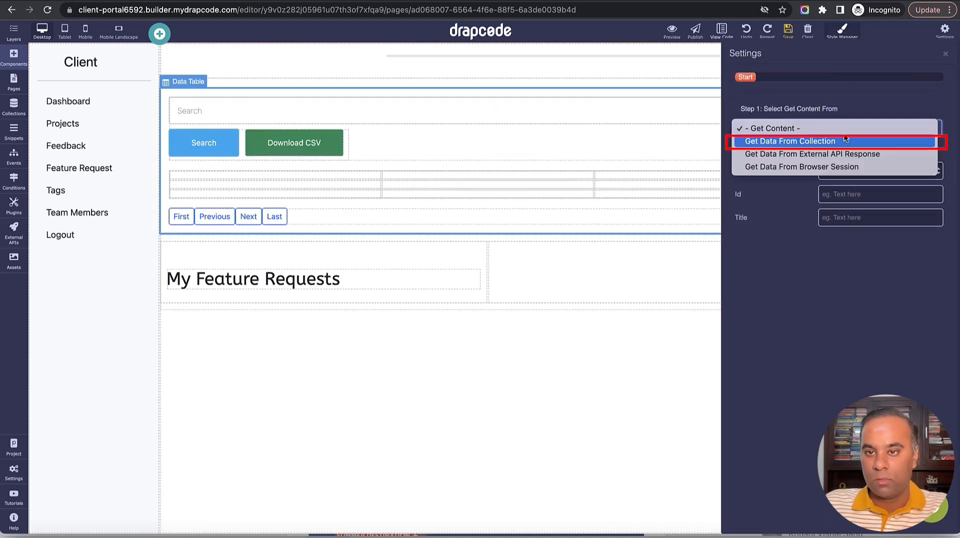
{"action": "left_click", "coordinate": [838, 141]}
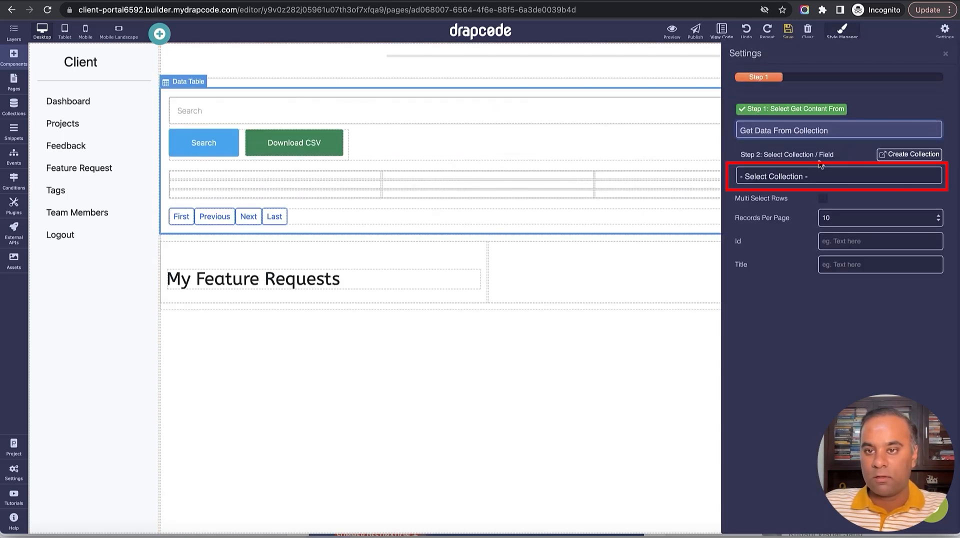
{"action": "left_click", "coordinate": [816, 172]}
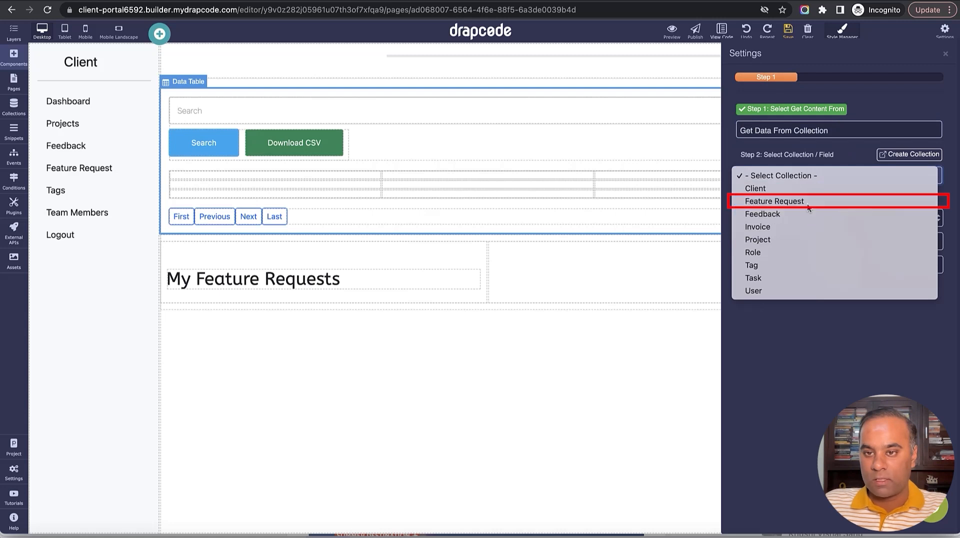
{"action": "left_click", "coordinate": [807, 206]}
{"action": "left_click", "coordinate": [806, 216]}
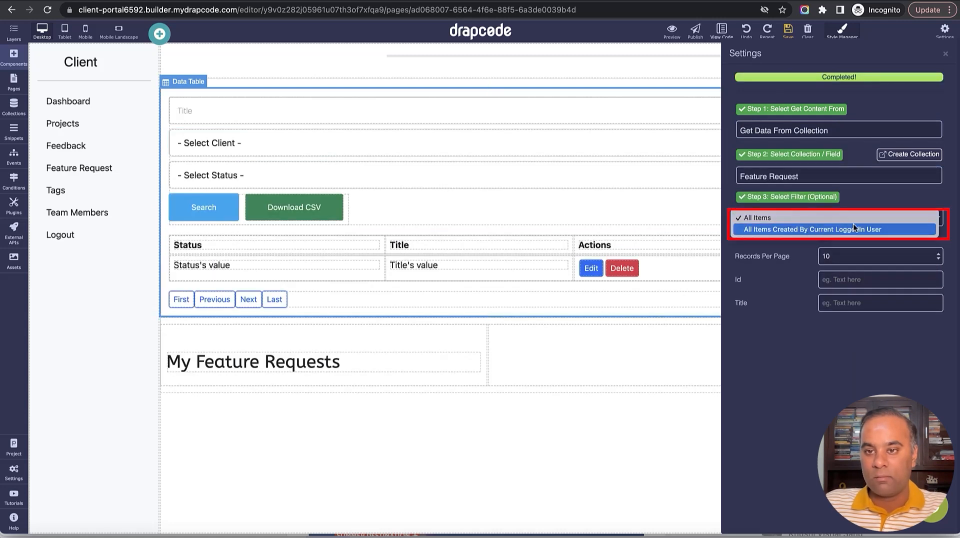
{"action": "left_click", "coordinate": [940, 103]}
{"action": "left_click", "coordinate": [870, 214]}
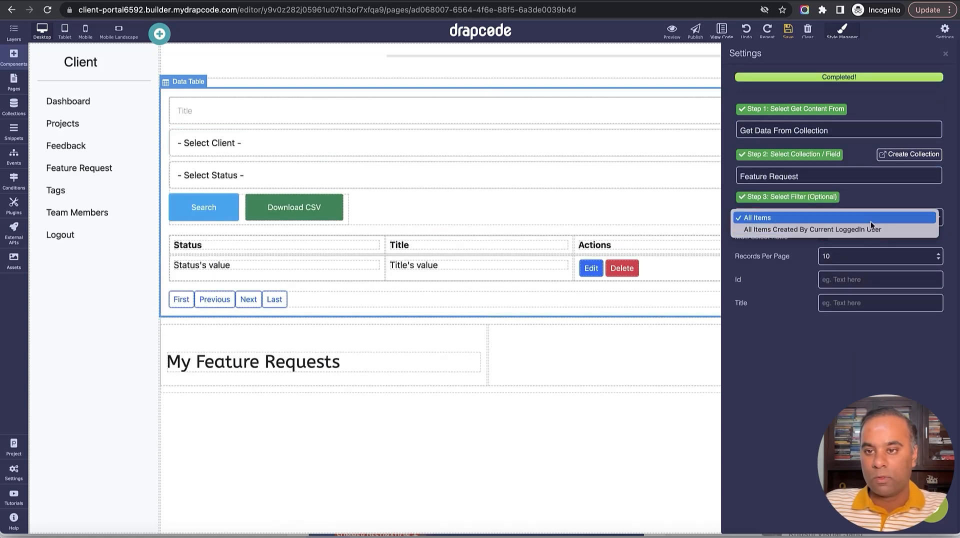
{"action": "left_click", "coordinate": [870, 218]}
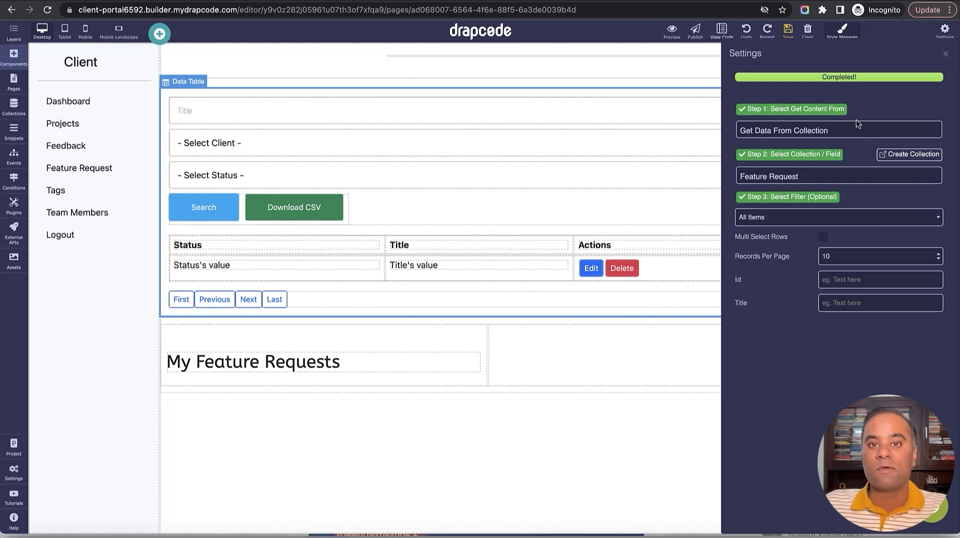
Remove the Title search field and the client search dropdown from the table.
{"action": "left_click", "coordinate": [945, 55]}
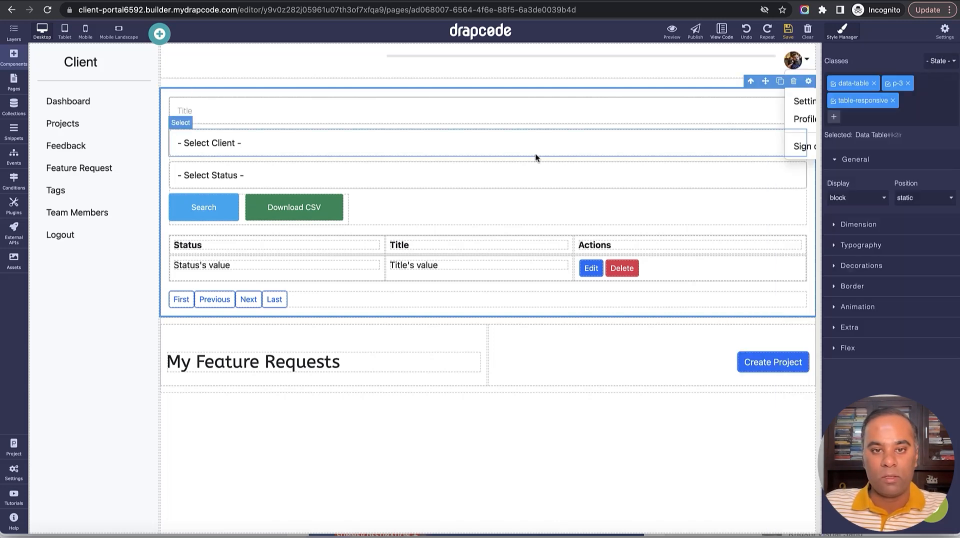
{"action": "left_click", "coordinate": [528, 110]}
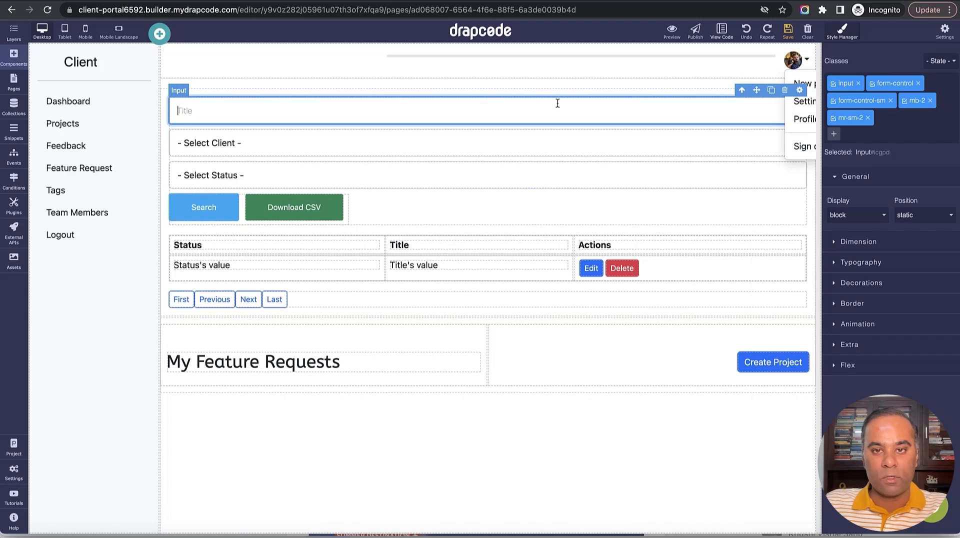
{"action": "left_click", "coordinate": [785, 90]}
{"action": "left_click", "coordinate": [607, 107]}
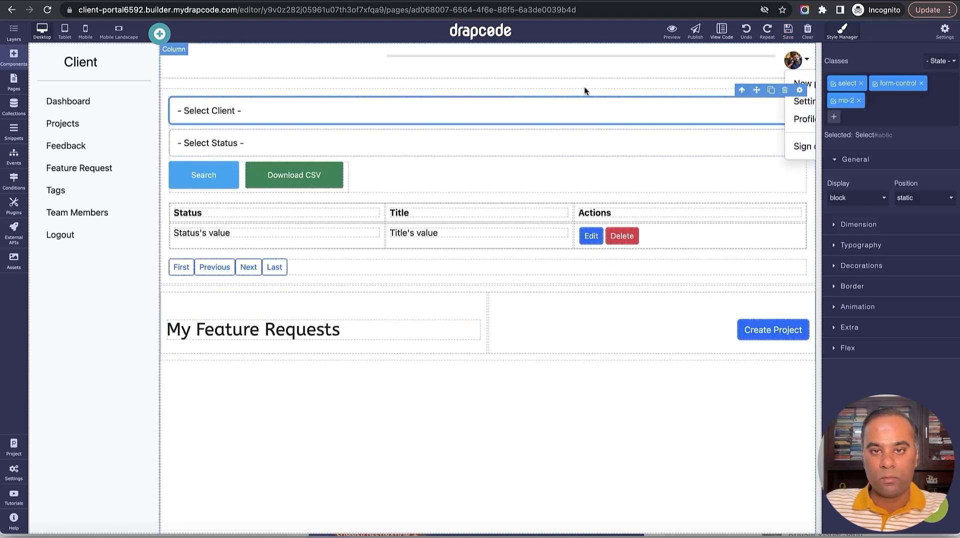
{"action": "left_click", "coordinate": [784, 90]}
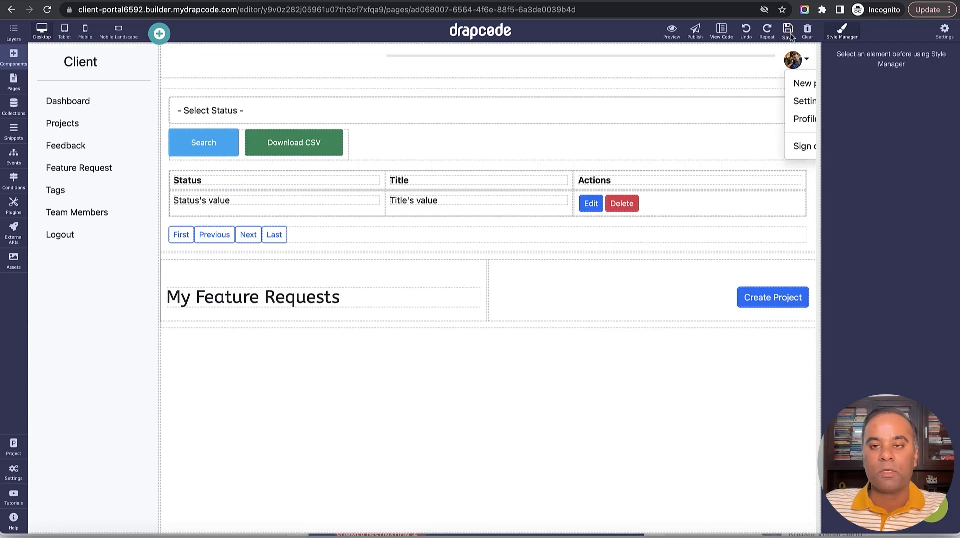
Move the heading above the table, put the Title column before Status, and delete Download CSV.
{"action": "left_click_drag", "start_coordinate": [534, 100], "coordinate": [520, 372]}
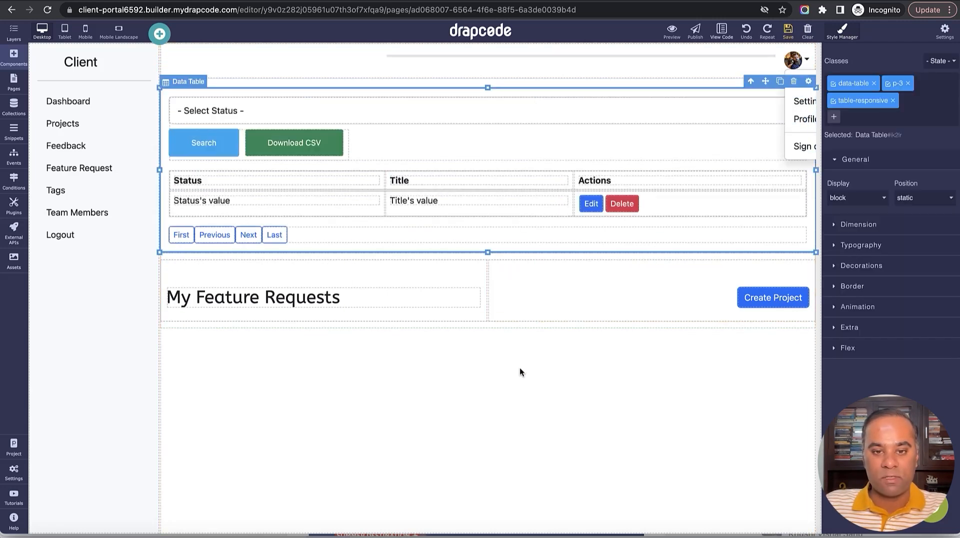
{"action": "left_click_drag", "start_coordinate": [476, 255], "coordinate": [461, 93]}
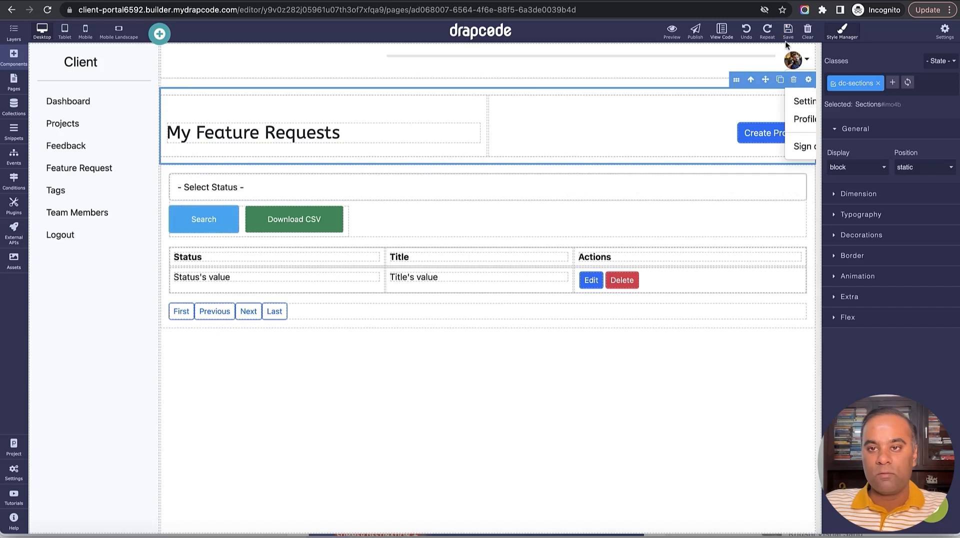
{"action": "left_click_drag", "start_coordinate": [511, 253], "coordinate": [259, 256]}
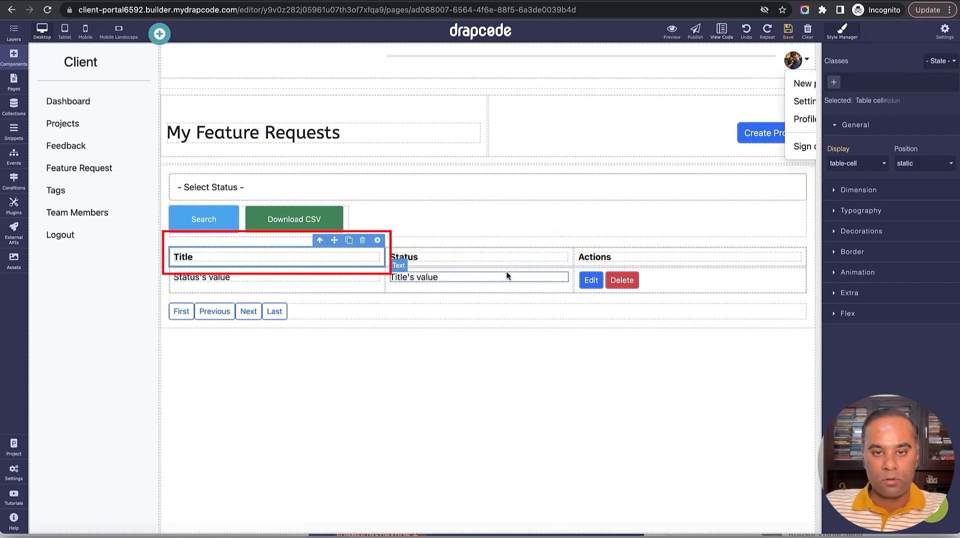
{"action": "left_click_drag", "start_coordinate": [506, 270], "coordinate": [252, 285]}
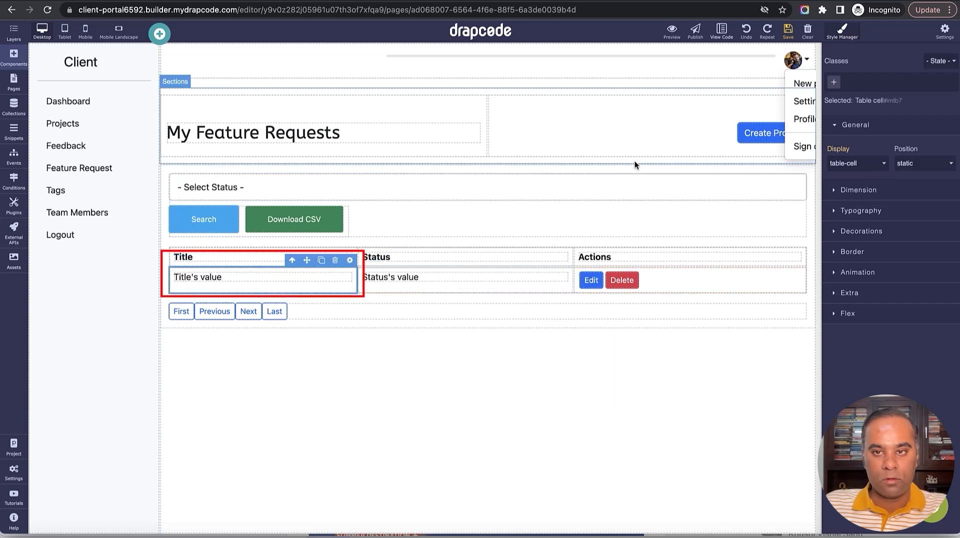
{"action": "left_click", "coordinate": [323, 213]}
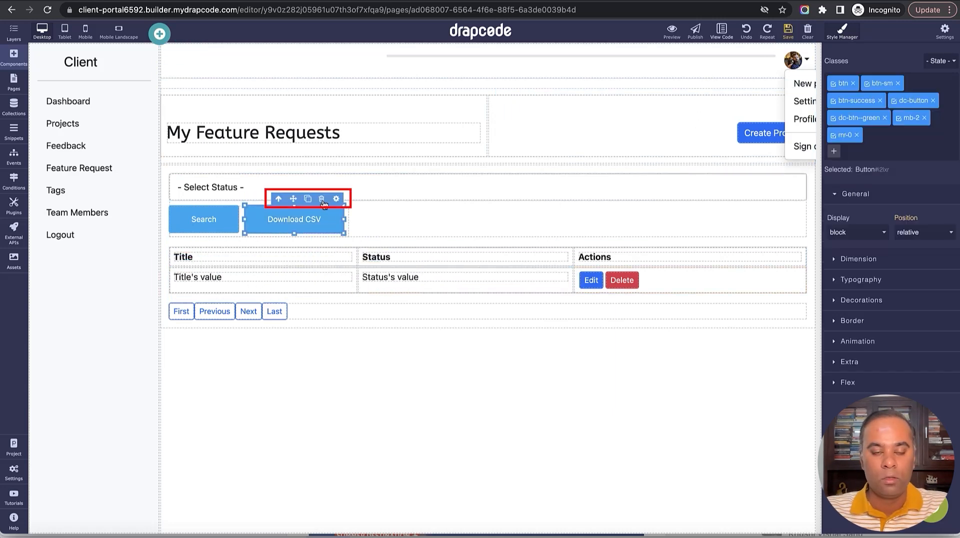
{"action": "left_click", "coordinate": [323, 200]}
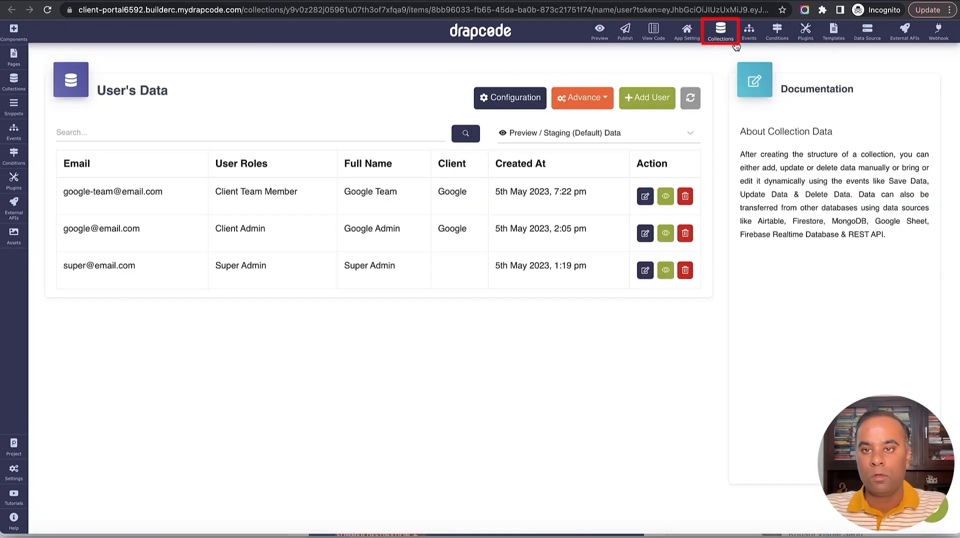
Start a private Feature Request filter named 'Feature Requests of Current Client'.
{"action": "left_click", "coordinate": [720, 31]}
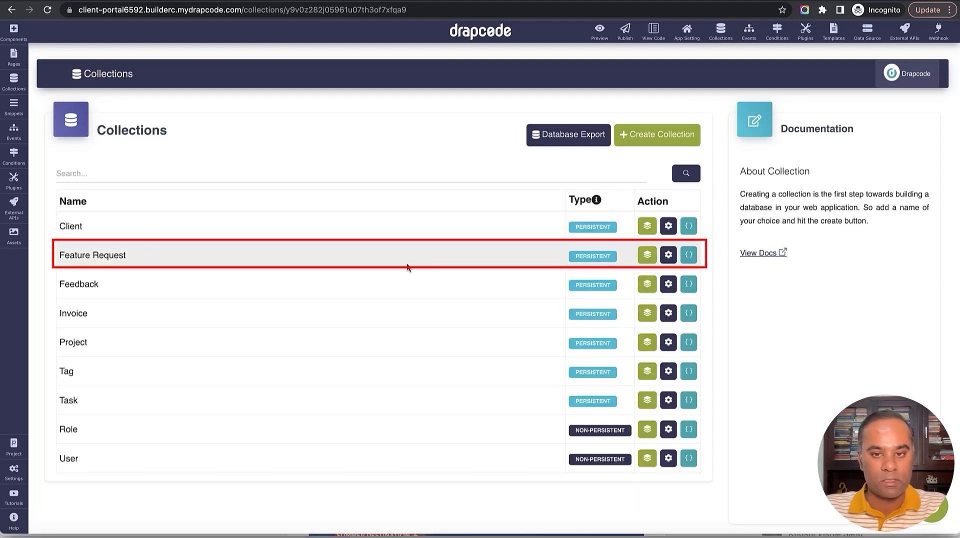
{"action": "left_click", "coordinate": [645, 256]}
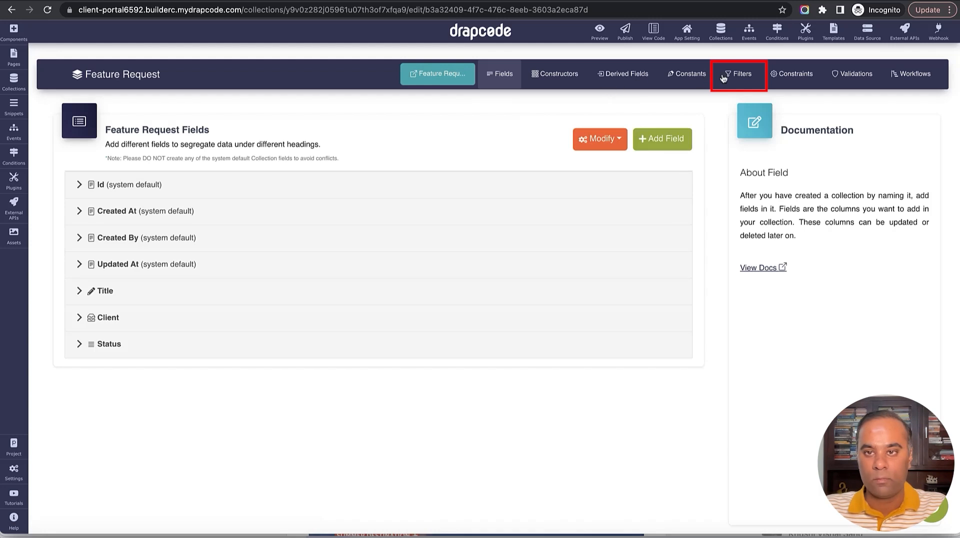
{"action": "left_click", "coordinate": [739, 76]}
{"action": "left_click", "coordinate": [420, 172]}
{"action": "left_click", "coordinate": [266, 175]}
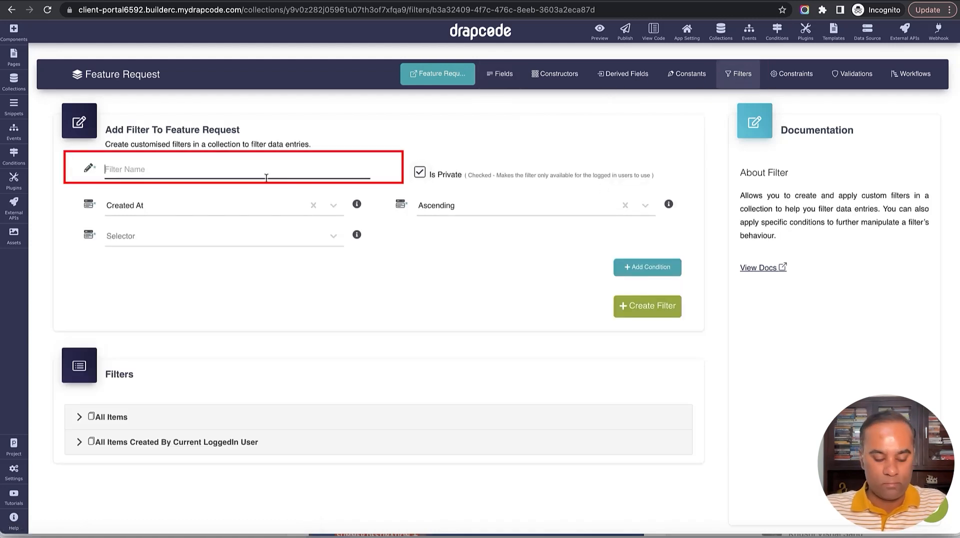
{"action": "type", "text": "Fest"}
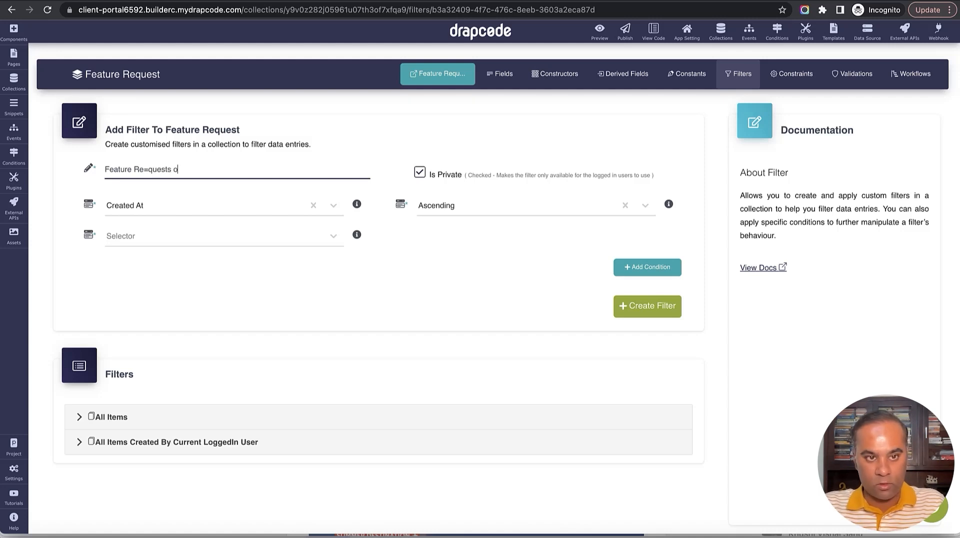
{"action": "key", "text": "BackSpace"}
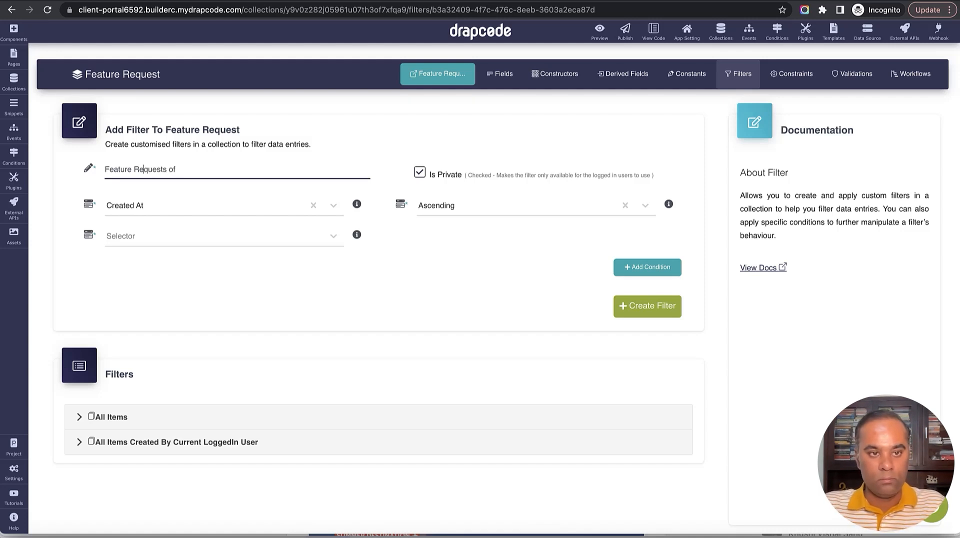
{"action": "type", "text": "Curr"}
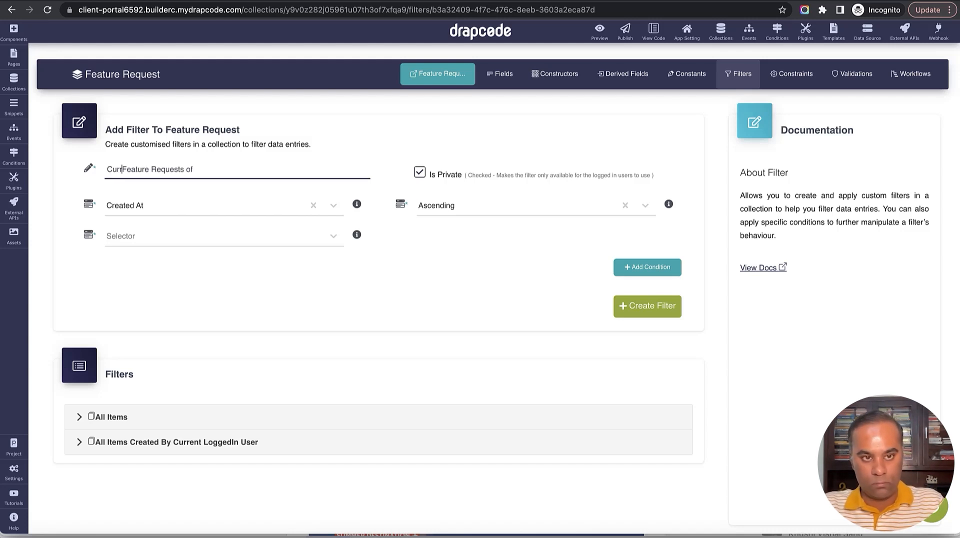
{"action": "key", "text": "BackSpace"}
{"action": "key", "text": "BackSpace"}
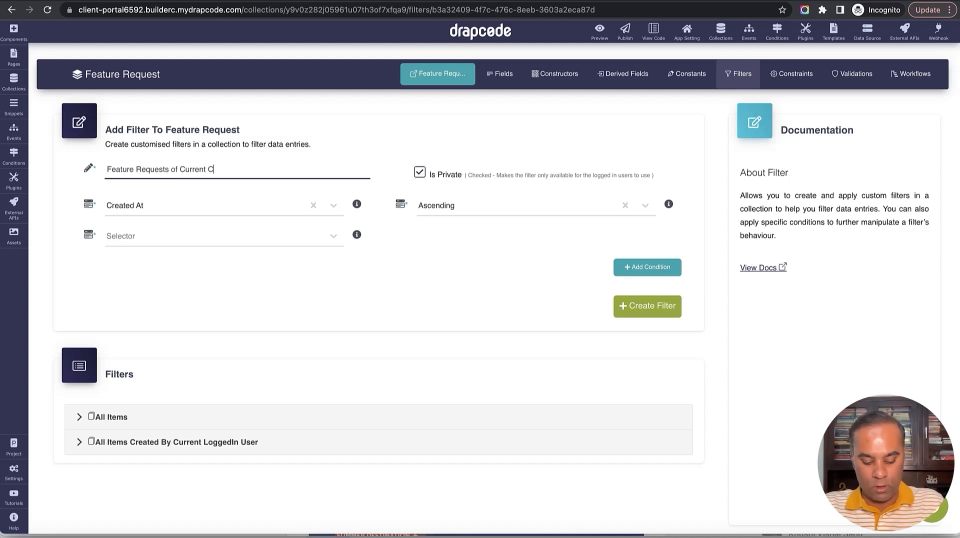
Set the filter to find all matching data, with a condition on Client using Equals.
{"action": "left_click", "coordinate": [278, 239]}
{"action": "left_click", "coordinate": [274, 279]}
{"action": "left_click", "coordinate": [650, 333]}
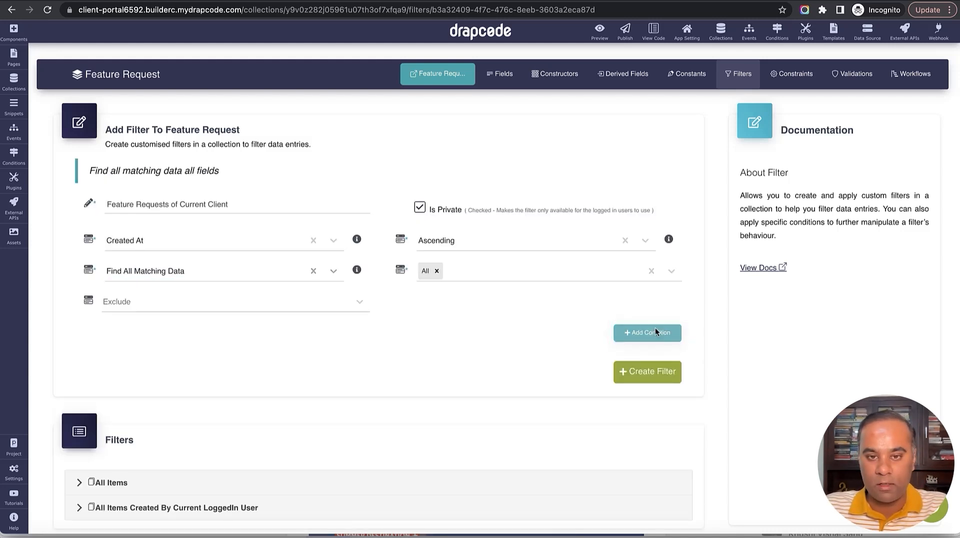
{"action": "left_click", "coordinate": [257, 362]}
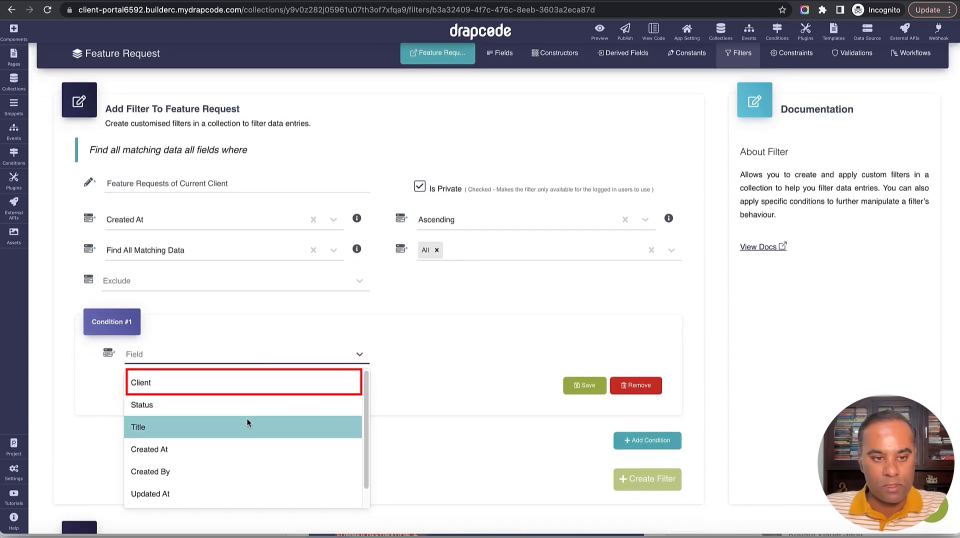
{"action": "left_click", "coordinate": [238, 384]}
{"action": "left_click", "coordinate": [468, 361]}
{"action": "left_click", "coordinate": [467, 382]}
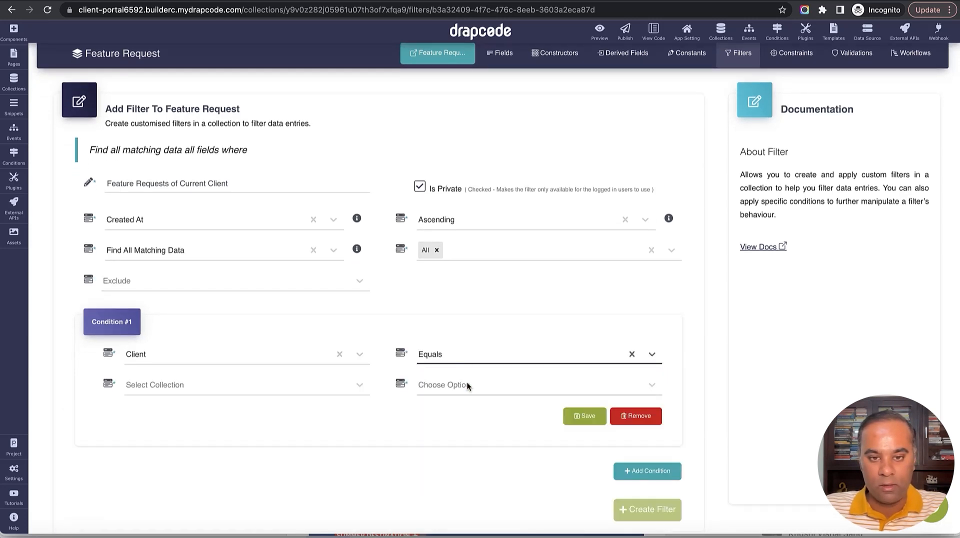
{"action": "scroll", "coordinate": [376, 410], "scroll_direction": "down", "scroll_amount": 2}
Compare Client against the logged-in user's Client field, save the condition and create the filter.
{"action": "left_click", "coordinate": [304, 291]}
{"action": "left_click", "coordinate": [297, 334]}
{"action": "left_click", "coordinate": [465, 288]}
{"action": "left_click", "coordinate": [469, 313]}
{"action": "left_click", "coordinate": [316, 318]}
{"action": "scroll", "coordinate": [268, 407], "scroll_direction": "down", "scroll_amount": 2}
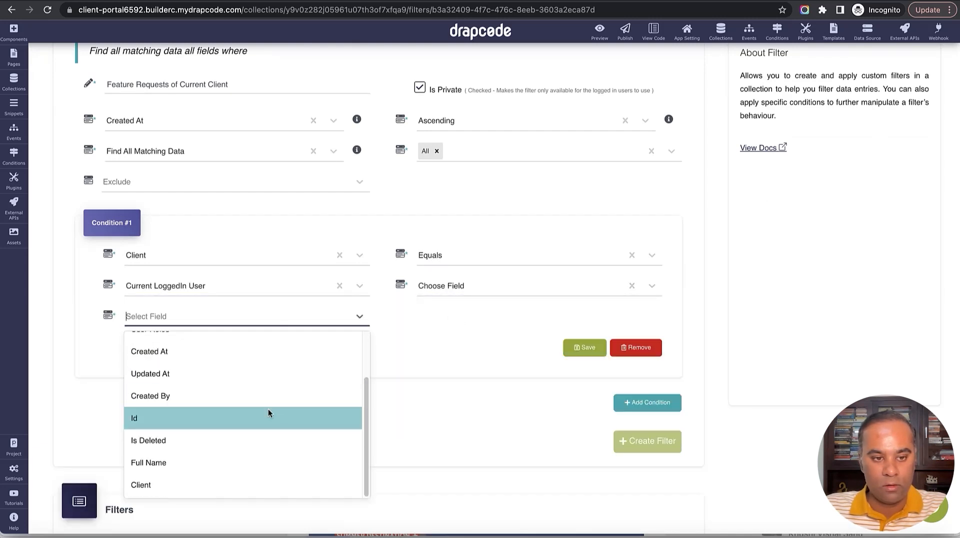
{"action": "left_click", "coordinate": [259, 482]}
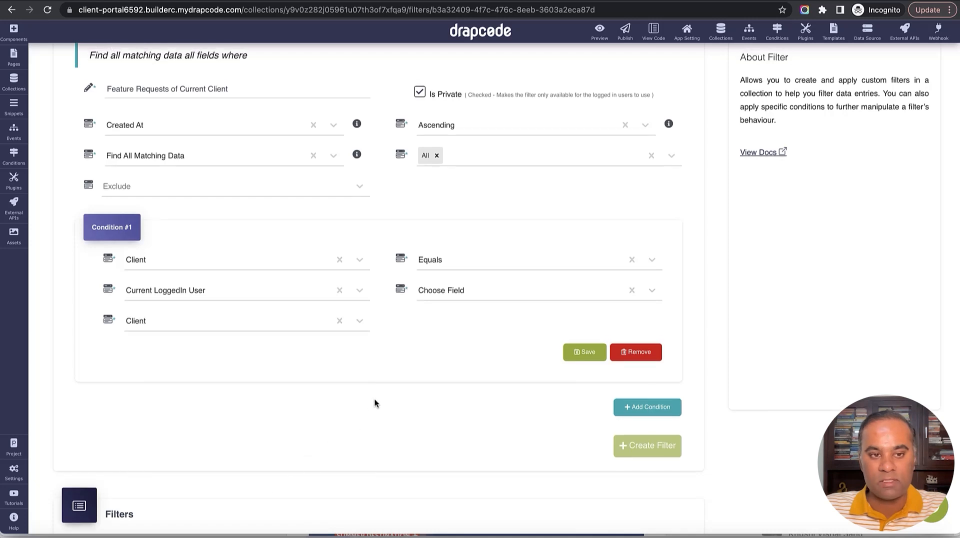
{"action": "scroll", "coordinate": [372, 405], "scroll_direction": "up", "scroll_amount": 1}
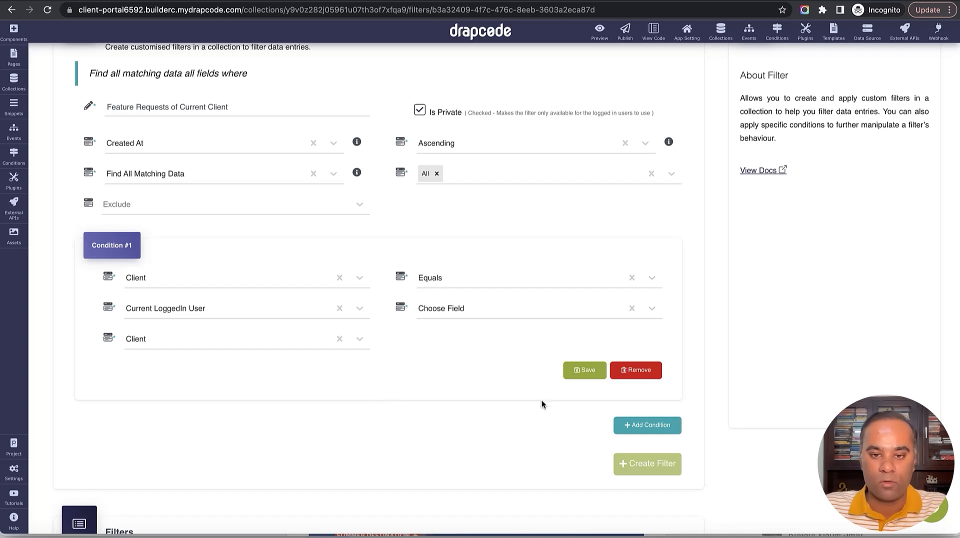
{"action": "left_click", "coordinate": [585, 376]}
{"action": "left_click", "coordinate": [656, 466]}
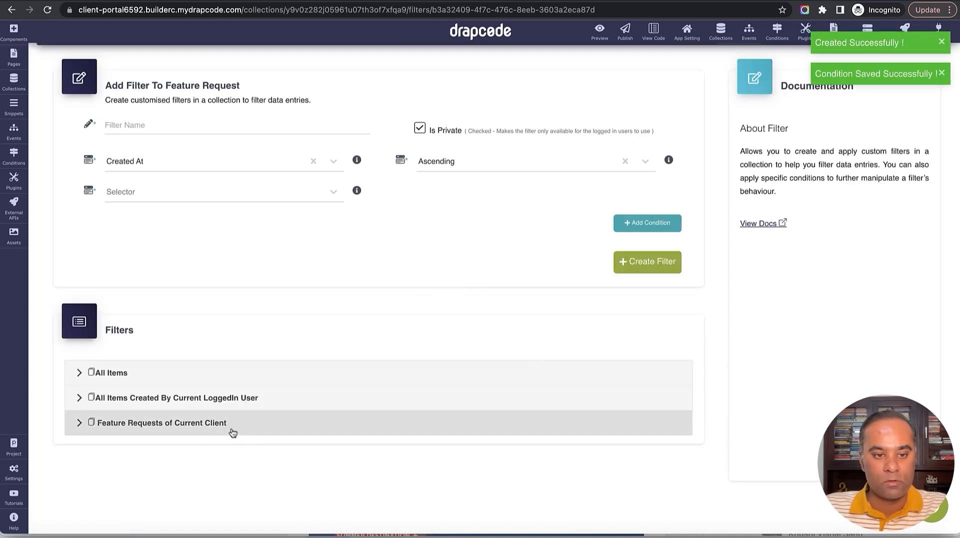
Start a new page named 'Client - New Feature Request'.
{"action": "left_click", "coordinate": [15, 68]}
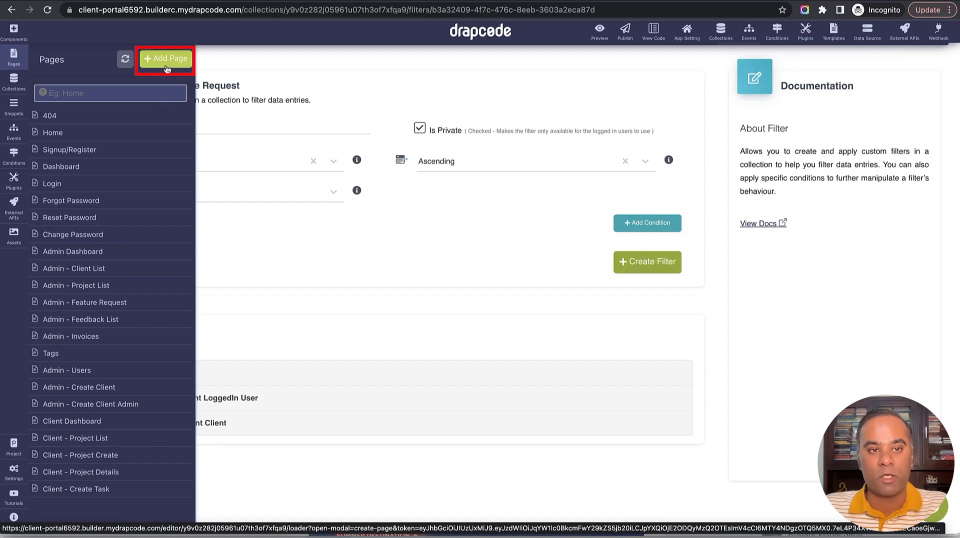
{"action": "type", "text": "Cl"}
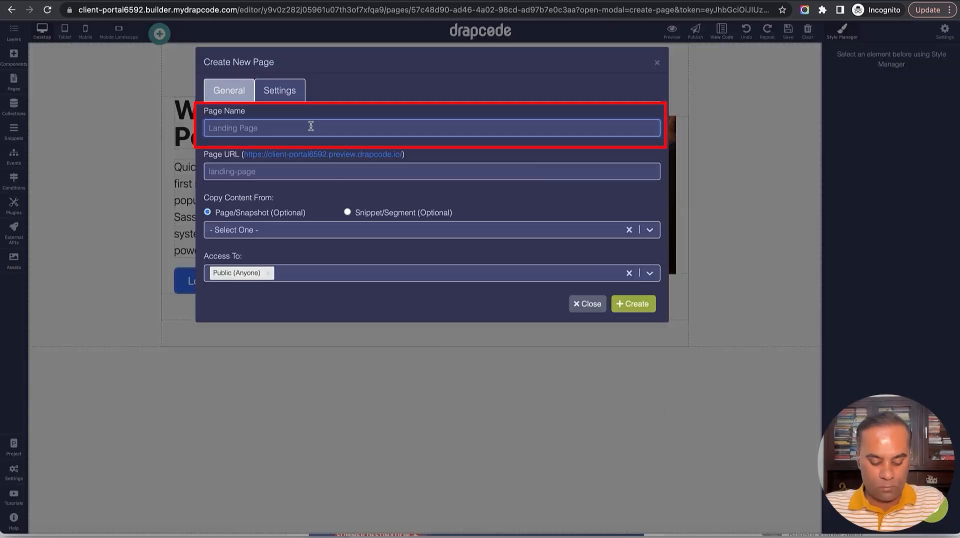
{"action": "type", "text": "ient"}
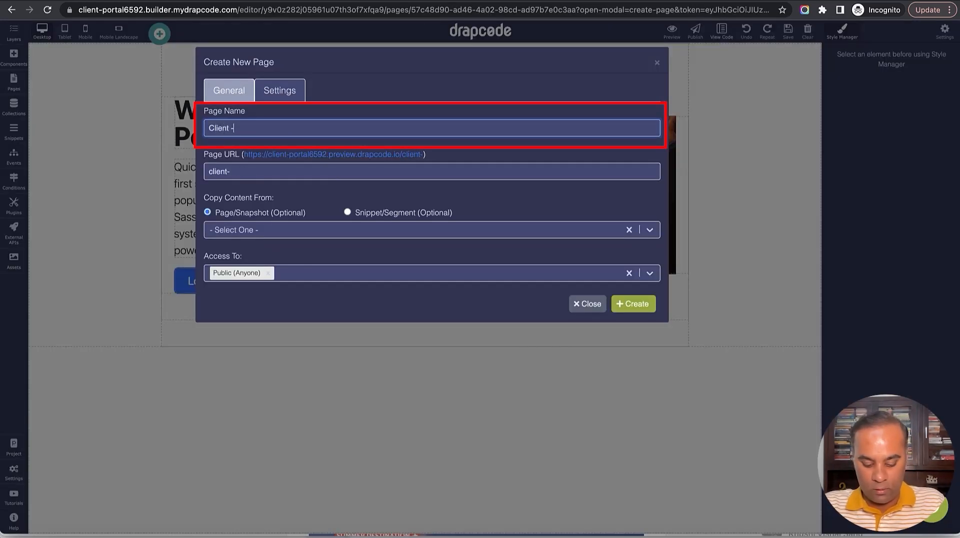
{"action": "type", "text": " - new Feature"}
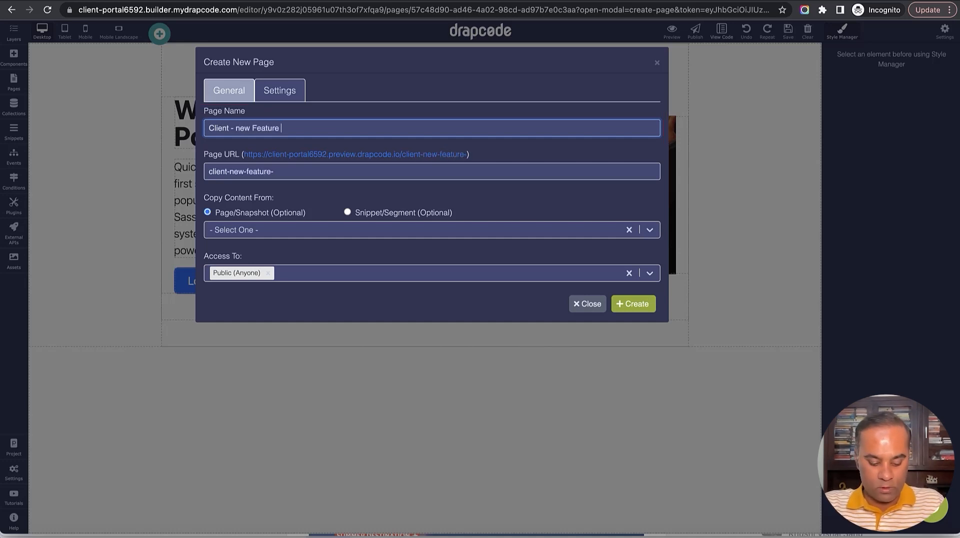
{"action": "type", "text": " Request"}
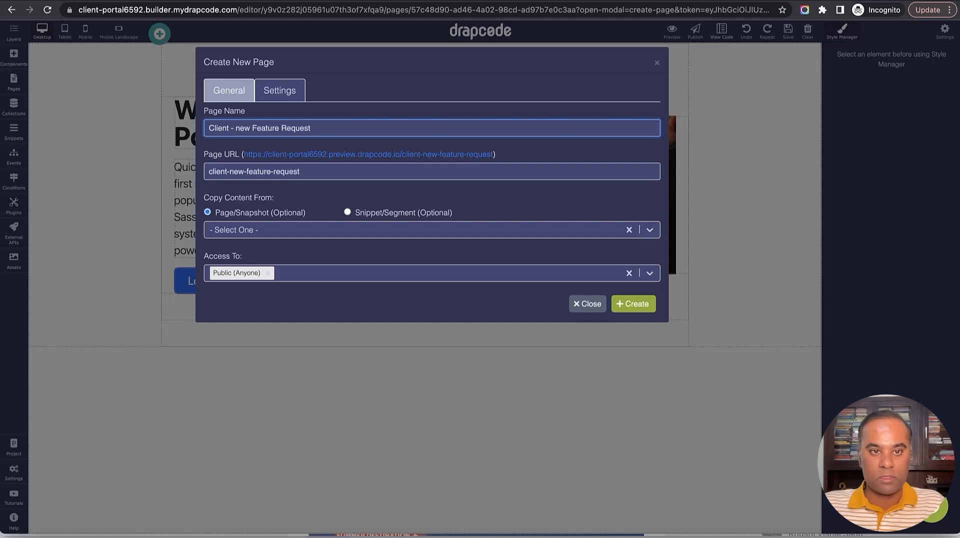
{"action": "key", "text": "BackSpace"}
{"action": "type", "text": "N"}
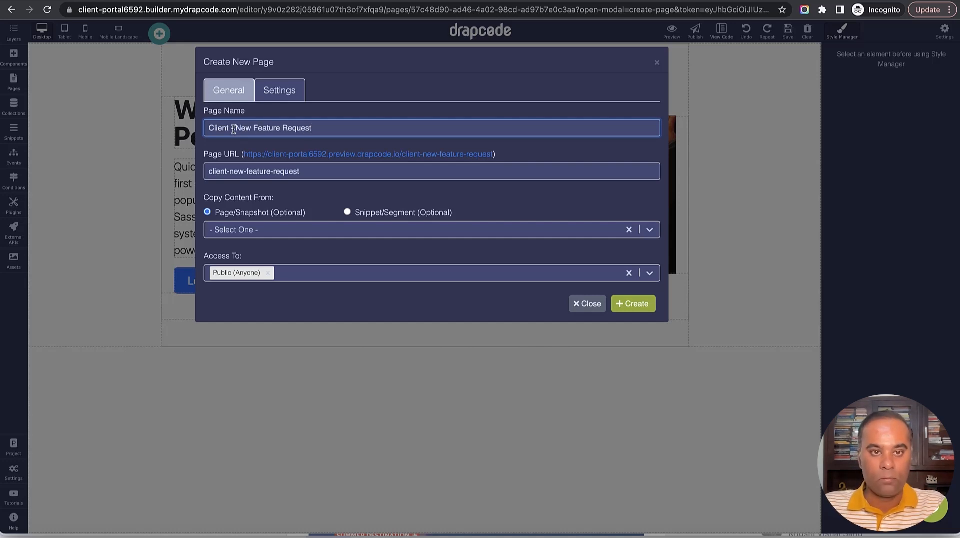
Base it on Client - Project List, limit access to Client Admin and Client Team Member roles, and create it.
{"action": "left_click", "coordinate": [326, 230]}
{"action": "left_click", "coordinate": [326, 277]}
{"action": "left_click", "coordinate": [326, 257]}
{"action": "scroll", "coordinate": [332, 335], "scroll_direction": "down", "scroll_amount": 5}
{"action": "scroll", "coordinate": [332, 335], "scroll_direction": "up", "scroll_amount": 3}
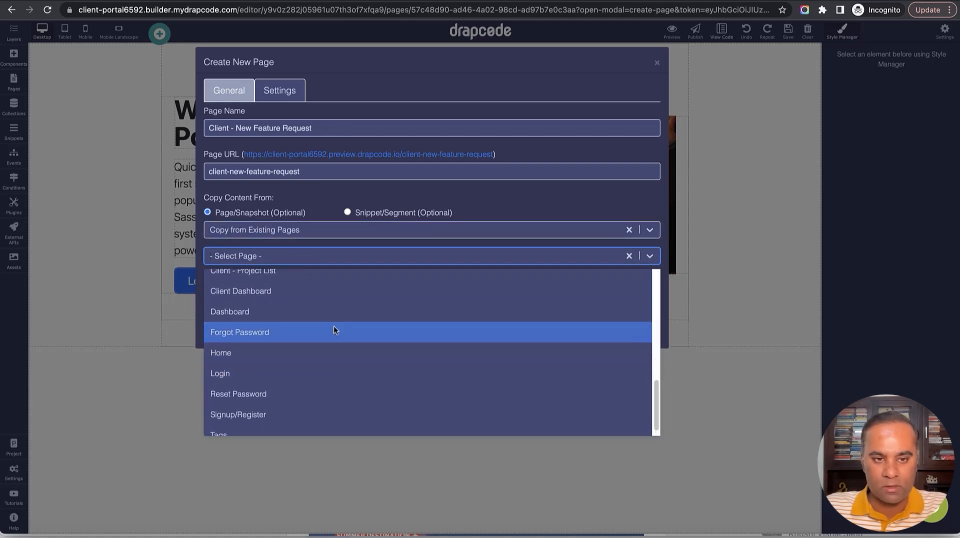
{"action": "left_click", "coordinate": [335, 307]}
{"action": "left_click", "coordinate": [304, 298]}
{"action": "left_click", "coordinate": [297, 347]}
{"action": "left_click", "coordinate": [333, 302]}
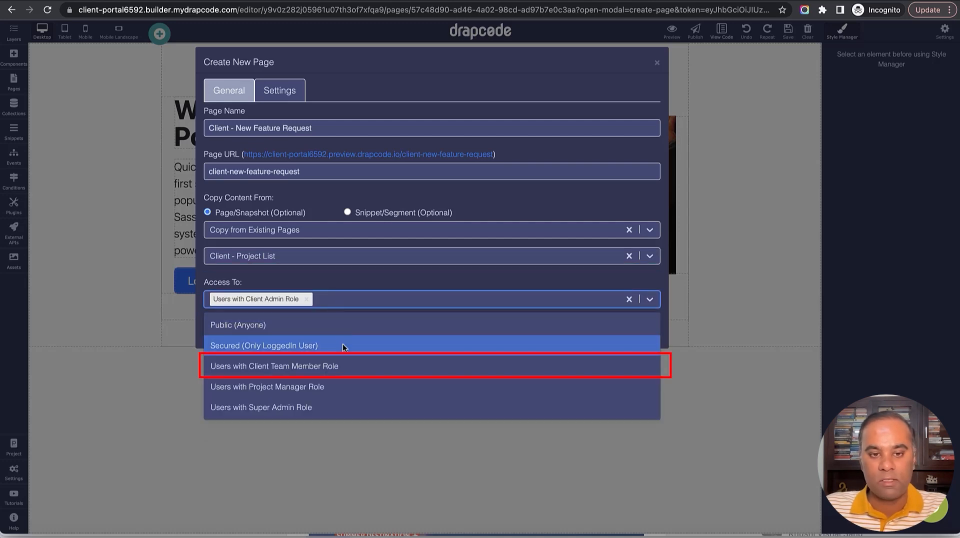
{"action": "left_click", "coordinate": [343, 366]}
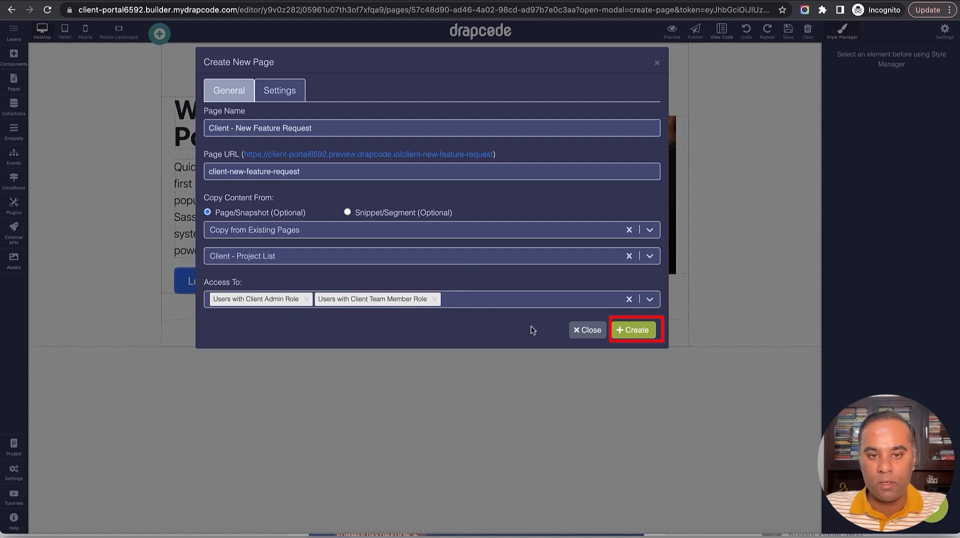
{"action": "left_click", "coordinate": [639, 335]}
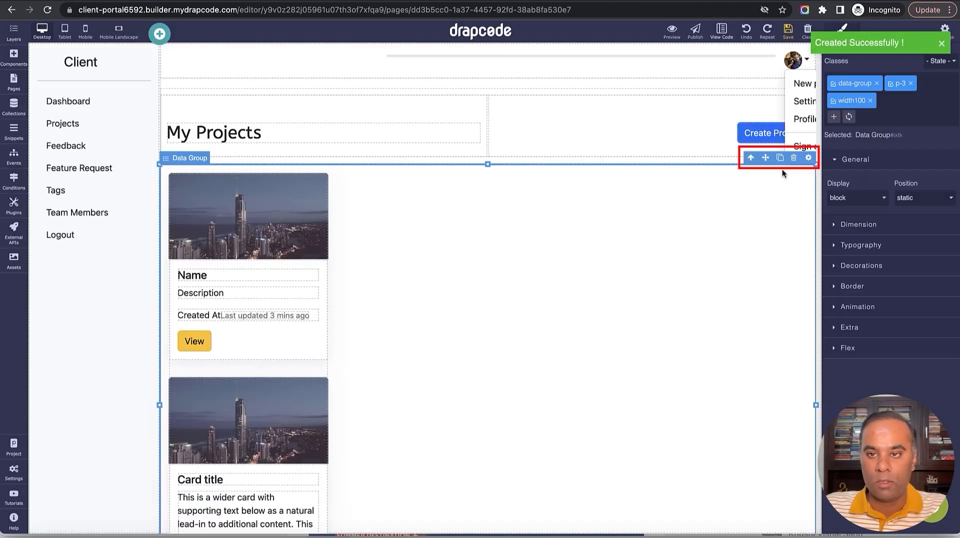
Replace the My Projects heading with 'Create New Feature Request'.
{"action": "left_click", "coordinate": [225, 140]}
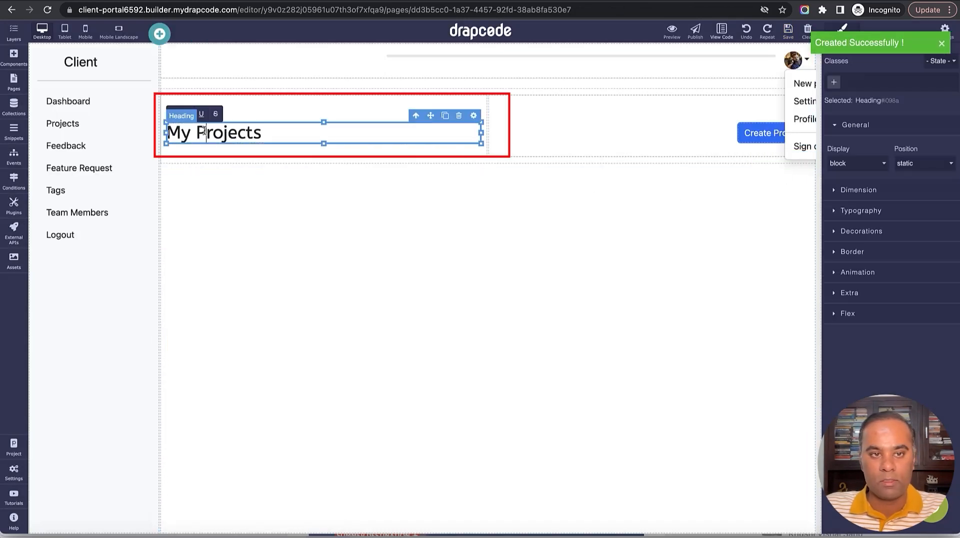
{"action": "triple_click", "coordinate": [204, 131]}
{"action": "type", "text": "Cre"}
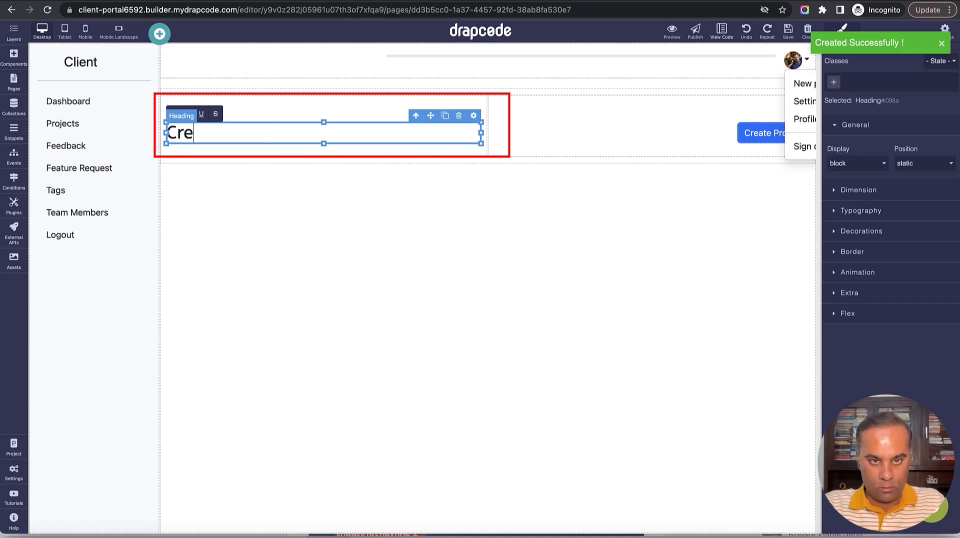
{"action": "type", "text": "ate New Feature Request"}
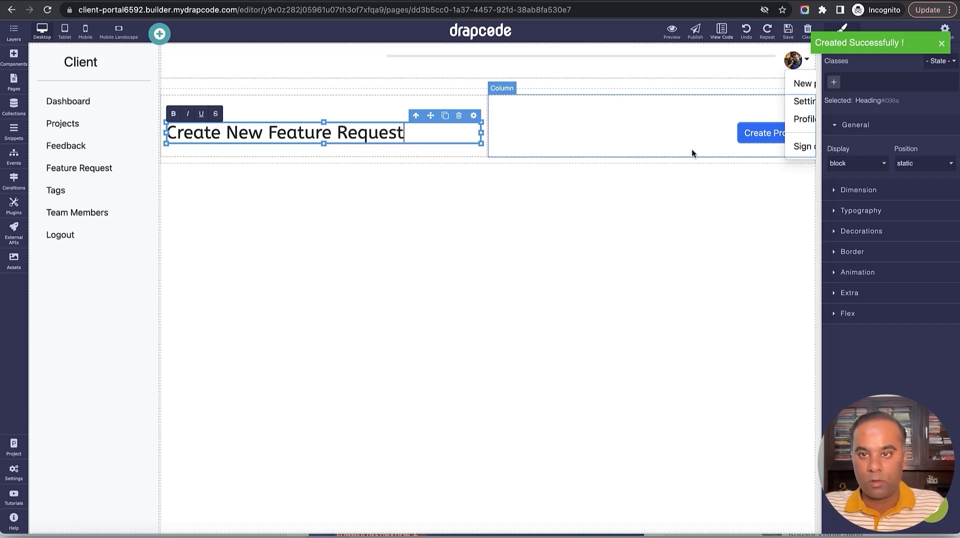
Relabel the action button 'Feature Request List' and link it to the Client - Feature Request page.
{"action": "left_click", "coordinate": [758, 137]}
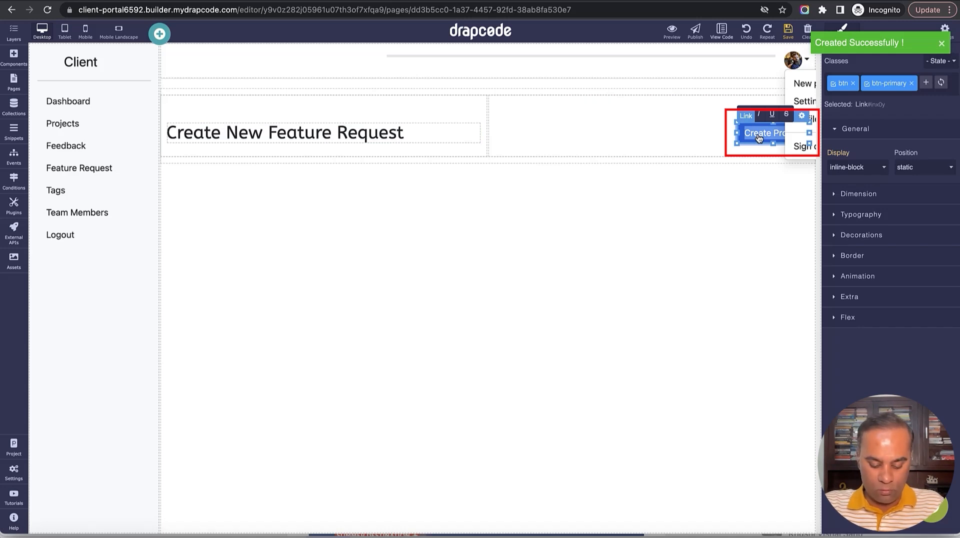
{"action": "type", "text": "Featur"}
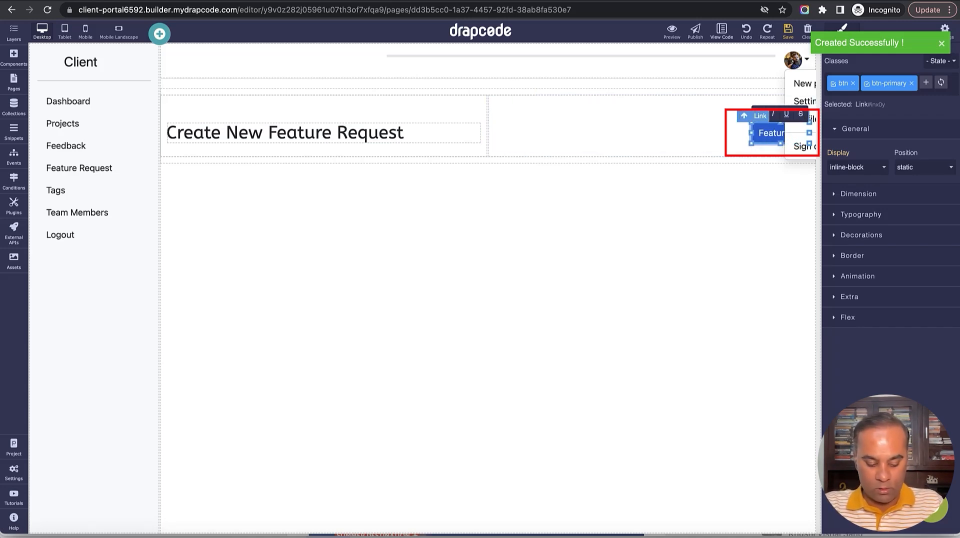
{"action": "type", "text": "e Re"}
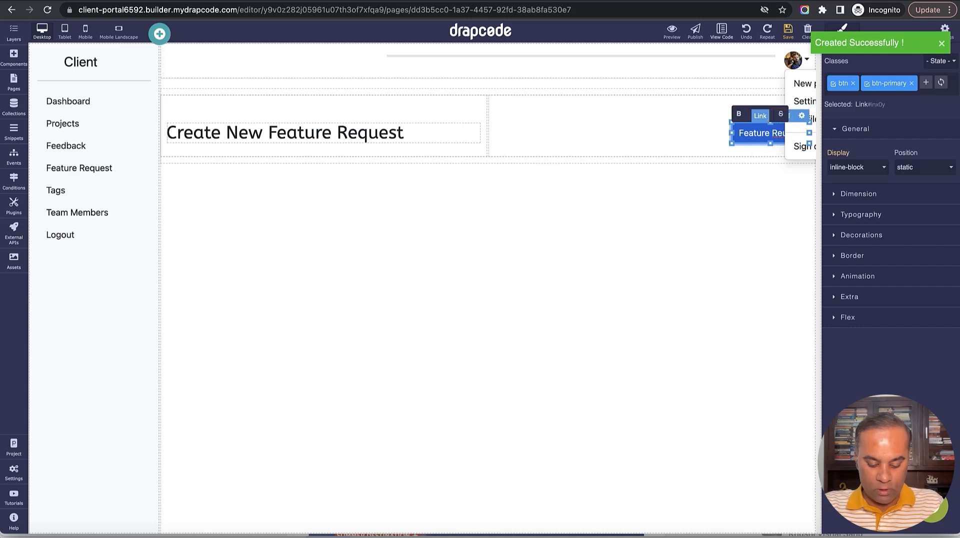
{"action": "type", "text": "uest List"}
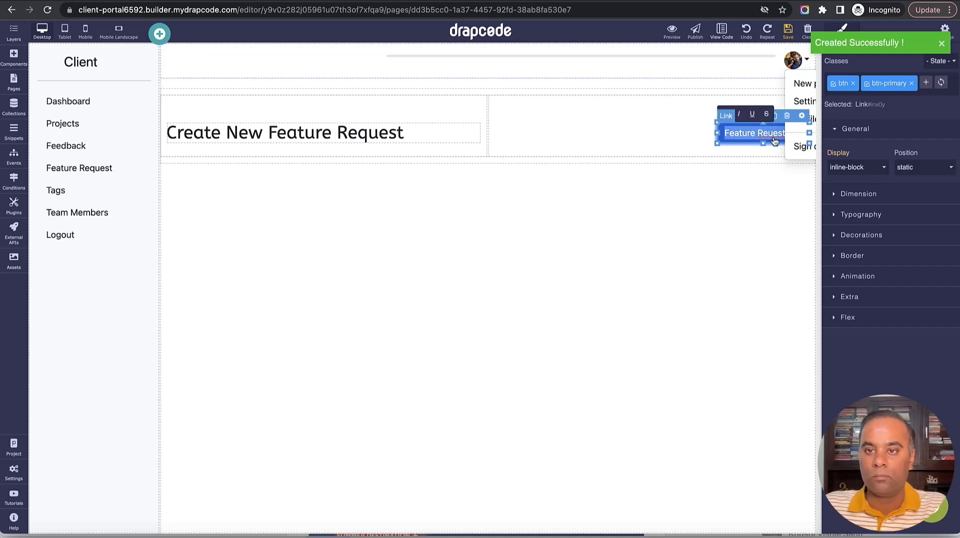
{"action": "key", "text": "BackSpace"}
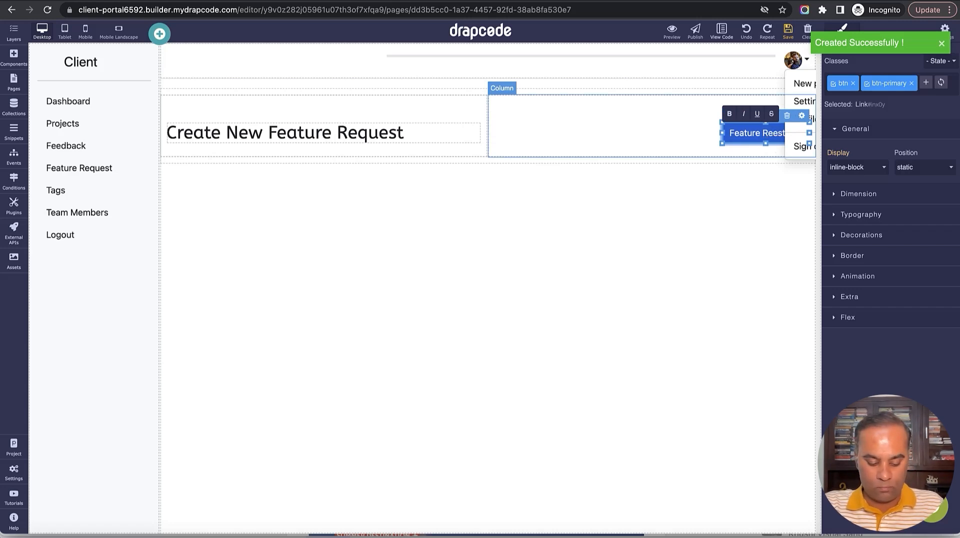
{"action": "type", "text": "q"}
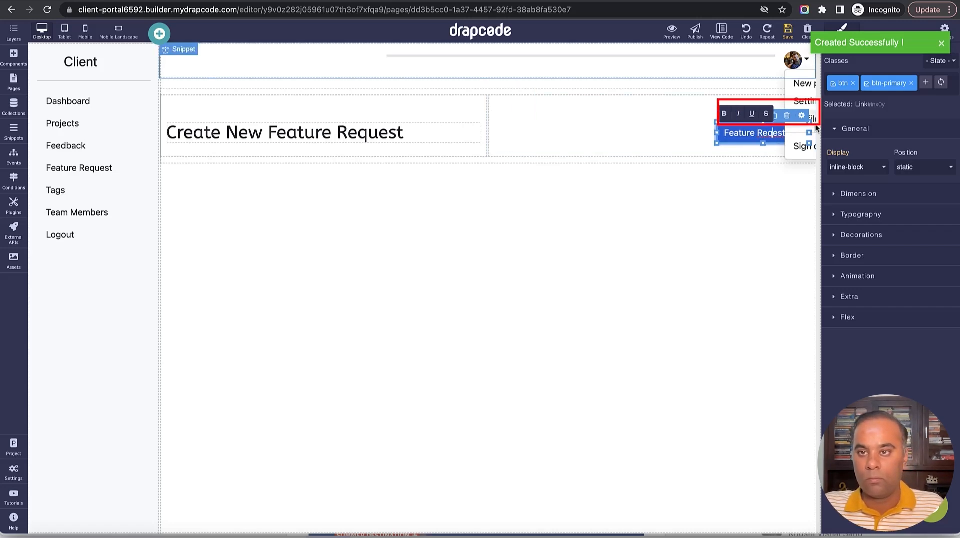
{"action": "left_click", "coordinate": [802, 115]}
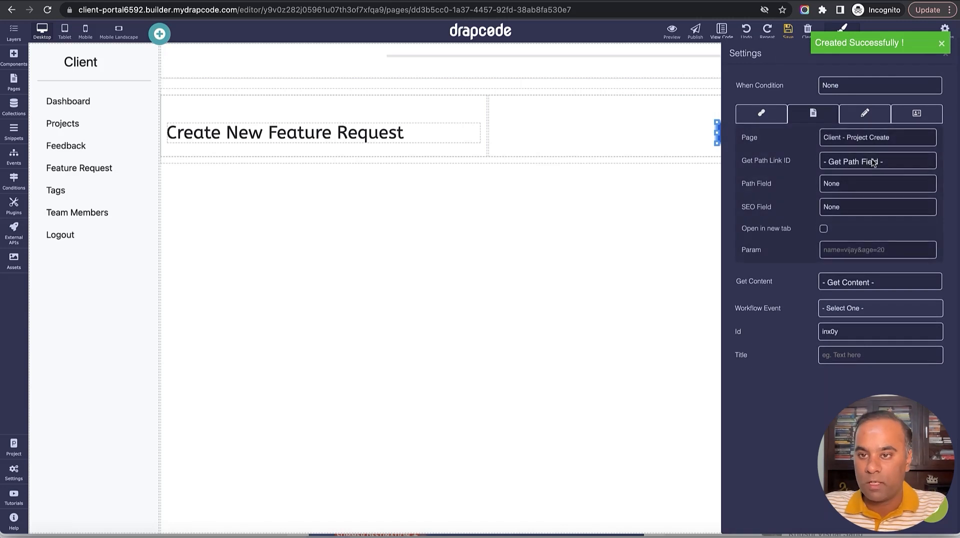
{"action": "left_click", "coordinate": [872, 143]}
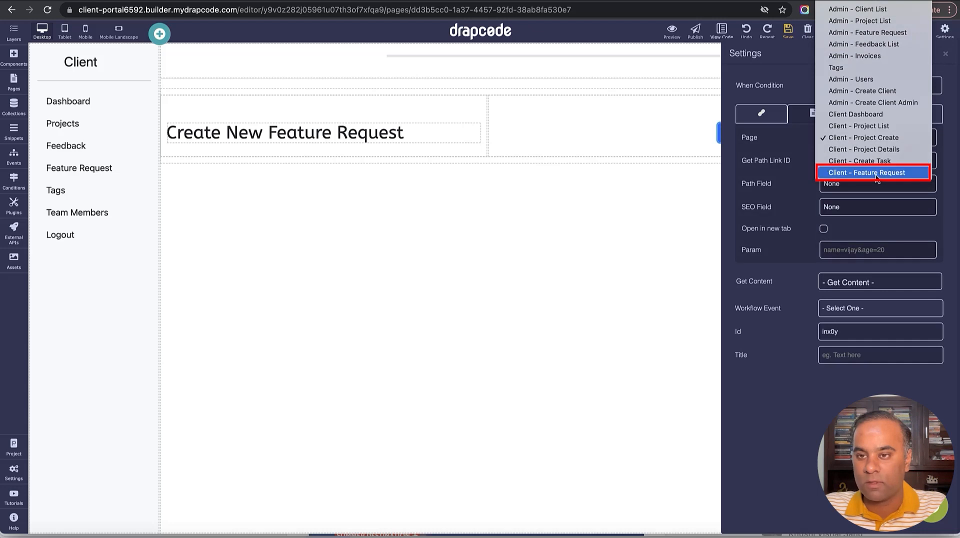
{"action": "left_click", "coordinate": [876, 173]}
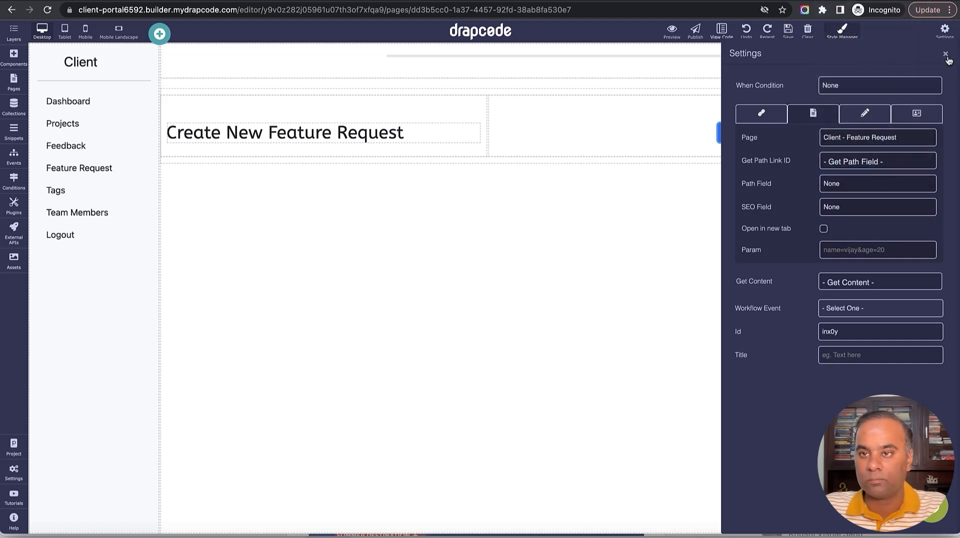
{"action": "left_click", "coordinate": [945, 54]}
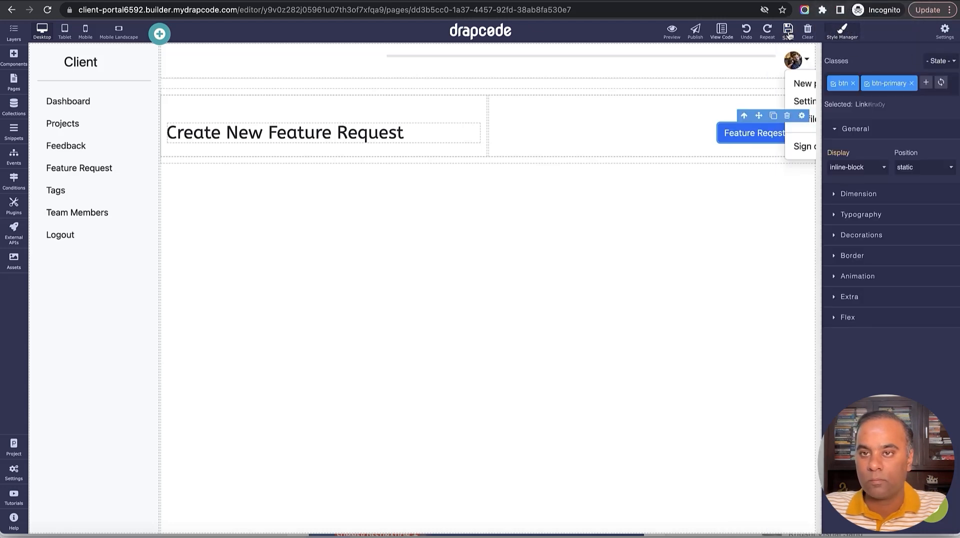
Add a blank two-column section and keep the header row above it.
{"action": "left_click", "coordinate": [266, 217]}
{"action": "left_click", "coordinate": [13, 58]}
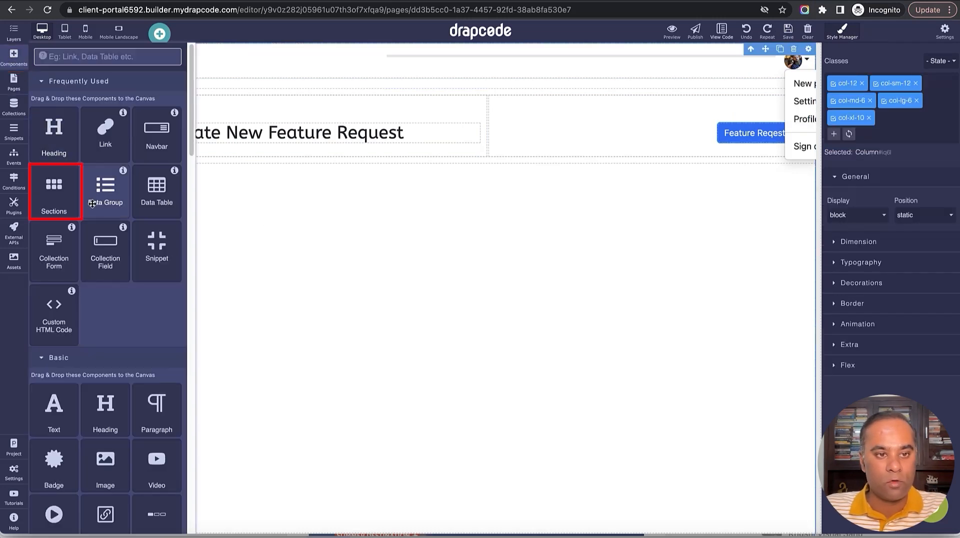
{"action": "left_click_drag", "start_coordinate": [54, 190], "coordinate": [292, 328]}
{"action": "left_click", "coordinate": [355, 172]}
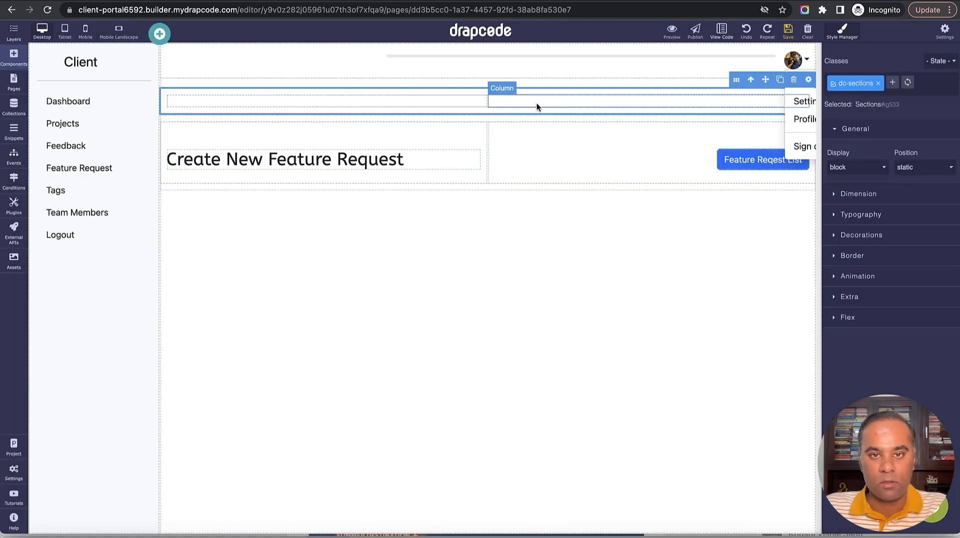
{"action": "left_click_drag", "start_coordinate": [533, 207], "coordinate": [532, 206]}
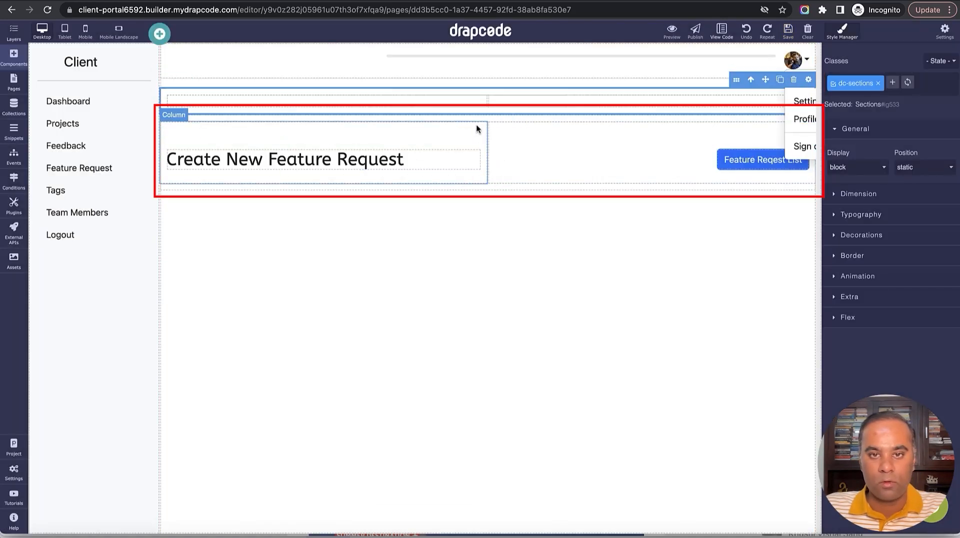
{"action": "left_click_drag", "start_coordinate": [476, 117], "coordinate": [475, 85]}
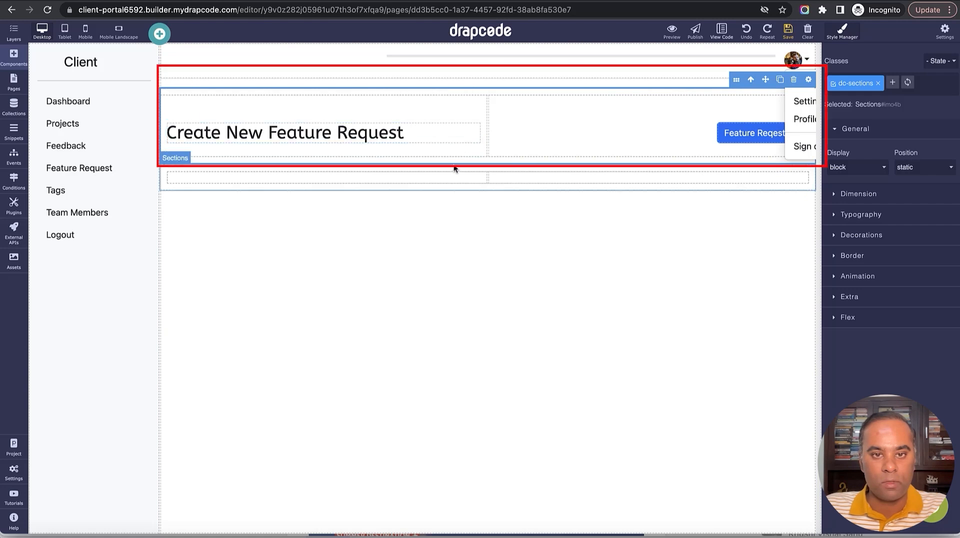
Place a Collection Form in the new section's left column.
{"action": "left_click", "coordinate": [449, 176]}
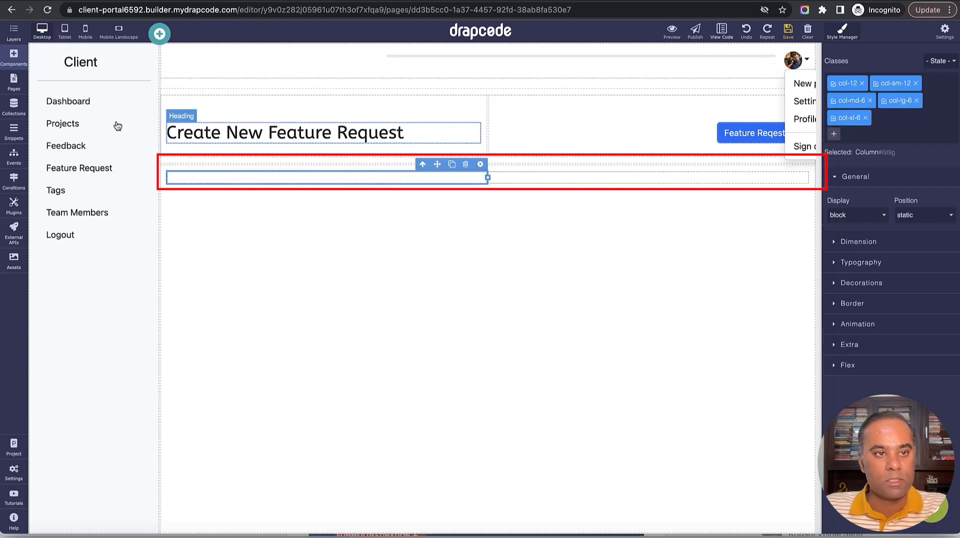
{"action": "left_click", "coordinate": [16, 60]}
{"action": "left_click_drag", "start_coordinate": [63, 256], "coordinate": [308, 182]}
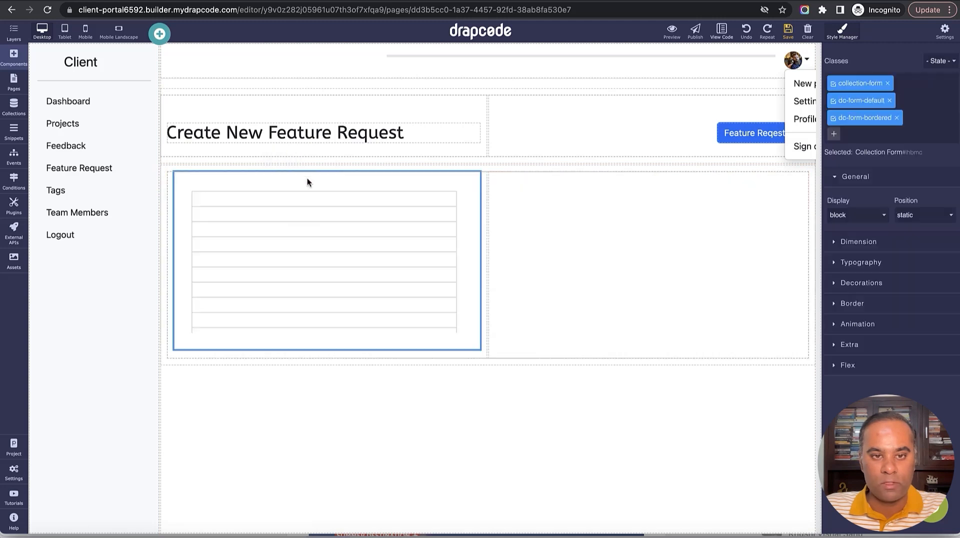
{"action": "left_click", "coordinate": [474, 165]}
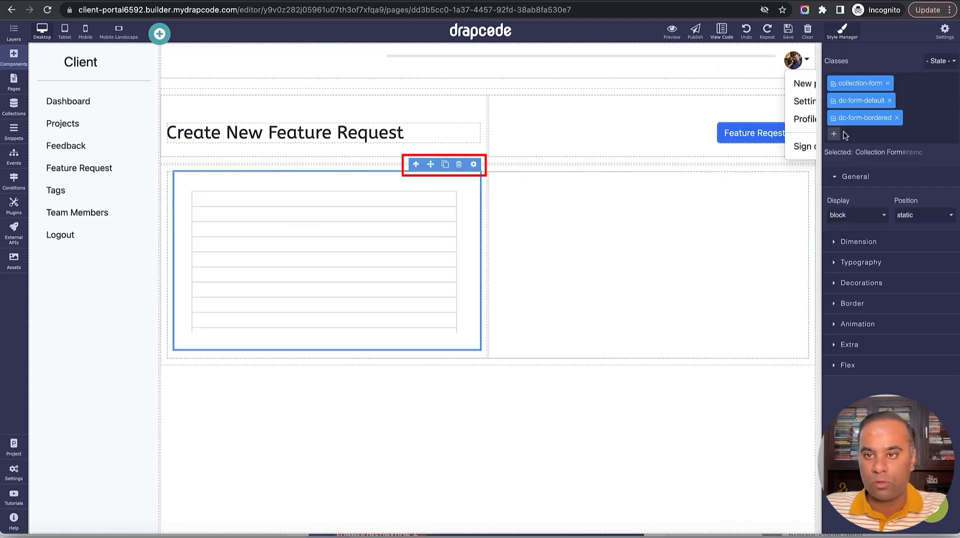
Bind the form to the Feature Request collection.
{"action": "left_click", "coordinate": [474, 164]}
{"action": "left_click", "coordinate": [805, 134]}
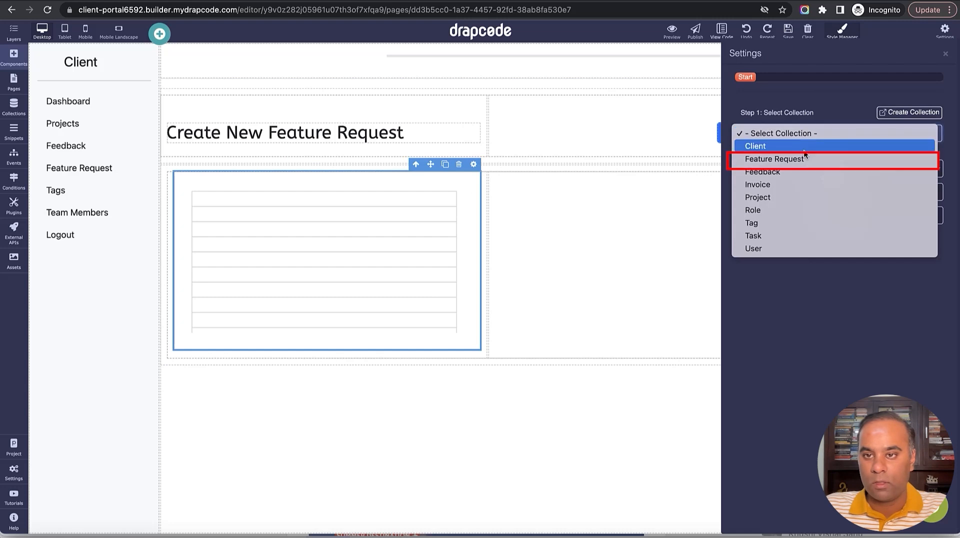
{"action": "left_click", "coordinate": [803, 159]}
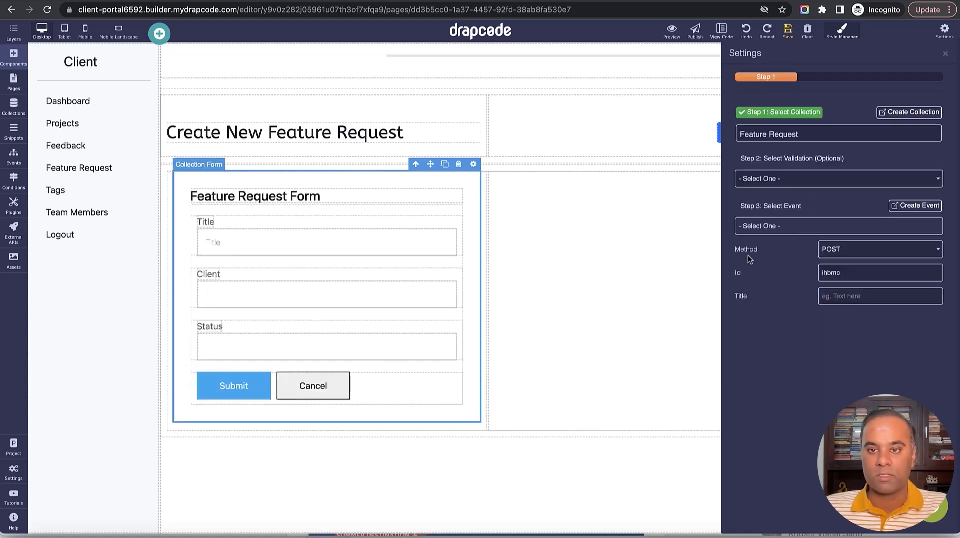
Remove the Status and Client fields and the Feature Request Form heading.
{"action": "left_click", "coordinate": [327, 326]}
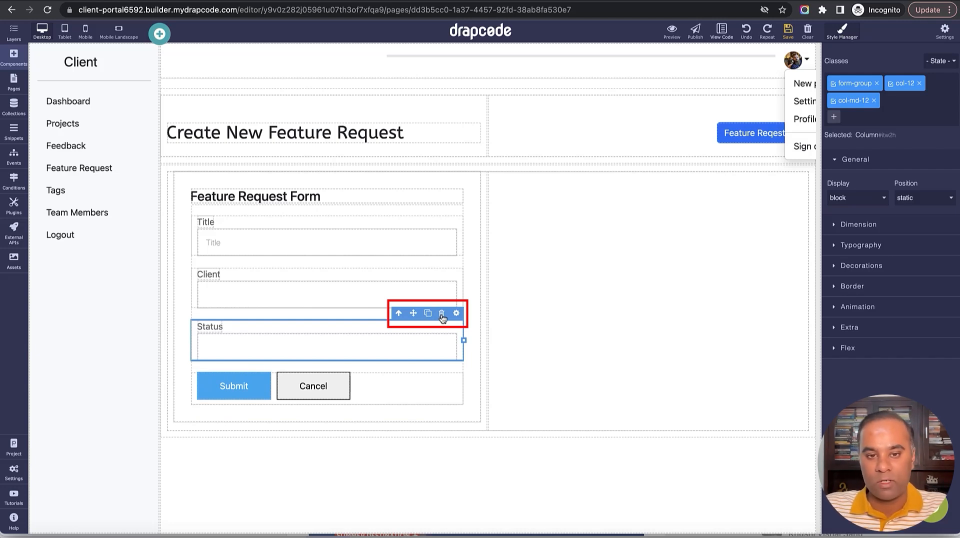
{"action": "left_click", "coordinate": [442, 314]}
{"action": "left_click", "coordinate": [445, 271]}
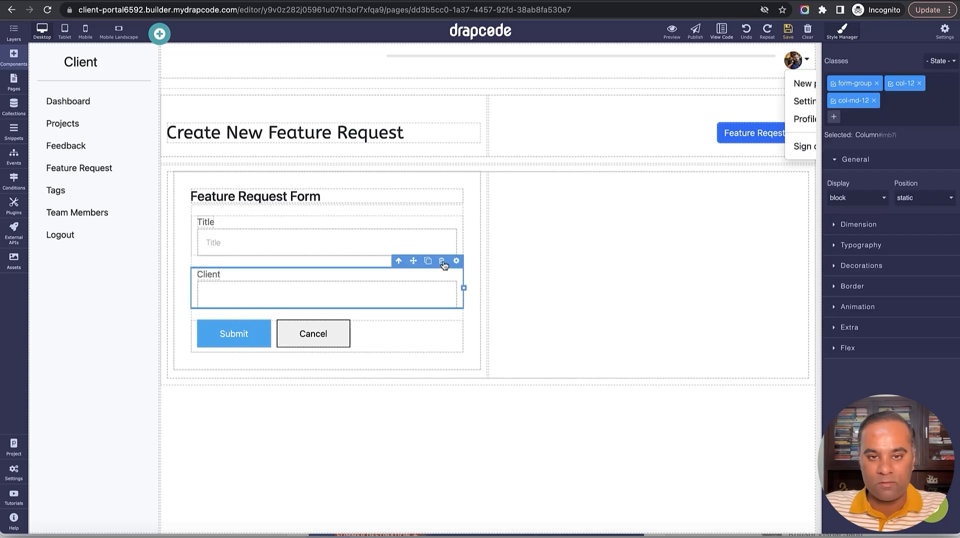
{"action": "left_click", "coordinate": [442, 262]}
{"action": "double_click", "coordinate": [225, 196]}
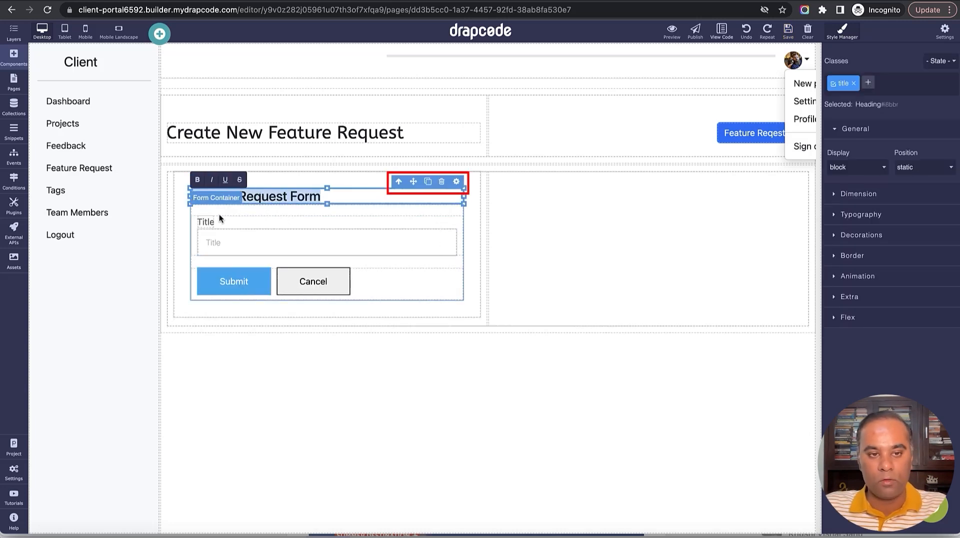
{"action": "left_click", "coordinate": [441, 181]}
{"action": "left_click", "coordinate": [449, 195]}
Delete the leftover empty row, relabel Title as 'What Feature are you looking for?', and save.
{"action": "left_click", "coordinate": [441, 181]}
{"action": "left_click", "coordinate": [206, 210]}
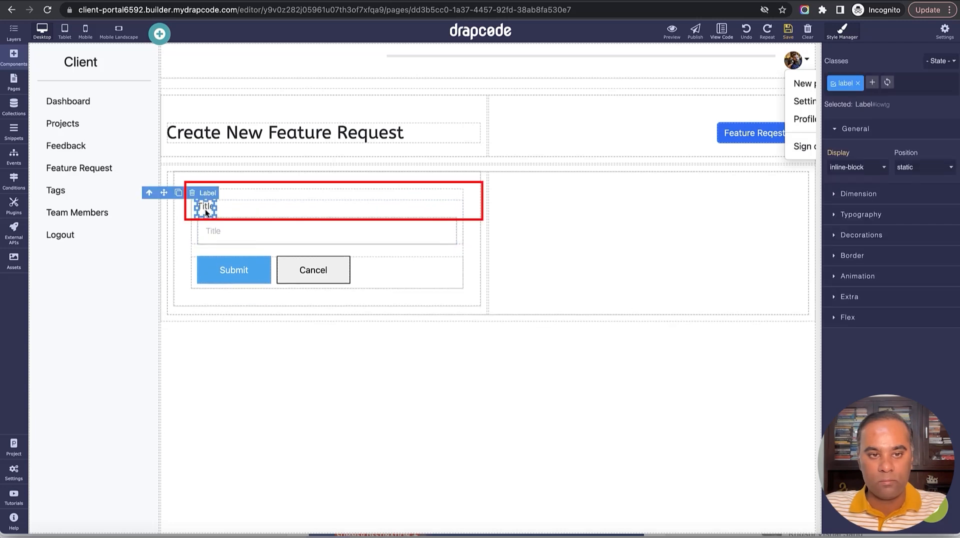
{"action": "double_click", "coordinate": [207, 209]}
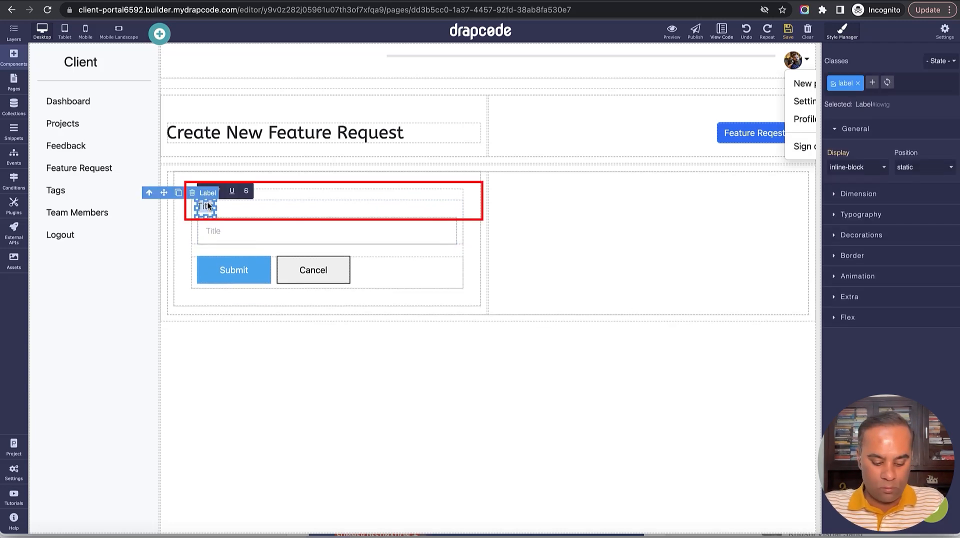
{"action": "type", "text": "Wha"}
{"action": "key", "text": "BackSpace"}
{"action": "key", "text": "BackSpace"}
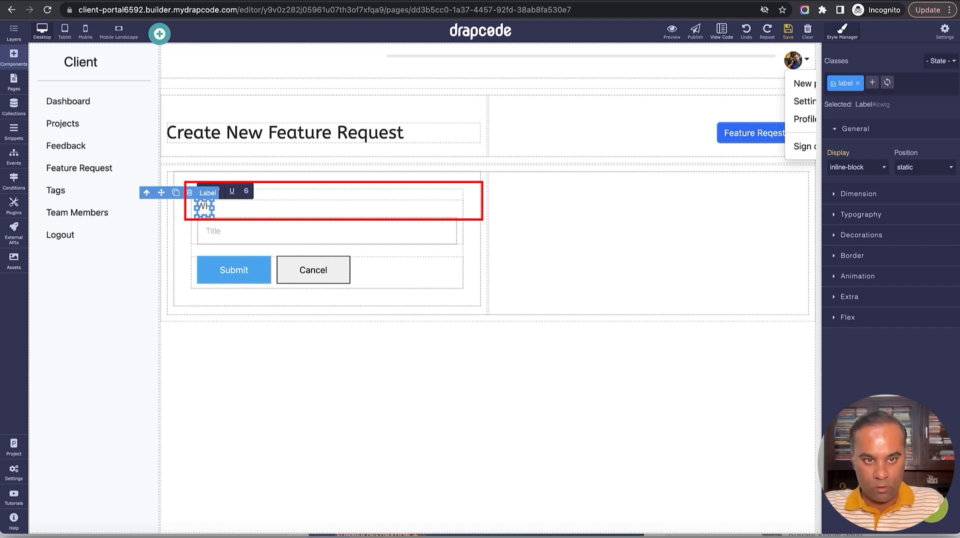
{"action": "type", "text": "hat Fe"}
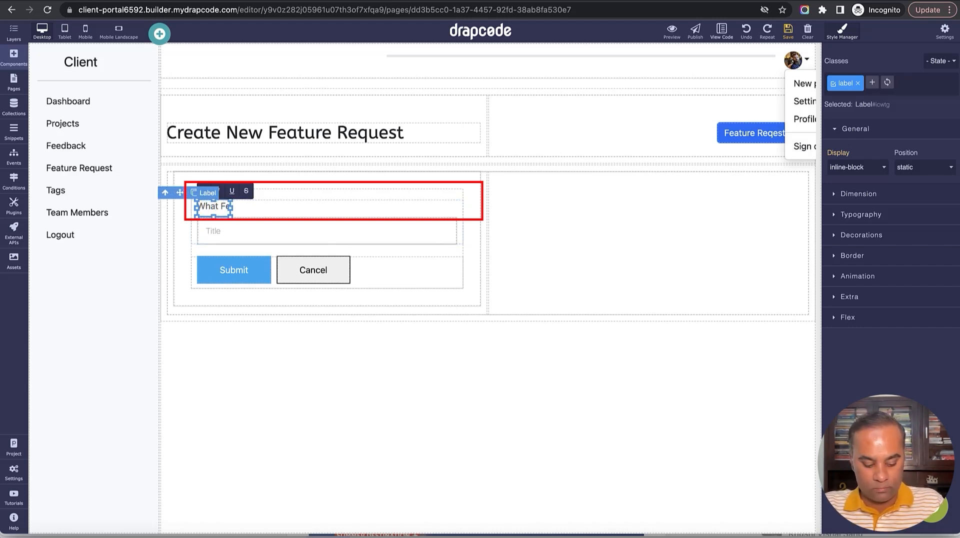
{"action": "type", "text": "ature yo"}
{"action": "type", "text": "ur"}
{"action": "key", "text": "BackSpace"}
{"action": "key", "text": "BackSpace"}
{"action": "key", "text": "BackSpace"}
{"action": "key", "text": "BackSpace"}
{"action": "type", "text": "are you"}
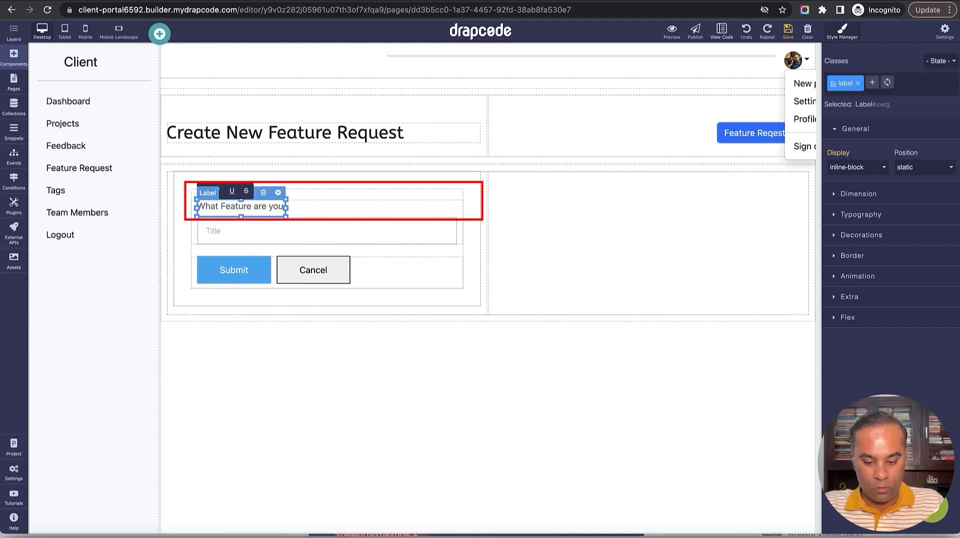
{"action": "type", "text": " looking go"}
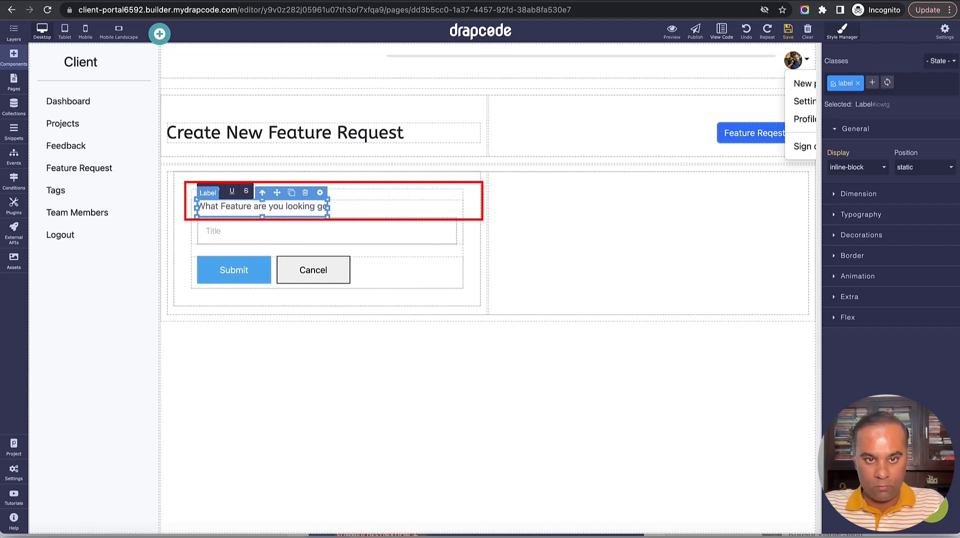
{"action": "key", "text": "BackSpace"}
{"action": "key", "text": "BackSpace"}
{"action": "type", "text": "for?"}
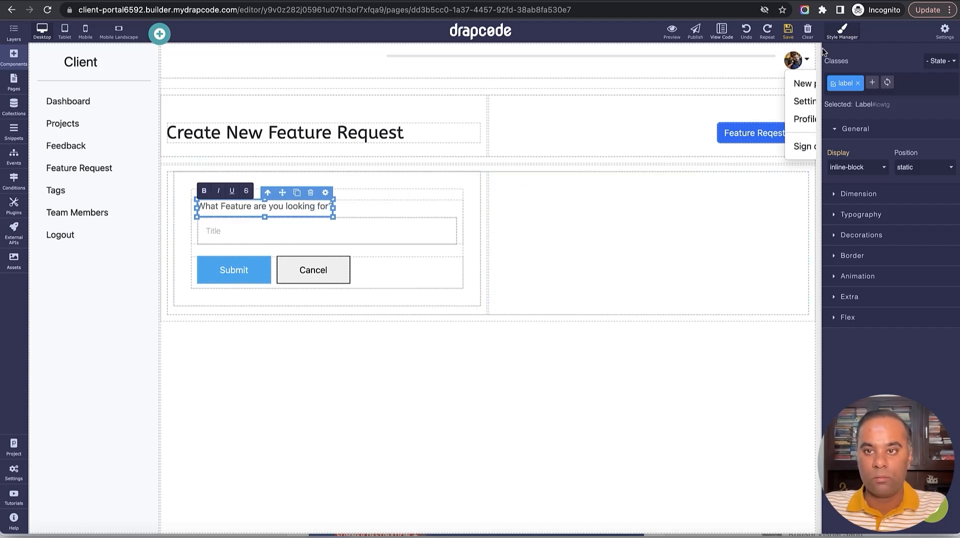
{"action": "left_click", "coordinate": [788, 31]}
Add a collection field below the feature question and link it to the Client collection field.
{"action": "left_click", "coordinate": [394, 215]}
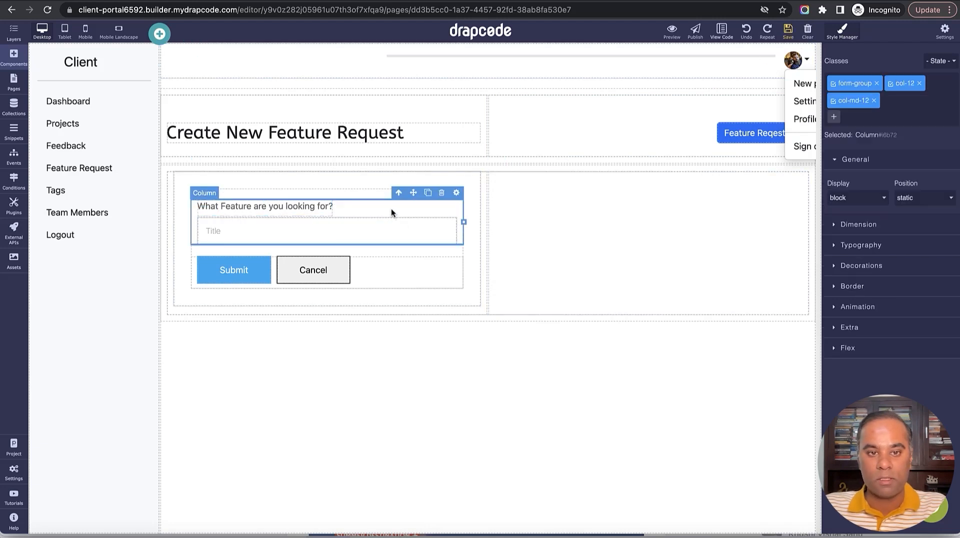
{"action": "left_click", "coordinate": [6, 60]}
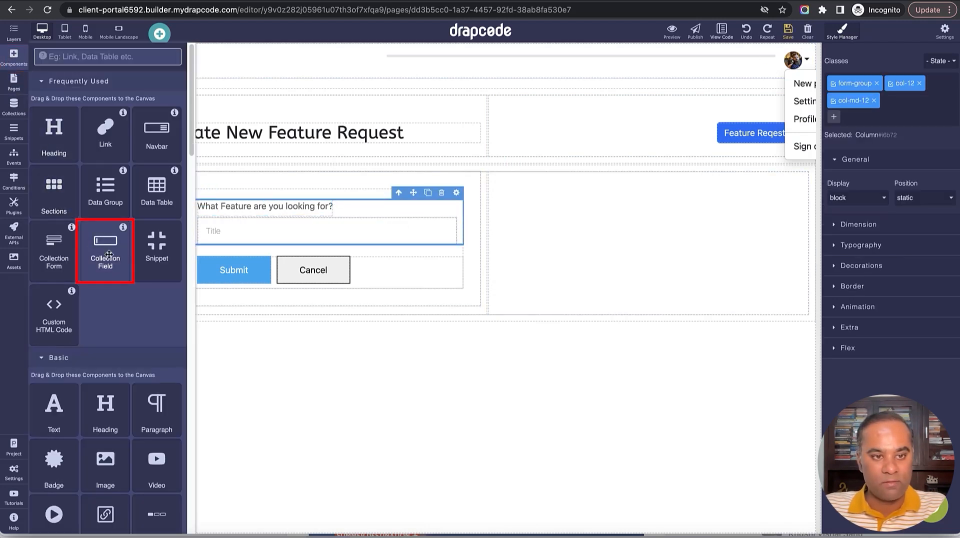
{"action": "left_click_drag", "start_coordinate": [103, 237], "coordinate": [460, 241]}
{"action": "left_click", "coordinate": [841, 31]}
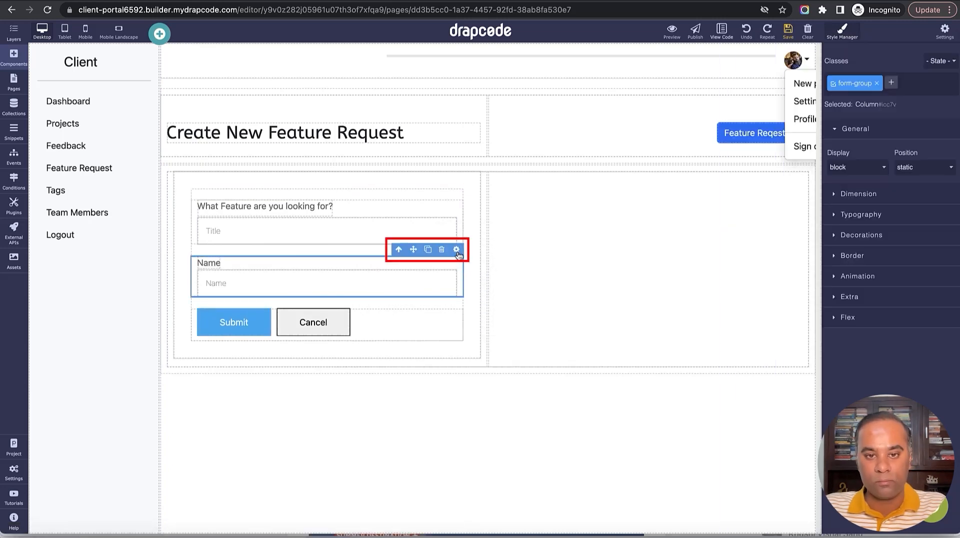
{"action": "left_click", "coordinate": [456, 249]}
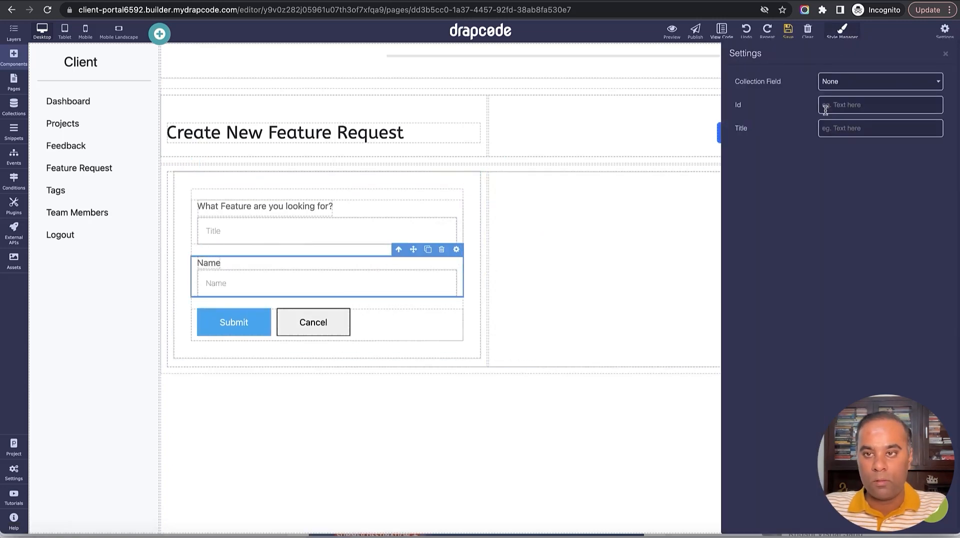
{"action": "left_click", "coordinate": [841, 85]}
{"action": "left_click", "coordinate": [839, 105]}
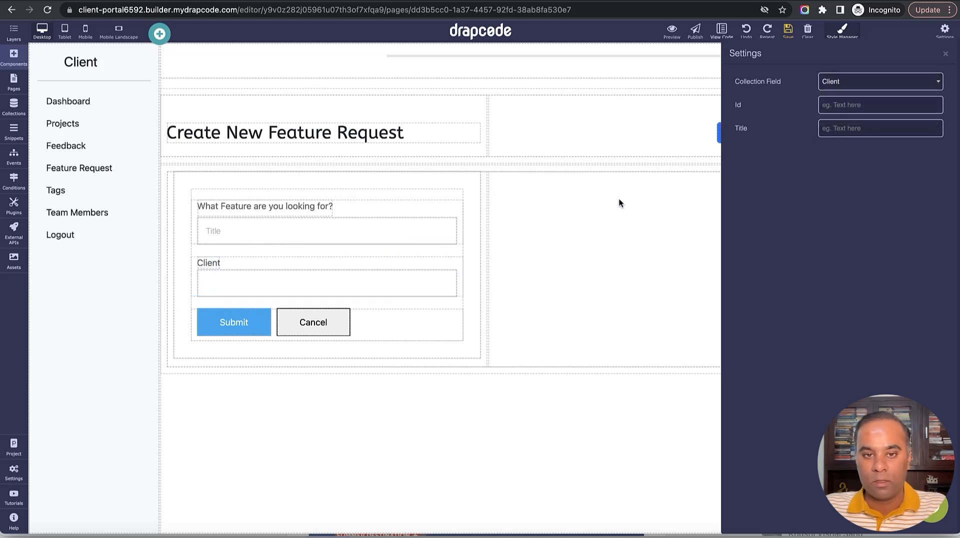
{"action": "left_click", "coordinate": [434, 277]}
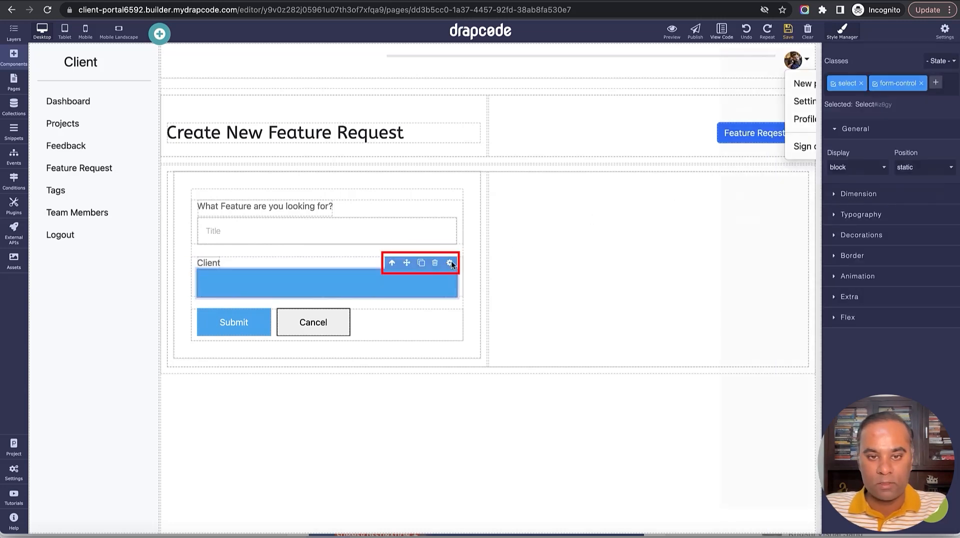
{"action": "left_click", "coordinate": [450, 263]}
{"action": "double_click", "coordinate": [861, 178]}
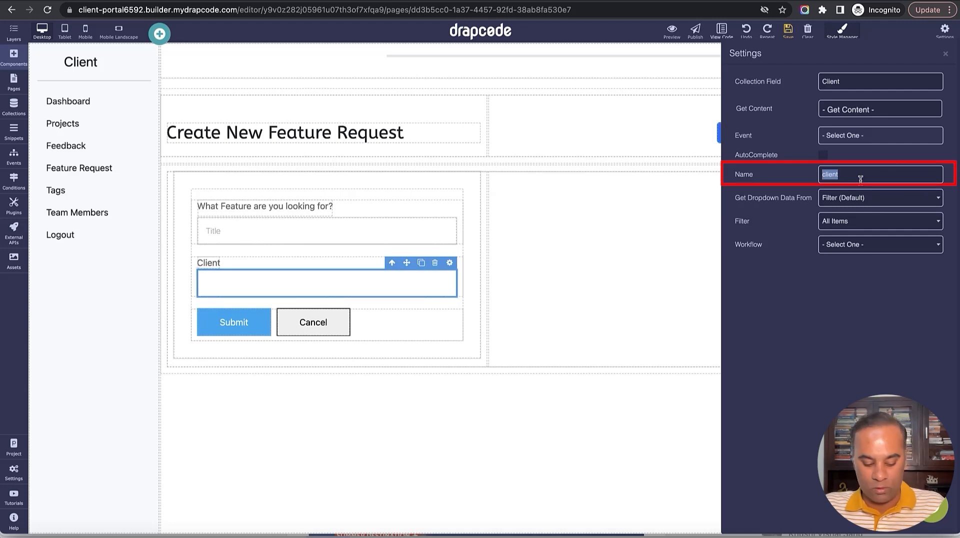
{"action": "left_click", "coordinate": [947, 57]}
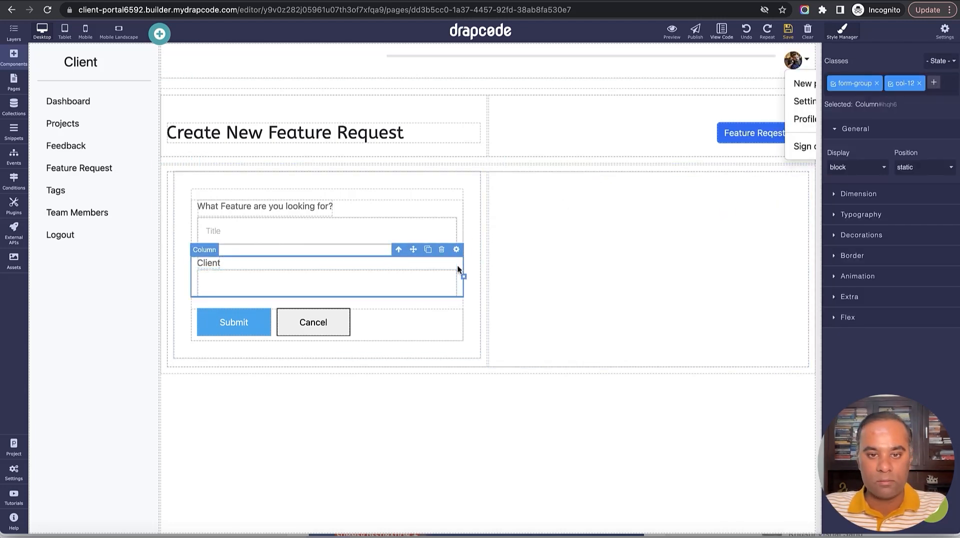
Replace the Client dropdown with a plain input below the feature question.
{"action": "left_click", "coordinate": [435, 262]}
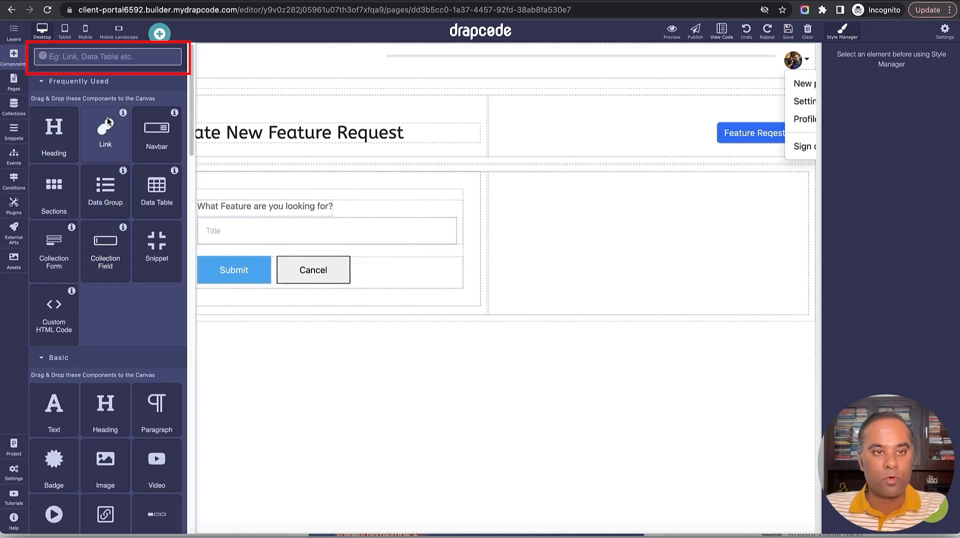
{"action": "left_click", "coordinate": [95, 50]}
{"action": "type", "text": "inpu"}
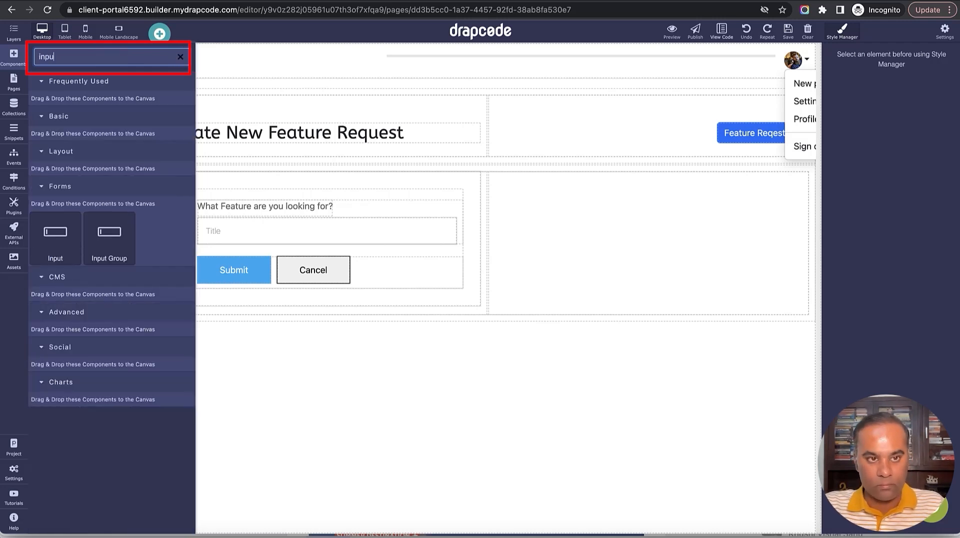
{"action": "left_click_drag", "start_coordinate": [56, 235], "coordinate": [449, 241]}
Name the input 'client', fill it from the logged-in user's Client:Id, and save.
{"action": "left_click", "coordinate": [449, 239]}
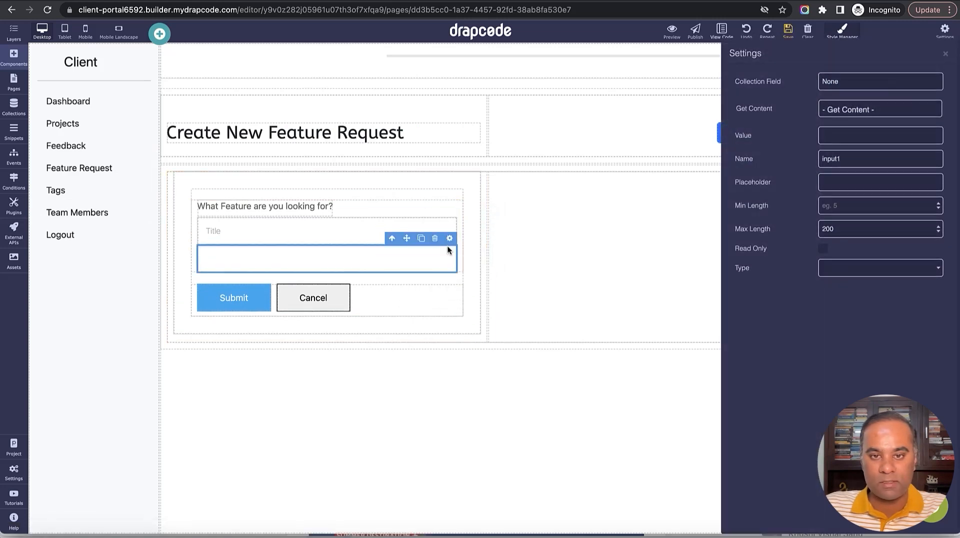
{"action": "double_click", "coordinate": [860, 162]}
{"action": "type", "text": "client"}
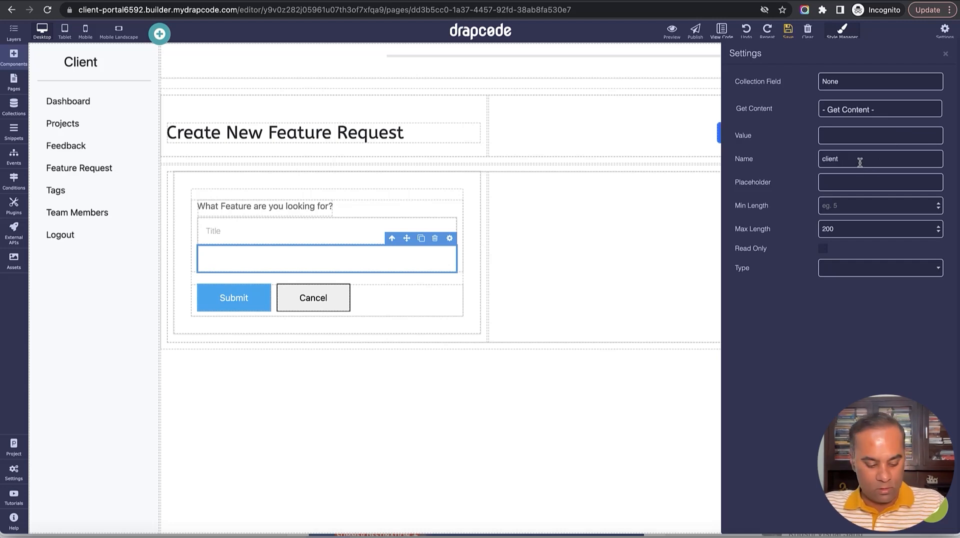
{"action": "left_click", "coordinate": [870, 109]}
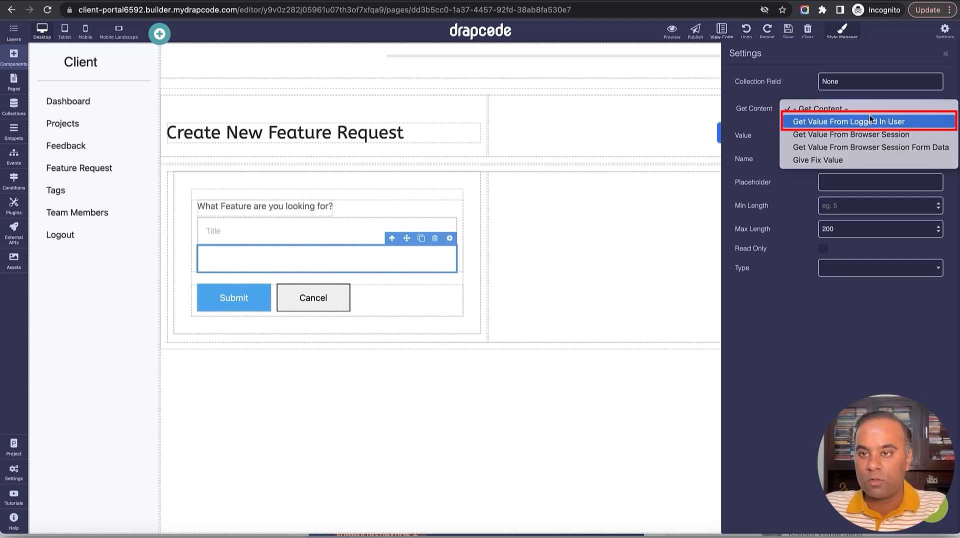
{"action": "left_click", "coordinate": [871, 122]}
{"action": "left_click", "coordinate": [875, 133]}
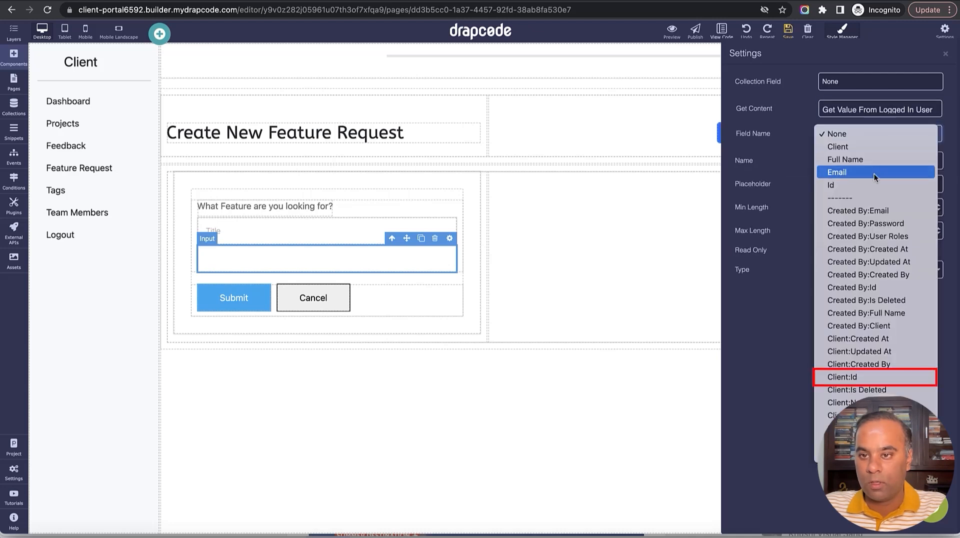
{"action": "left_click", "coordinate": [880, 378]}
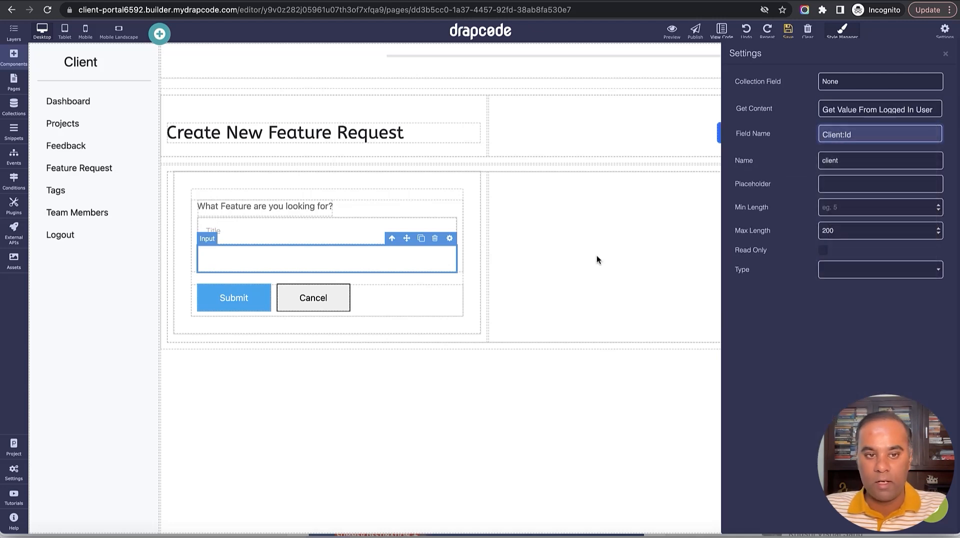
{"action": "left_click", "coordinate": [945, 54]}
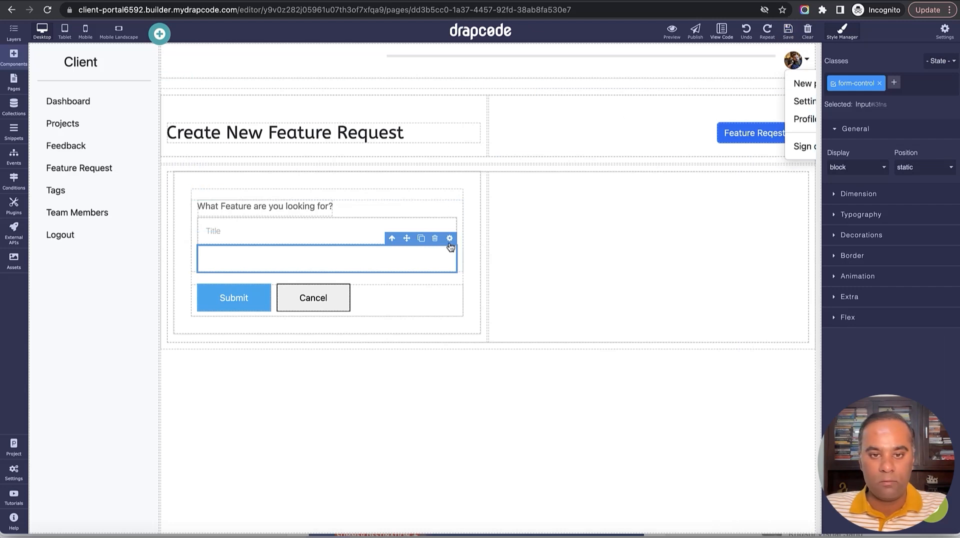
{"action": "left_click", "coordinate": [368, 233]}
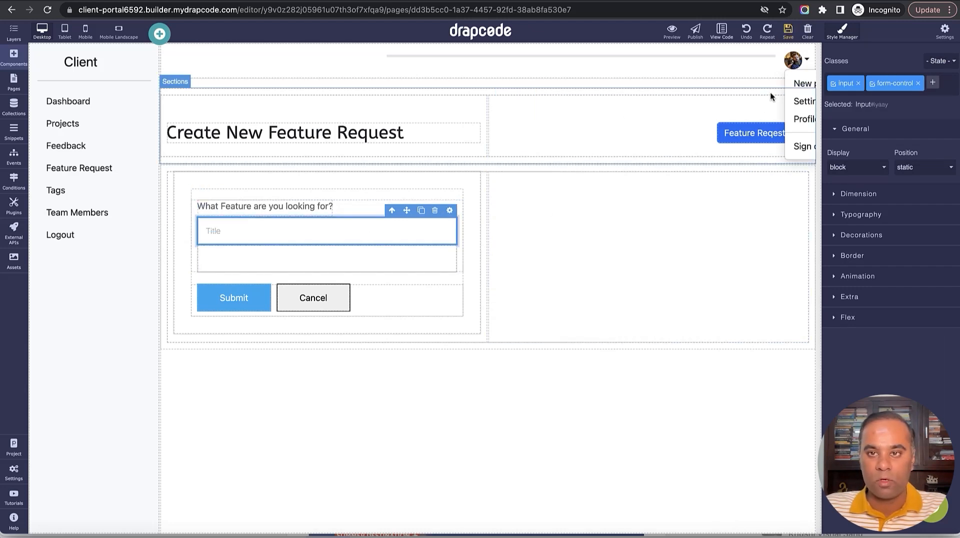
{"action": "left_click", "coordinate": [790, 39]}
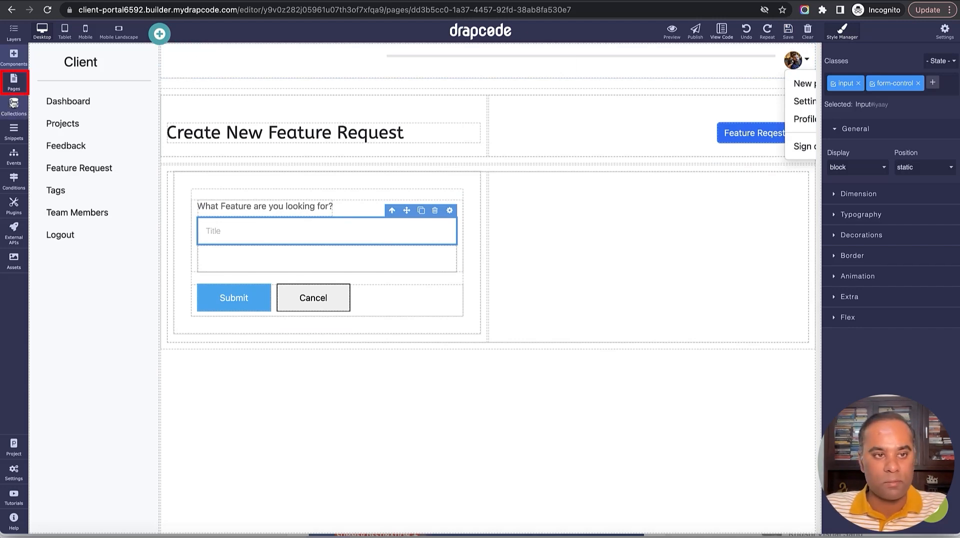
Open the Client - Feature Request page in the editor.
{"action": "left_click", "coordinate": [14, 82]}
{"action": "scroll", "coordinate": [80, 325], "scroll_direction": "down", "scroll_amount": 1}
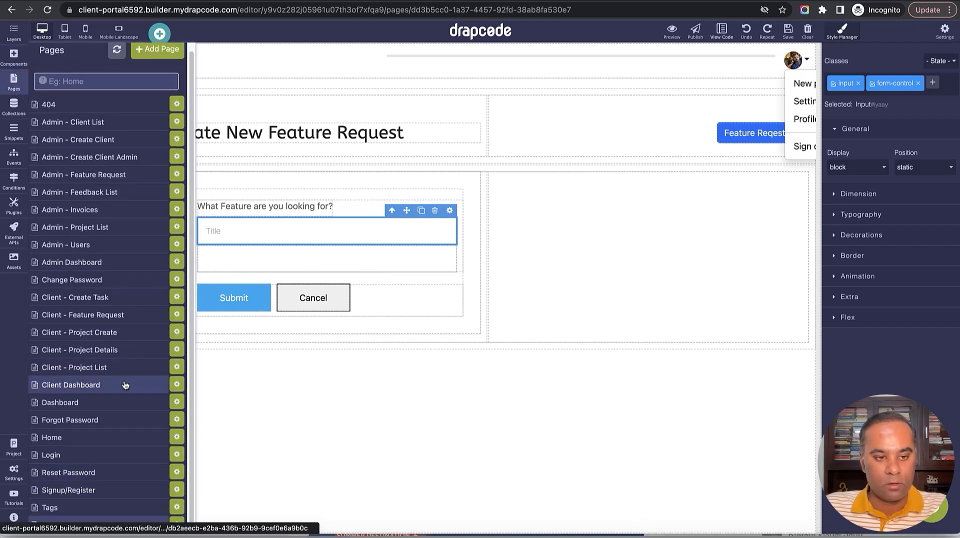
{"action": "scroll", "coordinate": [124, 371], "scroll_direction": "up", "scroll_amount": 1}
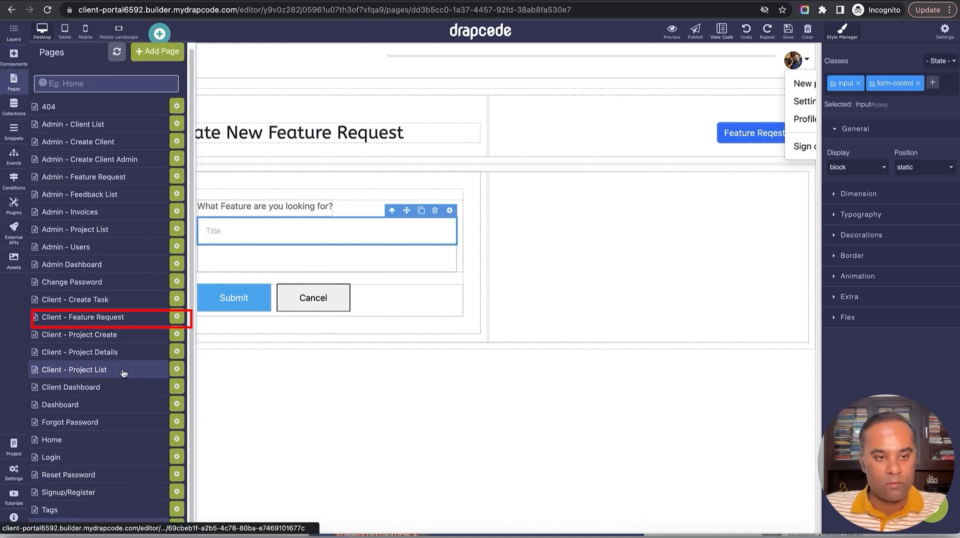
{"action": "left_click", "coordinate": [120, 321]}
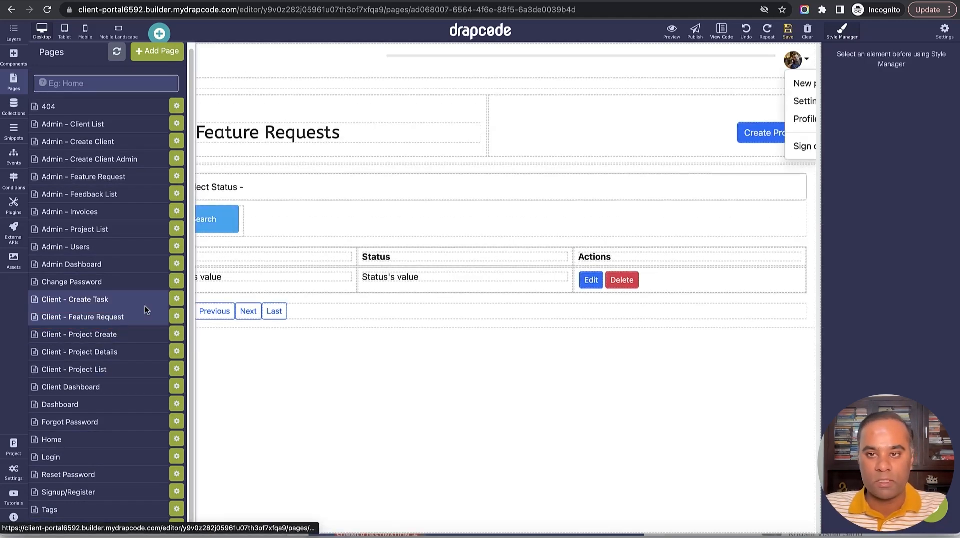
{"action": "left_click", "coordinate": [773, 137]}
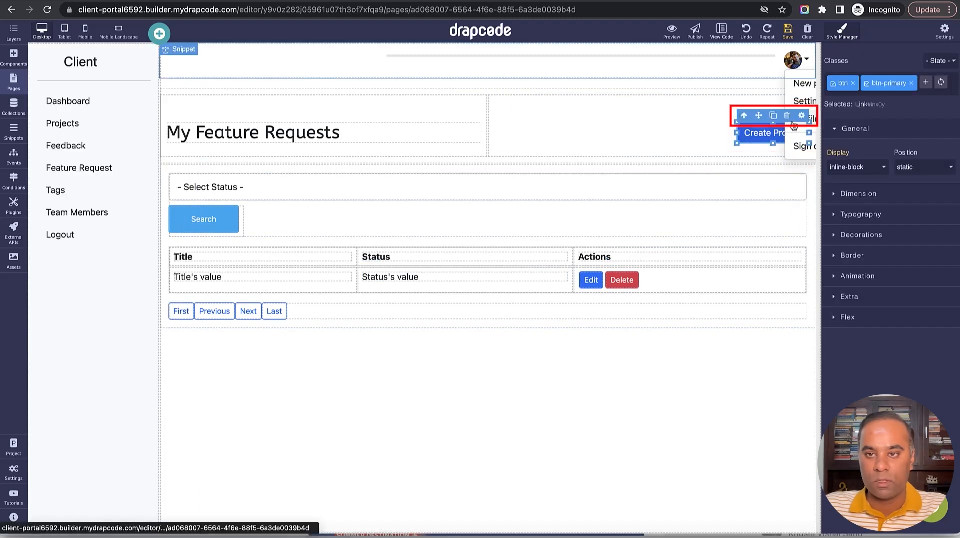
Filter the data table on Feature Request to Feature Requests of Current Client.
{"action": "left_click", "coordinate": [717, 241]}
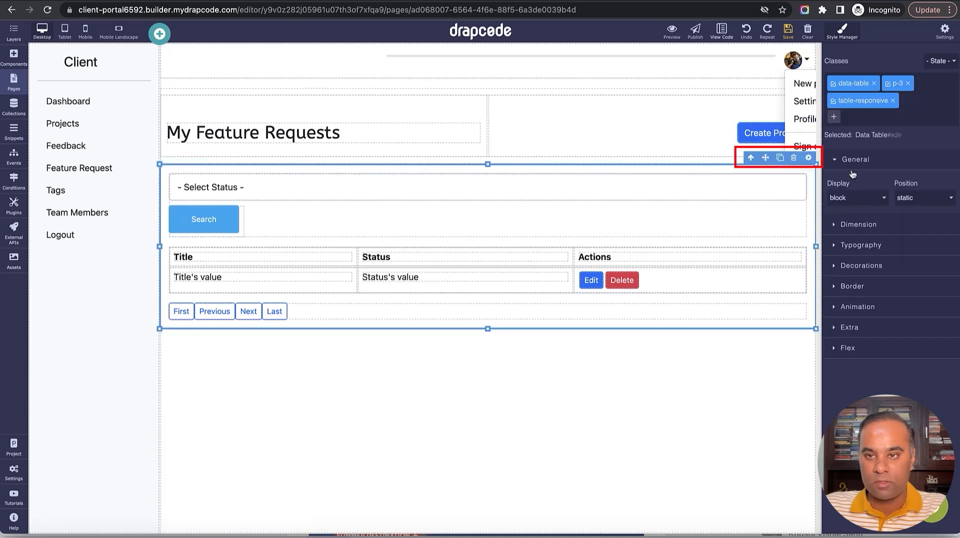
{"action": "left_click", "coordinate": [809, 158]}
{"action": "left_click", "coordinate": [800, 221]}
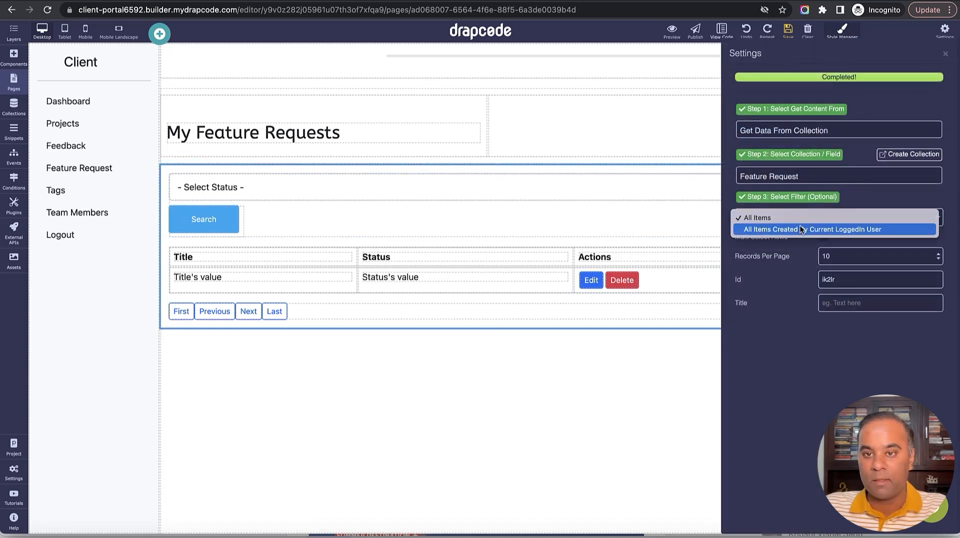
{"action": "left_click", "coordinate": [800, 175]}
{"action": "left_click", "coordinate": [798, 172]}
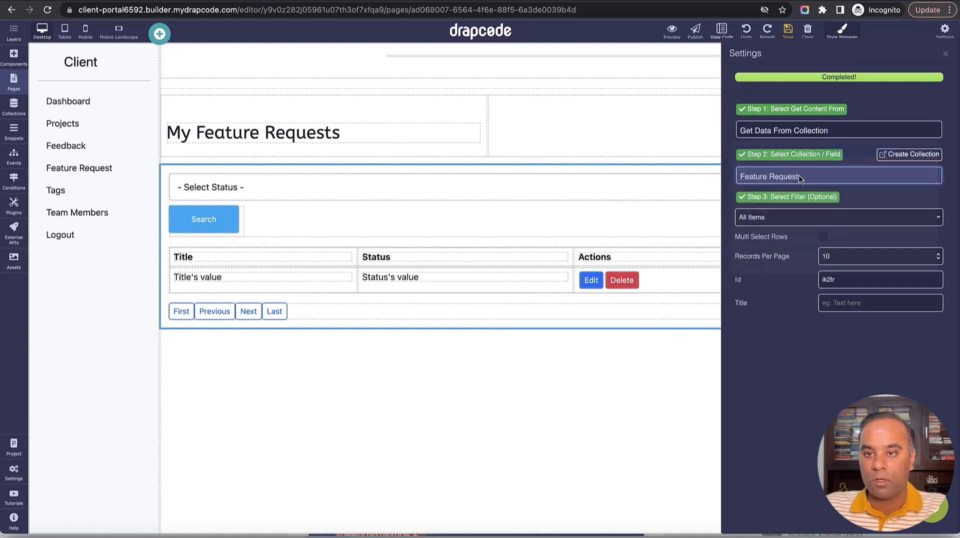
{"action": "left_click", "coordinate": [801, 176]}
{"action": "left_click", "coordinate": [802, 200]}
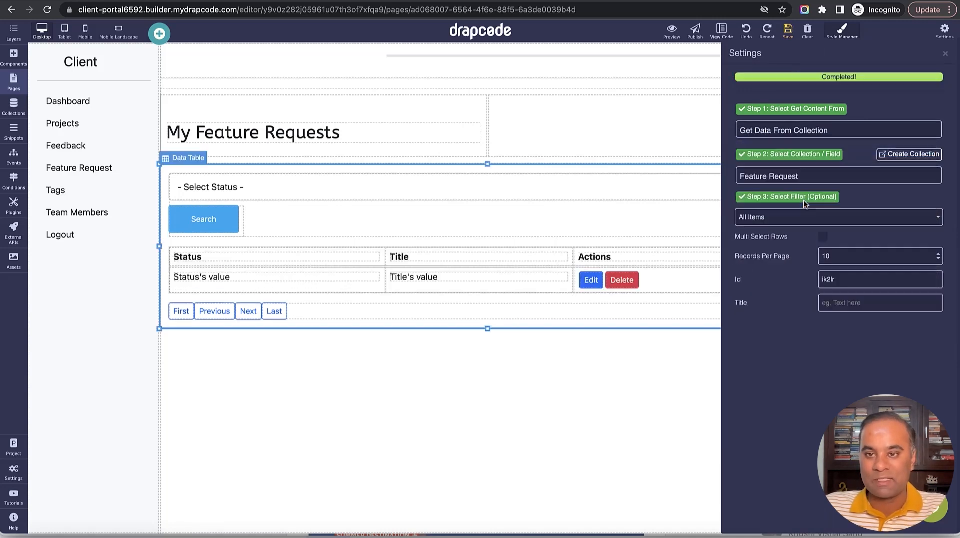
{"action": "left_click", "coordinate": [807, 219]}
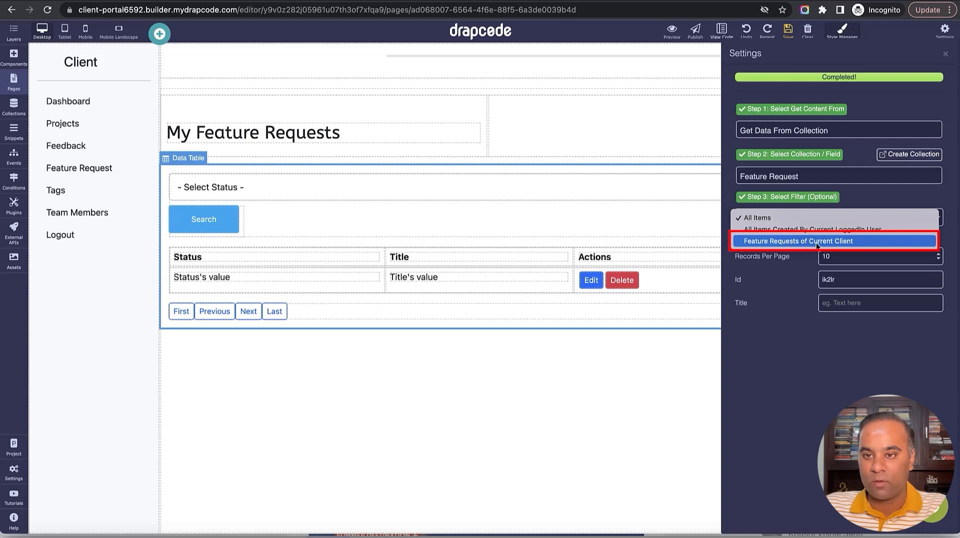
{"action": "left_click", "coordinate": [816, 243]}
{"action": "left_click", "coordinate": [945, 54]}
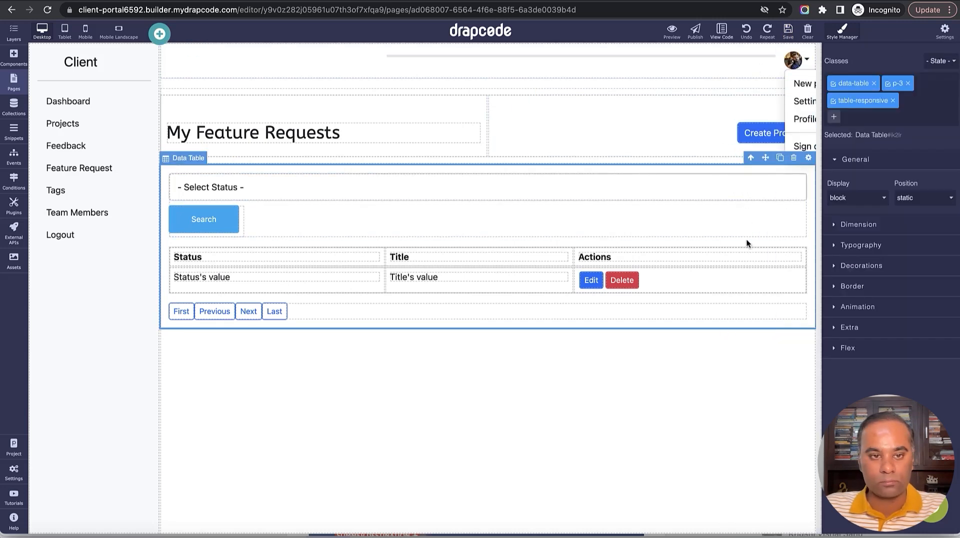
Move the Title column back to first and remove the Actions column.
{"action": "left_click_drag", "start_coordinate": [382, 254], "coordinate": [255, 255]}
{"action": "left_click_drag", "start_coordinate": [370, 280], "coordinate": [248, 281]}
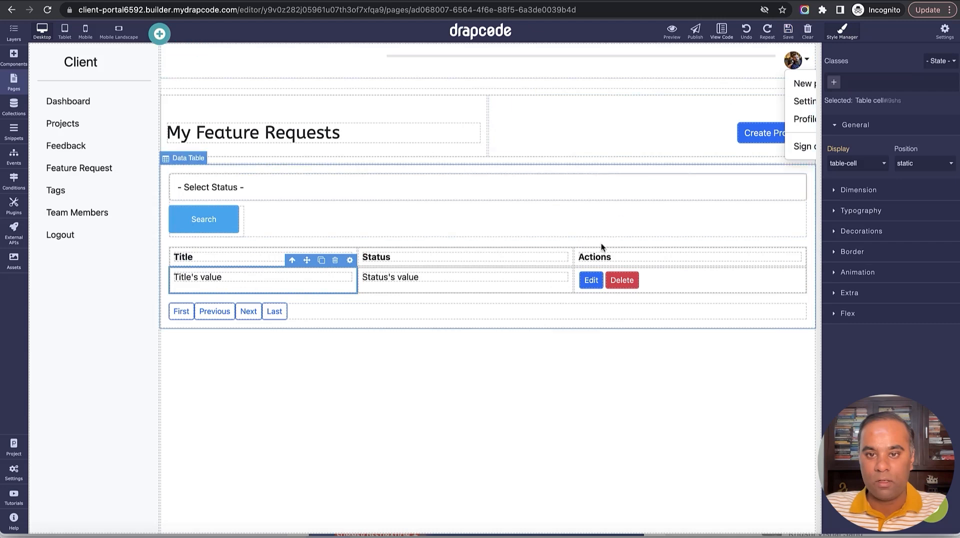
{"action": "left_click", "coordinate": [768, 250]}
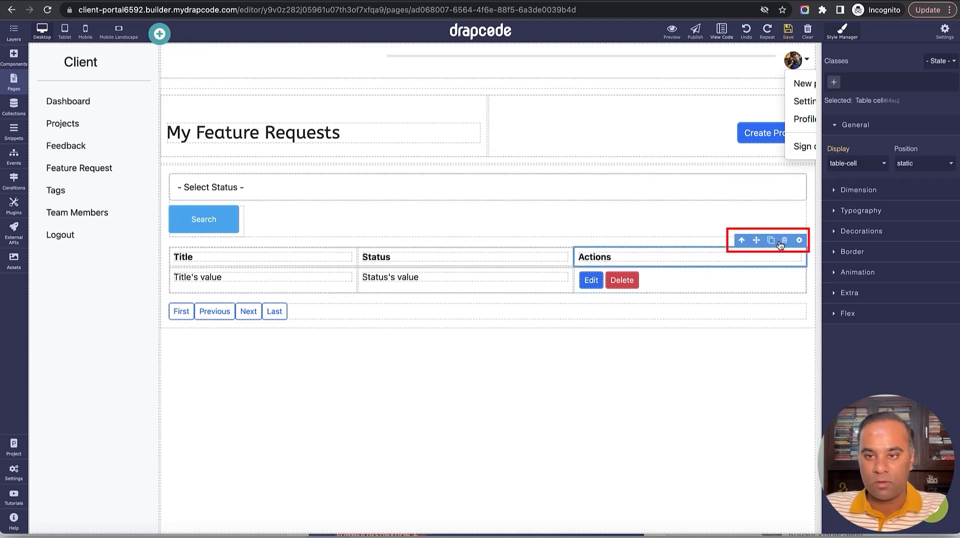
{"action": "left_click", "coordinate": [785, 240]}
{"action": "left_click", "coordinate": [782, 271]}
{"action": "left_click", "coordinate": [784, 260]}
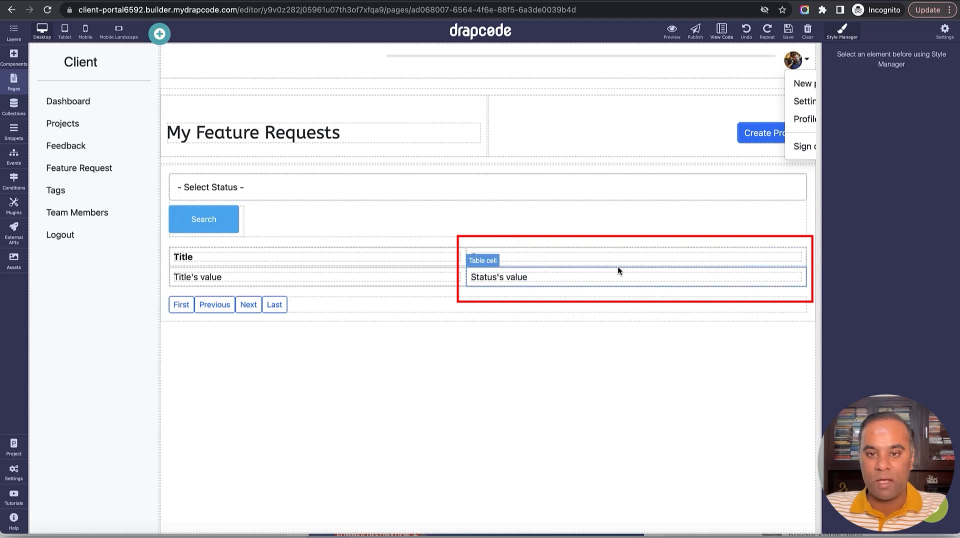
Rename the Status header to 'Status by Dev Team' and save the page.
{"action": "left_click", "coordinate": [574, 259]}
{"action": "double_click", "coordinate": [574, 259]}
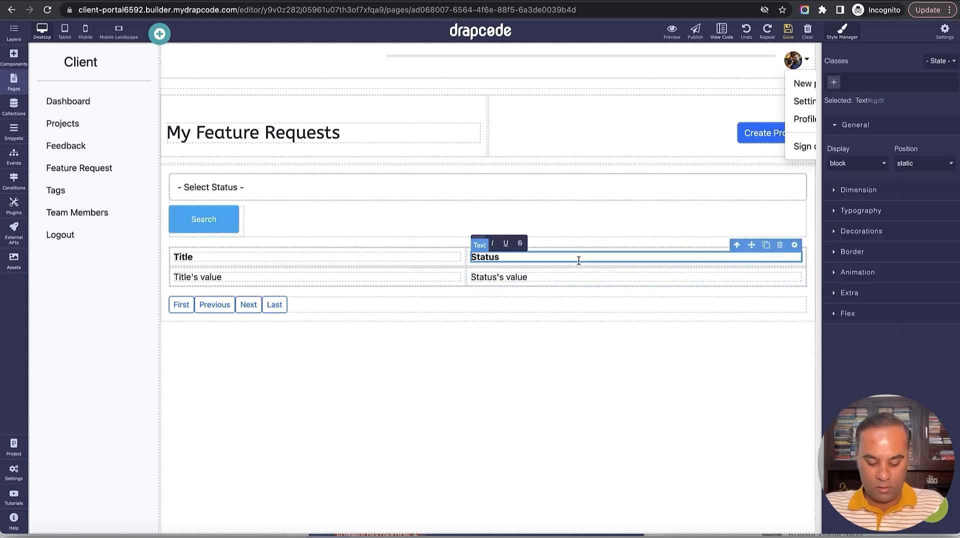
{"action": "type", "text": "by Dev Team"}
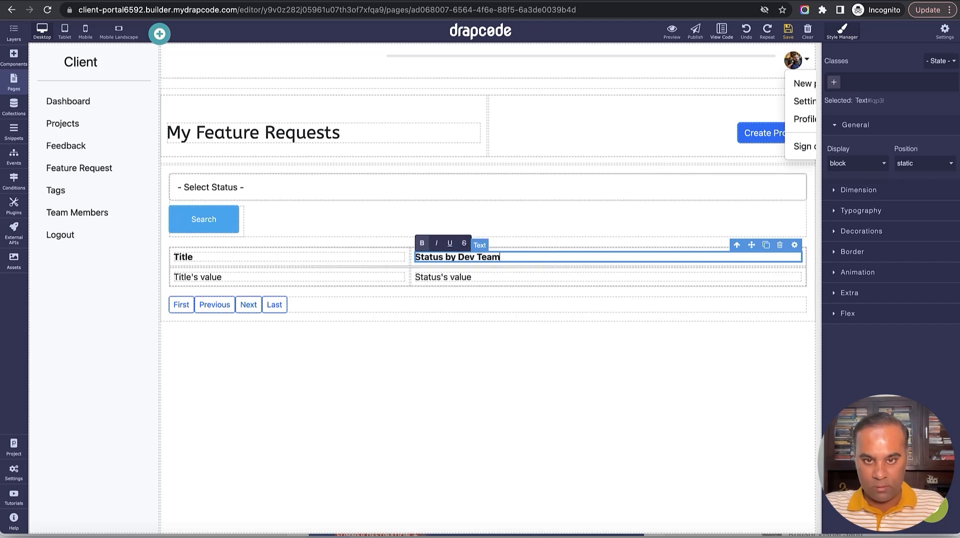
{"action": "left_click", "coordinate": [788, 32]}
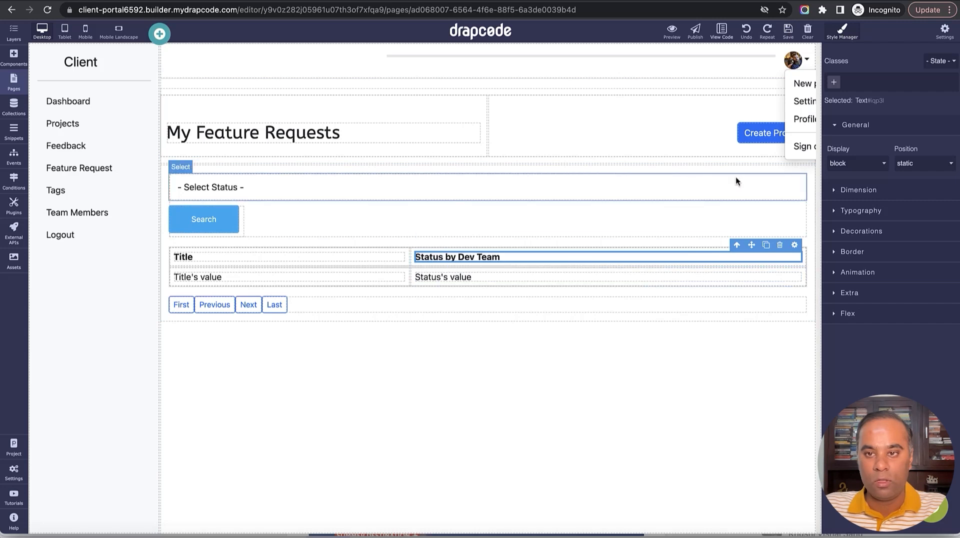
Relabel the Create Project button as 'Create New Feature Request'.
{"action": "double_click", "coordinate": [768, 135]}
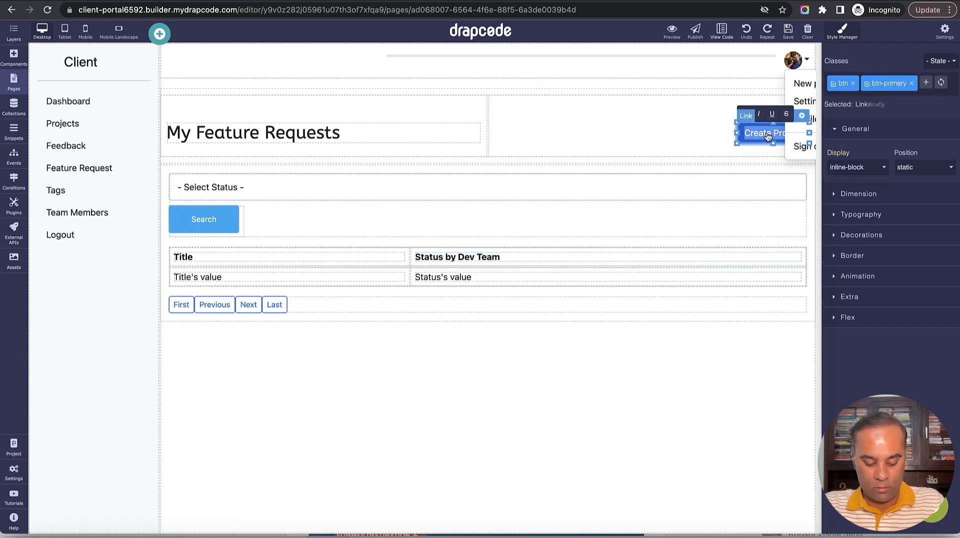
{"action": "key", "text": "BackSpace"}
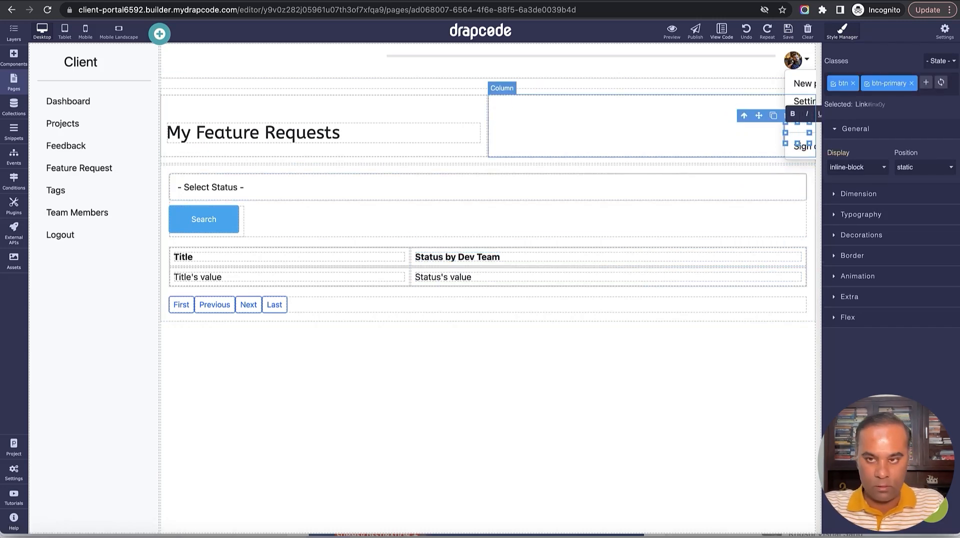
{"action": "type", "text": "Creatte N"}
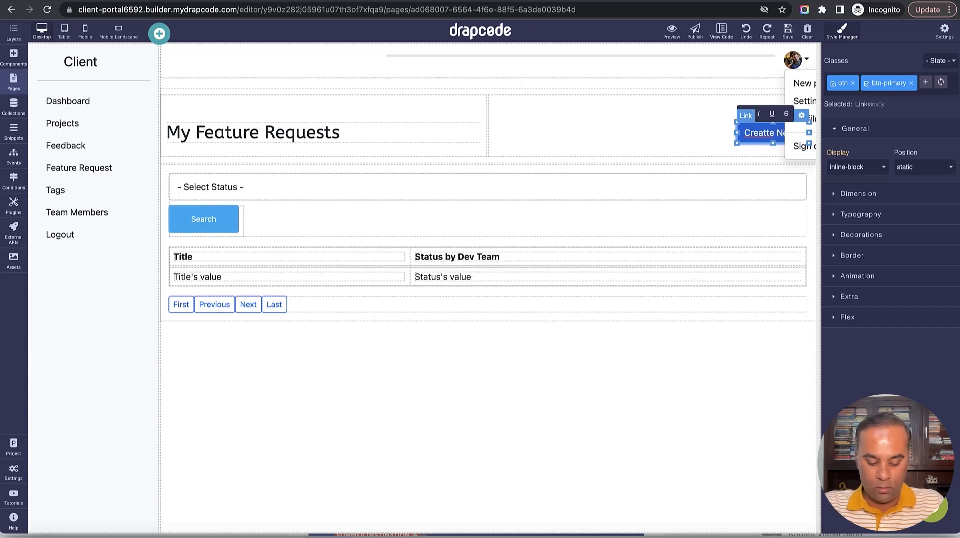
{"action": "type", "text": "ew Feature Req"}
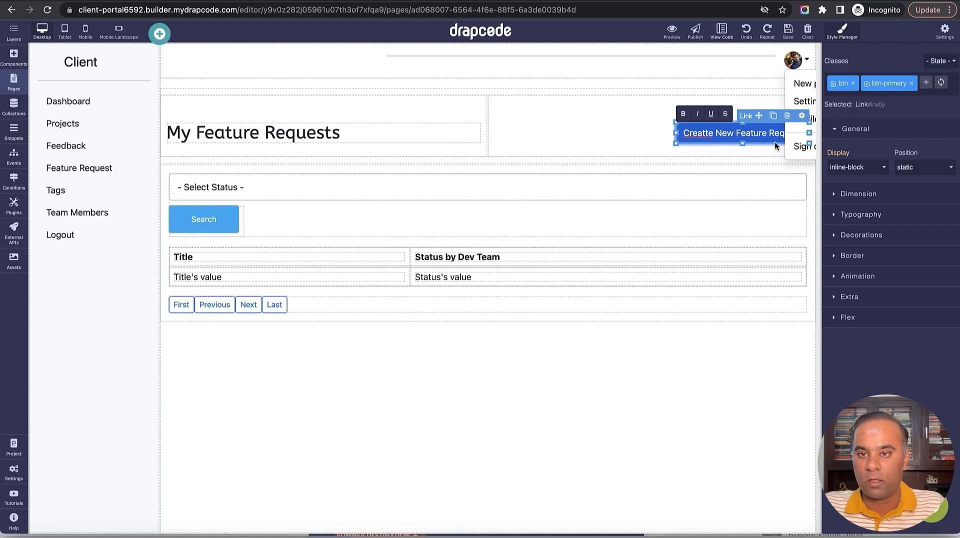
{"action": "left_click", "coordinate": [707, 134]}
{"action": "key", "text": "BackSpace"}
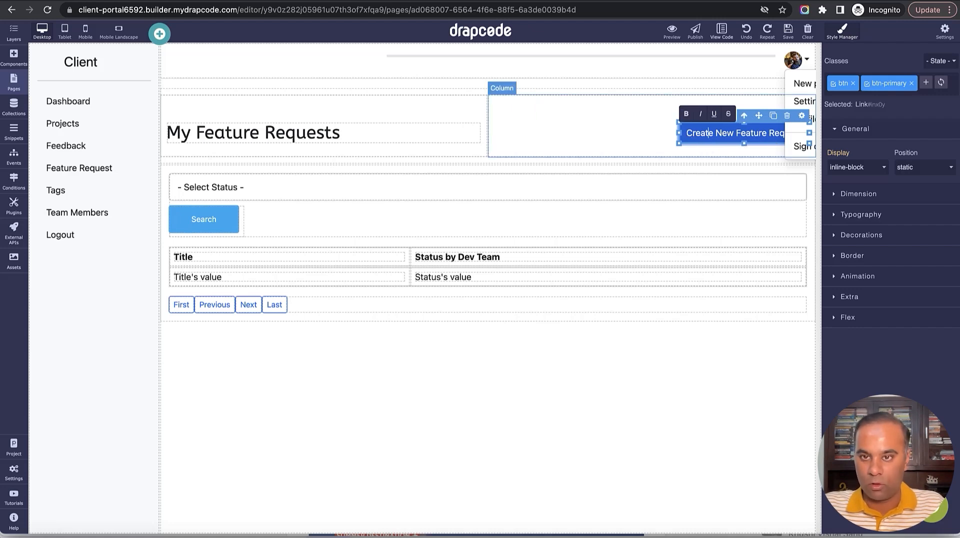
Link the button to the Client - New Feature Request page.
{"action": "left_click", "coordinate": [801, 116]}
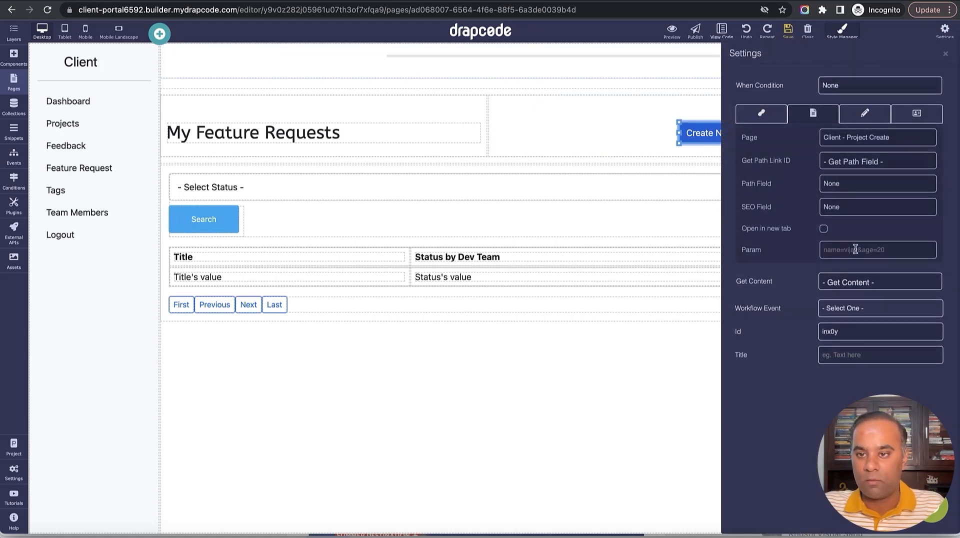
{"action": "left_click", "coordinate": [880, 140]}
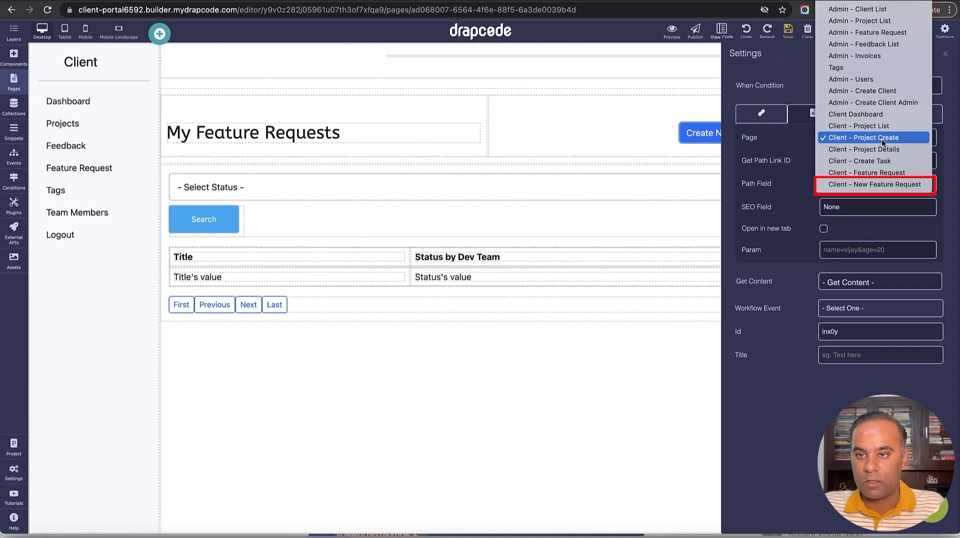
{"action": "left_click", "coordinate": [876, 185]}
{"action": "left_click", "coordinate": [944, 53]}
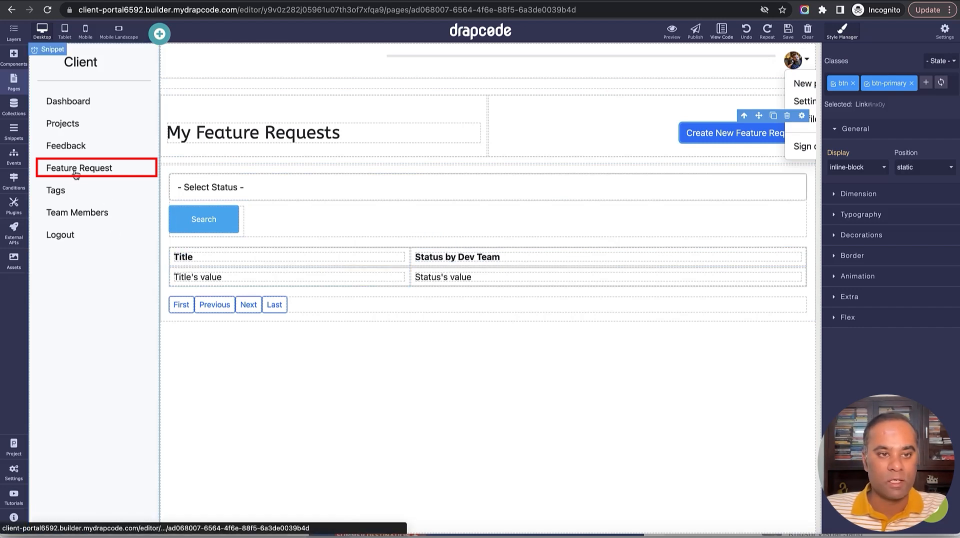
Point the Client Sidebar snippet's Feature Request link to the Client - Feature Request page.
{"action": "left_click", "coordinate": [12, 88]}
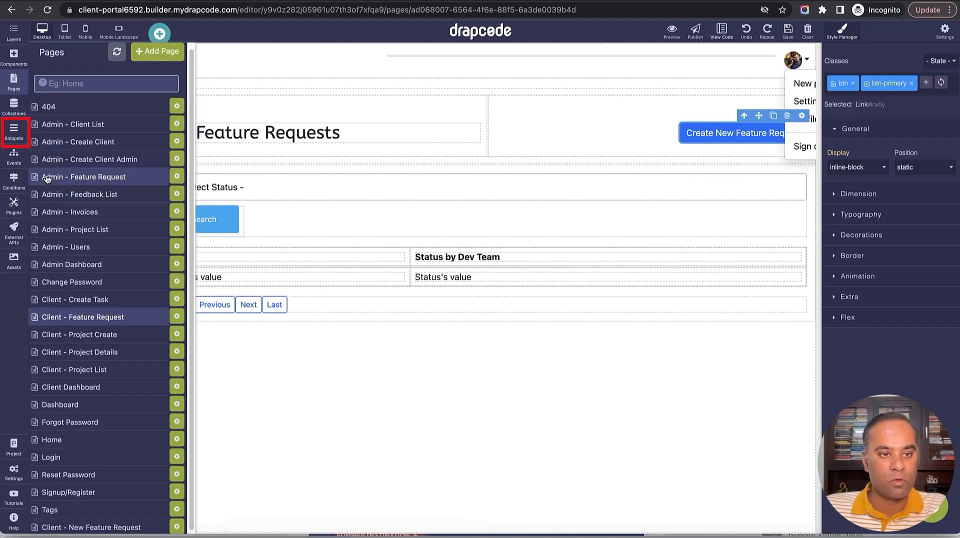
{"action": "left_click", "coordinate": [13, 131]}
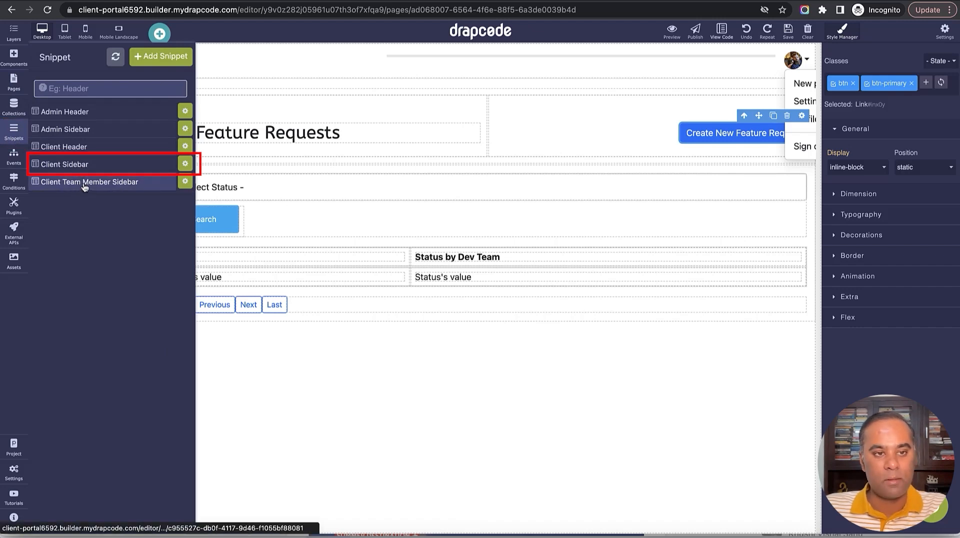
{"action": "left_click", "coordinate": [82, 170]}
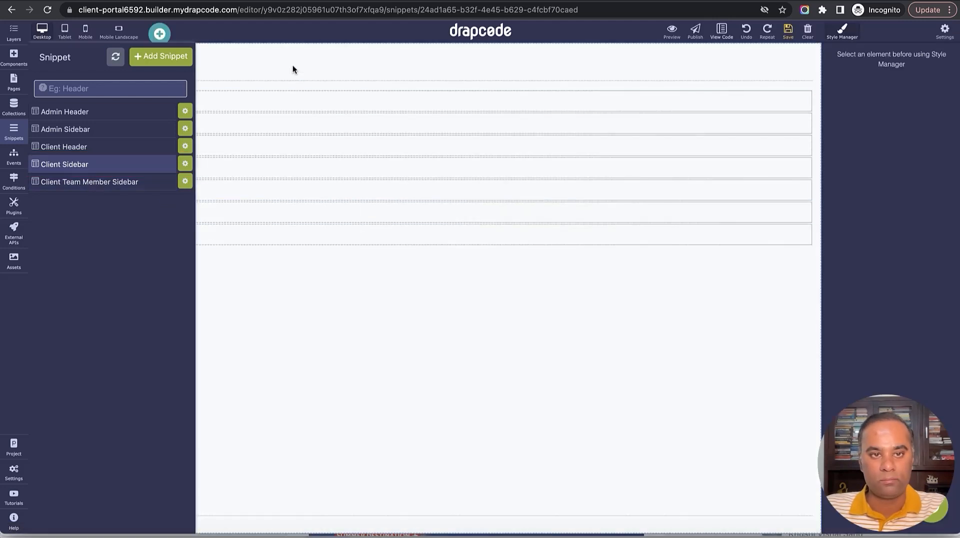
{"action": "left_click", "coordinate": [296, 168]}
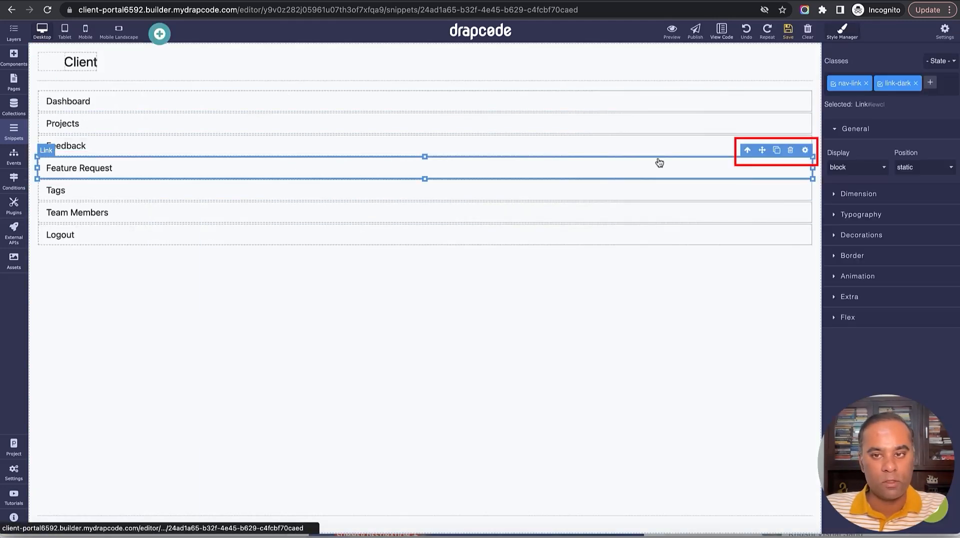
{"action": "left_click", "coordinate": [804, 150]}
{"action": "left_click", "coordinate": [853, 139]}
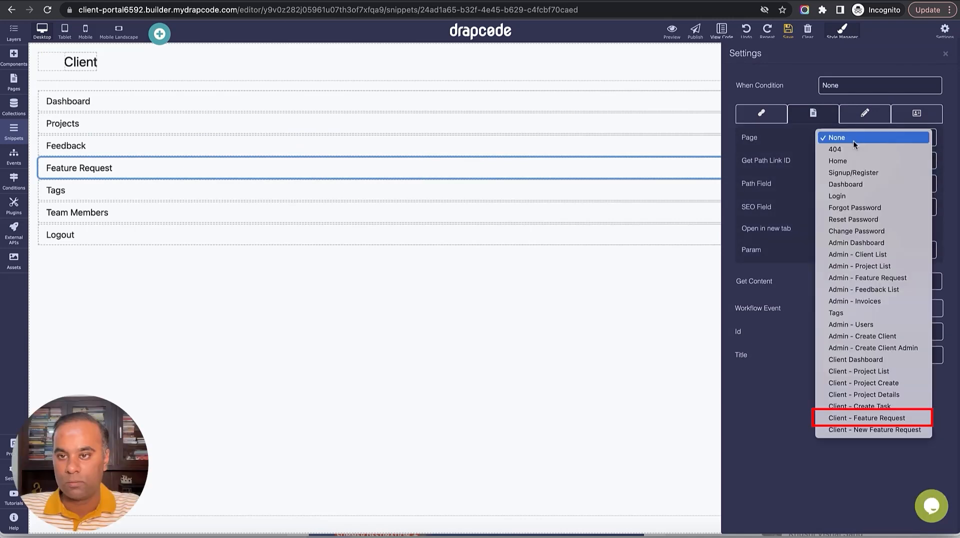
{"action": "left_click", "coordinate": [863, 420]}
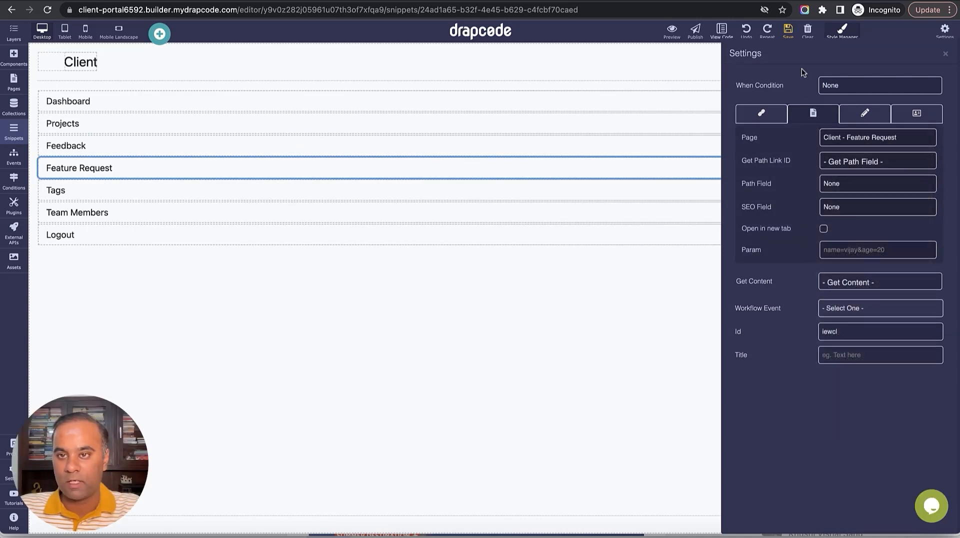
{"action": "left_click", "coordinate": [788, 30]}
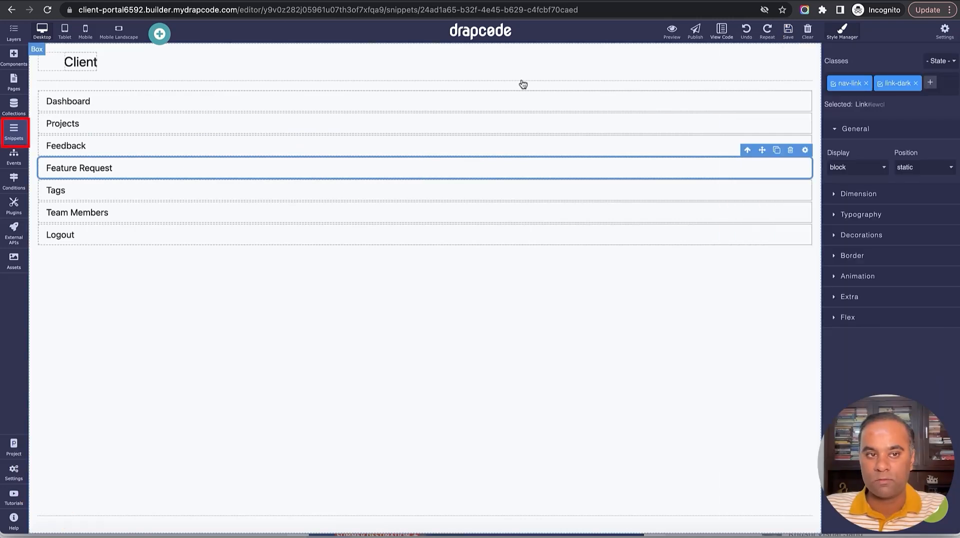
Point the Client Team Member Sidebar's Feature Request link to Client - Feature Request too.
{"action": "left_click", "coordinate": [14, 131]}
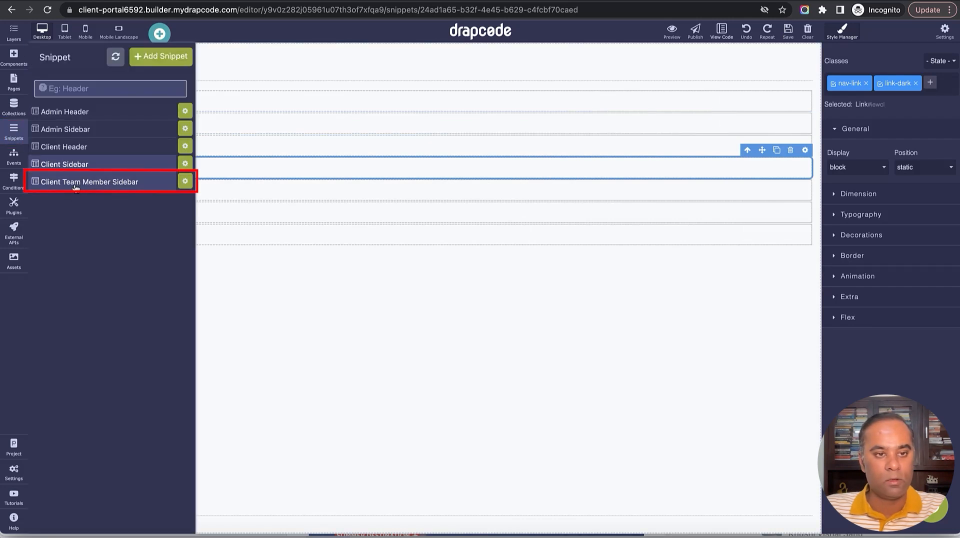
{"action": "left_click", "coordinate": [75, 183]}
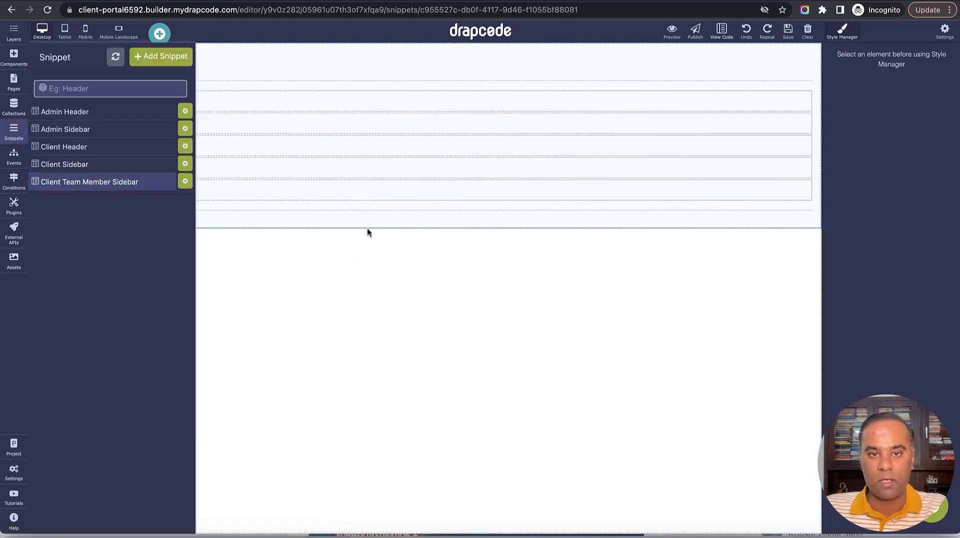
{"action": "left_click", "coordinate": [396, 172]}
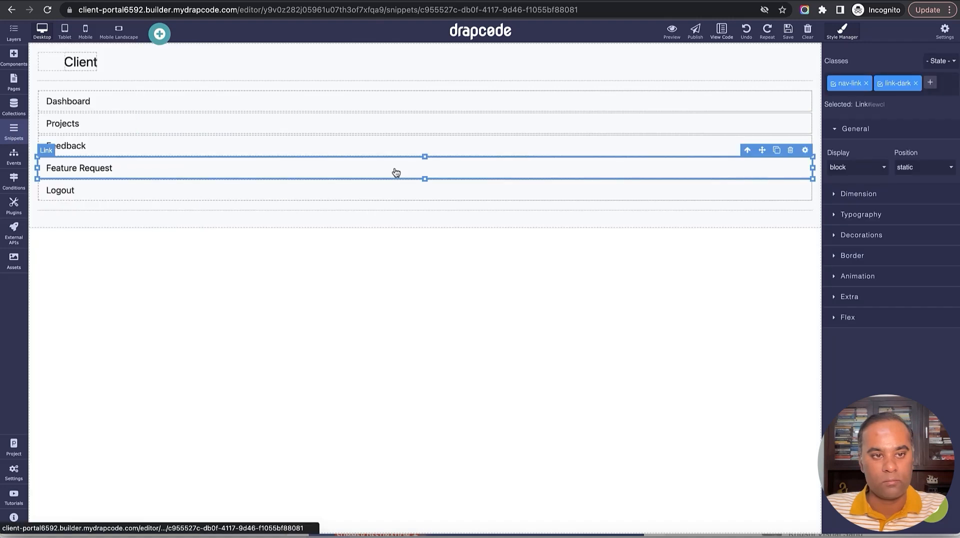
{"action": "left_click", "coordinate": [776, 150]}
{"action": "left_click", "coordinate": [851, 161]}
{"action": "left_click", "coordinate": [850, 161]}
{"action": "left_click", "coordinate": [853, 138]}
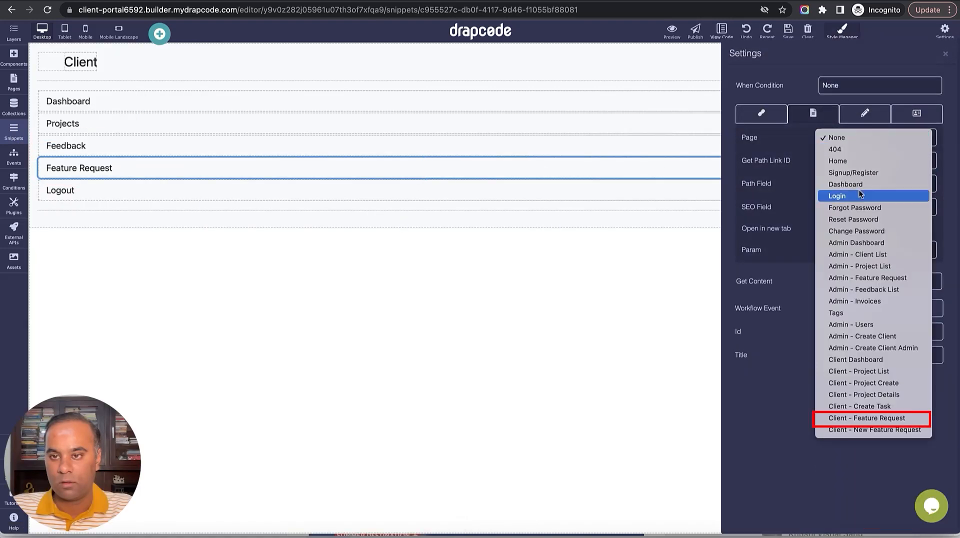
{"action": "left_click", "coordinate": [860, 419]}
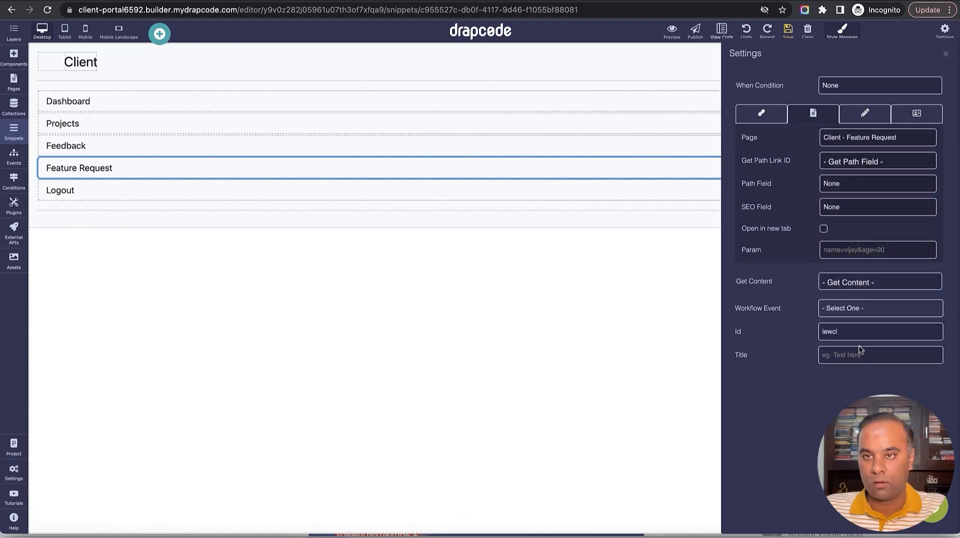
{"action": "left_click", "coordinate": [943, 54]}
Save the snippet and open the new feature request form in preview.
{"action": "left_click", "coordinate": [787, 30]}
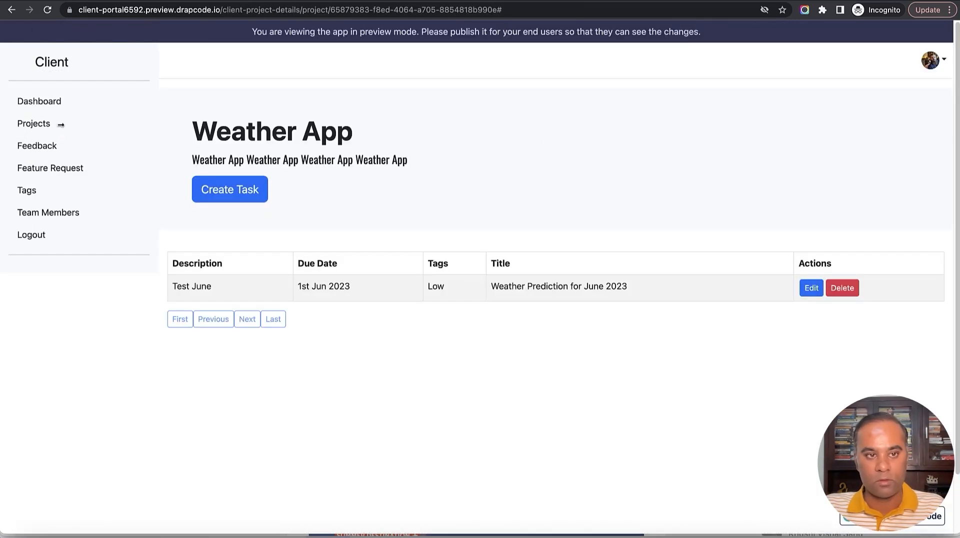
{"action": "left_click", "coordinate": [19, 169]}
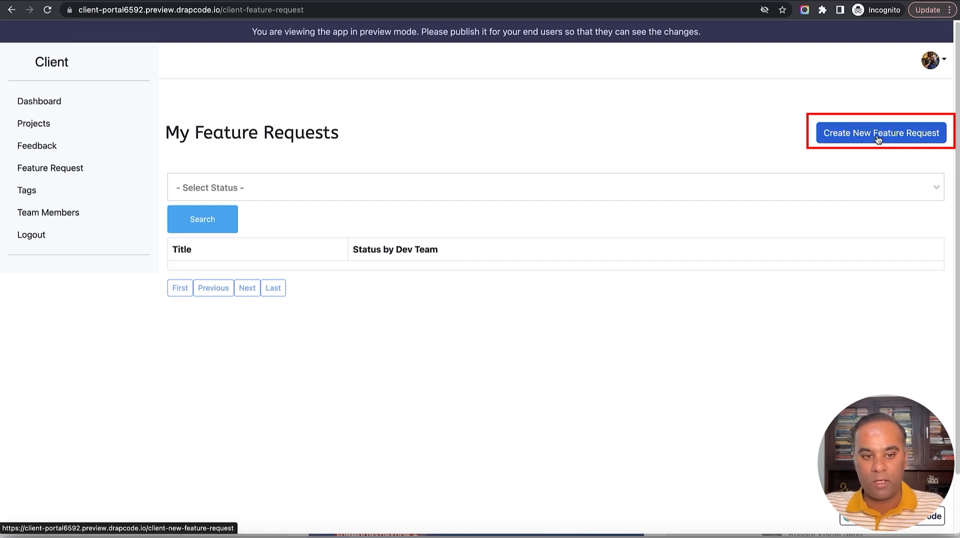
{"action": "left_click", "coordinate": [878, 139]}
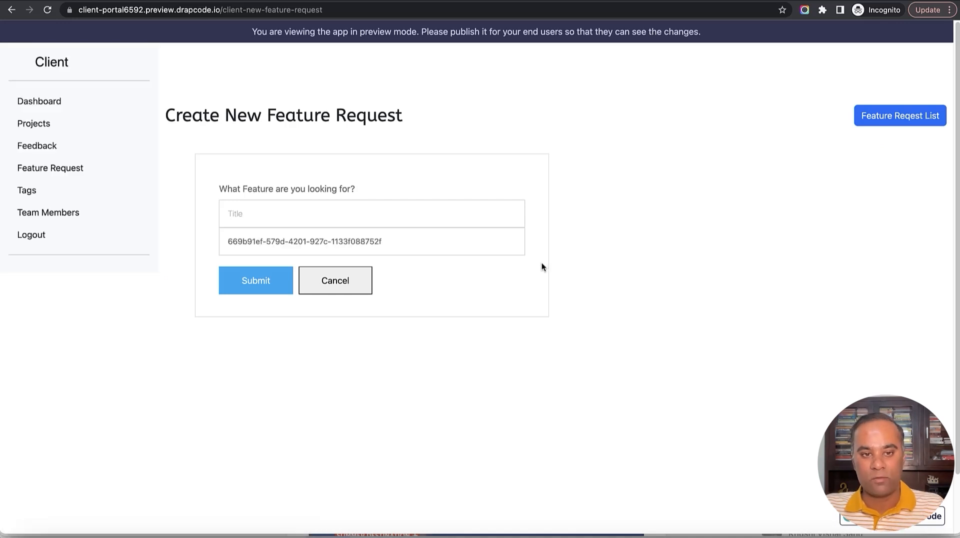
Enter a test feature title, submit the request, and go back to the builder.
{"action": "left_click", "coordinate": [452, 235]}
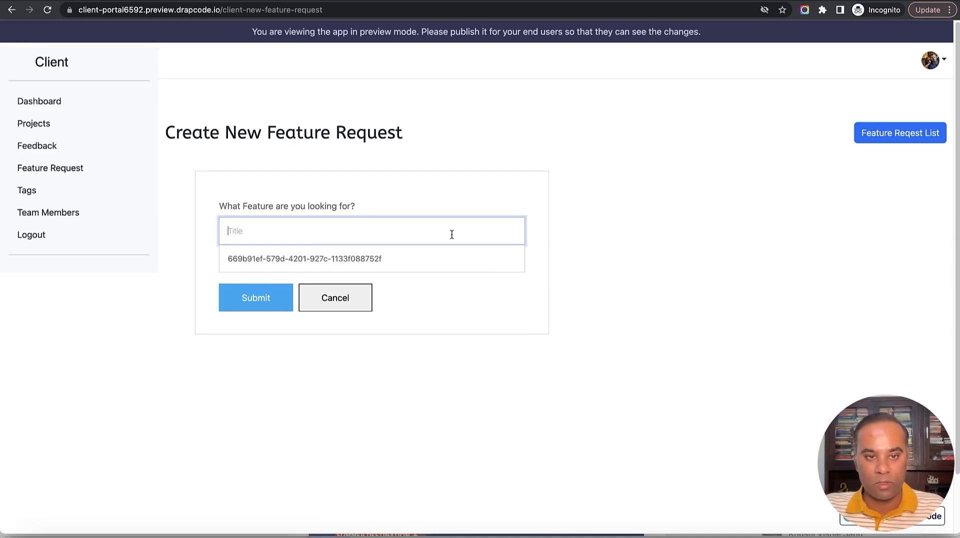
{"action": "triple_click", "coordinate": [327, 260]}
{"action": "left_click", "coordinate": [396, 228]}
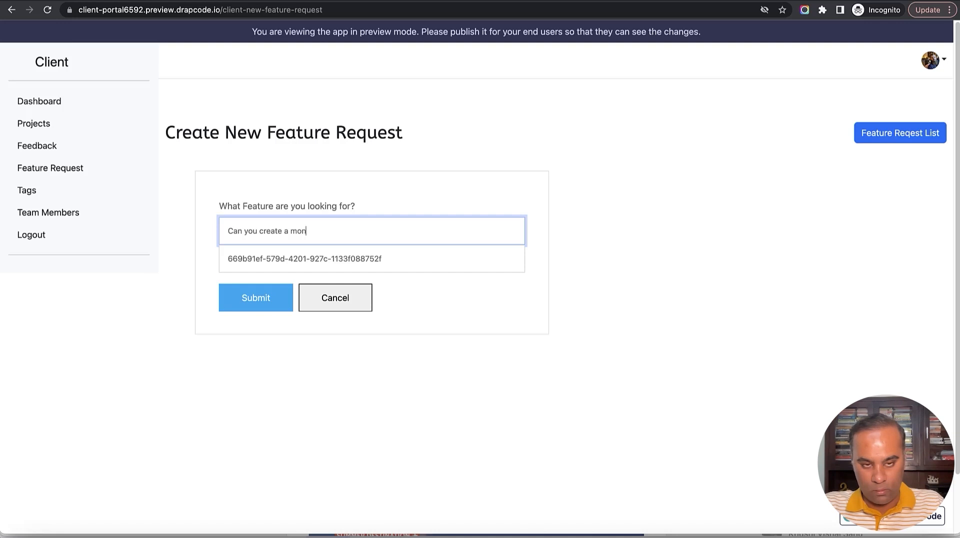
{"action": "key", "text": "BackSpace"}
{"action": "type", "text": "se report for project"}
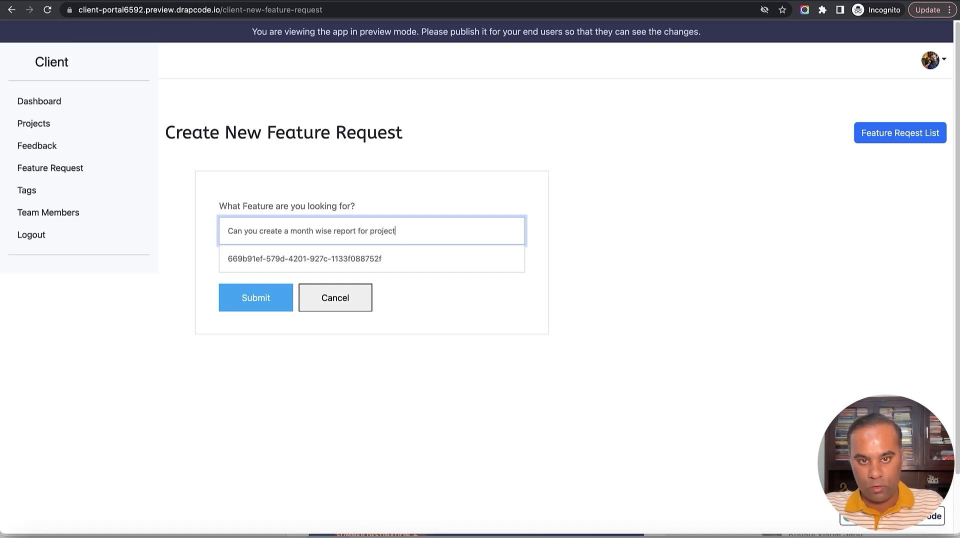
{"action": "type", "text": "asks."}
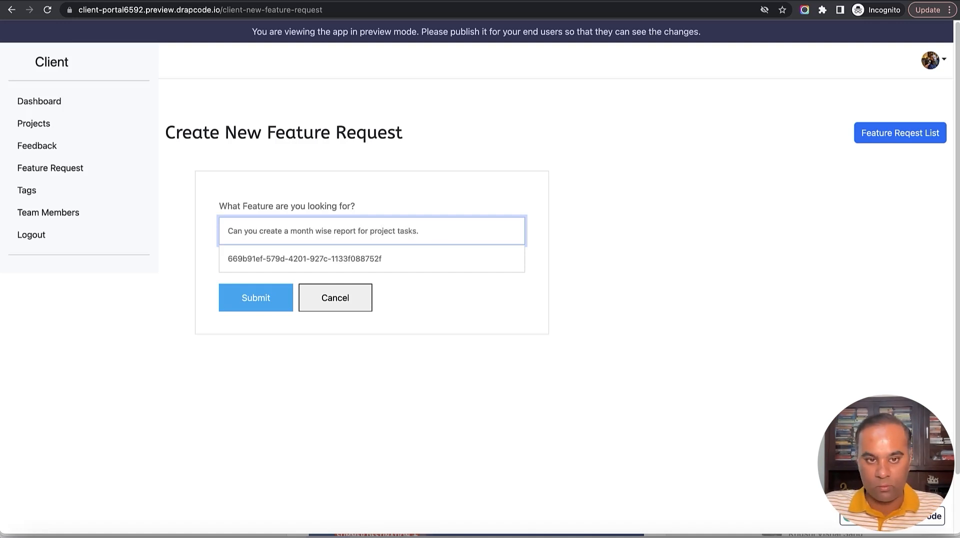
{"action": "left_click", "coordinate": [261, 306]}
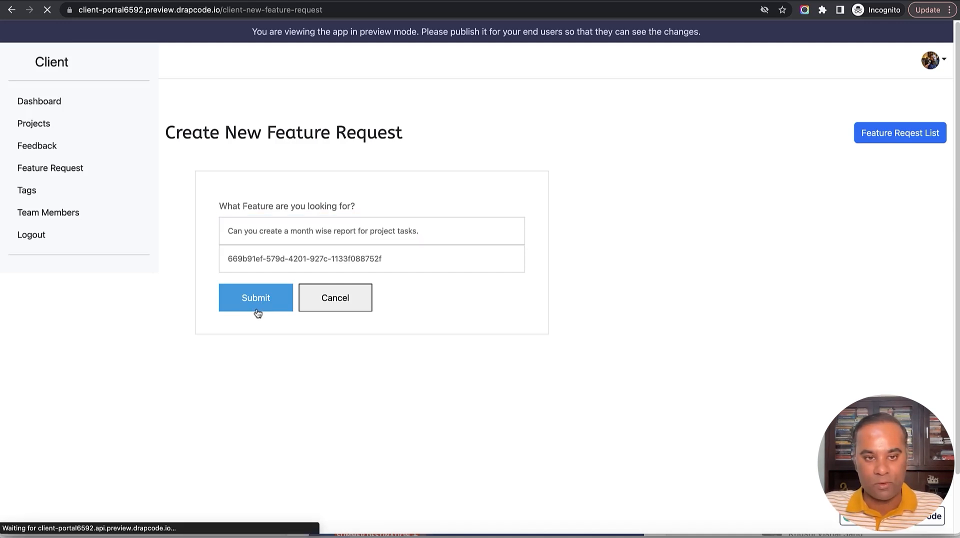
{"action": "left_click", "coordinate": [6, 10]}
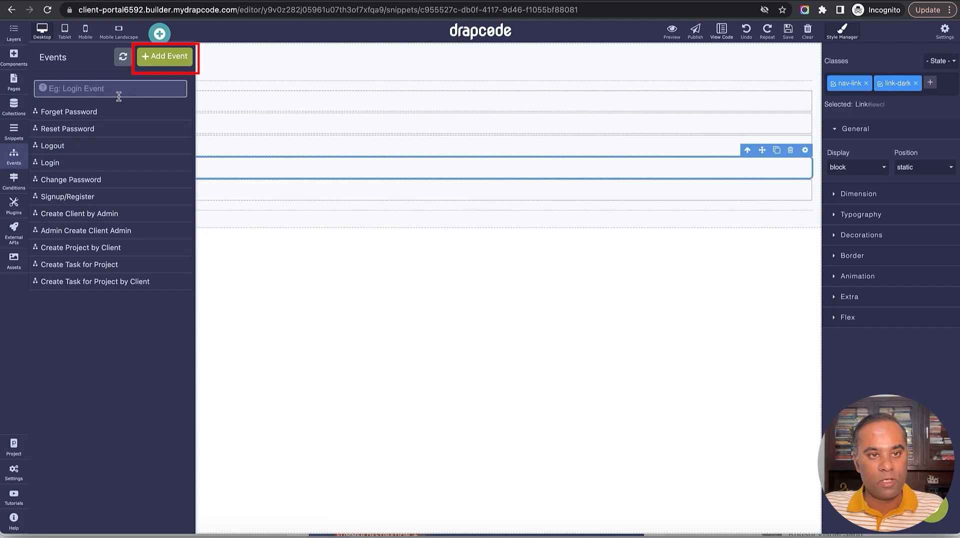
Create the Client - Create New Feature Request event.
{"action": "left_click", "coordinate": [166, 58]}
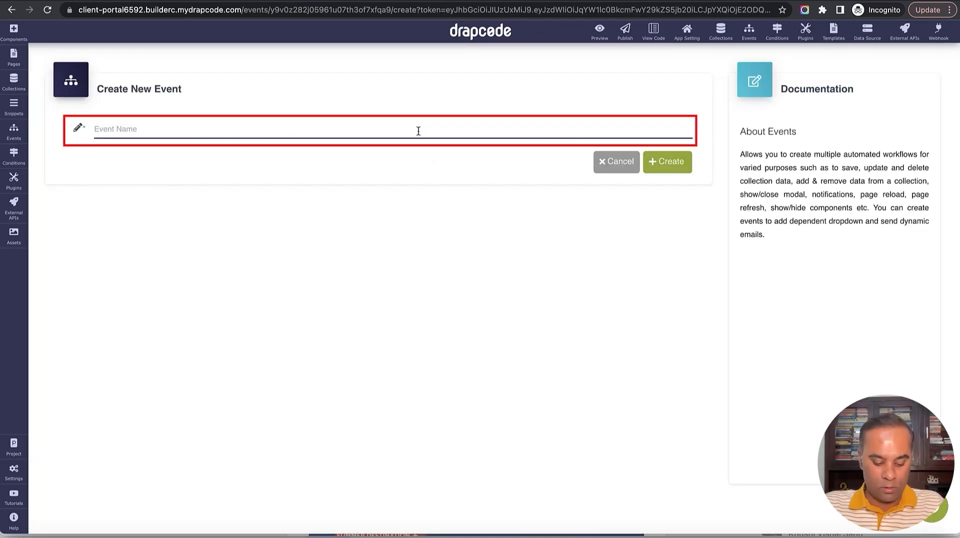
{"action": "type", "text": "Client - Create New"}
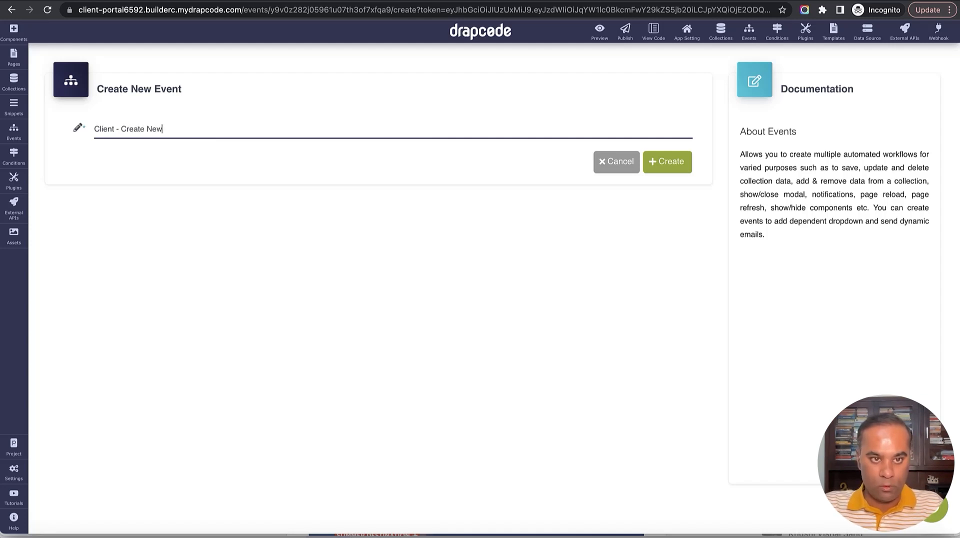
{"action": "type", "text": "quest"}
{"action": "left_click", "coordinate": [677, 161]}
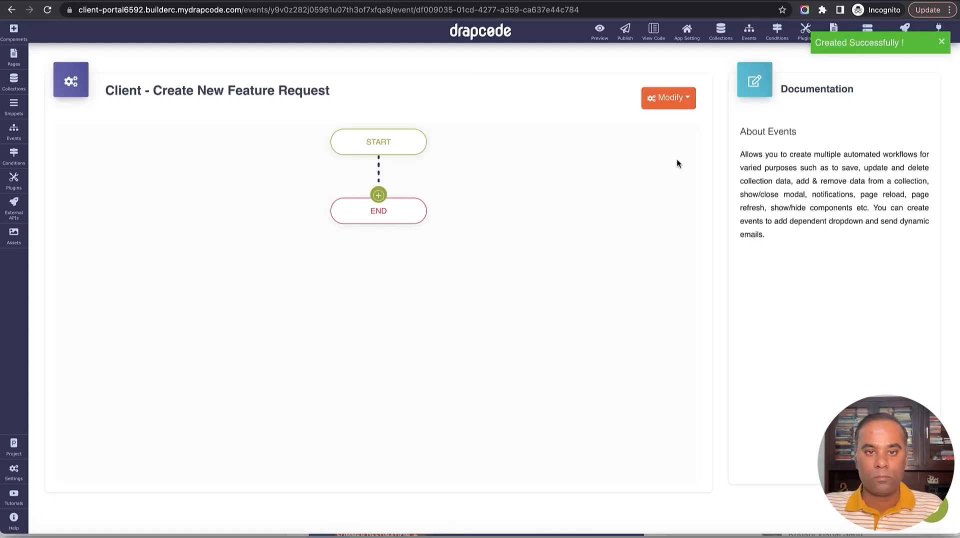
Add a Save Data step into Feature Request with success message 'Feature Request Received Successfully'.
{"action": "left_click", "coordinate": [378, 195]}
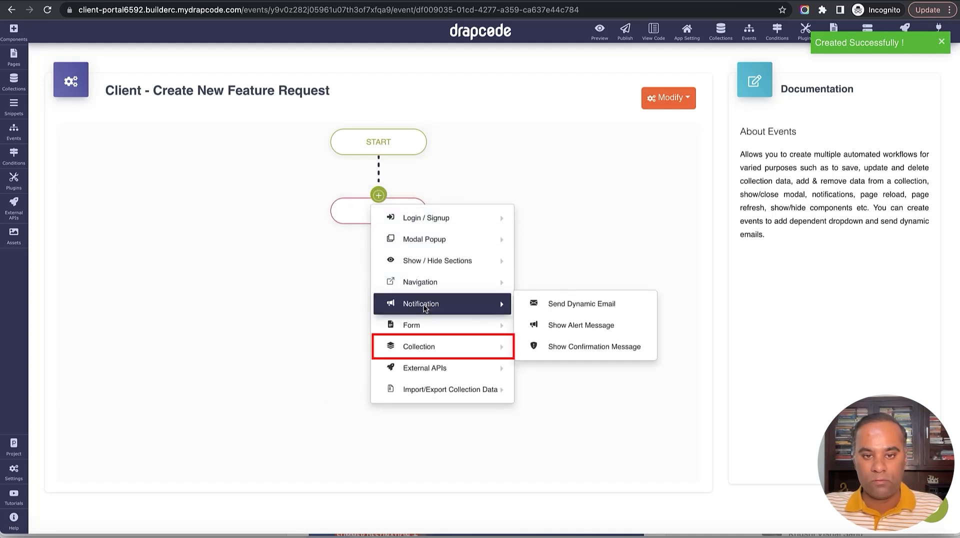
{"action": "mouse_move", "coordinate": [425, 344]}
{"action": "left_click", "coordinate": [592, 347]}
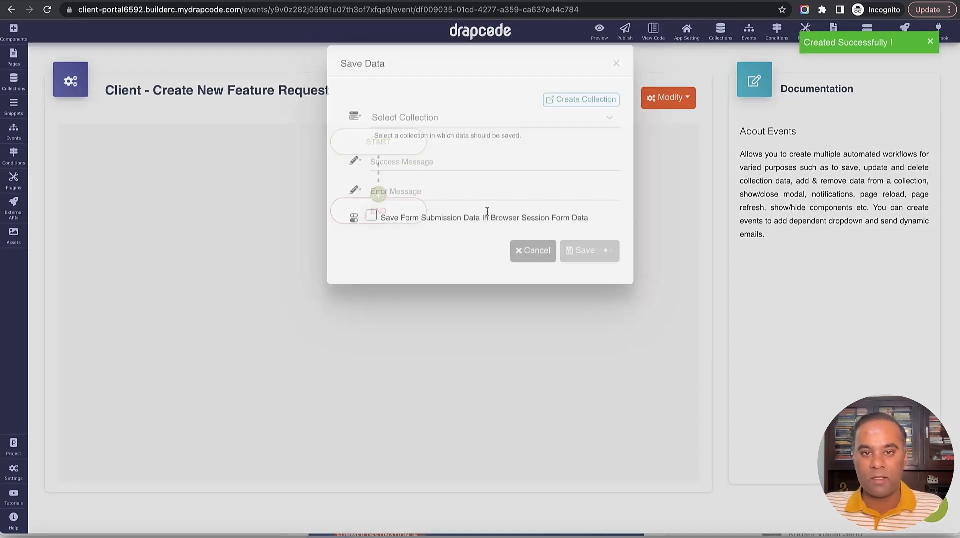
{"action": "left_click", "coordinate": [477, 155]}
{"action": "left_click", "coordinate": [472, 197]}
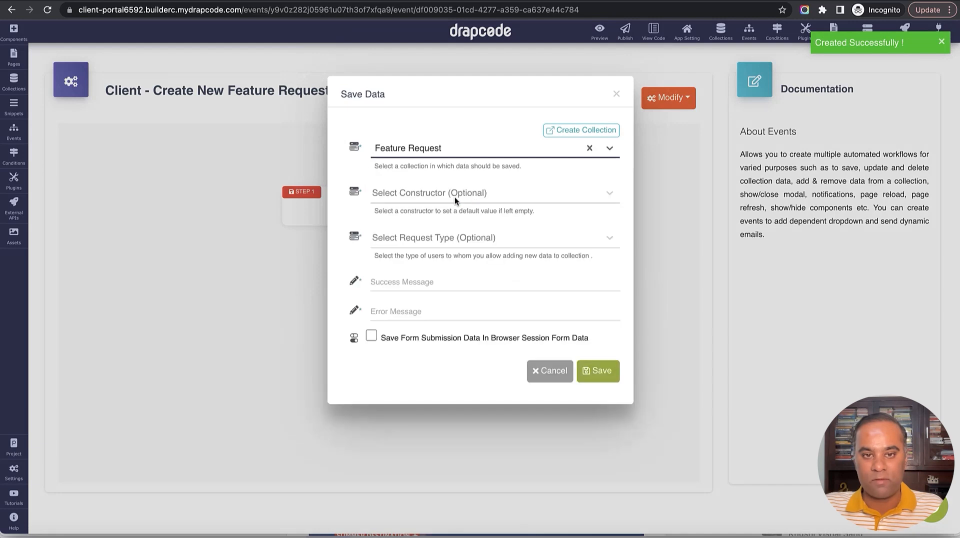
{"action": "left_click", "coordinate": [441, 289]}
{"action": "type", "text": "Fe"}
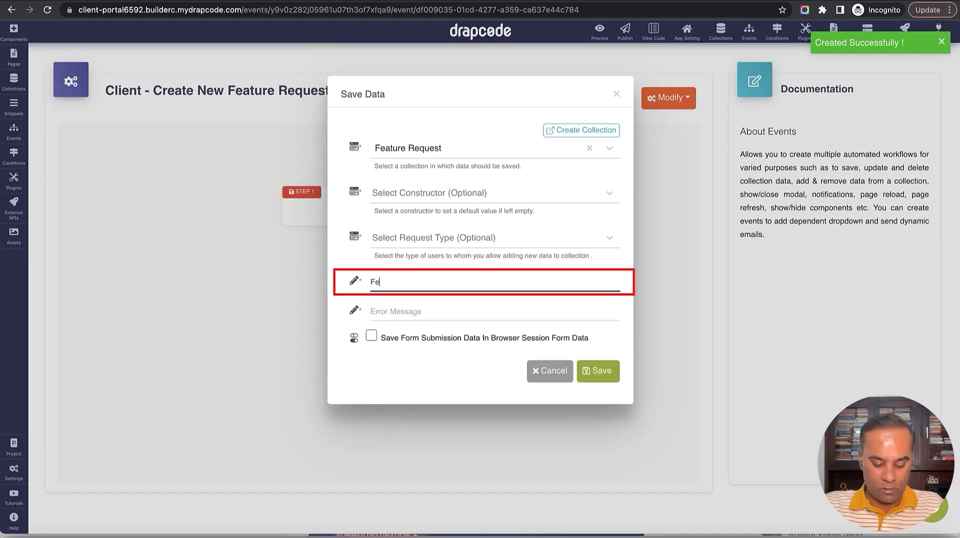
{"action": "type", "text": "ature request"}
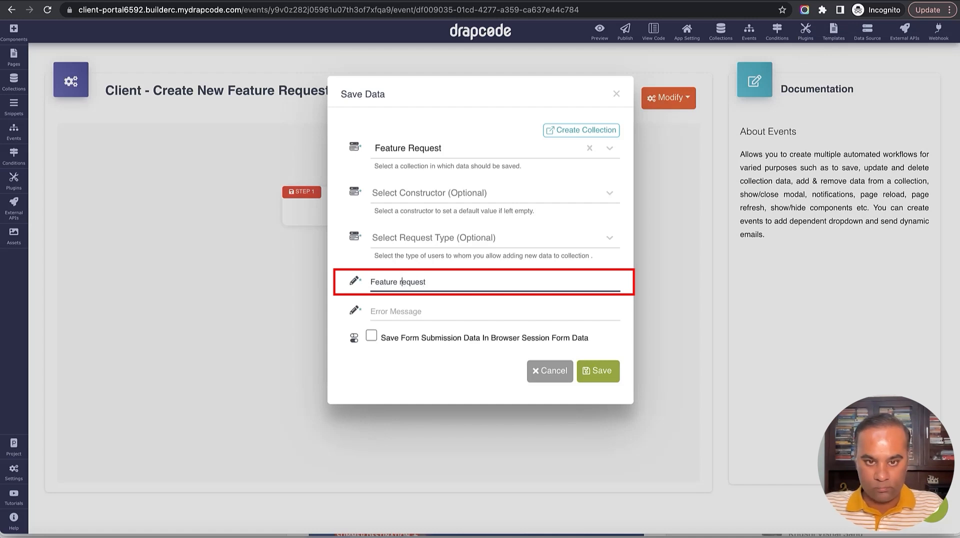
{"action": "type", "text": "R"}
{"action": "key", "text": "End"}
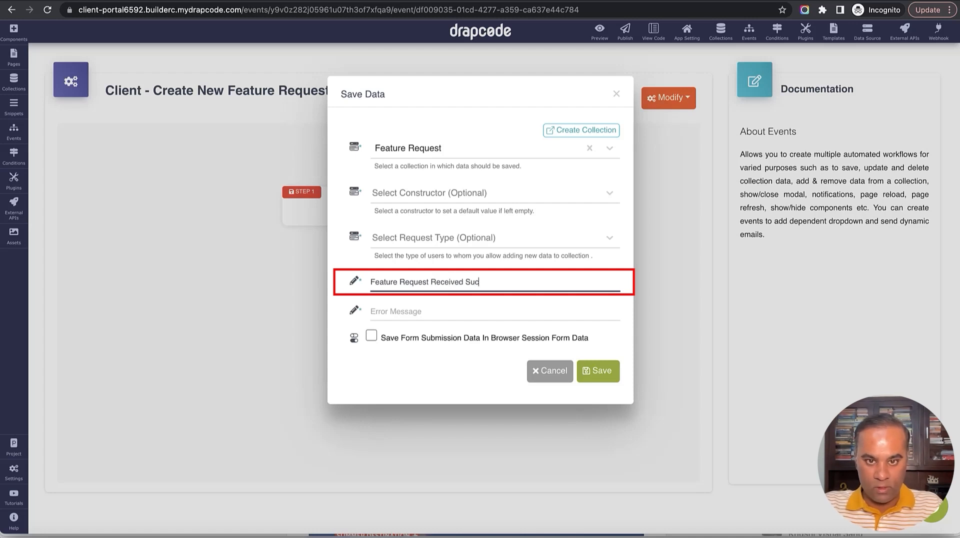
{"action": "type", "text": "Received Successfully"}
{"action": "key", "text": "Tab"}
{"action": "type", "text": "Er"}
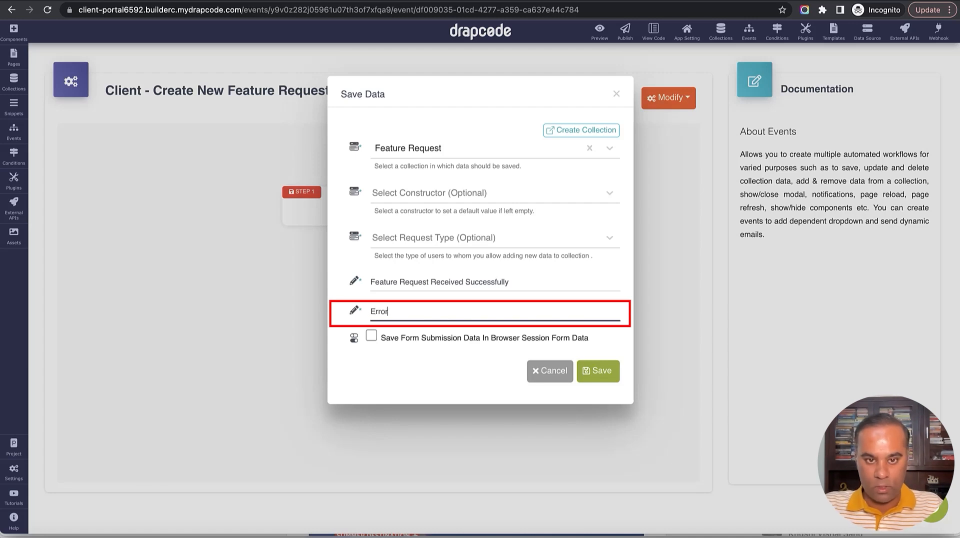
{"action": "left_click", "coordinate": [596, 370]}
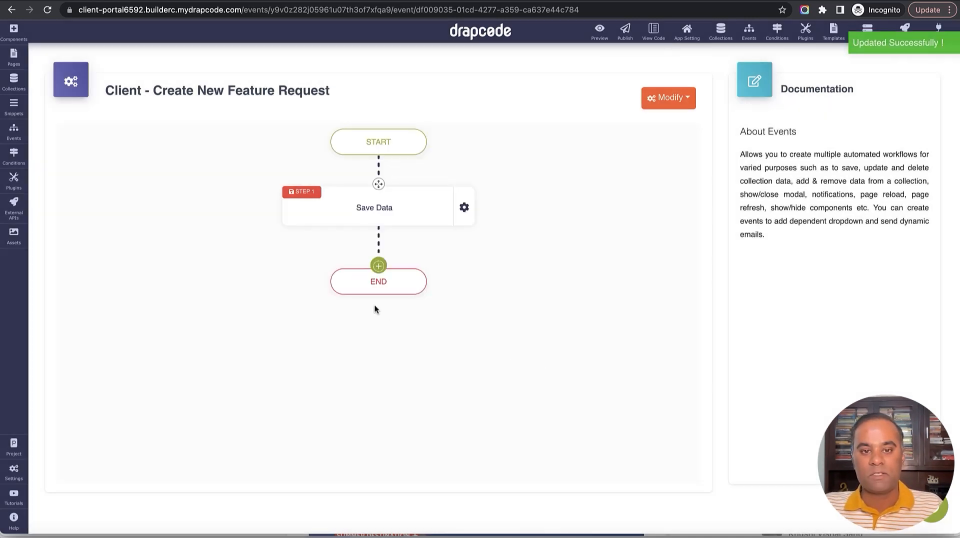
Add a Page Redirect step to the Client - Feature Request page and save it.
{"action": "left_click", "coordinate": [372, 270]}
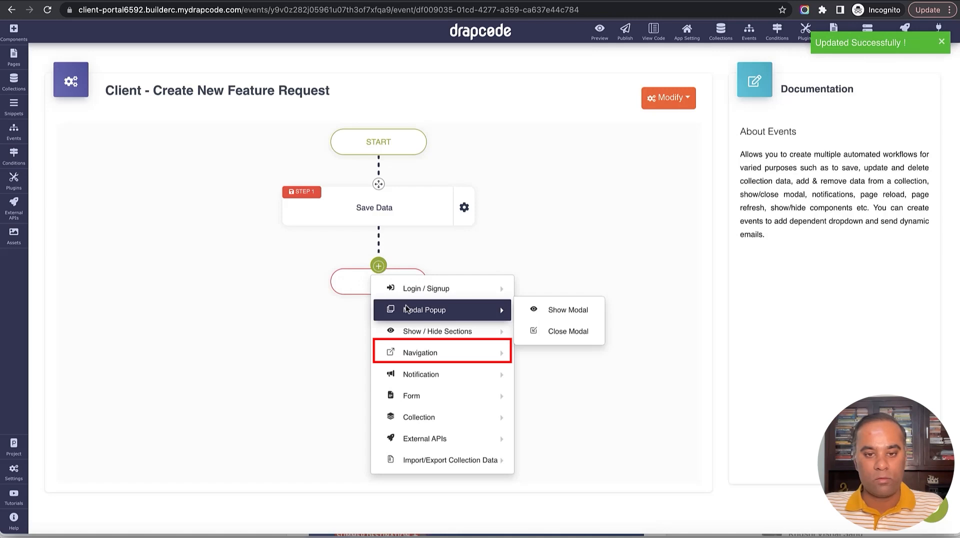
{"action": "mouse_move", "coordinate": [434, 380]}
{"action": "mouse_move", "coordinate": [453, 355]}
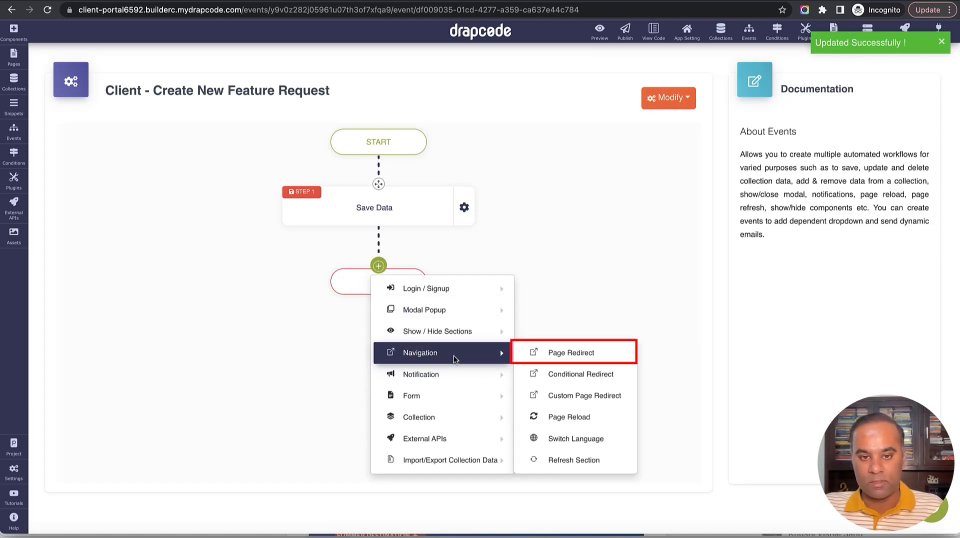
{"action": "left_click", "coordinate": [576, 355]}
{"action": "left_click", "coordinate": [499, 148]}
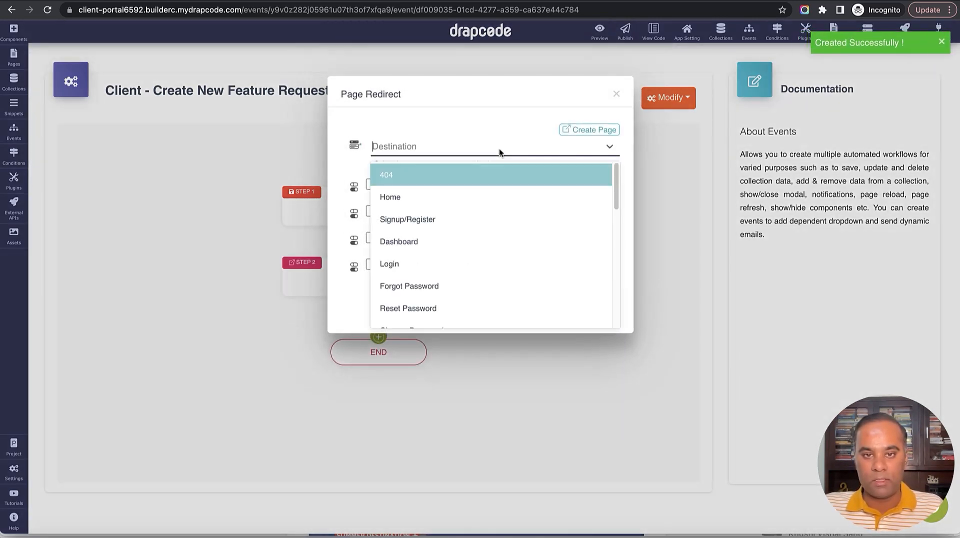
{"action": "scroll", "coordinate": [502, 217], "scroll_direction": "down", "scroll_amount": 10}
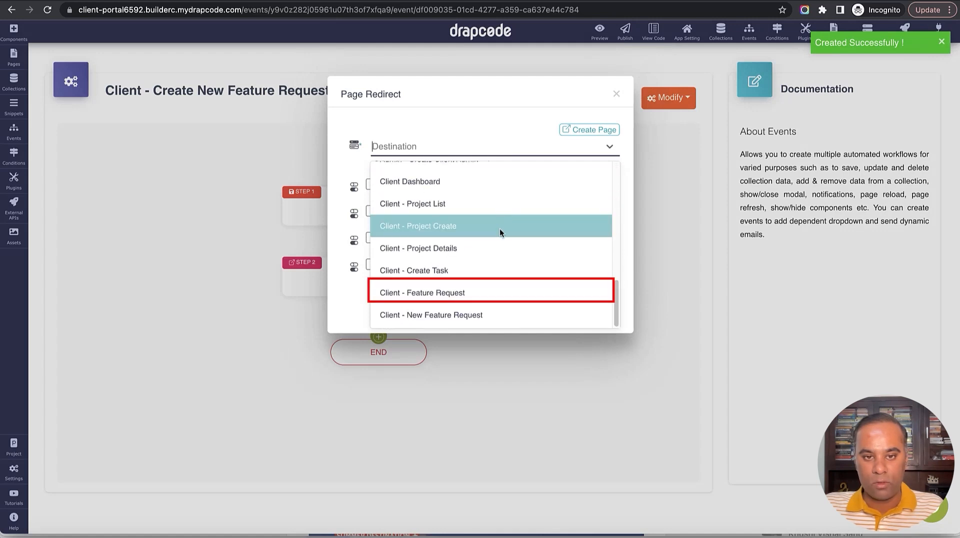
{"action": "left_click", "coordinate": [485, 291]}
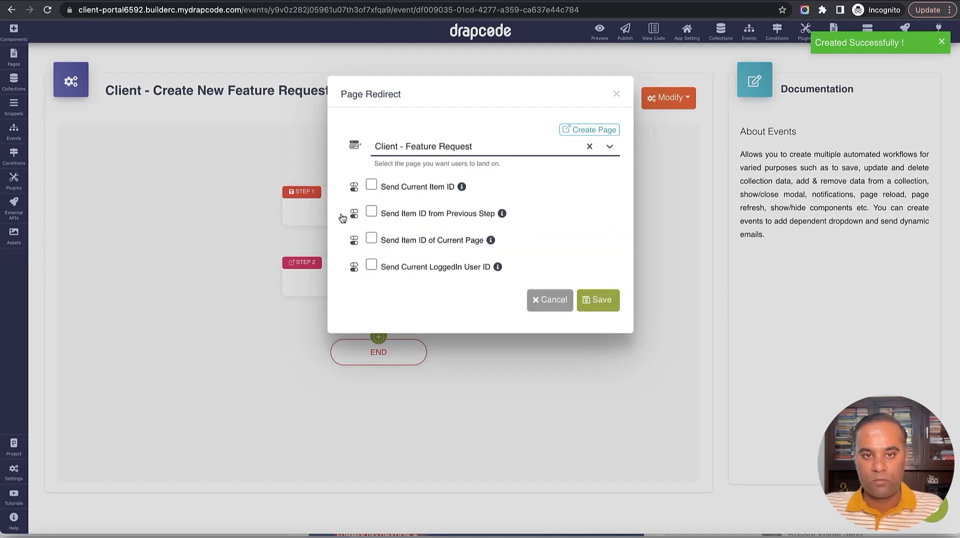
{"action": "left_click", "coordinate": [599, 301]}
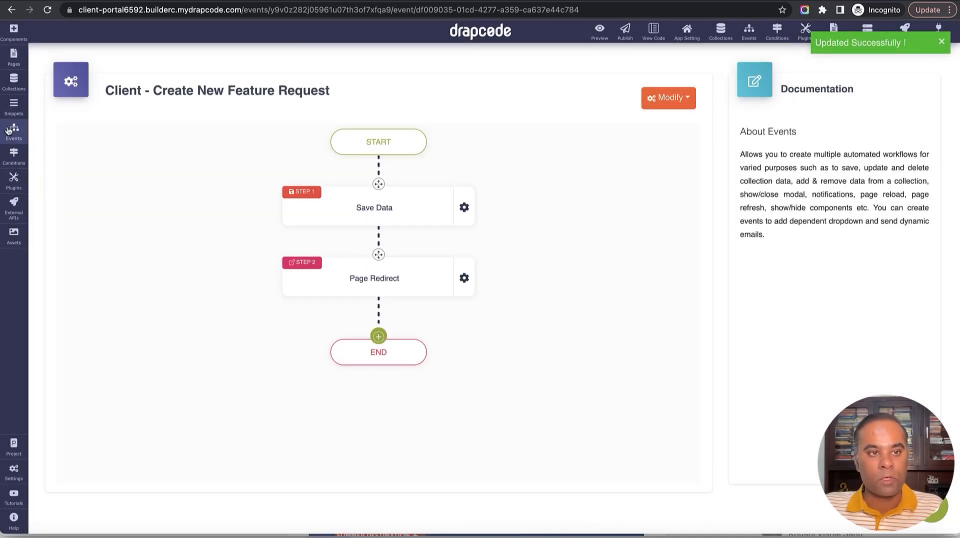
{"action": "left_click", "coordinate": [13, 56]}
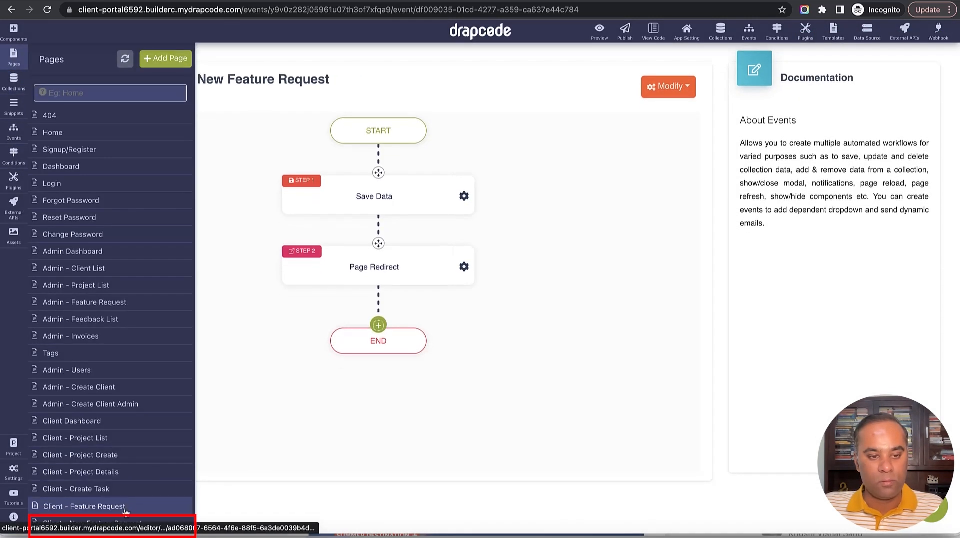
On Client - New Feature Request, set the form's event to Client - Create New Feature Request.
{"action": "left_click", "coordinate": [133, 521]}
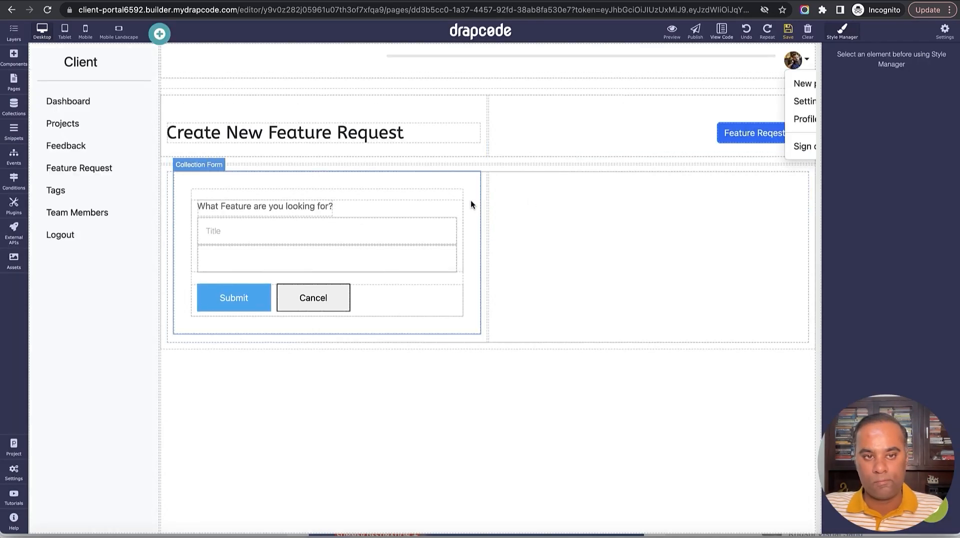
{"action": "left_click", "coordinate": [470, 200]}
{"action": "left_click", "coordinate": [473, 166]}
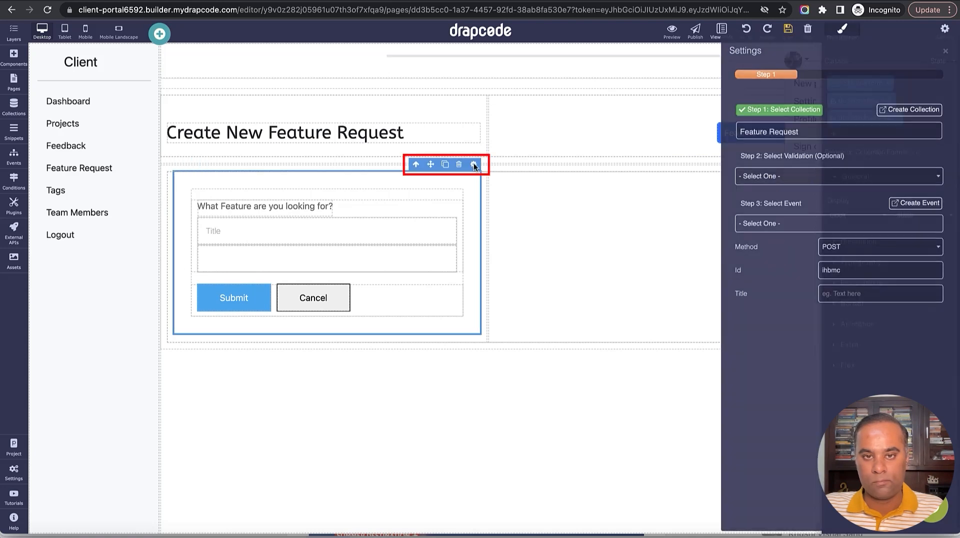
{"action": "left_click", "coordinate": [789, 226]}
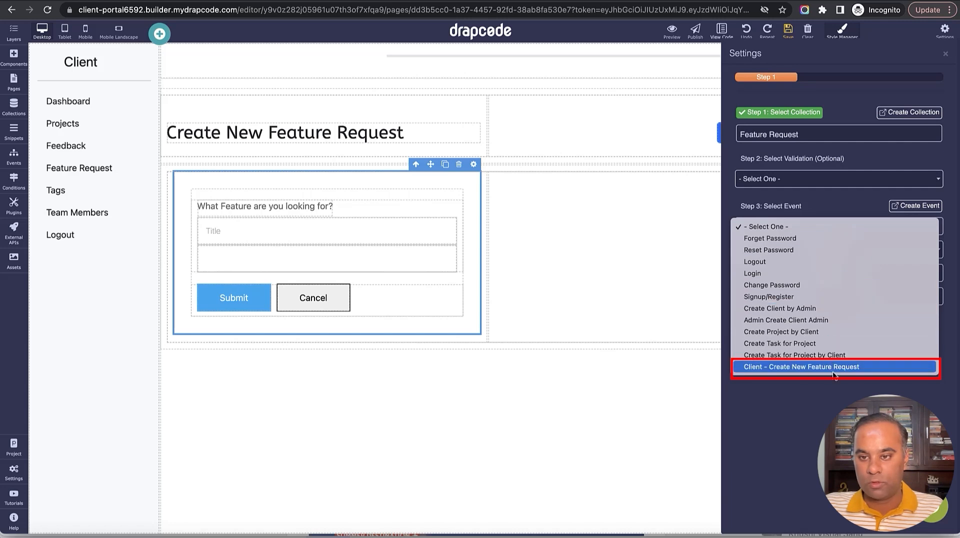
{"action": "left_click", "coordinate": [814, 368]}
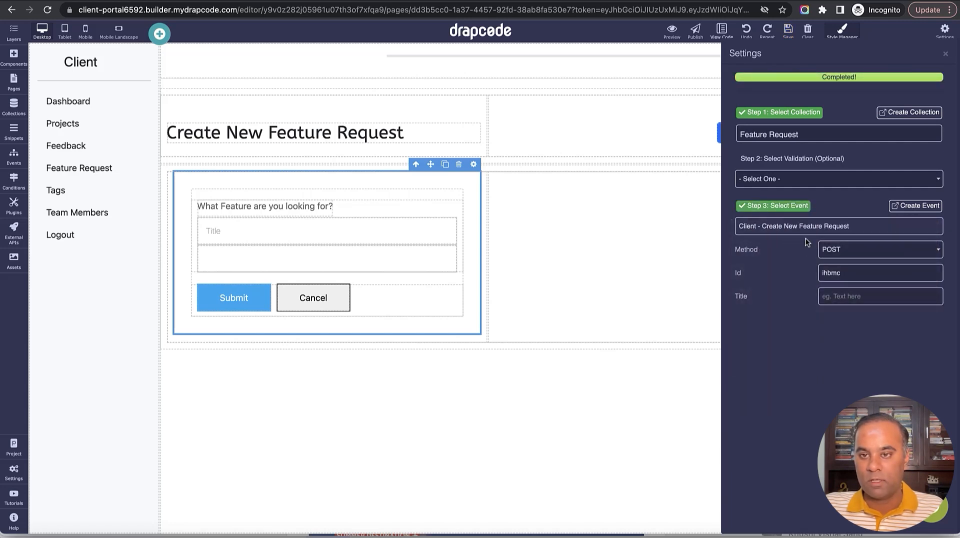
{"action": "left_click", "coordinate": [946, 53]}
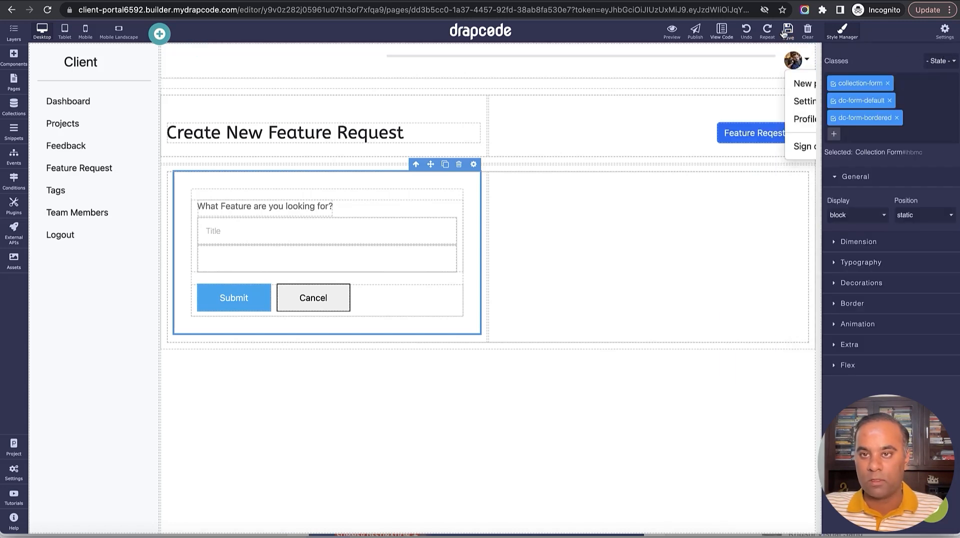
Set the form's second input (the client field) to type hidden, then save and preview.
{"action": "left_click", "coordinate": [439, 256]}
{"action": "left_click", "coordinate": [450, 238]}
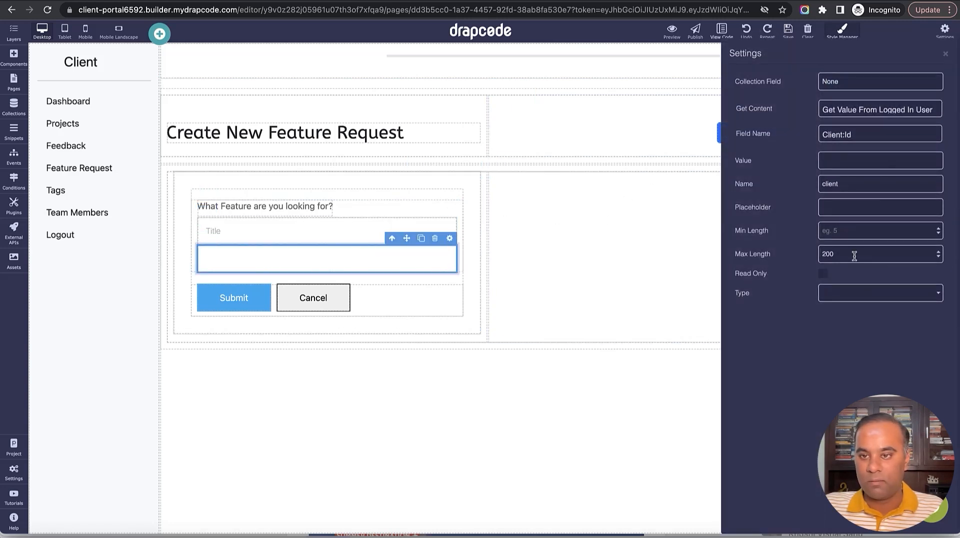
{"action": "left_click", "coordinate": [871, 293]}
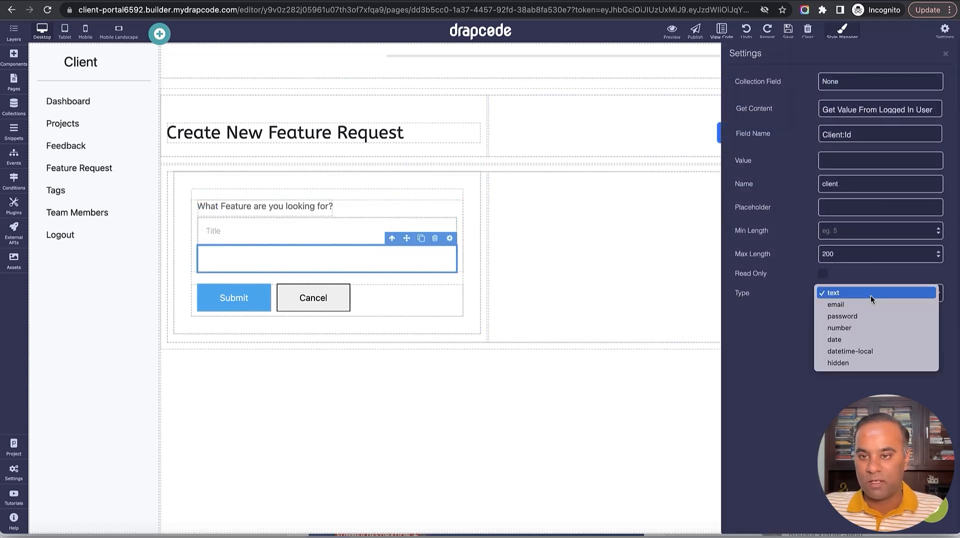
{"action": "left_click", "coordinate": [869, 363]}
{"action": "left_click", "coordinate": [945, 54]}
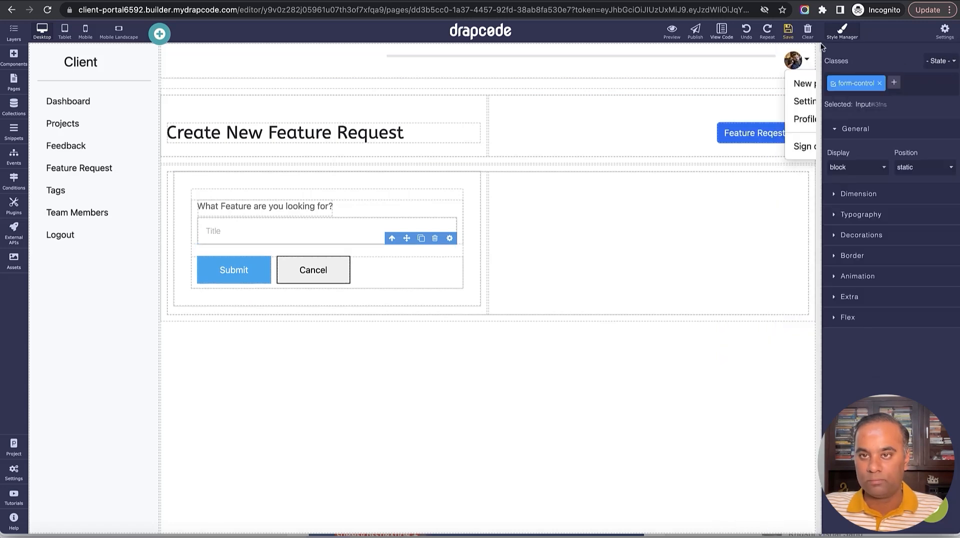
{"action": "left_click", "coordinate": [788, 33]}
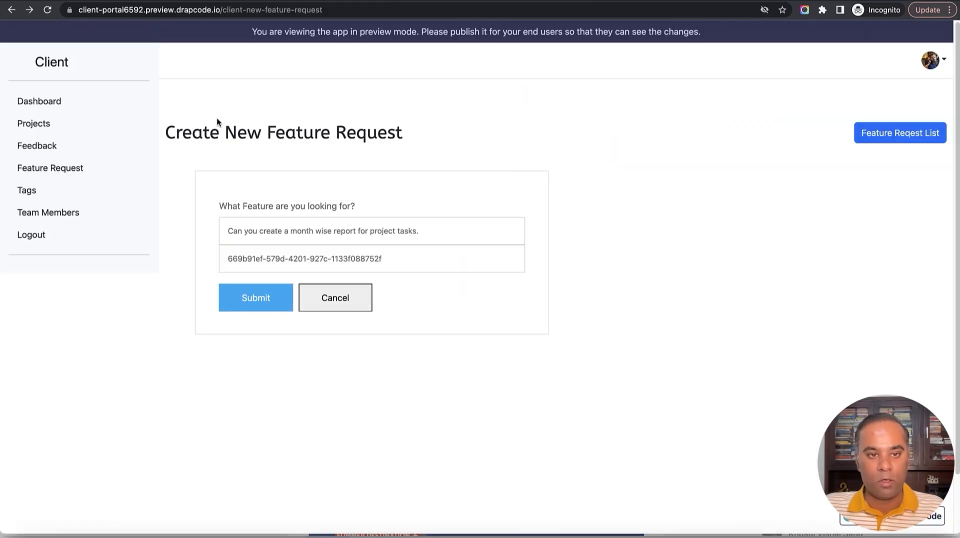
In the reloaded preview, submit the request 'Can you create a month wise report for project tasks.'.
{"action": "triple_click", "coordinate": [370, 232]}
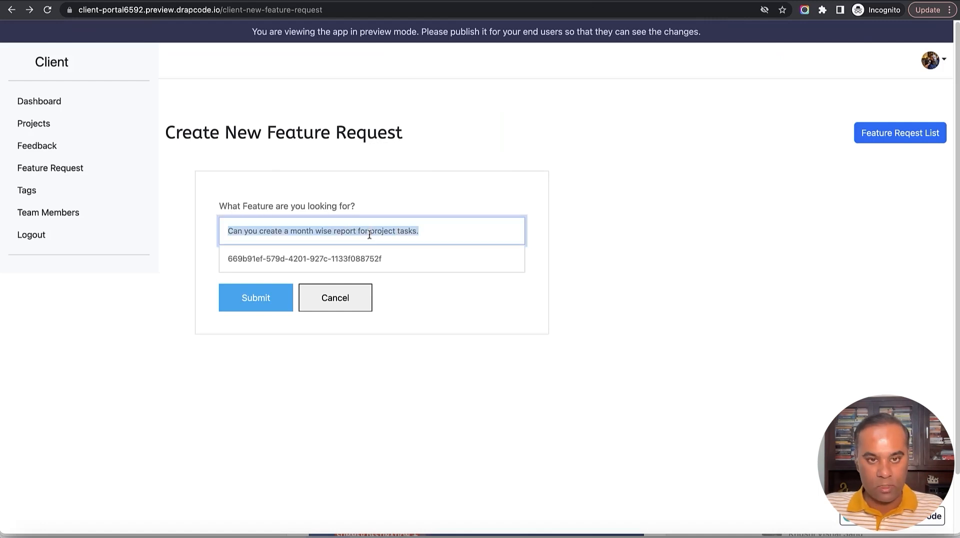
{"action": "left_click", "coordinate": [47, 10]}
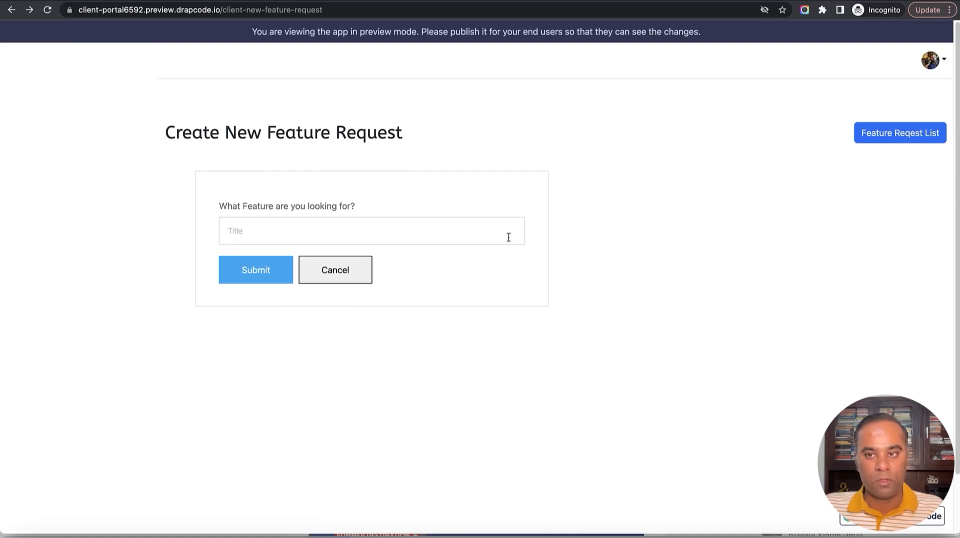
{"action": "left_click", "coordinate": [474, 236]}
{"action": "type", "text": "Can you create a month wise report for project tasks."}
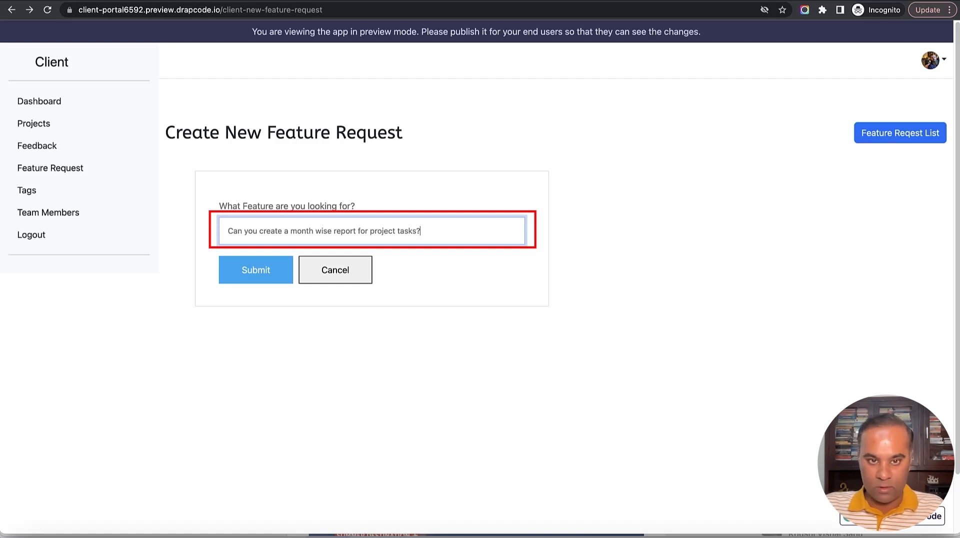
{"action": "left_click", "coordinate": [258, 279]}
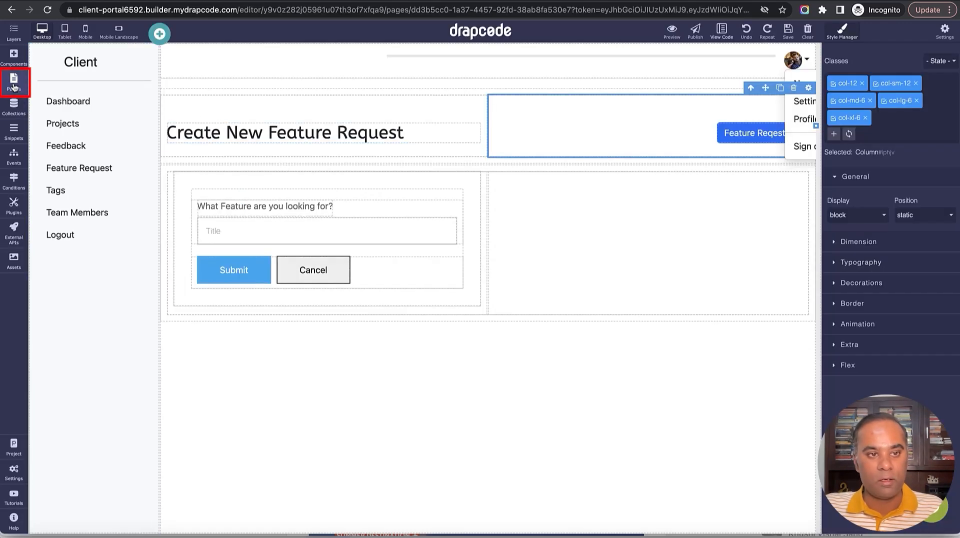
Open the Admin - Feature Request page in the editor and sign the client out of the preview.
{"action": "left_click", "coordinate": [15, 87]}
{"action": "scroll", "coordinate": [100, 246], "scroll_direction": "down", "scroll_amount": 1}
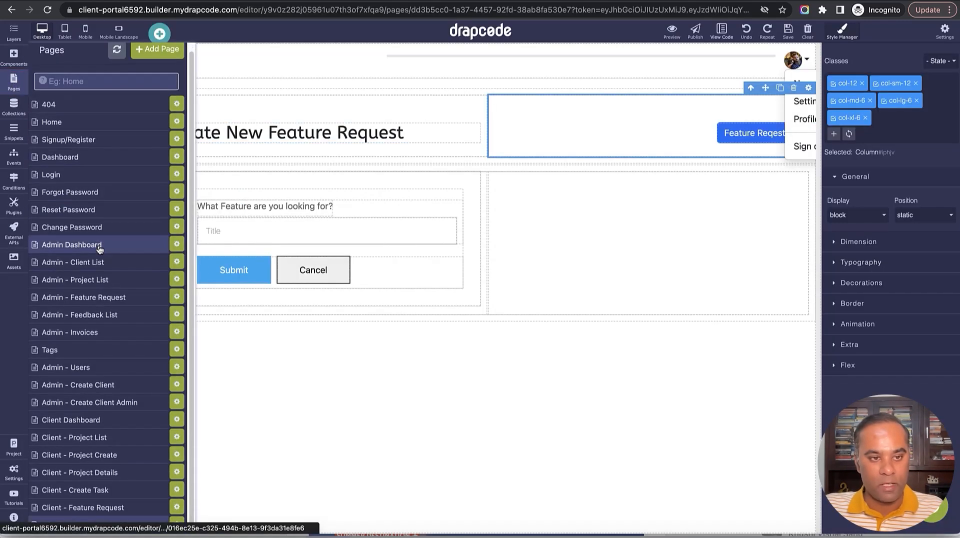
{"action": "left_click", "coordinate": [92, 301]}
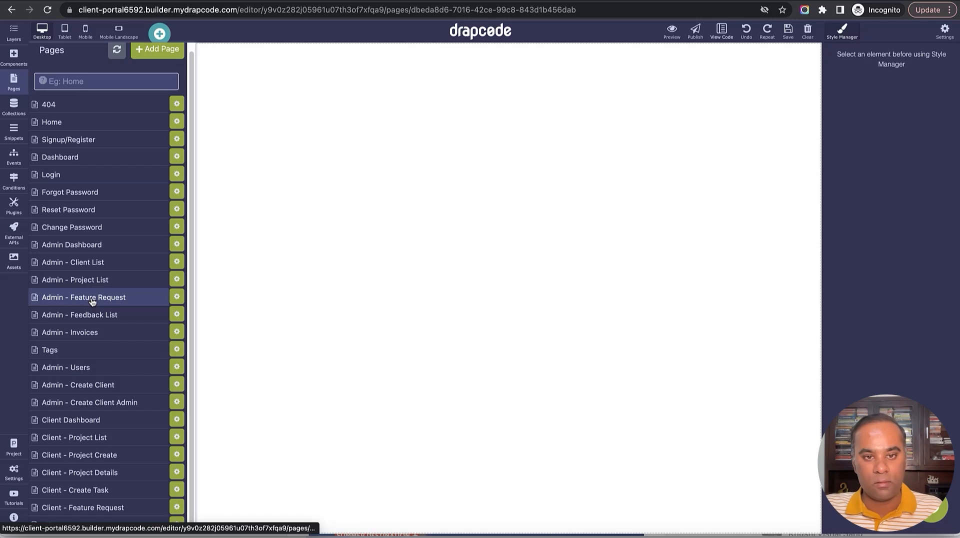
{"action": "left_click", "coordinate": [407, 323]}
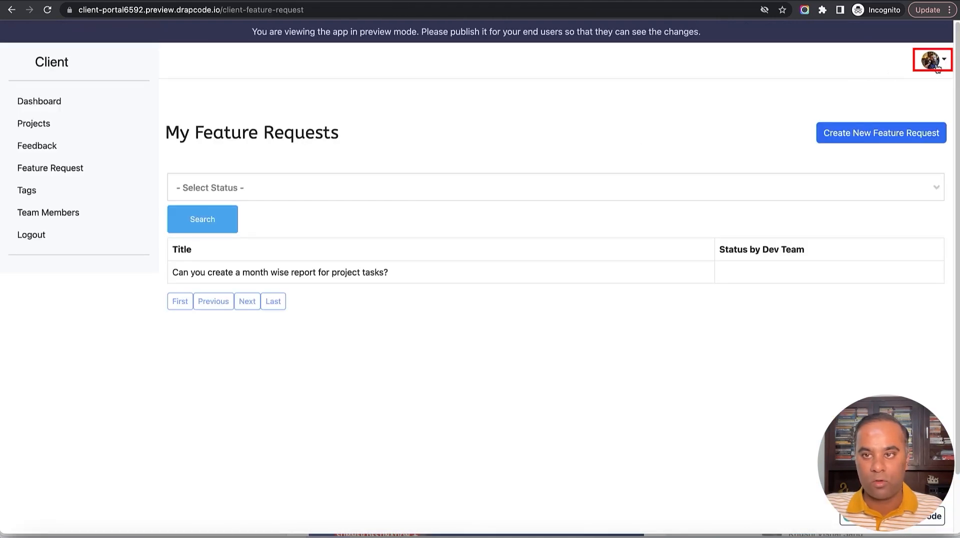
{"action": "left_click", "coordinate": [936, 66]}
{"action": "left_click", "coordinate": [893, 145]}
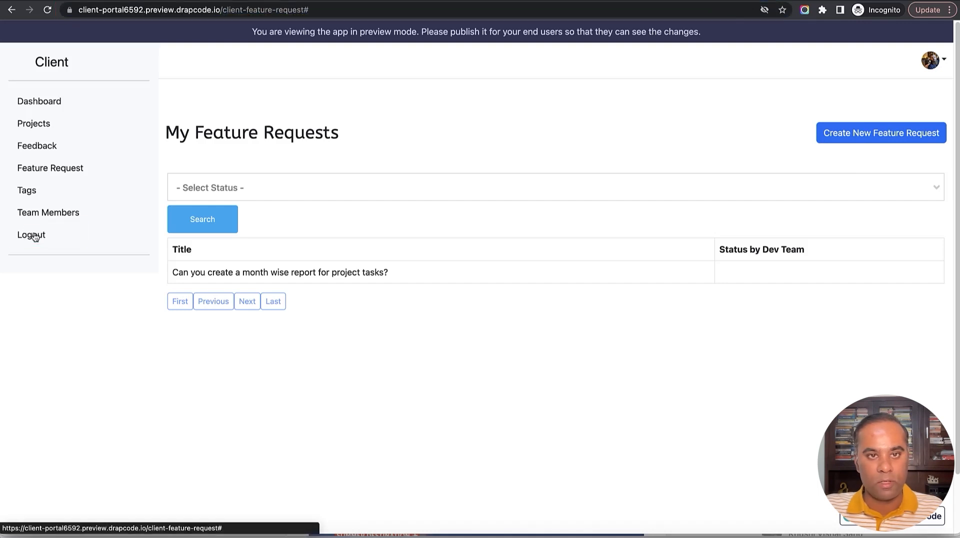
From the portal home page, log in with the admin's e-mail and password and open Feature Requests.
{"action": "left_click_drag", "start_coordinate": [246, 10], "coordinate": [384, 13]}
{"action": "key", "text": "BackSpace"}
{"action": "key", "text": "Return"}
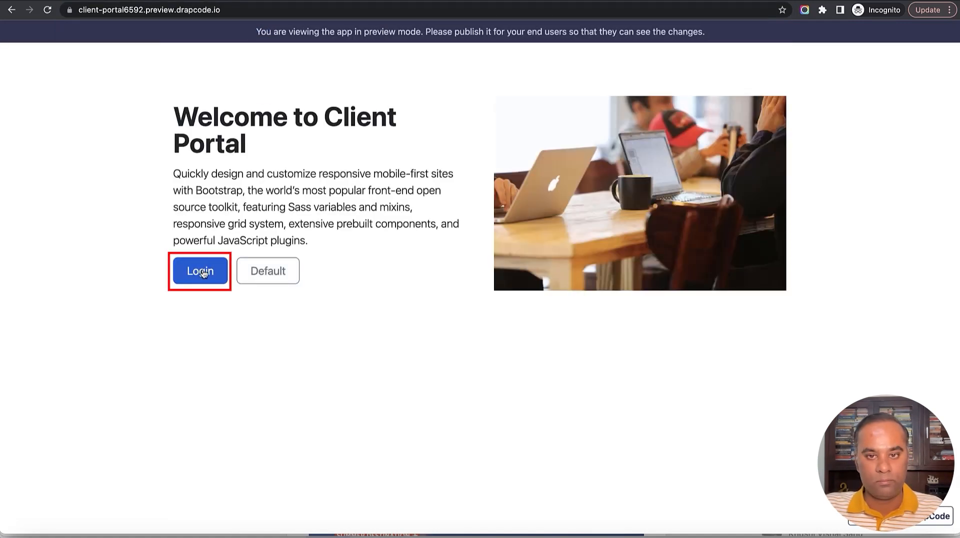
{"action": "left_click", "coordinate": [205, 271]}
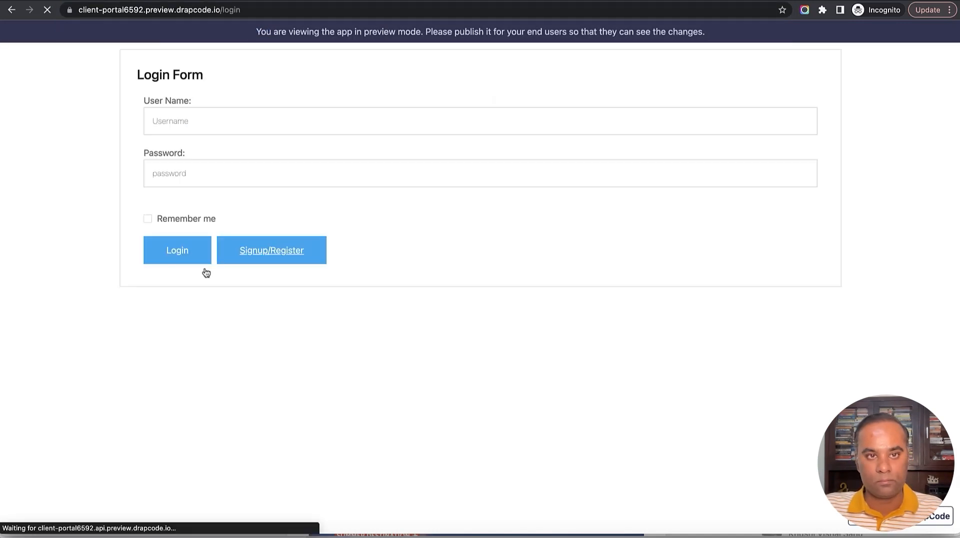
{"action": "left_click", "coordinate": [215, 130]}
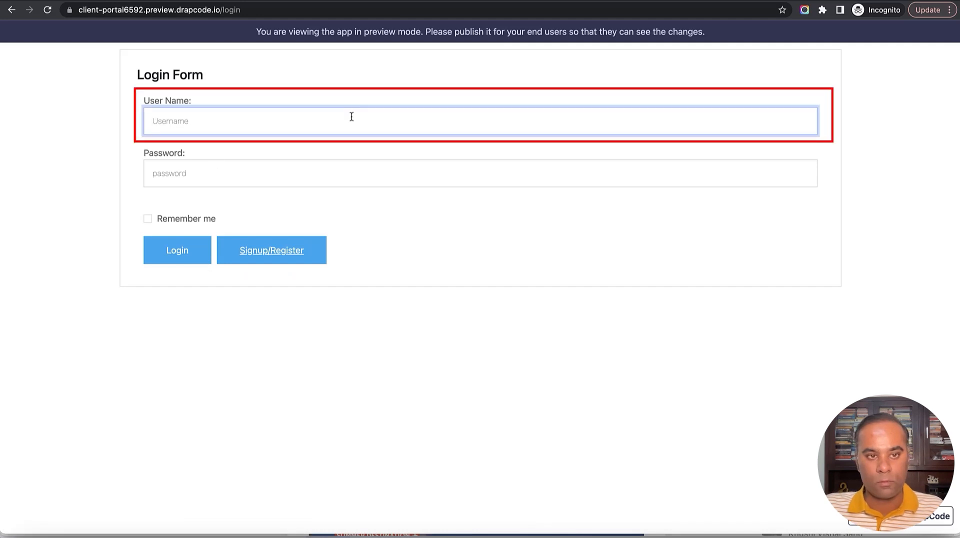
{"action": "type", "text": "super@email.com"}
{"action": "key", "text": "Tab"}
{"action": "type", "text": "•••"}
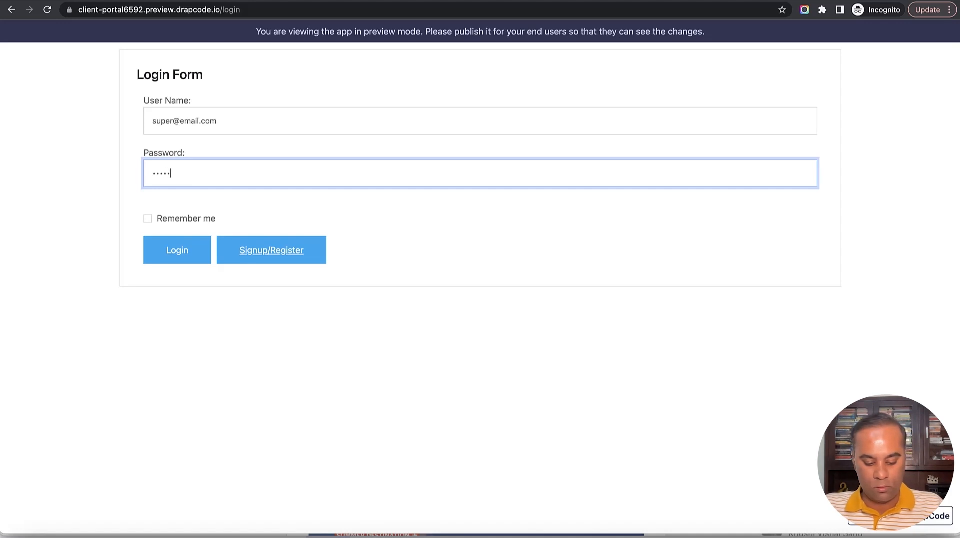
{"action": "left_click", "coordinate": [176, 258]}
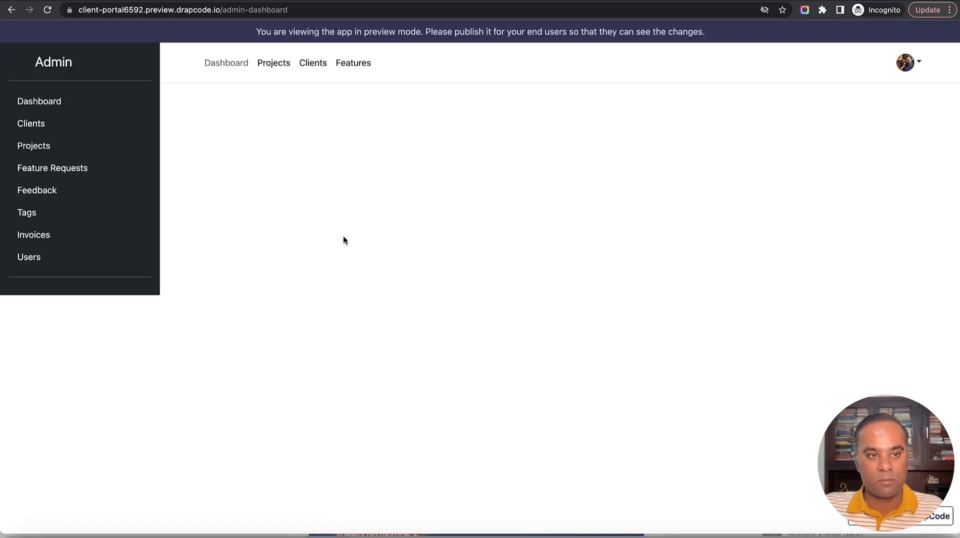
{"action": "left_click", "coordinate": [73, 170]}
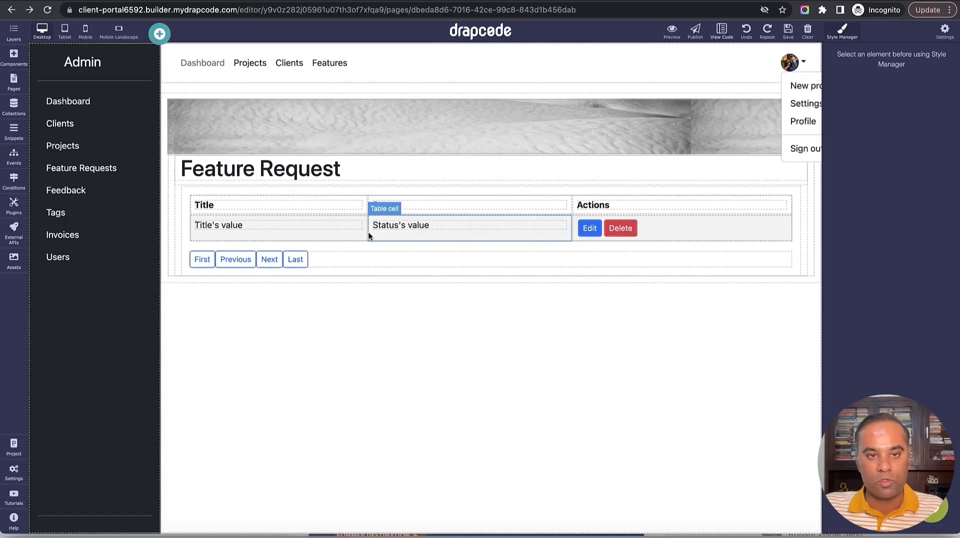
Duplicate the Status column and bind the copy's Select Column Field to Client:Name.
{"action": "left_click", "coordinate": [555, 199]}
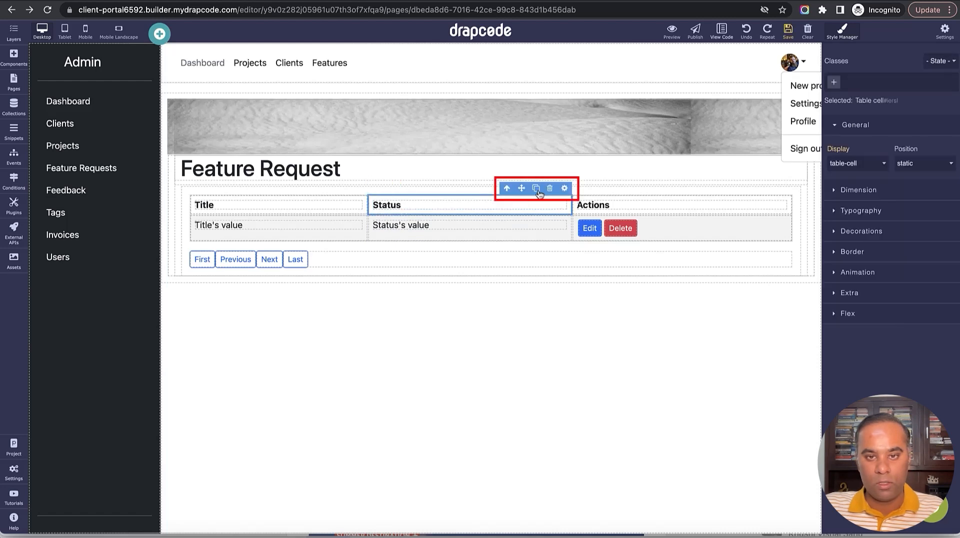
{"action": "left_click", "coordinate": [536, 187]}
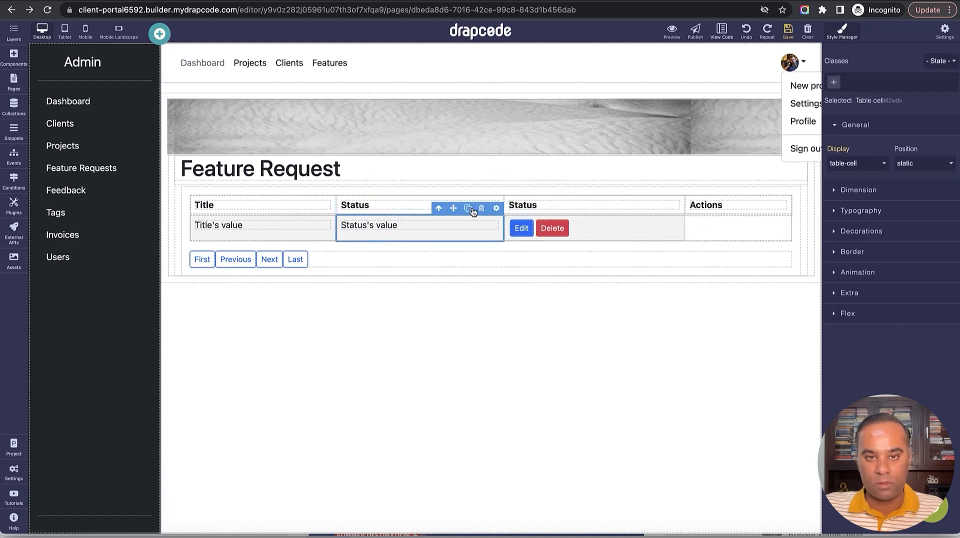
{"action": "left_click", "coordinate": [621, 199]}
{"action": "left_click", "coordinate": [619, 189]}
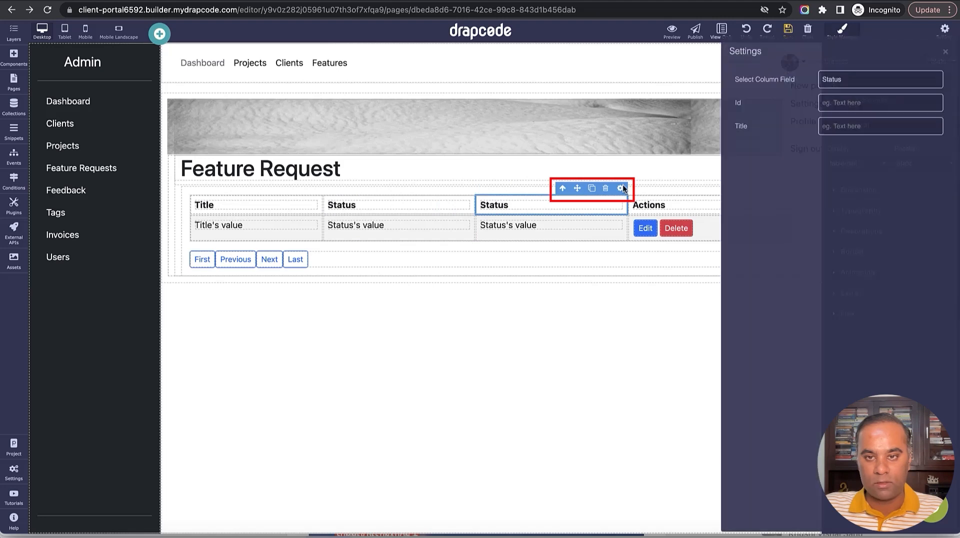
{"action": "left_click", "coordinate": [857, 83]}
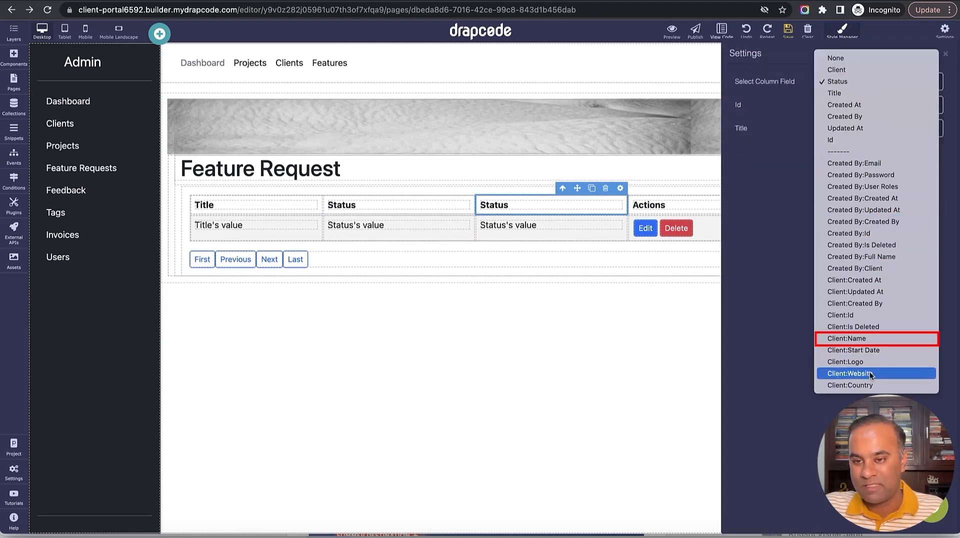
{"action": "left_click", "coordinate": [881, 339]}
{"action": "left_click", "coordinate": [945, 54]}
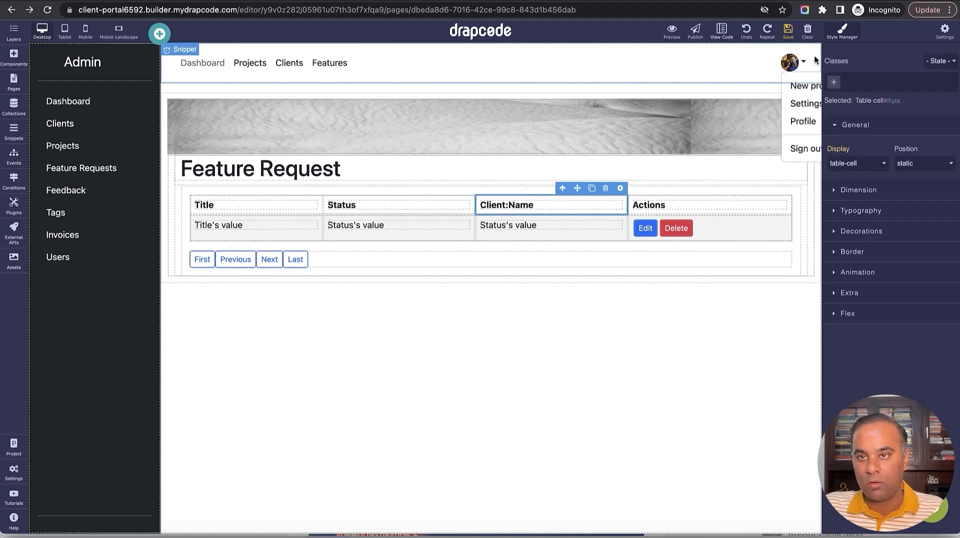
Change the new column's value text to 'Client Name' and remove the colon from its header.
{"action": "left_click", "coordinate": [531, 225]}
{"action": "triple_click", "coordinate": [531, 228]}
{"action": "type", "text": "Client Name"}
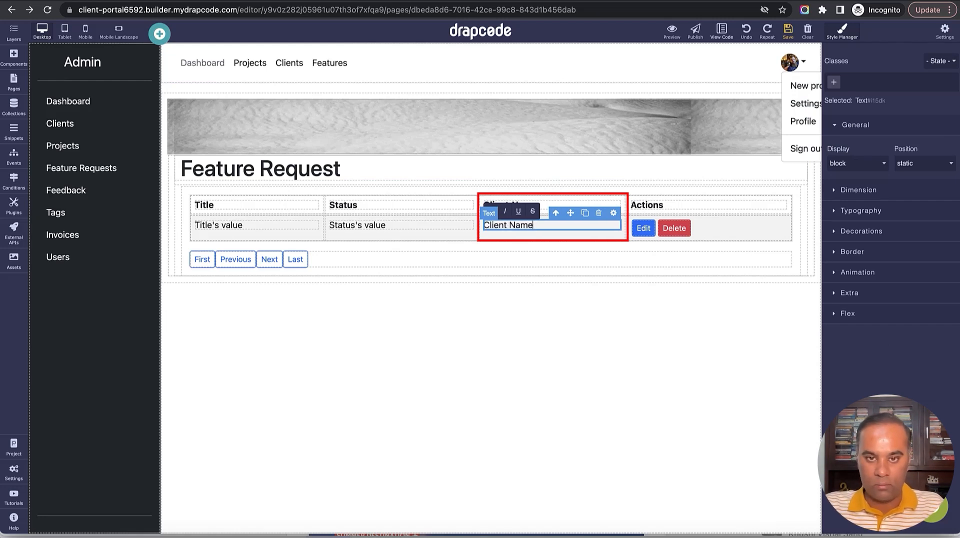
{"action": "left_click", "coordinate": [543, 204]}
{"action": "double_click", "coordinate": [544, 201]}
{"action": "left_click", "coordinate": [513, 205]}
{"action": "key", "text": "BackSpace"}
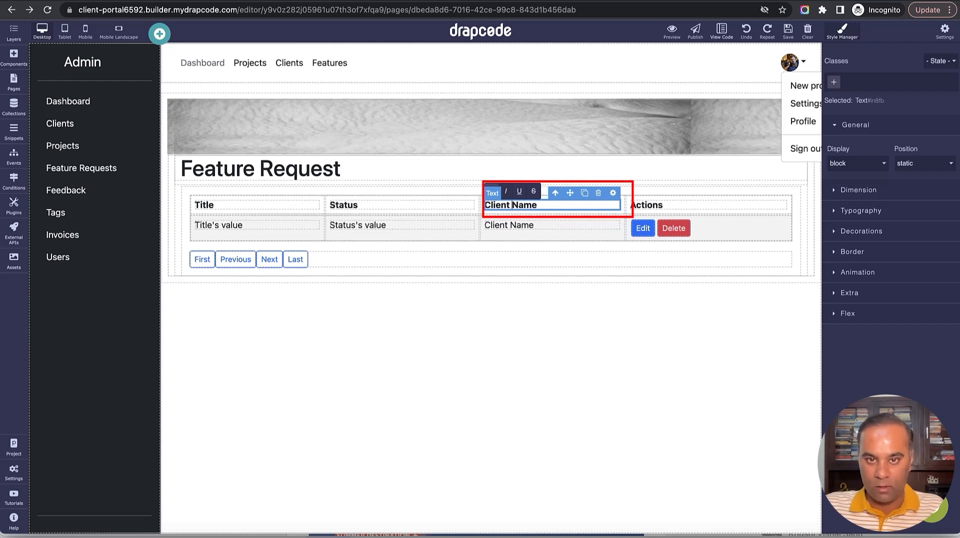
Save the Admin - Feature Request page and reload the preview.
{"action": "left_click", "coordinate": [788, 32]}
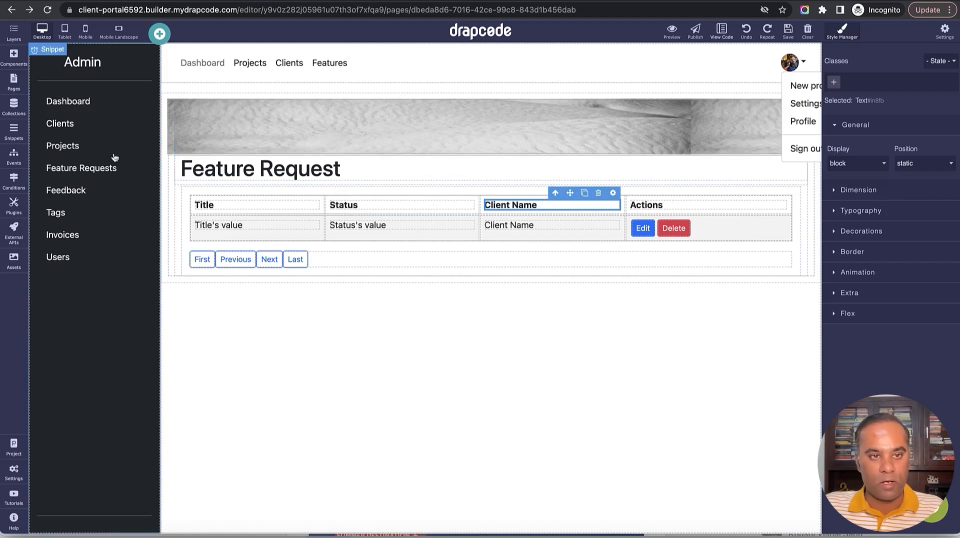
{"action": "left_click", "coordinate": [172, 184]}
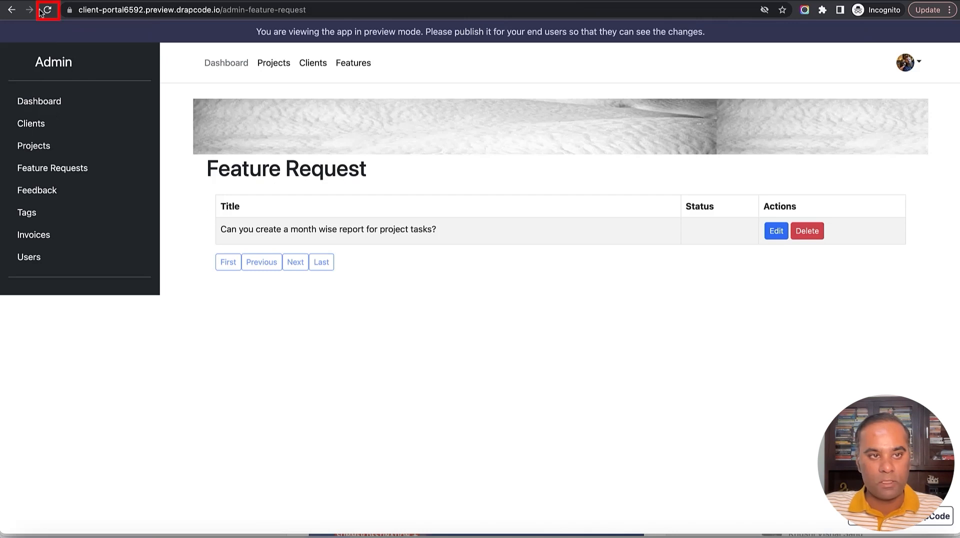
{"action": "left_click", "coordinate": [43, 11]}
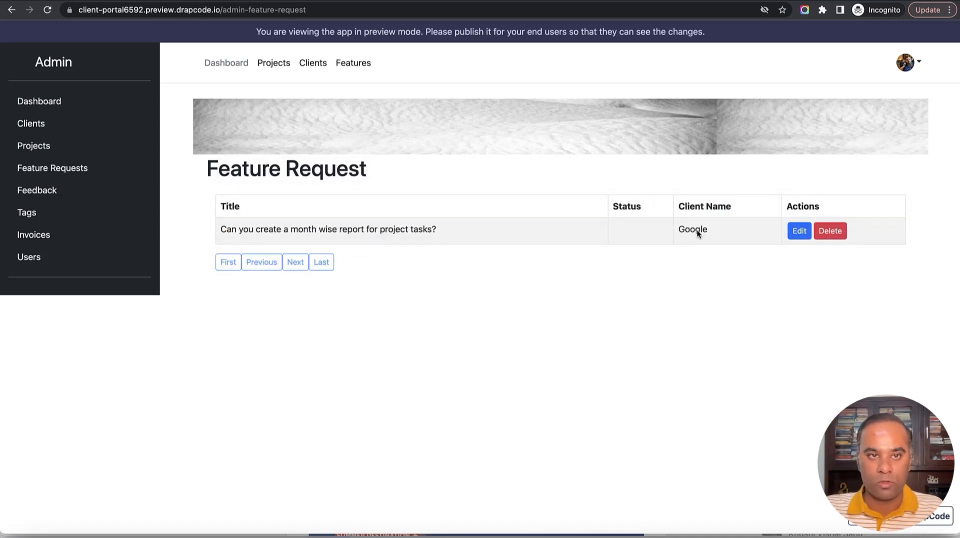
Switch from the preview back to the builder tab.
{"action": "key", "text": "ctrl+shift+Tab"}
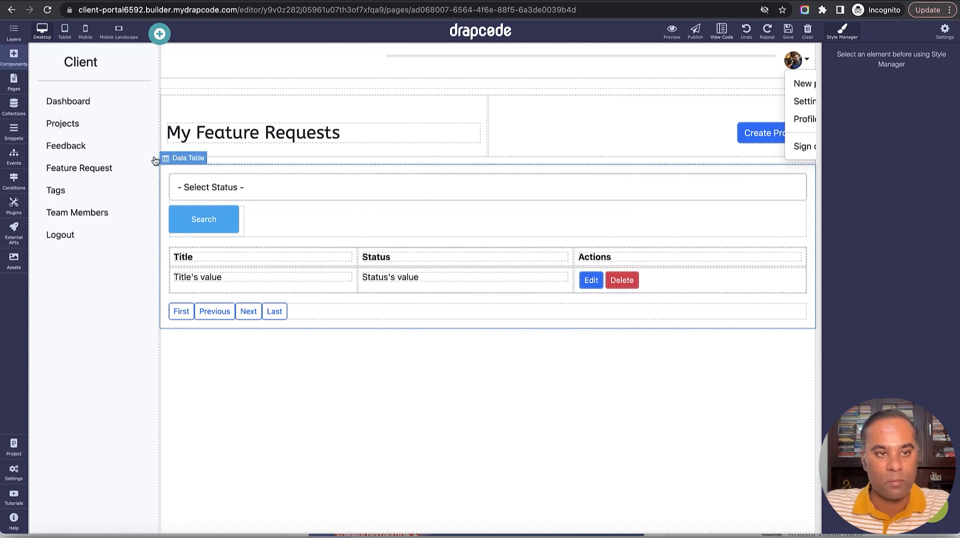
Start a new page named 'Client - Team Members List'.
{"action": "left_click", "coordinate": [13, 86]}
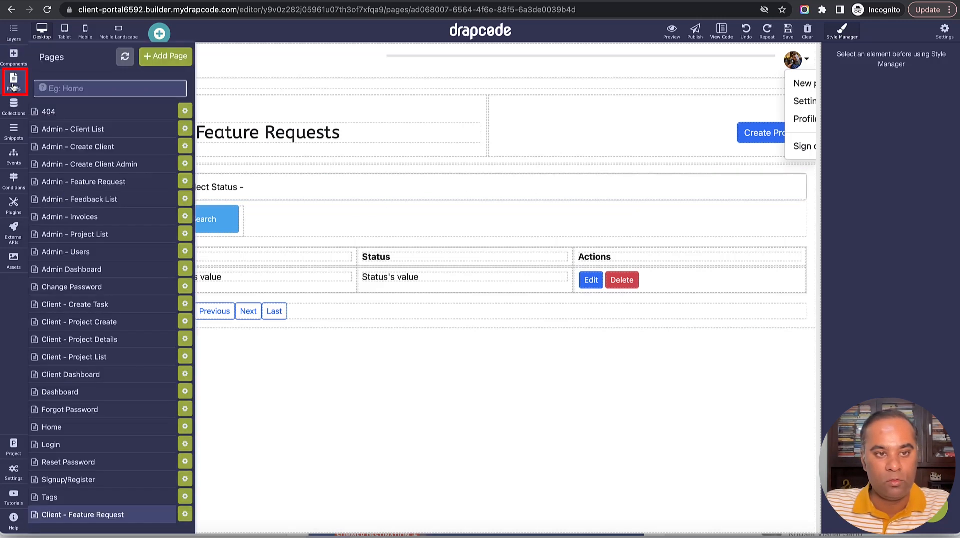
{"action": "left_click", "coordinate": [154, 68]}
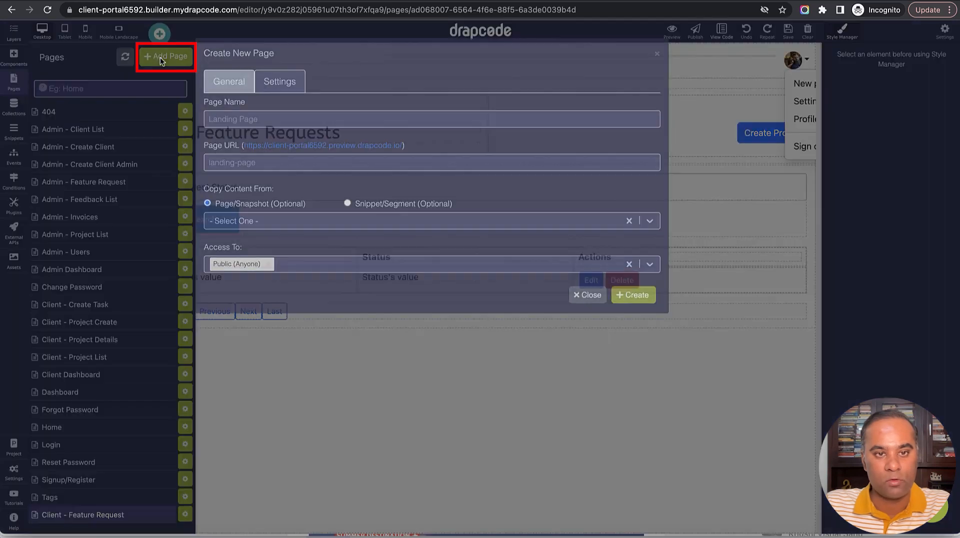
{"action": "left_click", "coordinate": [396, 123]}
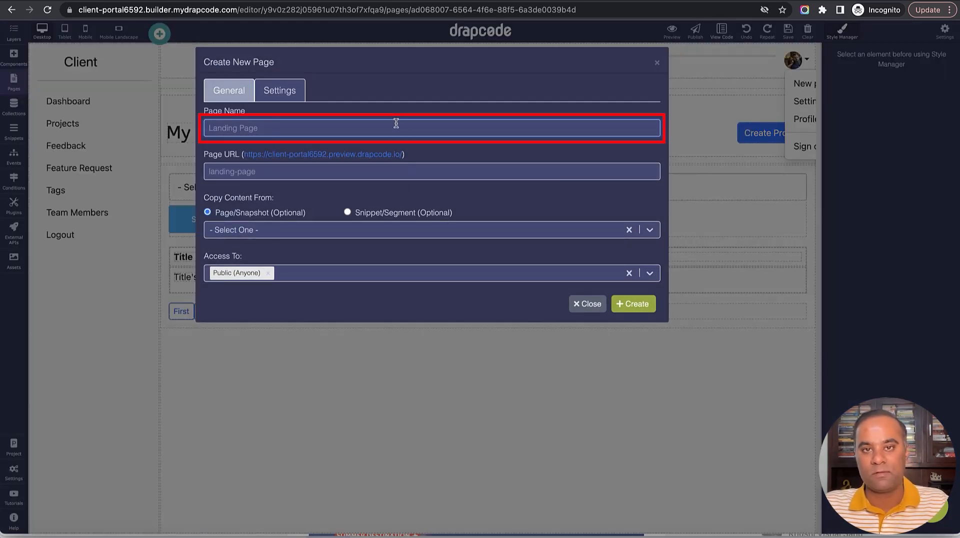
{"action": "type", "text": "Crea"}
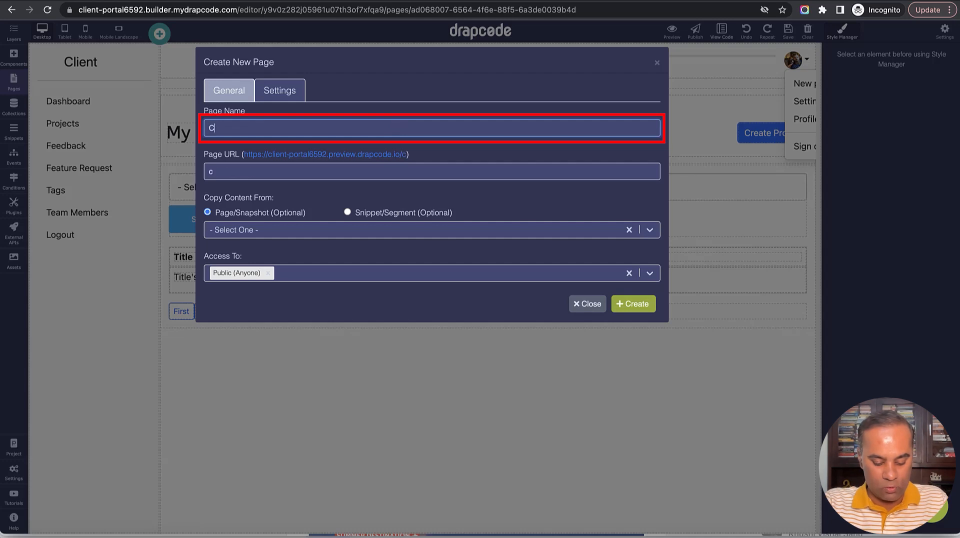
{"action": "key", "text": "BackSpace"}
{"action": "key", "text": "BackSpace"}
{"action": "key", "text": "BackSpace"}
{"action": "type", "text": "lient - T"}
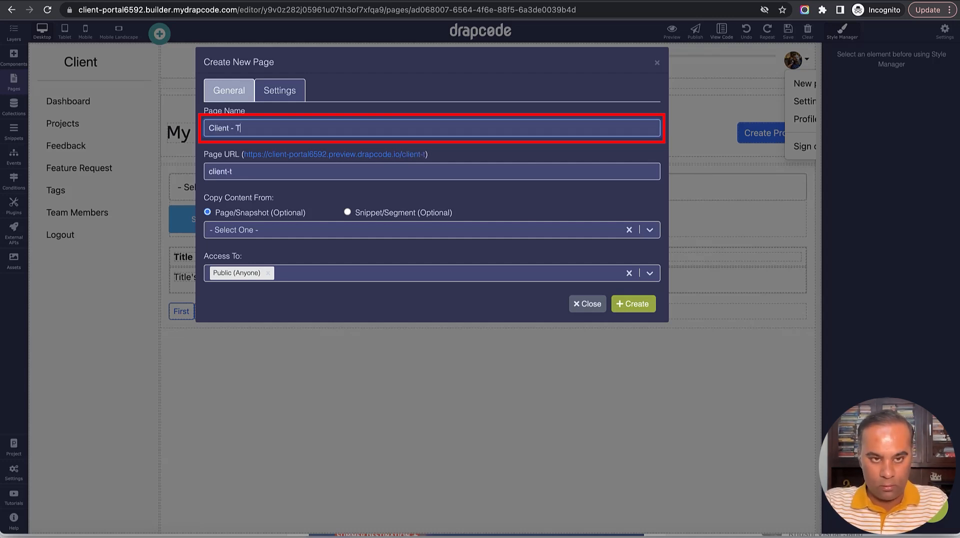
{"action": "type", "text": "eam Members"}
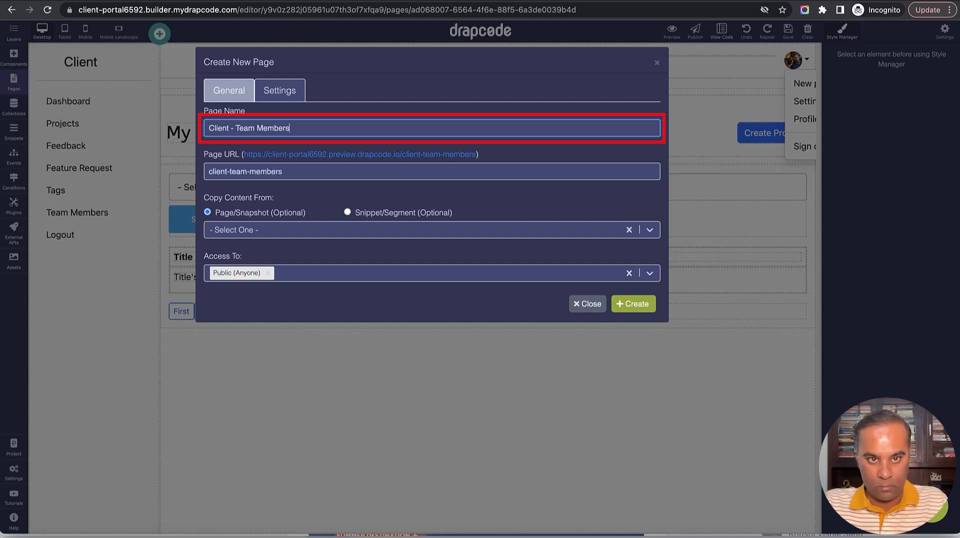
{"action": "type", "text": " List"}
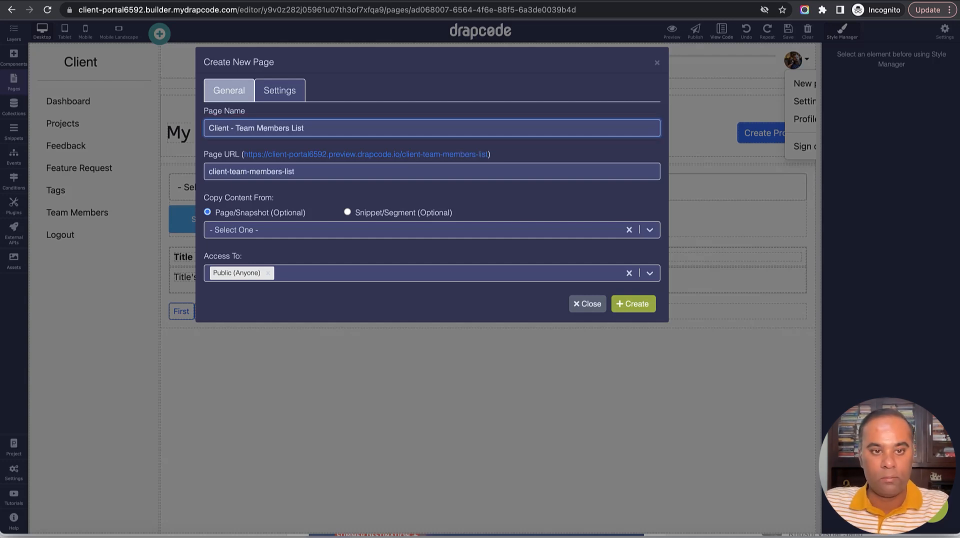
Copy its content from Client - Project List, restrict access to Client Admin role, and create it.
{"action": "left_click", "coordinate": [375, 231]}
{"action": "left_click", "coordinate": [368, 274]}
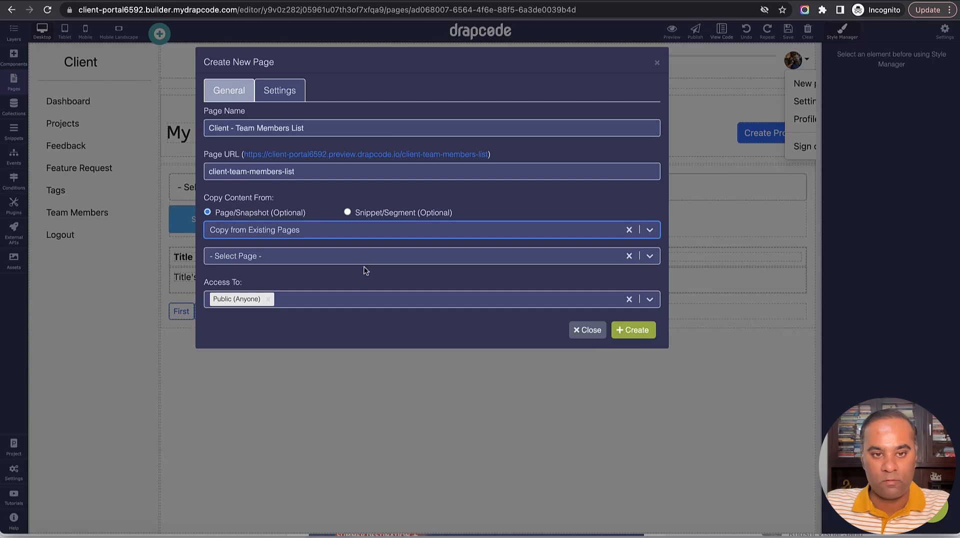
{"action": "left_click", "coordinate": [370, 256]}
{"action": "scroll", "coordinate": [373, 340], "scroll_direction": "down", "scroll_amount": 5}
{"action": "scroll", "coordinate": [363, 313], "scroll_direction": "up", "scroll_amount": 1}
{"action": "scroll", "coordinate": [363, 314], "scroll_direction": "up", "scroll_amount": 3}
{"action": "left_click", "coordinate": [361, 306]}
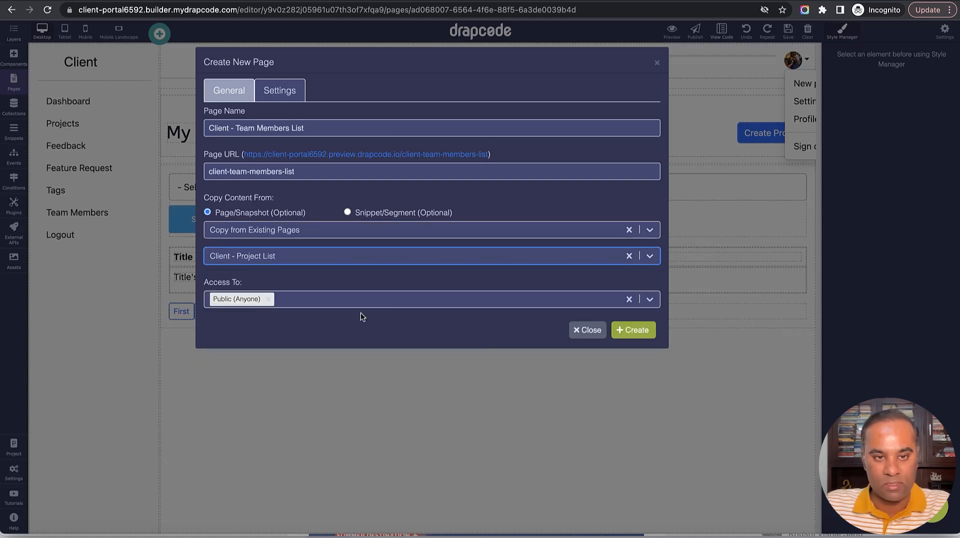
{"action": "left_click", "coordinate": [337, 300]}
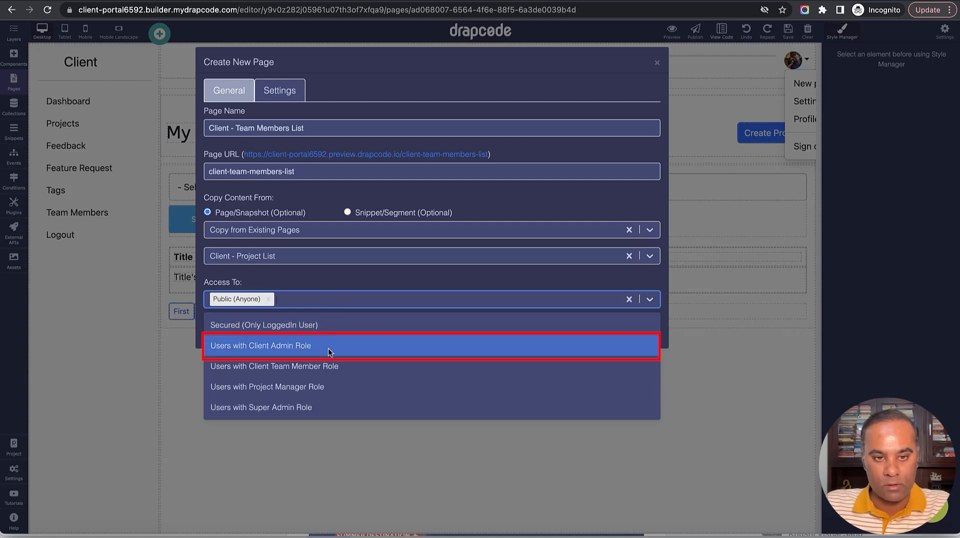
{"action": "left_click", "coordinate": [332, 343]}
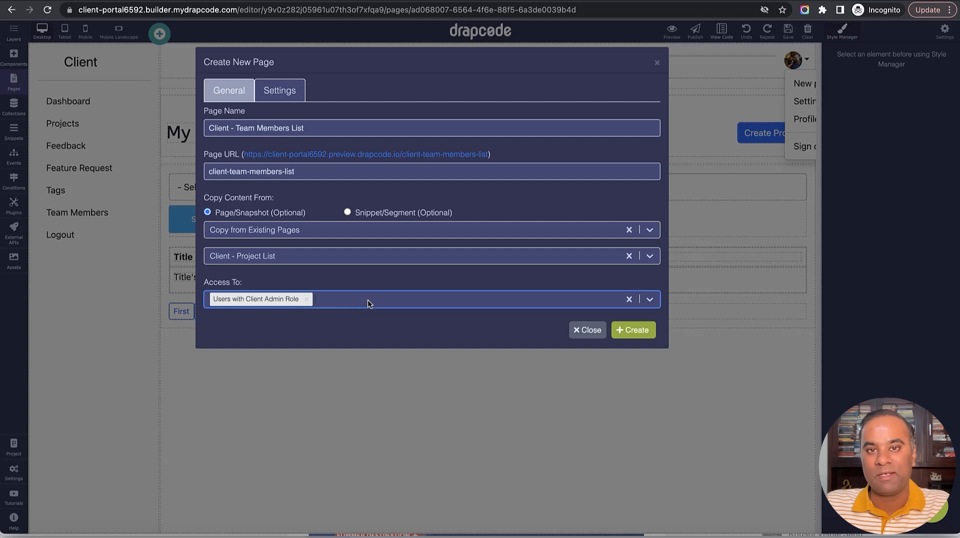
{"action": "left_click", "coordinate": [642, 332]}
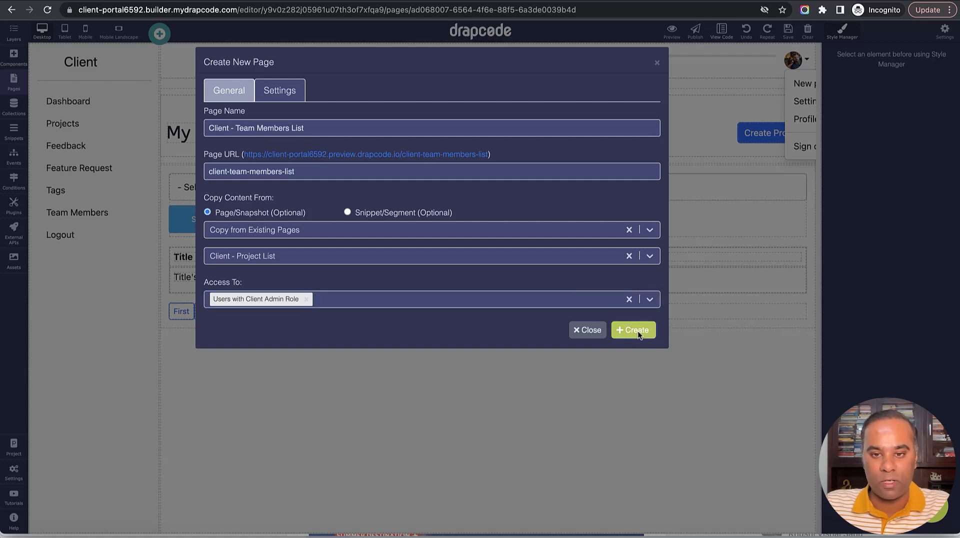
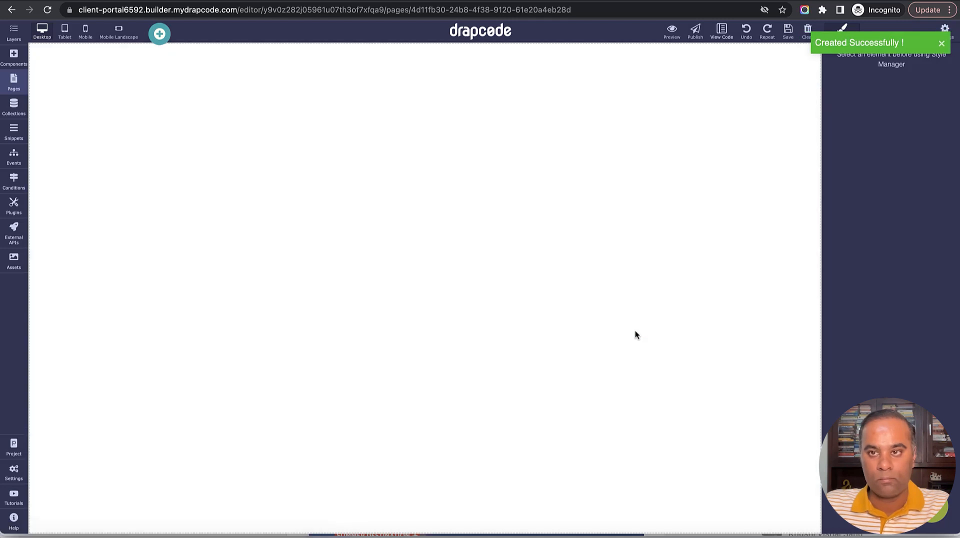
Delete the project cards and rename the heading to 'My Team Members'.
{"action": "left_click", "coordinate": [617, 272]}
{"action": "left_click", "coordinate": [793, 158]}
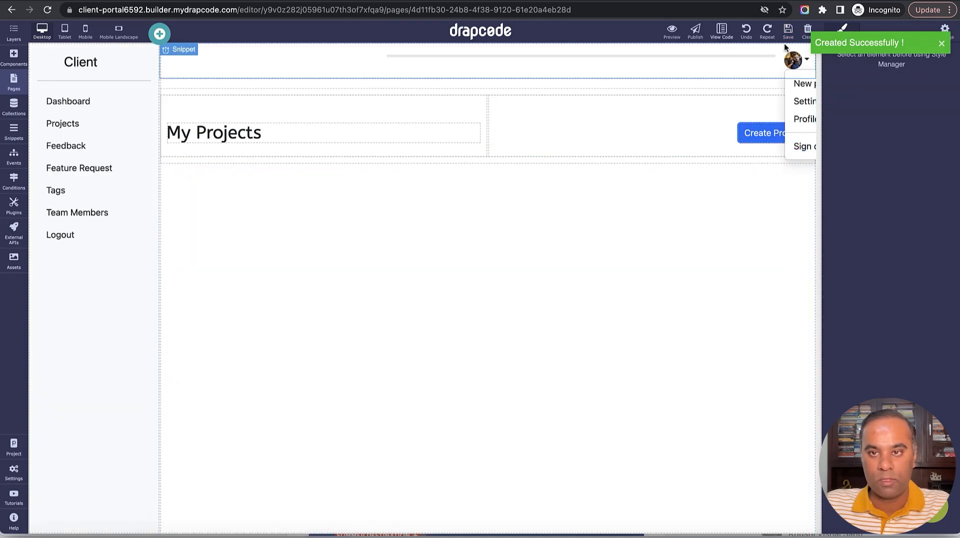
{"action": "double_click", "coordinate": [226, 133]}
{"action": "double_click", "coordinate": [227, 134]}
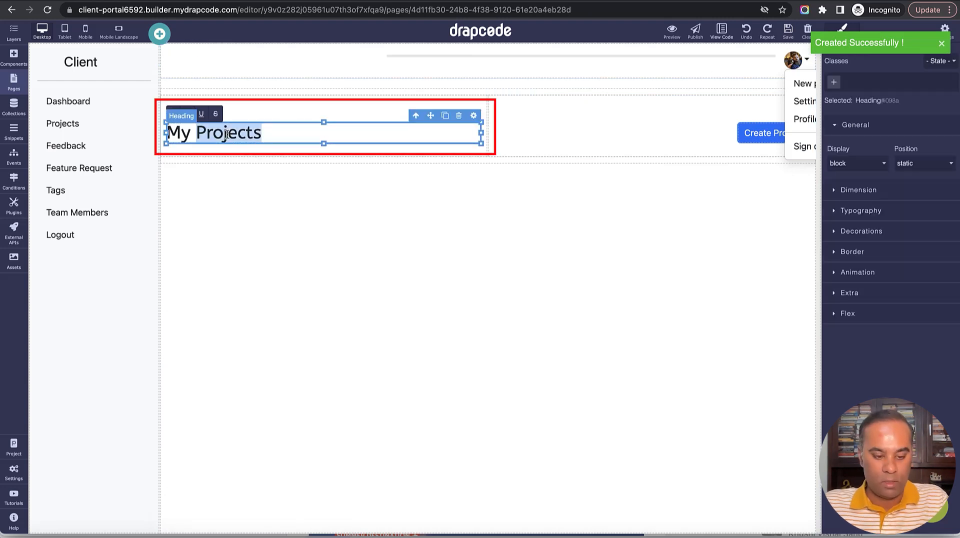
{"action": "type", "text": "Team Mem"}
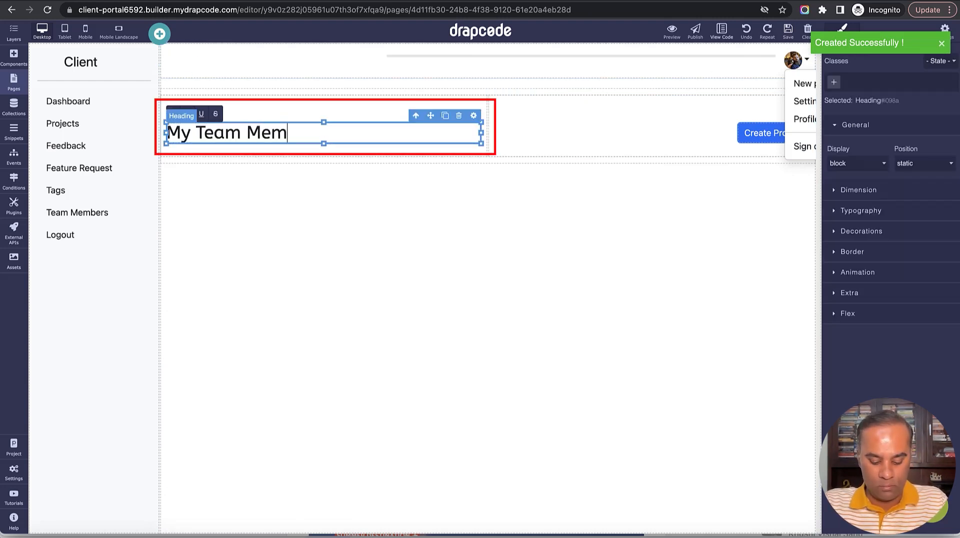
{"action": "type", "text": "bers"}
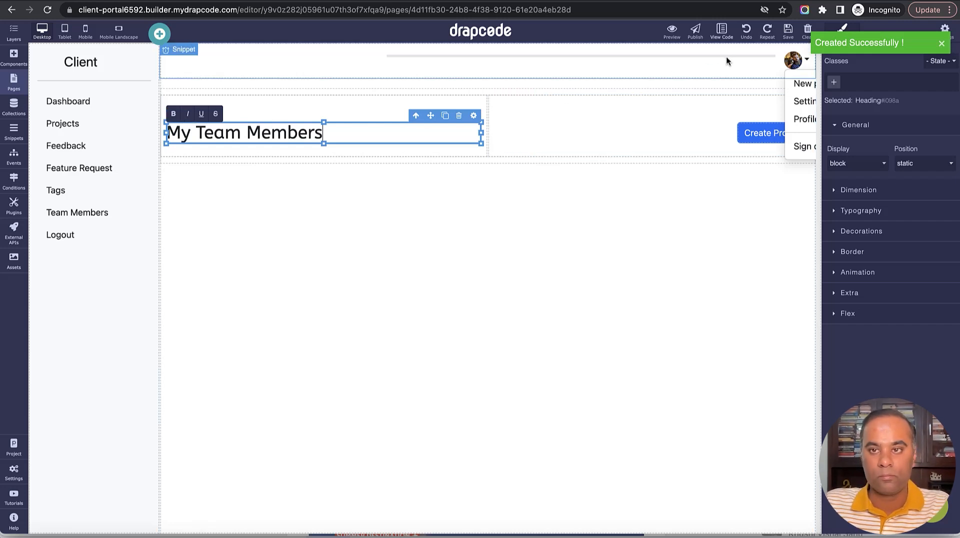
Relabel the Create Project button to 'Invite Team members'.
{"action": "left_click", "coordinate": [764, 133]}
{"action": "double_click", "coordinate": [765, 134]}
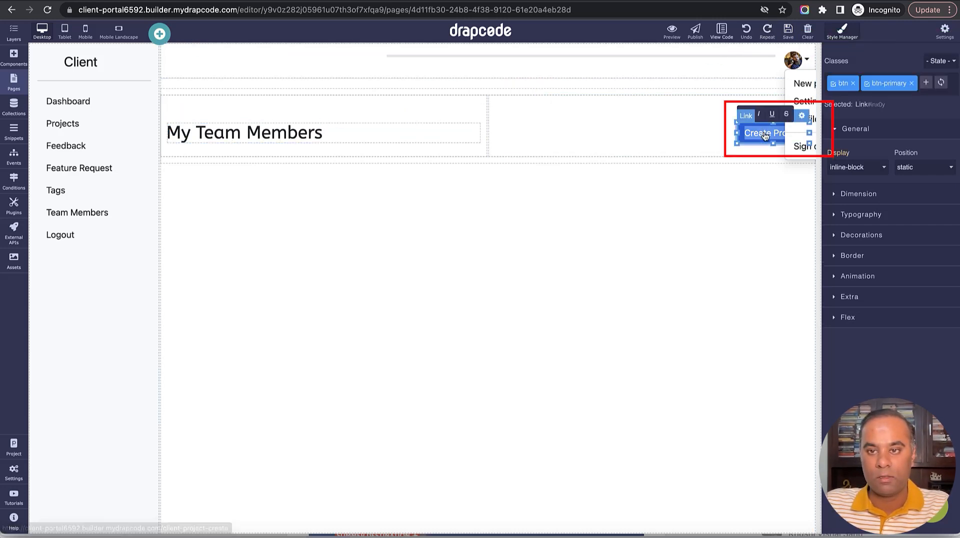
{"action": "key", "text": "BackSpace"}
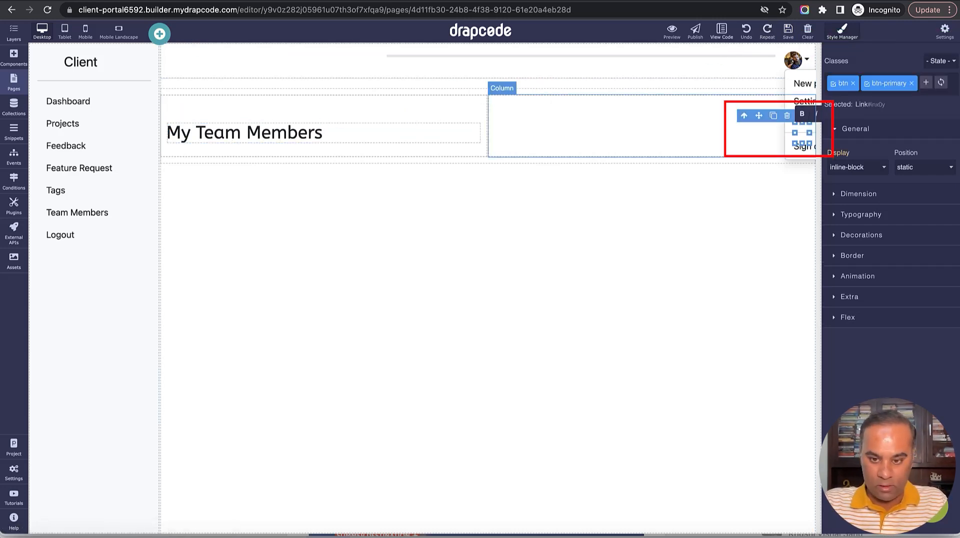
{"action": "type", "text": "Inv"}
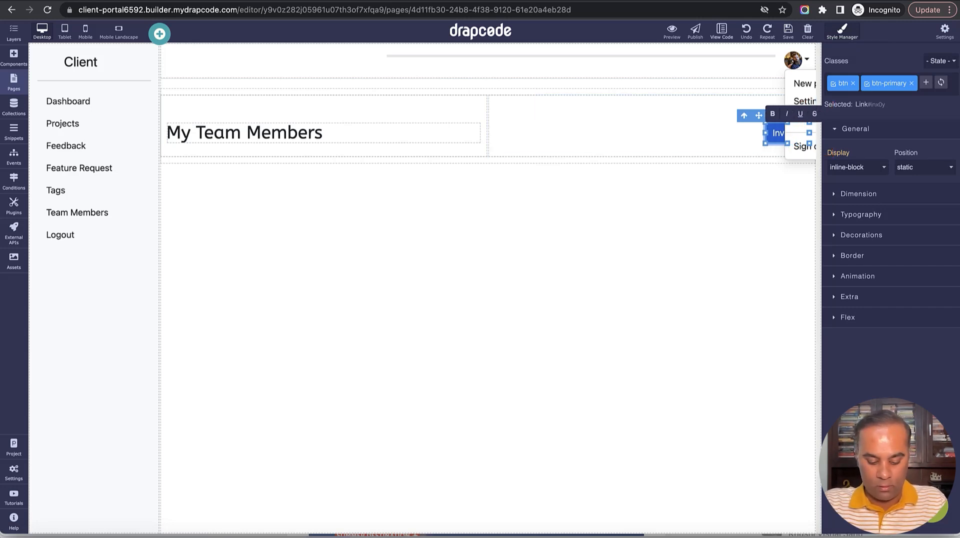
{"action": "type", "text": "ite Team members"}
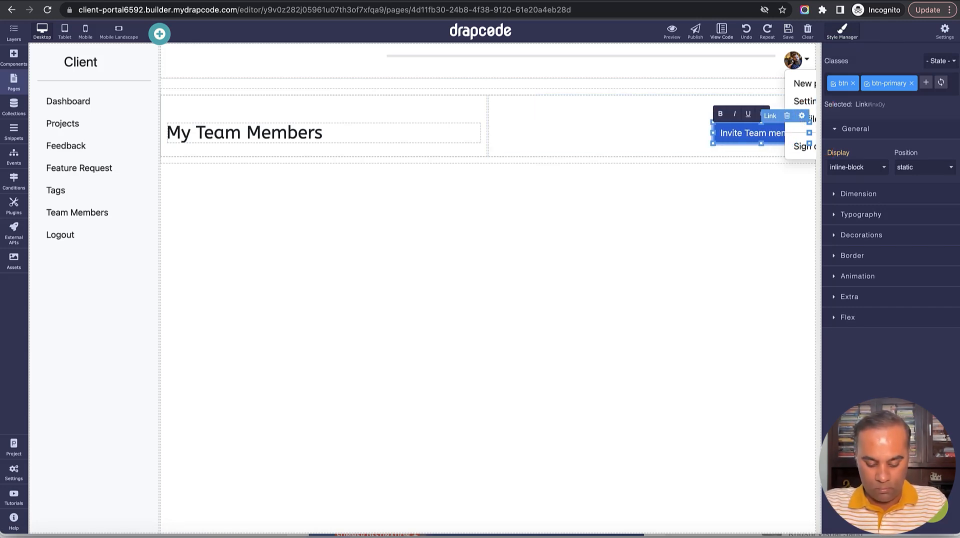
{"action": "left_click", "coordinate": [788, 31]}
{"action": "left_click", "coordinate": [662, 133]}
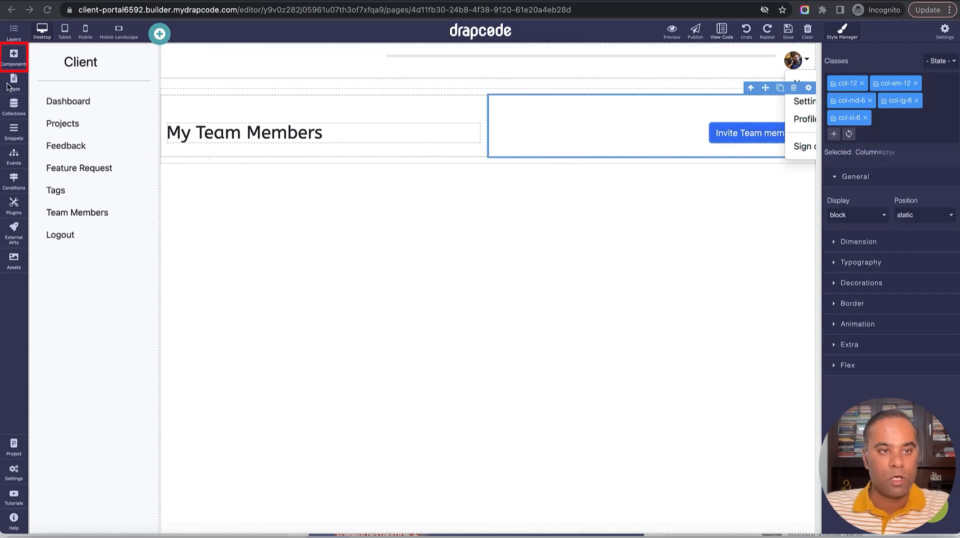
Add a data table at the top, filled from the User collection with All Items.
{"action": "left_click", "coordinate": [15, 56]}
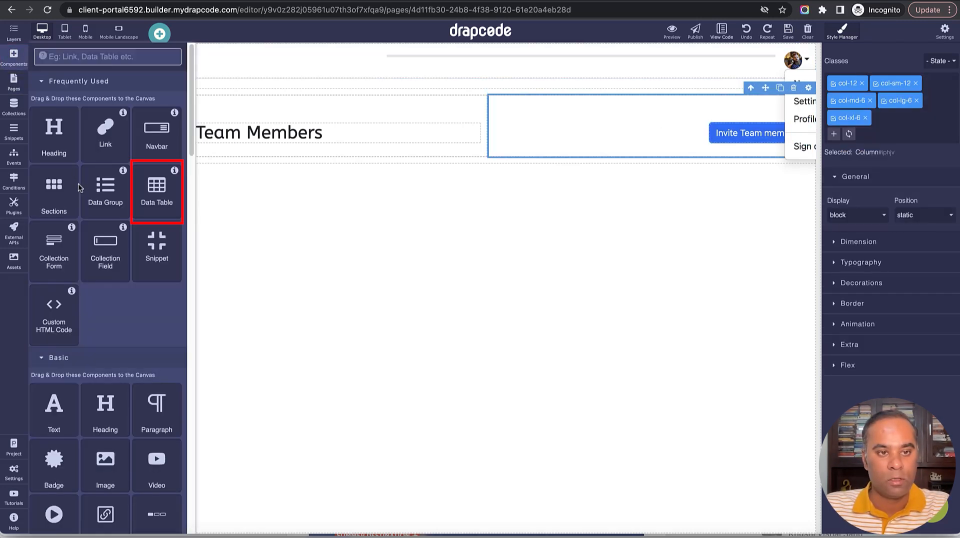
{"action": "left_click_drag", "start_coordinate": [158, 194], "coordinate": [274, 316]}
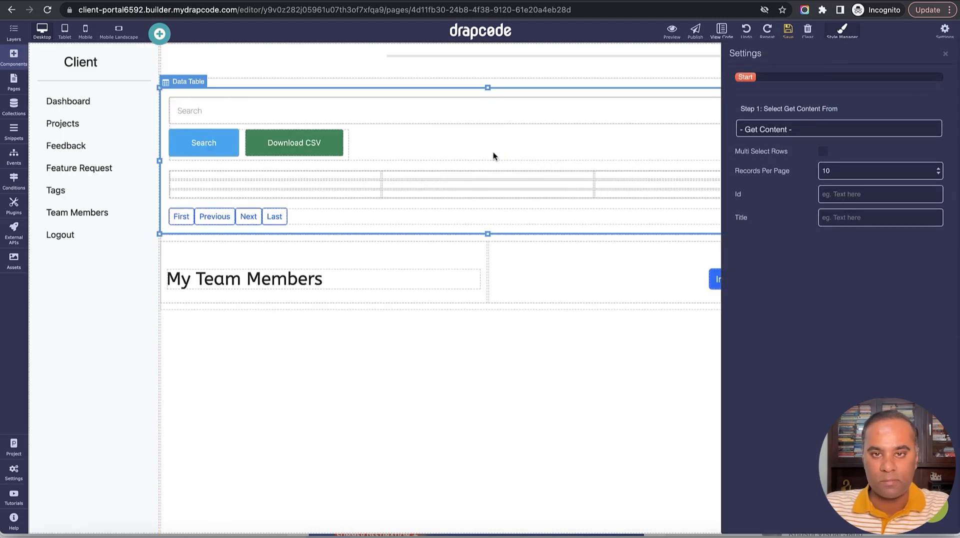
{"action": "left_click", "coordinate": [830, 127]}
{"action": "left_click", "coordinate": [824, 139]}
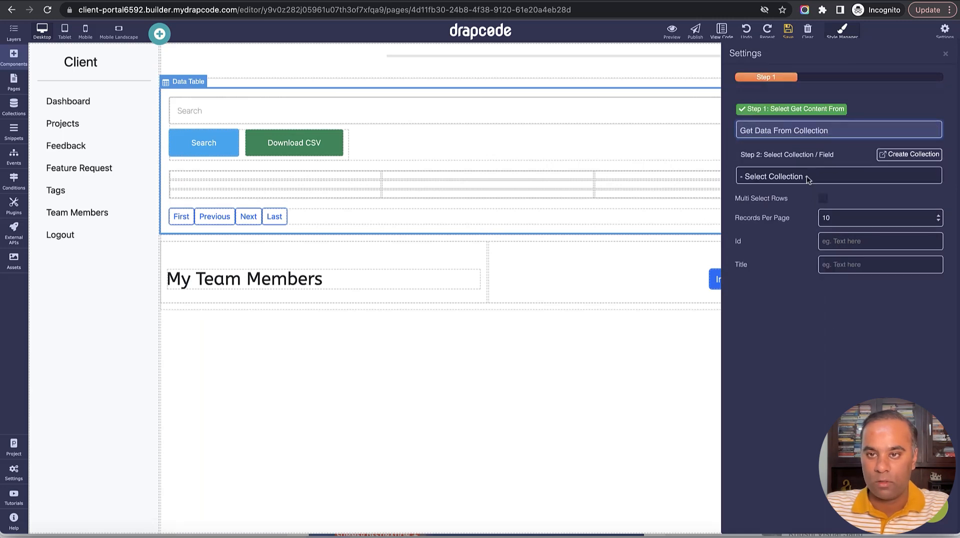
{"action": "left_click", "coordinate": [806, 175]}
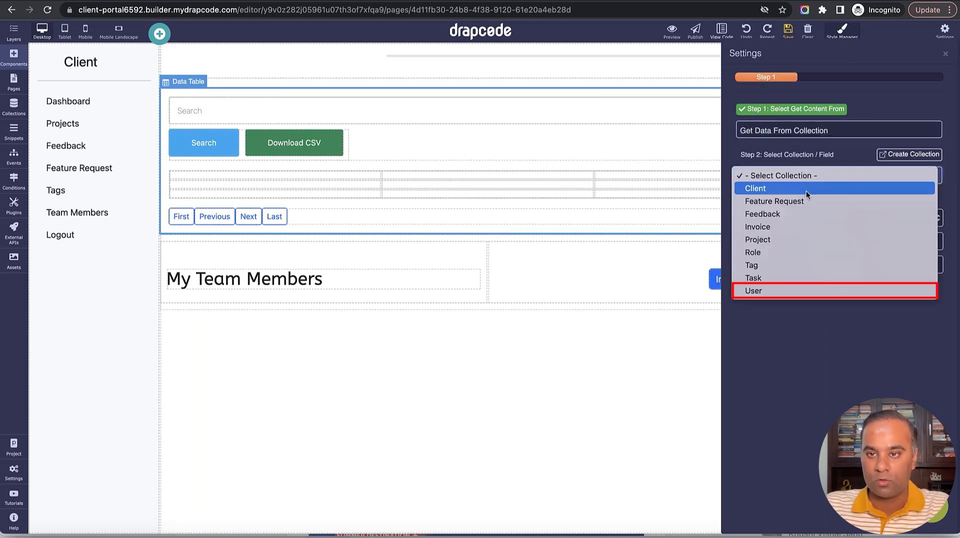
{"action": "left_click", "coordinate": [802, 288]}
{"action": "left_click", "coordinate": [811, 215]}
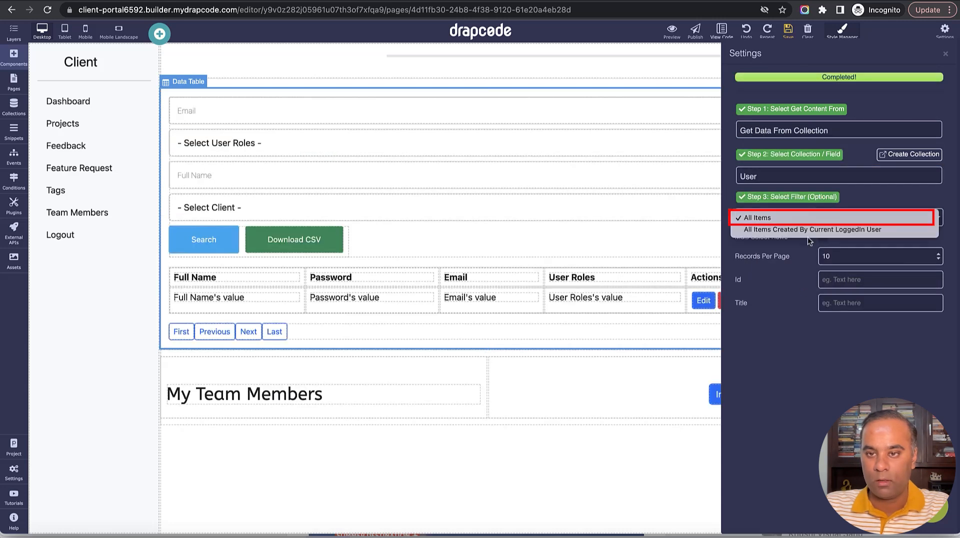
{"action": "left_click", "coordinate": [847, 213]}
{"action": "left_click", "coordinate": [788, 30]}
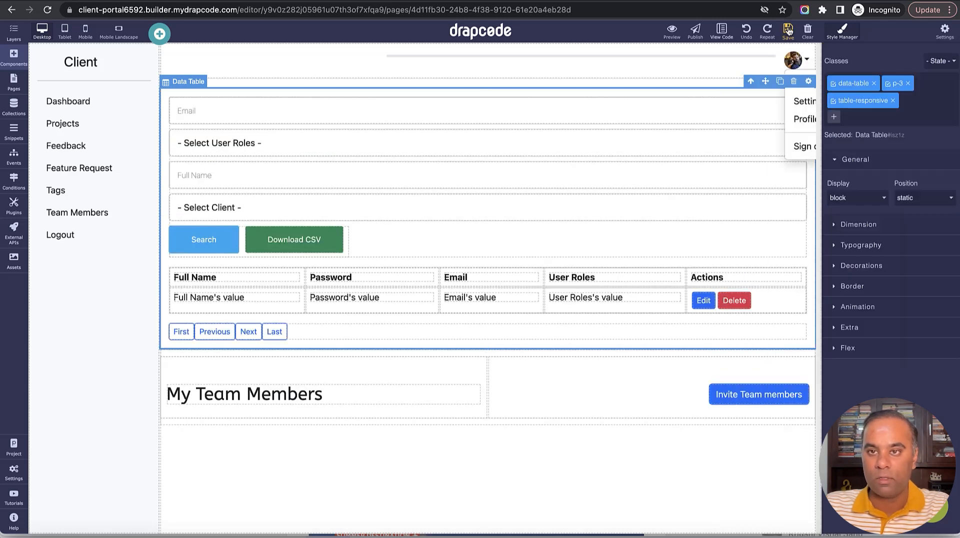
Remove the table's search form, move the My Team Members section above it, and save.
{"action": "left_click", "coordinate": [589, 245]}
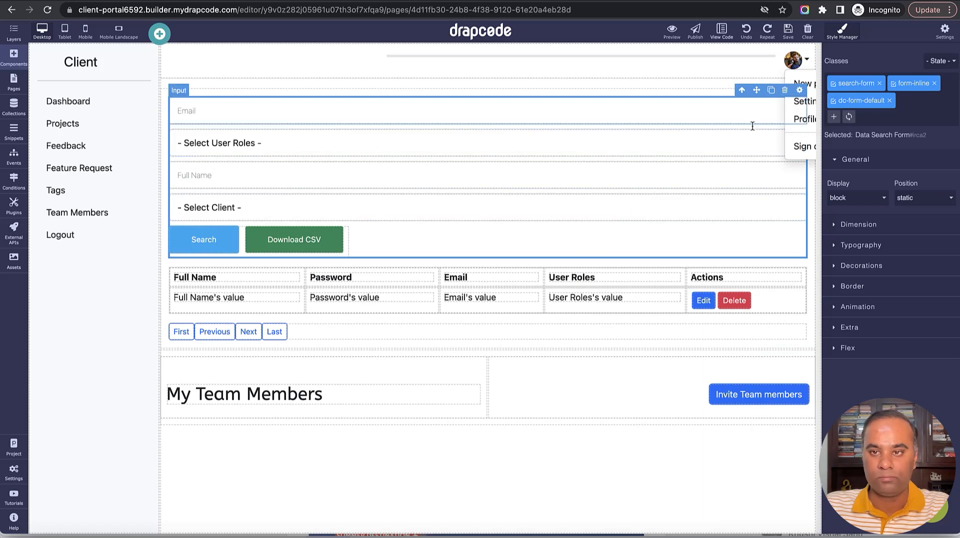
{"action": "left_click", "coordinate": [784, 90]}
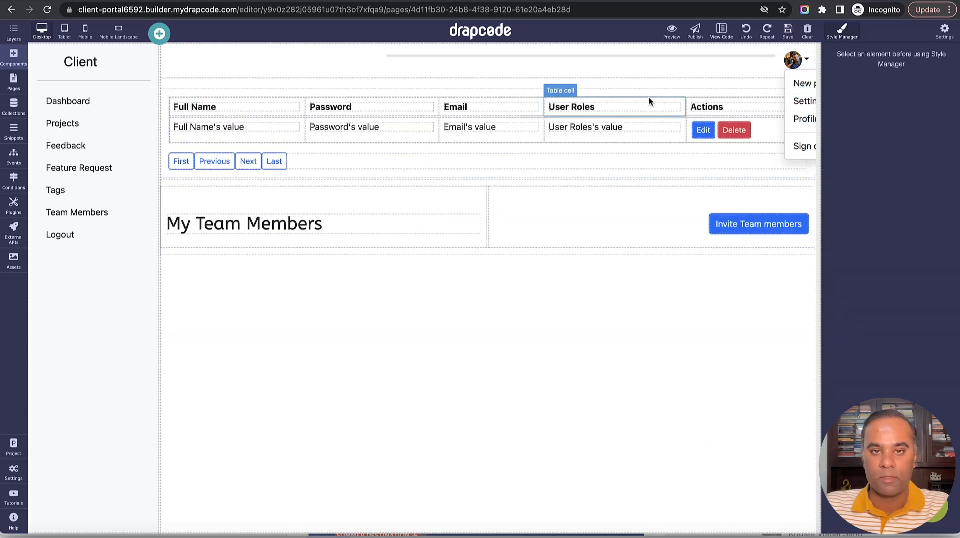
{"action": "left_click_drag", "start_coordinate": [562, 183], "coordinate": [554, 91]}
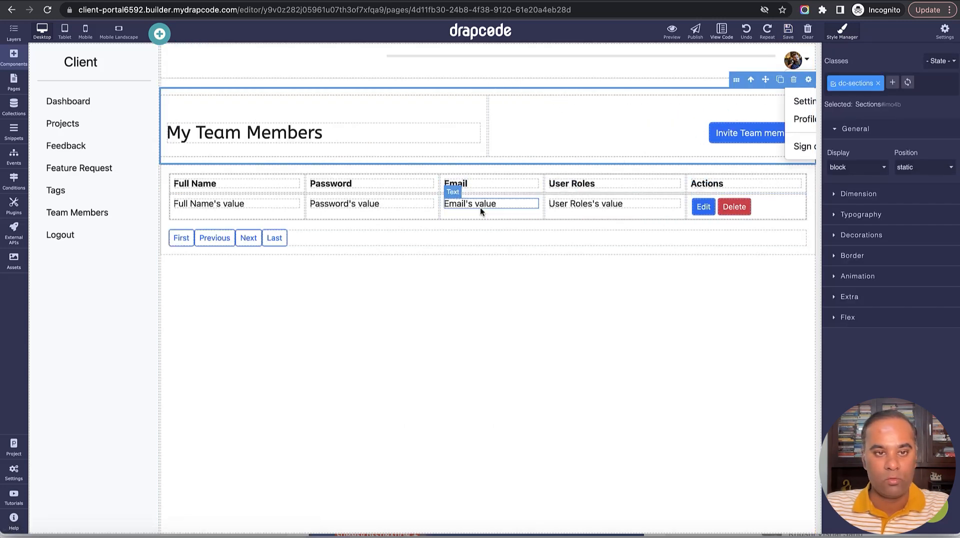
{"action": "left_click", "coordinate": [418, 179]}
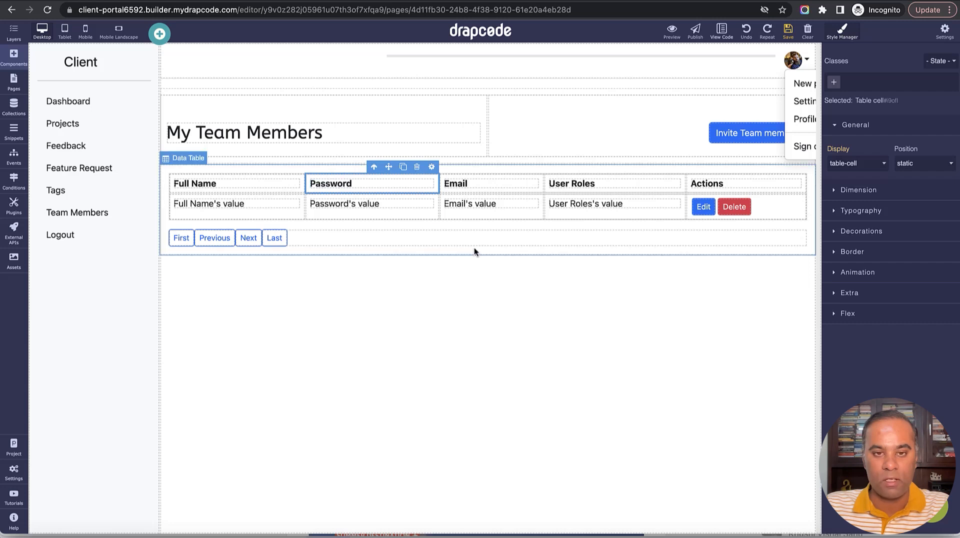
{"action": "left_click", "coordinate": [788, 31]}
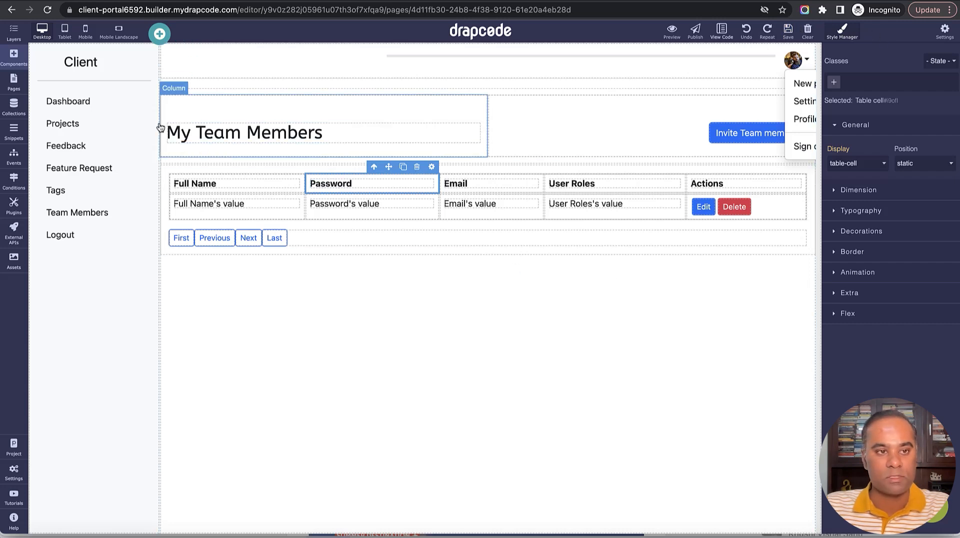
{"action": "left_click", "coordinate": [13, 105]}
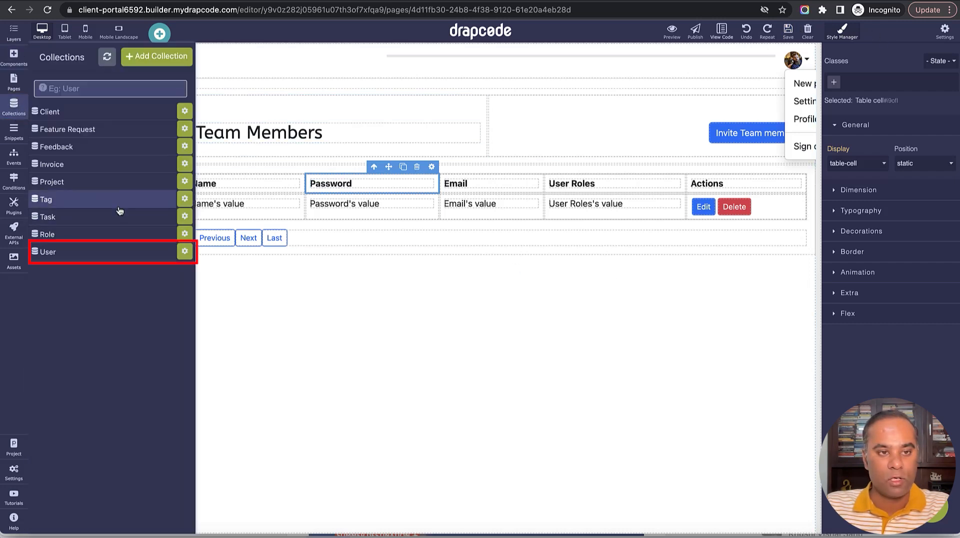
Start a User filter named 'Team Members of Current LoggedIn Client' that finds all matches.
{"action": "left_click", "coordinate": [115, 253]}
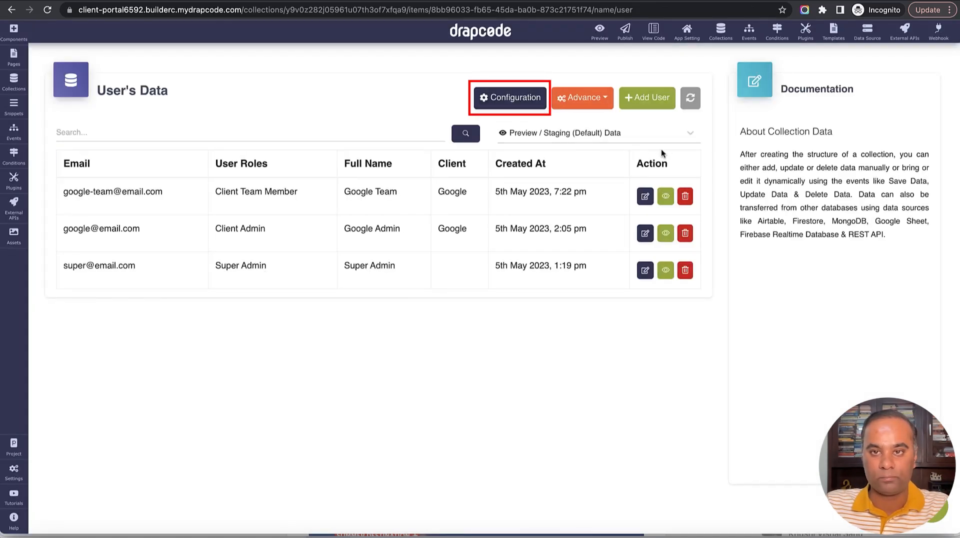
{"action": "left_click", "coordinate": [523, 99]}
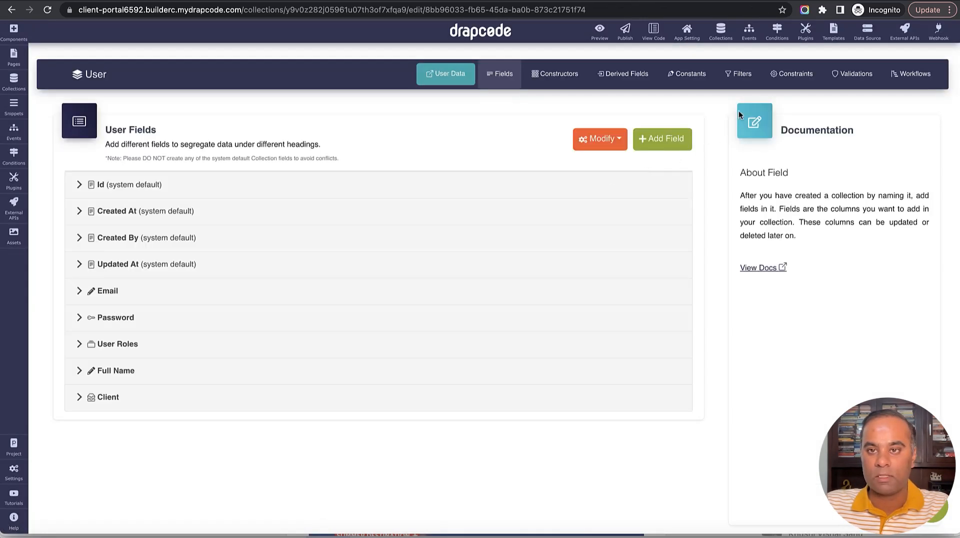
{"action": "left_click", "coordinate": [739, 75]}
{"action": "left_click", "coordinate": [253, 169]}
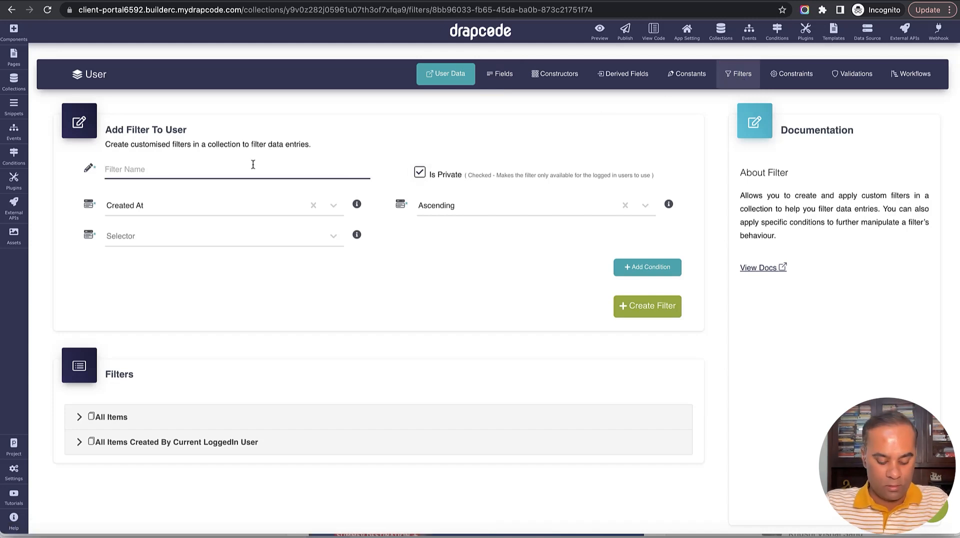
{"action": "type", "text": "Team Members of"}
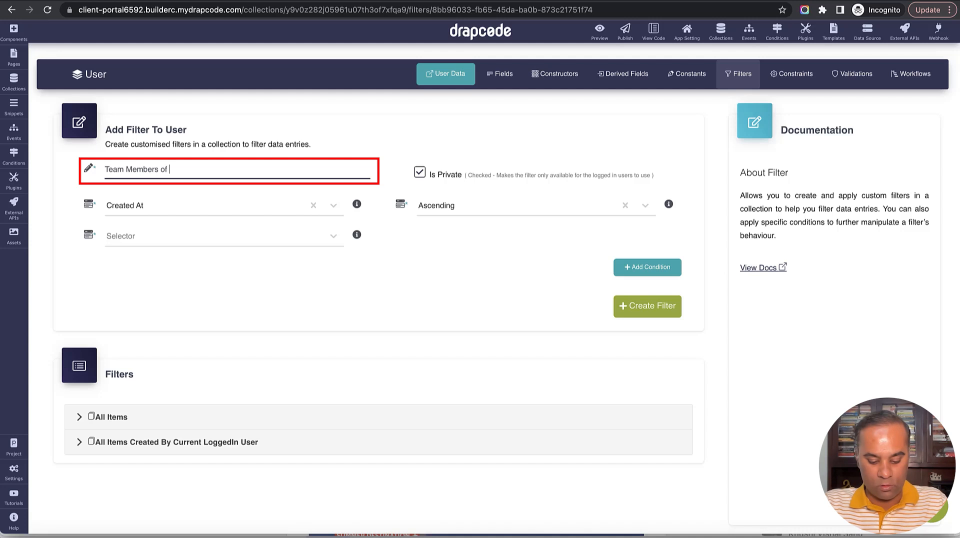
{"action": "type", "text": " Current Logg"}
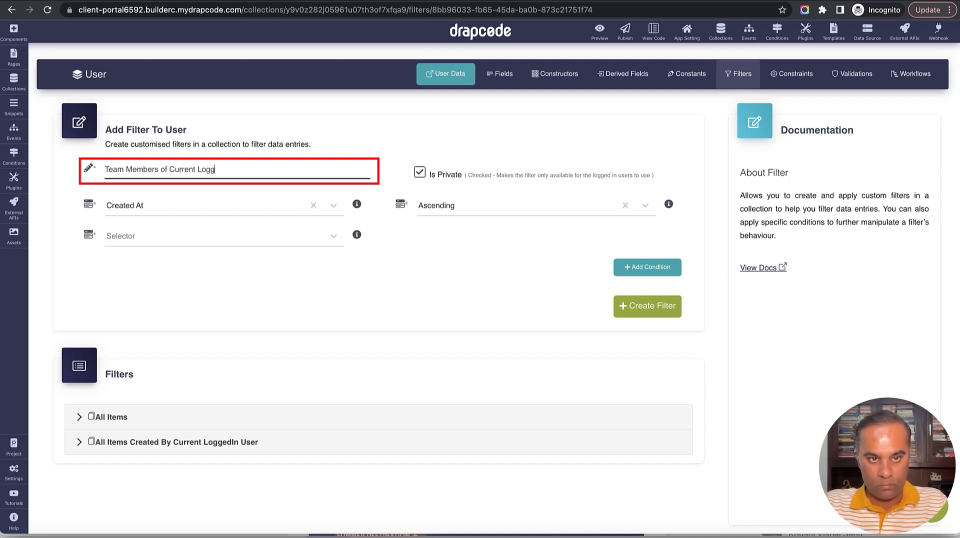
{"action": "type", "text": "dIn Clie"}
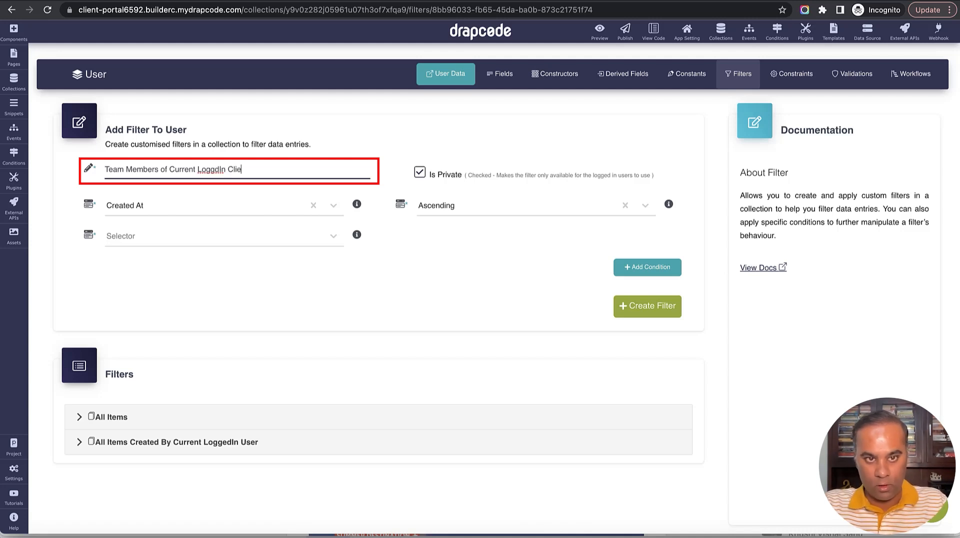
{"action": "type", "text": "nt"}
{"action": "double_click", "coordinate": [207, 170]}
{"action": "type", "text": "LoggedIn"}
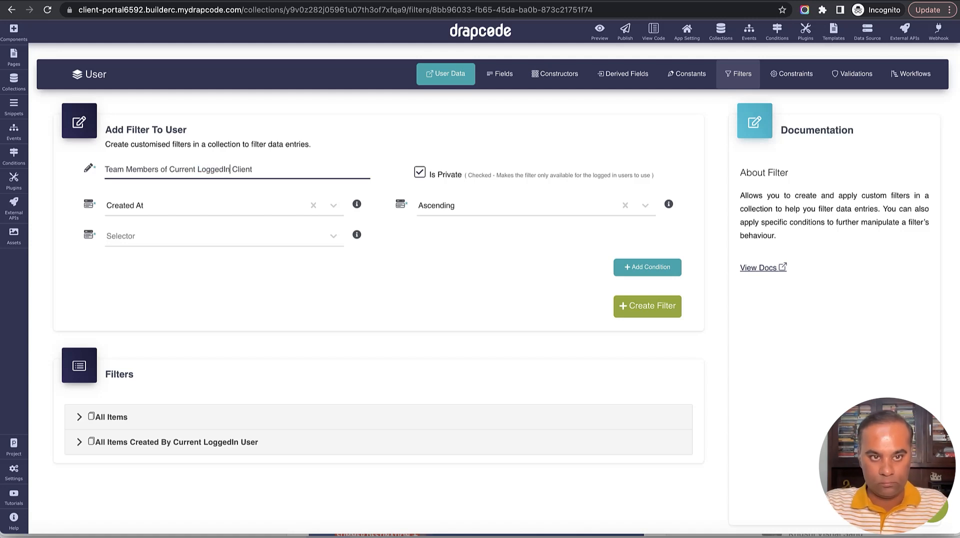
{"action": "left_click", "coordinate": [209, 235]}
{"action": "left_click", "coordinate": [211, 287]}
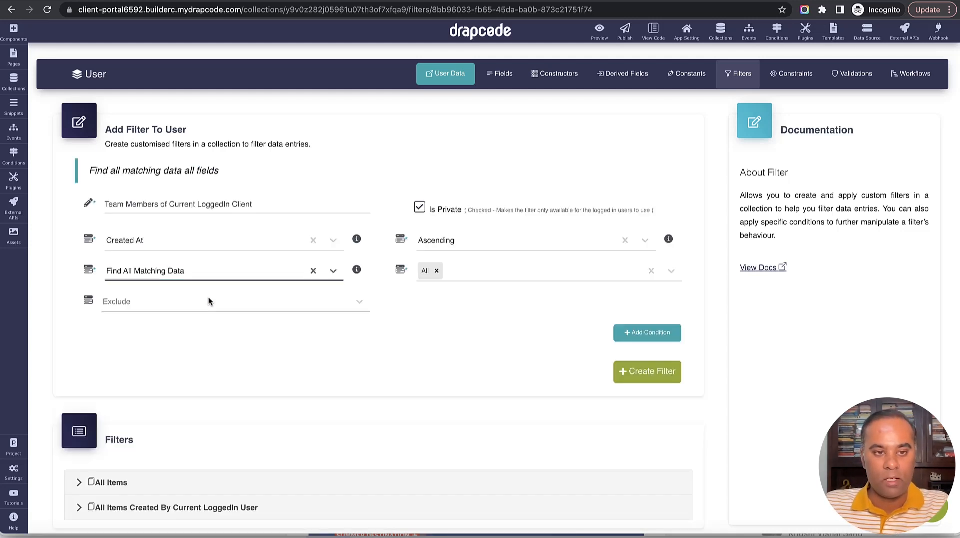
Add the condition Client equals the logged-in user's Client and create the filter.
{"action": "left_click", "coordinate": [649, 332]}
{"action": "left_click", "coordinate": [317, 374]}
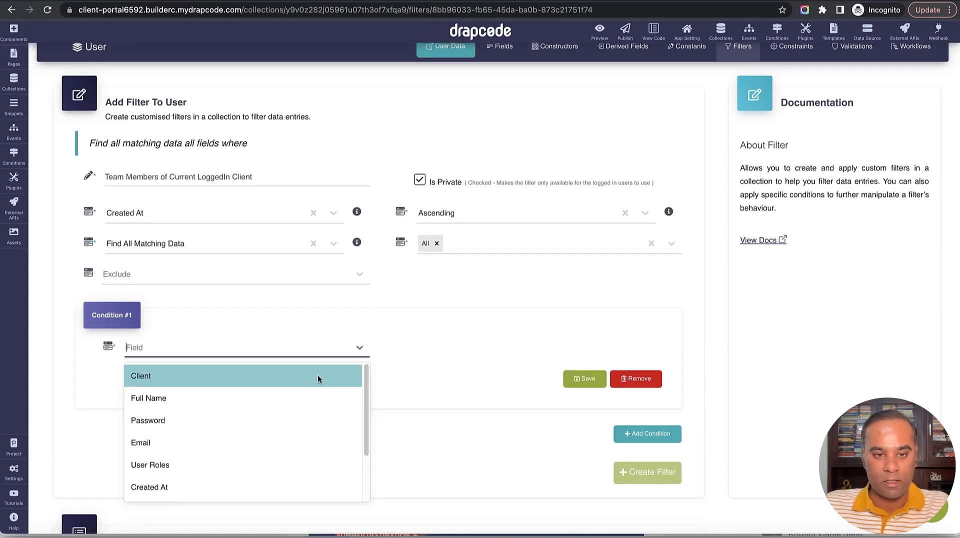
{"action": "left_click", "coordinate": [316, 378]}
{"action": "left_click", "coordinate": [470, 349]}
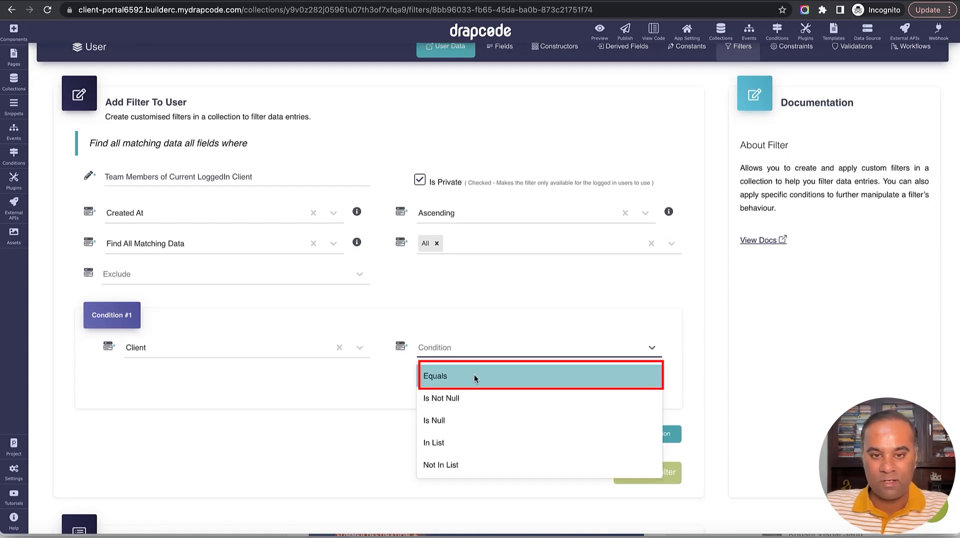
{"action": "left_click", "coordinate": [472, 376]}
{"action": "left_click", "coordinate": [310, 378]}
{"action": "left_click", "coordinate": [290, 433]}
{"action": "left_click", "coordinate": [460, 380]}
{"action": "left_click", "coordinate": [460, 400]}
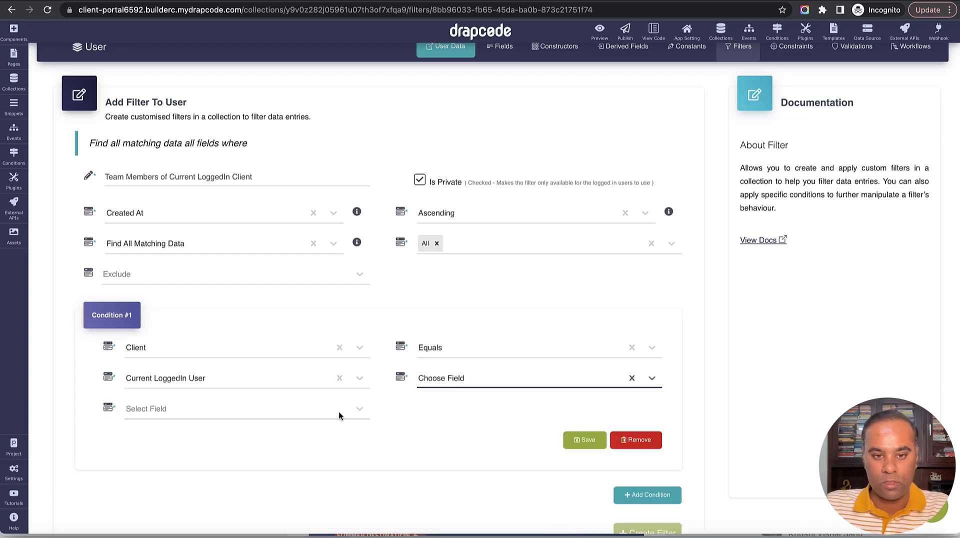
{"action": "left_click", "coordinate": [358, 412]}
{"action": "scroll", "coordinate": [312, 388], "scroll_direction": "down", "scroll_amount": 5}
{"action": "left_click", "coordinate": [300, 421]}
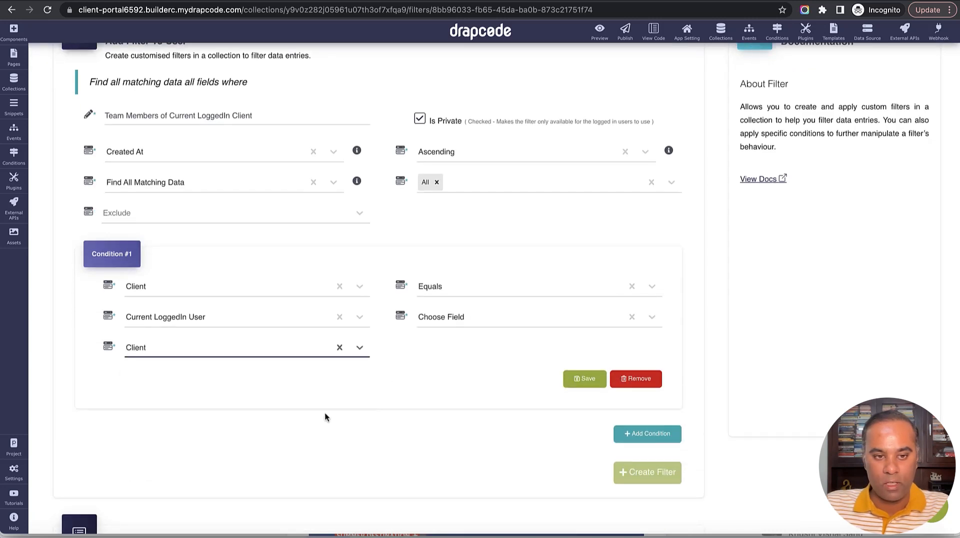
{"action": "left_click", "coordinate": [585, 380]}
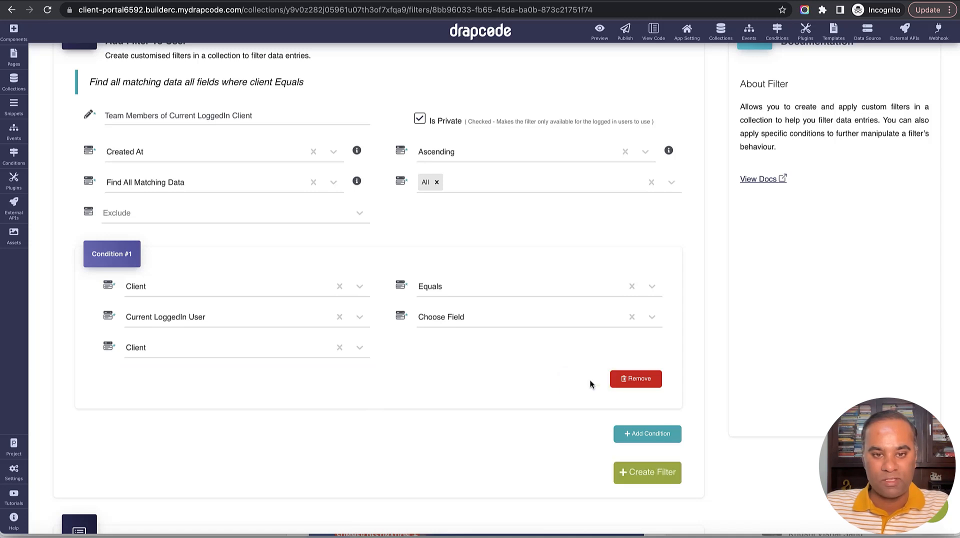
{"action": "scroll", "coordinate": [590, 378], "scroll_direction": "down", "scroll_amount": 2}
{"action": "left_click", "coordinate": [649, 400]}
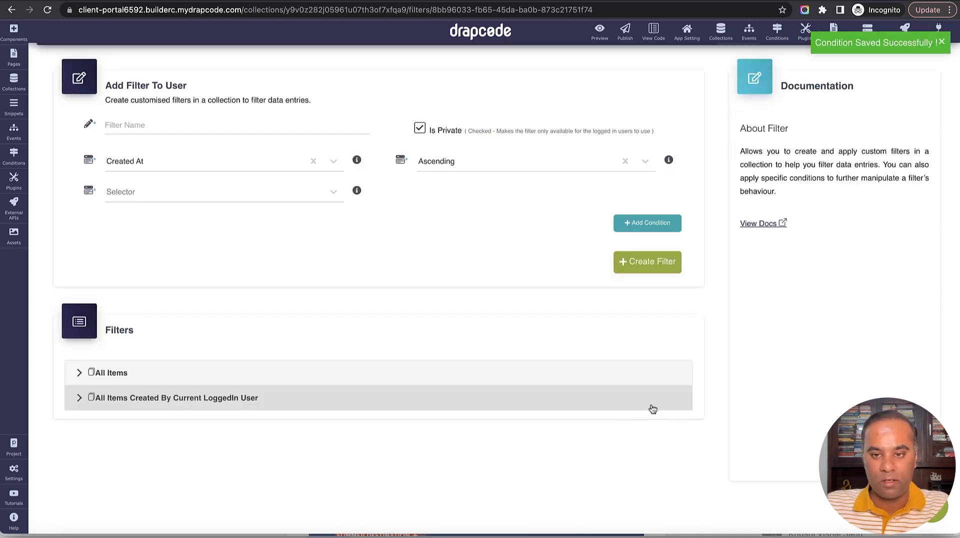
{"action": "scroll", "coordinate": [399, 320], "scroll_direction": "up", "scroll_amount": 2}
{"action": "scroll", "coordinate": [407, 385], "scroll_direction": "down", "scroll_amount": 2}
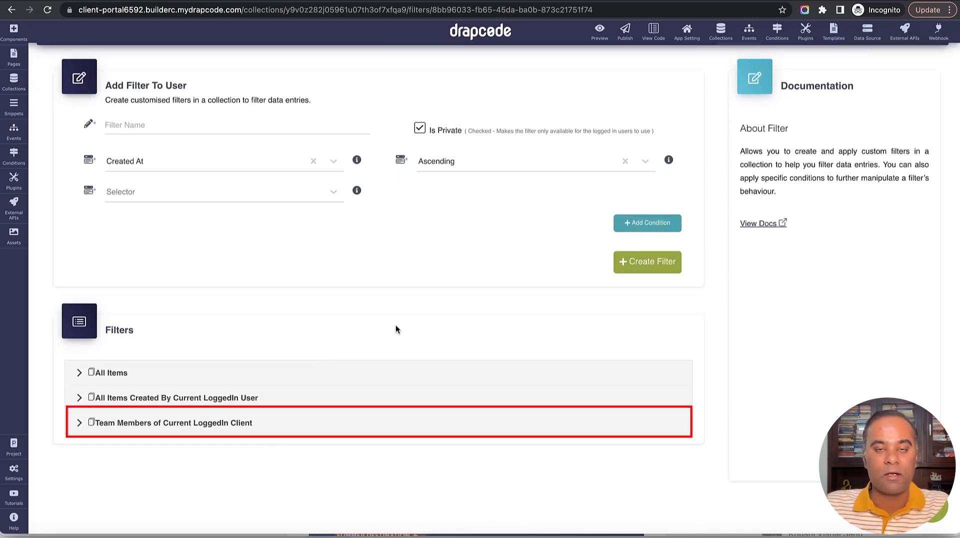
{"action": "scroll", "coordinate": [397, 324], "scroll_direction": "up", "scroll_amount": 2}
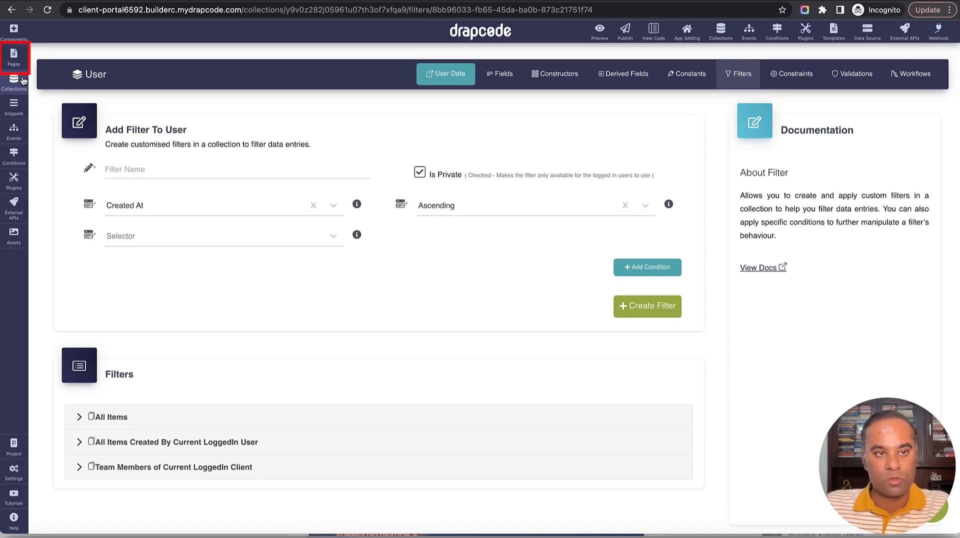
On Client - Team Members List, bind the table to User with the Team Members of Current LoggedIn Client filter.
{"action": "left_click", "coordinate": [13, 56]}
{"action": "scroll", "coordinate": [84, 348], "scroll_direction": "down", "scroll_amount": 1}
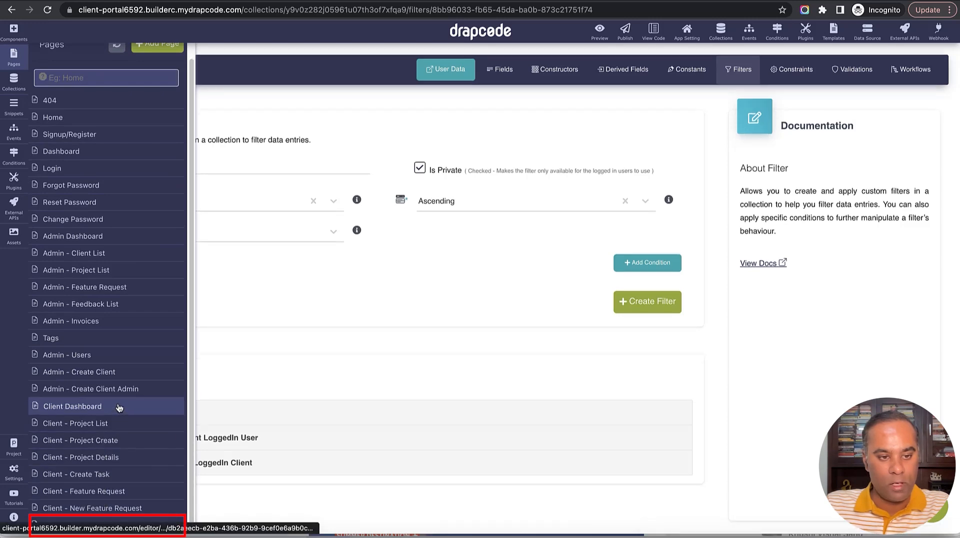
{"action": "left_click", "coordinate": [121, 526]}
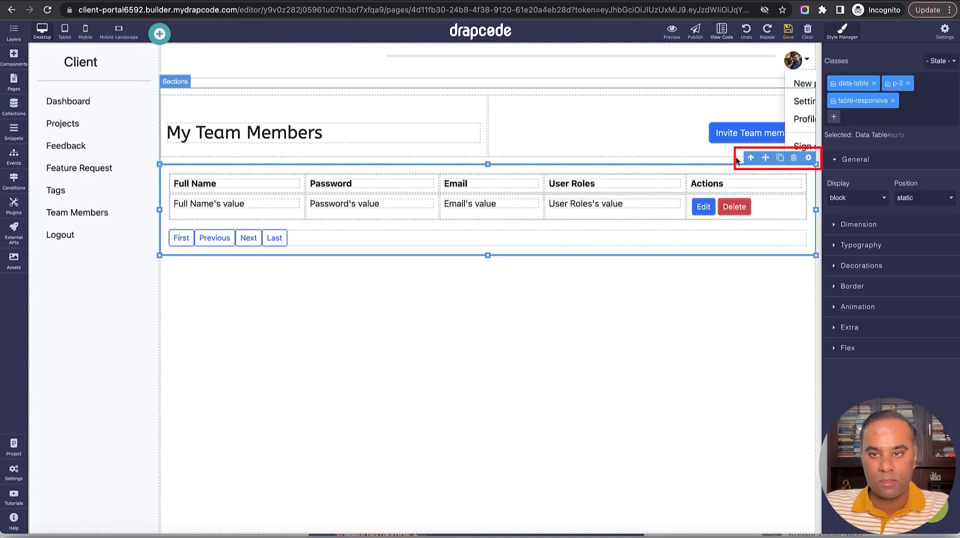
{"action": "left_click", "coordinate": [809, 157]}
{"action": "left_click", "coordinate": [817, 178]}
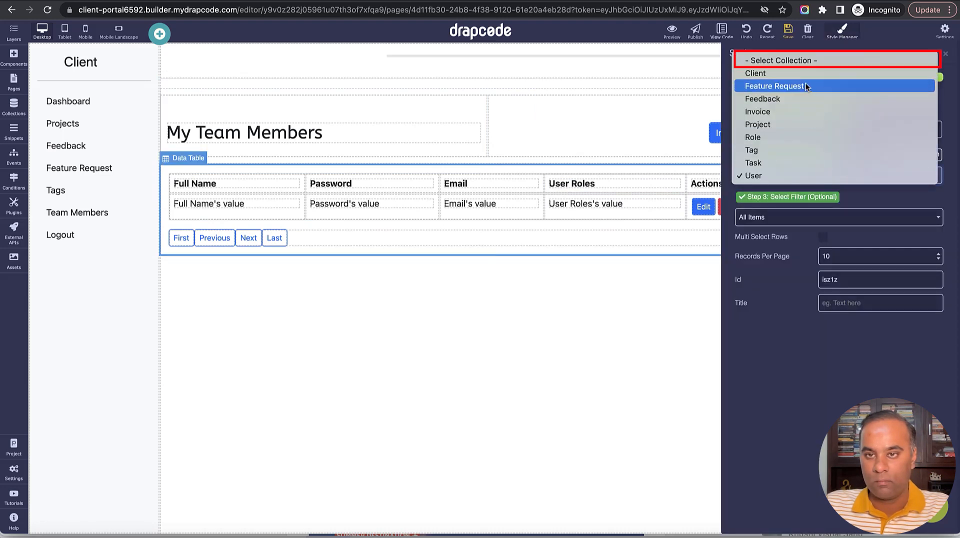
{"action": "left_click", "coordinate": [806, 61]}
{"action": "left_click", "coordinate": [819, 176]}
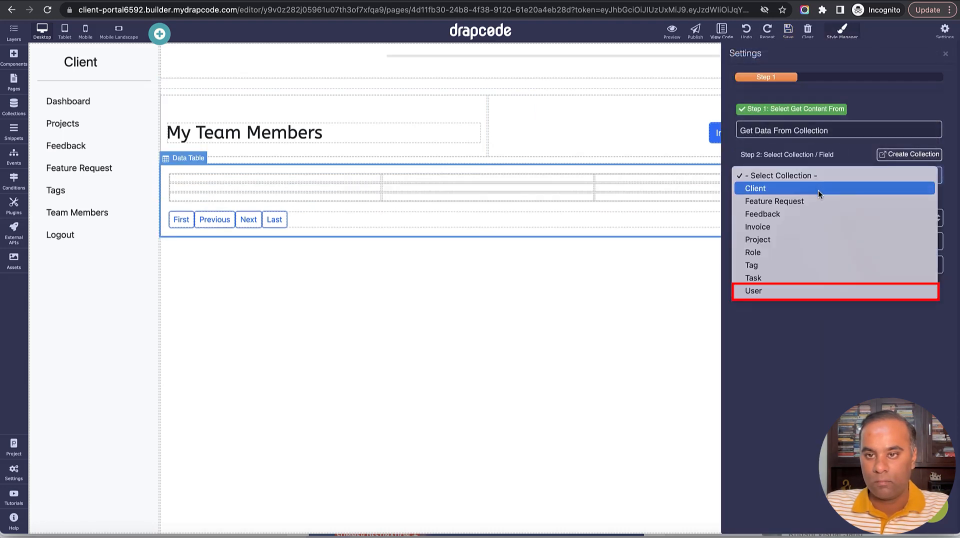
{"action": "left_click", "coordinate": [812, 291]}
{"action": "left_click", "coordinate": [810, 218]}
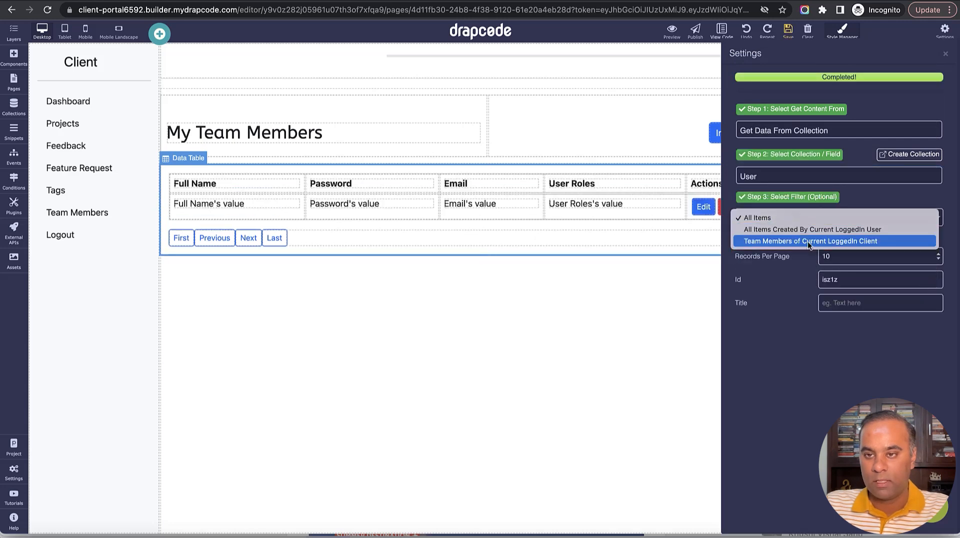
{"action": "left_click", "coordinate": [808, 241]}
{"action": "left_click", "coordinate": [944, 55]}
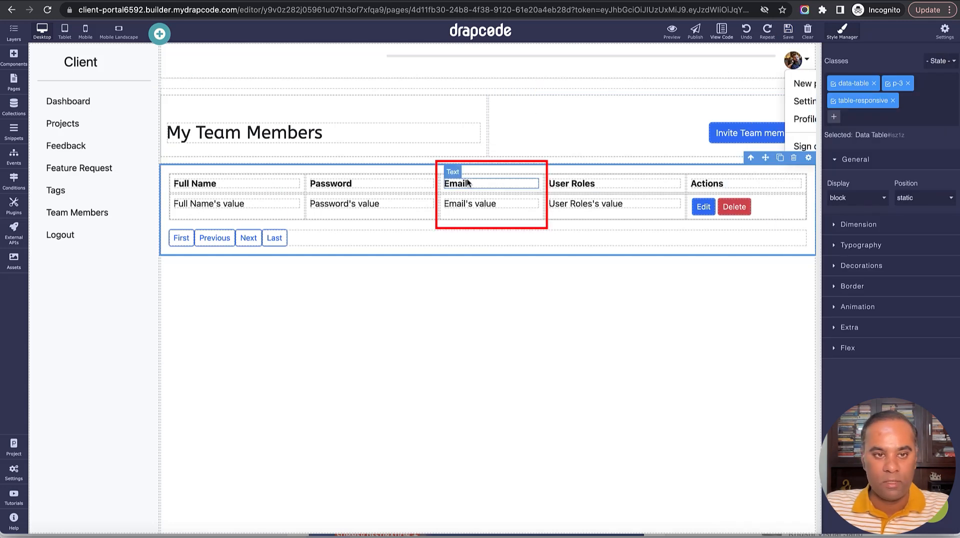
Delete the Password heading and value cells from the table.
{"action": "left_click", "coordinate": [405, 179]}
{"action": "left_click", "coordinate": [417, 166]}
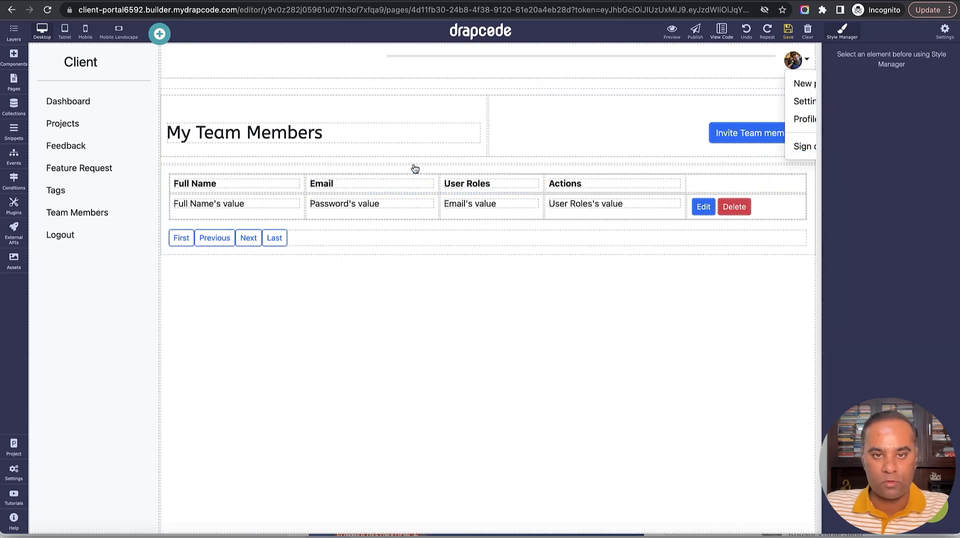
{"action": "left_click", "coordinate": [429, 196]}
{"action": "left_click", "coordinate": [418, 188]}
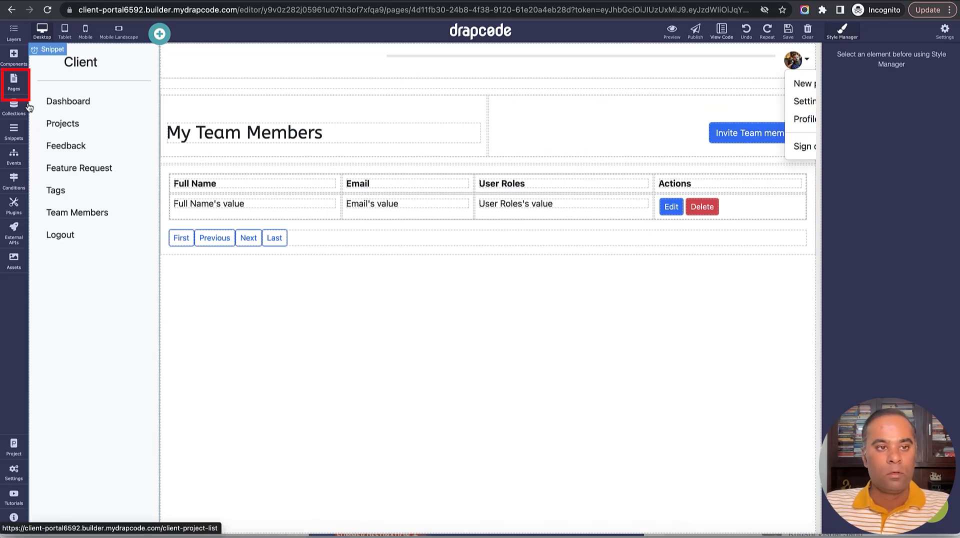
Create page 'Client - Add Team Member', copied from Client - Create Task, accessible only to Client Admins.
{"action": "left_click", "coordinate": [14, 82]}
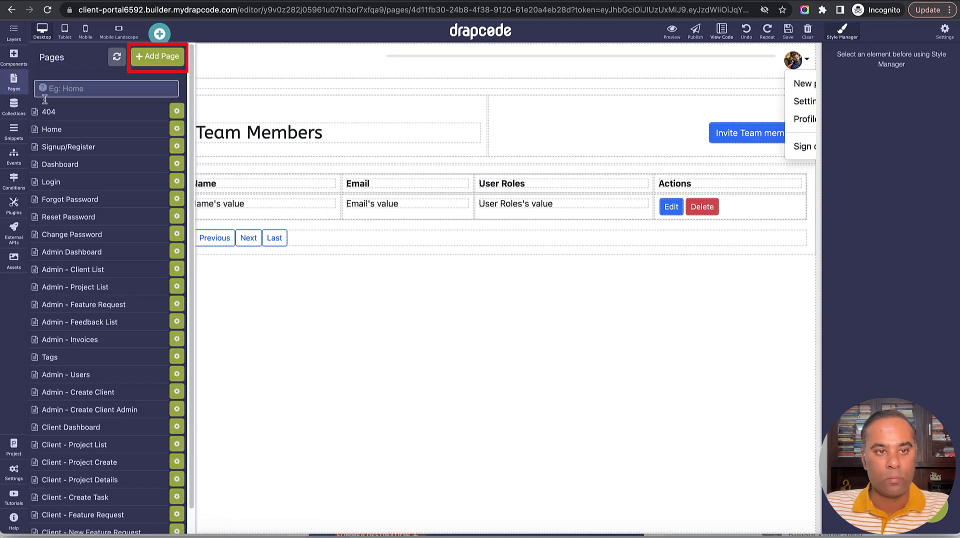
{"action": "left_click", "coordinate": [158, 56]}
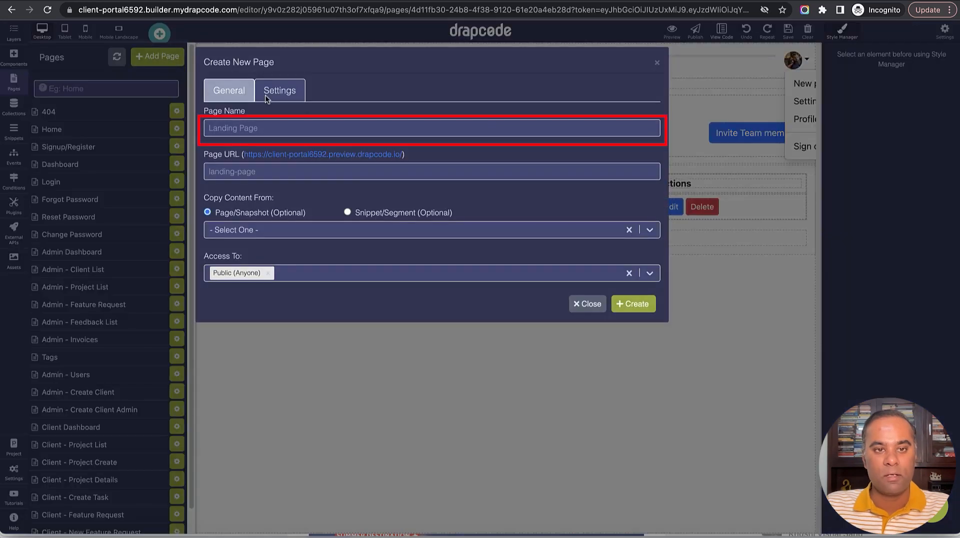
{"action": "left_click", "coordinate": [311, 126]}
{"action": "type", "text": "Client - Add"}
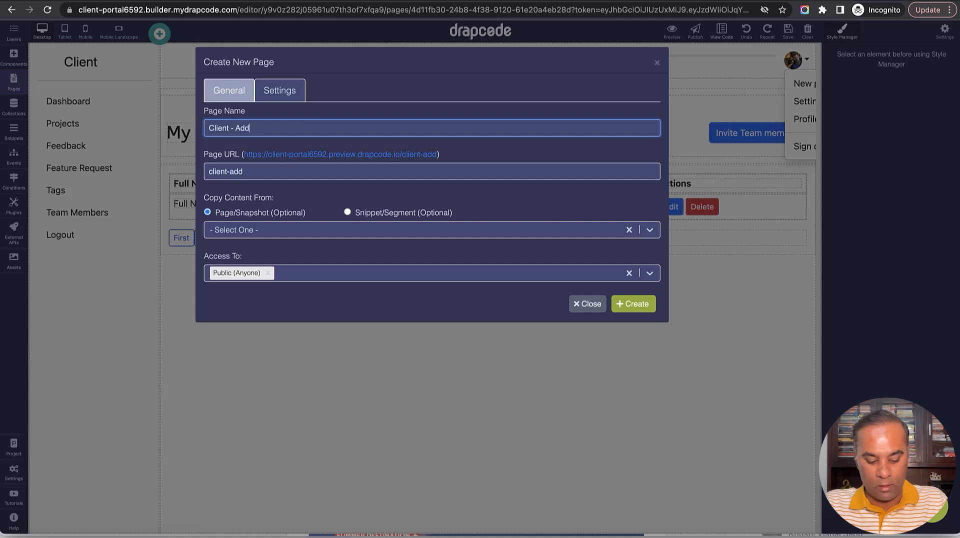
{"action": "type", "text": " team Member"}
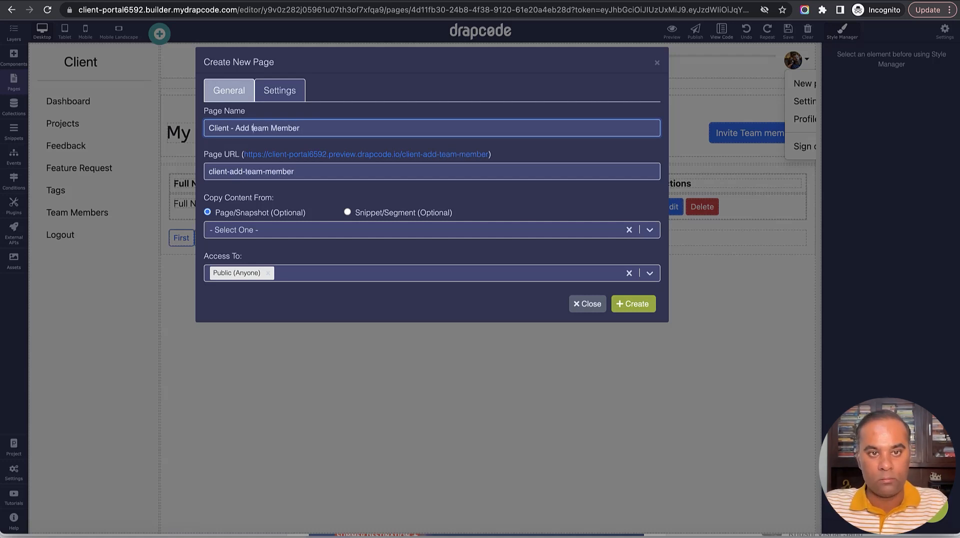
{"action": "type", "text": "T"}
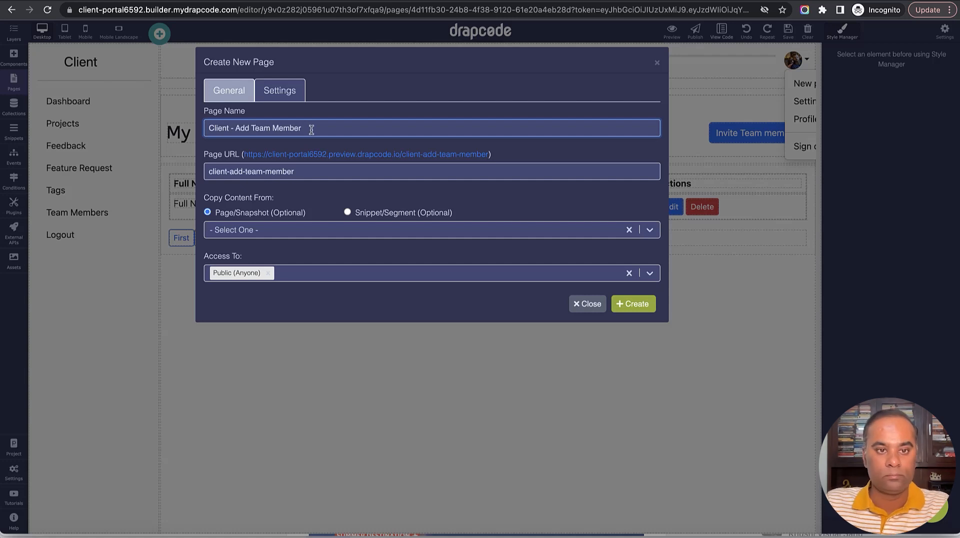
{"action": "left_click", "coordinate": [302, 226]}
{"action": "left_click", "coordinate": [307, 273]}
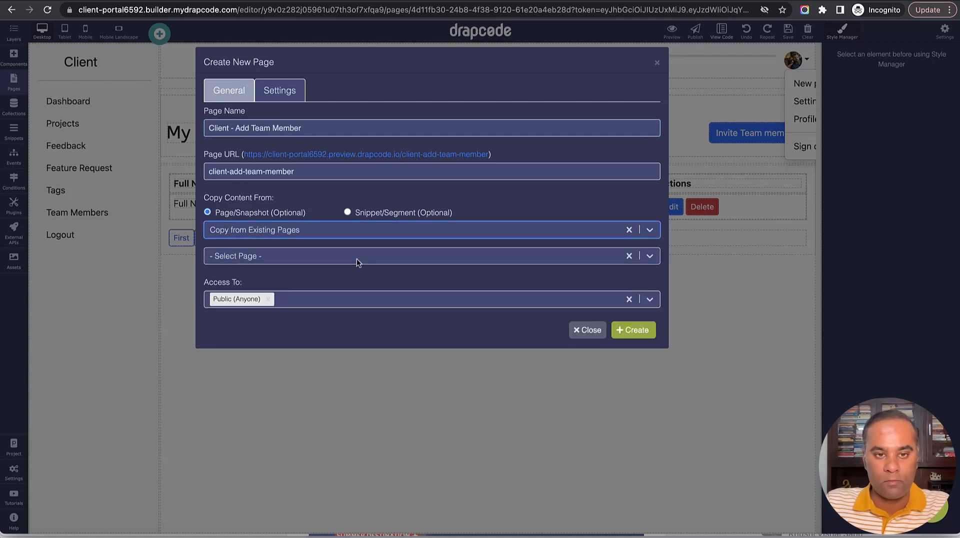
{"action": "left_click", "coordinate": [356, 259]}
{"action": "scroll", "coordinate": [360, 320], "scroll_direction": "down", "scroll_amount": 5}
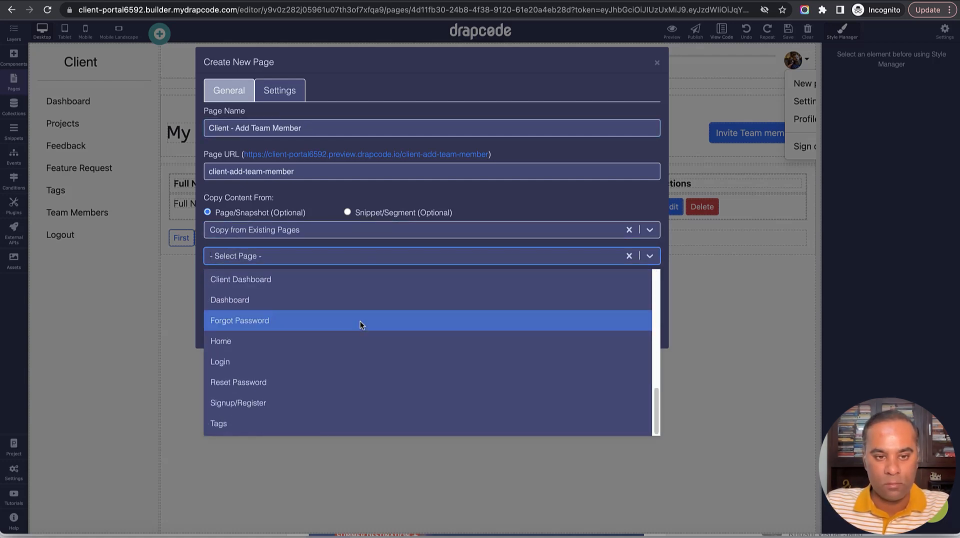
{"action": "scroll", "coordinate": [360, 321], "scroll_direction": "up", "scroll_amount": 4}
{"action": "scroll", "coordinate": [357, 315], "scroll_direction": "down", "scroll_amount": 4}
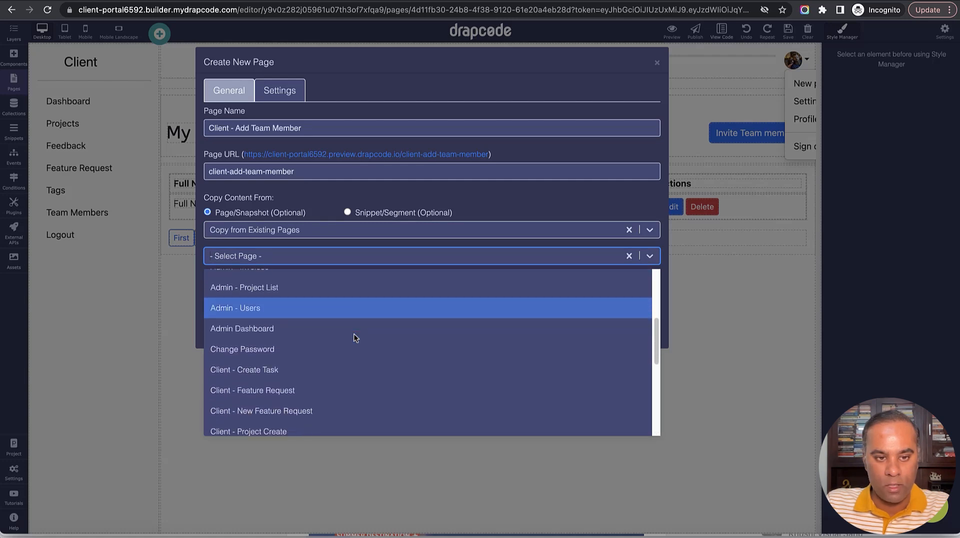
{"action": "left_click", "coordinate": [343, 341]}
{"action": "left_click", "coordinate": [327, 302]}
{"action": "left_click", "coordinate": [327, 348]}
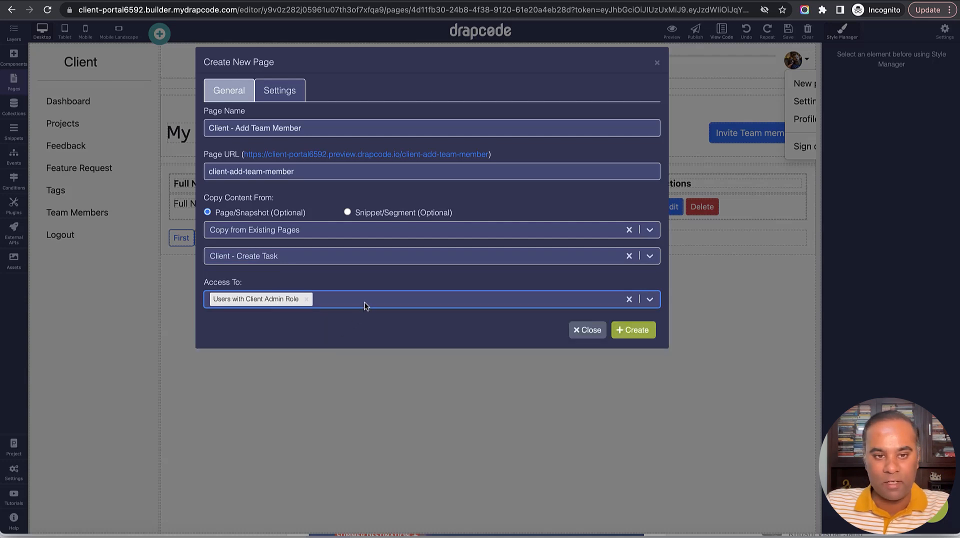
{"action": "left_click", "coordinate": [623, 332]}
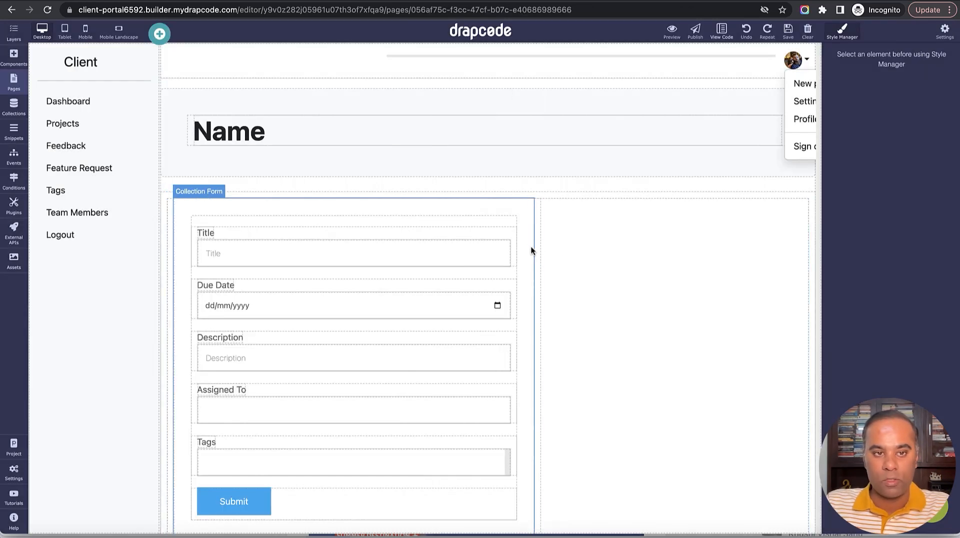
Delete the copied task form and save the page.
{"action": "left_click", "coordinate": [531, 249]}
{"action": "left_click", "coordinate": [528, 190]}
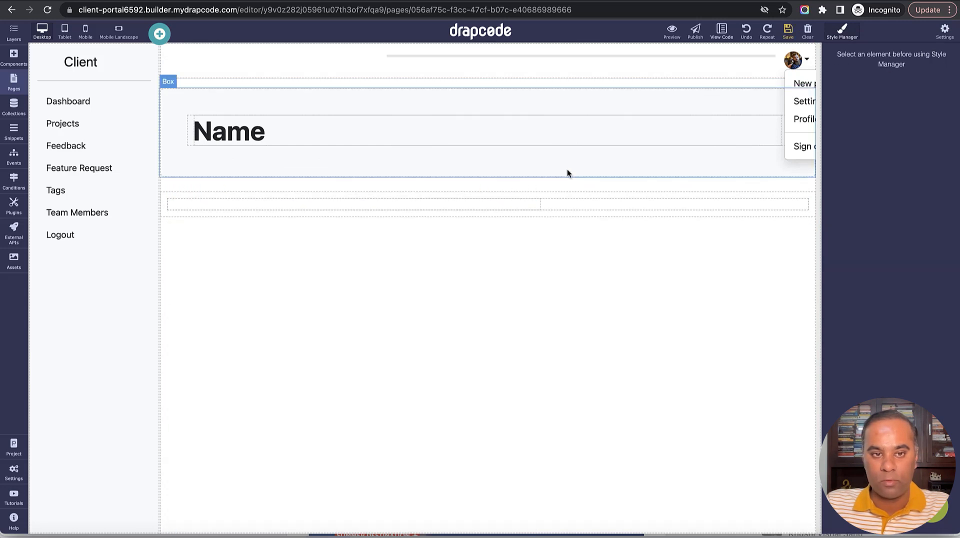
{"action": "left_click", "coordinate": [787, 31]}
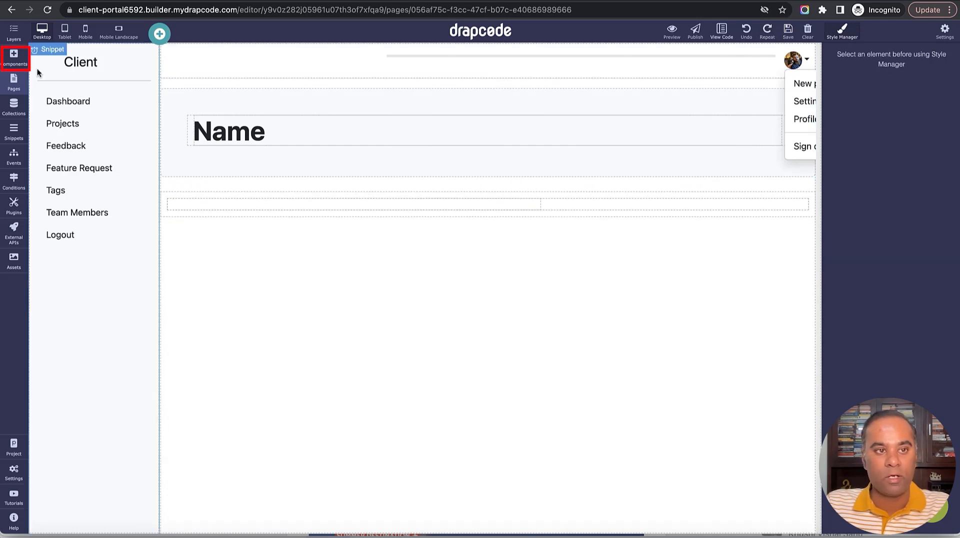
Add a collection form below the Name heading, bound to the User collection.
{"action": "left_click", "coordinate": [14, 81]}
{"action": "left_click", "coordinate": [13, 56]}
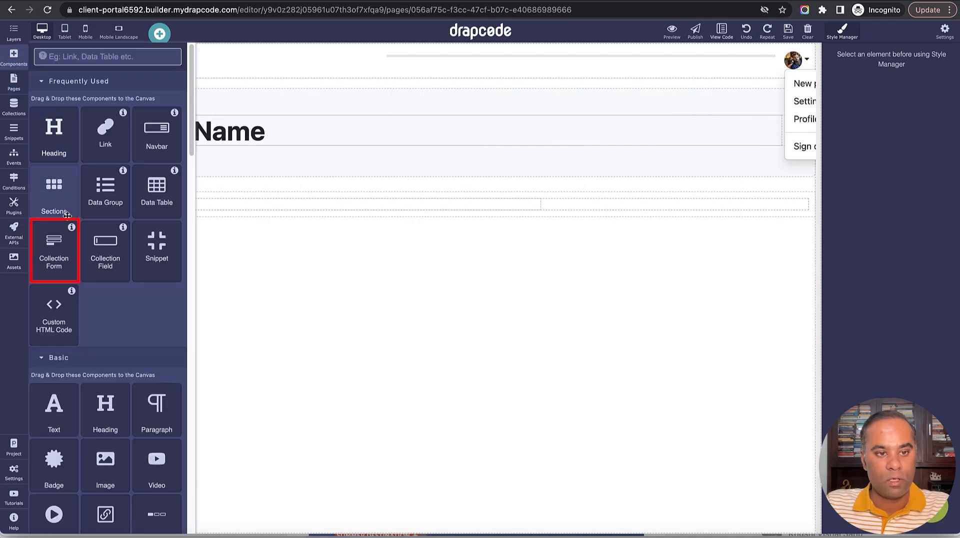
{"action": "left_click_drag", "start_coordinate": [55, 250], "coordinate": [309, 203]}
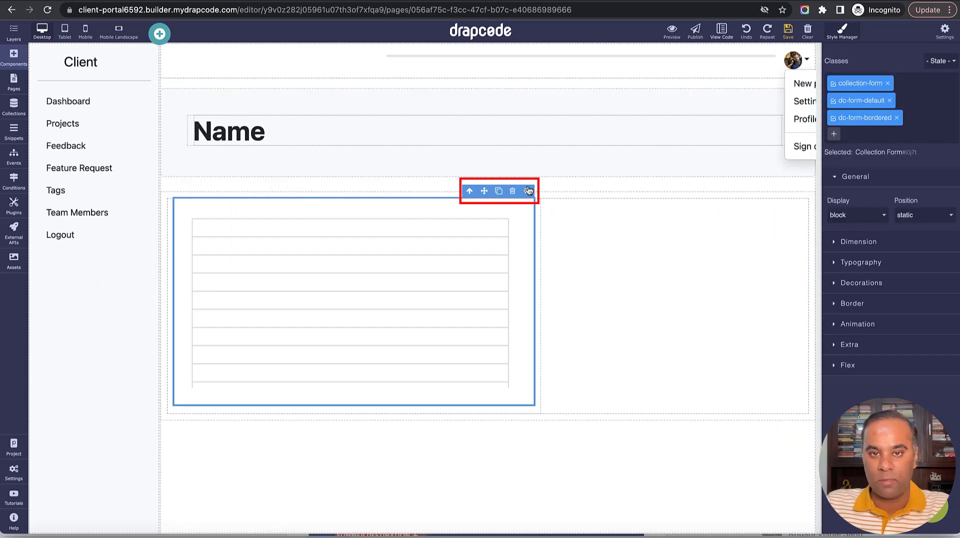
{"action": "left_click", "coordinate": [527, 190]}
{"action": "left_click", "coordinate": [856, 132]}
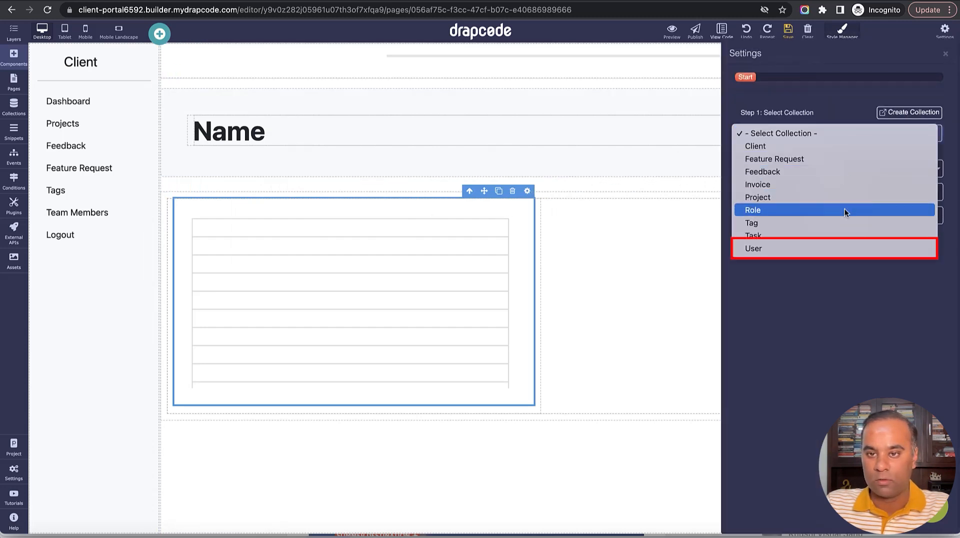
{"action": "left_click", "coordinate": [840, 247]}
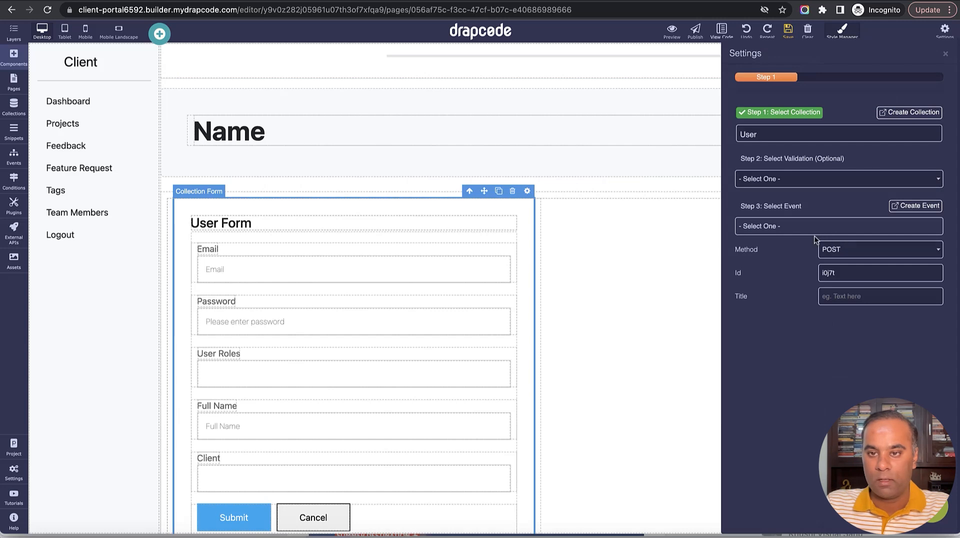
{"action": "left_click", "coordinate": [814, 228]}
{"action": "left_click", "coordinate": [722, 180]}
{"action": "left_click", "coordinate": [946, 57]}
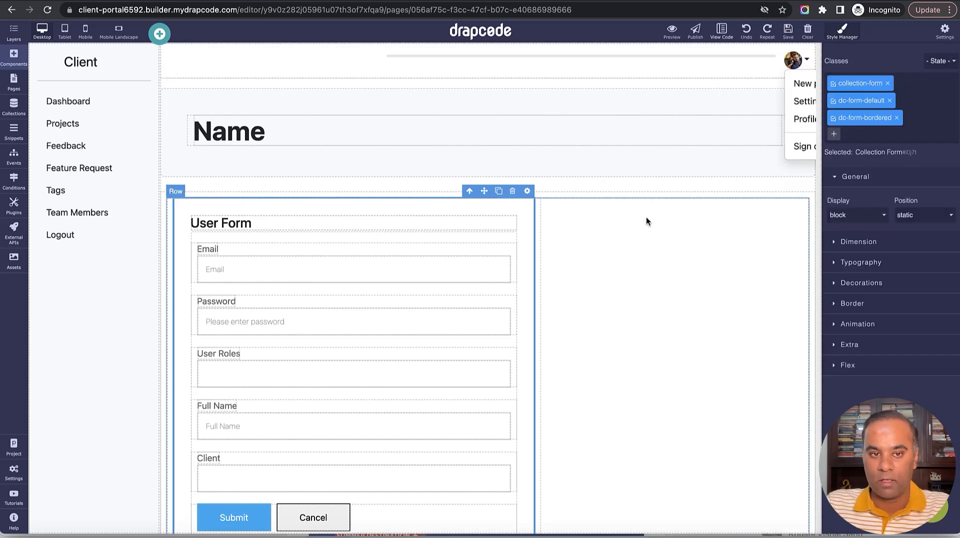
Move Full Name to the top of the form, save, and start a new event.
{"action": "scroll", "coordinate": [646, 217], "scroll_direction": "down", "scroll_amount": 2}
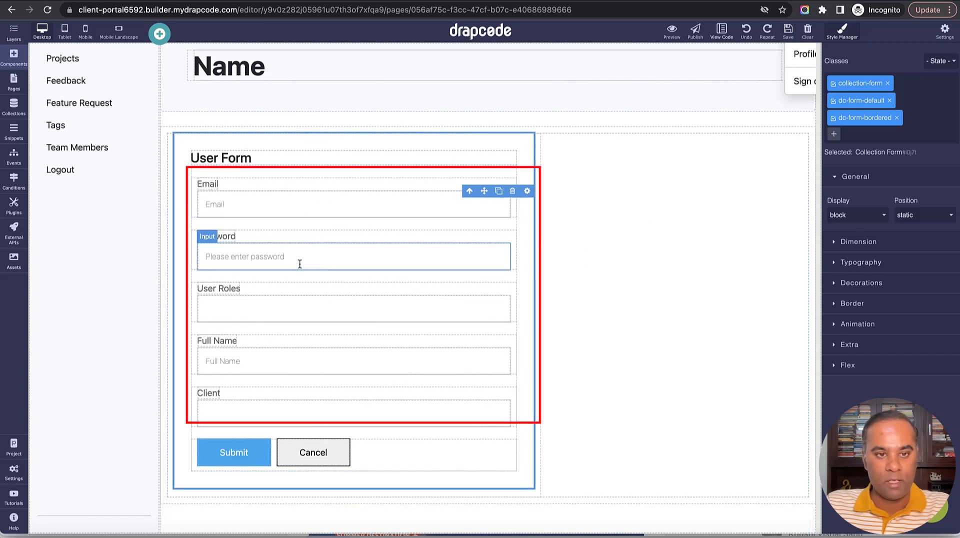
{"action": "left_click_drag", "start_coordinate": [298, 345], "coordinate": [237, 213]}
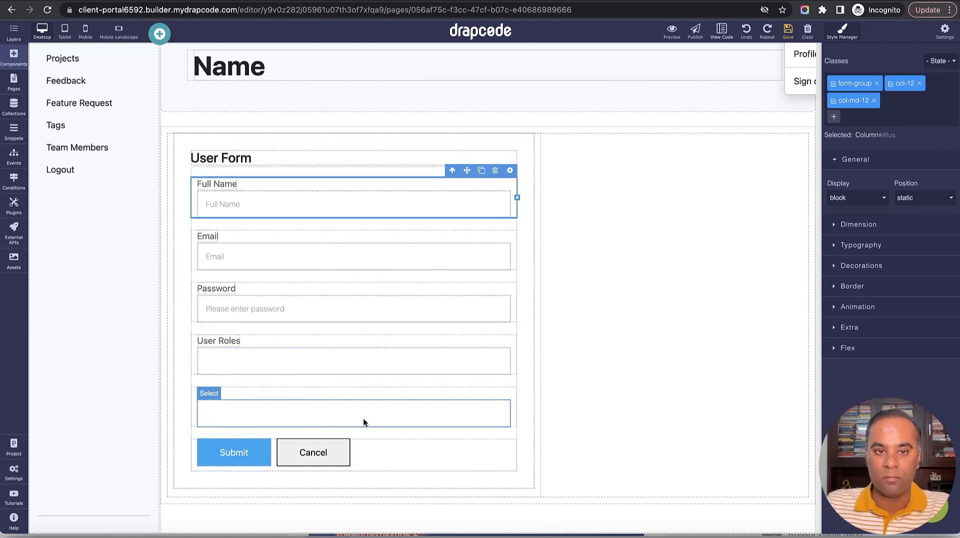
{"action": "left_click", "coordinate": [788, 31]}
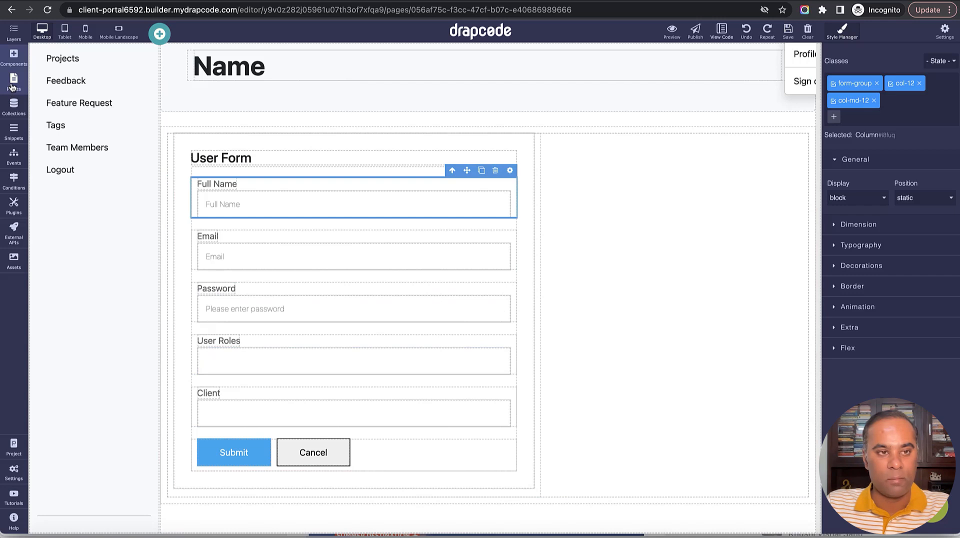
{"action": "left_click", "coordinate": [13, 155]}
{"action": "left_click", "coordinate": [154, 60]}
Create an event named 'Client - Add Team Member'.
{"action": "left_click", "coordinate": [350, 131]}
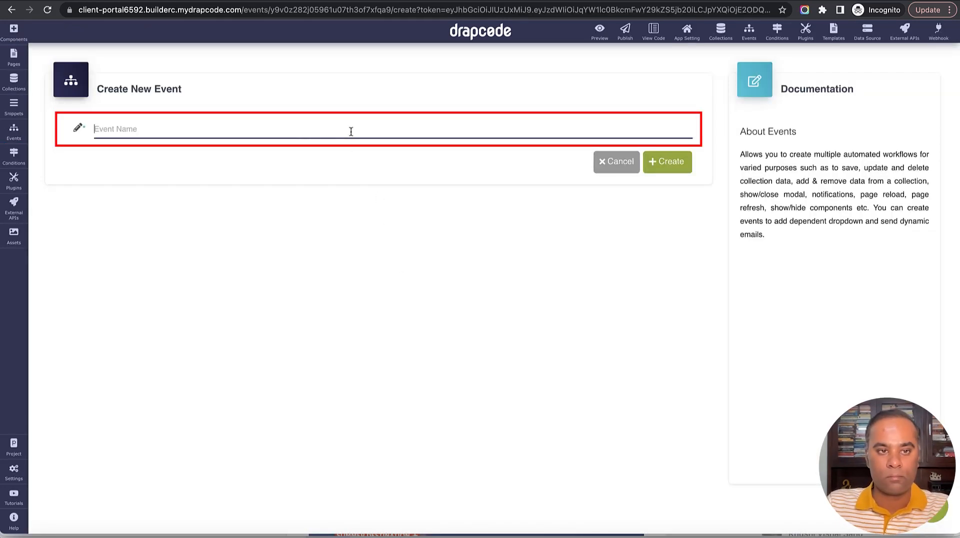
{"action": "type", "text": "Client - Add team Member"}
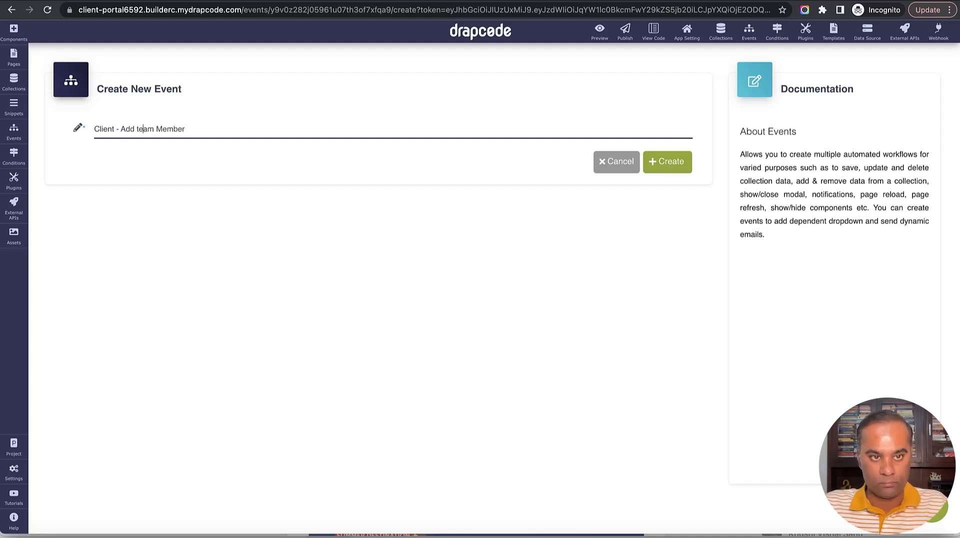
{"action": "key", "text": "Delete"}
{"action": "type", "text": "T"}
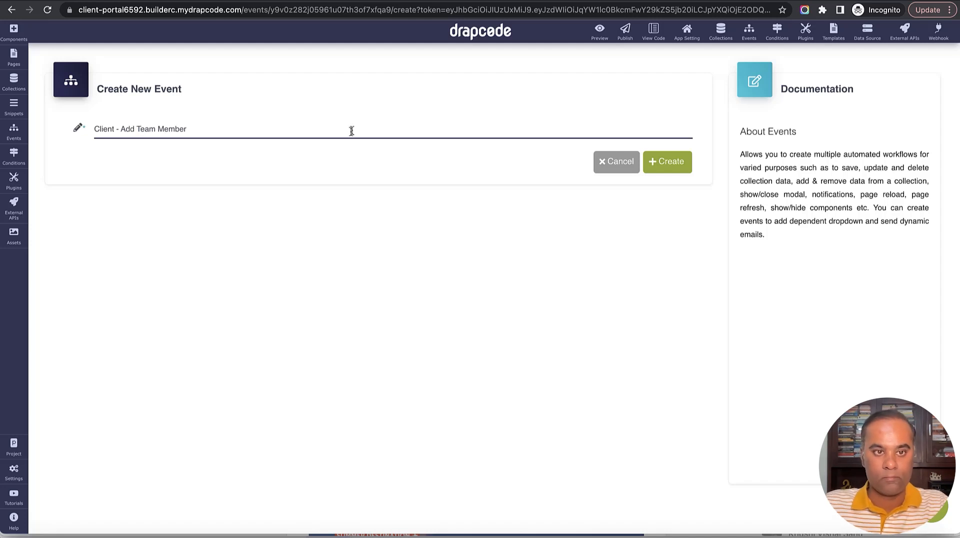
{"action": "left_click", "coordinate": [680, 163]}
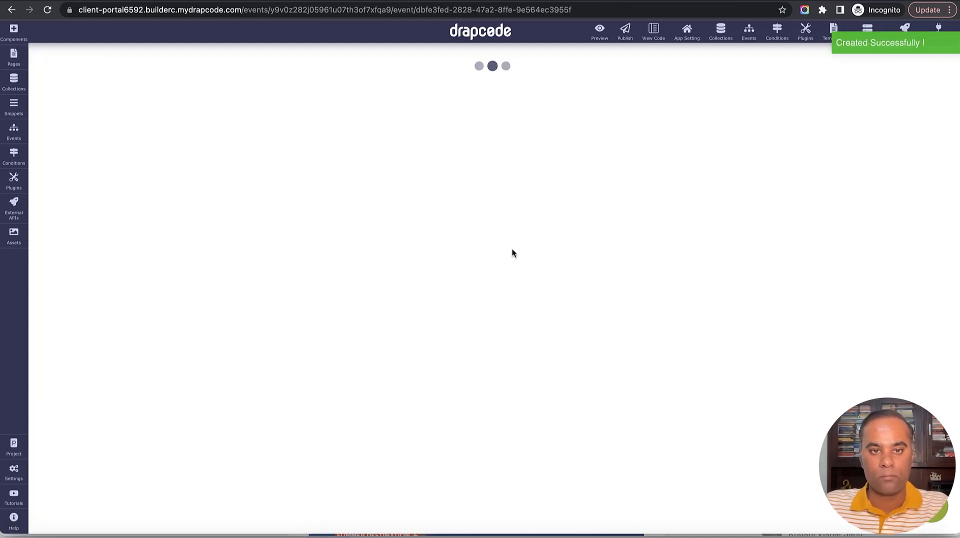
Add a Save Data step into User with success message 'Team Member Invited Successfully' and an error message.
{"action": "left_click", "coordinate": [378, 194]}
{"action": "mouse_move", "coordinate": [439, 348]}
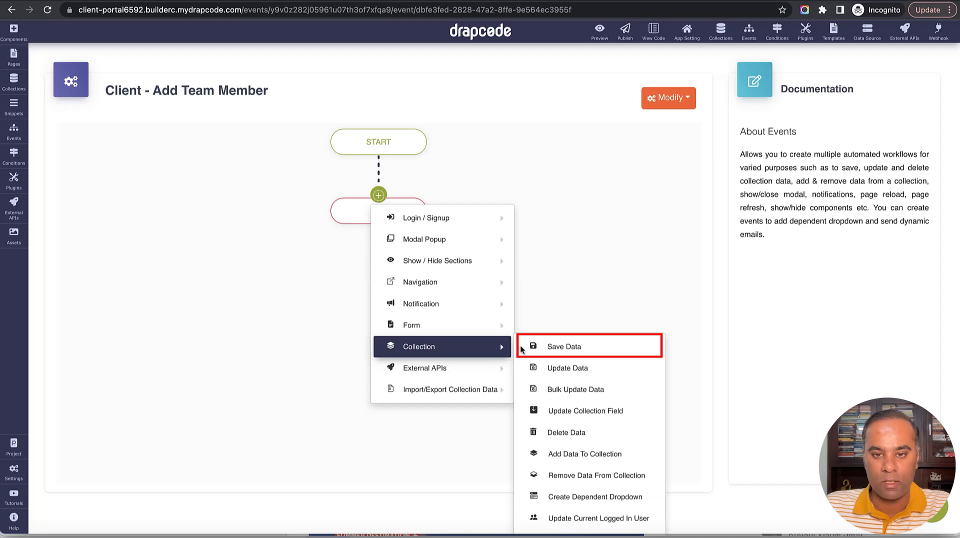
{"action": "left_click", "coordinate": [582, 346]}
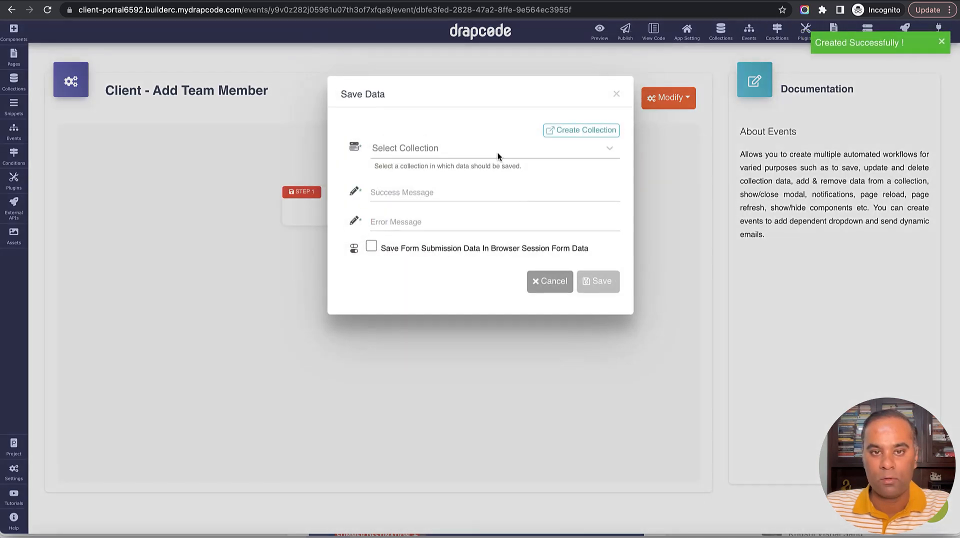
{"action": "left_click", "coordinate": [498, 157]}
{"action": "scroll", "coordinate": [502, 221], "scroll_direction": "down", "scroll_amount": 2}
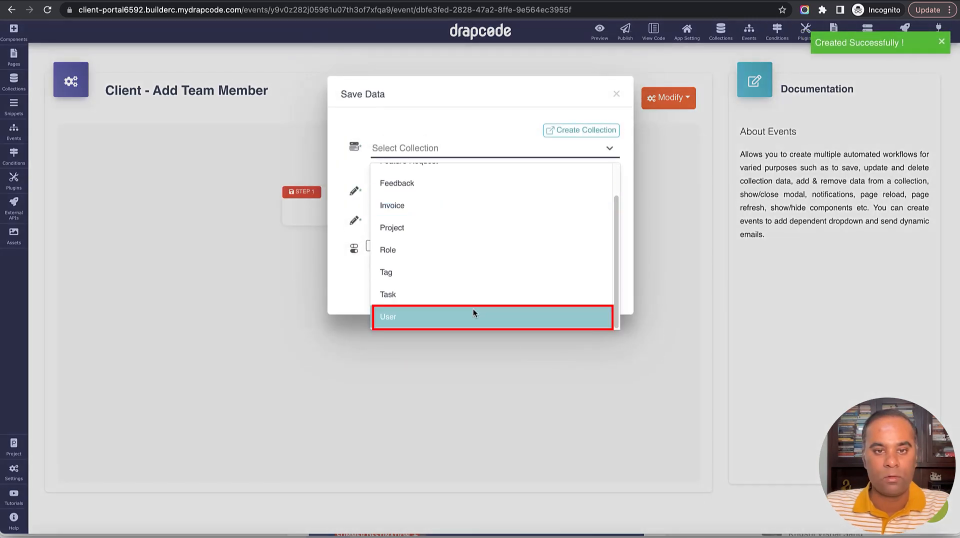
{"action": "left_click", "coordinate": [473, 312]}
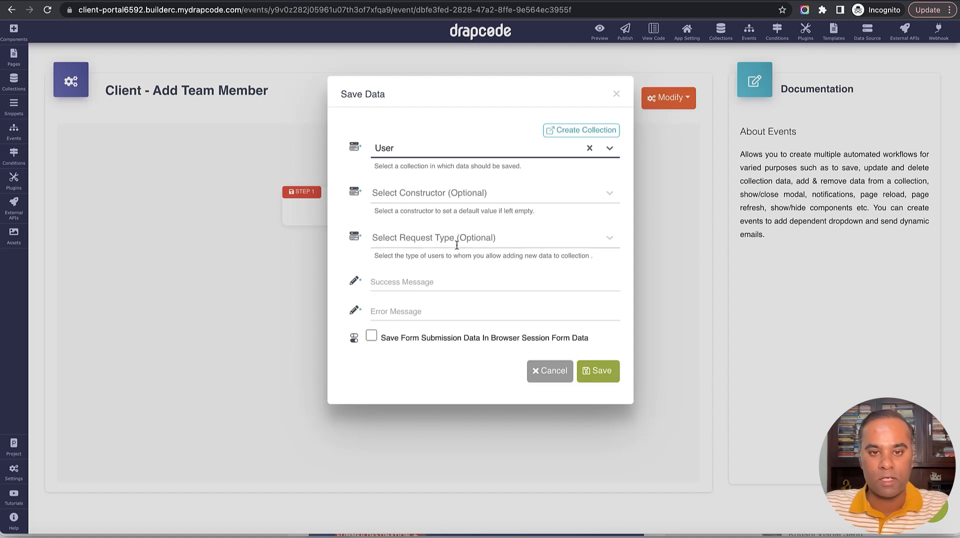
{"action": "left_click", "coordinate": [456, 281]}
{"action": "type", "text": "T"}
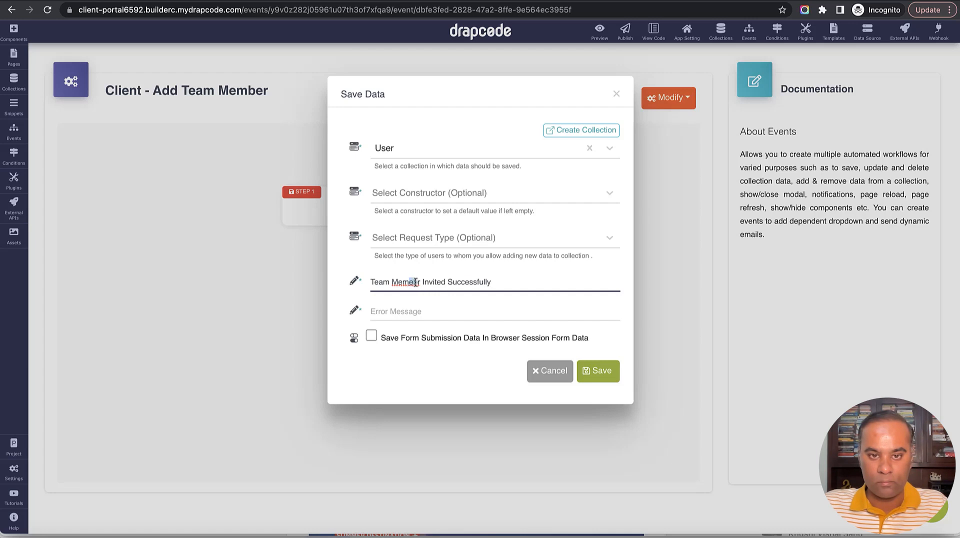
{"action": "type", "text": "ber"}
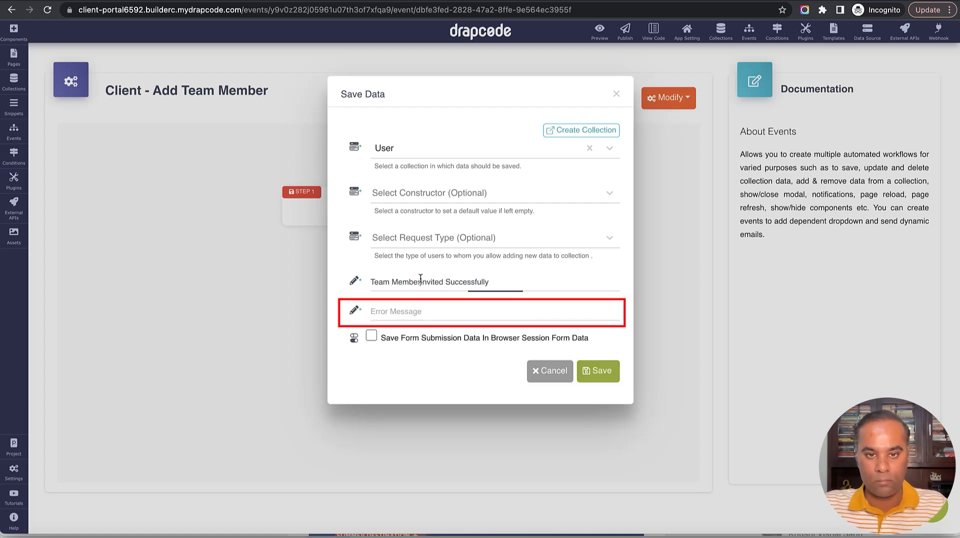
{"action": "left_click", "coordinate": [427, 317]}
{"action": "type", "text": "Error"}
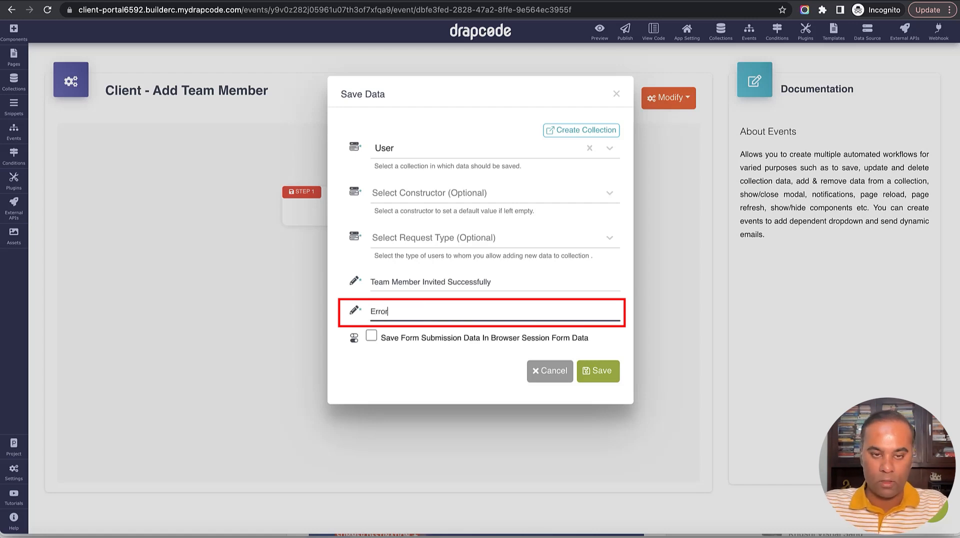
{"action": "left_click", "coordinate": [584, 371]}
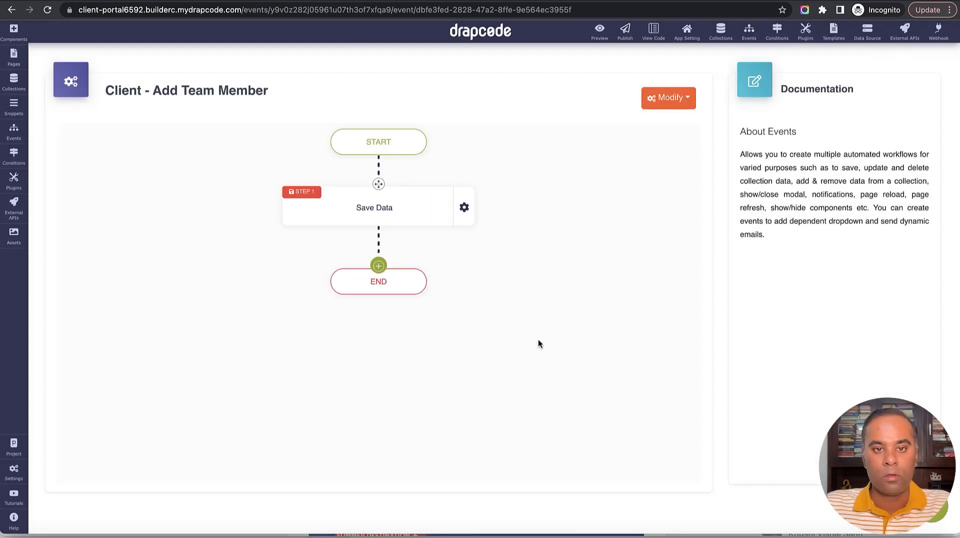
Add a Page Redirect step to Client - Team Members List after the Save Data step.
{"action": "left_click", "coordinate": [378, 265]}
{"action": "mouse_move", "coordinate": [430, 353]}
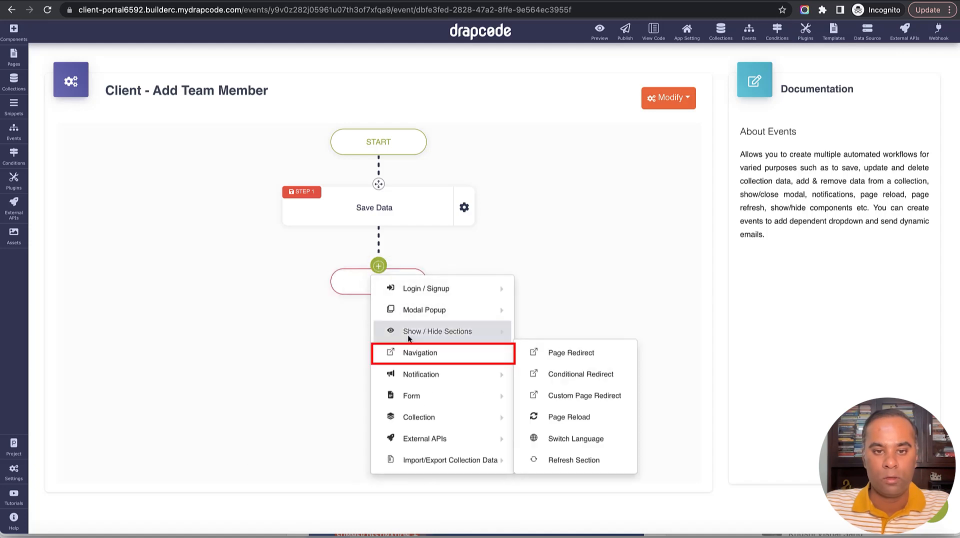
{"action": "left_click", "coordinate": [548, 352]}
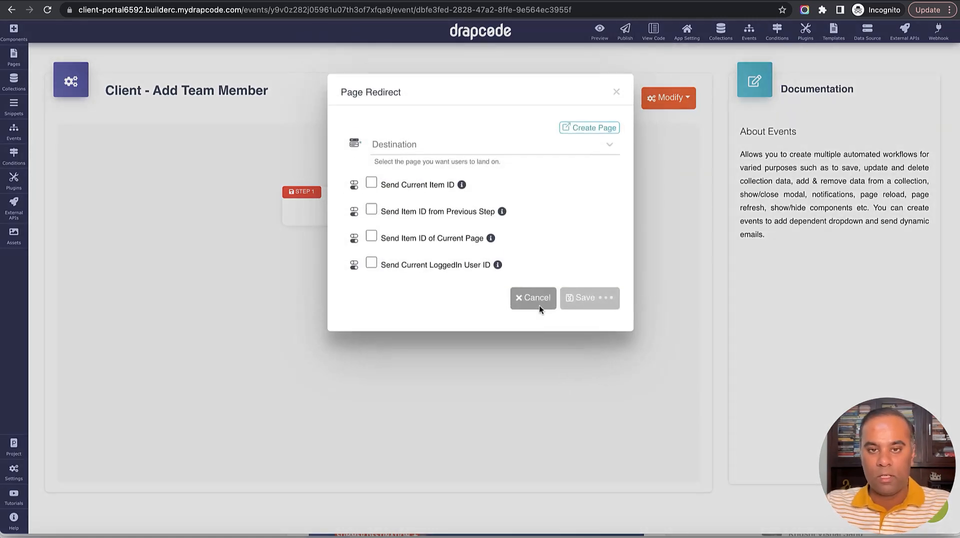
{"action": "left_click", "coordinate": [489, 153]}
{"action": "scroll", "coordinate": [493, 213], "scroll_direction": "down", "scroll_amount": 5}
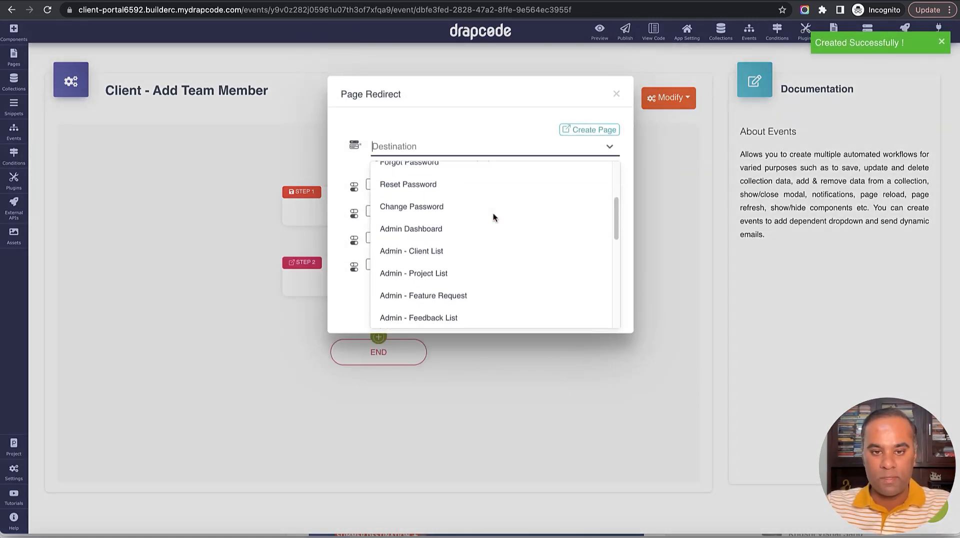
{"action": "scroll", "coordinate": [492, 234], "scroll_direction": "down", "scroll_amount": 3}
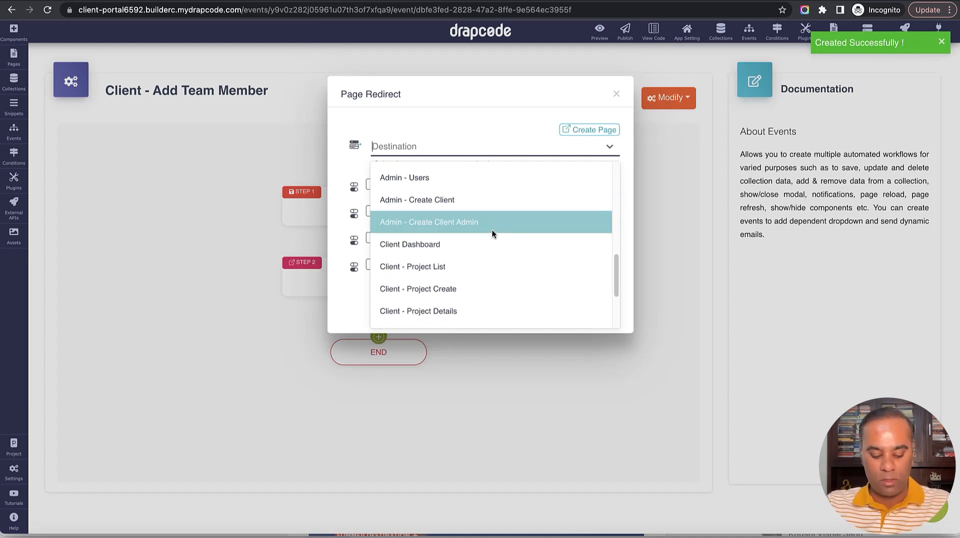
{"action": "type", "text": "Tea"}
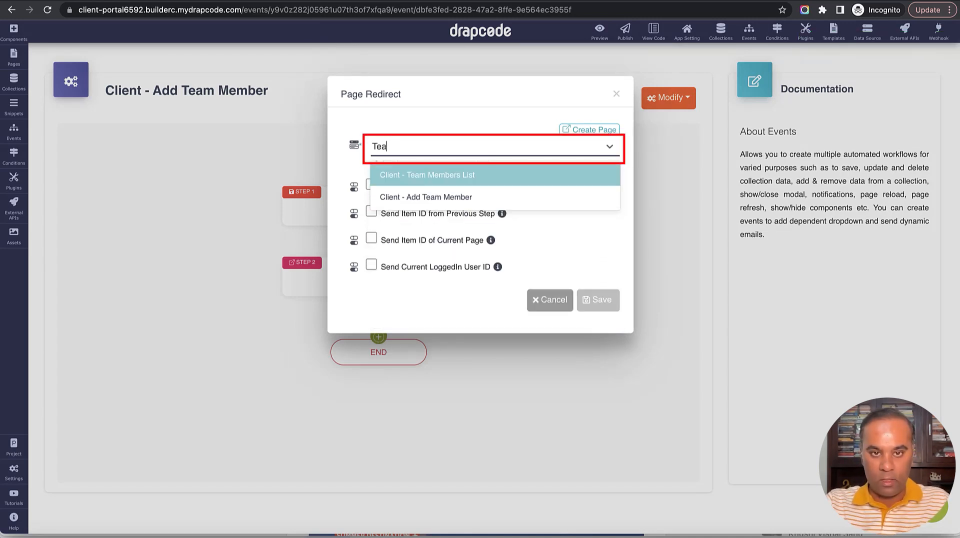
{"action": "left_click", "coordinate": [491, 174]}
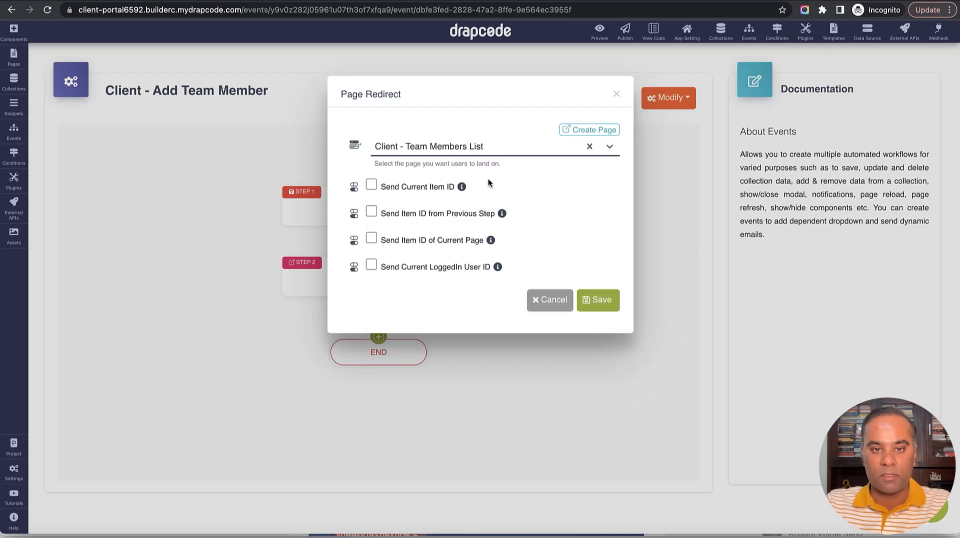
{"action": "left_click", "coordinate": [603, 302]}
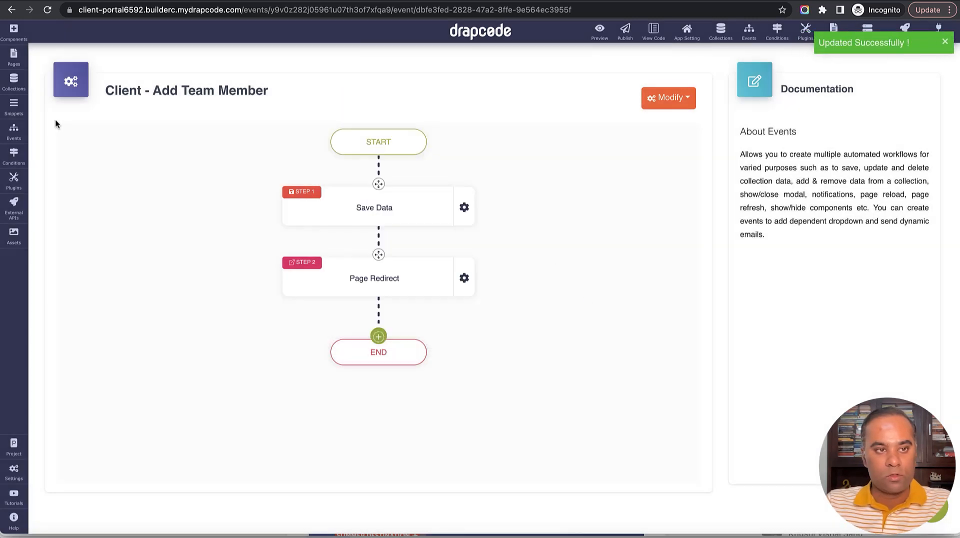
Make the Add Team Member page's User form run the Client - Add Team Member event.
{"action": "left_click", "coordinate": [15, 63]}
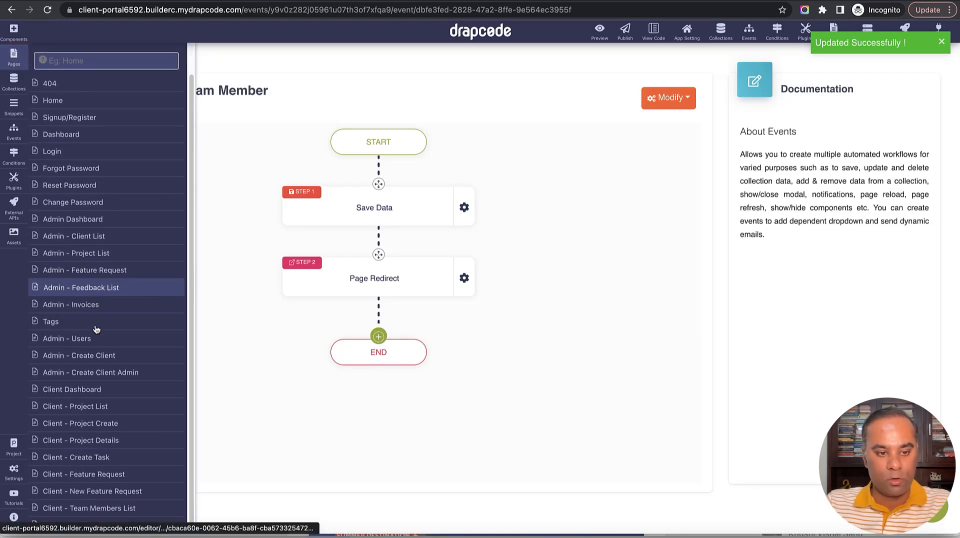
{"action": "left_click", "coordinate": [110, 523]}
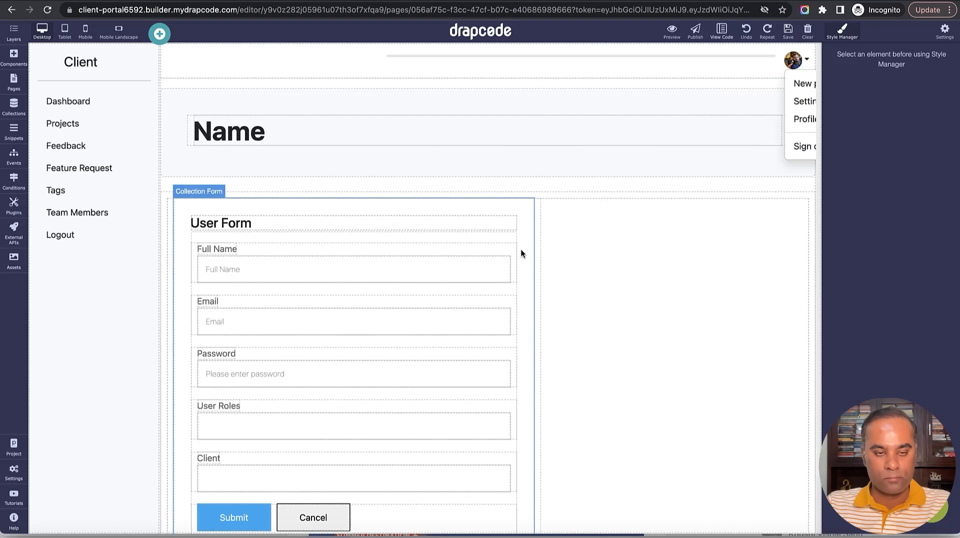
{"action": "left_click", "coordinate": [530, 210]}
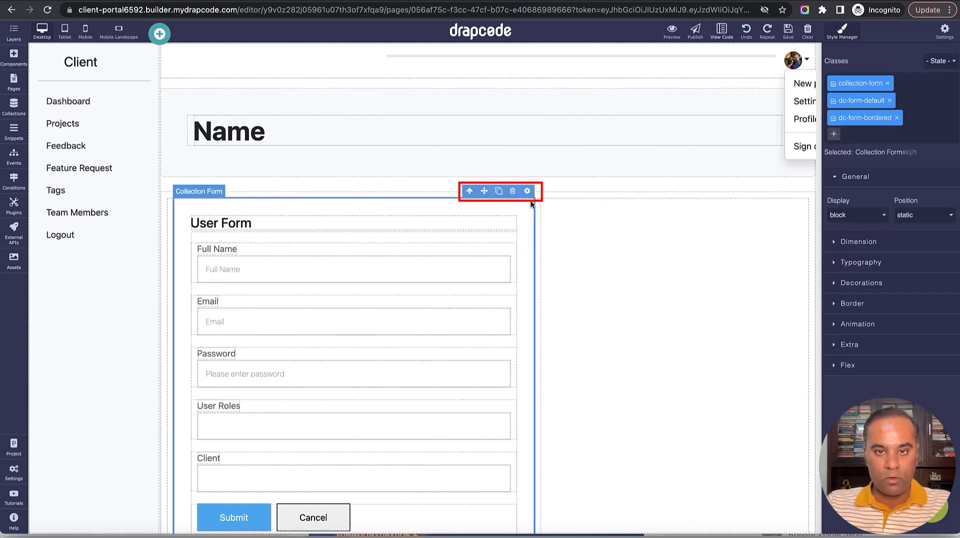
{"action": "left_click", "coordinate": [527, 191]}
{"action": "left_click", "coordinate": [791, 227]}
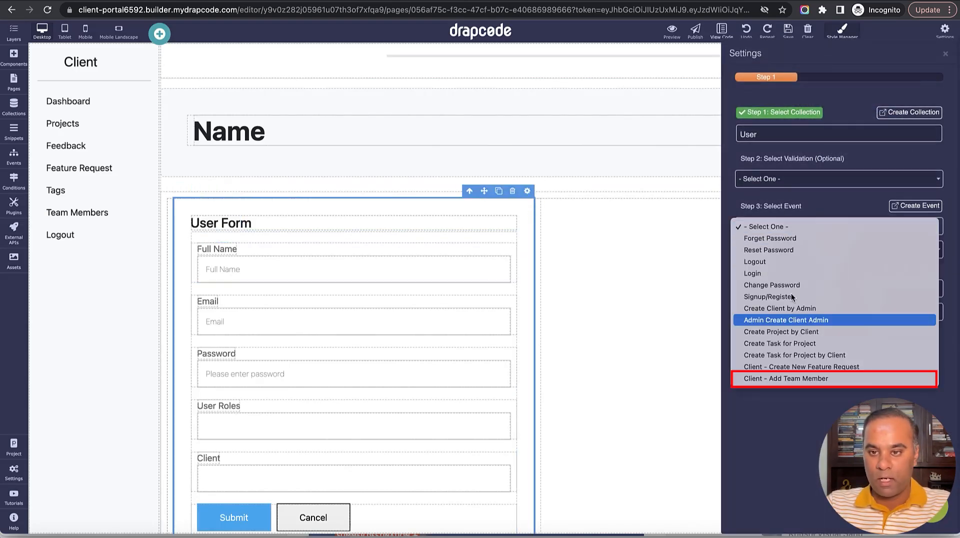
{"action": "left_click", "coordinate": [798, 379]}
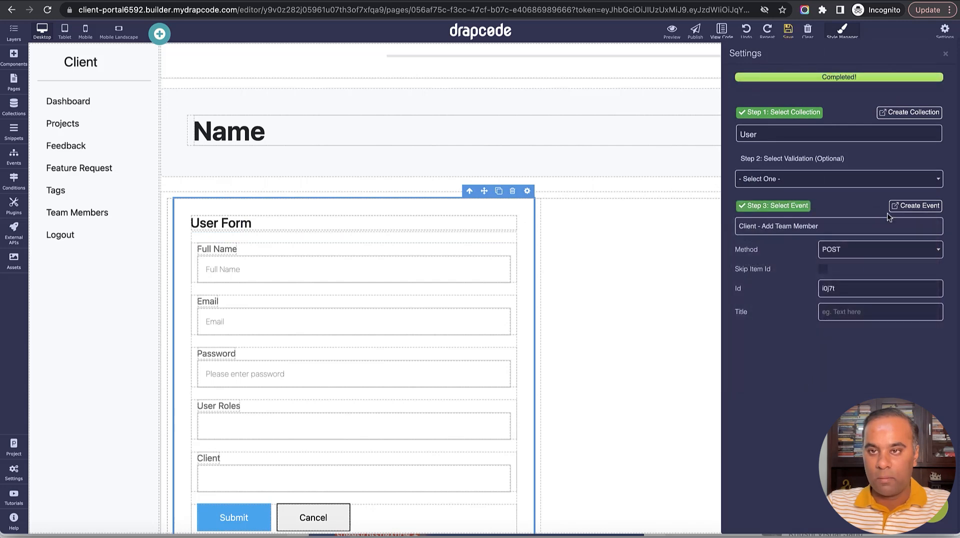
{"action": "left_click", "coordinate": [945, 53]}
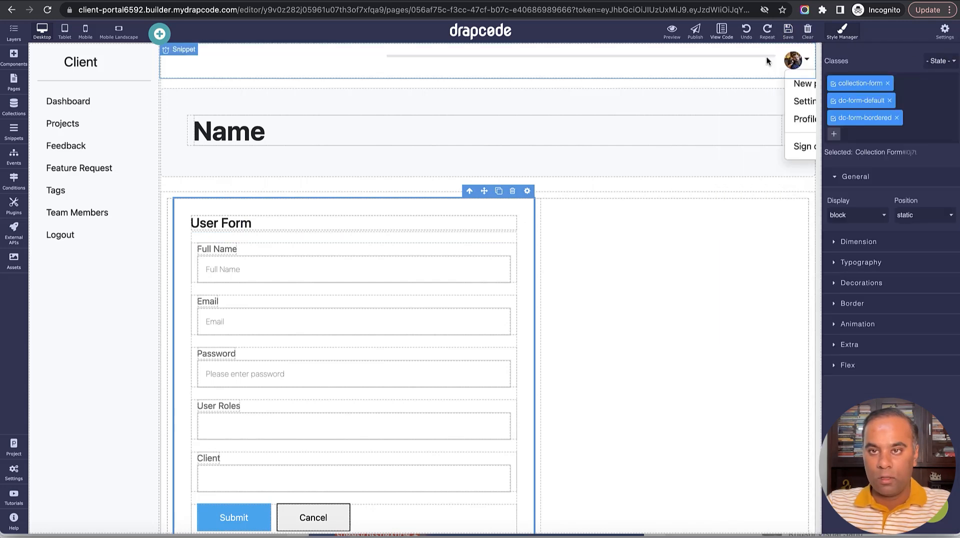
Inspect the Client dropdown field's settings and check that its name is client.
{"action": "scroll", "coordinate": [446, 284], "scroll_direction": "down", "scroll_amount": 2}
{"action": "left_click", "coordinate": [422, 416]}
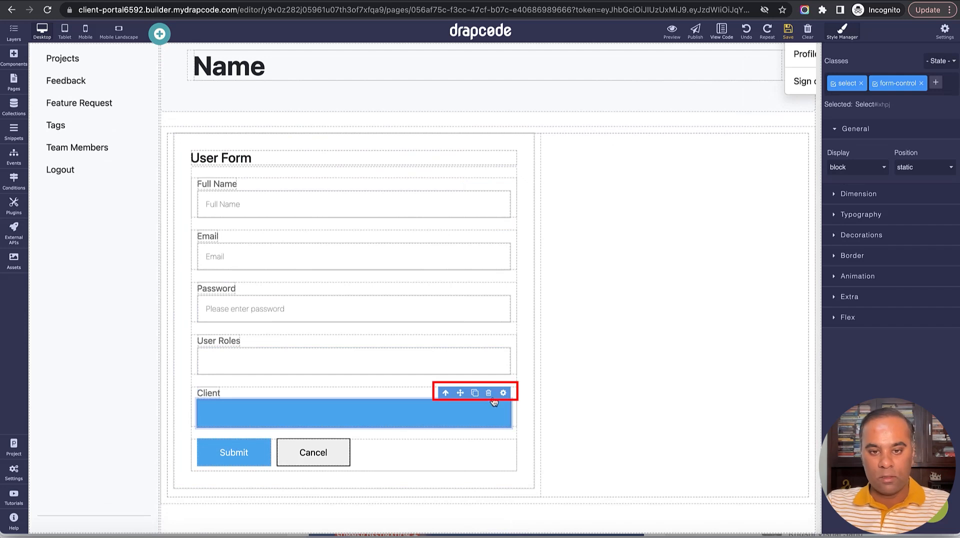
{"action": "left_click", "coordinate": [503, 393]}
{"action": "double_click", "coordinate": [863, 171]}
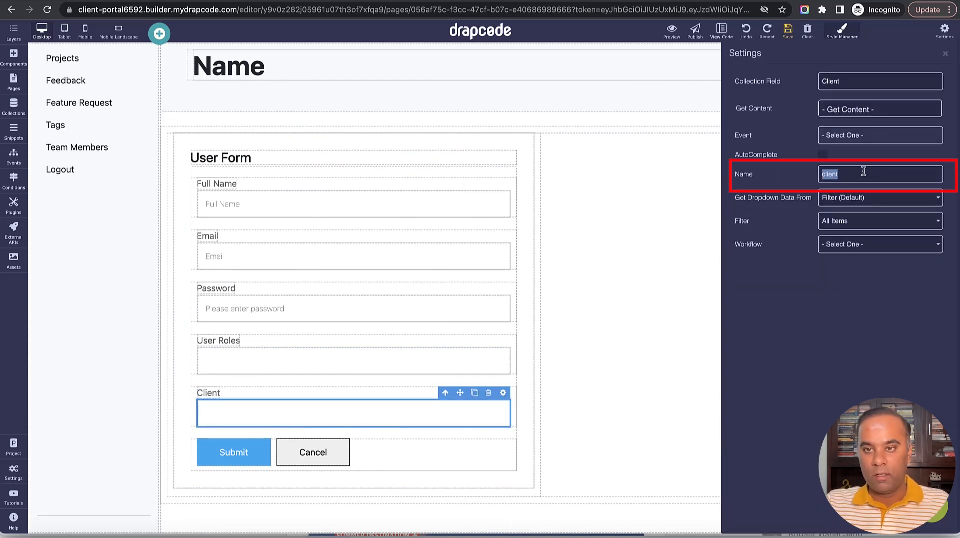
{"action": "left_click", "coordinate": [945, 54]}
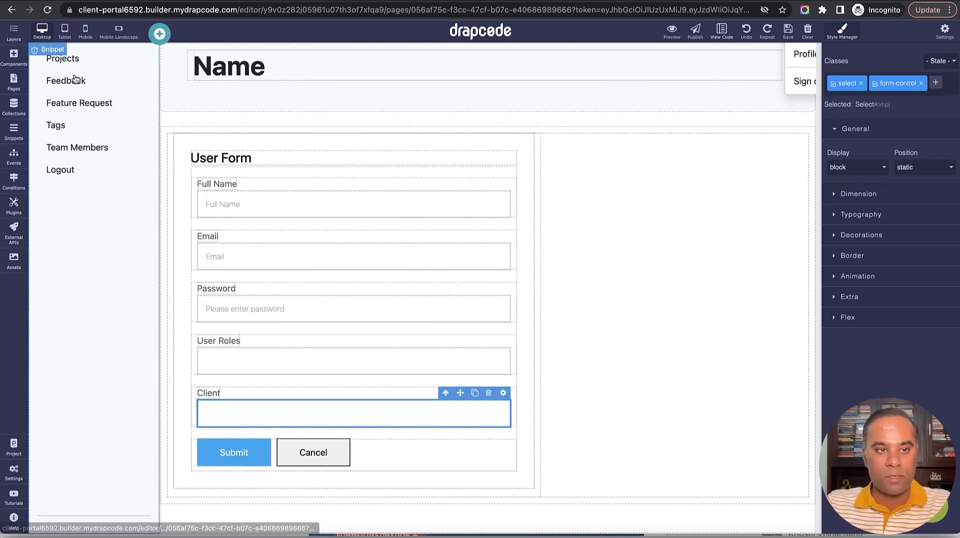
Search Components for 'inp', place an Input below the Client dropdown, and rename it client.
{"action": "left_click", "coordinate": [14, 57]}
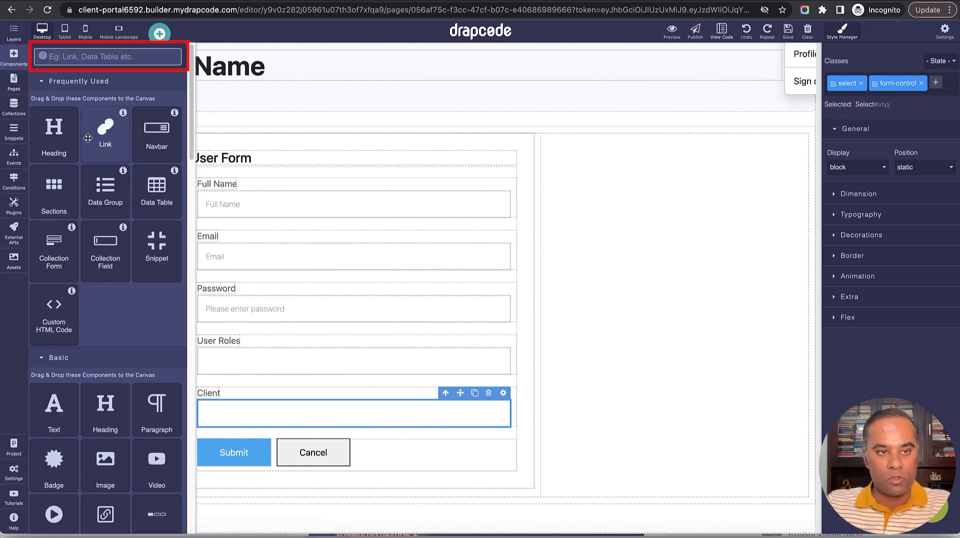
{"action": "left_click", "coordinate": [108, 59]}
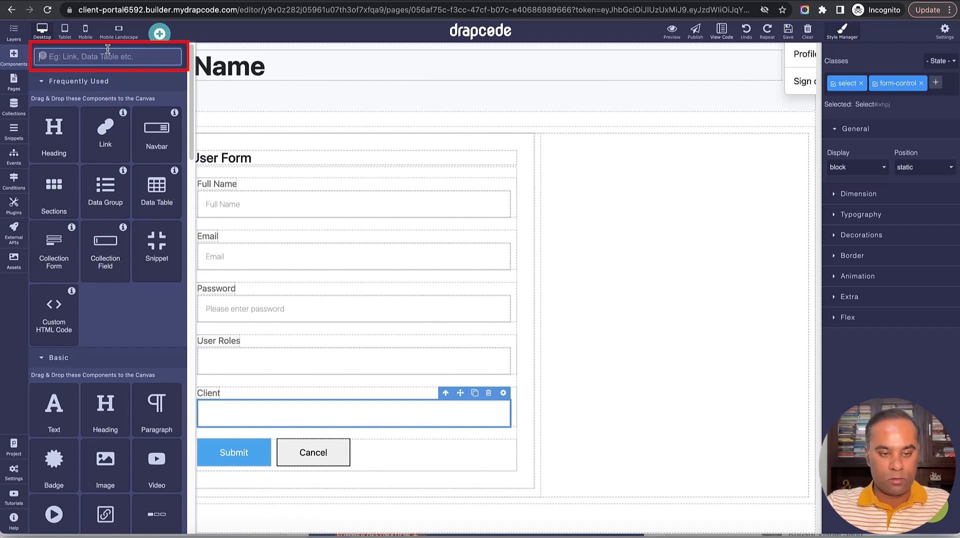
{"action": "type", "text": "inpu"}
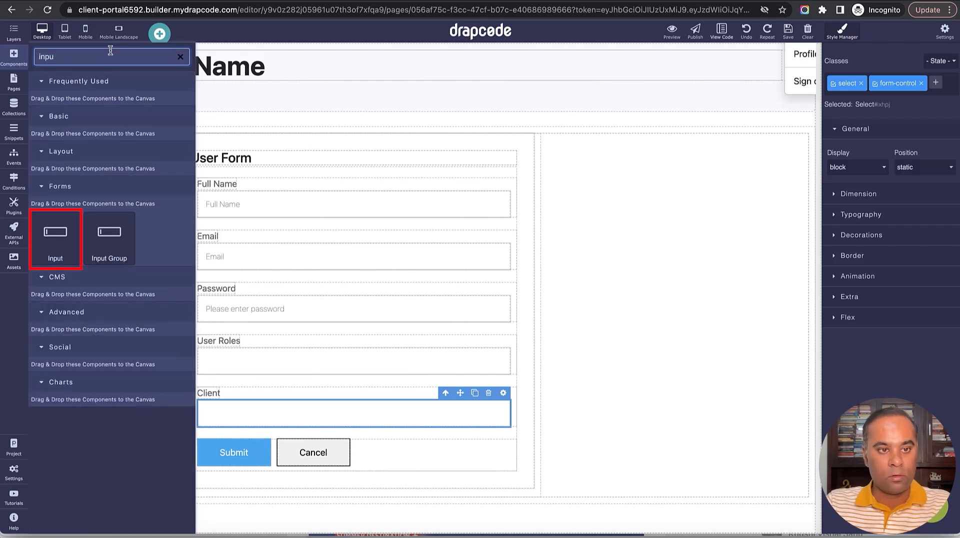
{"action": "left_click_drag", "start_coordinate": [55, 235], "coordinate": [502, 382]}
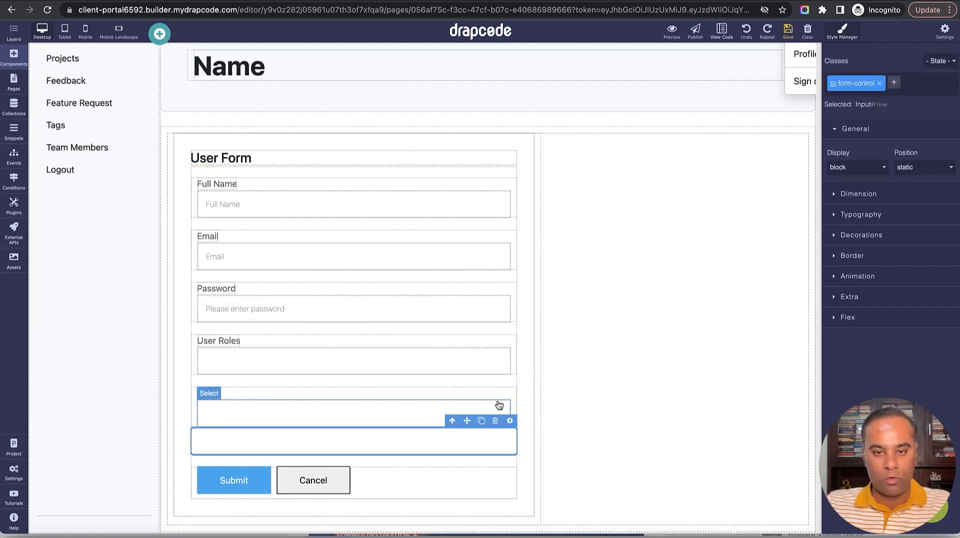
{"action": "left_click", "coordinate": [509, 420]}
{"action": "double_click", "coordinate": [855, 160]}
{"action": "type", "text": "client"}
Leave the new client input's Get Content source cleared, with no value set.
{"action": "left_click", "coordinate": [863, 109]}
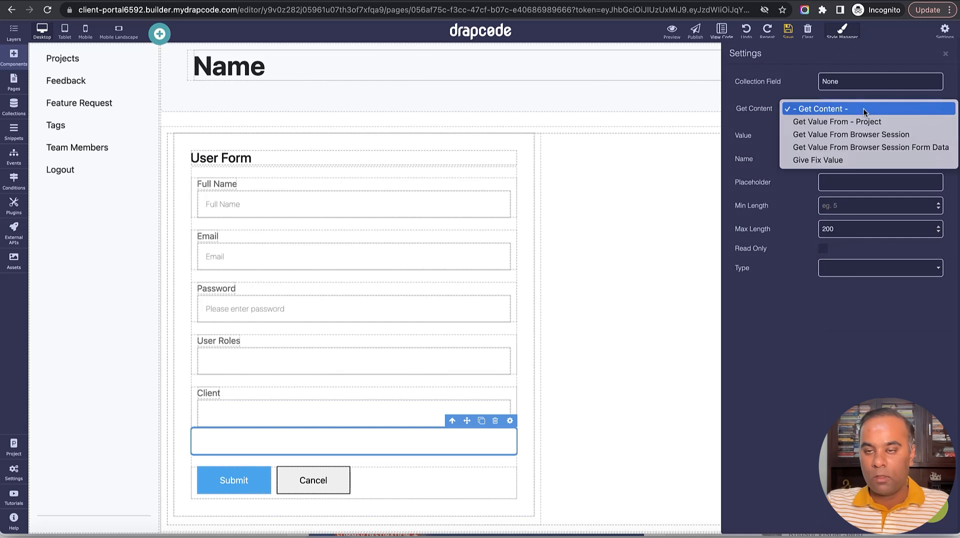
{"action": "key", "text": "Escape"}
{"action": "left_click", "coordinate": [867, 122]}
{"action": "left_click", "coordinate": [866, 114]}
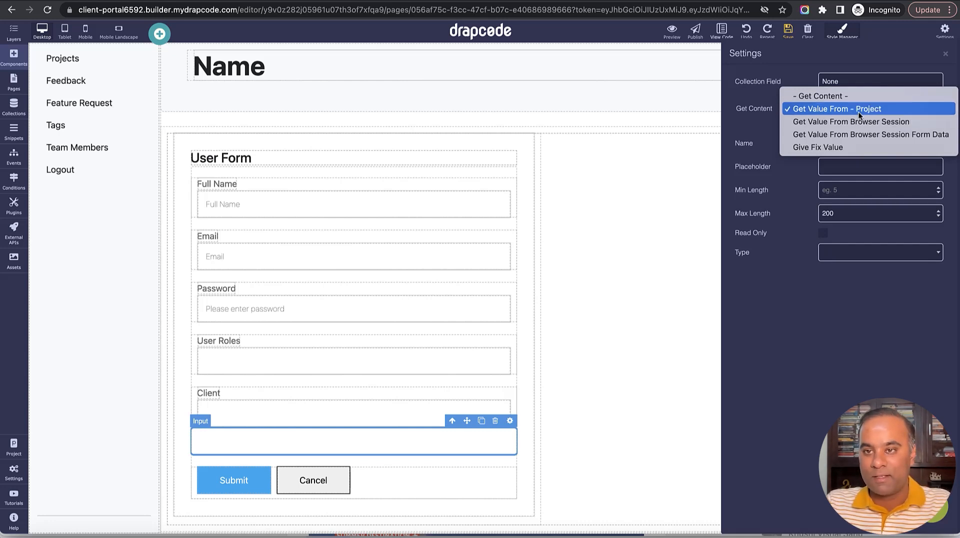
{"action": "left_click", "coordinate": [876, 66]}
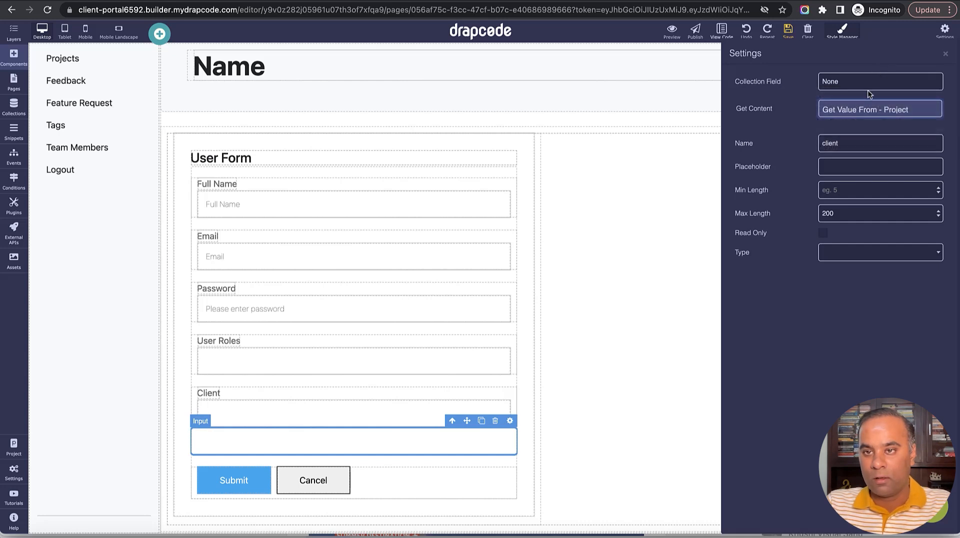
{"action": "left_click", "coordinate": [945, 56]}
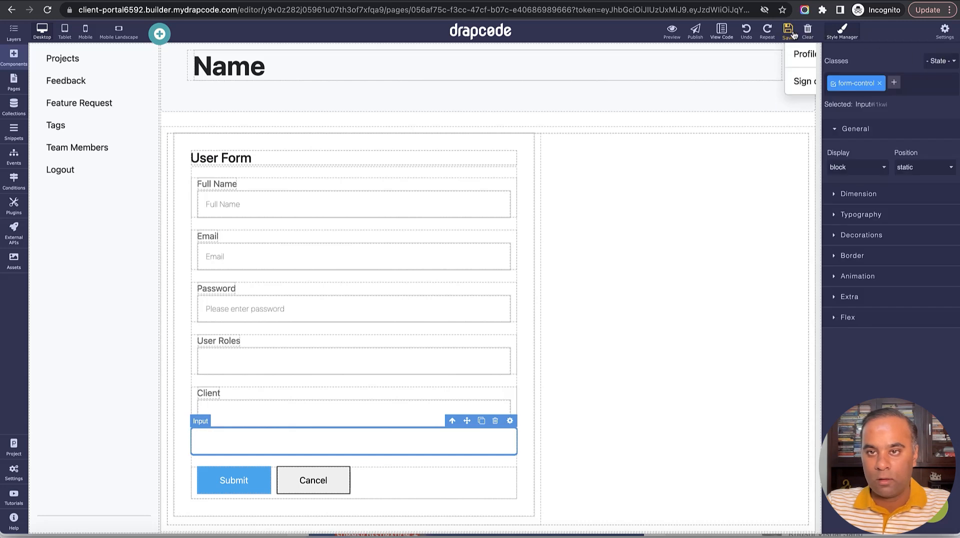
{"action": "left_click", "coordinate": [509, 420]}
{"action": "left_click", "coordinate": [860, 112]}
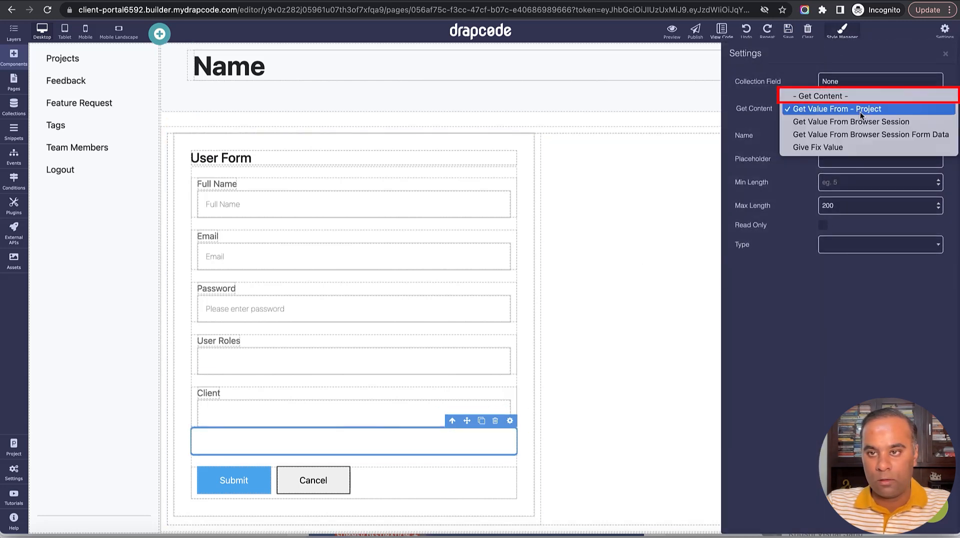
{"action": "left_click", "coordinate": [860, 96]}
{"action": "left_click", "coordinate": [861, 111]}
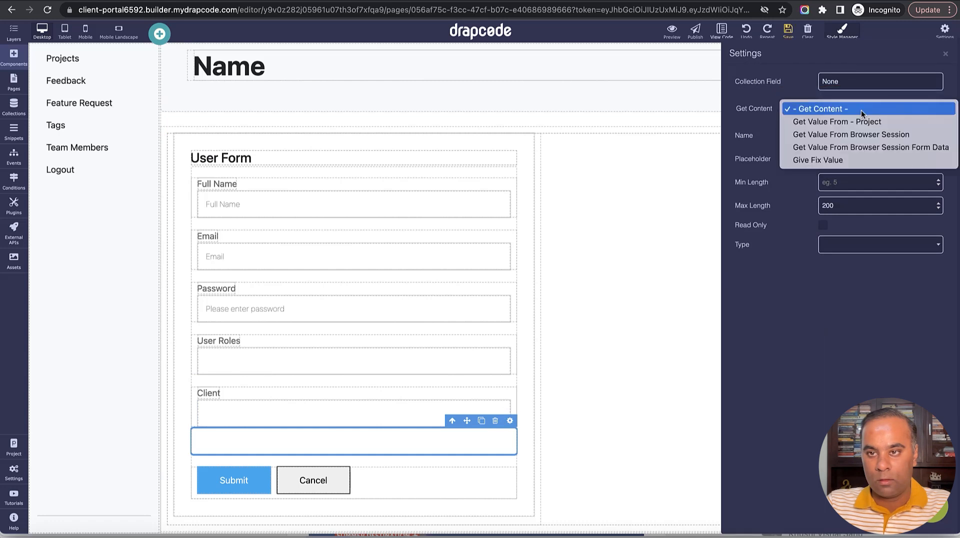
{"action": "left_click", "coordinate": [861, 110]}
{"action": "left_click", "coordinate": [944, 53]}
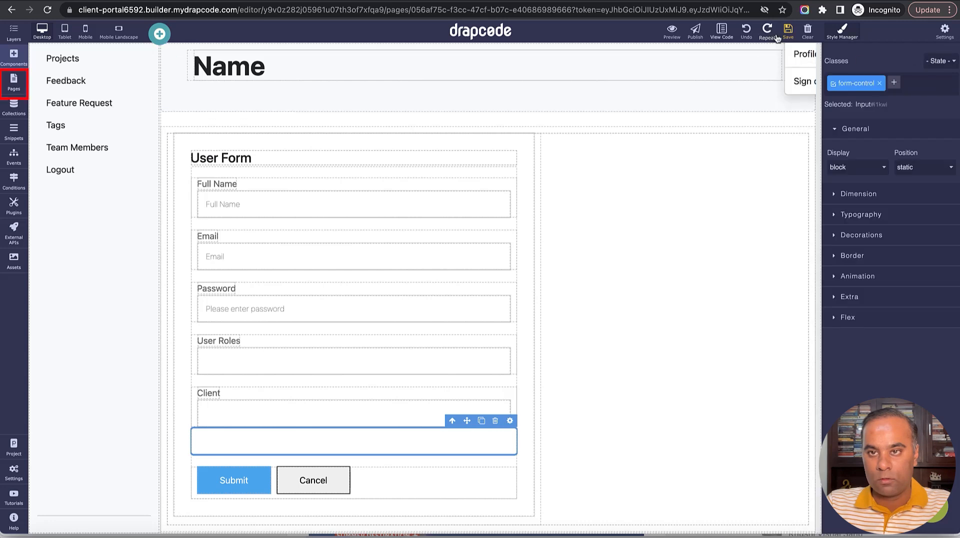
Remove the Project collection binding from the Client - Add Team Member page and update its settings.
{"action": "left_click", "coordinate": [14, 81]}
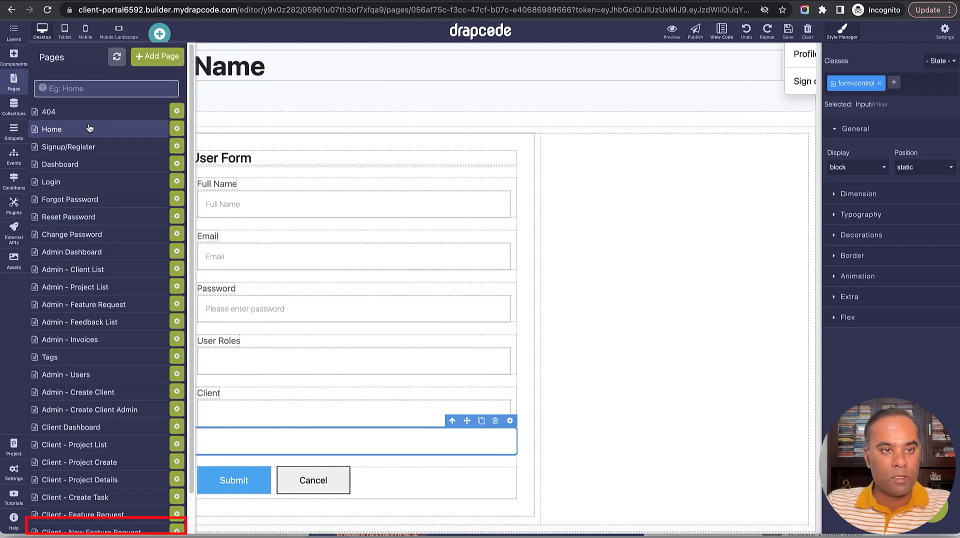
{"action": "scroll", "coordinate": [156, 473], "scroll_direction": "down", "scroll_amount": 1}
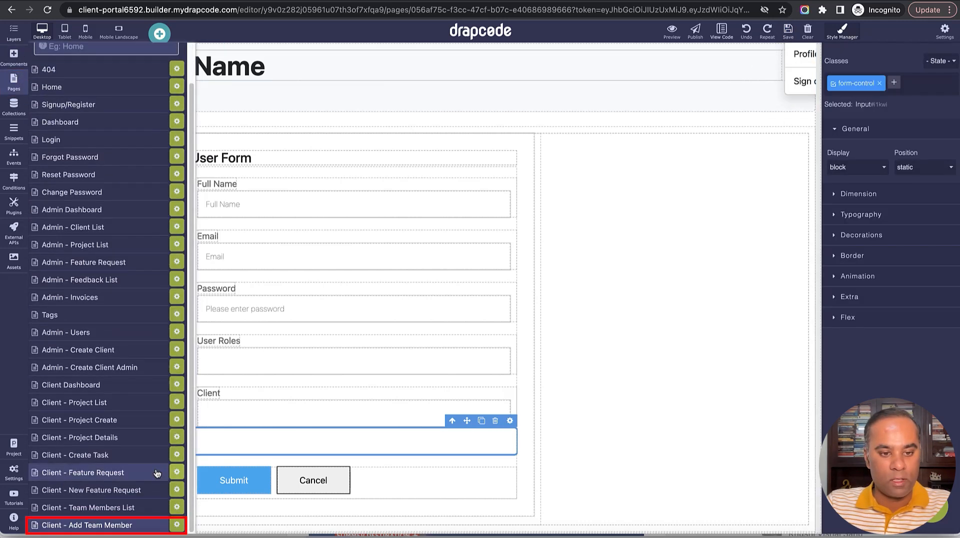
{"action": "left_click", "coordinate": [177, 524]}
{"action": "left_click", "coordinate": [296, 93]}
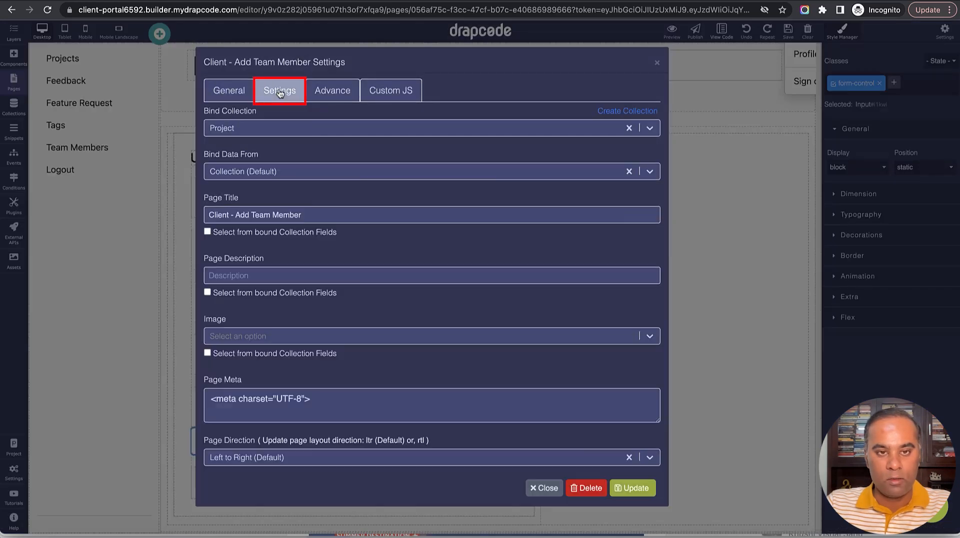
{"action": "left_click", "coordinate": [329, 130]}
{"action": "left_click", "coordinate": [330, 154]}
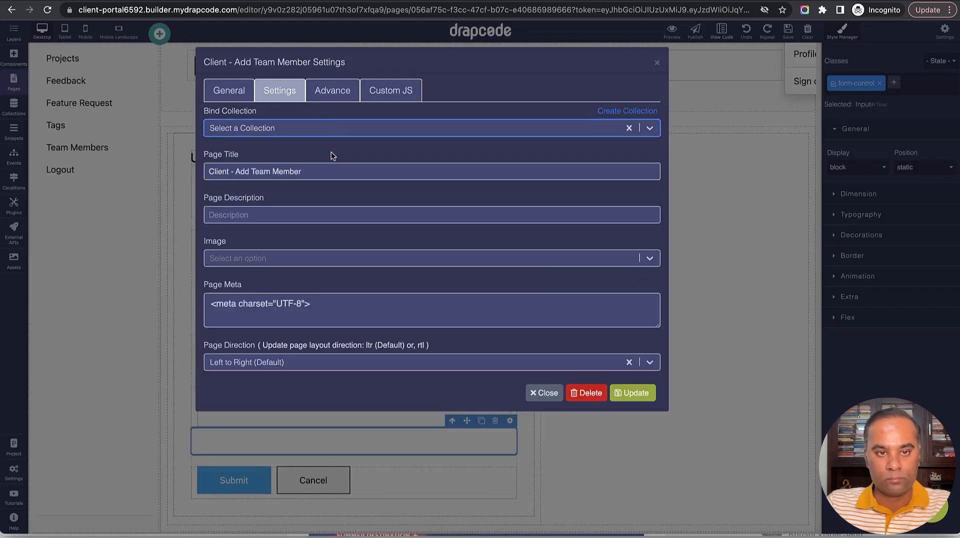
{"action": "left_click", "coordinate": [635, 396]}
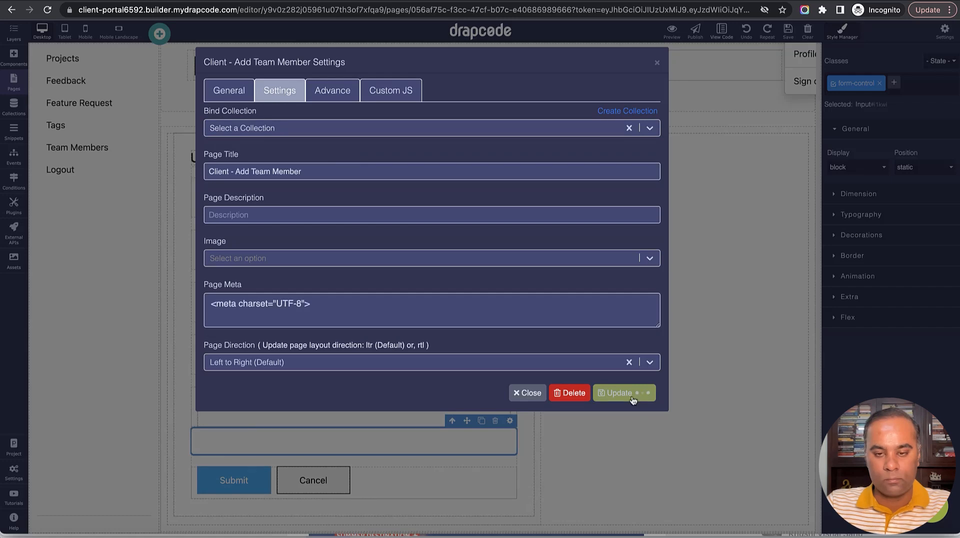
{"action": "left_click", "coordinate": [657, 62]}
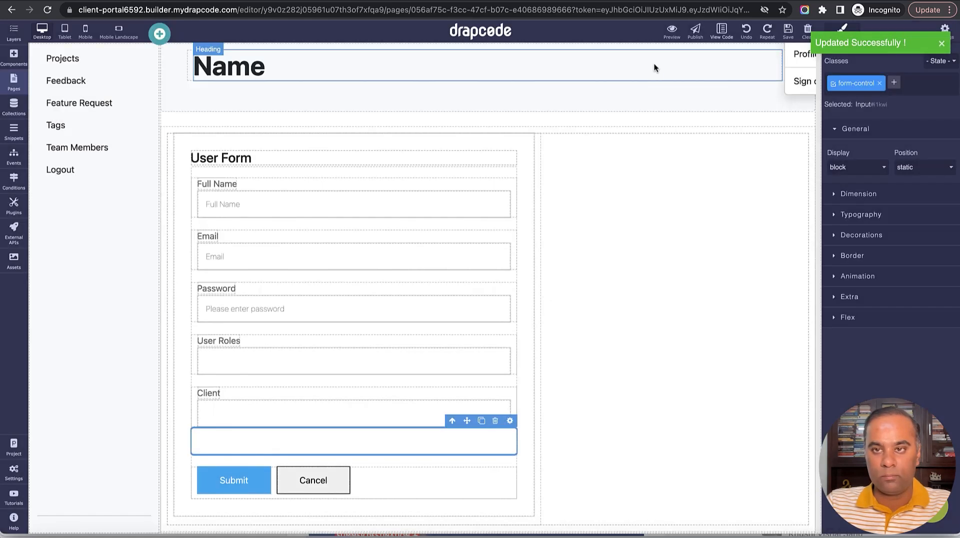
Set the new input's Get Content to Get Value From Logged In User, field Client:Id.
{"action": "left_click", "coordinate": [48, 11]}
{"action": "left_click", "coordinate": [486, 448]}
{"action": "left_click", "coordinate": [510, 421]}
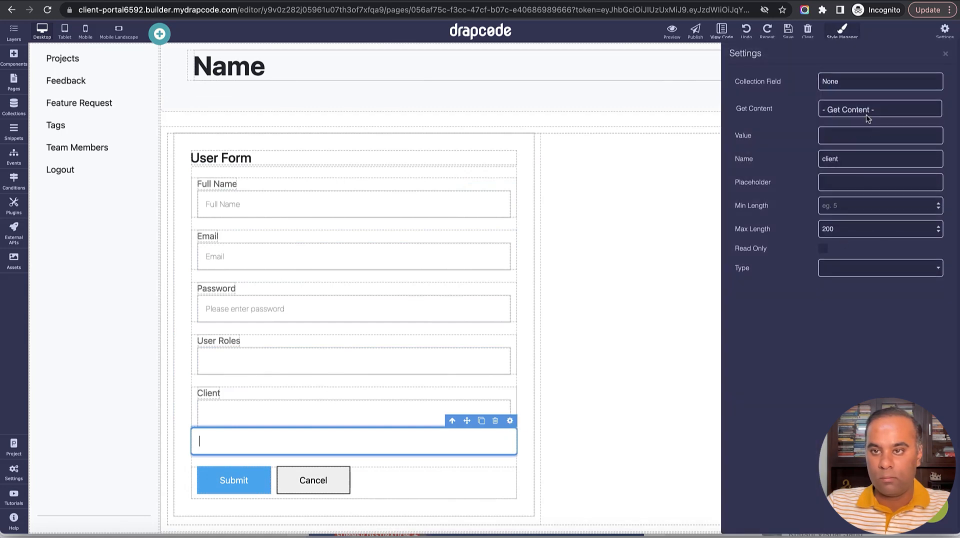
{"action": "left_click", "coordinate": [868, 112]}
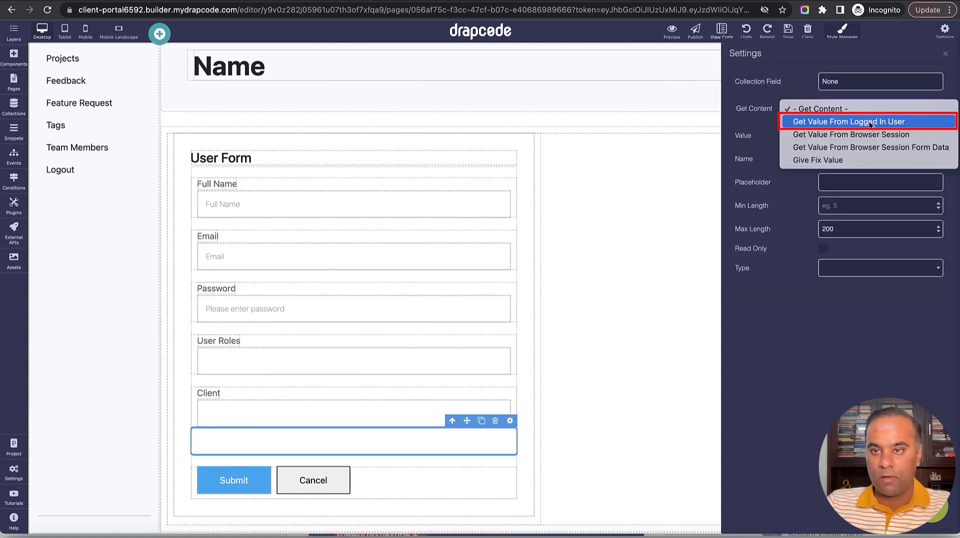
{"action": "left_click", "coordinate": [869, 122]}
{"action": "left_click", "coordinate": [872, 134]}
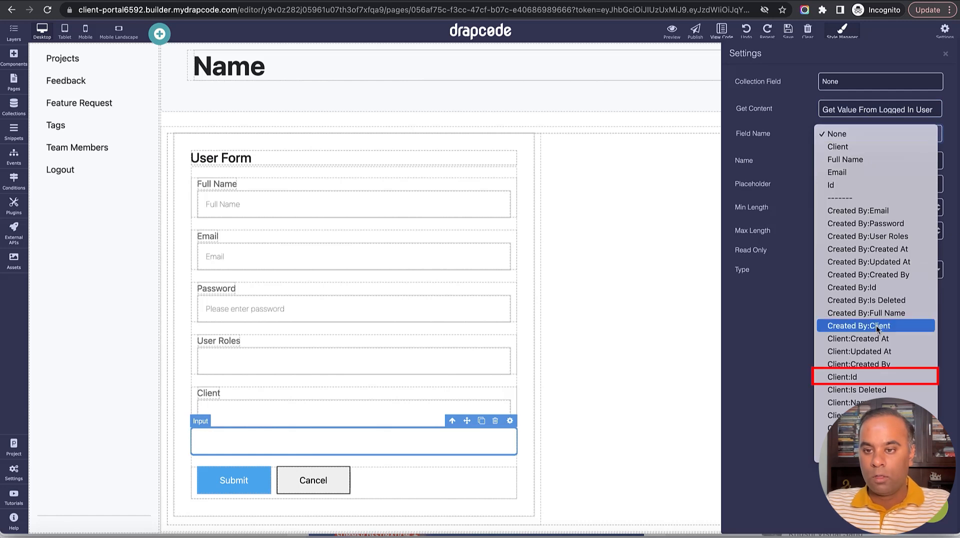
{"action": "left_click", "coordinate": [875, 378]}
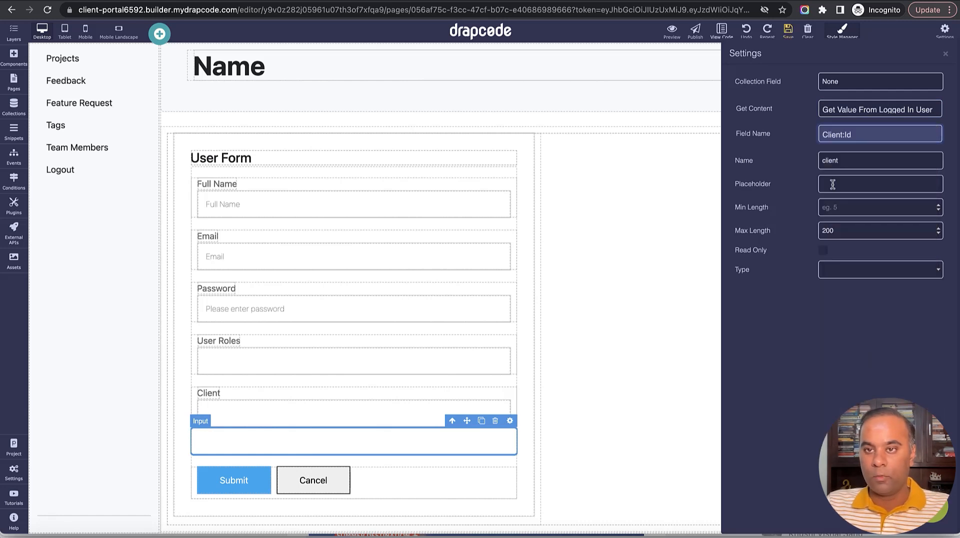
{"action": "left_click", "coordinate": [945, 54]}
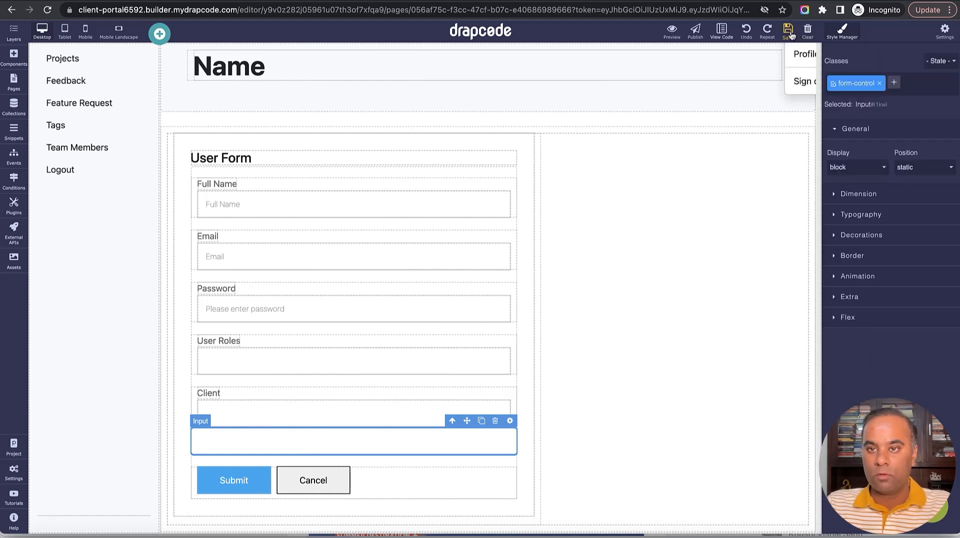
Delete the old Client dropdown field from the User Form and save the page.
{"action": "left_click", "coordinate": [429, 391]}
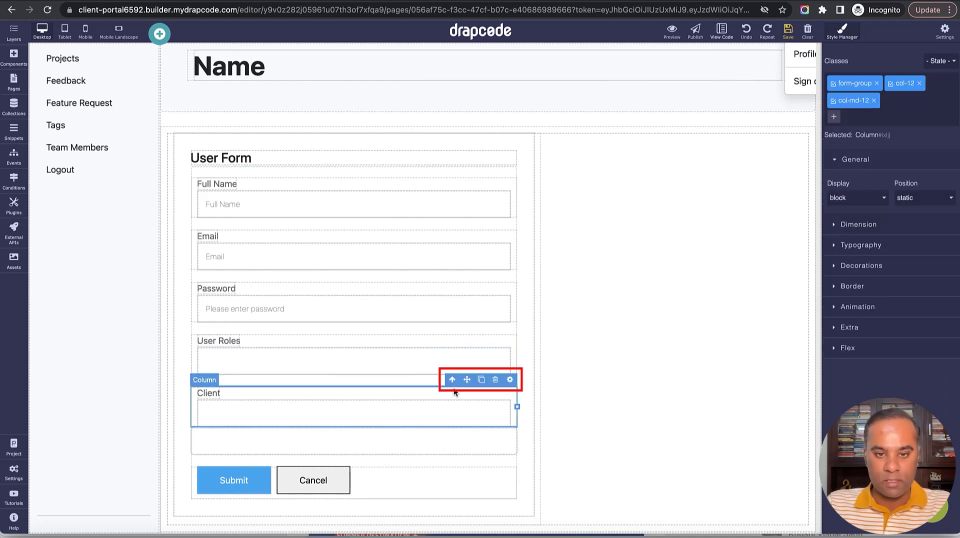
{"action": "left_click", "coordinate": [496, 380]}
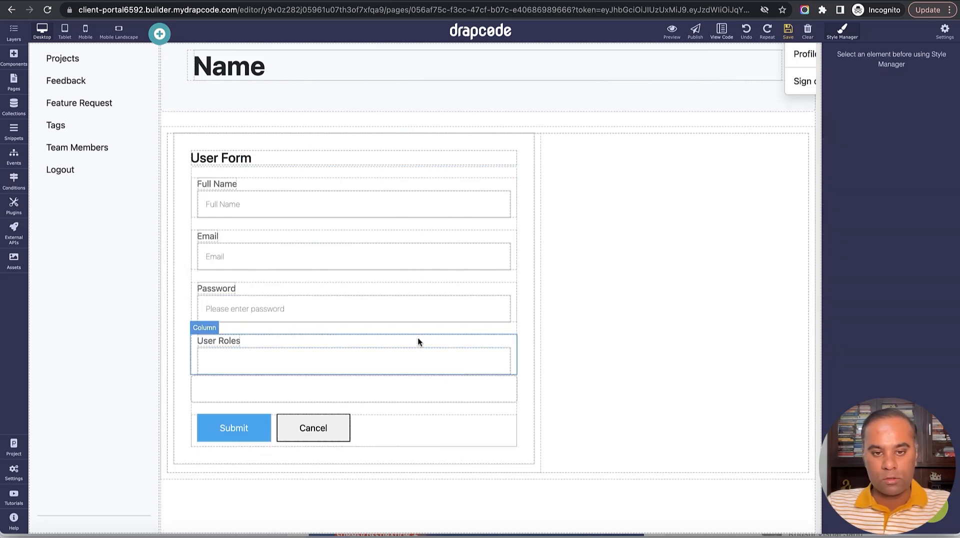
{"action": "left_click", "coordinate": [788, 31]}
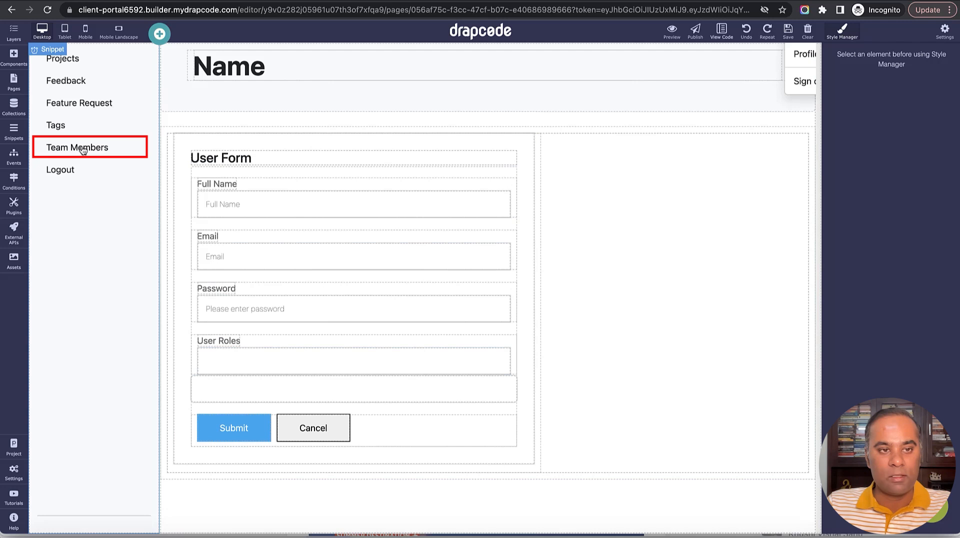
Link the Client Sidebar snippet's Team Members item to Client - Team Members List and save.
{"action": "left_click", "coordinate": [14, 83]}
{"action": "scroll", "coordinate": [77, 340], "scroll_direction": "down", "scroll_amount": 1}
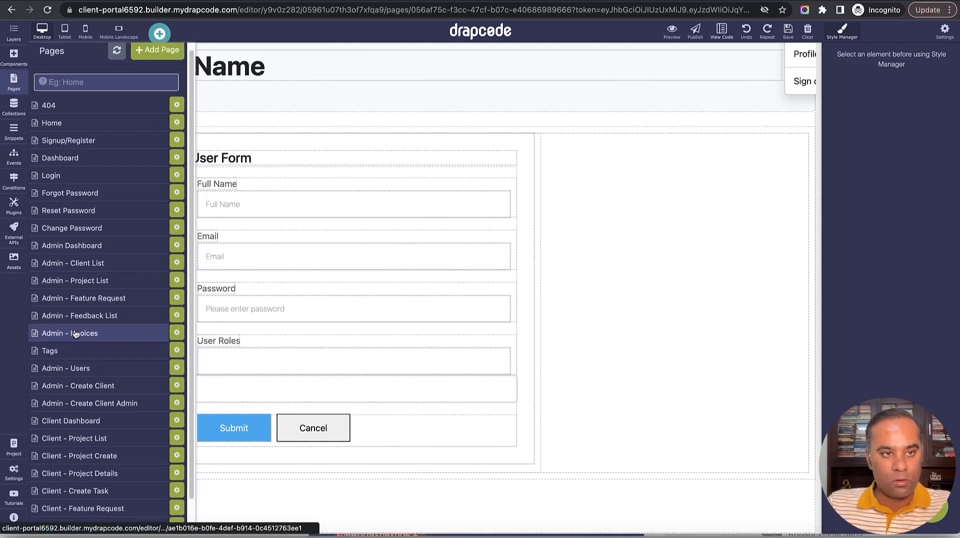
{"action": "left_click", "coordinate": [14, 131]}
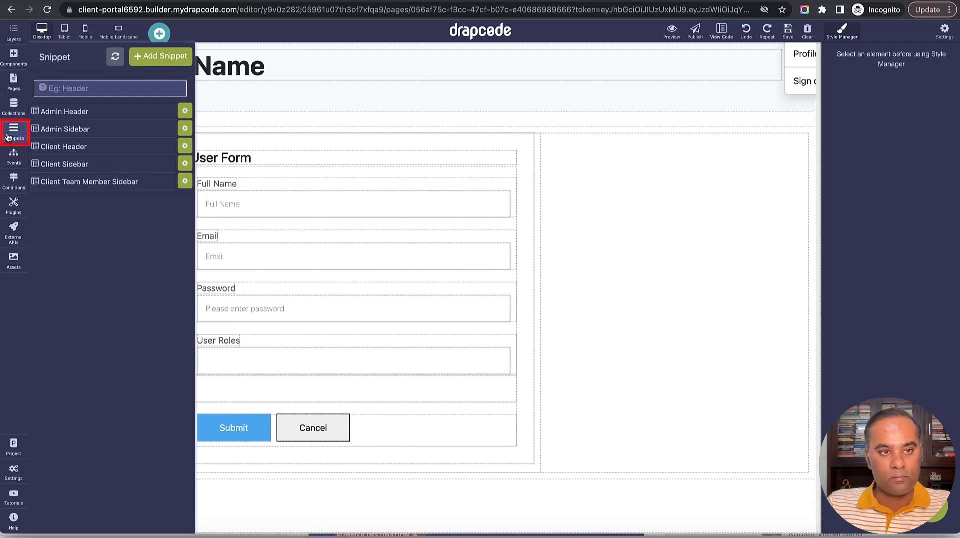
{"action": "left_click", "coordinate": [98, 167]}
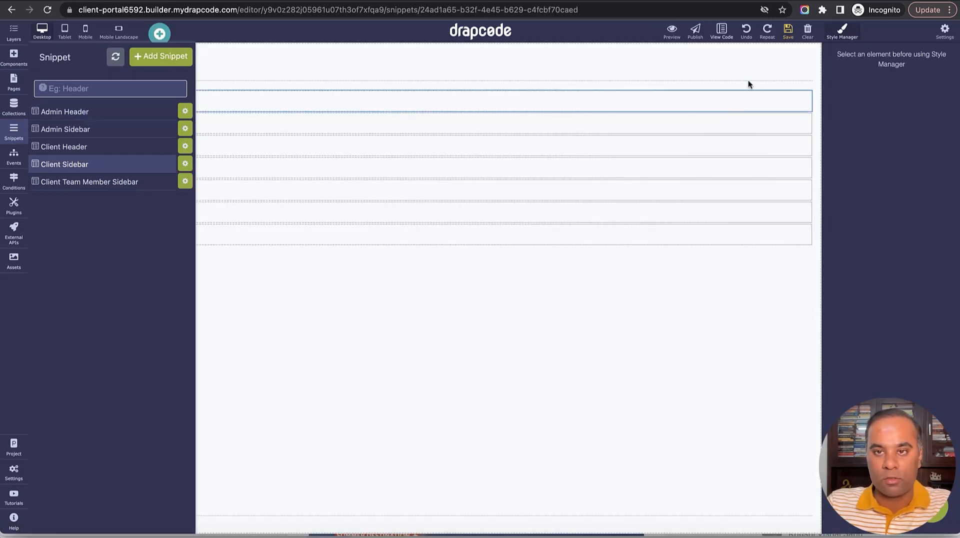
{"action": "left_click", "coordinate": [695, 214]}
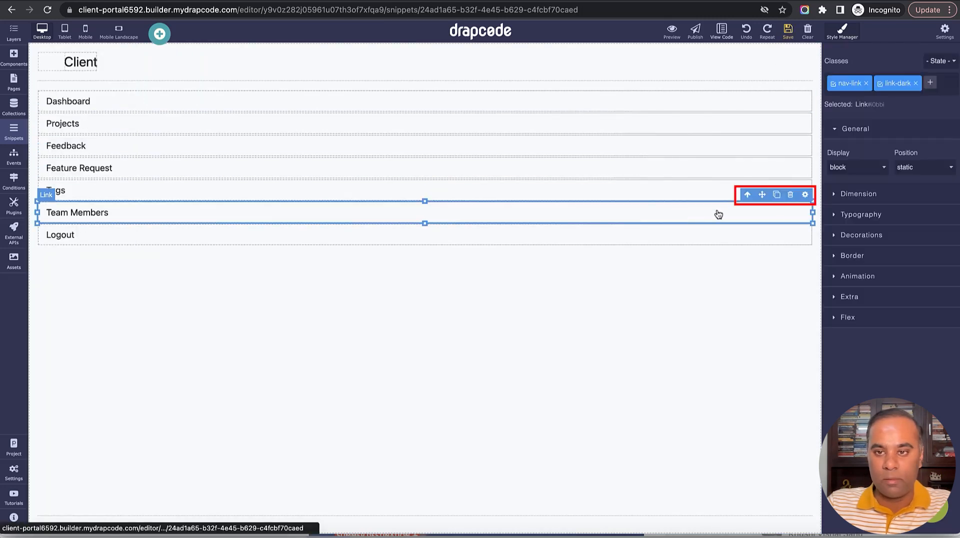
{"action": "left_click", "coordinate": [804, 194]}
{"action": "left_click", "coordinate": [875, 137]}
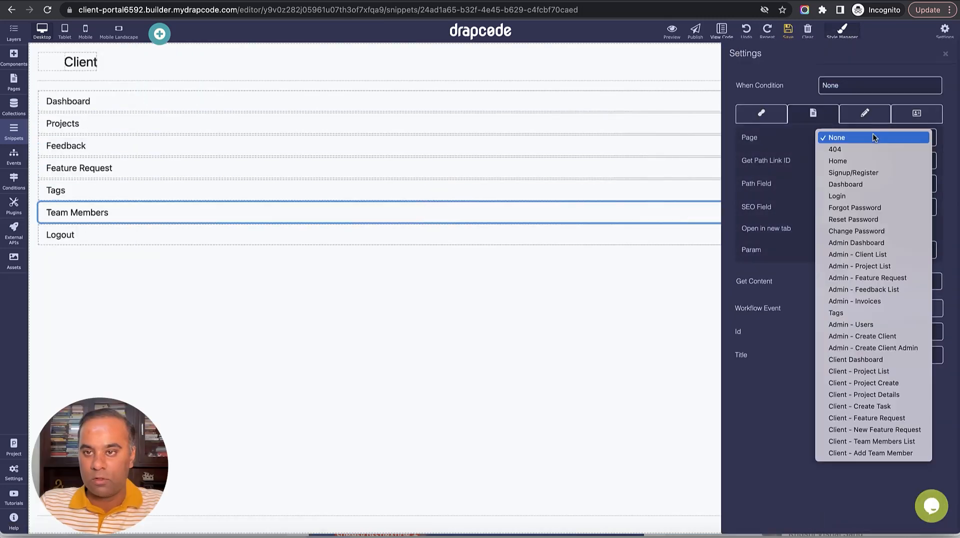
{"action": "left_click", "coordinate": [871, 441]}
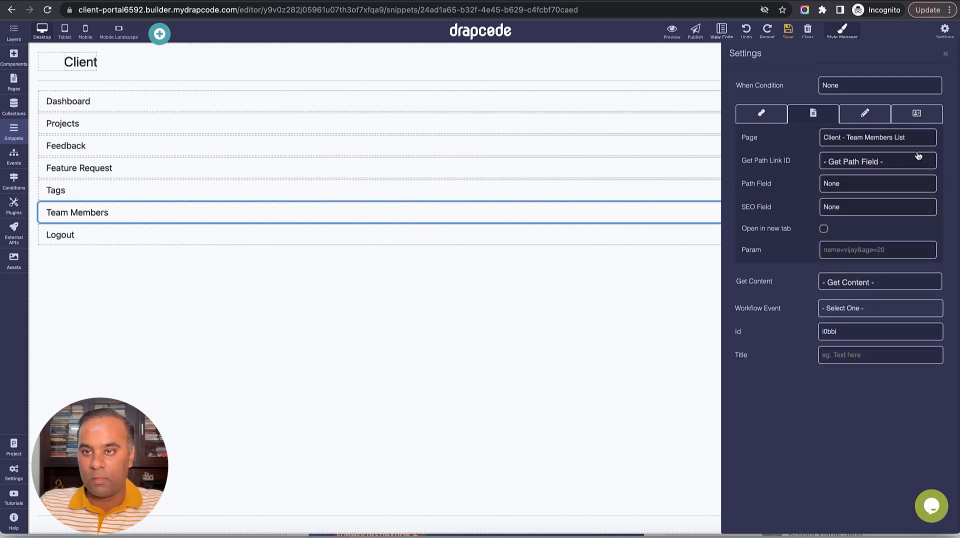
{"action": "left_click", "coordinate": [788, 31]}
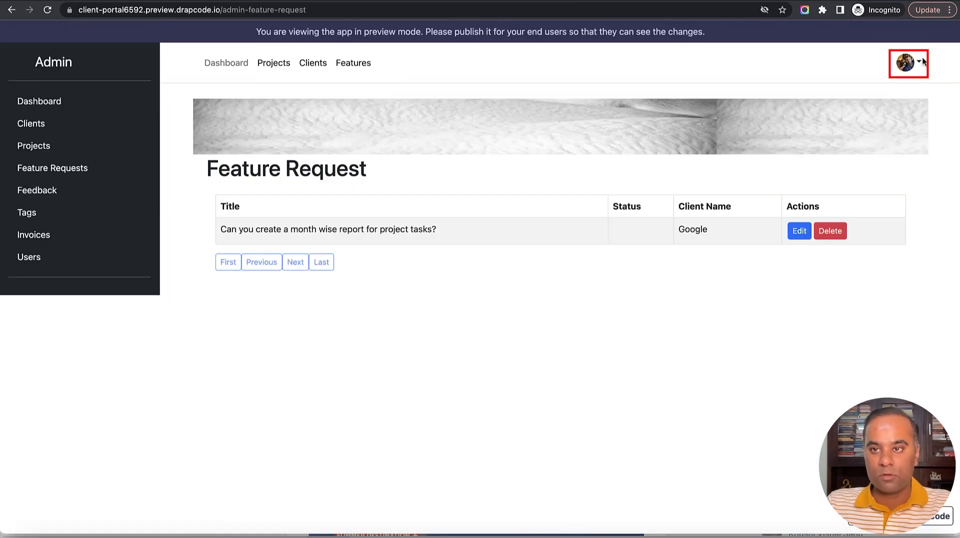
Sign out of the preview and log in with the Google client admin's e-mail and password.
{"action": "left_click", "coordinate": [920, 61]}
{"action": "left_click", "coordinate": [852, 150]}
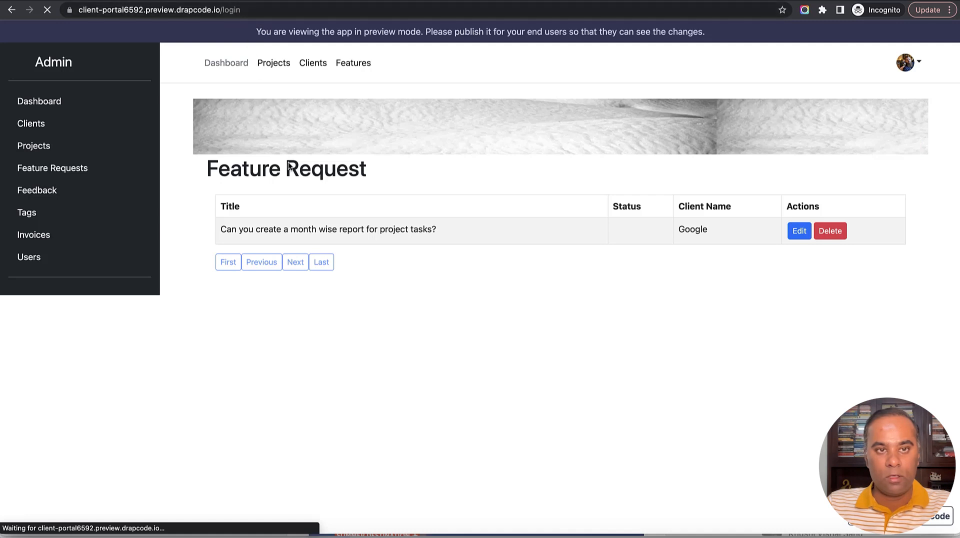
{"action": "left_click", "coordinate": [270, 116]}
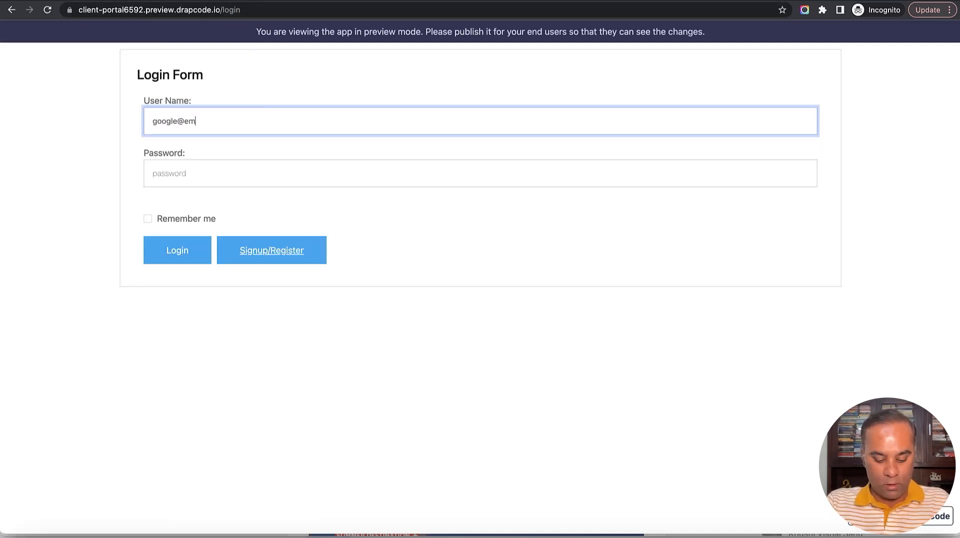
{"action": "key", "text": "Tab"}
{"action": "type", "text": "••"}
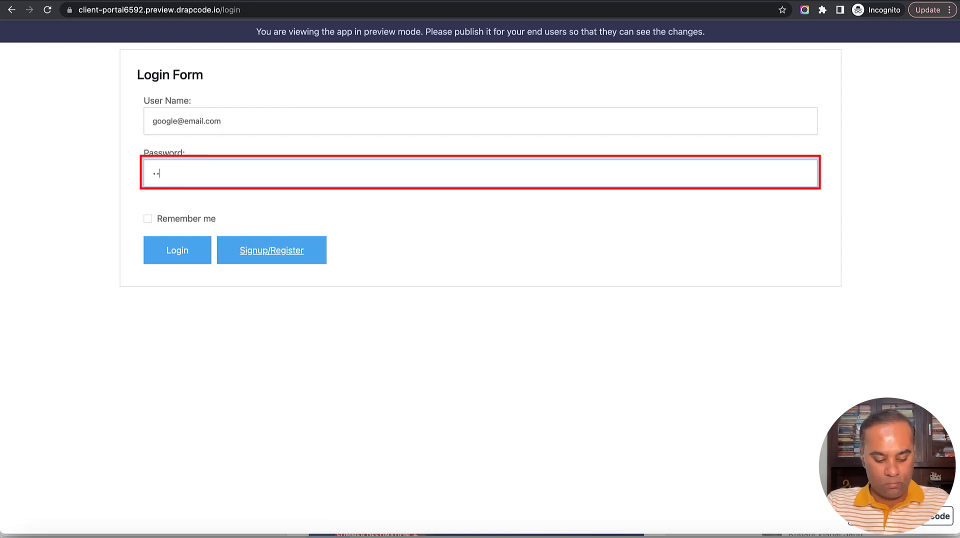
{"action": "key", "text": "Return"}
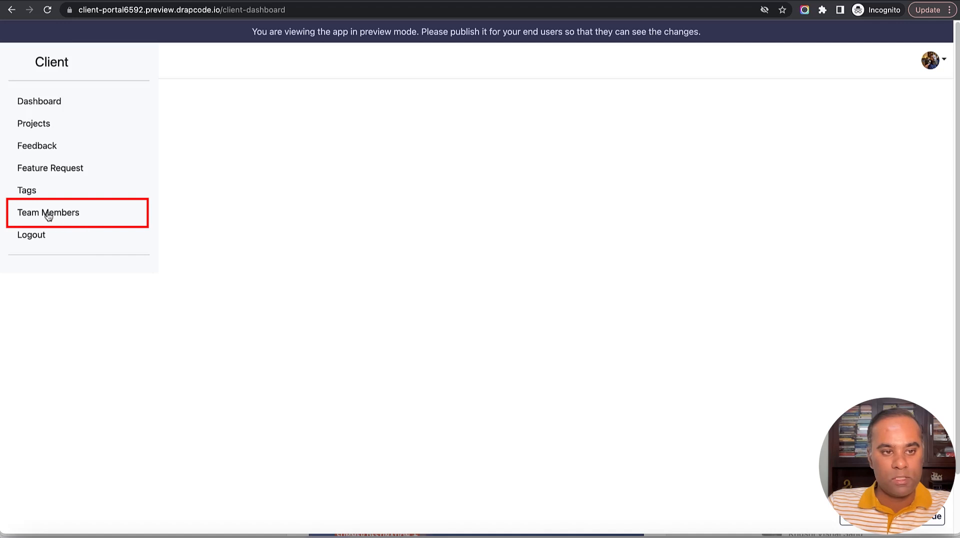
Open Team Members to confirm only Google's two users are listed, then go to builder Collections.
{"action": "left_click", "coordinate": [58, 215]}
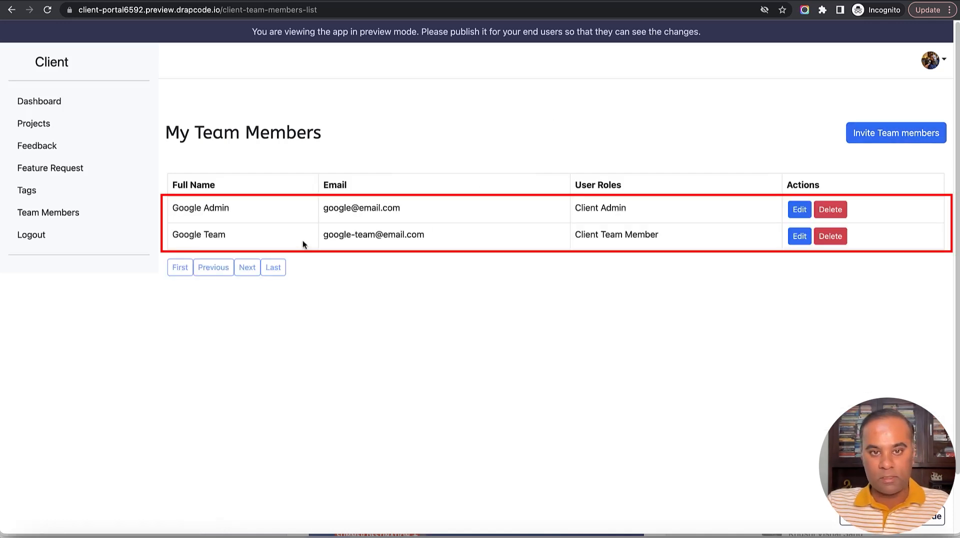
{"action": "left_click_drag", "start_coordinate": [172, 208], "coordinate": [542, 245]}
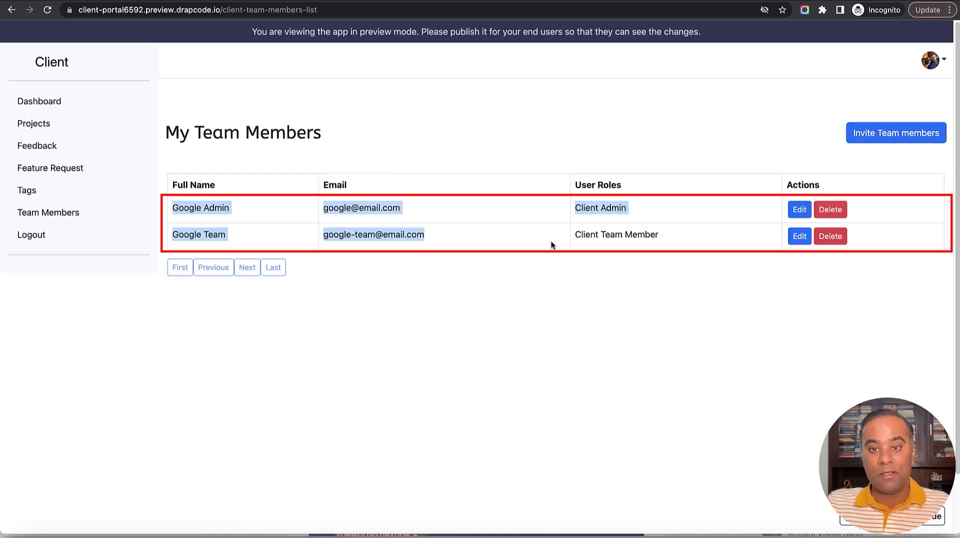
{"action": "left_click", "coordinate": [605, 238]}
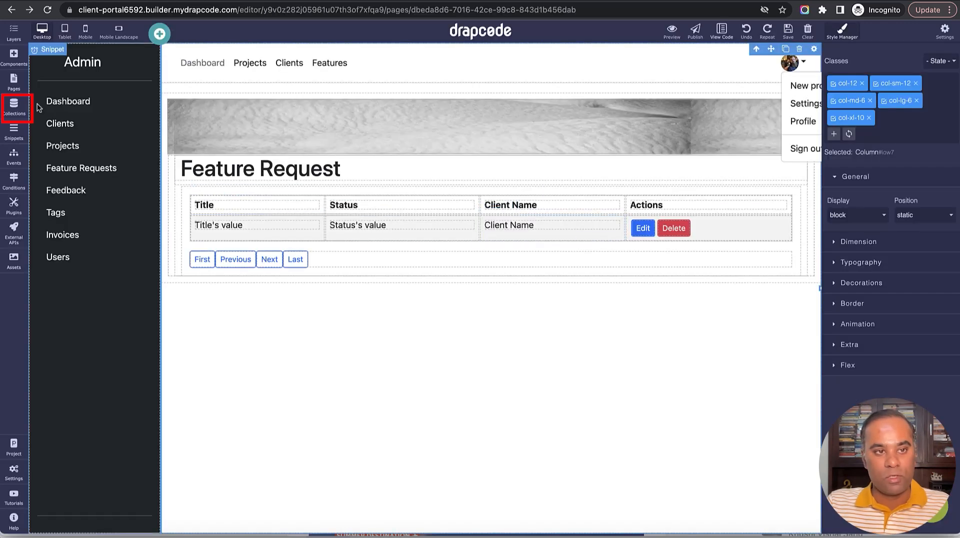
{"action": "left_click", "coordinate": [14, 106]}
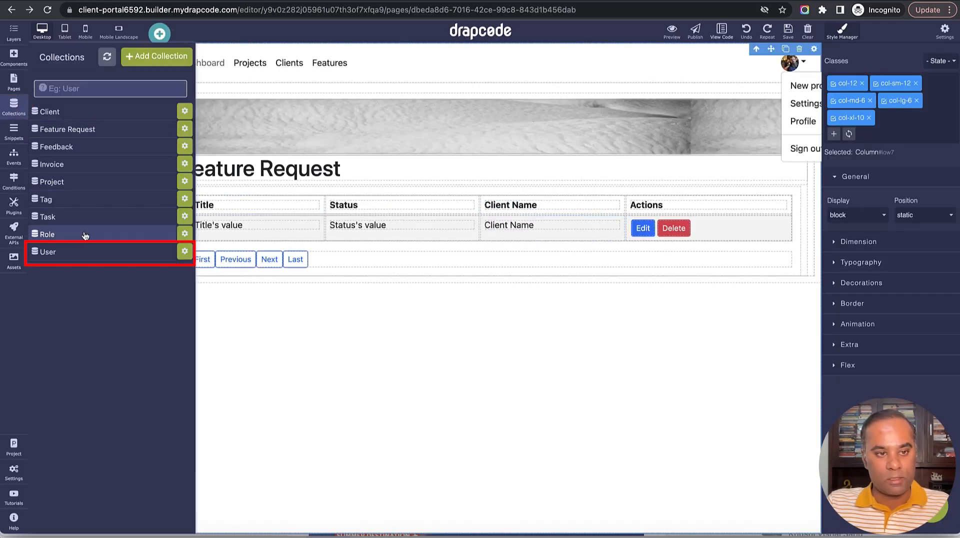
Start a new record in the User collection and assign it to client Apple Inc.
{"action": "left_click", "coordinate": [84, 254]}
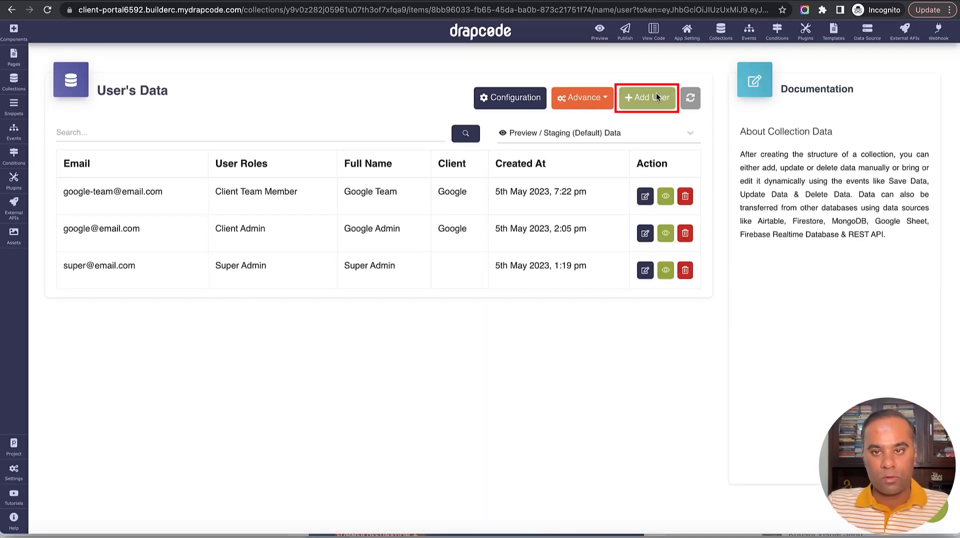
{"action": "left_click", "coordinate": [658, 98]}
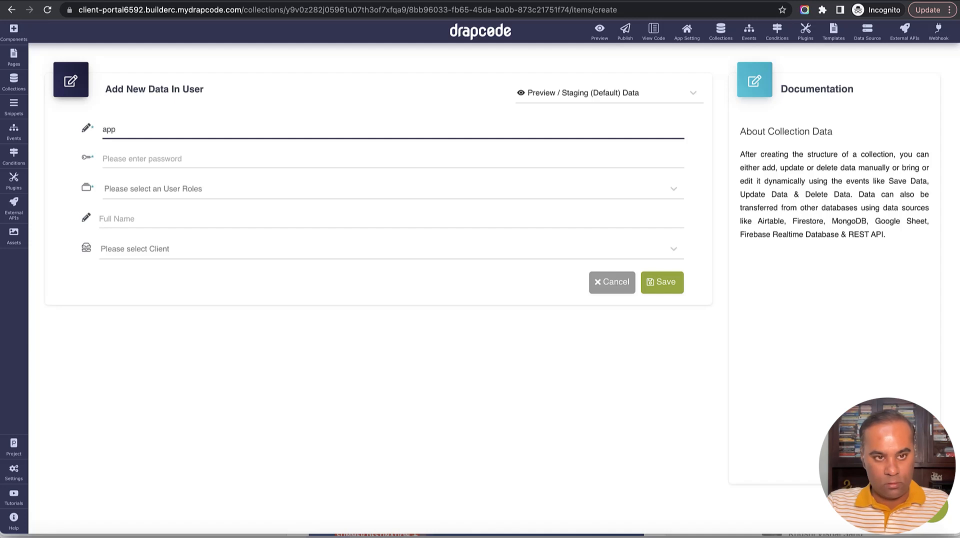
{"action": "left_click", "coordinate": [310, 266]}
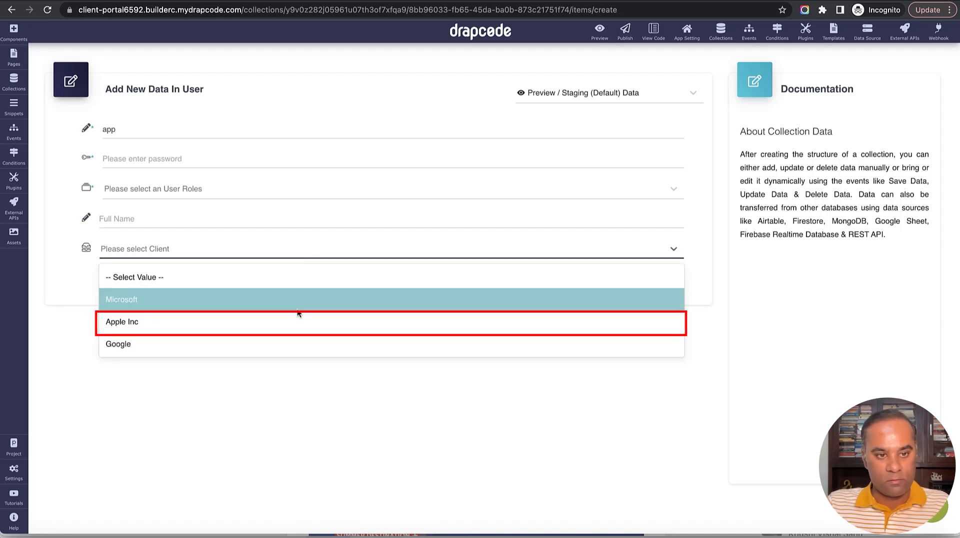
{"action": "left_click", "coordinate": [294, 323]}
Enter the user's e-mail and password, role Client Admin, name Apple Admin, and save.
{"action": "left_click", "coordinate": [194, 132]}
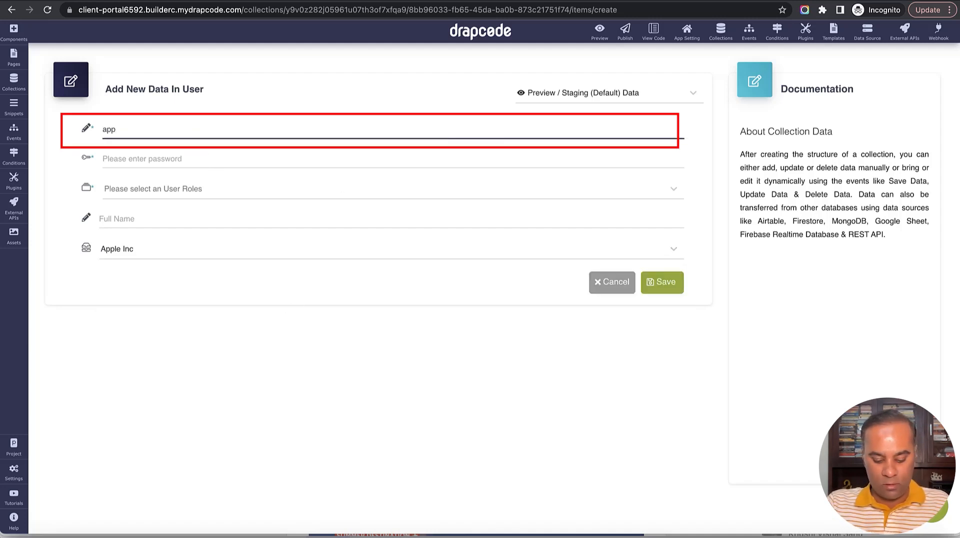
{"action": "key", "text": "ctrl+a"}
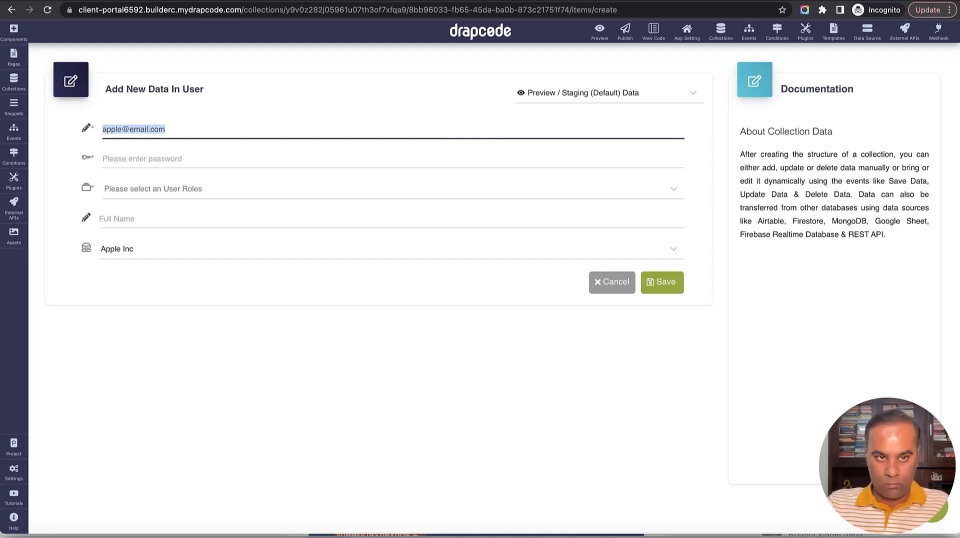
{"action": "key", "text": "Tab"}
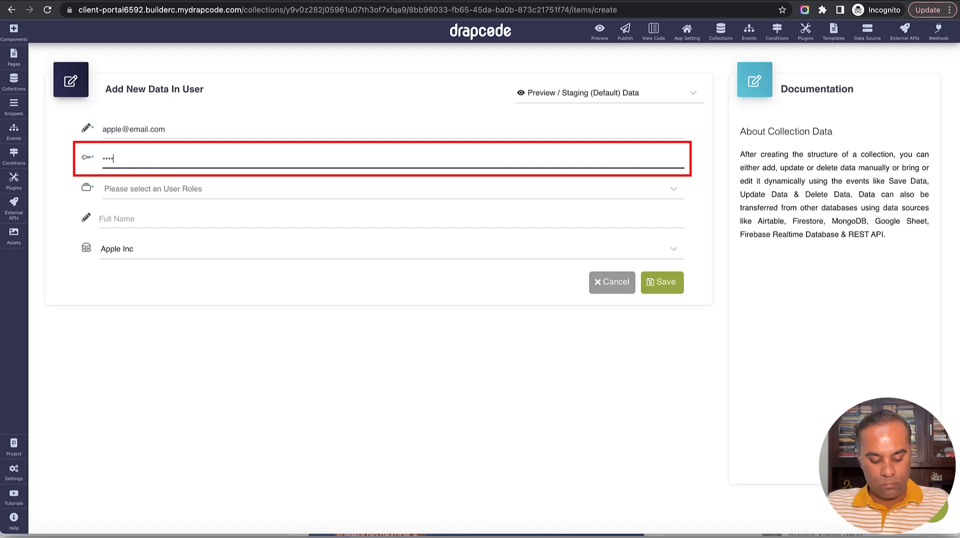
{"action": "left_click", "coordinate": [185, 192]}
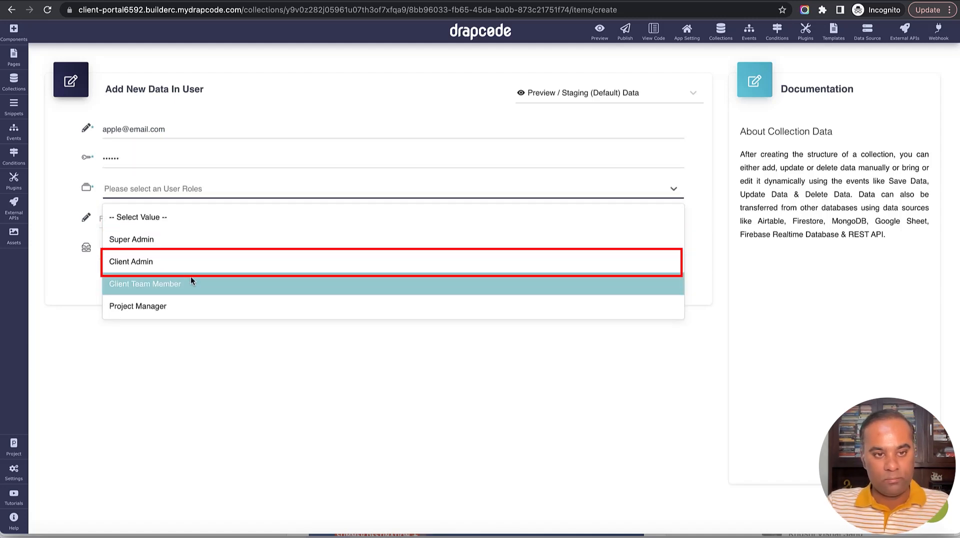
{"action": "left_click", "coordinate": [185, 260]}
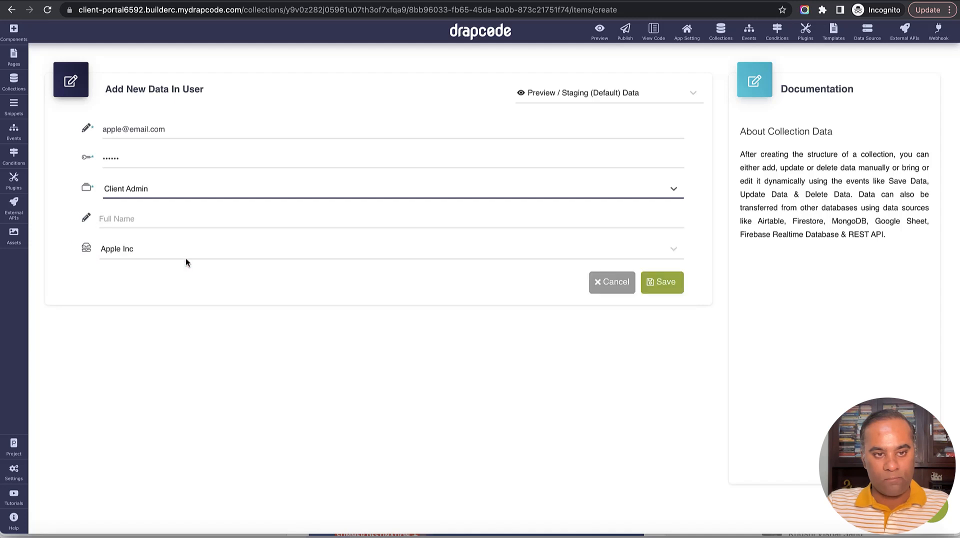
{"action": "left_click", "coordinate": [176, 219]}
{"action": "type", "text": "Apple Admin"}
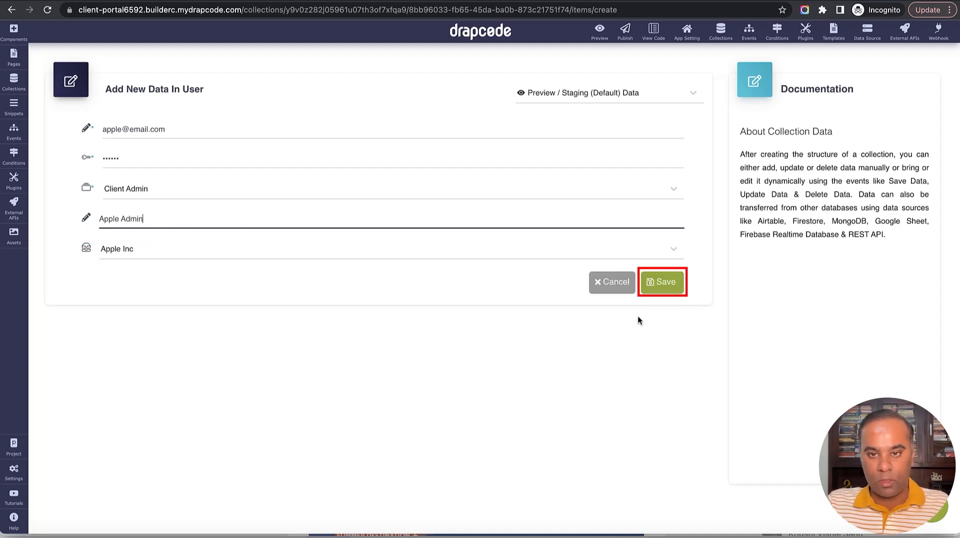
{"action": "left_click", "coordinate": [667, 283]}
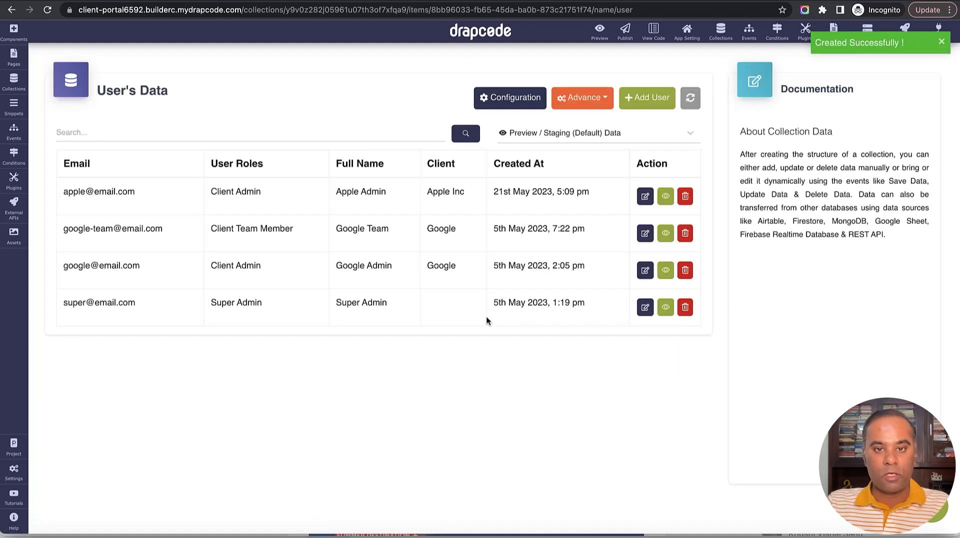
Reload the preview's team list, which still shows only Google's two members.
{"action": "key", "text": "ctrl+Tab"}
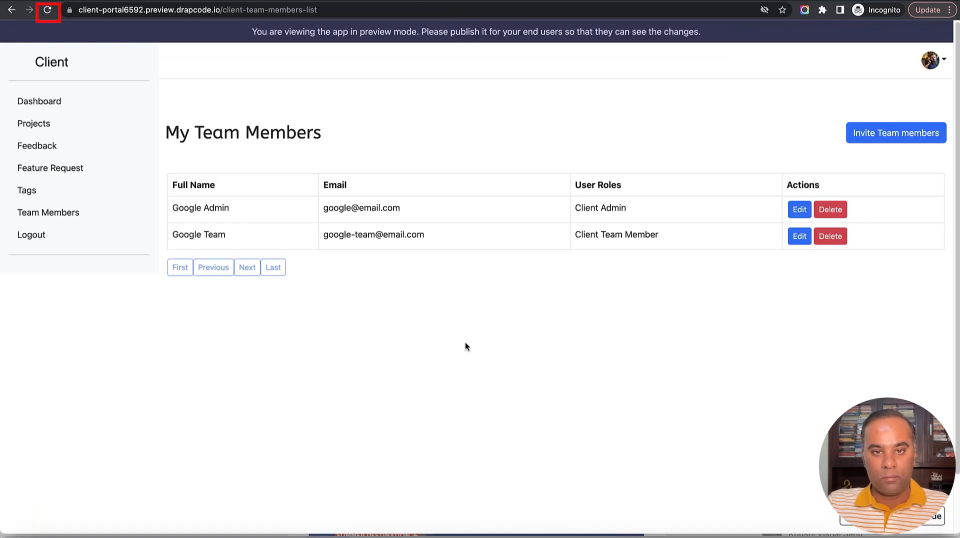
{"action": "left_click", "coordinate": [50, 10]}
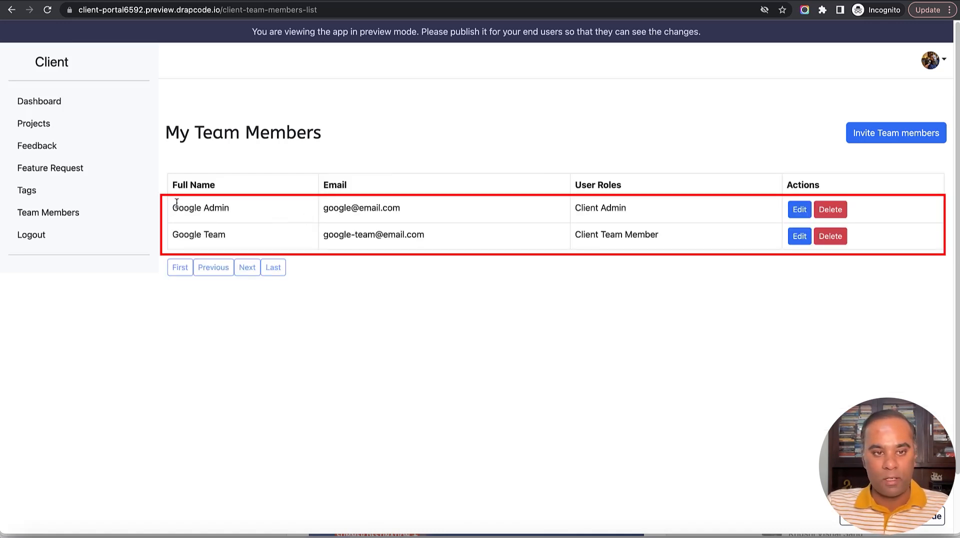
{"action": "left_click_drag", "start_coordinate": [177, 203], "coordinate": [514, 267]}
{"action": "left_click", "coordinate": [445, 190]}
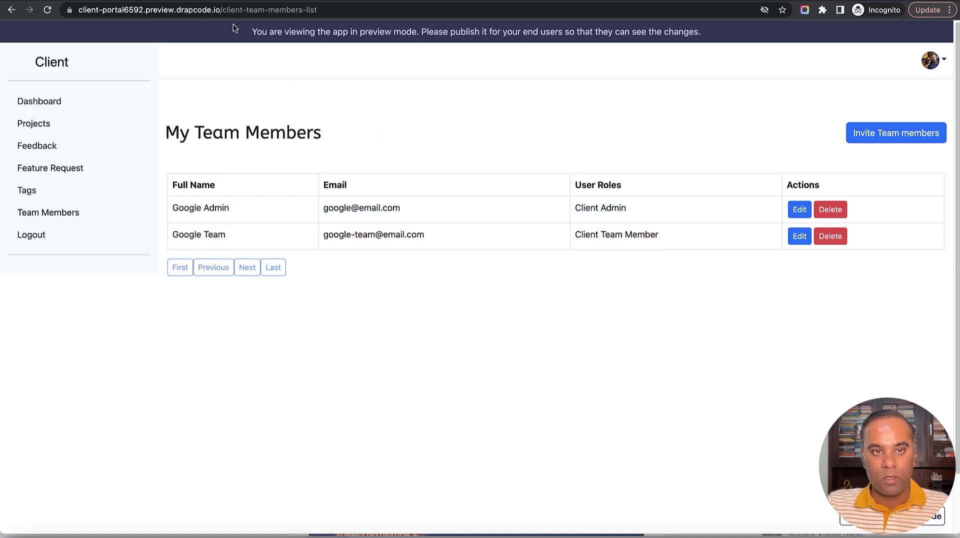
Remove the page path from the address bar to load the Welcome to Client Portal home page.
{"action": "left_click_drag", "start_coordinate": [224, 14], "coordinate": [368, 13]}
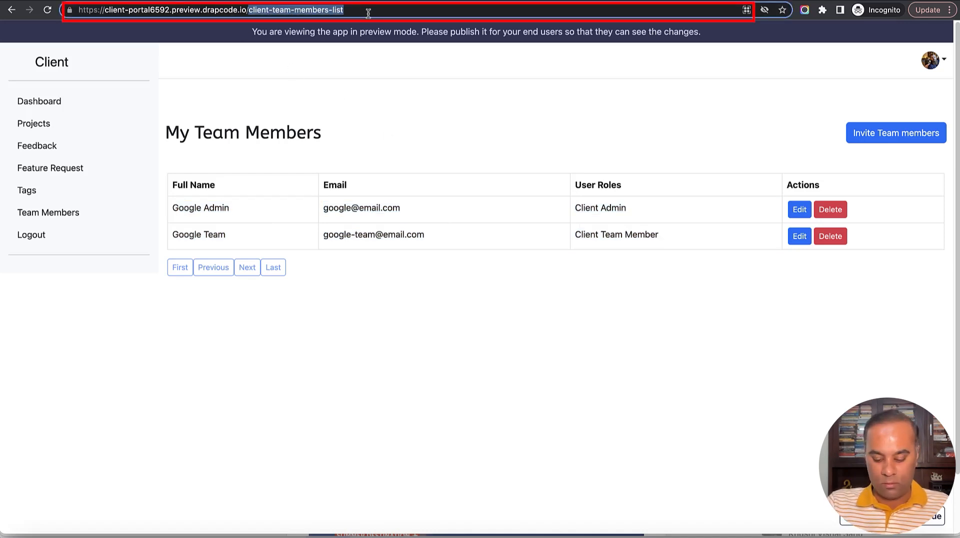
{"action": "key", "text": "BackSpace"}
{"action": "key", "text": "Return"}
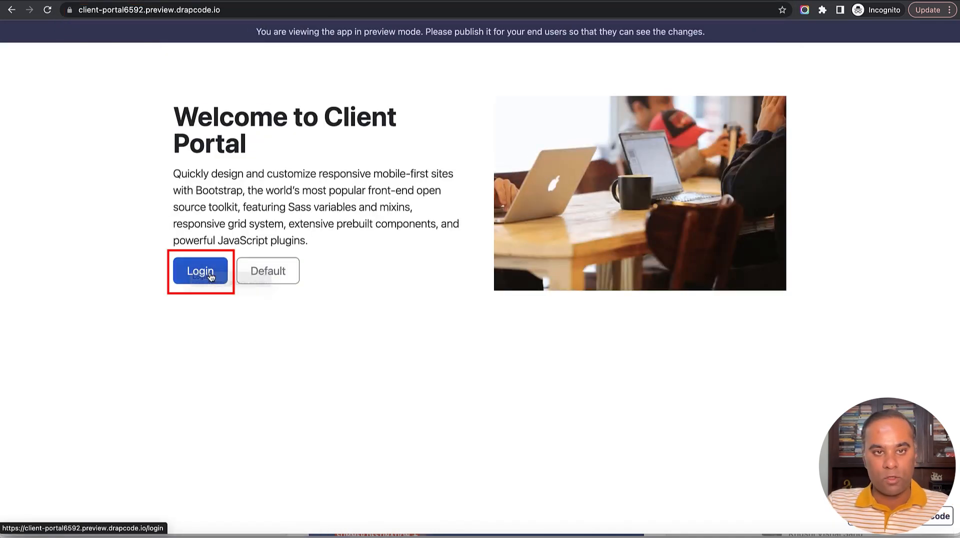
Log in to the portal preview with the Apple client admin's e-mail and password.
{"action": "left_click", "coordinate": [208, 272]}
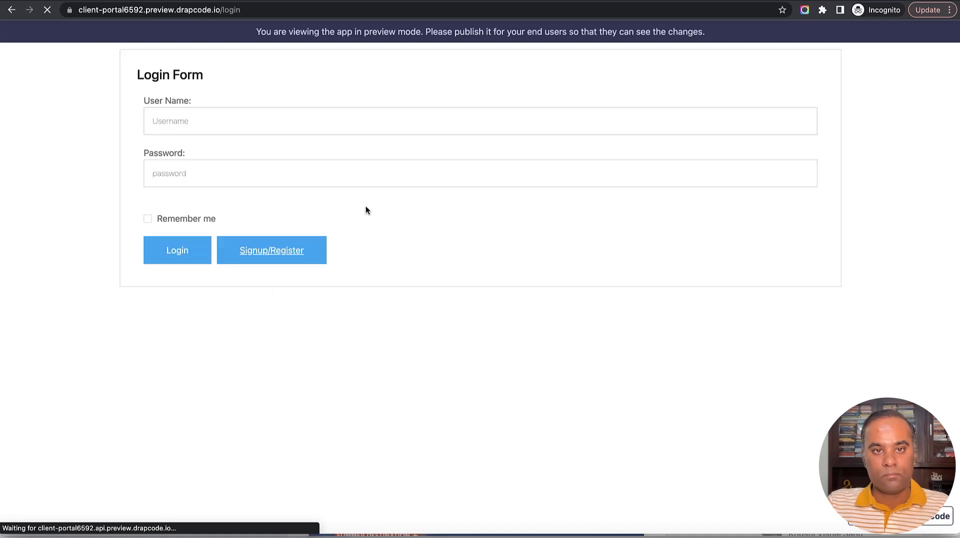
{"action": "left_click", "coordinate": [359, 122]}
{"action": "type", "text": "apple@email.com"}
{"action": "left_click", "coordinate": [325, 167]}
{"action": "left_click", "coordinate": [177, 252]}
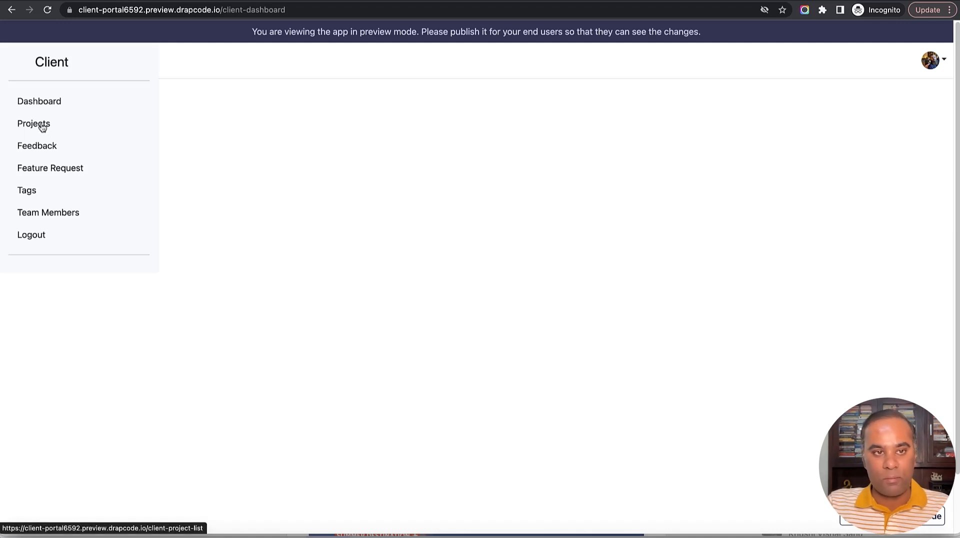
View My Projects, check the builder tab, then open Team Members showing only the Apple admin.
{"action": "left_click", "coordinate": [33, 124]}
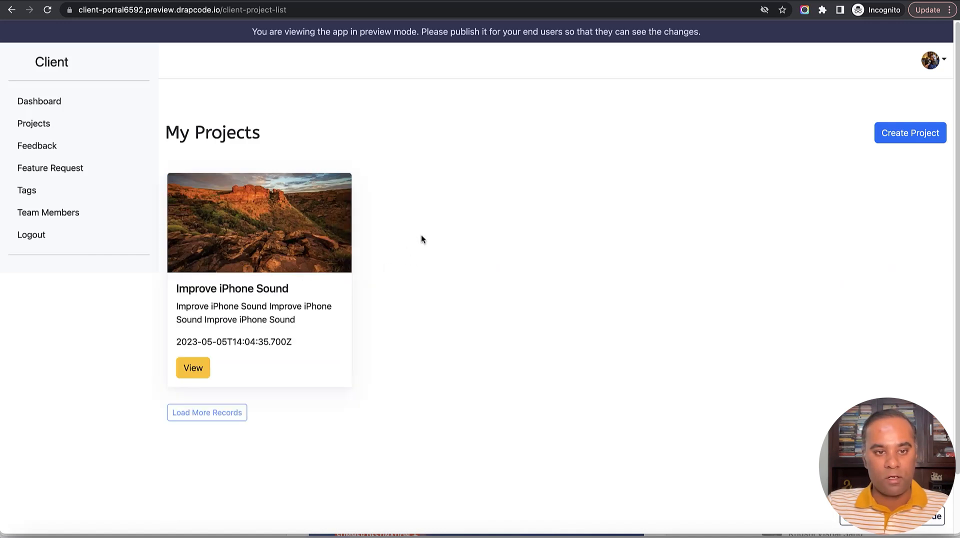
{"action": "key", "text": "ctrl+Tab"}
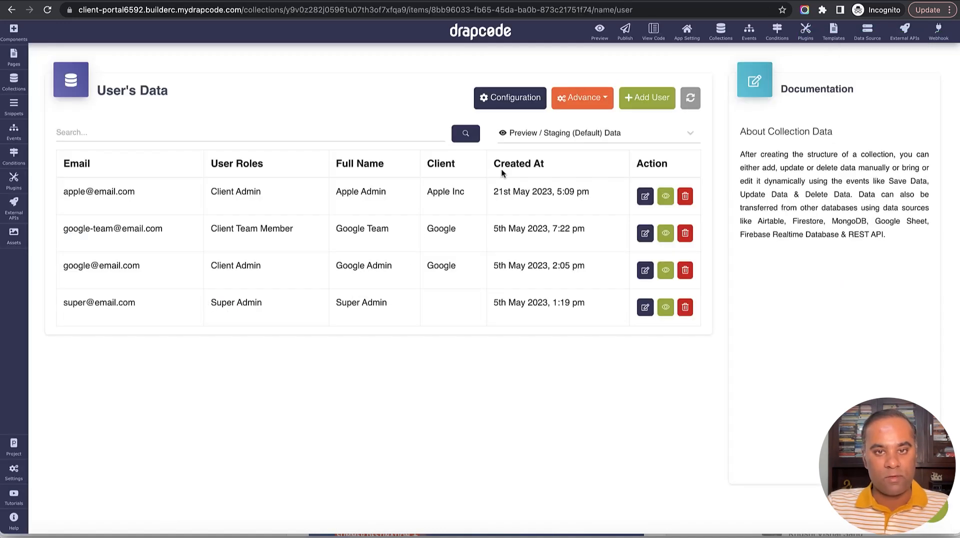
{"action": "key", "text": "ctrl+Tab"}
{"action": "key", "text": "ctrl+shift+Tab"}
{"action": "key", "text": "ctrl+shift+Tab"}
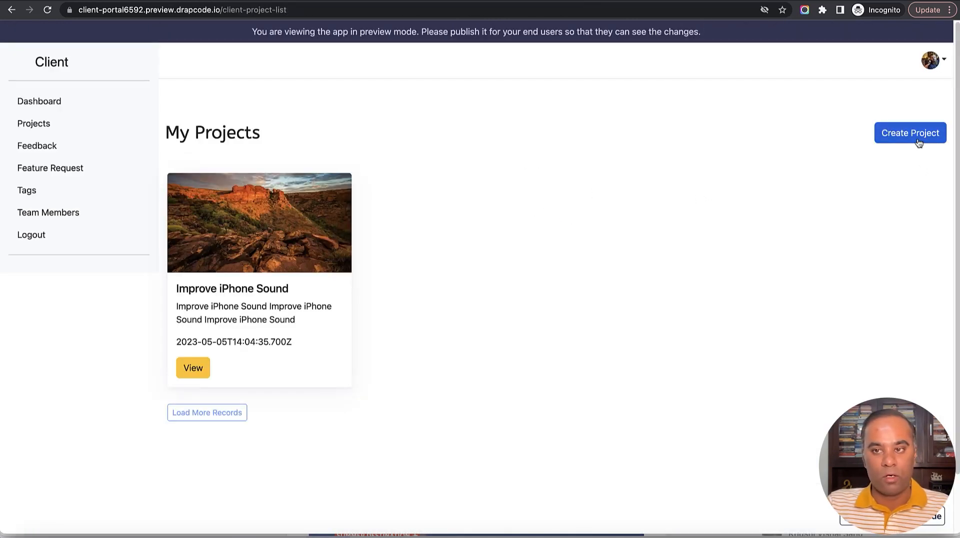
{"action": "left_click", "coordinate": [56, 214]}
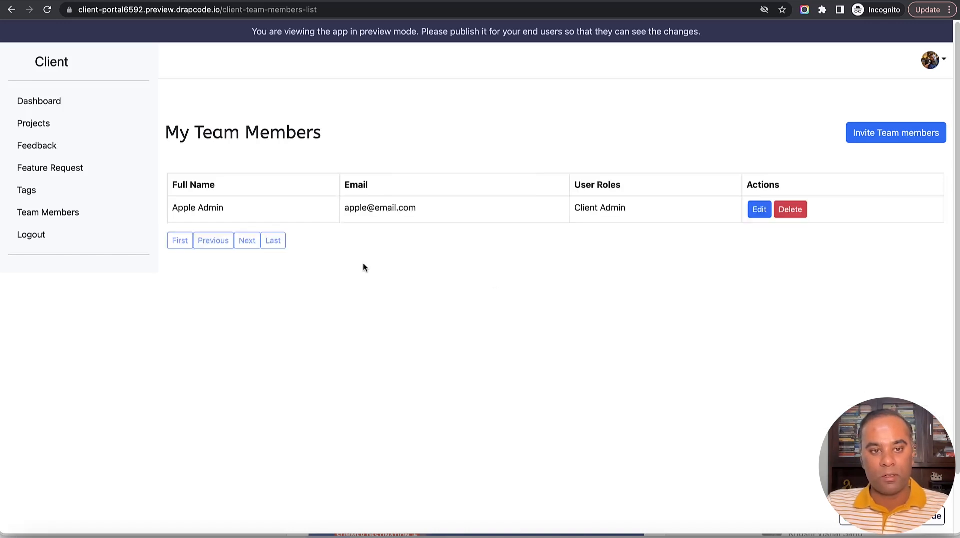
{"action": "left_click_drag", "start_coordinate": [170, 211], "coordinate": [510, 216]}
{"action": "left_click", "coordinate": [576, 228]}
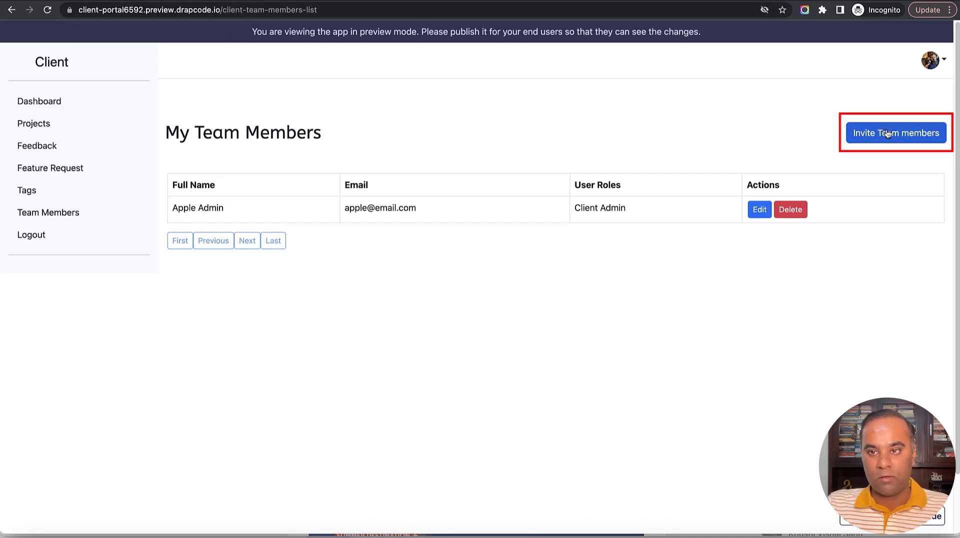
Clear the URL path to return to the portal home and open the Login page.
{"action": "left_click_drag", "start_coordinate": [225, 10], "coordinate": [350, 10]}
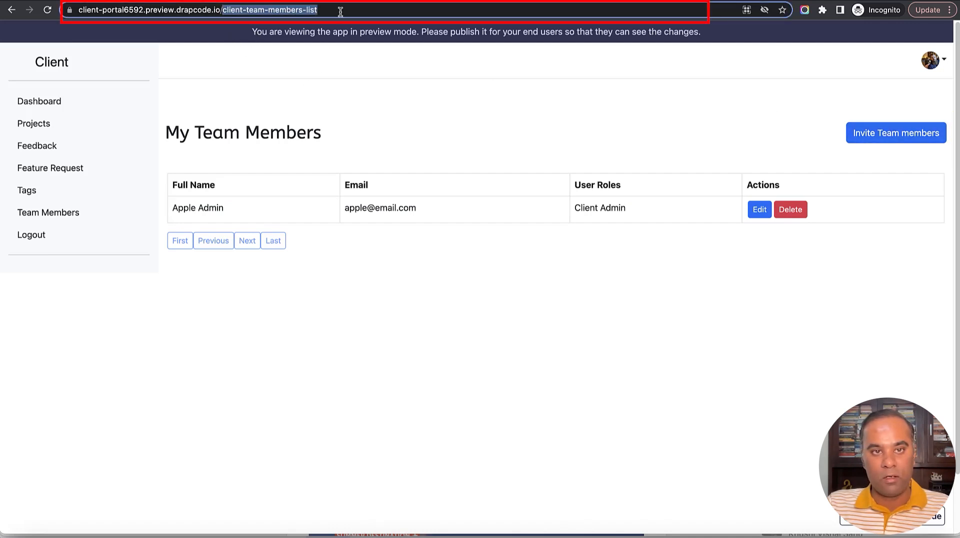
{"action": "key", "text": "BackSpace"}
{"action": "key", "text": "Return"}
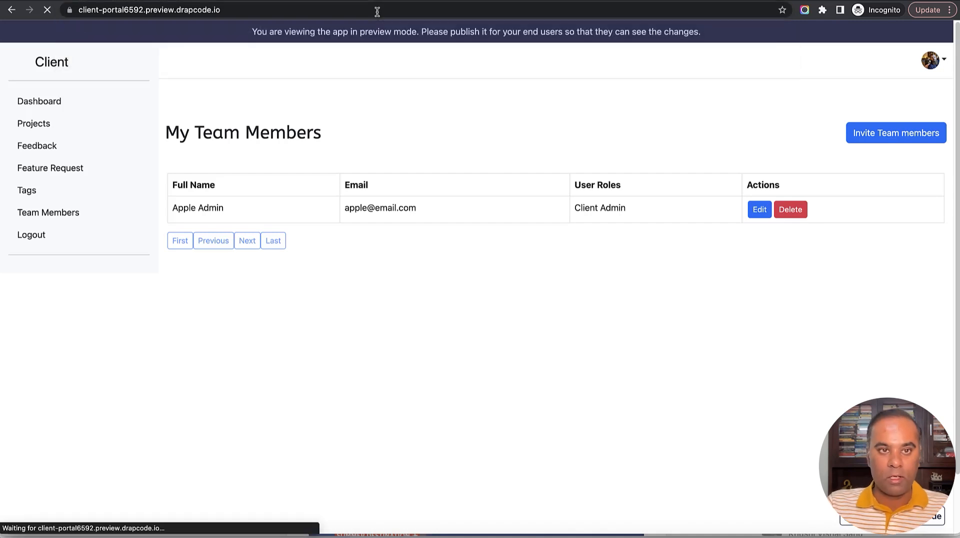
{"action": "left_click", "coordinate": [195, 279]}
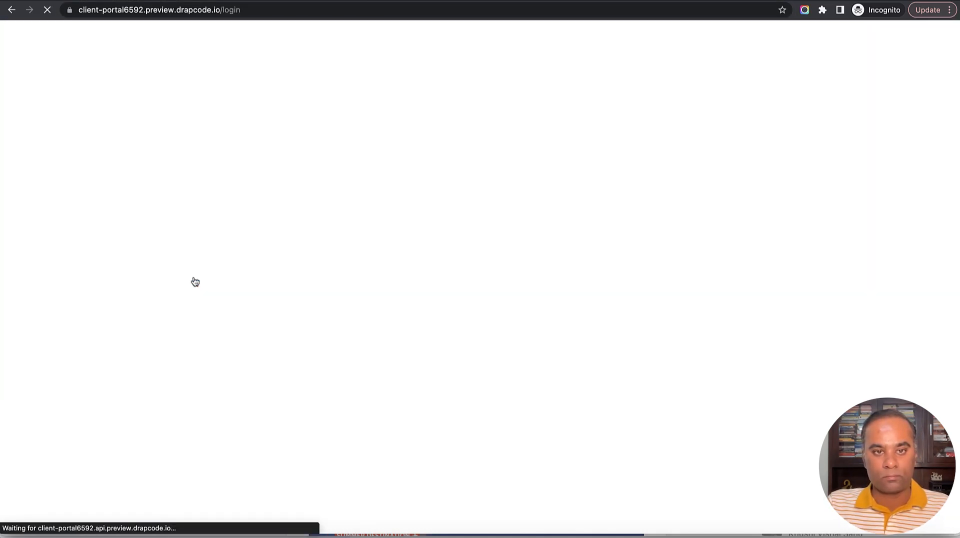
Log in with the Google client admin's e-mail and password and open the Team Members list.
{"action": "left_click", "coordinate": [328, 120]}
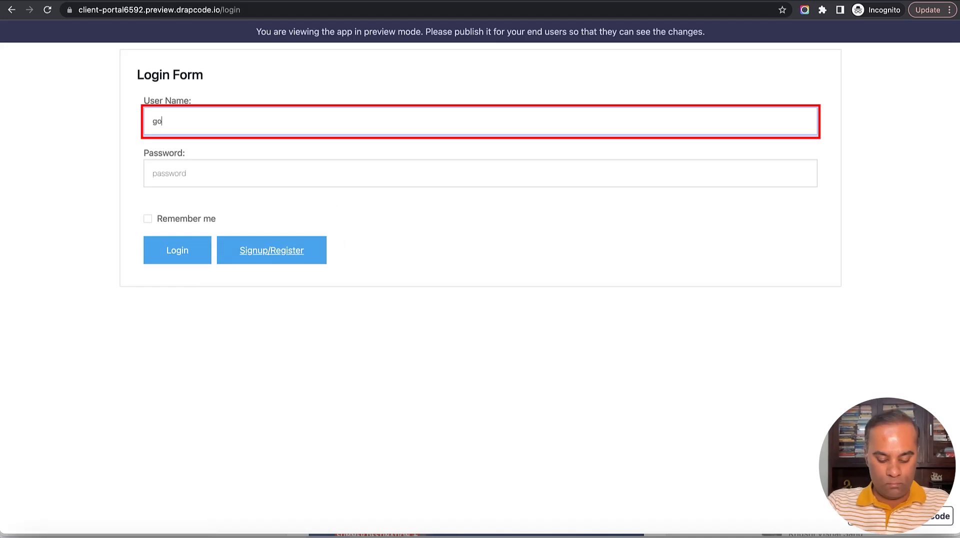
{"action": "key", "text": "Tab"}
{"action": "key", "text": "BackSpace"}
{"action": "key", "text": "BackSpace"}
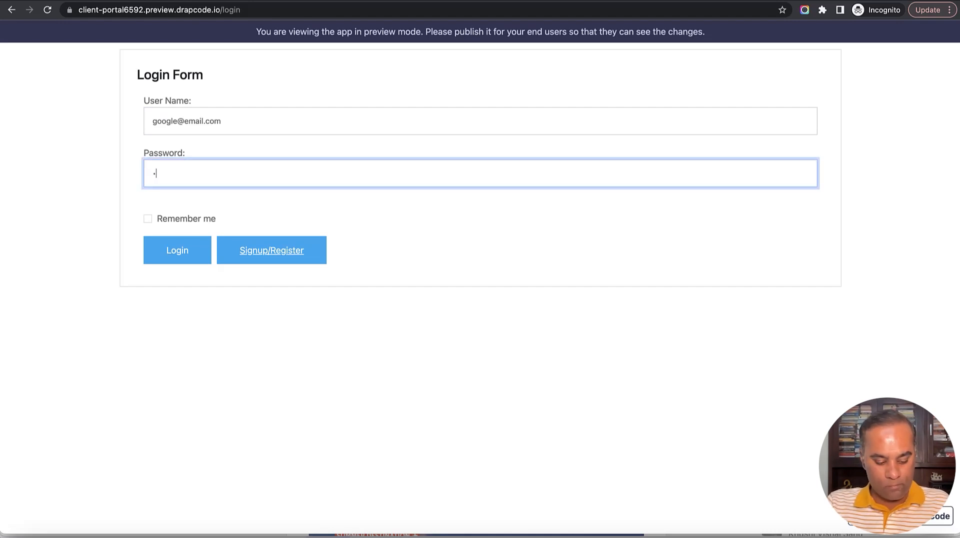
{"action": "key", "text": "Return"}
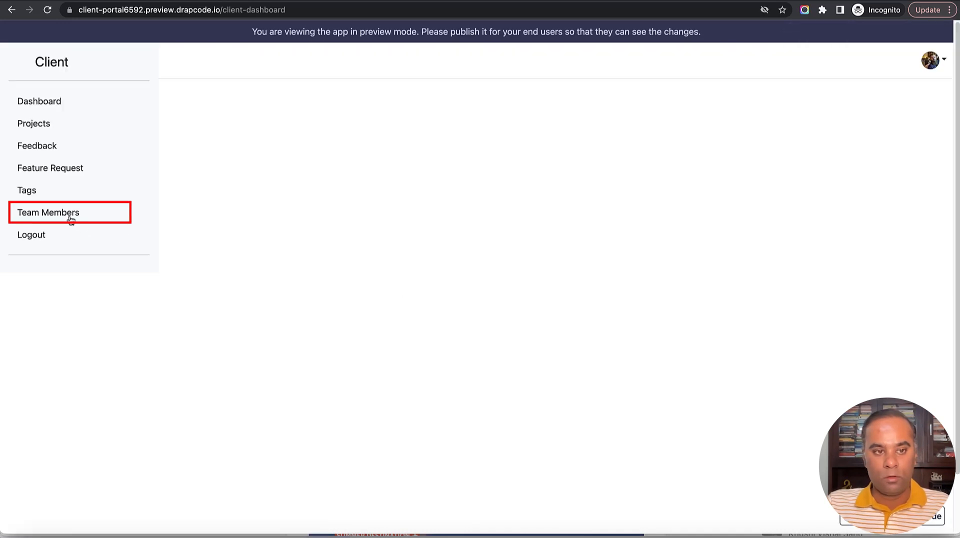
{"action": "left_click", "coordinate": [71, 219]}
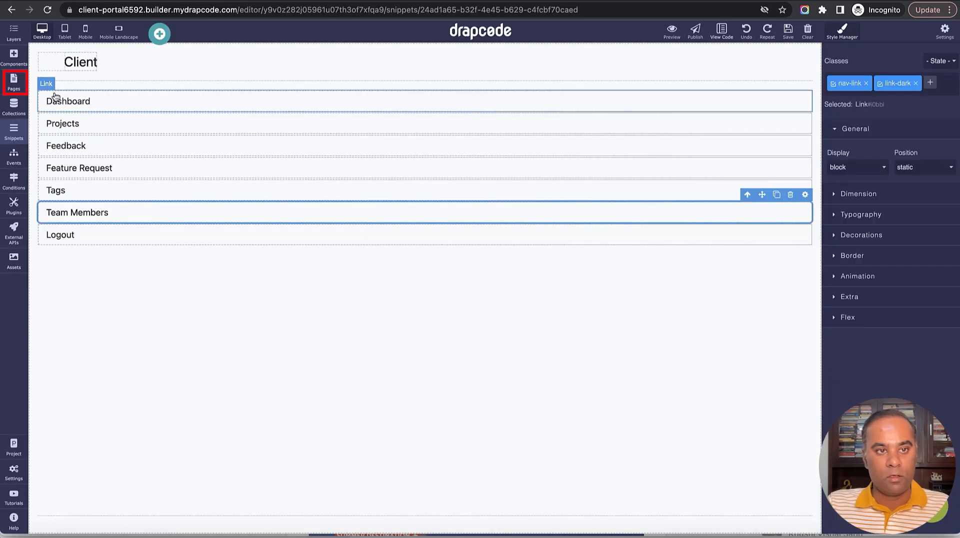
Link the Invite Team members button on Client - Team Members List to Client - Add Team Member.
{"action": "left_click", "coordinate": [14, 80]}
{"action": "scroll", "coordinate": [106, 452], "scroll_direction": "down", "scroll_amount": 1}
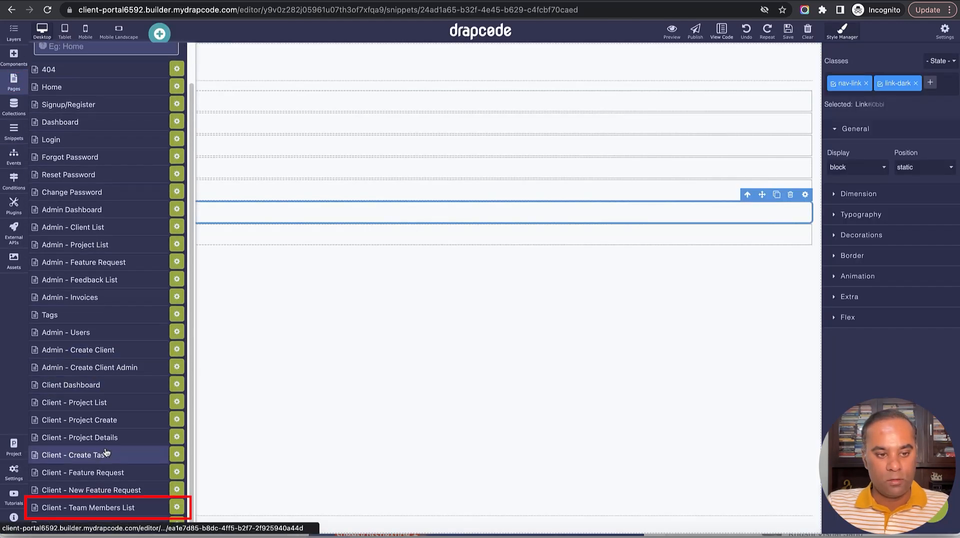
{"action": "left_click", "coordinate": [99, 509]}
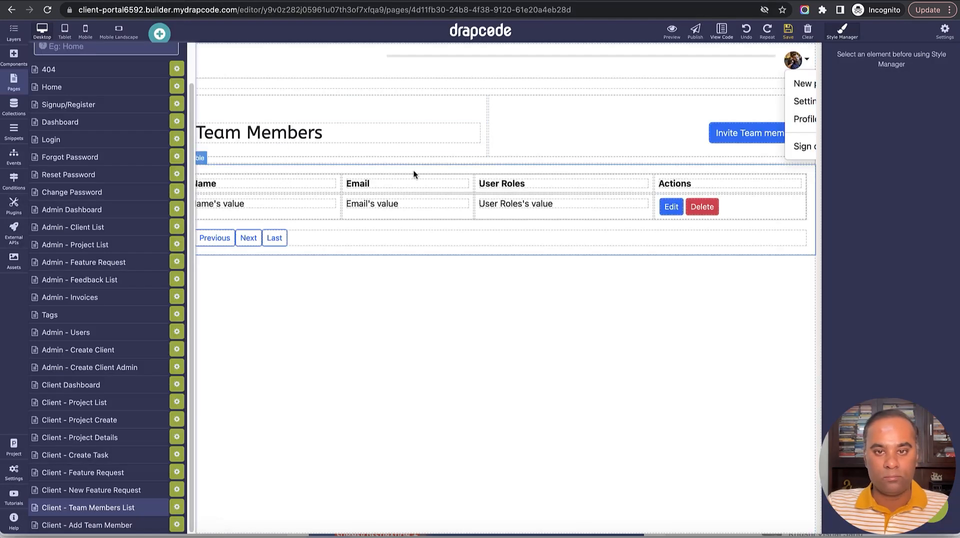
{"action": "left_click", "coordinate": [744, 131]}
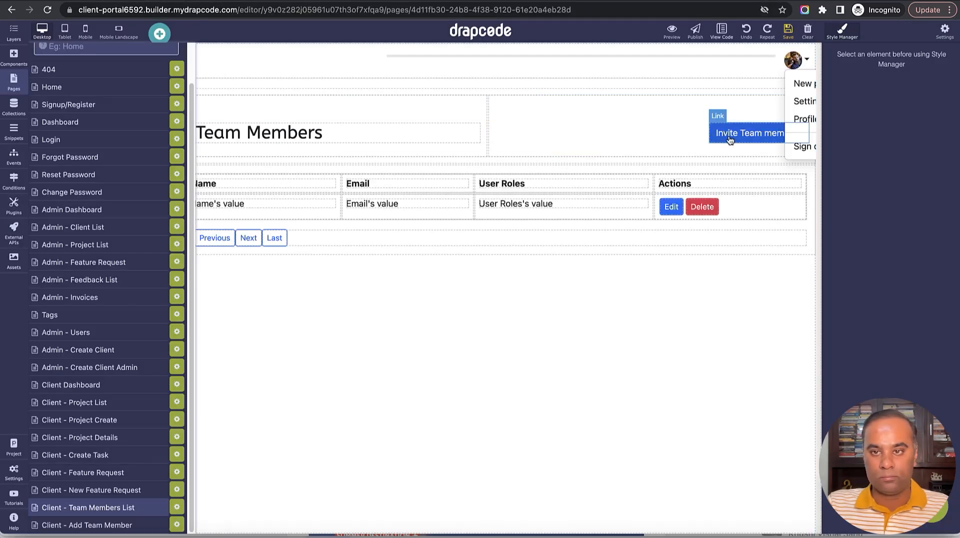
{"action": "left_click", "coordinate": [801, 116]}
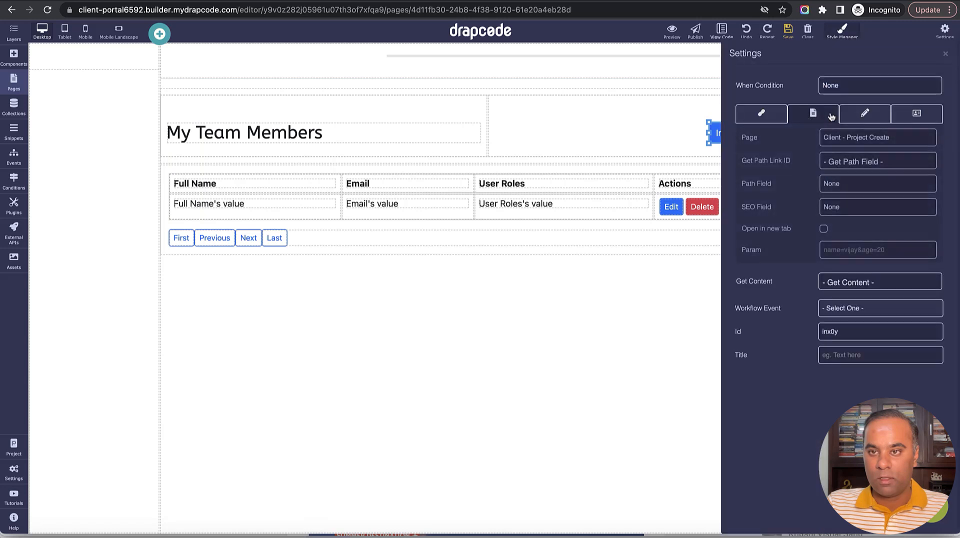
{"action": "left_click", "coordinate": [849, 137]}
{"action": "left_click", "coordinate": [856, 208]}
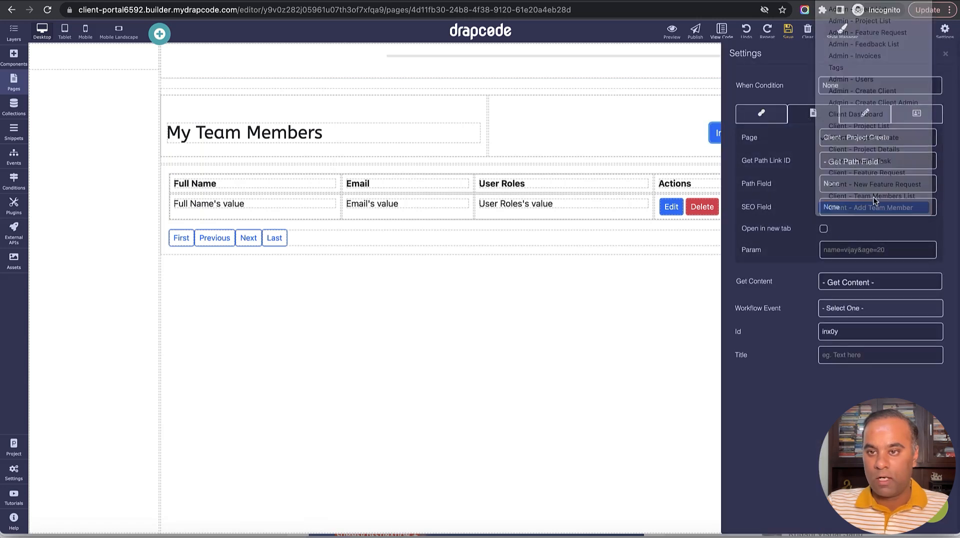
{"action": "left_click", "coordinate": [945, 53]}
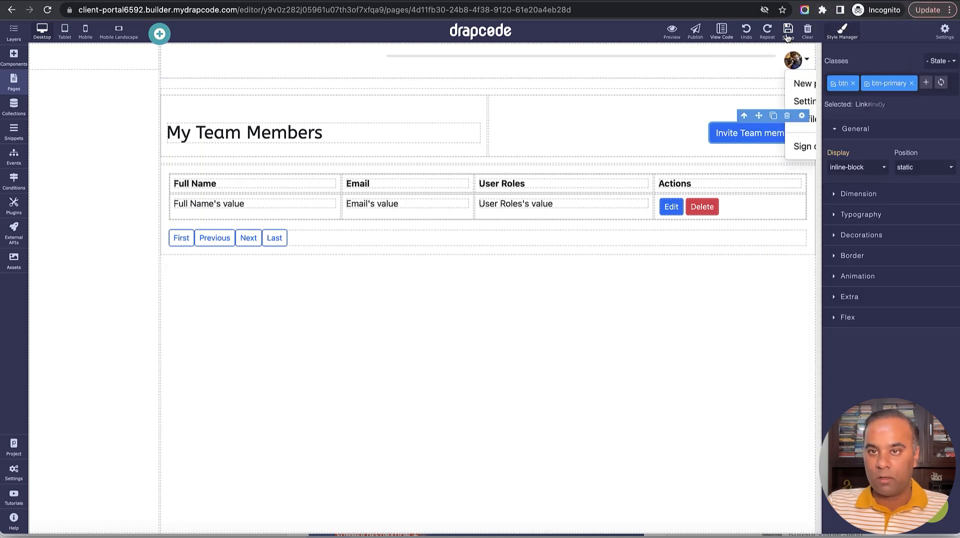
Save the page, then enter 'Google TM 3', the member's e-mail and a password in the invite form.
{"action": "left_click", "coordinate": [788, 30]}
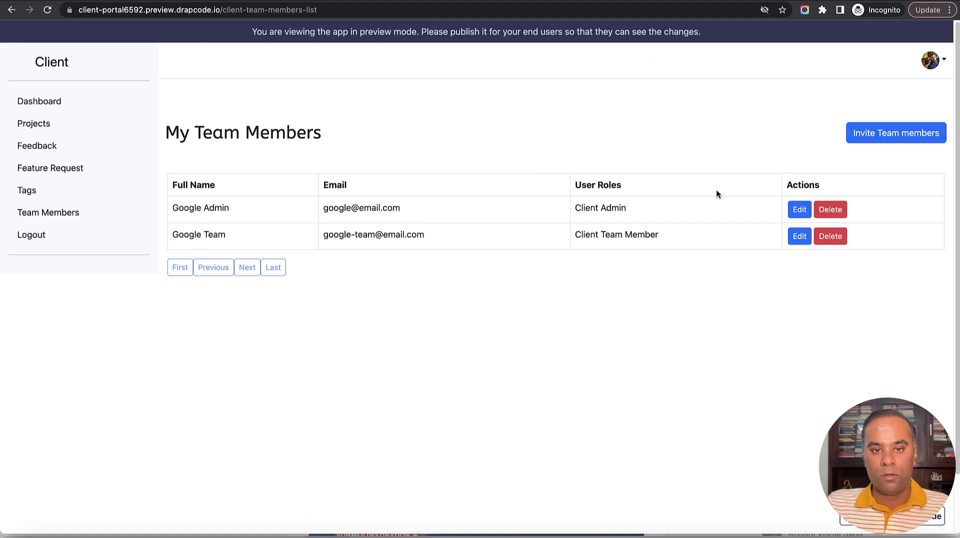
{"action": "left_click", "coordinate": [906, 138]}
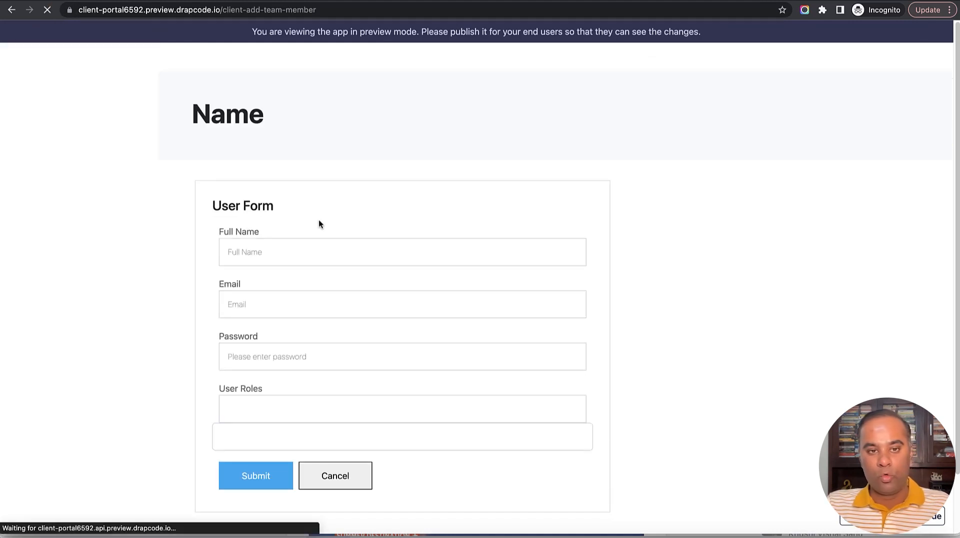
{"action": "left_click", "coordinate": [330, 265]}
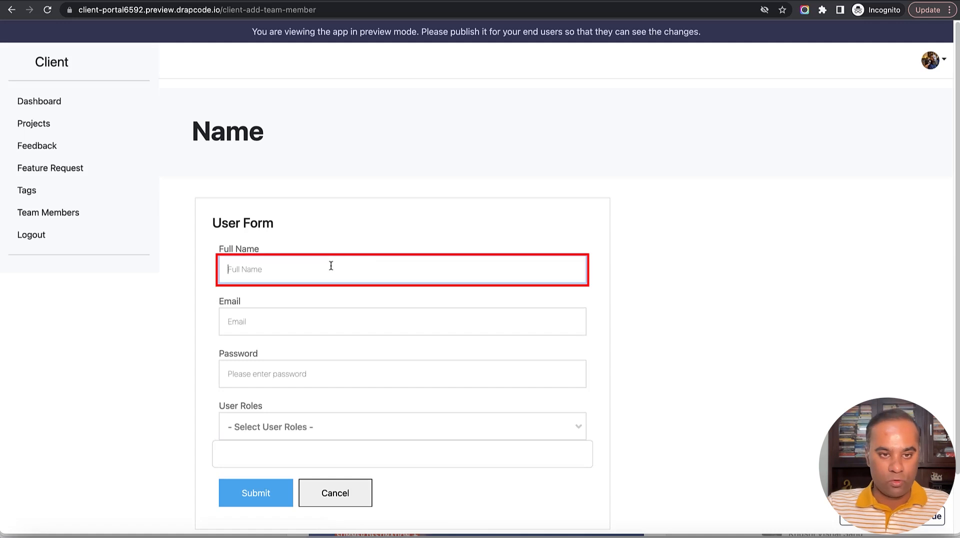
{"action": "type", "text": "Google T"}
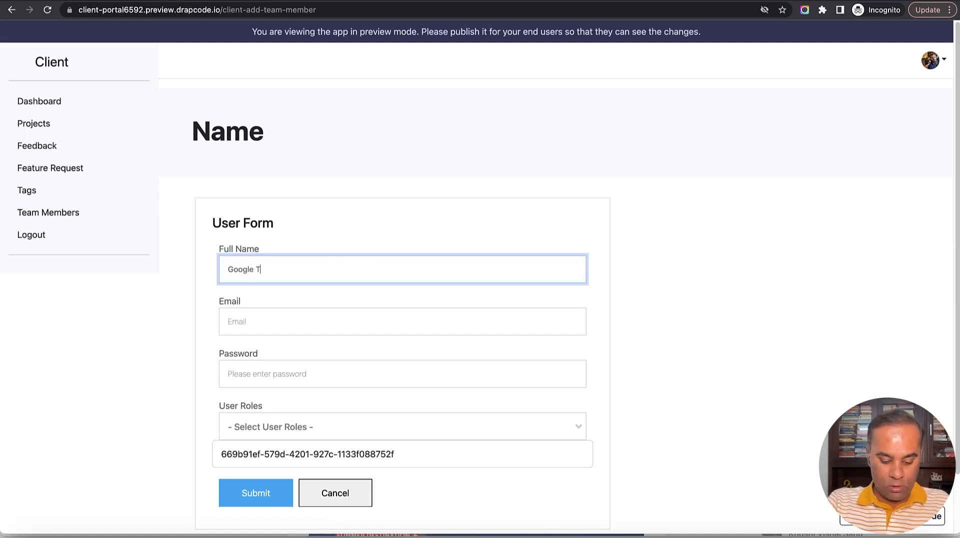
{"action": "type", "text": "M"}
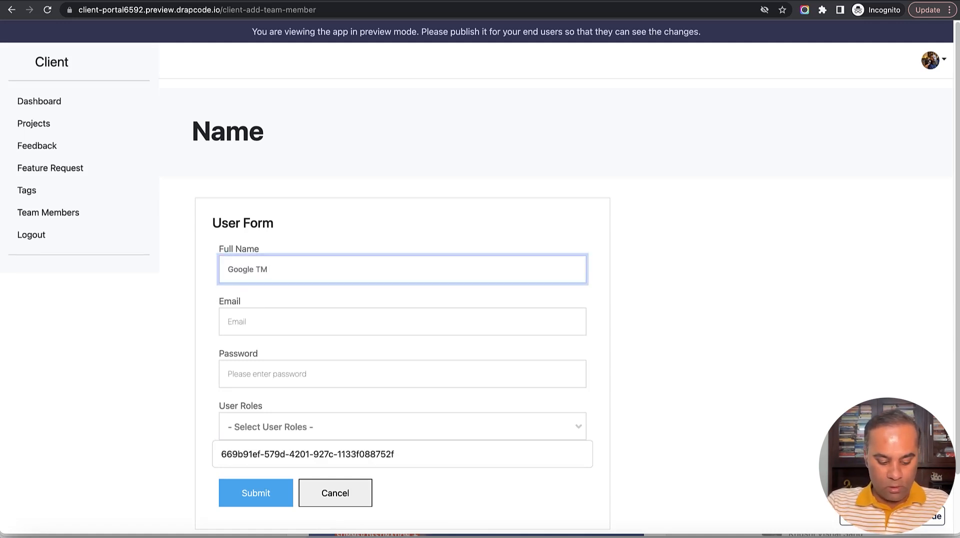
{"action": "type", "text": " 3"}
{"action": "left_click", "coordinate": [305, 311]}
{"action": "type", "text": "google"}
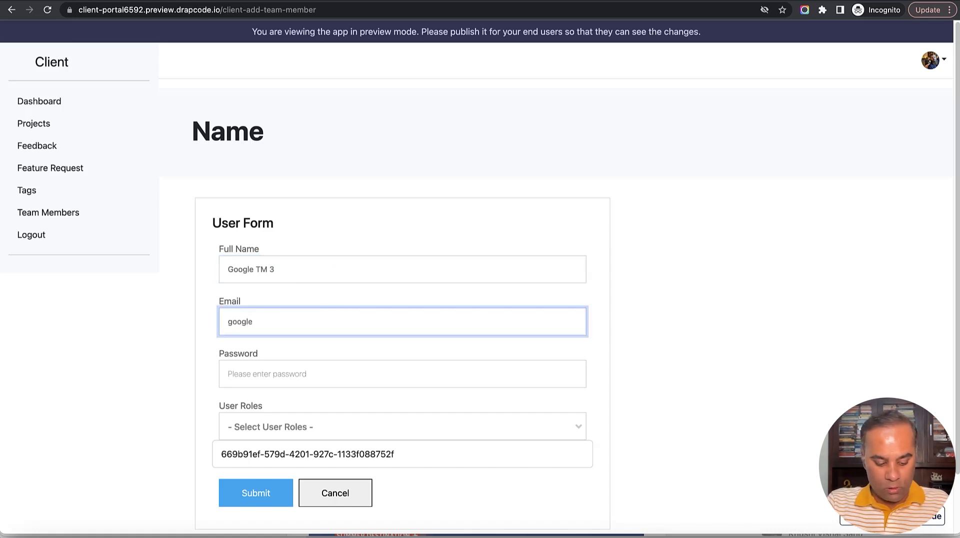
{"action": "type", "text": "3@email.com"}
{"action": "left_click", "coordinate": [290, 374]}
{"action": "type", "text": "••••"}
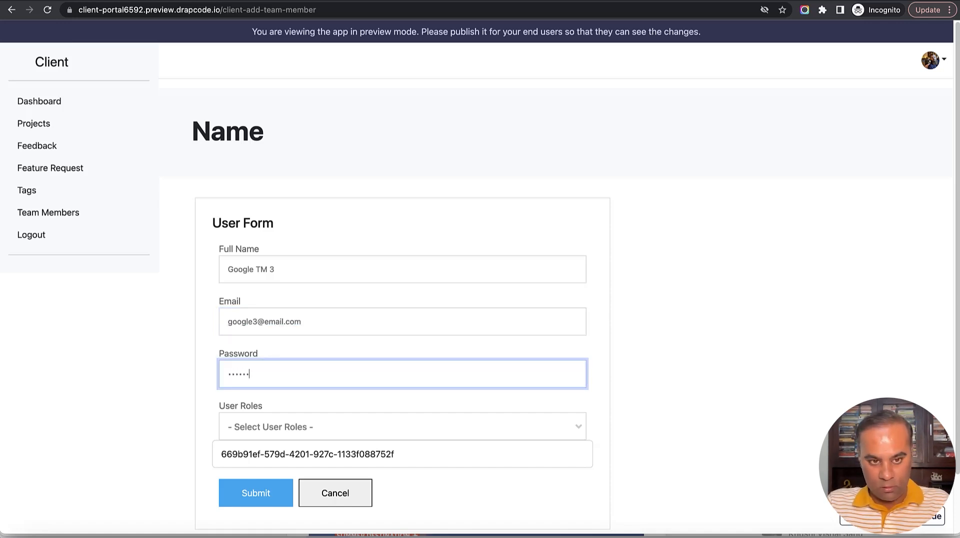
Give Google TM 3 the Client Admin role and submit the invitation.
{"action": "scroll", "coordinate": [345, 358], "scroll_direction": "down", "scroll_amount": 2}
{"action": "left_click", "coordinate": [388, 360]}
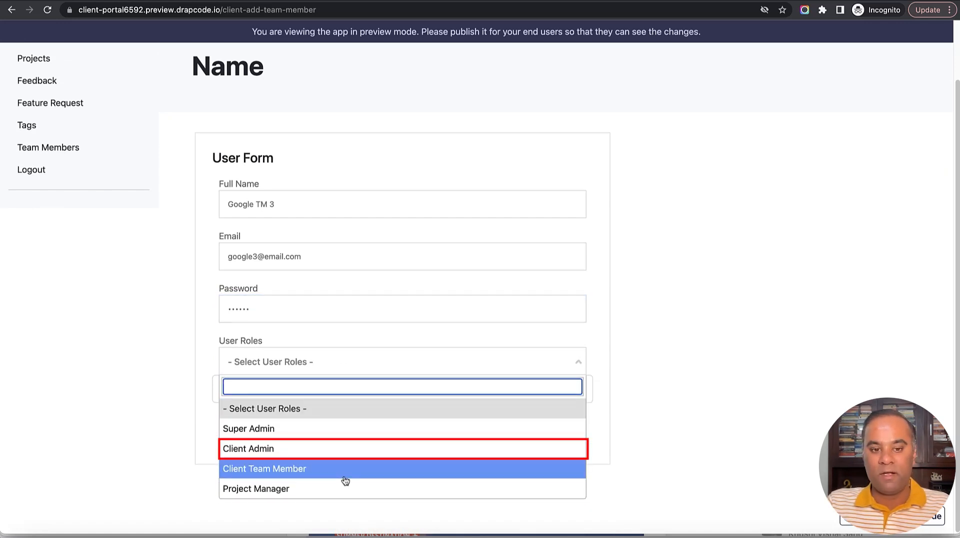
{"action": "left_click", "coordinate": [326, 449]}
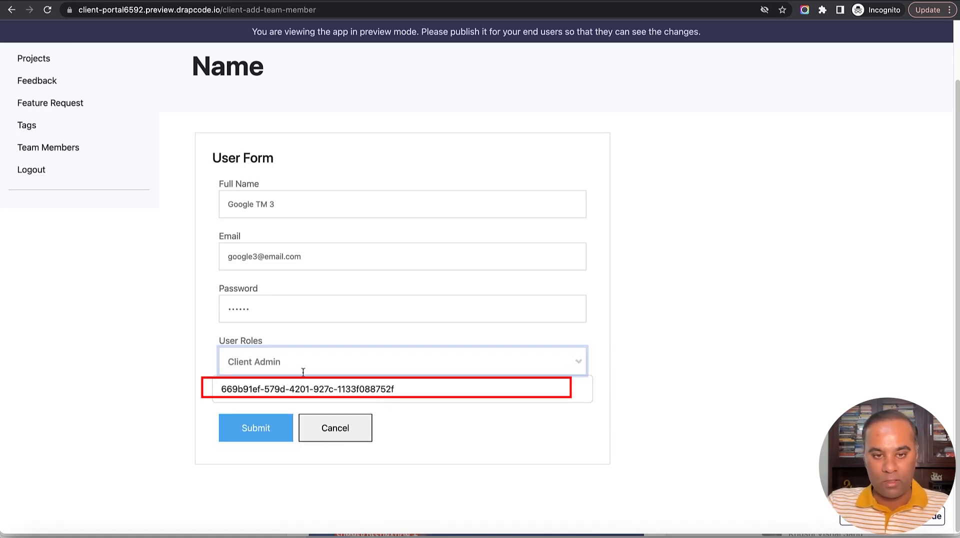
{"action": "left_click", "coordinate": [373, 404]}
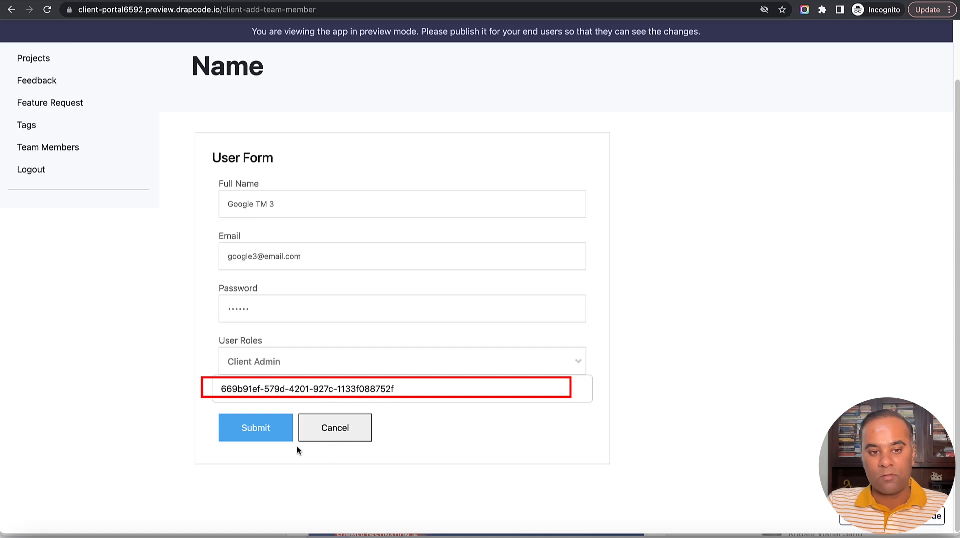
{"action": "left_click", "coordinate": [265, 431]}
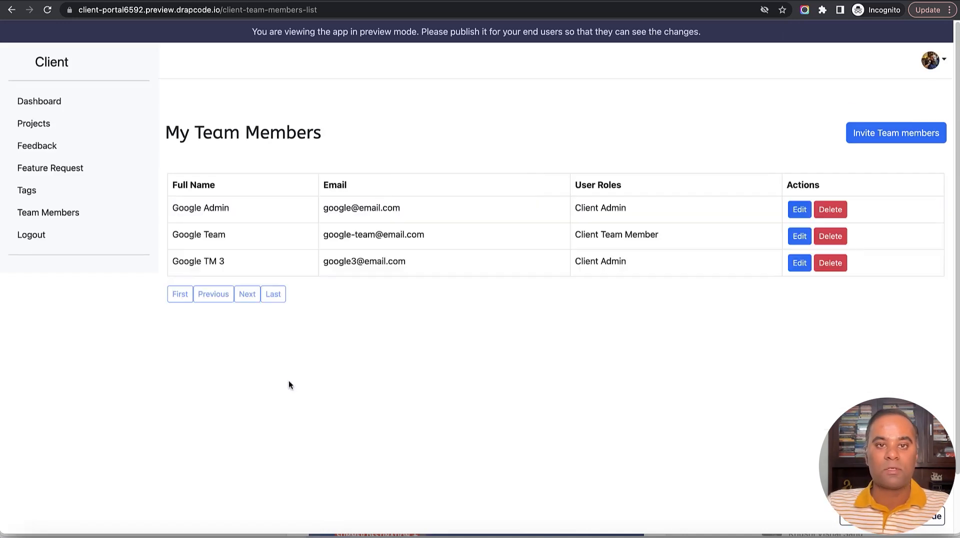
Check the new member's listing, then remove 'client-team-members-list' from the address to load the portal home.
{"action": "left_click_drag", "start_coordinate": [173, 264], "coordinate": [413, 261]}
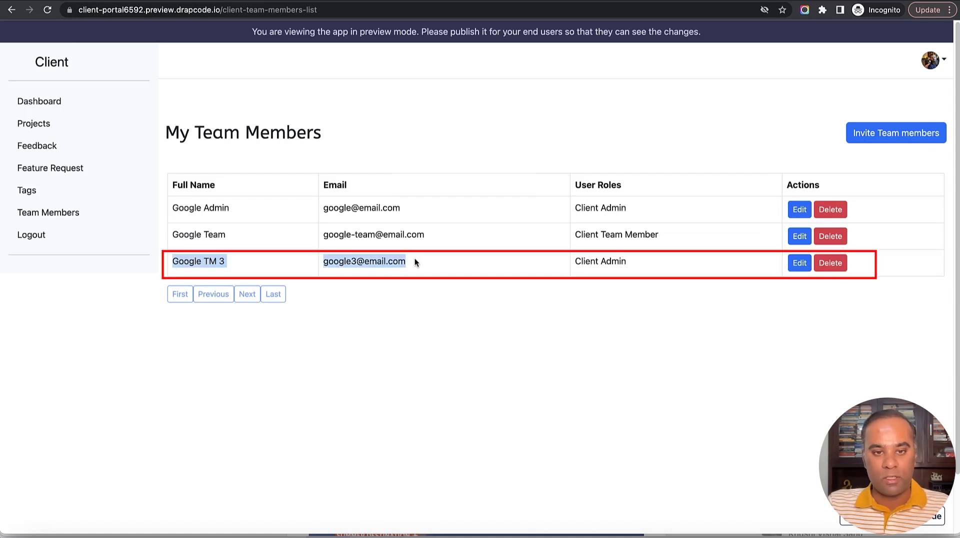
{"action": "triple_click", "coordinate": [440, 264]}
{"action": "key", "text": "super+c"}
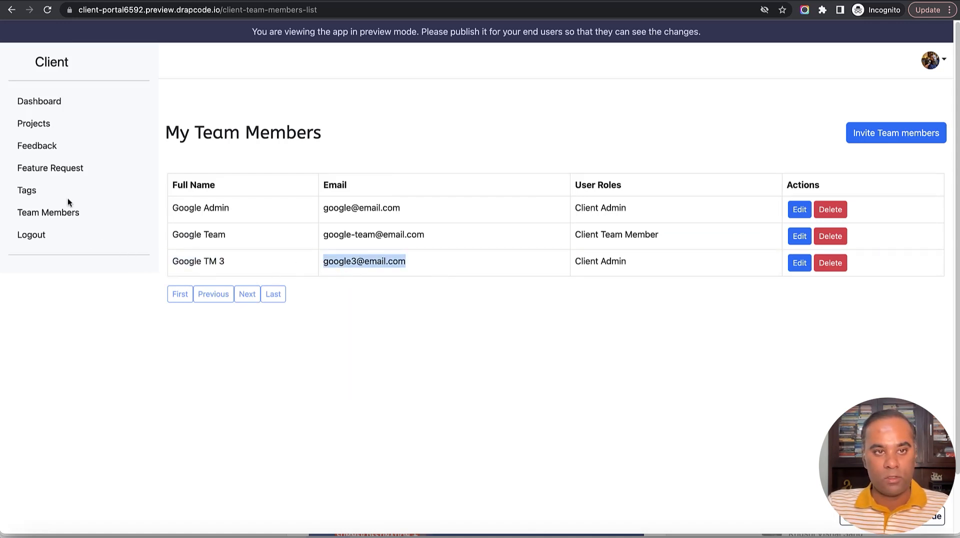
{"action": "left_click", "coordinate": [262, 10]}
{"action": "left_click_drag", "start_coordinate": [248, 10], "coordinate": [409, 13]}
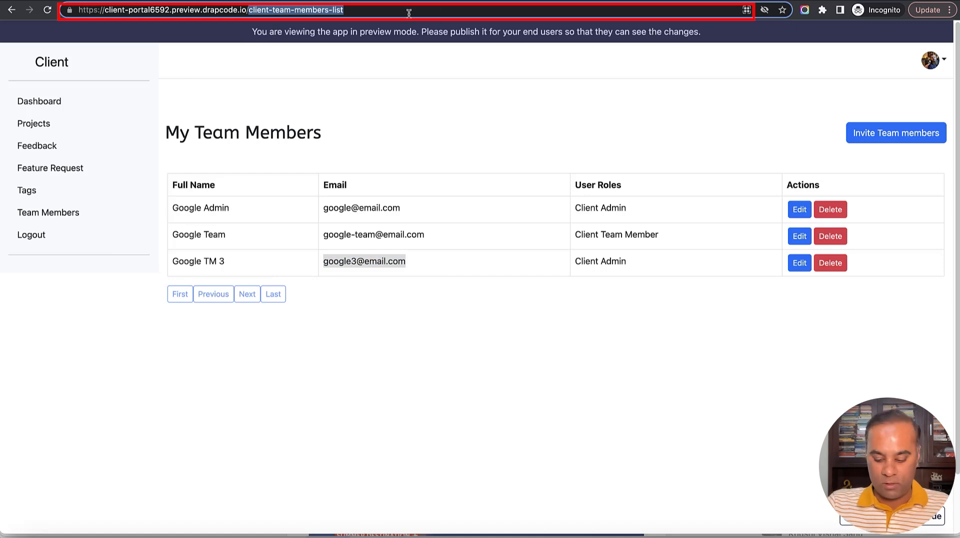
{"action": "key", "text": "BackSpace"}
{"action": "key", "text": "Return"}
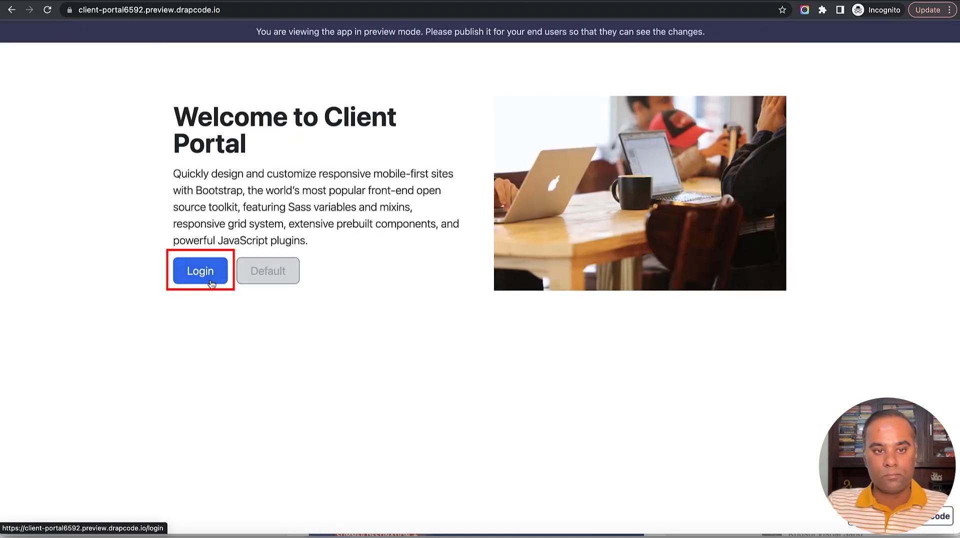
Log in to the portal with the new member's pasted e-mail and password.
{"action": "left_click", "coordinate": [202, 278]}
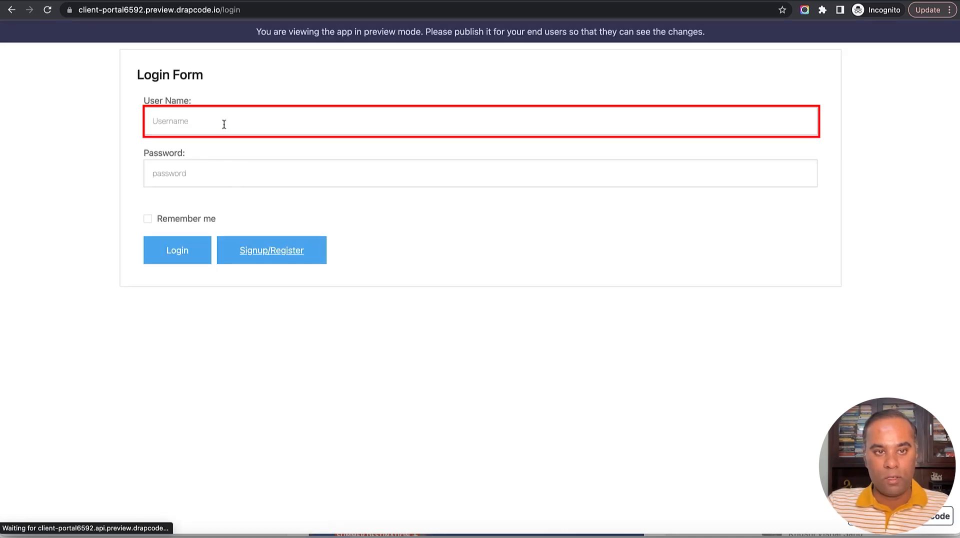
{"action": "left_click", "coordinate": [224, 125]}
{"action": "key", "text": "super+v"}
{"action": "left_click_drag", "start_coordinate": [177, 123], "coordinate": [184, 124]}
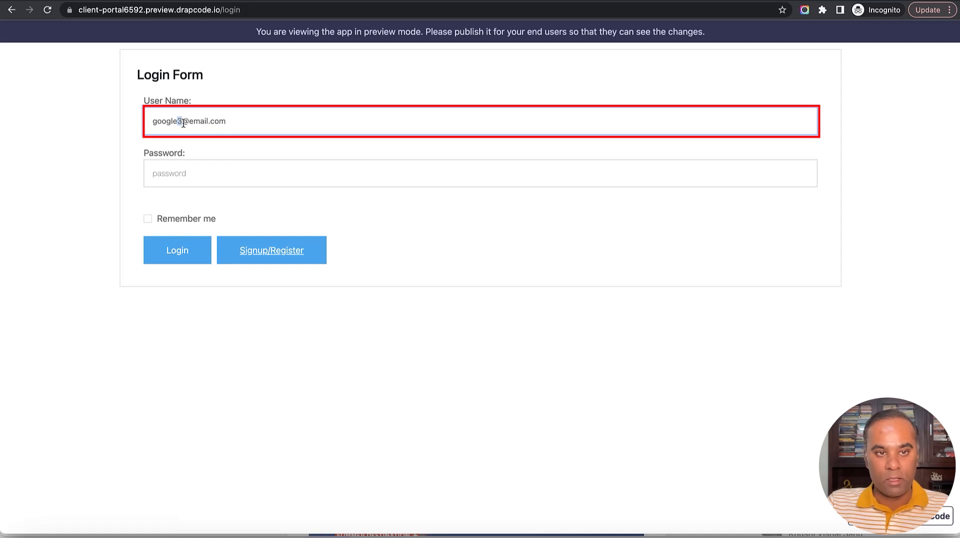
{"action": "left_click", "coordinate": [197, 171]}
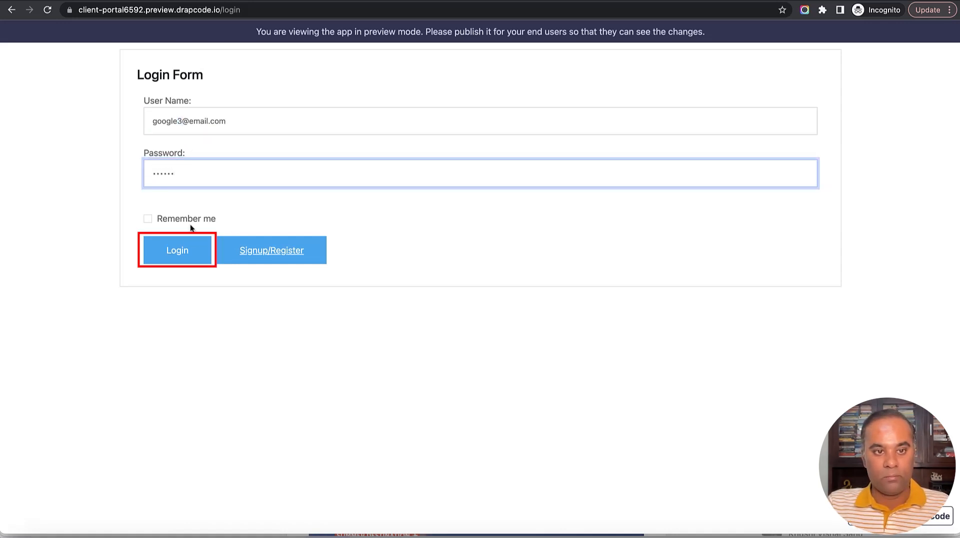
{"action": "left_click", "coordinate": [180, 251]}
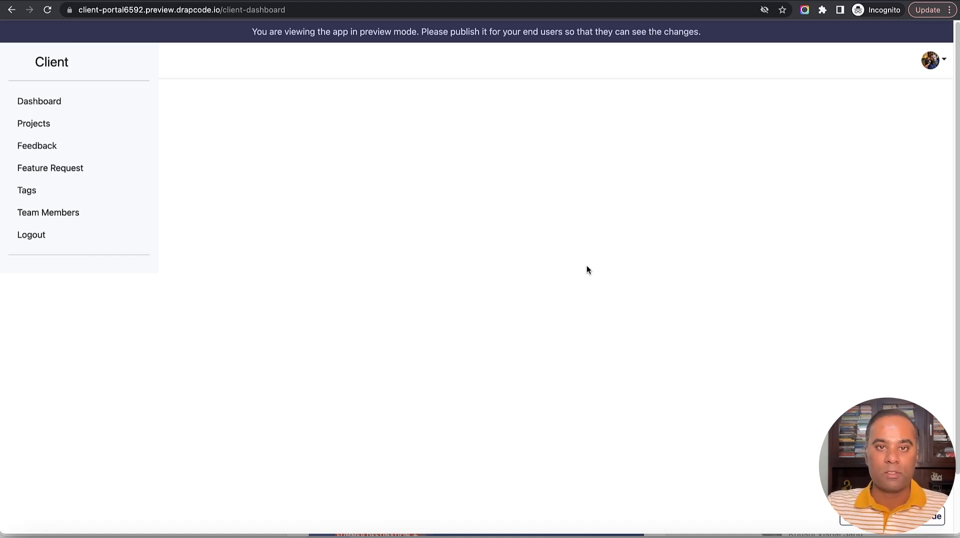
Go to Projects and view the Google Maps Issues project.
{"action": "left_click", "coordinate": [33, 124]}
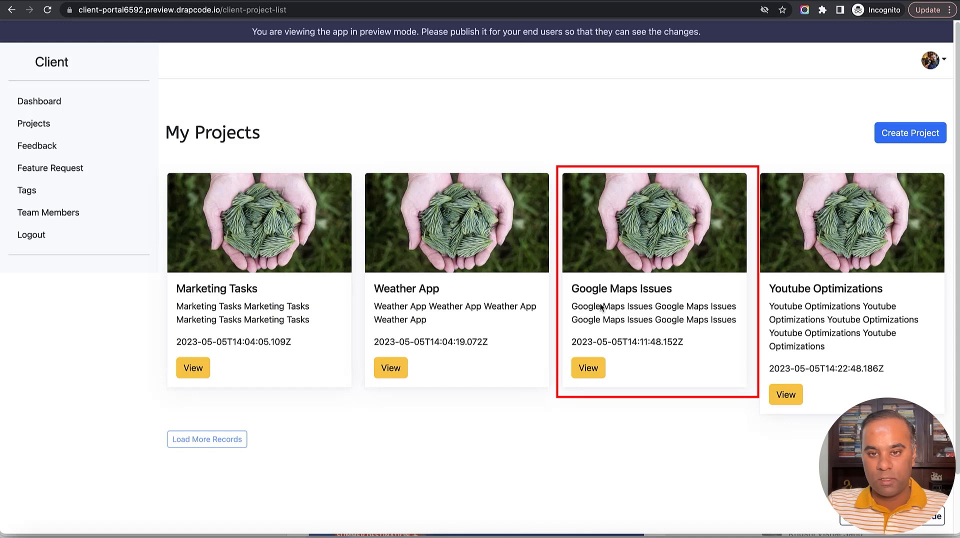
{"action": "left_click", "coordinate": [589, 370]}
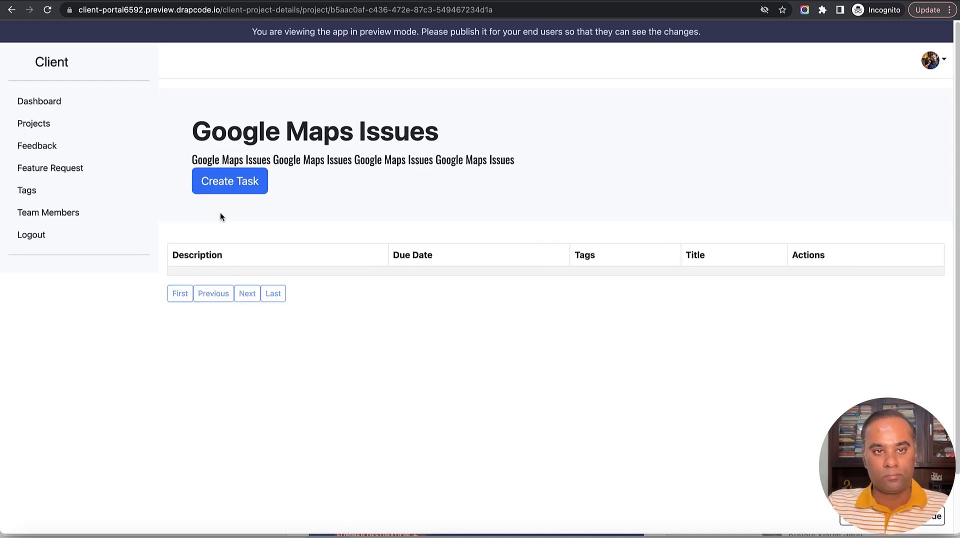
Start a task titled 'Fix Google Map for XYZ Location', due 11 May 2023, with description 'xsaxsax'.
{"action": "left_click", "coordinate": [228, 187]}
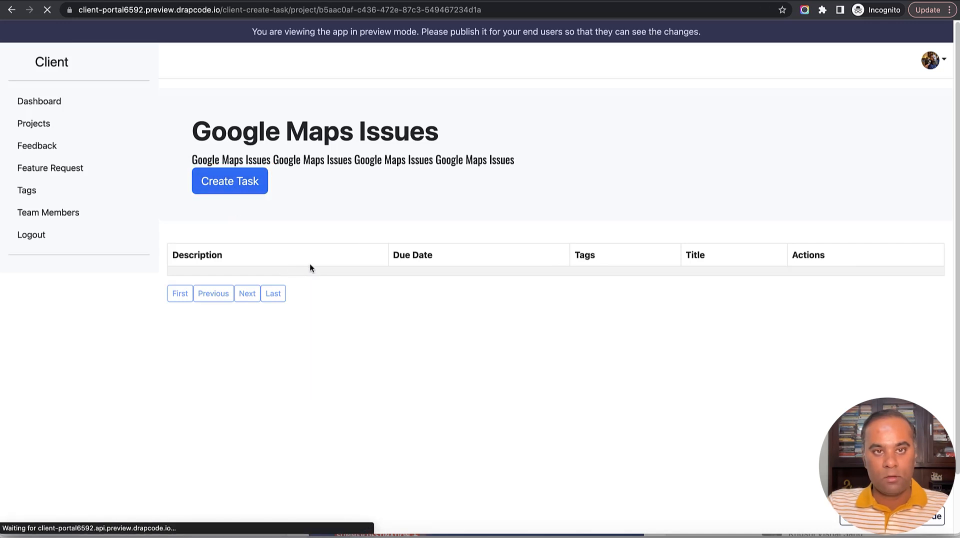
{"action": "left_click", "coordinate": [304, 243]}
{"action": "type", "text": "Fix Google"}
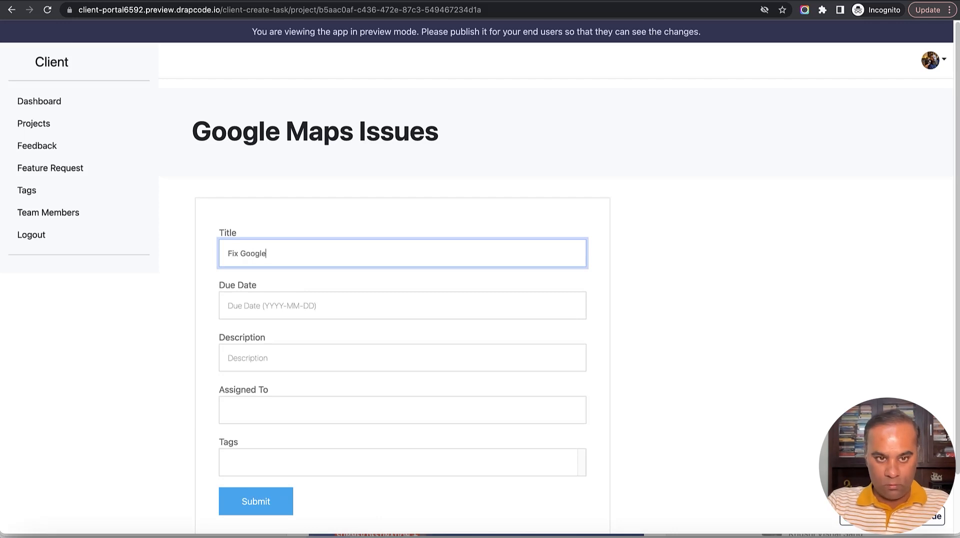
{"action": "type", "text": " Map fo"}
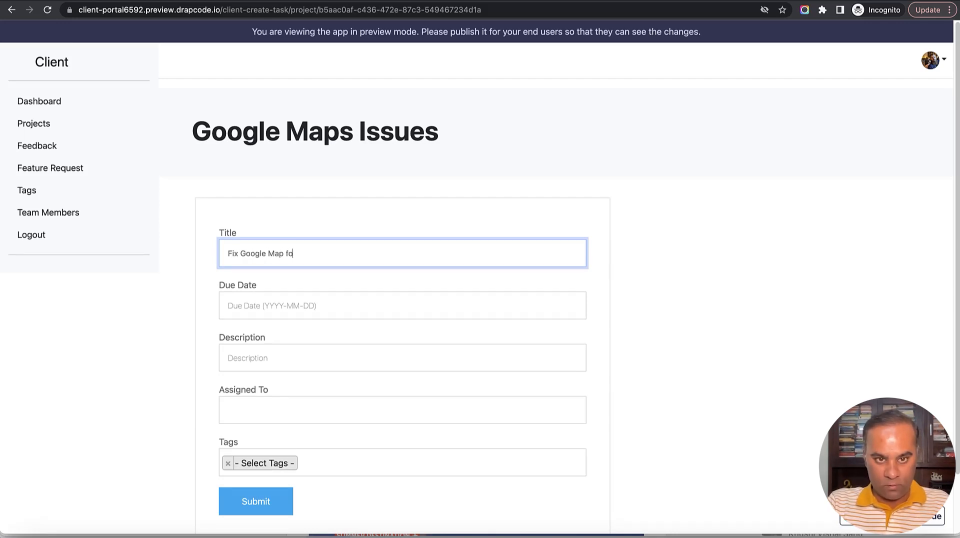
{"action": "type", "text": "r XY"}
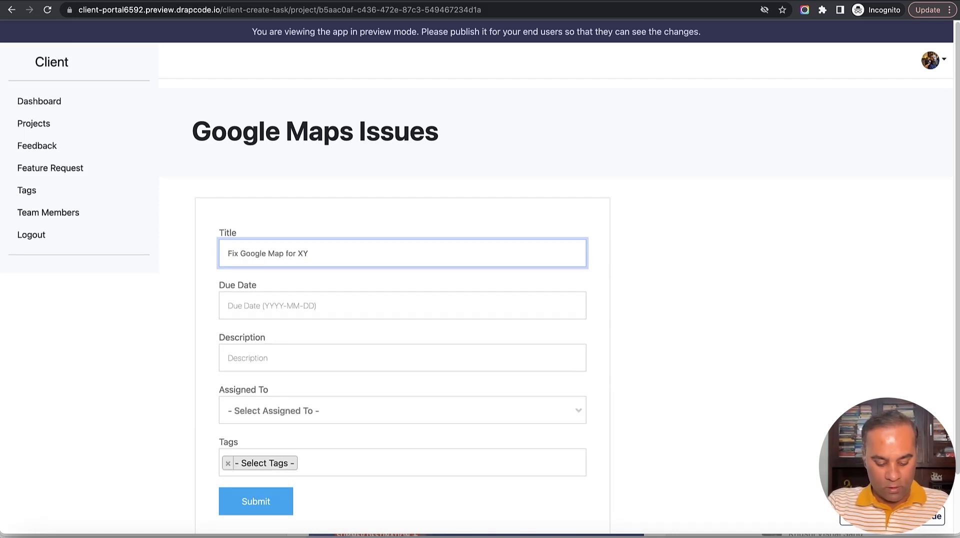
{"action": "type", "text": "Z Location"}
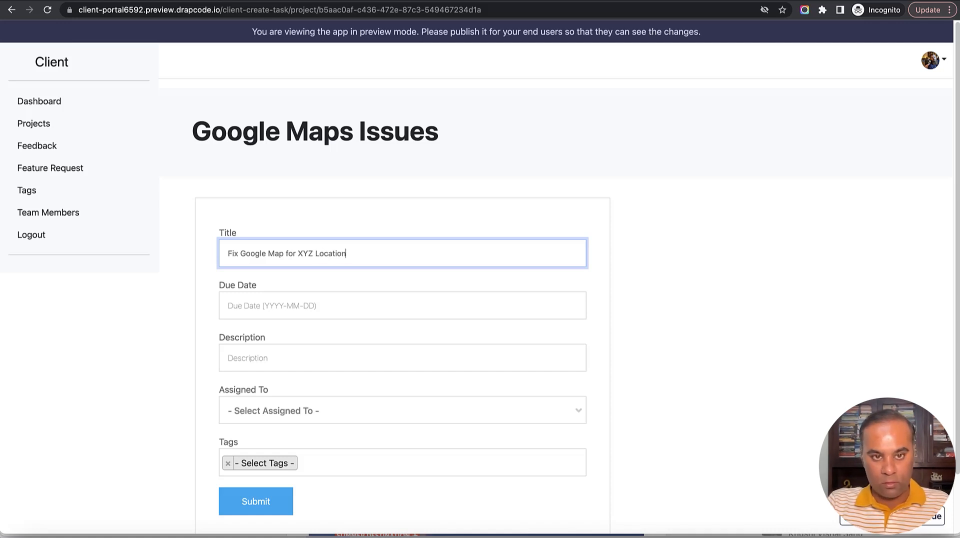
{"action": "left_click", "coordinate": [305, 313]}
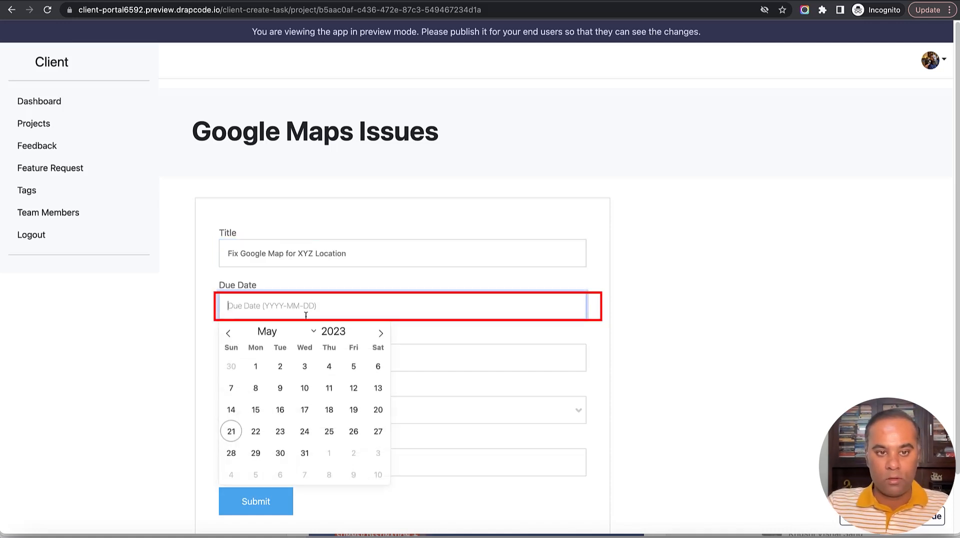
{"action": "left_click", "coordinate": [322, 385]}
{"action": "left_click", "coordinate": [317, 359]}
{"action": "type", "text": "xsaxsax"}
Assign the task to the new team member, tag it Bug Fix, and submit it.
{"action": "left_click", "coordinate": [316, 414]}
{"action": "scroll", "coordinate": [350, 344], "scroll_direction": "down", "scroll_amount": 1}
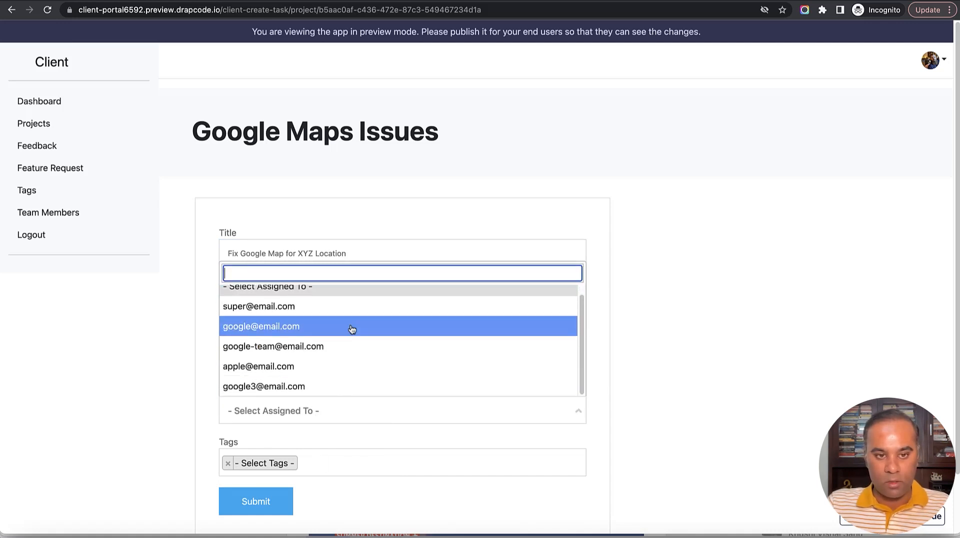
{"action": "left_click", "coordinate": [343, 383]}
{"action": "left_click", "coordinate": [343, 460]}
{"action": "scroll", "coordinate": [343, 454], "scroll_direction": "down", "scroll_amount": 1}
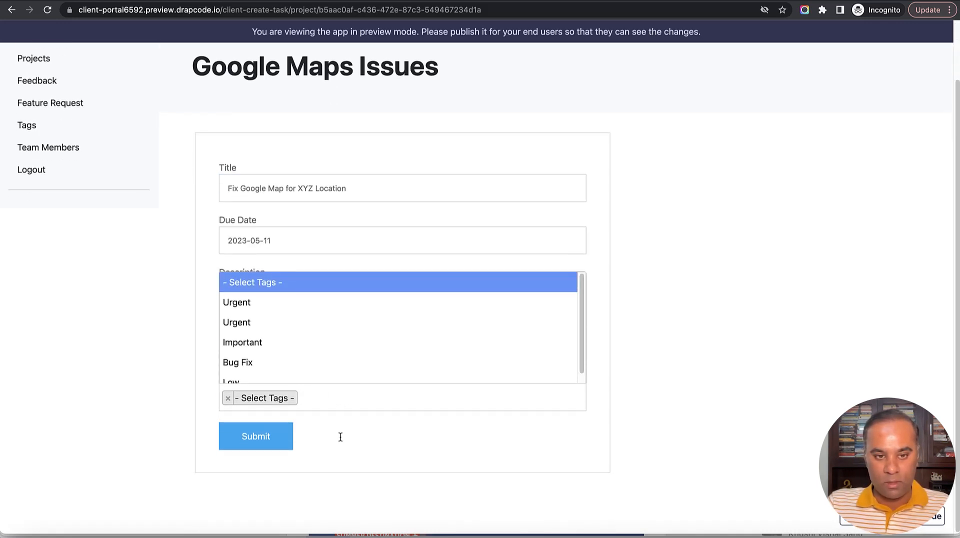
{"action": "scroll", "coordinate": [335, 351], "scroll_direction": "down", "scroll_amount": 1}
{"action": "left_click", "coordinate": [334, 352]}
{"action": "left_click", "coordinate": [261, 437]}
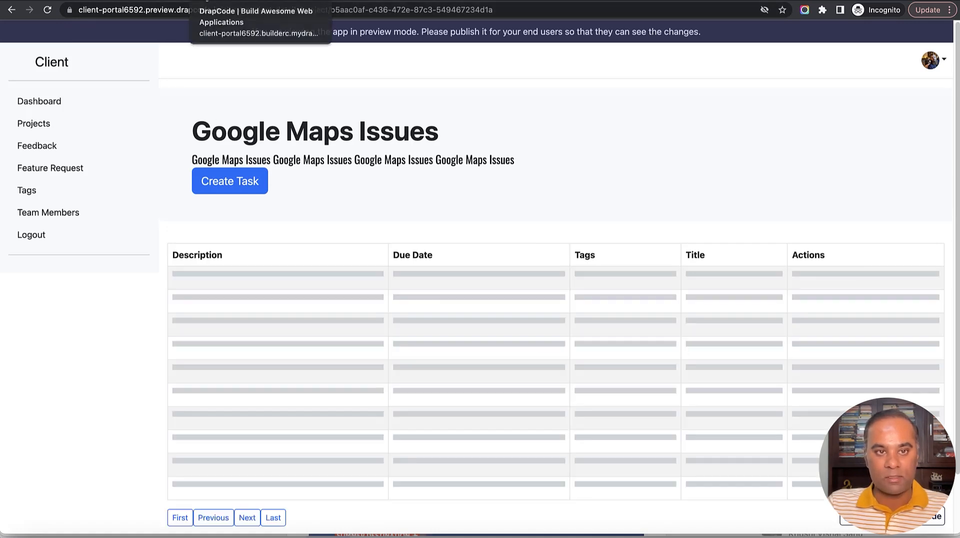
In the builder, open the Task collection data and inspect the new task's title and description.
{"action": "left_click", "coordinate": [203, 2]}
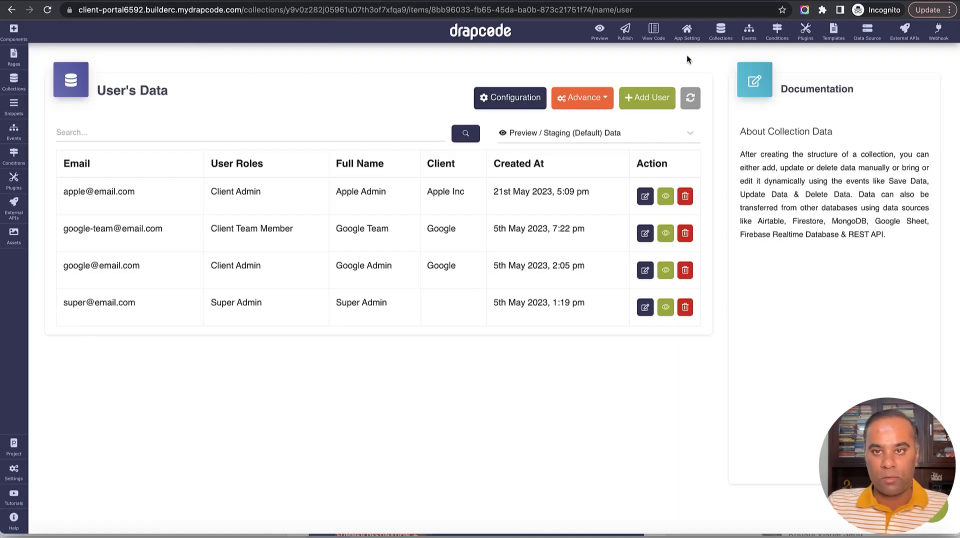
{"action": "left_click", "coordinate": [720, 31]}
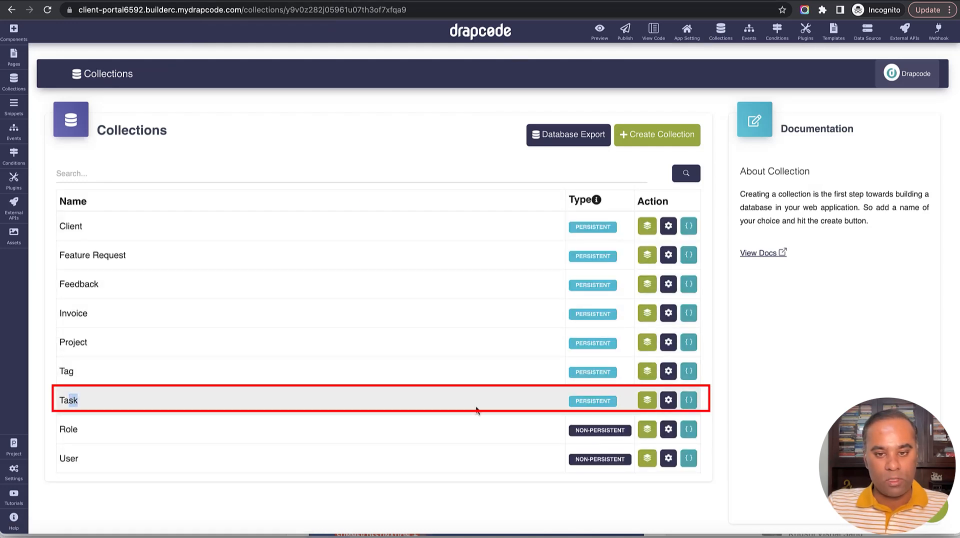
{"action": "left_click", "coordinate": [647, 400]}
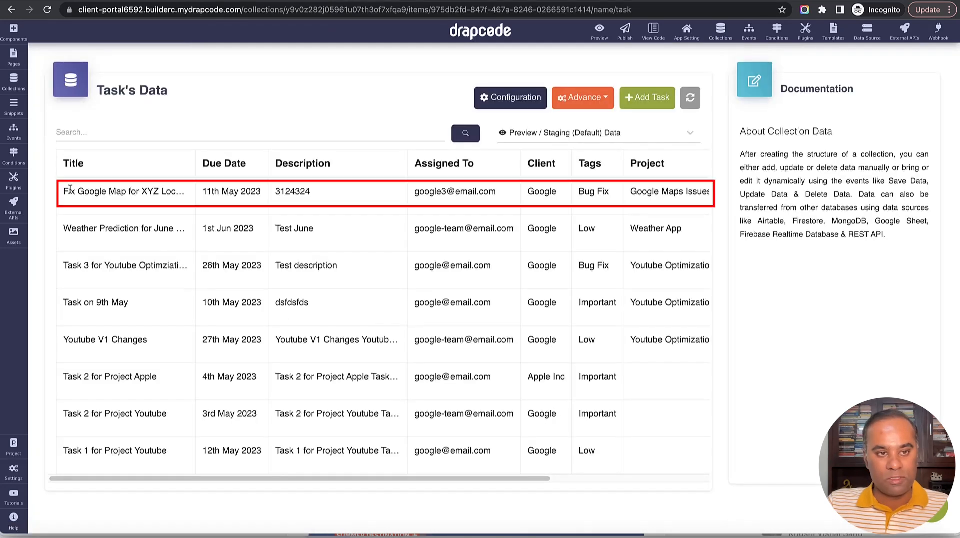
{"action": "left_click_drag", "start_coordinate": [61, 196], "coordinate": [215, 193]}
{"action": "left_click", "coordinate": [225, 194]}
{"action": "double_click", "coordinate": [304, 191]}
Verify its assignee, client Google, Bug Fix tag and project, then return to the portal's Team Members.
{"action": "triple_click", "coordinate": [448, 192]}
{"action": "triple_click", "coordinate": [449, 197]}
{"action": "double_click", "coordinate": [542, 199]}
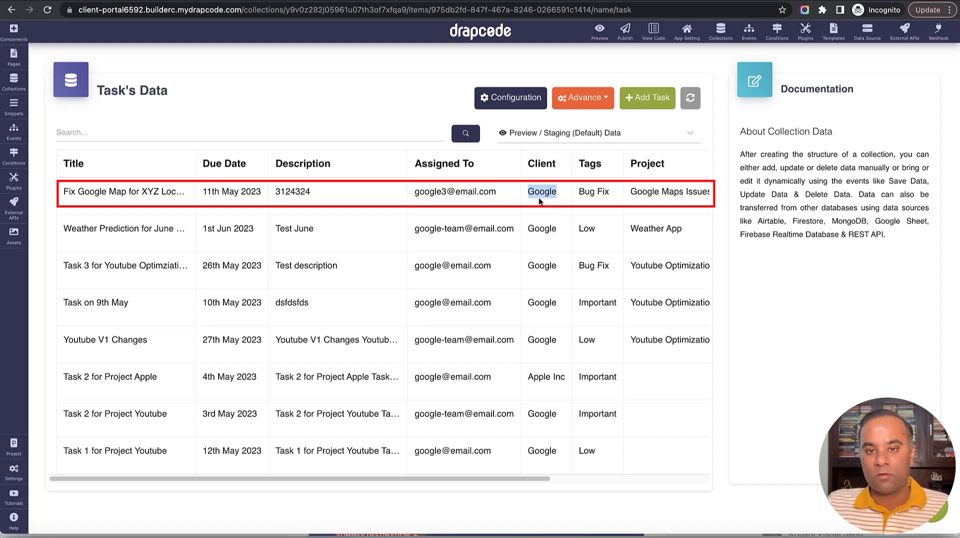
{"action": "left_click_drag", "start_coordinate": [513, 478], "coordinate": [650, 478]}
{"action": "triple_click", "coordinate": [412, 193]}
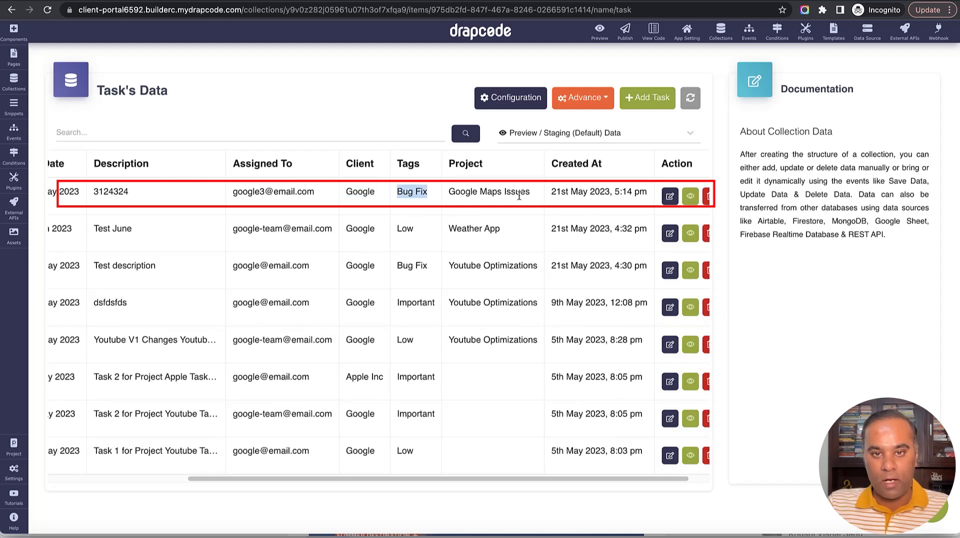
{"action": "triple_click", "coordinate": [515, 194]}
{"action": "left_click_drag", "start_coordinate": [573, 477], "coordinate": [591, 478]}
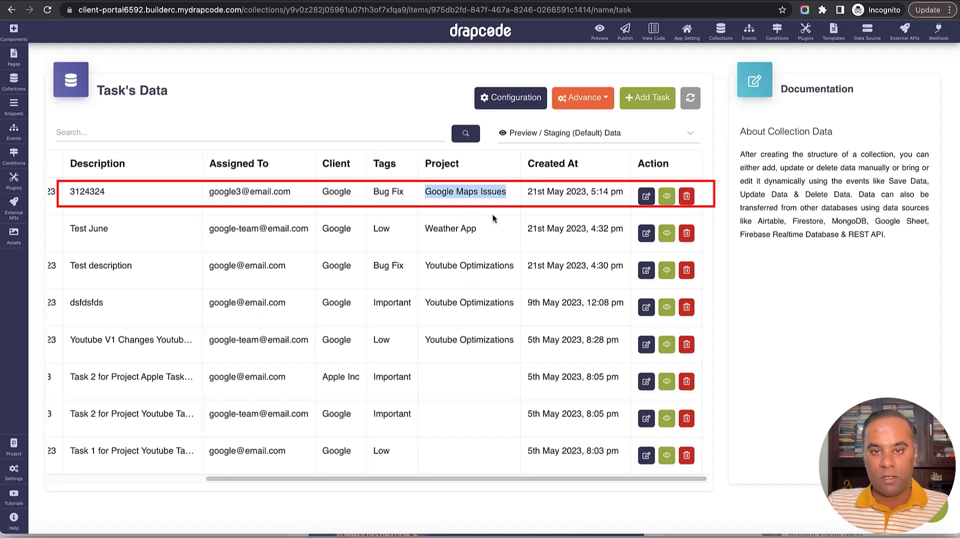
{"action": "triple_click", "coordinate": [553, 199]}
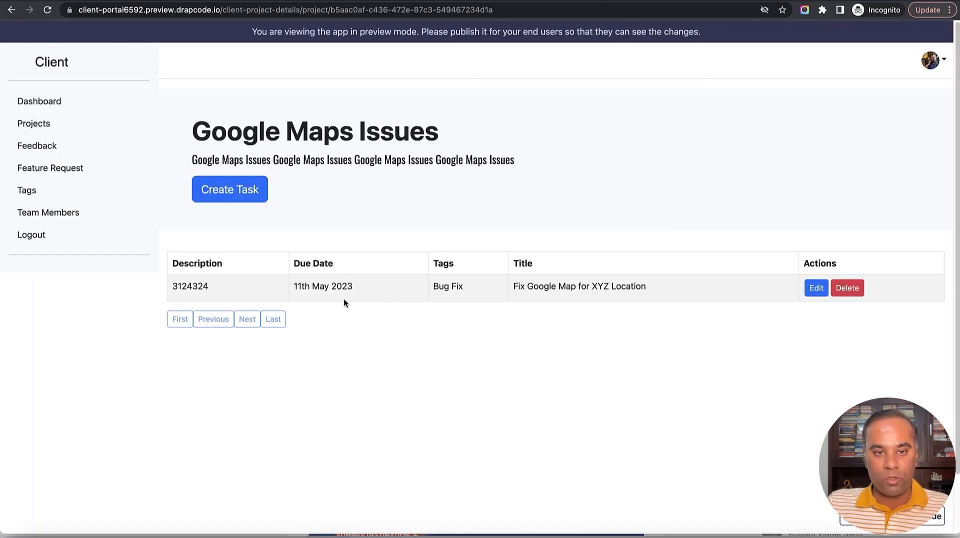
{"action": "left_click_drag", "start_coordinate": [320, 288], "coordinate": [497, 294]}
{"action": "left_click", "coordinate": [62, 215]}
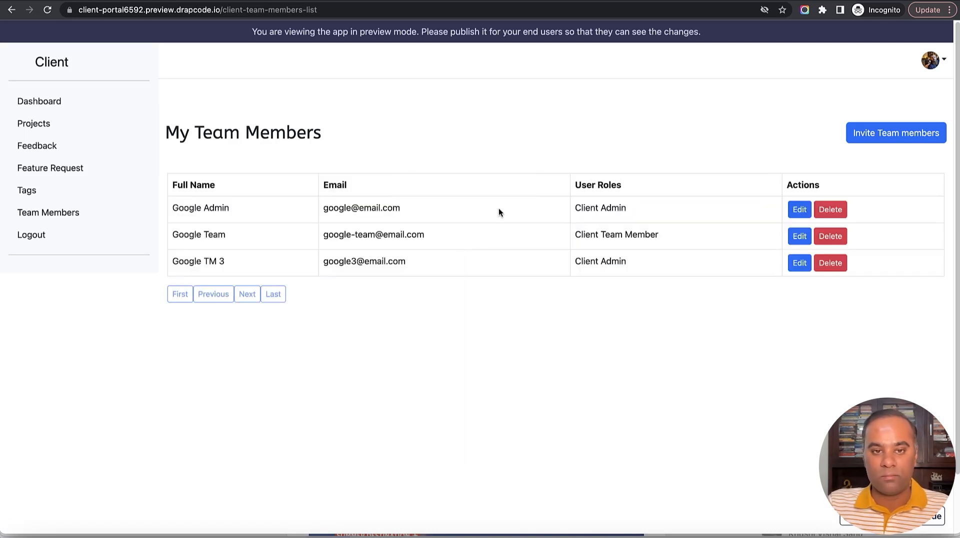
{"action": "left_click_drag", "start_coordinate": [426, 272], "coordinate": [133, 219]}
{"action": "left_click", "coordinate": [475, 220]}
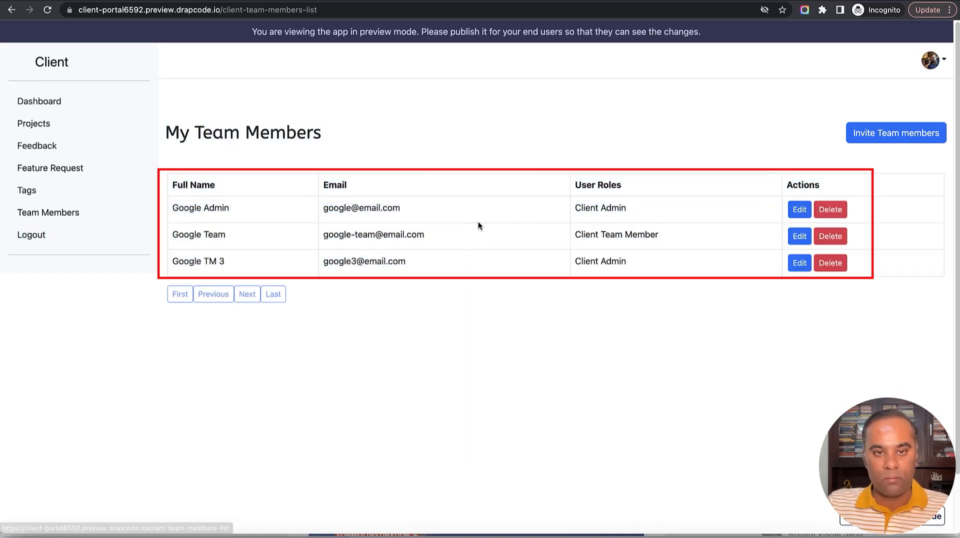
{"action": "left_click_drag", "start_coordinate": [167, 134], "coordinate": [531, 281]}
{"action": "left_click", "coordinate": [648, 142]}
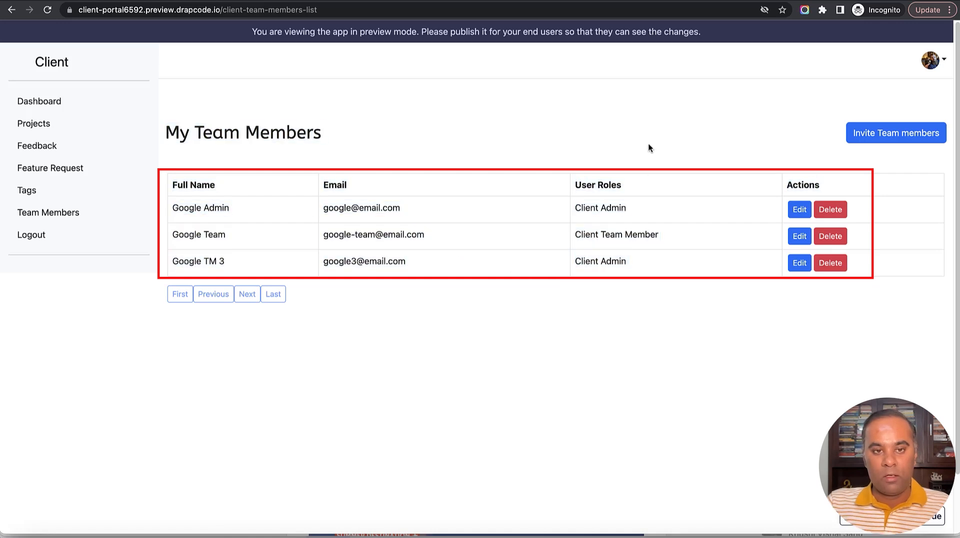